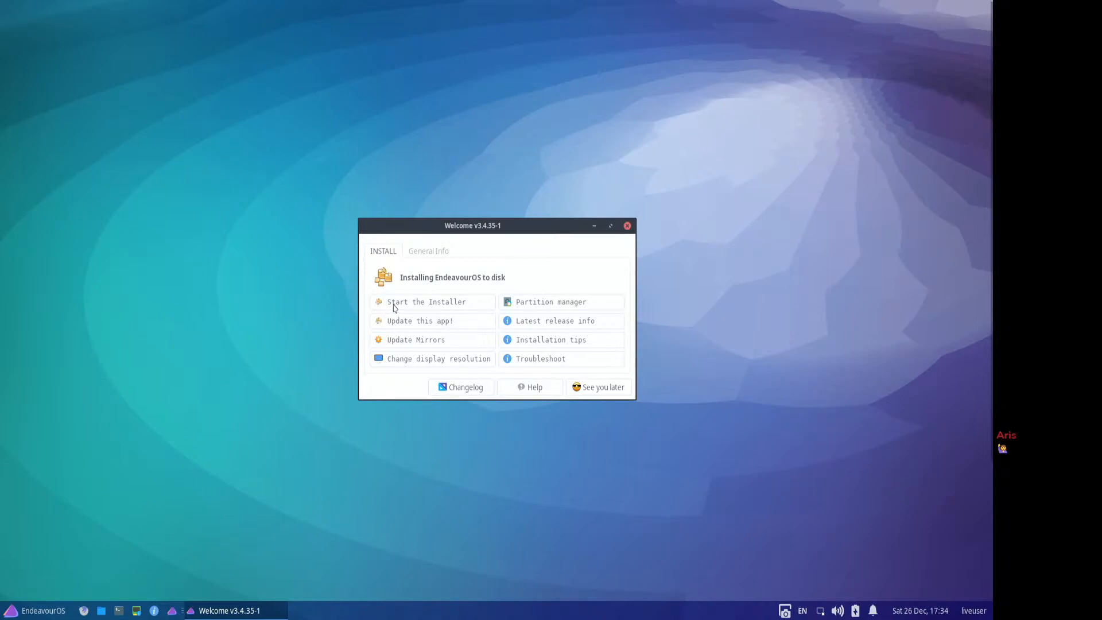
- Put off the installer prompt and join the yeet_5GEXT Wi-Fi network with its password
left_click(394, 304)
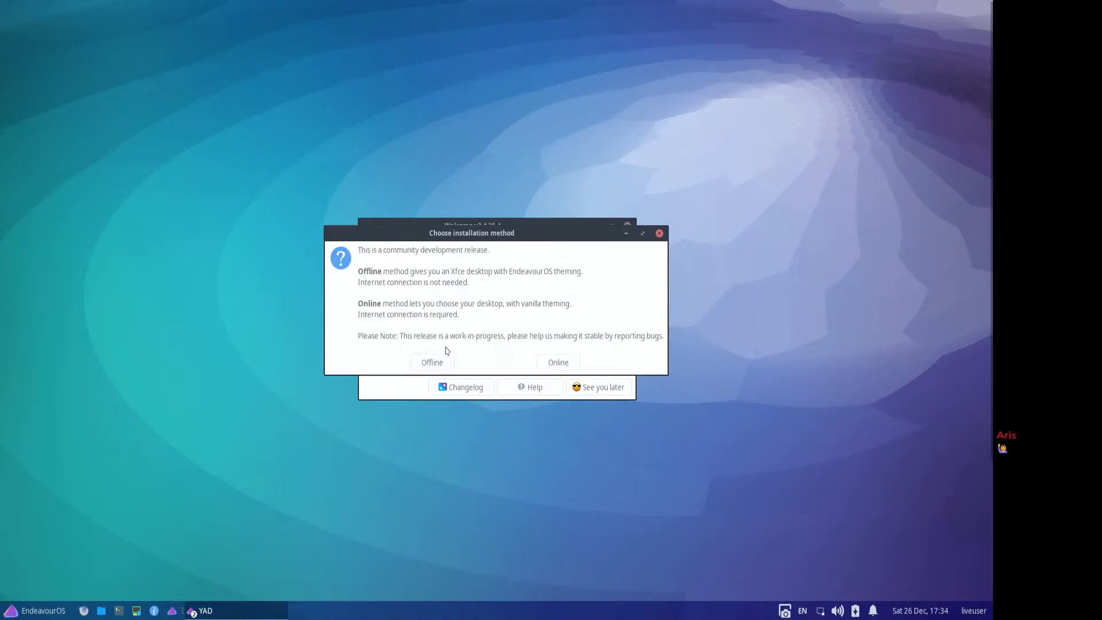
left_click(658, 233)
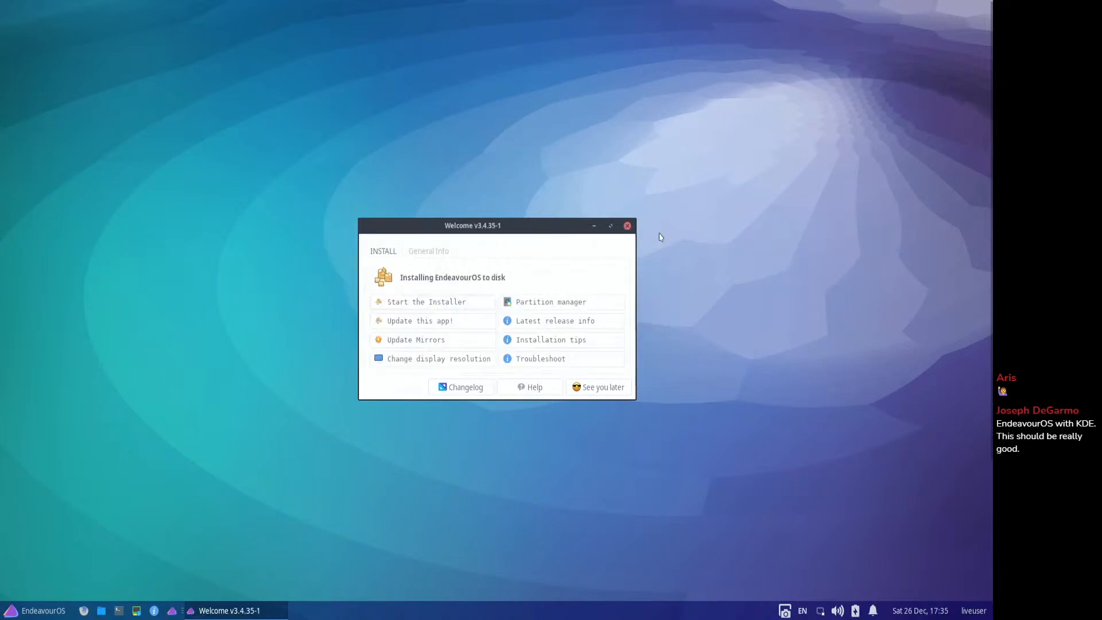
left_click(820, 611)
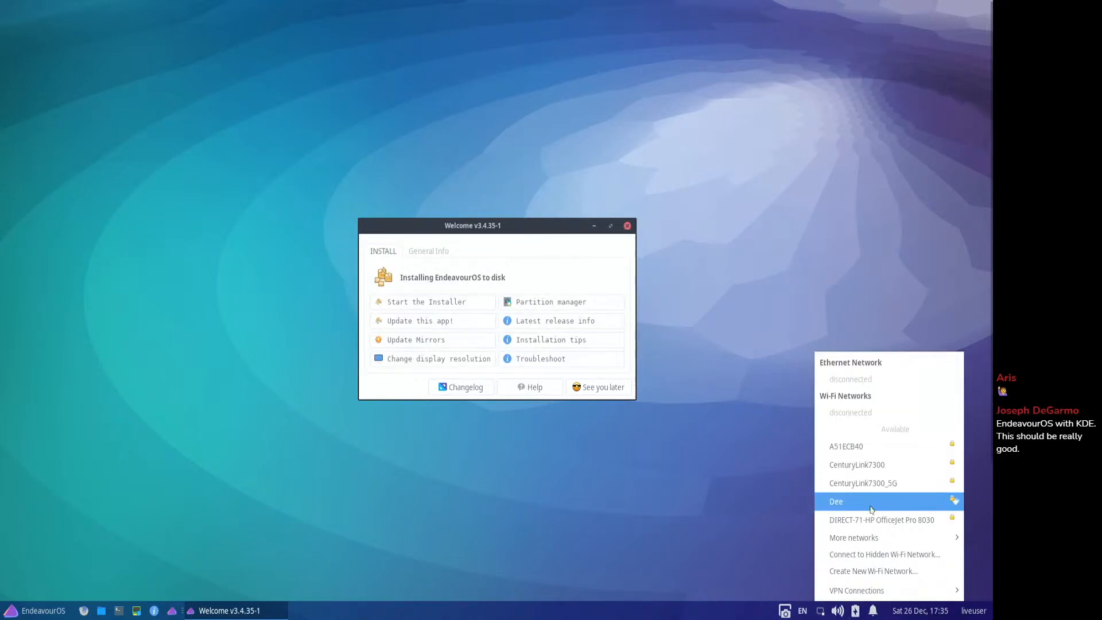
mouse_move(874, 538)
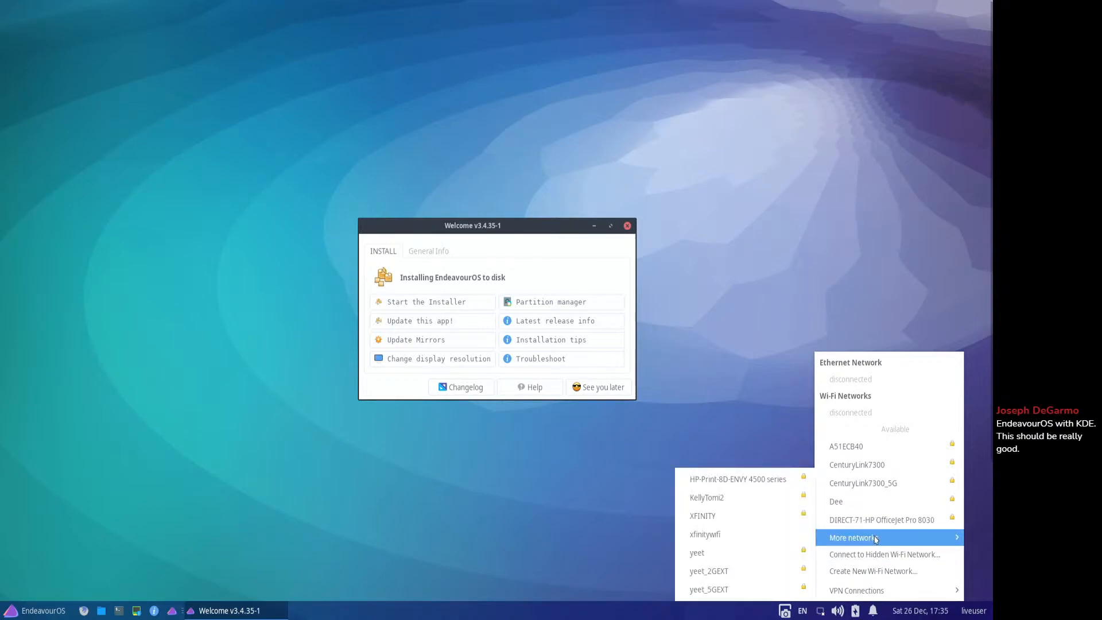
left_click(748, 594)
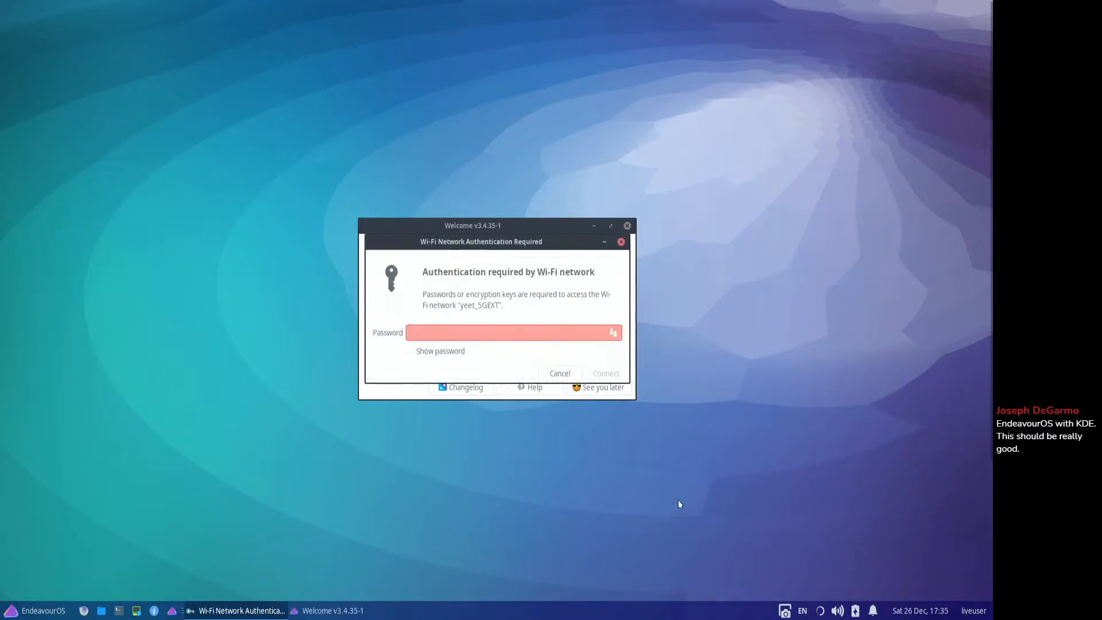
left_click(511, 330)
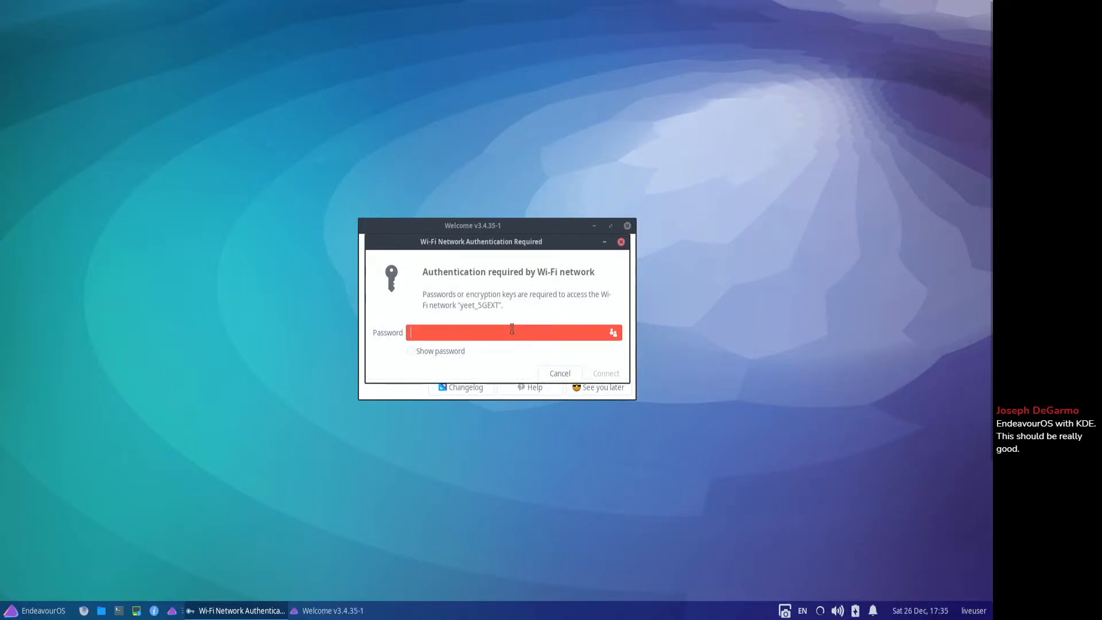
type("•••••••••••")
key("Return")
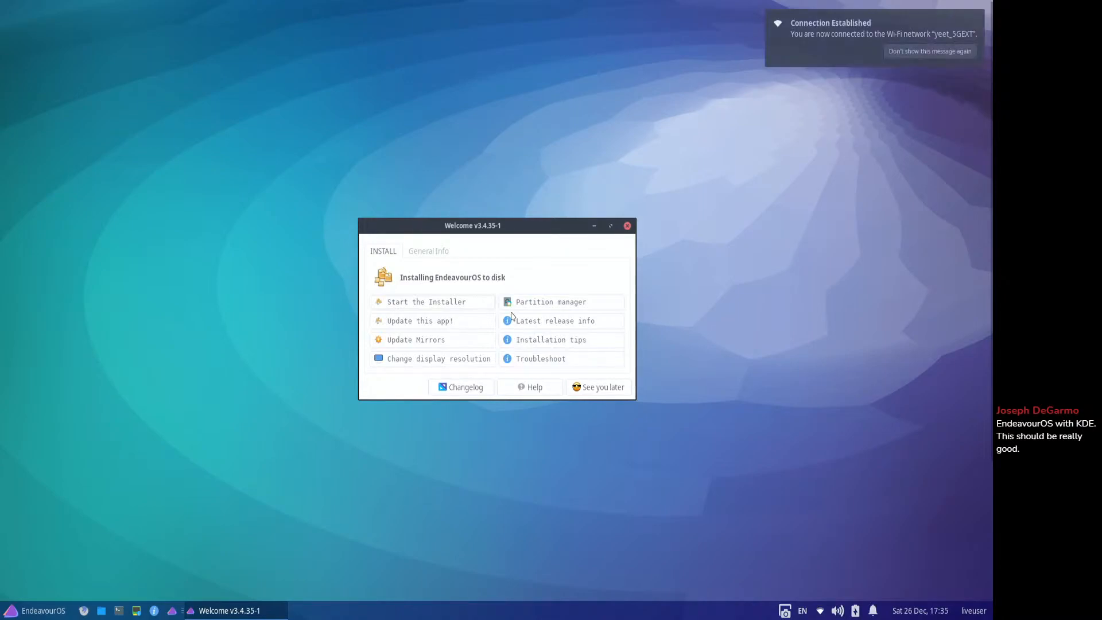
- Relaunch the installer and choose the Online installation method
left_click(435, 307)
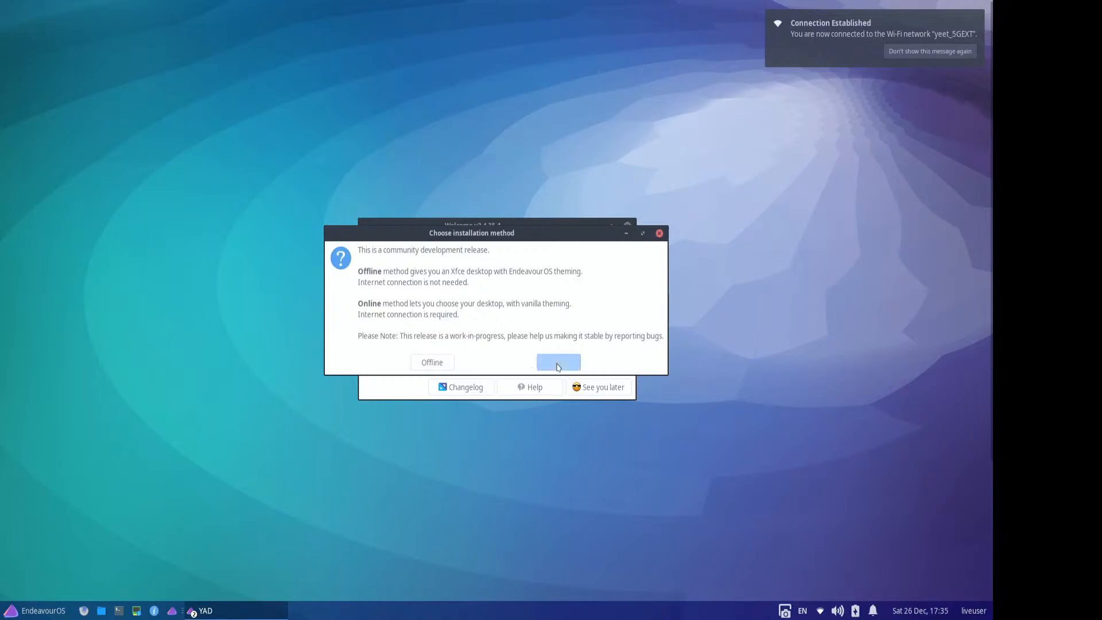
left_click(558, 363)
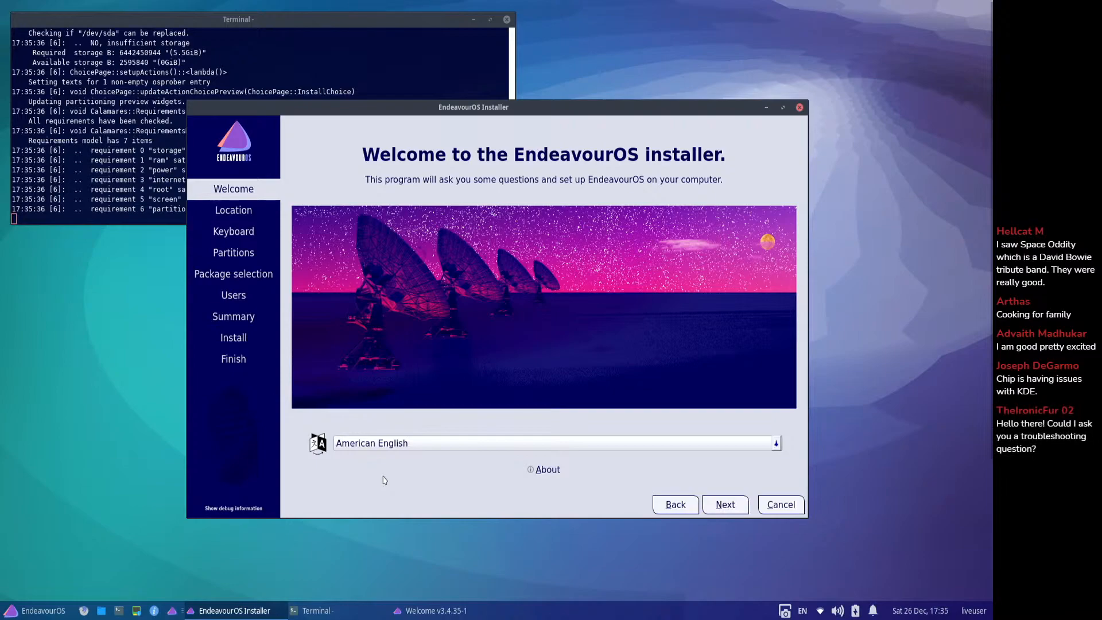
- Keep the Los Angeles location and English (US) keyboard, and choose Erase disk
left_click(716, 508)
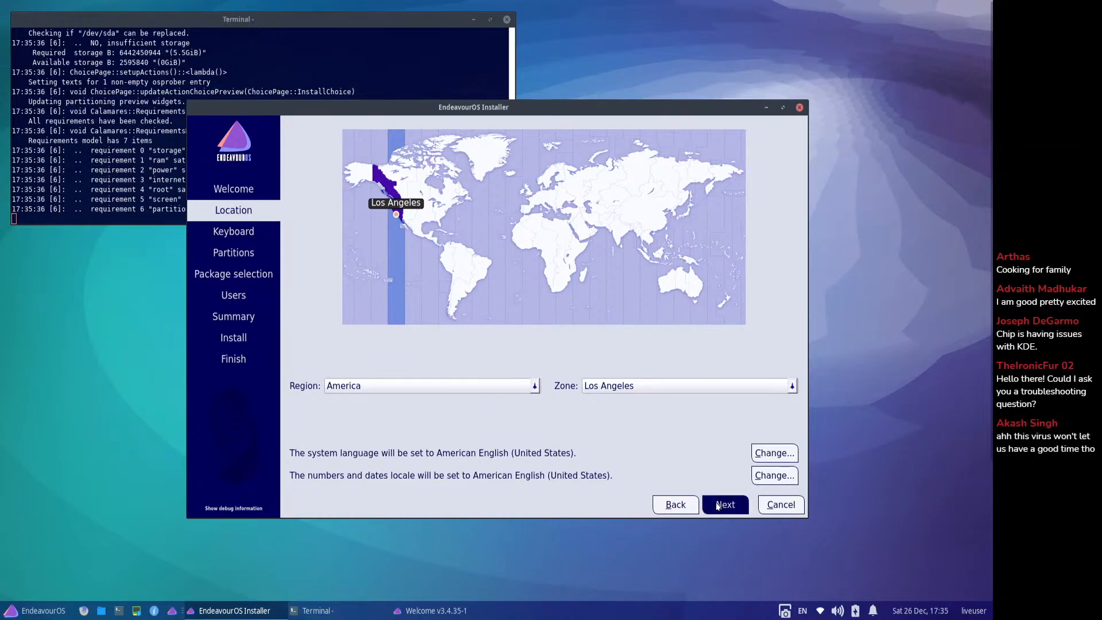
left_click(717, 505)
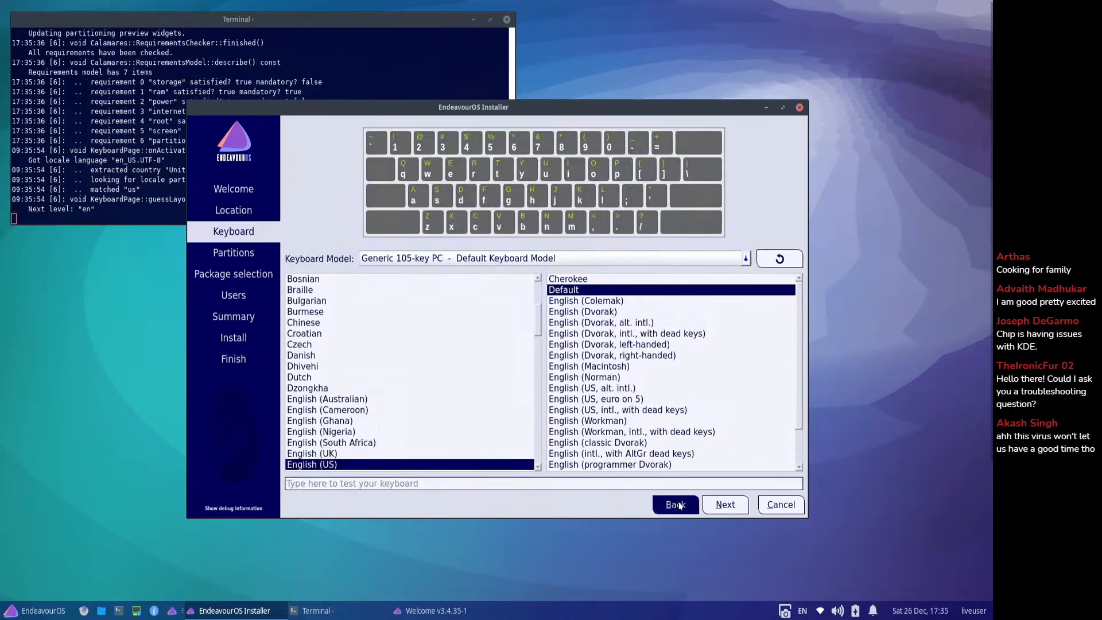
left_click(715, 504)
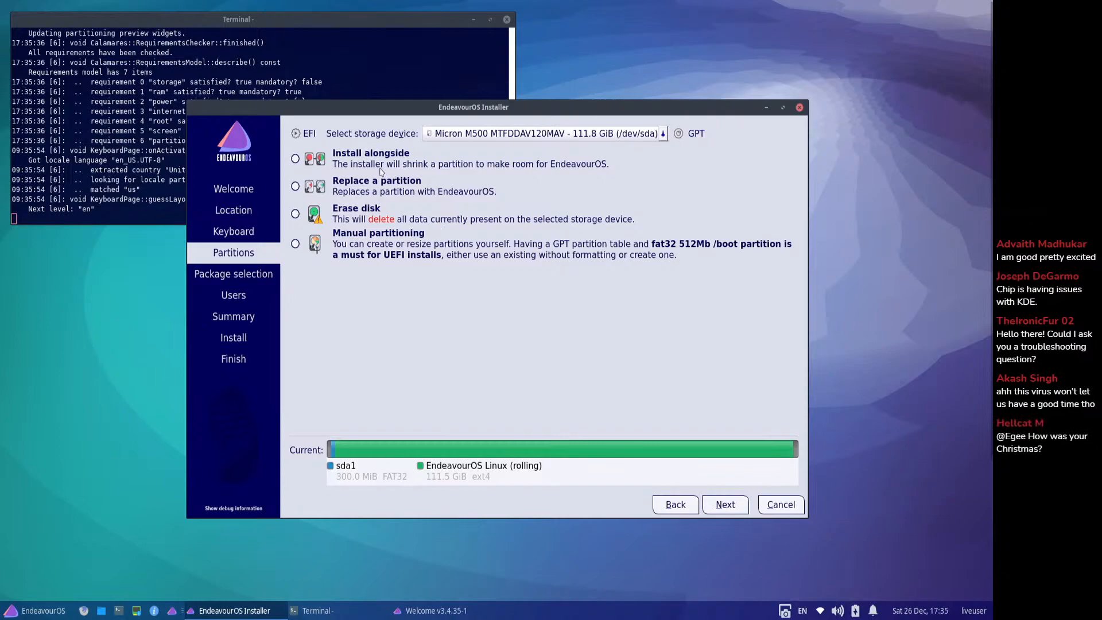
left_click(355, 210)
left_click(726, 505)
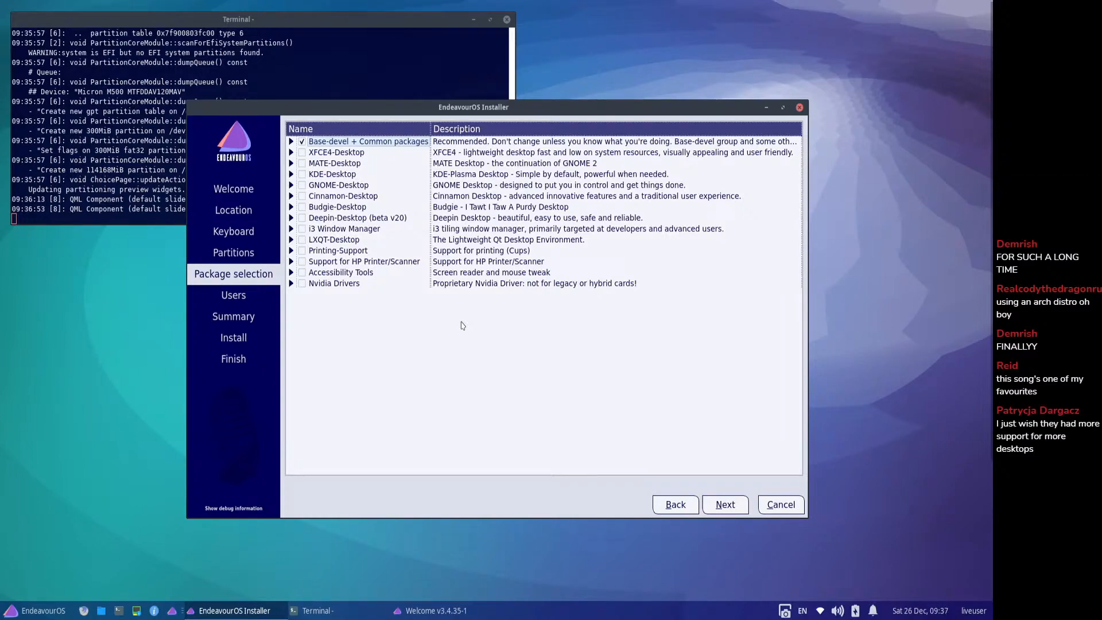
- Tick KDE-Desktop, Printing-Support and Support for HP Printer/Scanner, and expand KDE-Desktop's packages
left_click(322, 175)
left_click(292, 174)
left_click(292, 174)
left_click(303, 175)
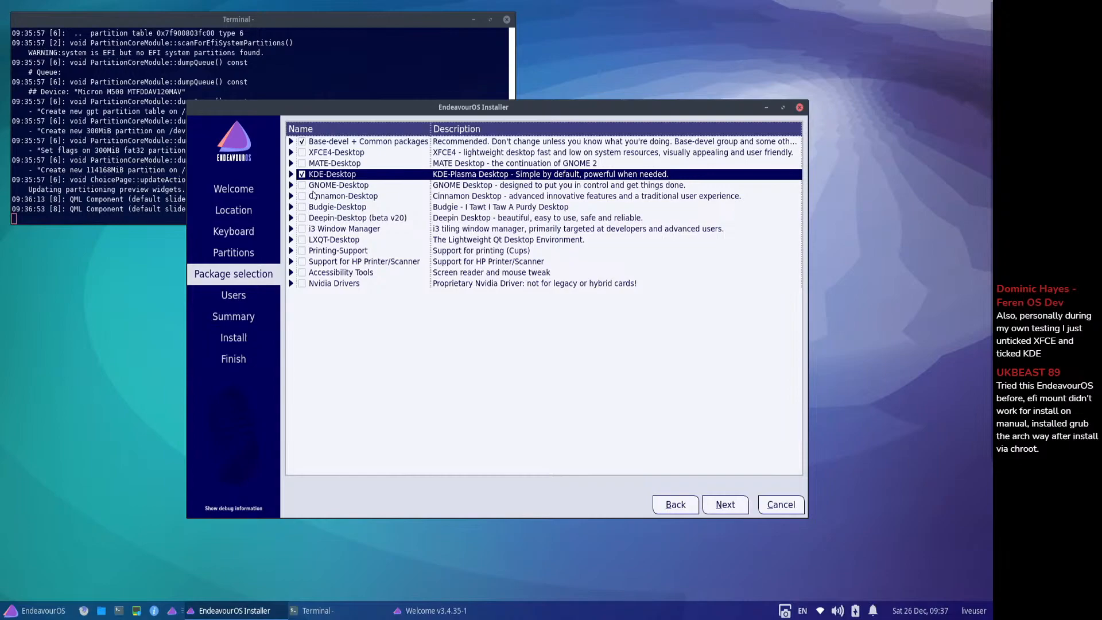
left_click(303, 251)
left_click(303, 262)
left_click(292, 174)
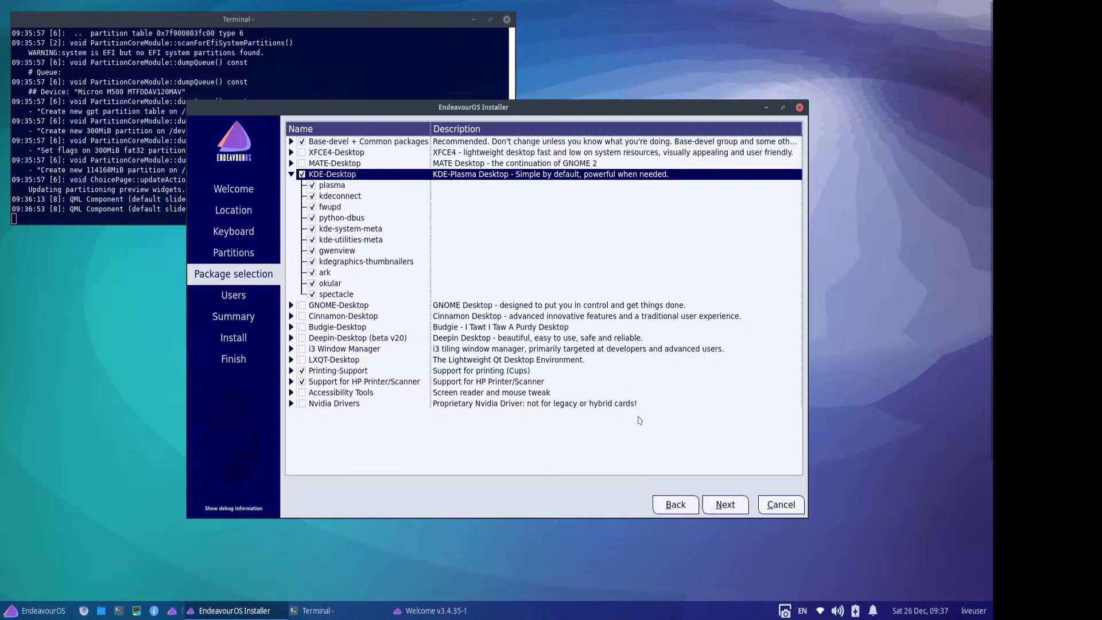
- Enter the user's name on the Users page, keeping the suggested login and computer name
left_click(714, 507)
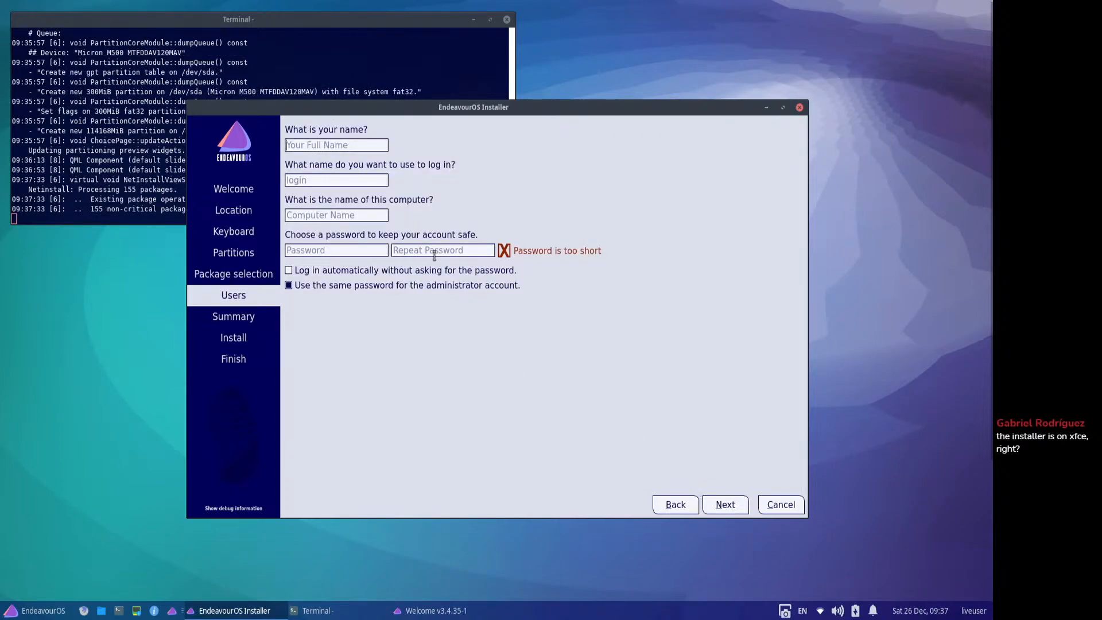
type("egee")
key("Tab")
key("Tab")
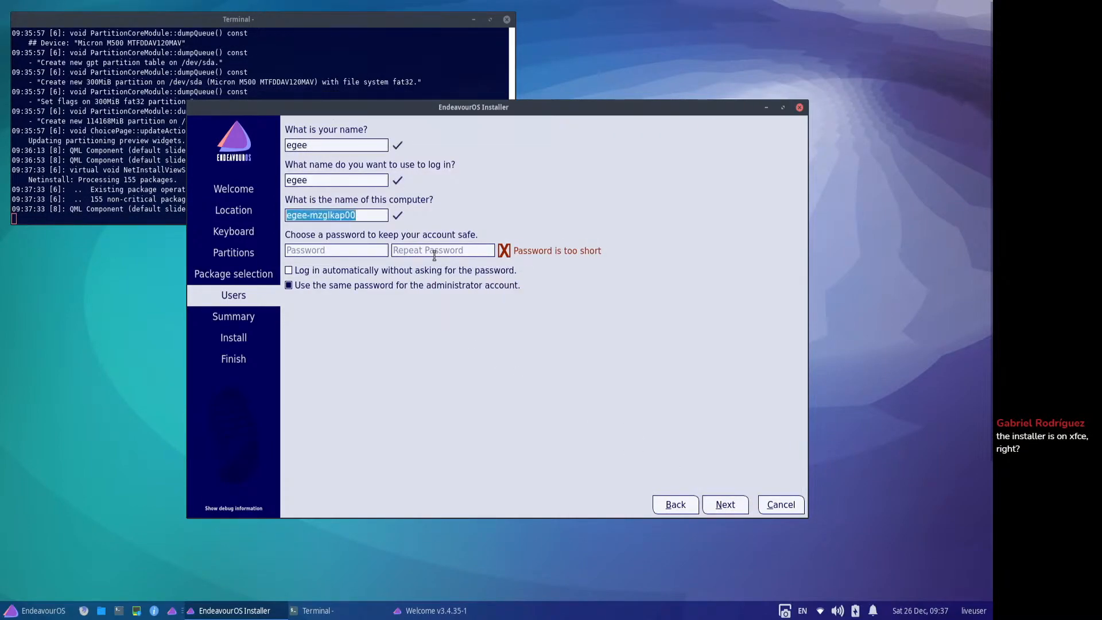
key("Tab")
- Set and confirm the account password, correcting a mistyped entry, and reach the Summary
type("*****")
key("Tab")
type("****")
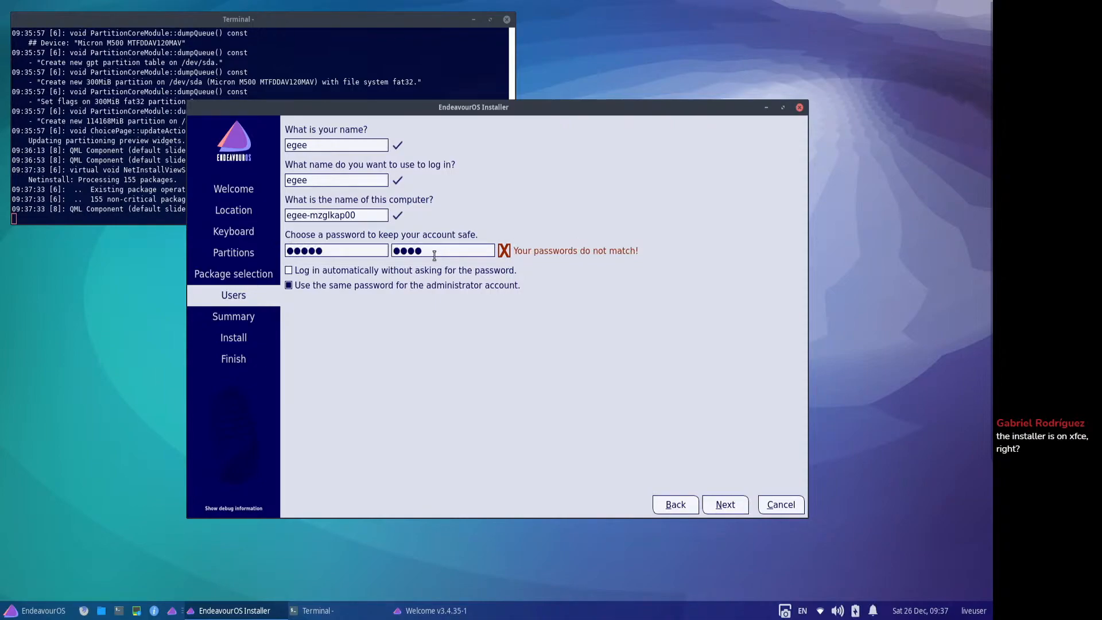
double_click(350, 250)
type("****")
key("Tab")
type("****")
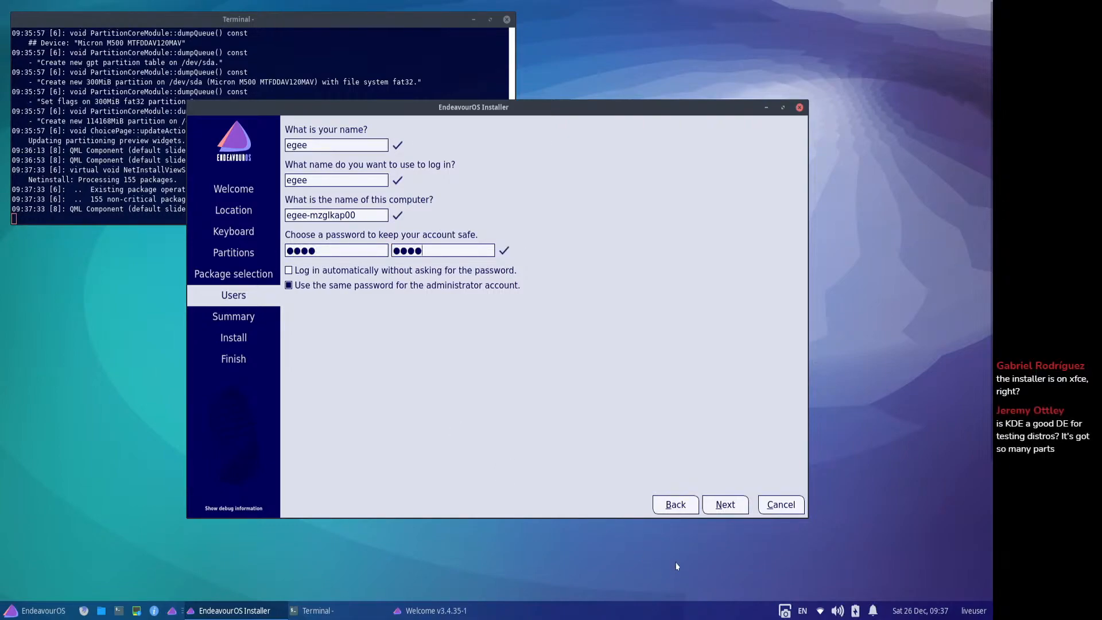
left_click(716, 510)
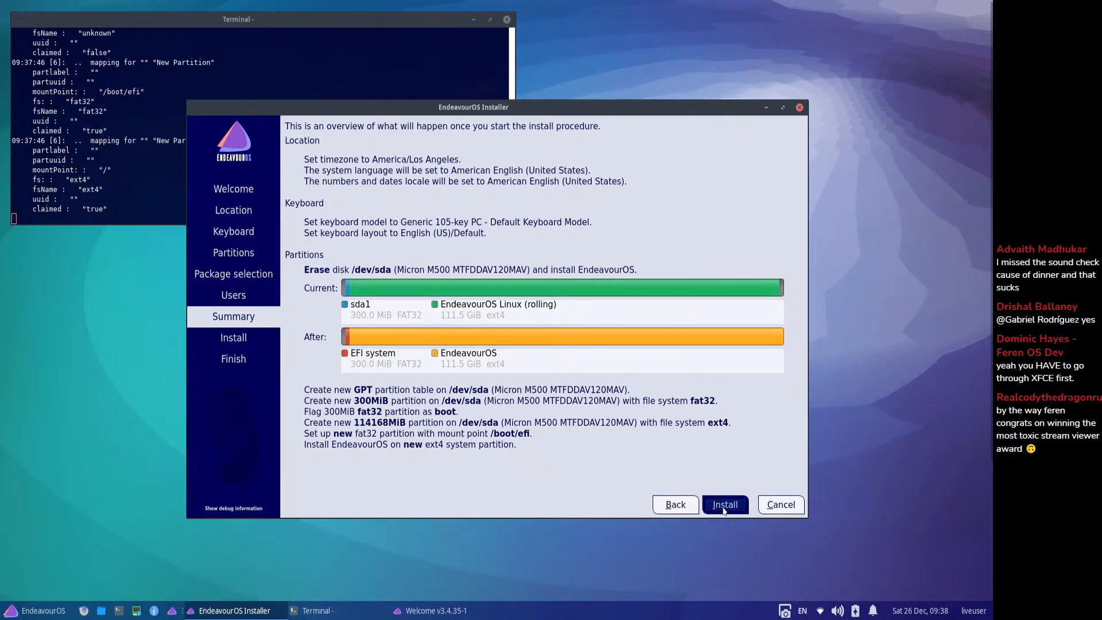
- Start the installation from the Summary page to bring up the confirmation warning
left_click(725, 505)
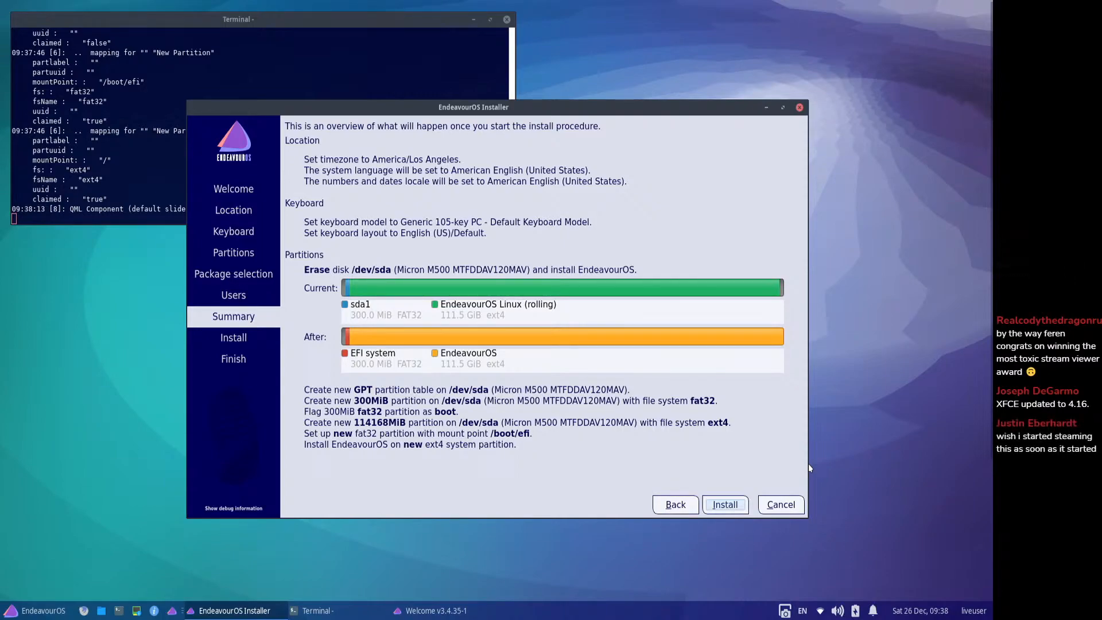
left_click(715, 508)
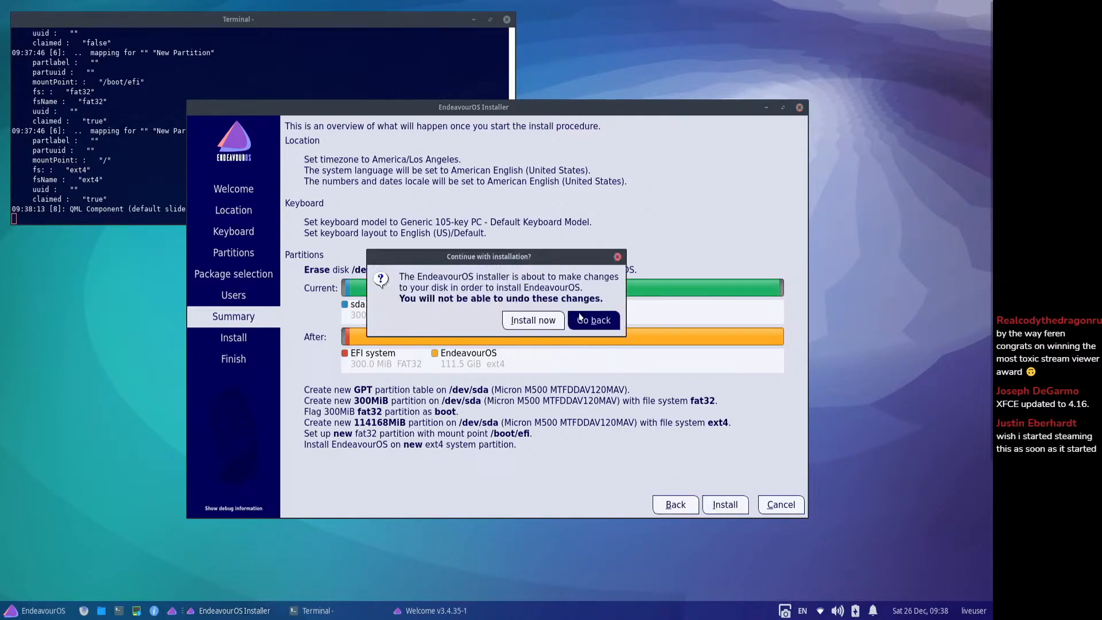
- Confirm writing EndeavourOS to disk, then raise the Terminal log once packages reach 51%
left_click(544, 322)
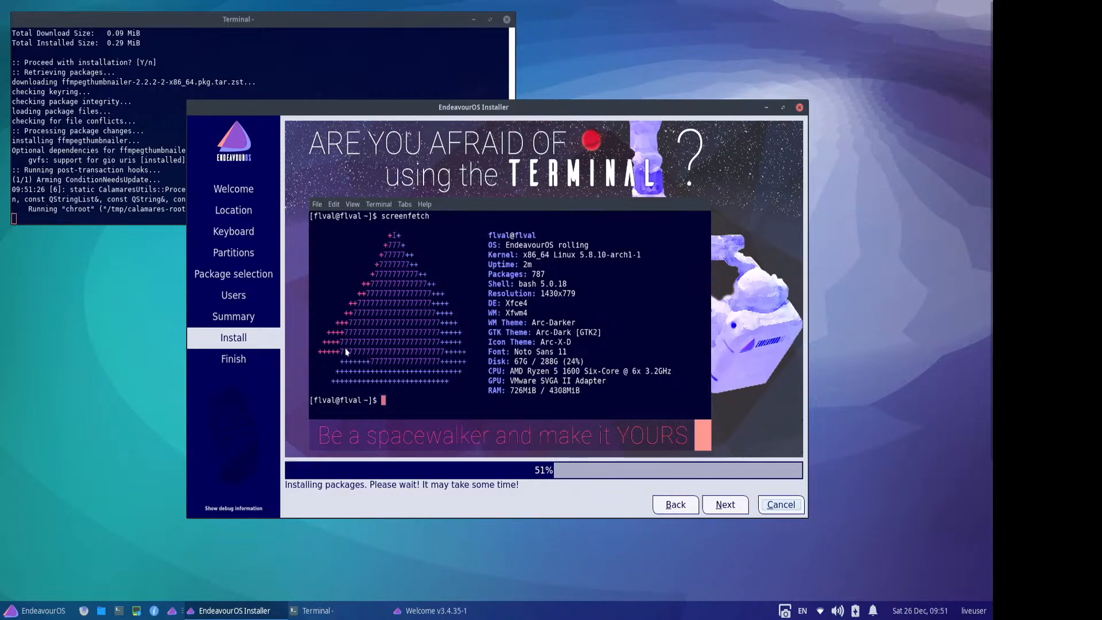
left_click(168, 27)
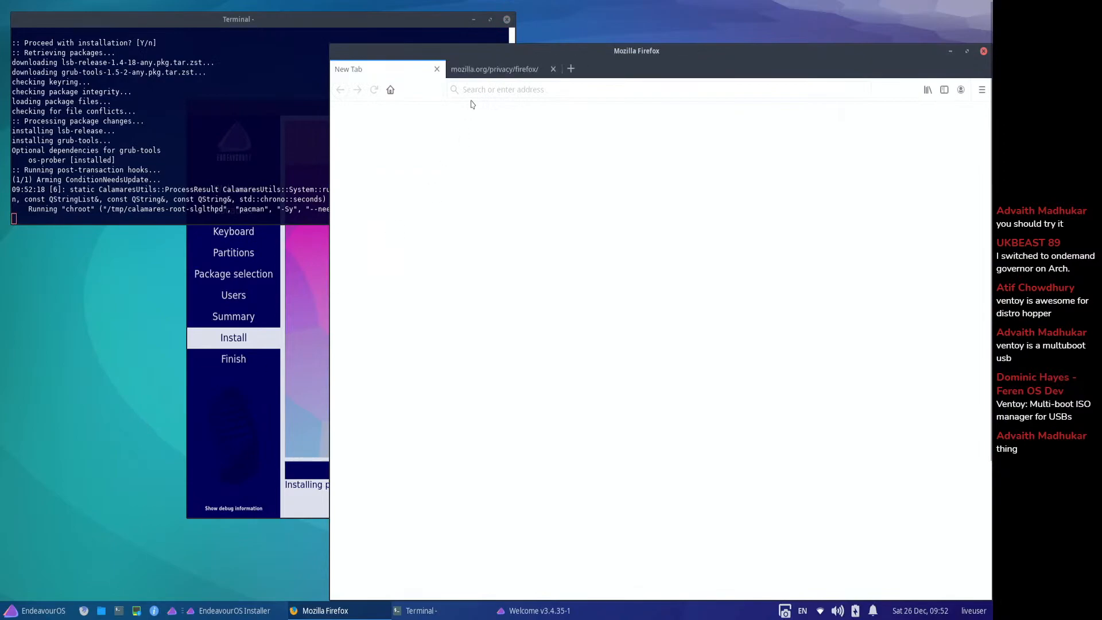
- Search Google for 'ventoy', close the Privacy Notice tab, and open the ventoy.net homepage
left_click(490, 90)
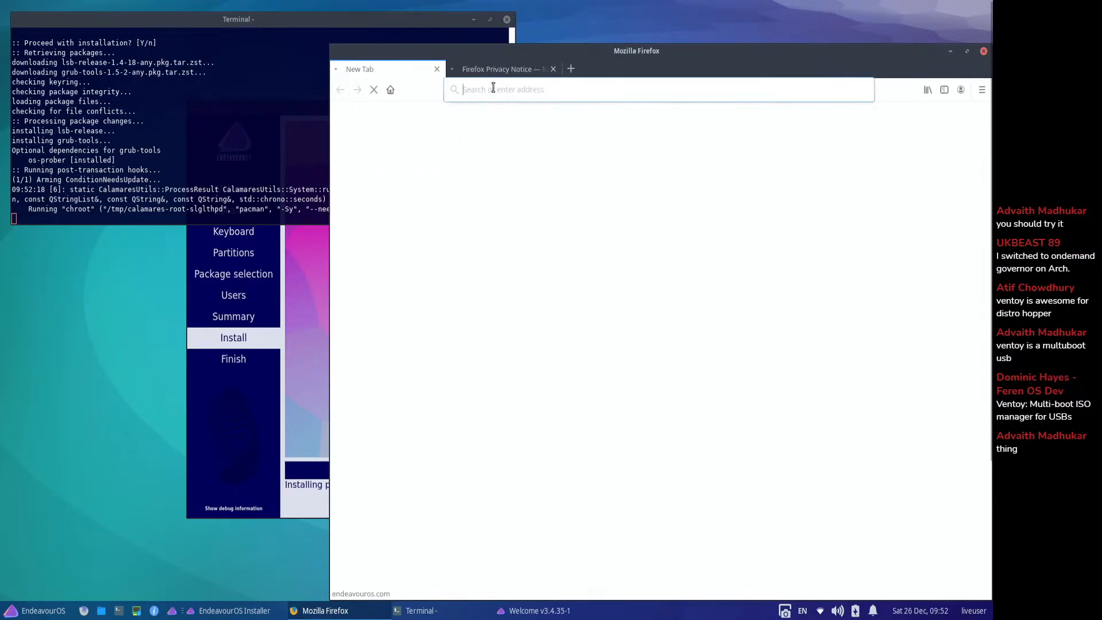
type("ve")
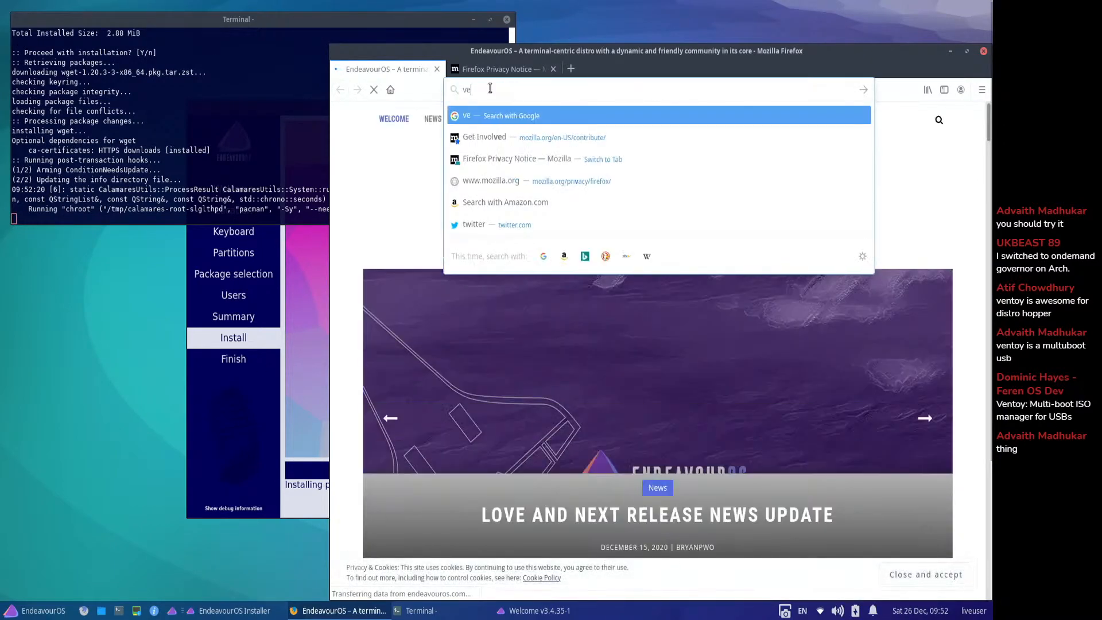
type("ntoy")
key("Return")
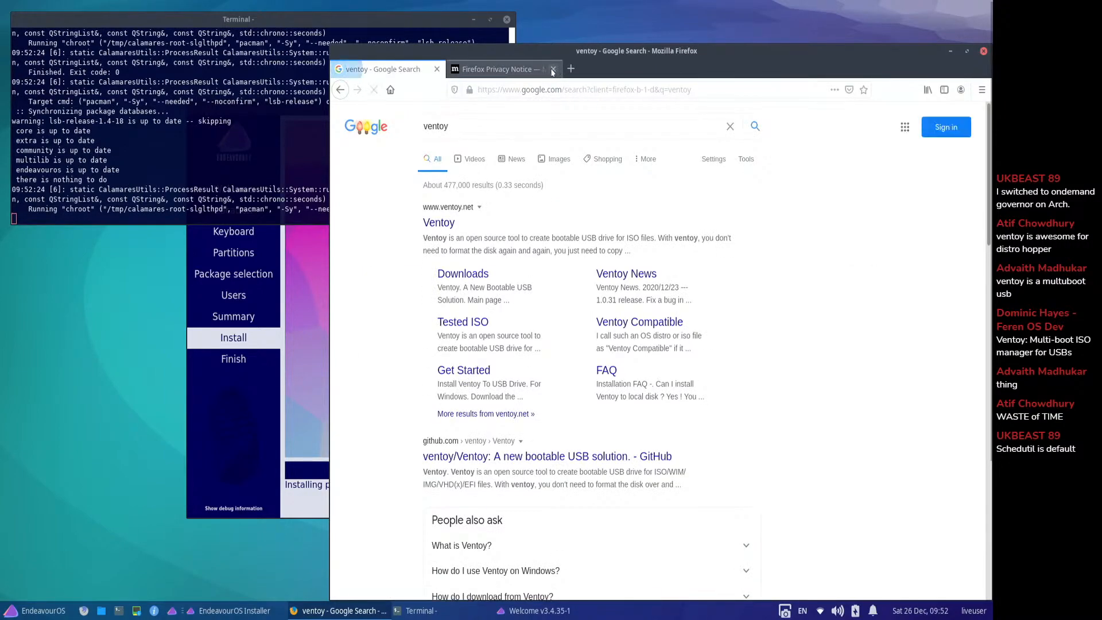
left_click(552, 69)
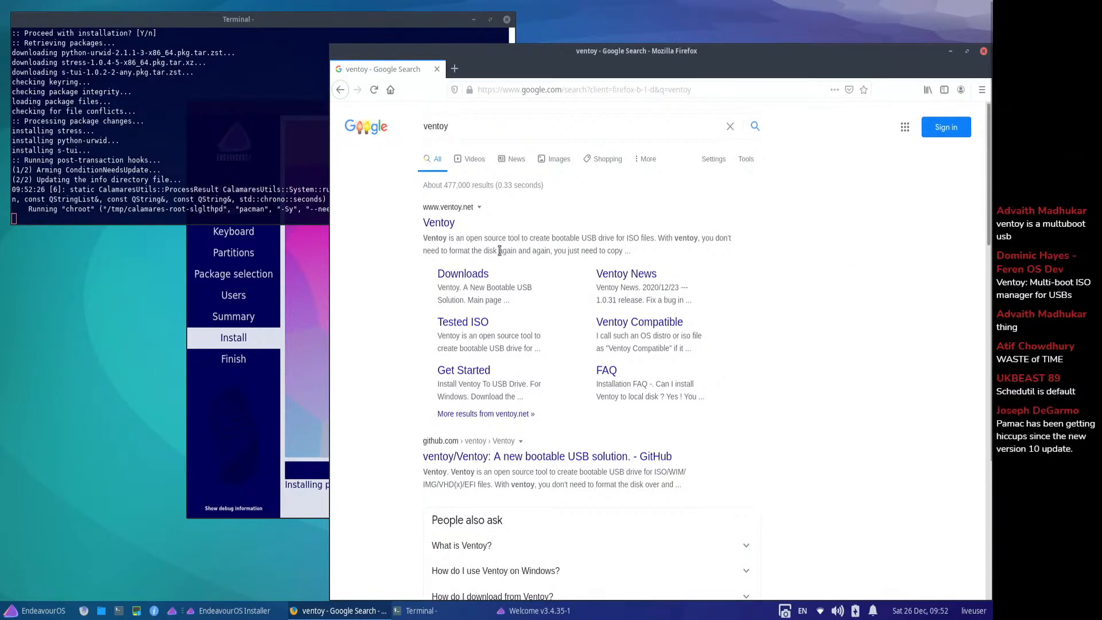
left_click(443, 227)
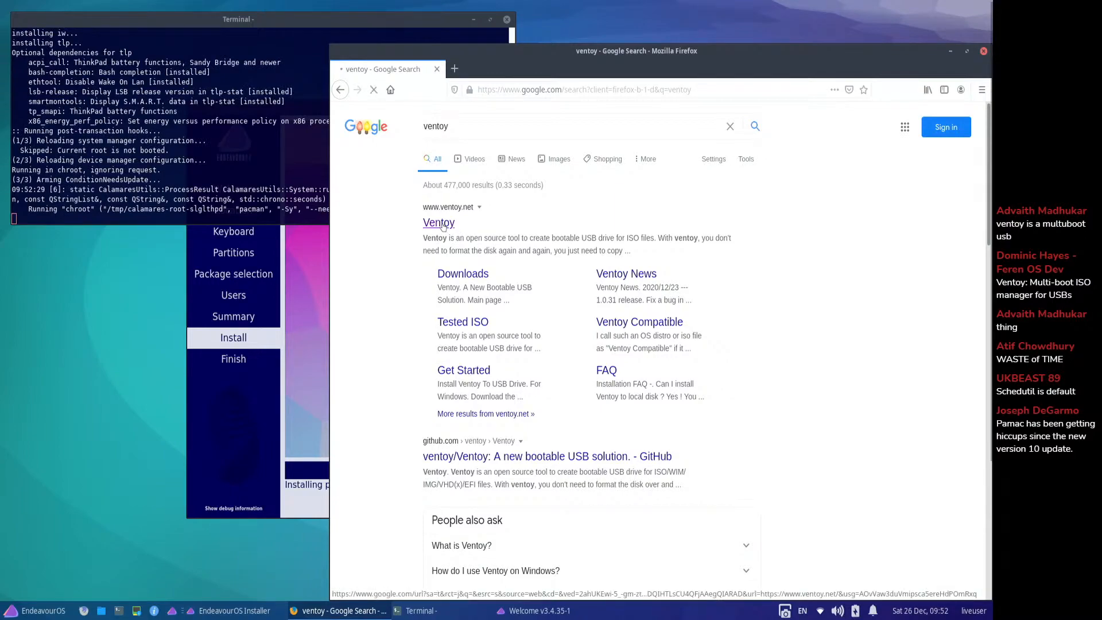
right_click(443, 227)
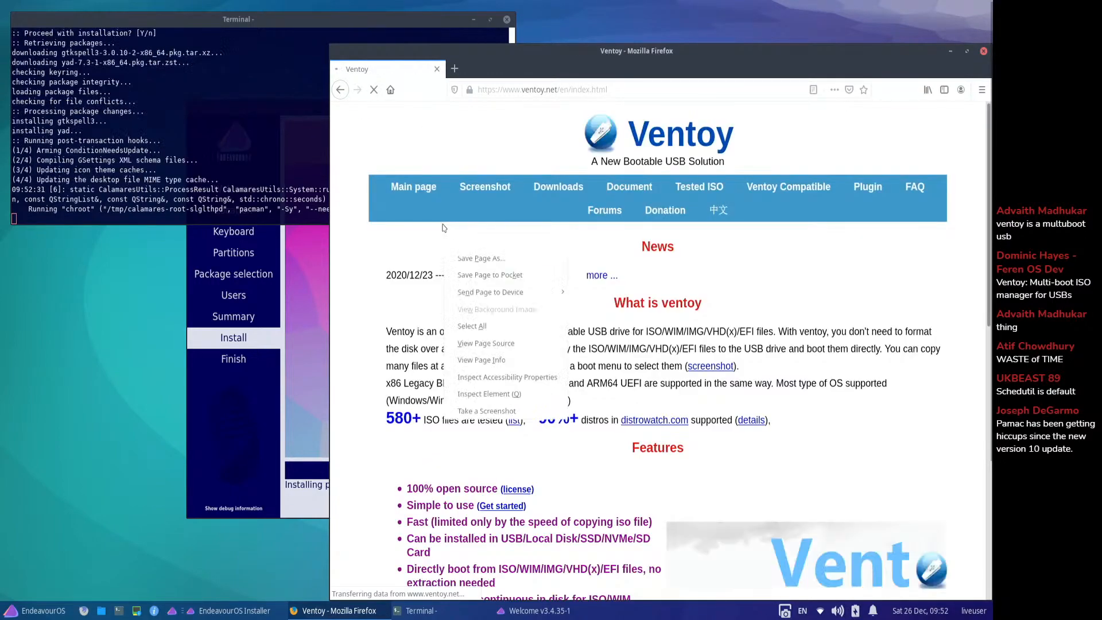
left_click(409, 260)
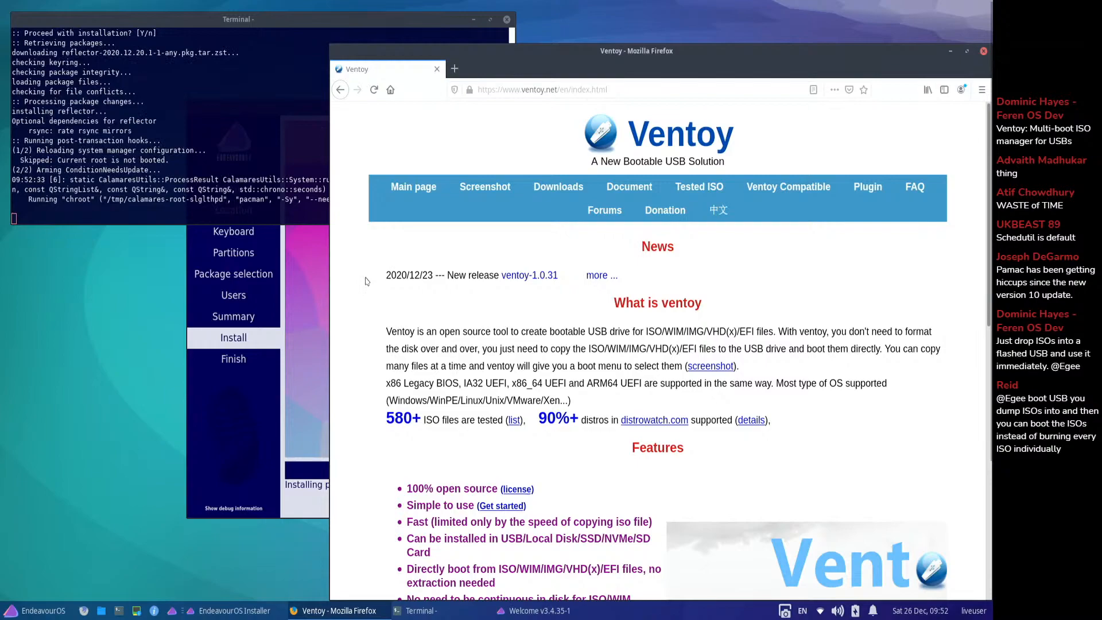
scroll(366, 281, "down", 4)
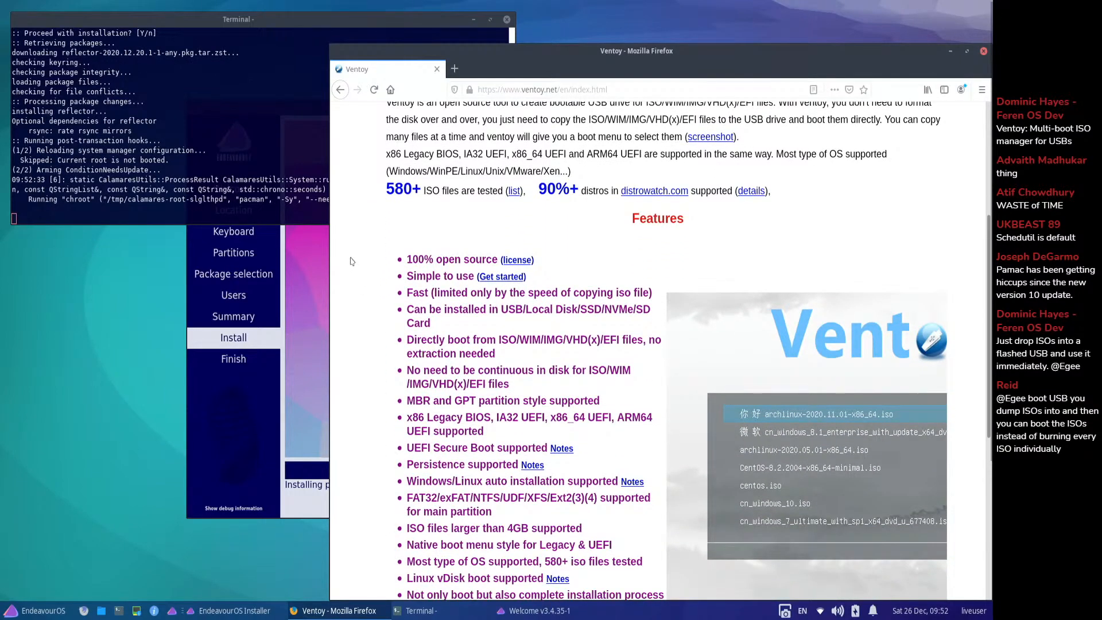
scroll(351, 262, "down", 5)
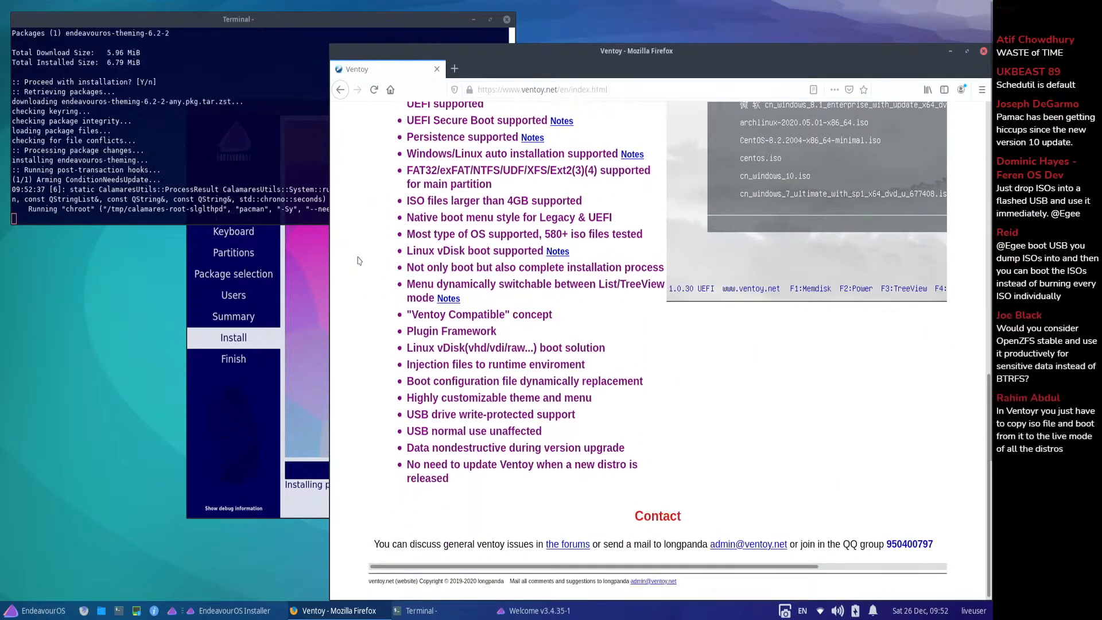
scroll(357, 261, "up", 10)
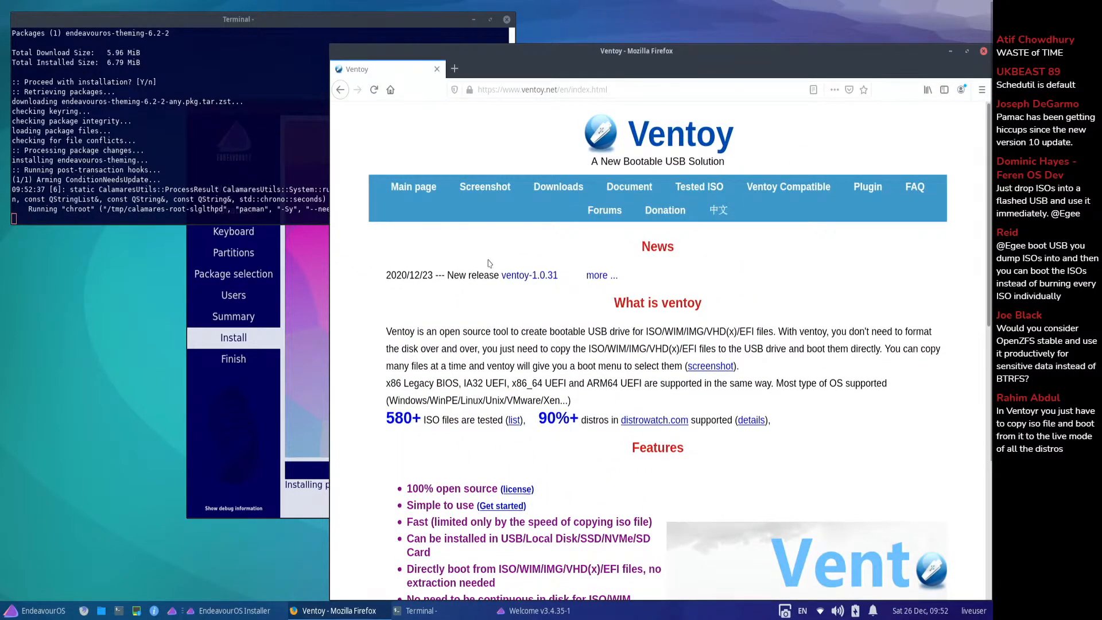
- Browse Ventoy's Screenshot page of BIOS, UEFI, Windows, Ubuntu and Deepin boot menus
left_click(481, 188)
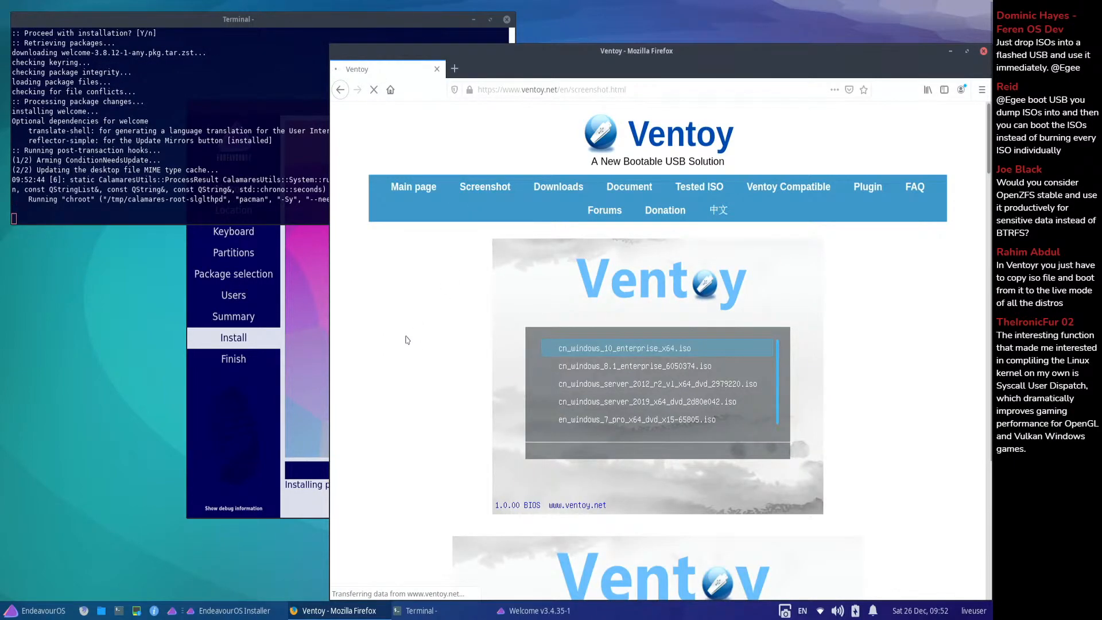
scroll(407, 338, "down", 10)
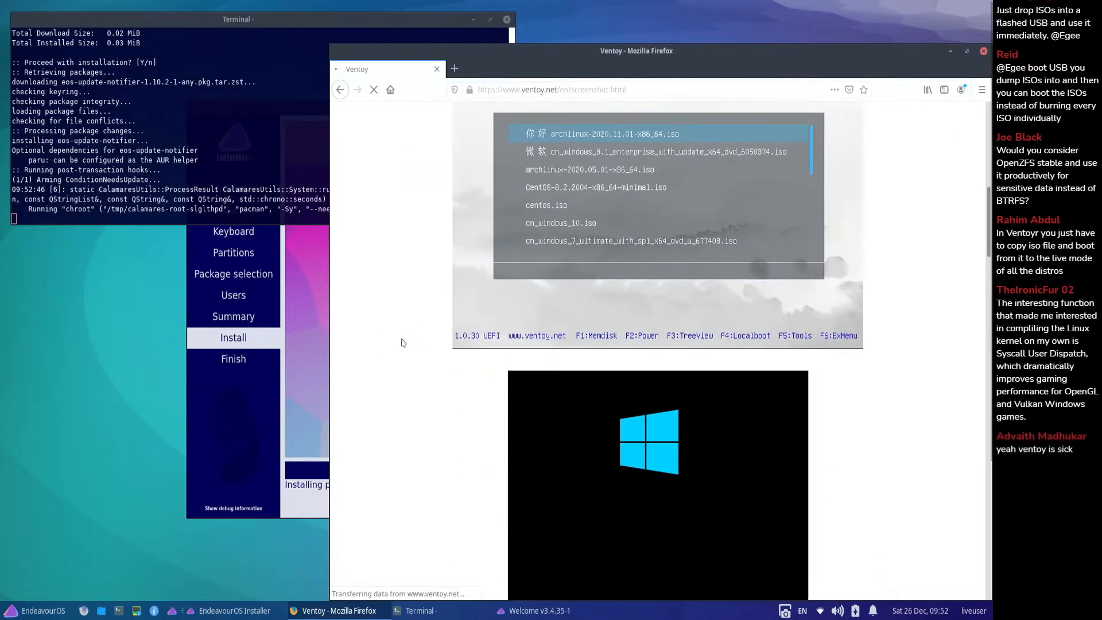
scroll(402, 347, "down", 15)
scroll(403, 350, "up", 20)
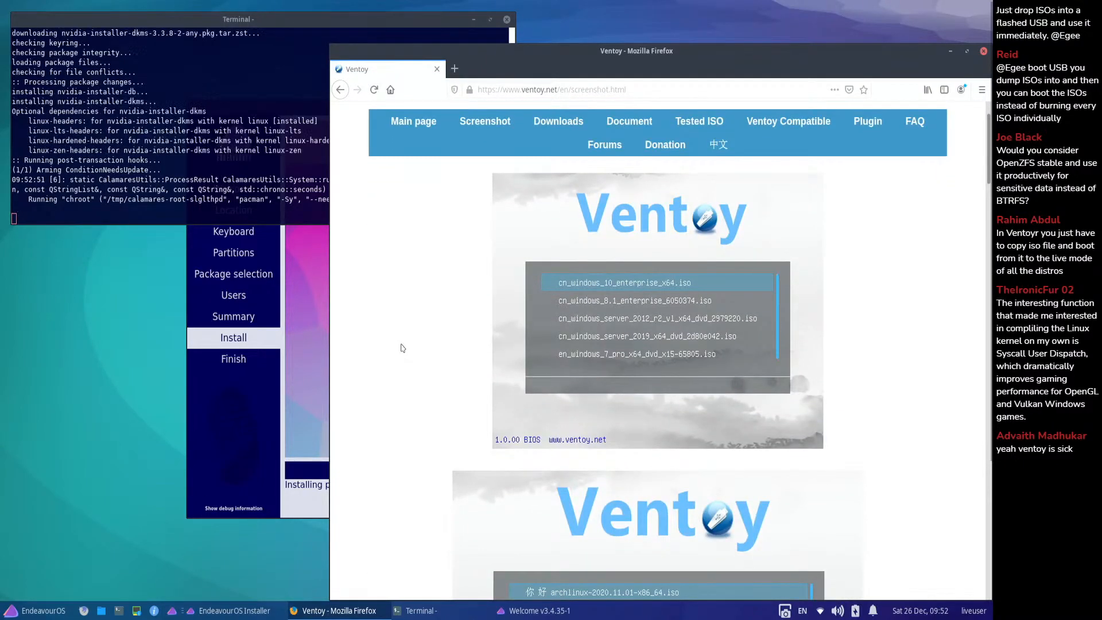
scroll(402, 347, "down", 6)
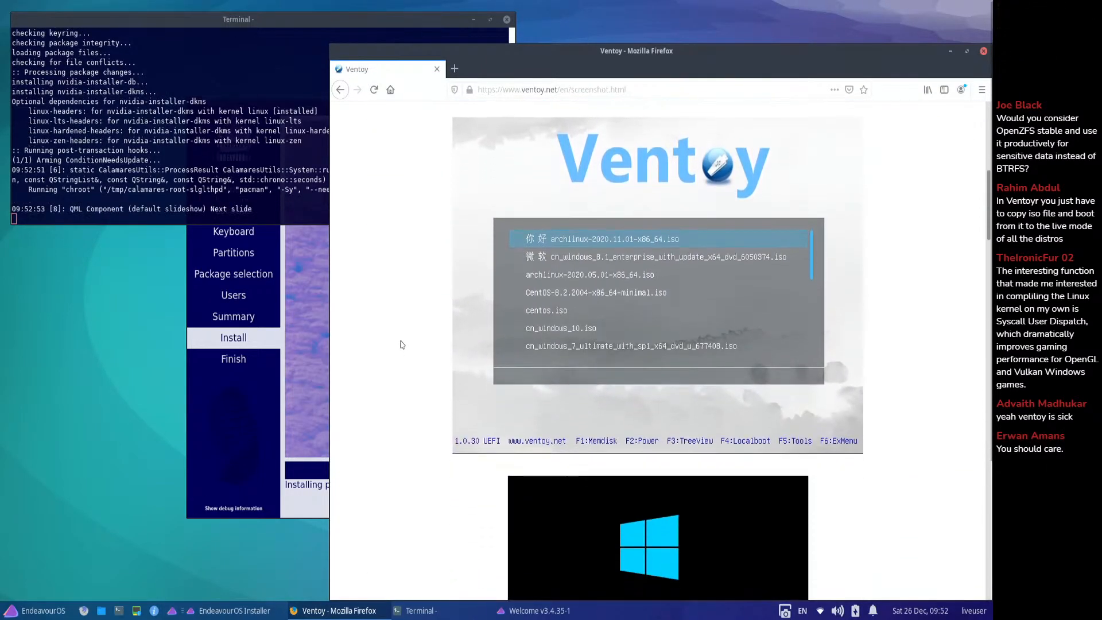
scroll(402, 345, "down", 3)
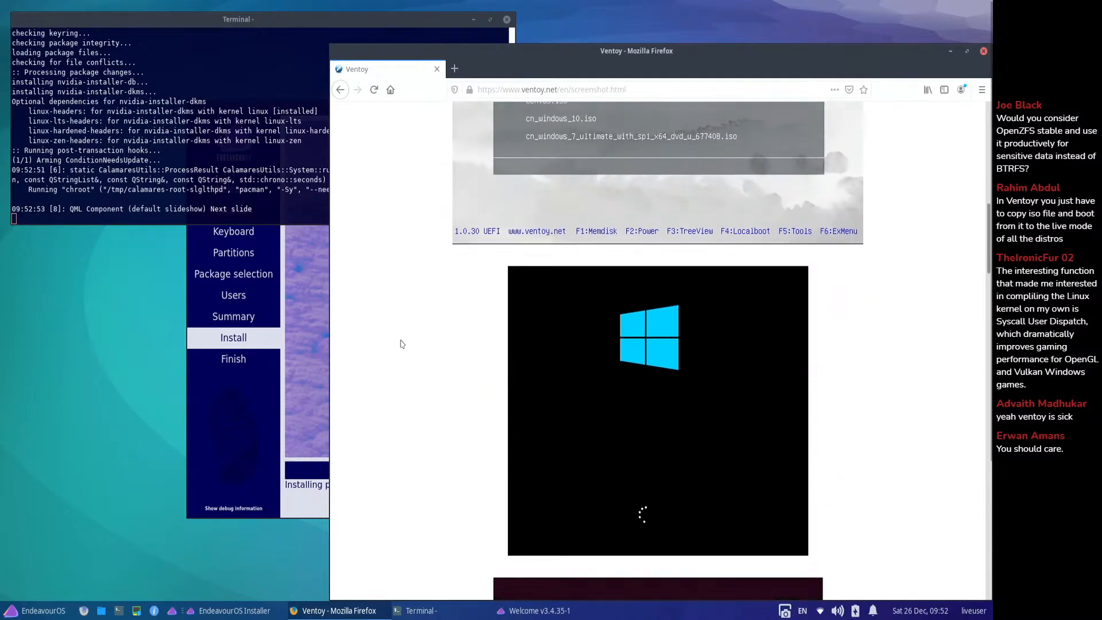
scroll(401, 344, "down", 4)
scroll(402, 344, "down", 5)
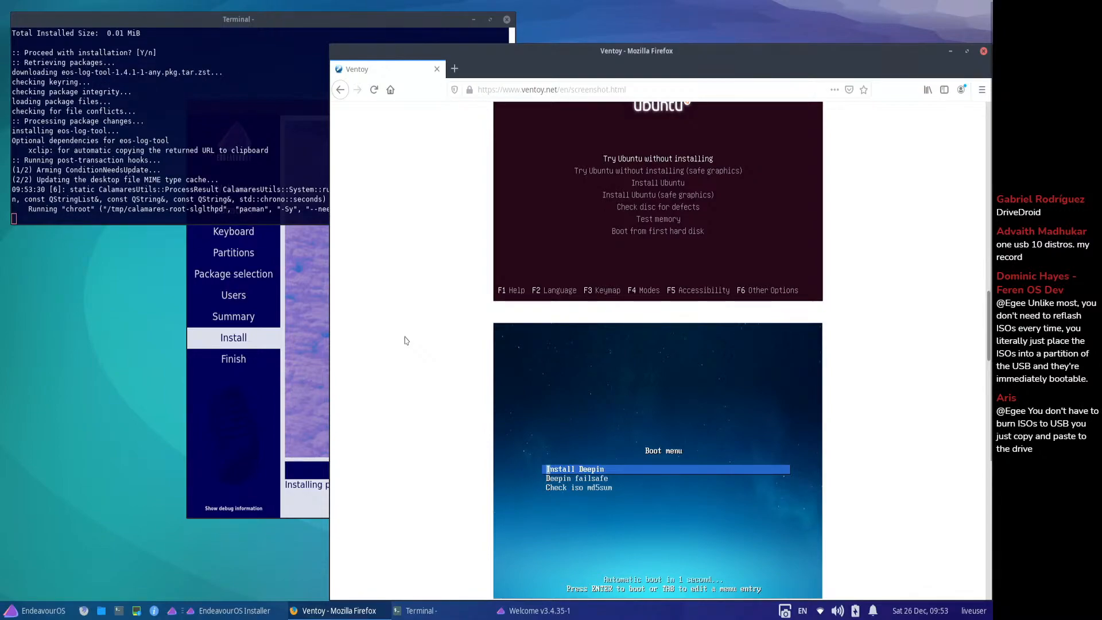
scroll(436, 341, "up", 15)
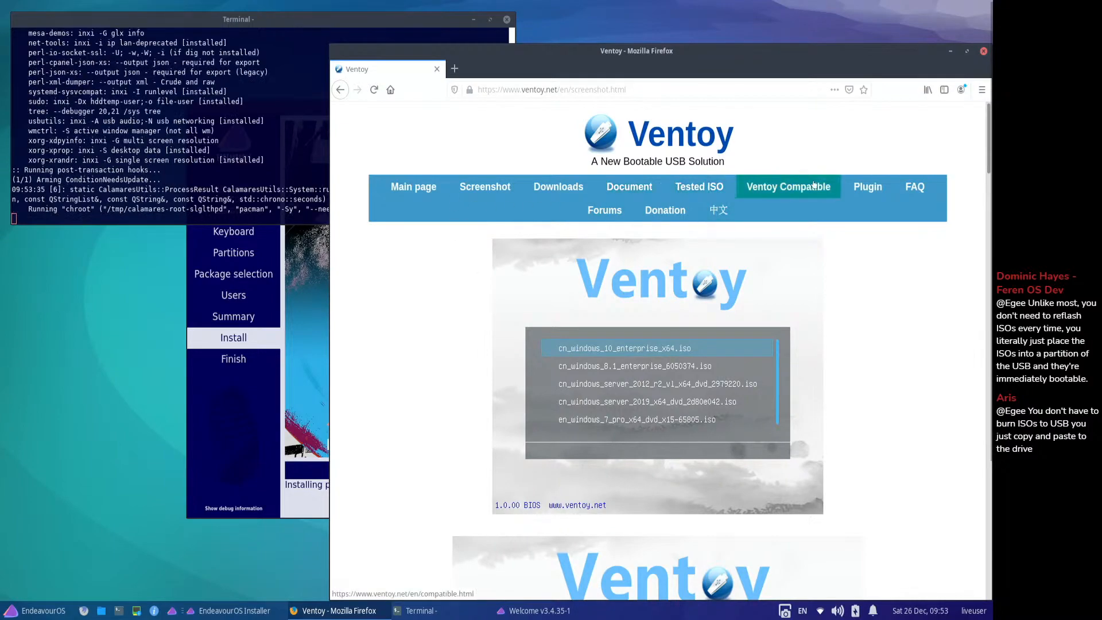
left_click(907, 184)
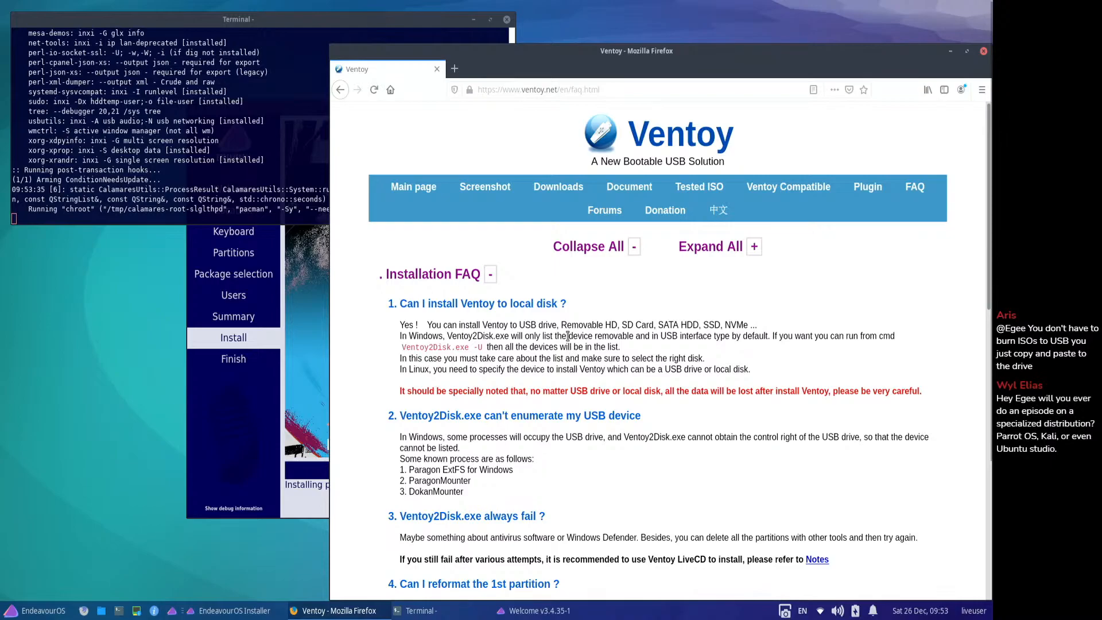
scroll(567, 336, "down", 5)
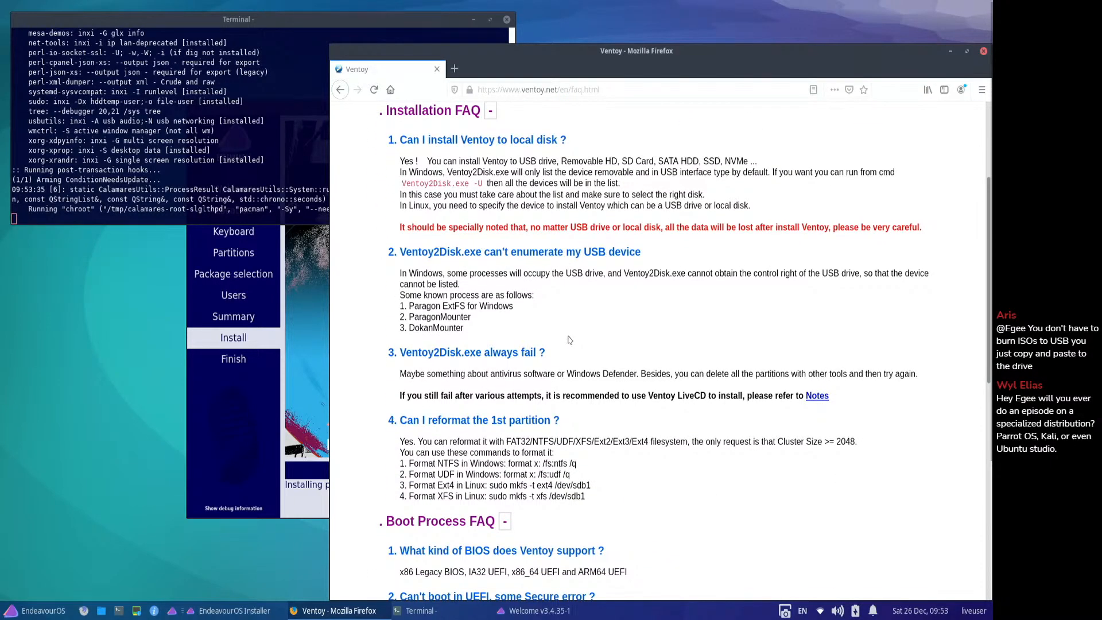
scroll(570, 339, "down", 10)
scroll(568, 338, "up", 15)
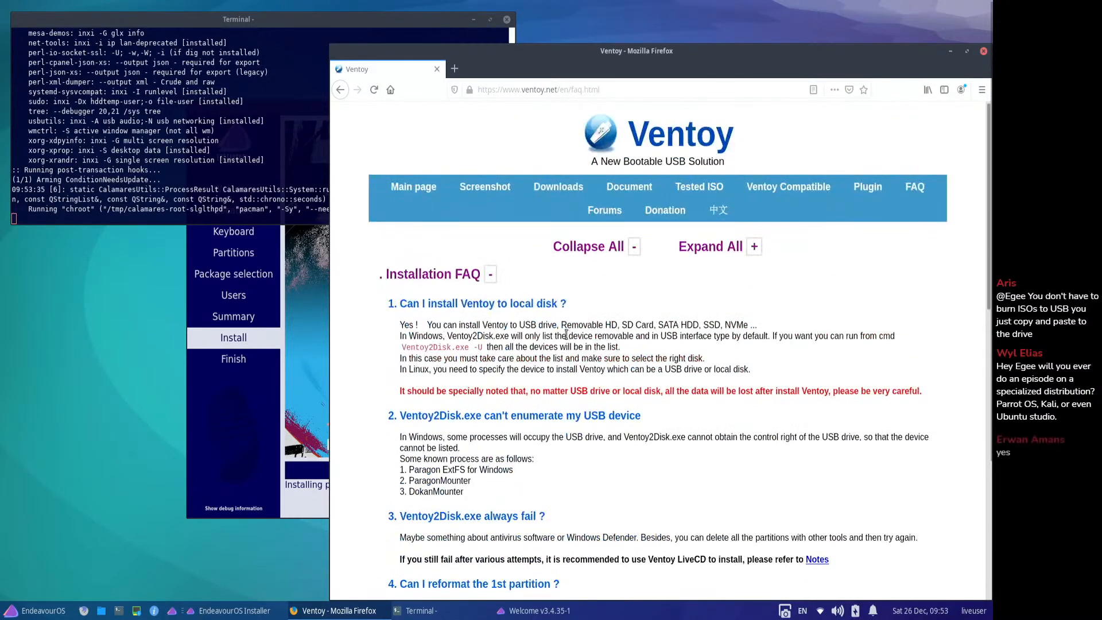
left_click(487, 190)
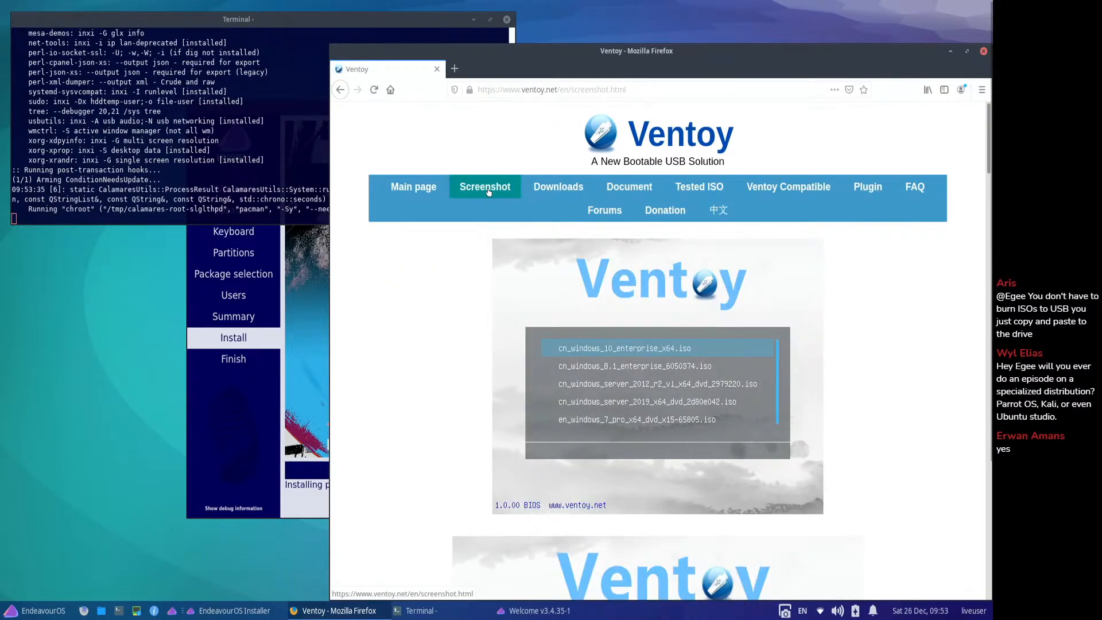
- Scroll through the screenshots once more, then go back to Ventoy's Main page
scroll(453, 310, "down", 10)
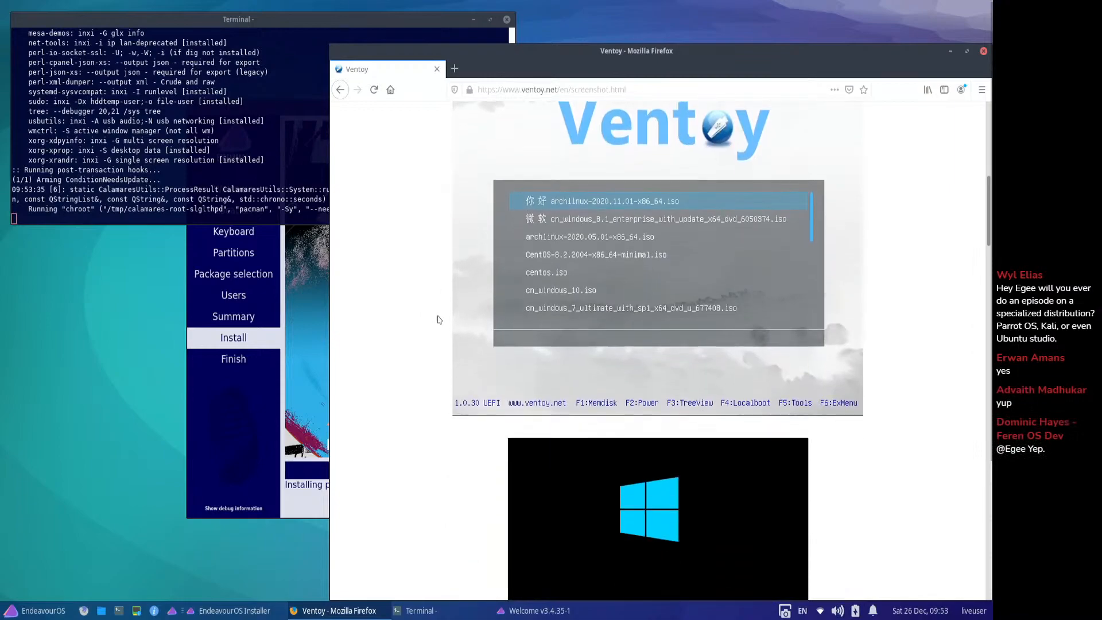
scroll(439, 320, "down", 15)
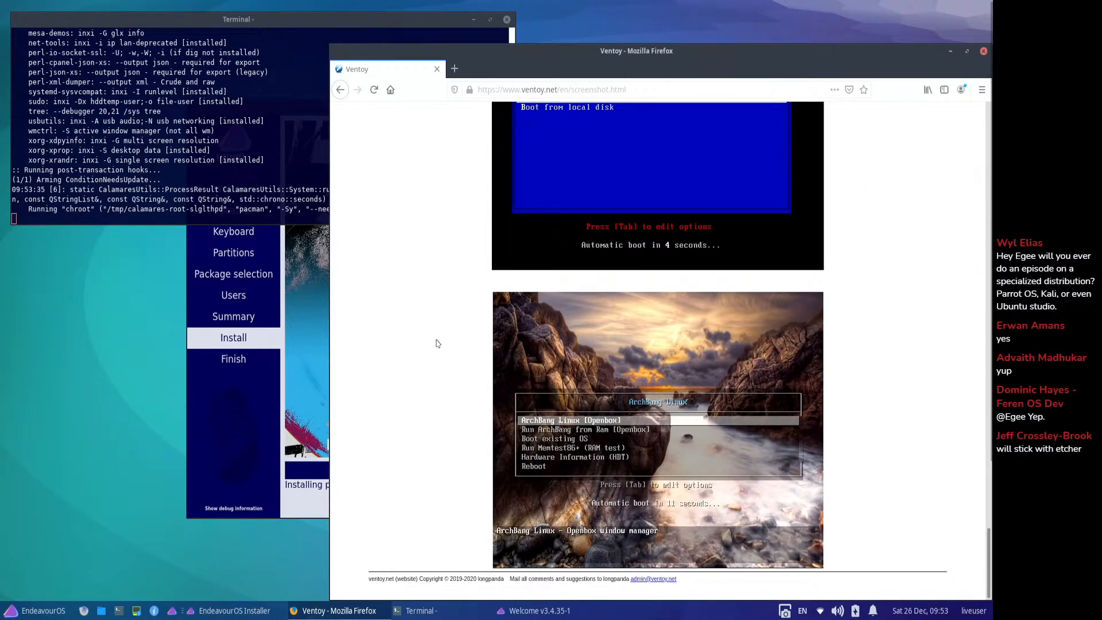
scroll(436, 343, "up", 15)
scroll(437, 341, "up", 8)
left_click(406, 192)
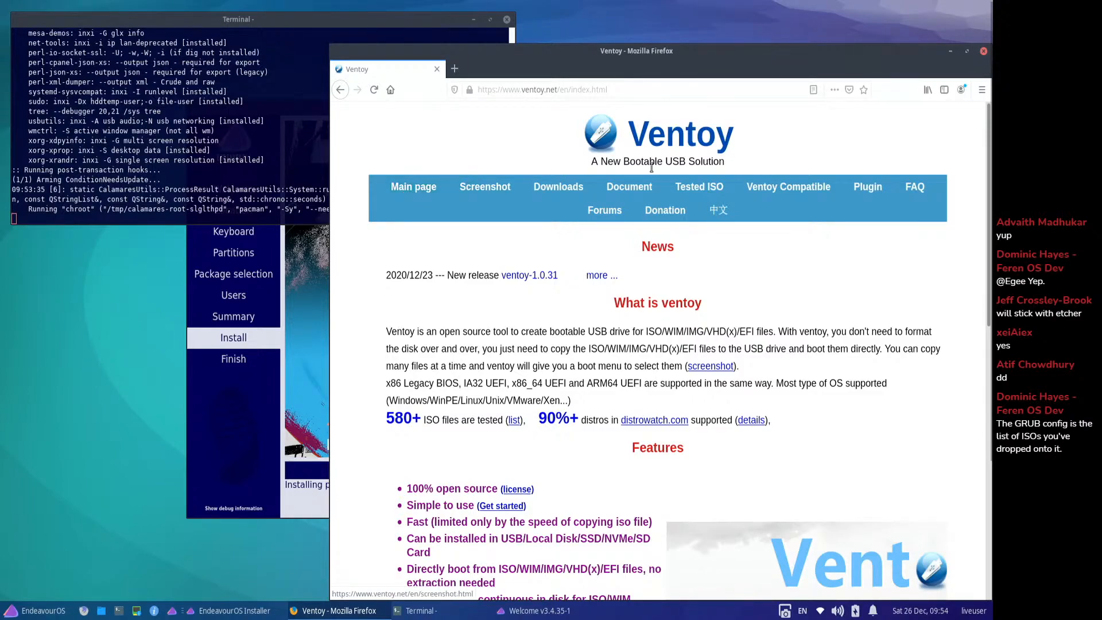
- Read the Ventoy homepage, briefly highlighting its heading and the 580 figure
left_click_drag(631, 131, 733, 134)
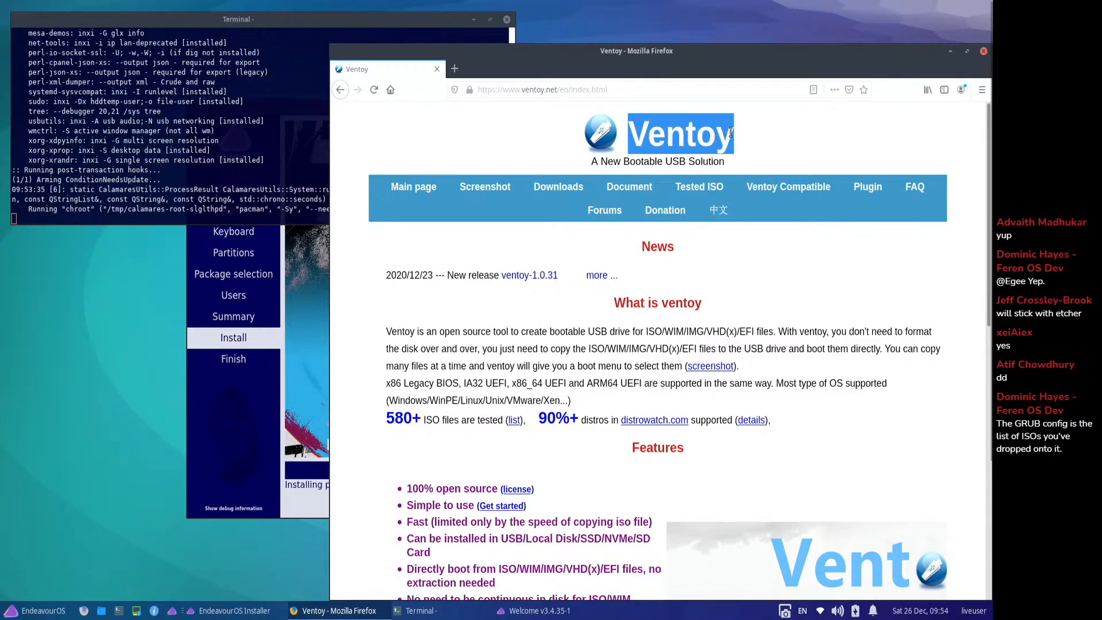
left_click(746, 143)
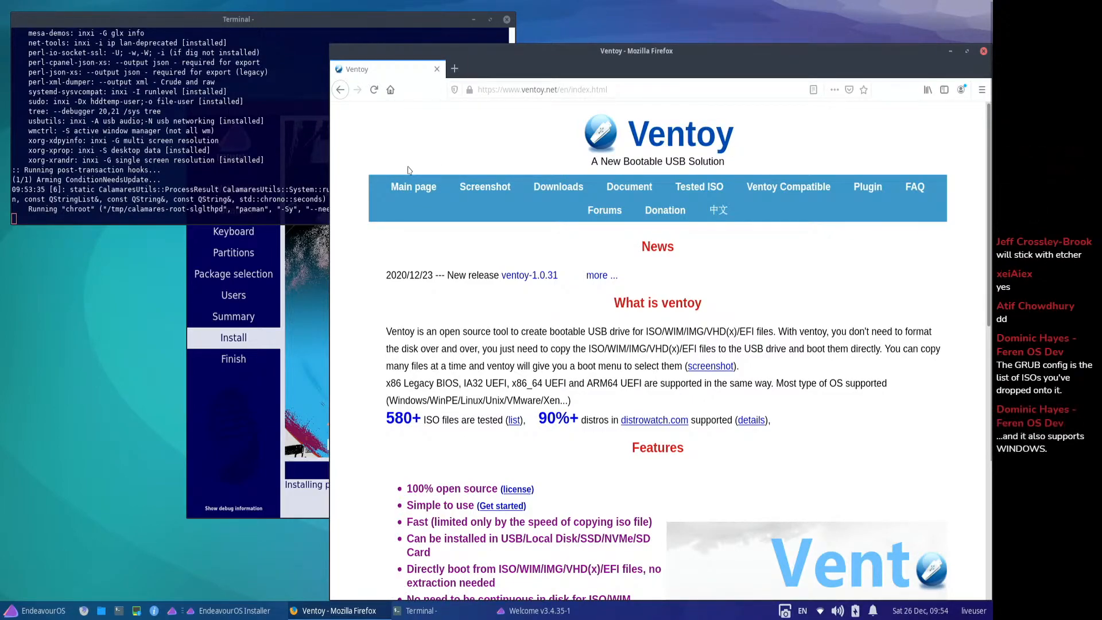
scroll(394, 296, "down", 5)
scroll(394, 295, "up", 5)
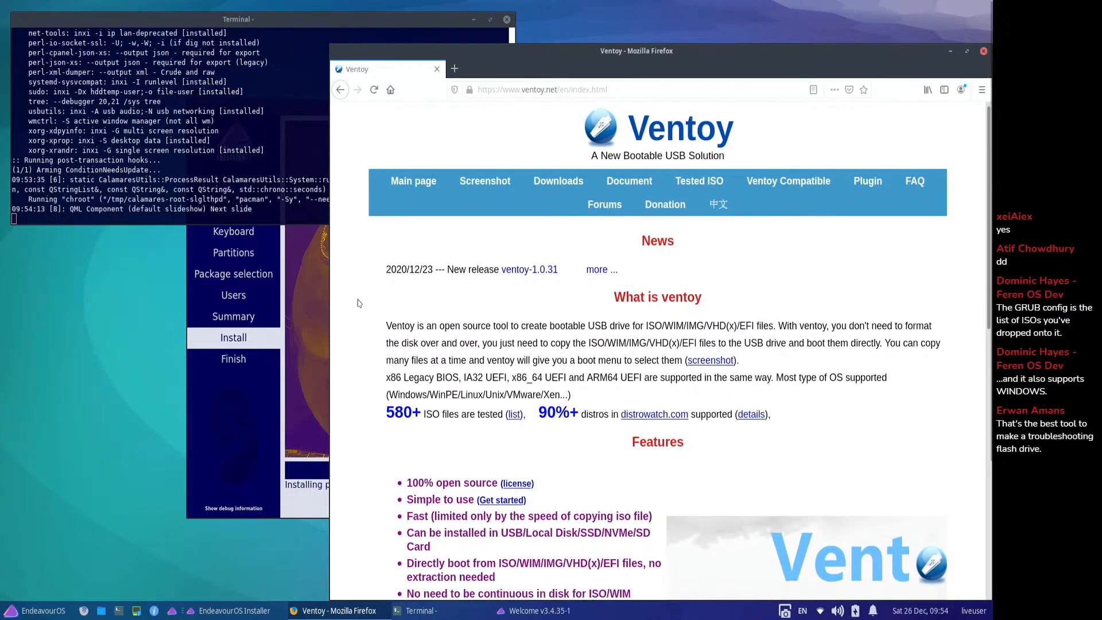
scroll(357, 298, "down", 2)
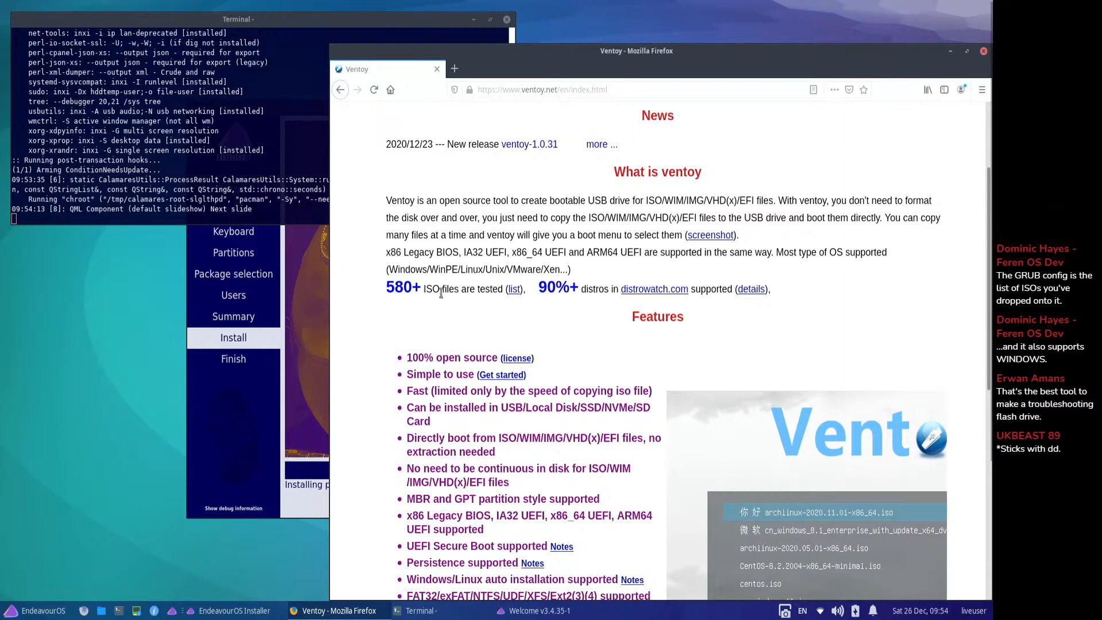
double_click(402, 288)
left_click(403, 253)
scroll(403, 253, "down", 4)
scroll(588, 167, "up", 3)
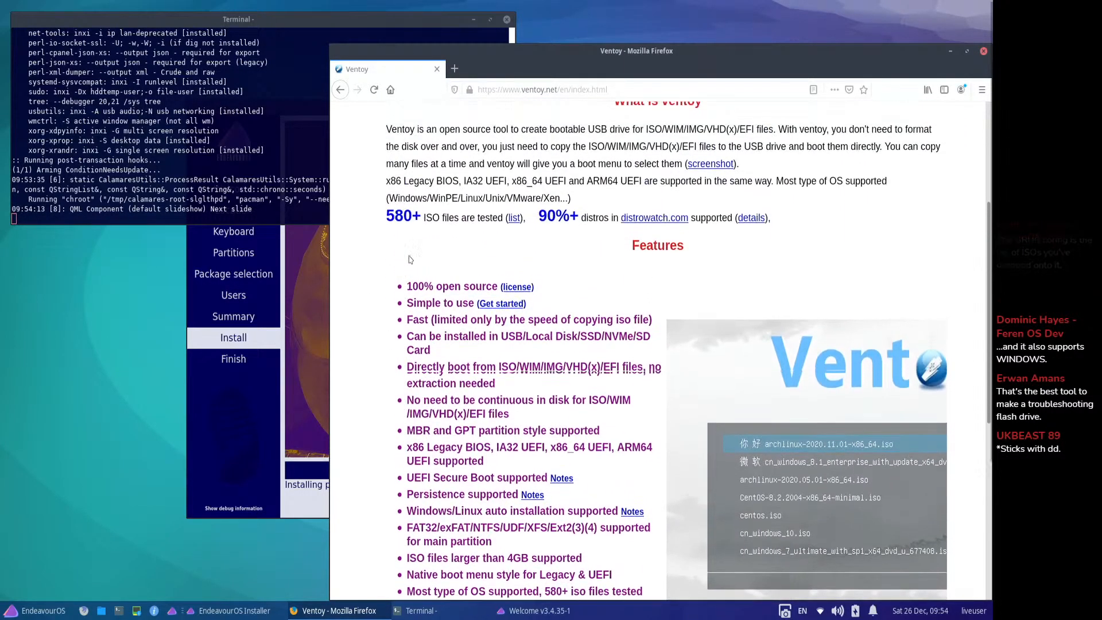
scroll(588, 167, "down", 2)
scroll(589, 167, "up", 3)
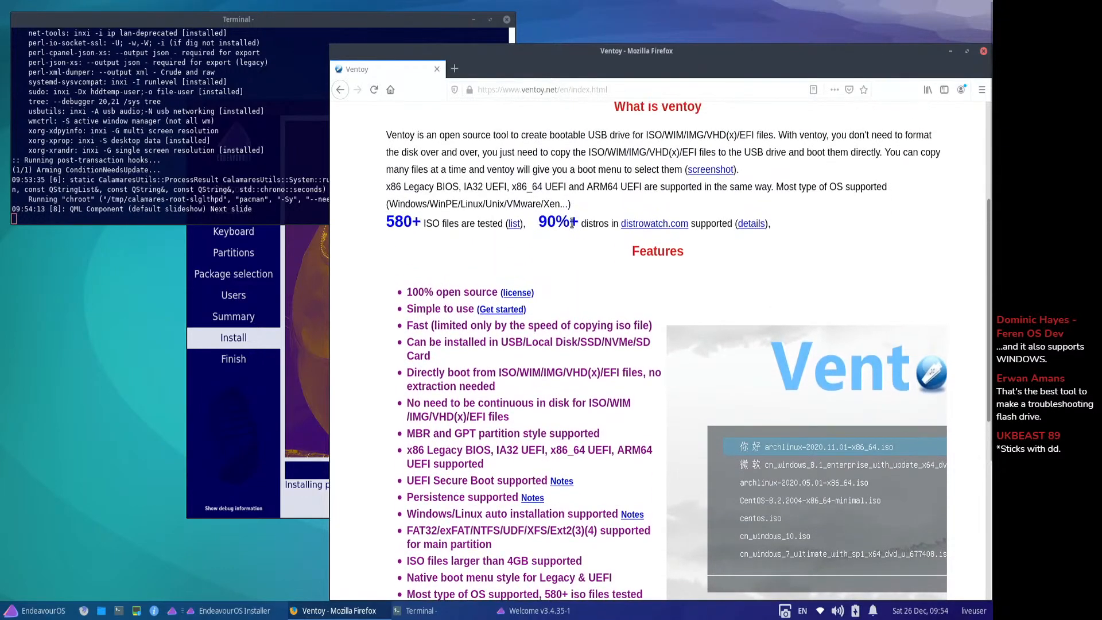
- Note the '90 distros' claim, skim the page again, then minimize Firefox to reveal the installer
double_click(545, 225)
double_click(593, 224)
left_click(435, 267)
scroll(435, 268, "down", 5)
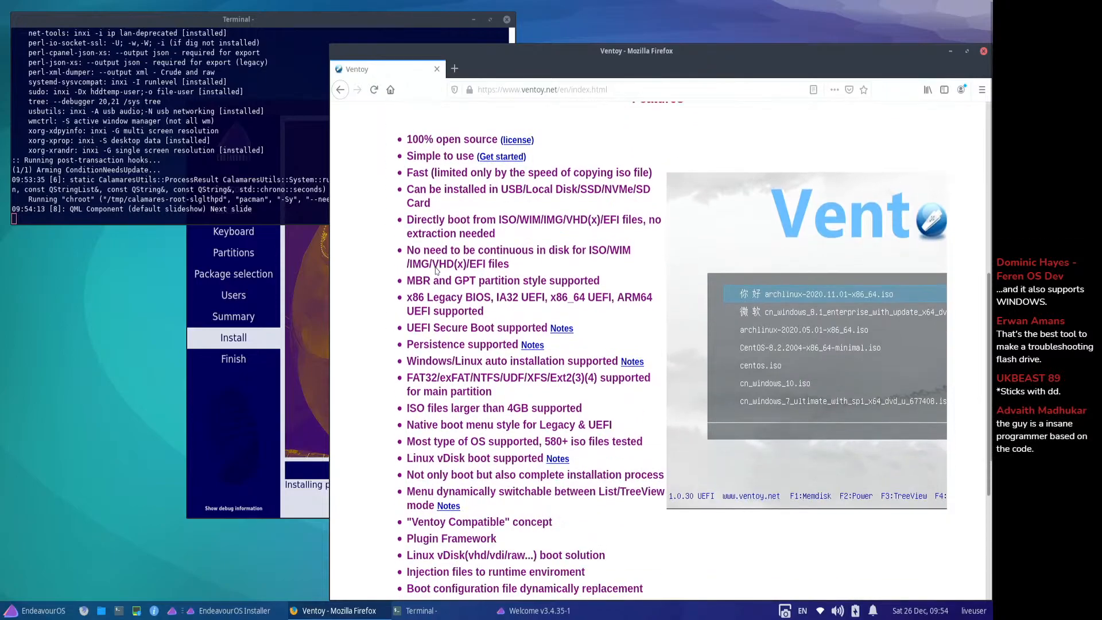
scroll(435, 267, "down", 3)
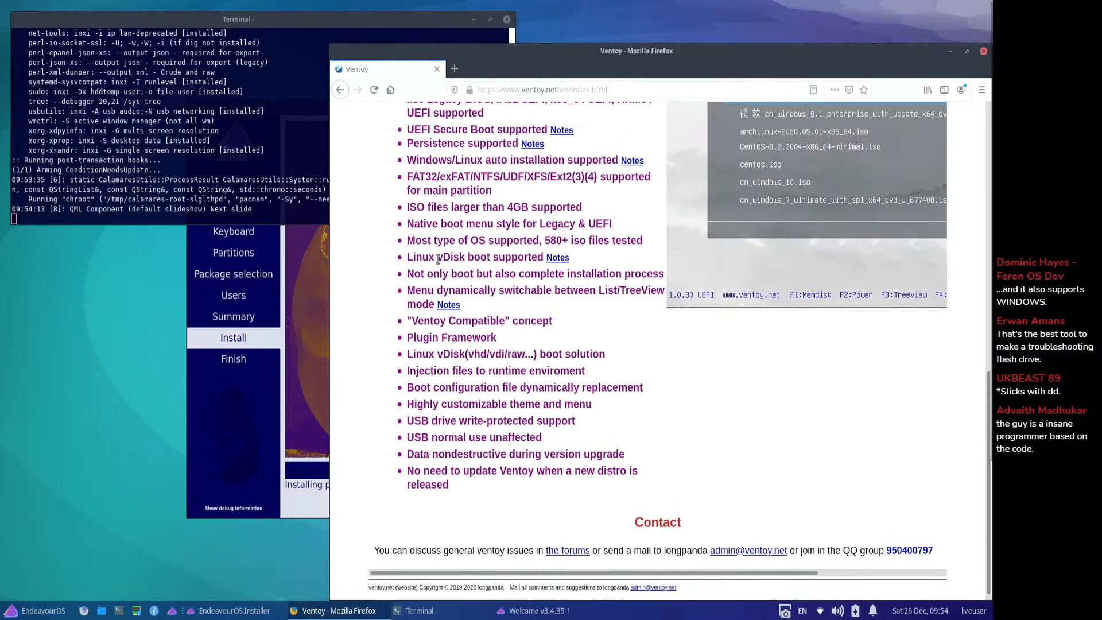
scroll(432, 367, "up", 3)
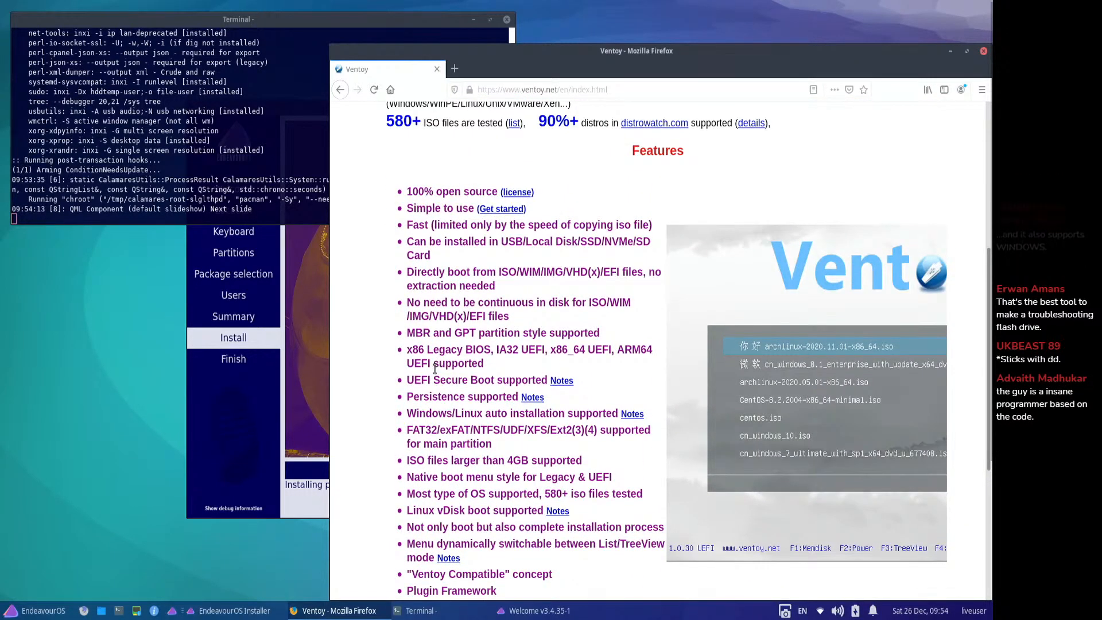
scroll(435, 368, "up", 5)
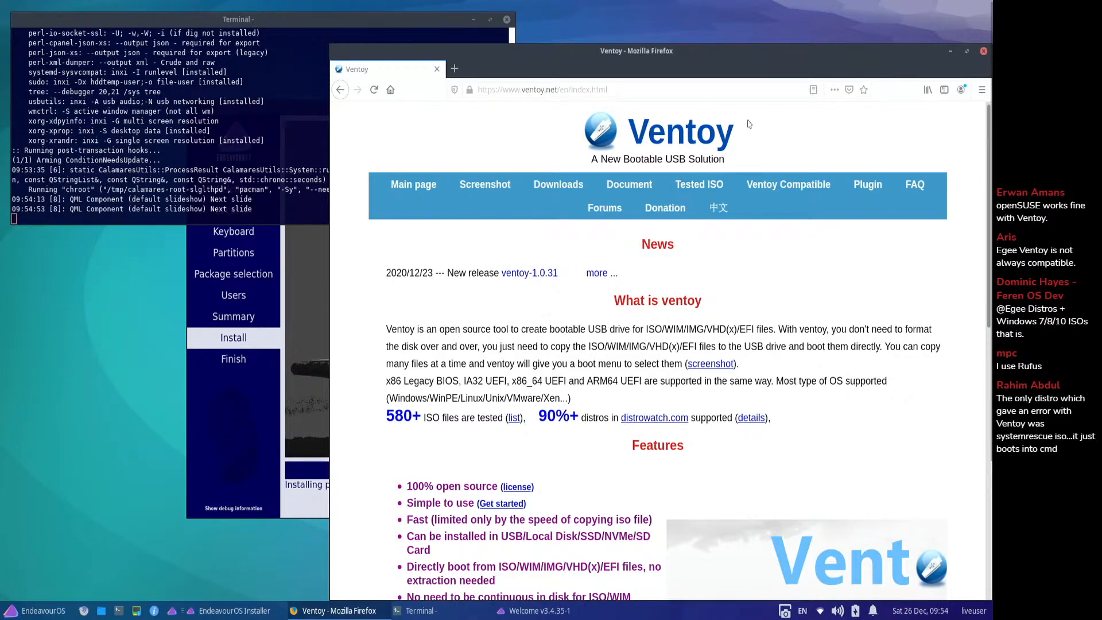
left_click(950, 51)
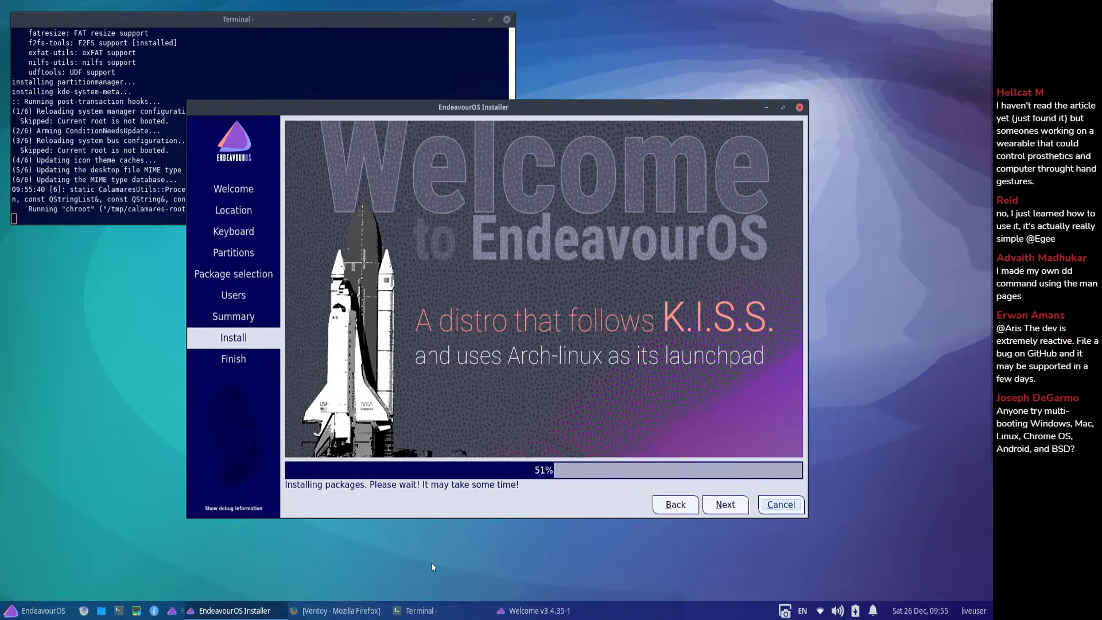
- Restore Firefox and go via Ventoy's Downloads page to the 1.0.31 GitHub release in a new tab
left_click(340, 612)
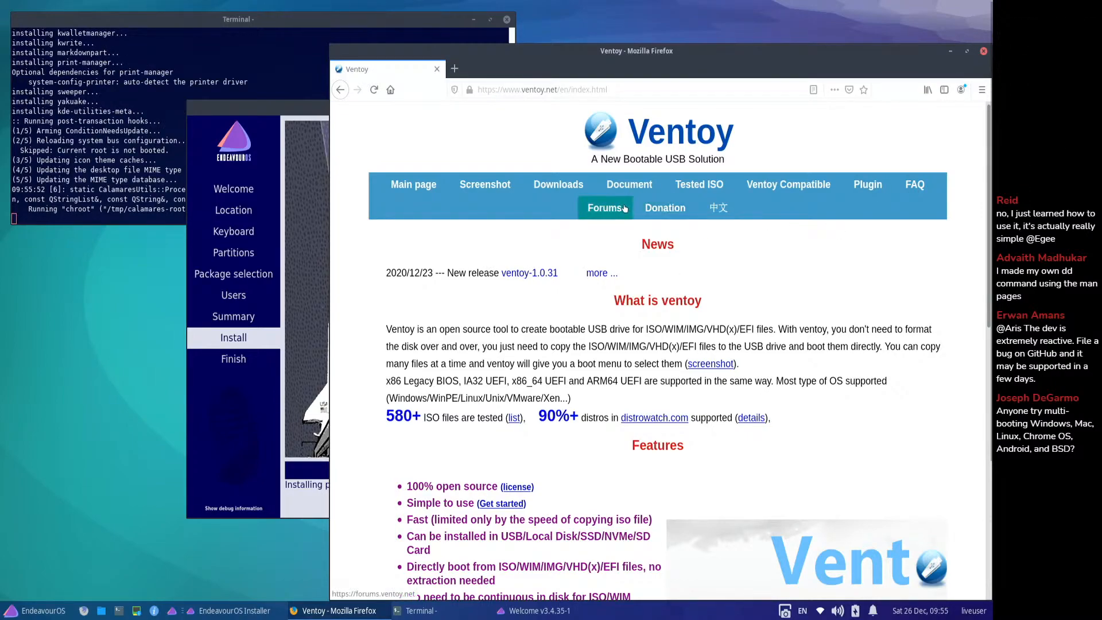
left_click(574, 187)
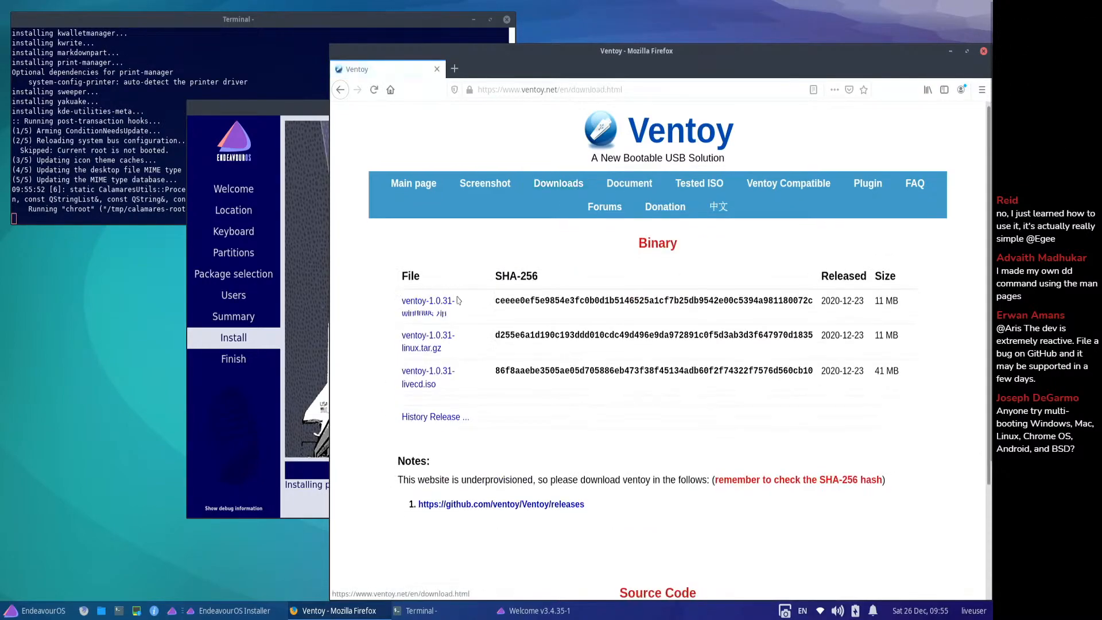
scroll(431, 281, "down", 2)
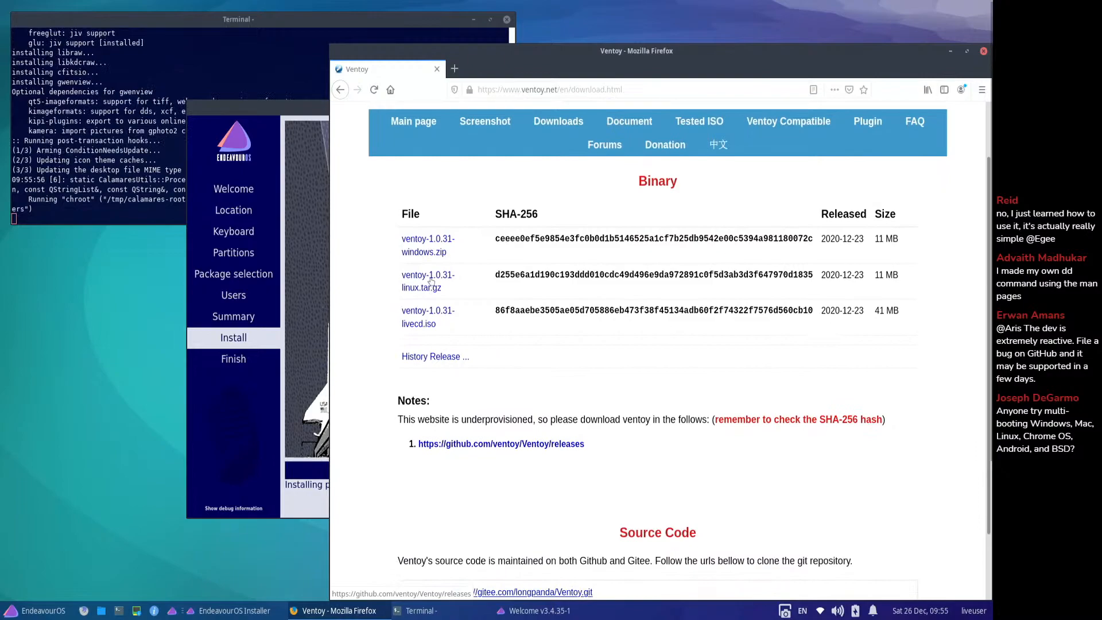
left_click(420, 244)
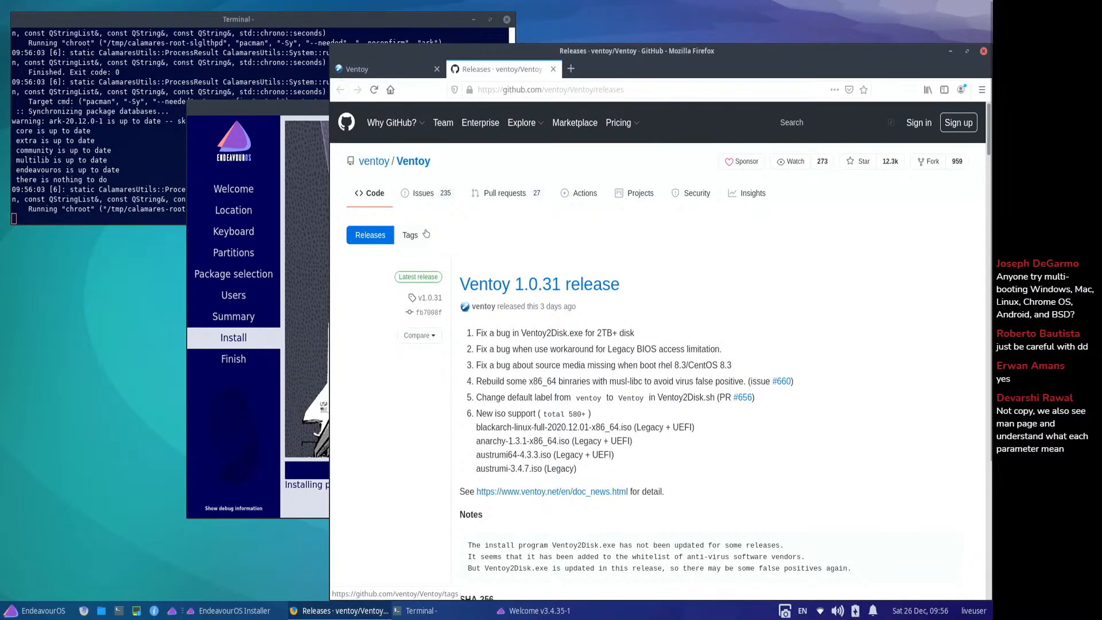
- Open the ventoy/Ventoy repository home page, skim its README features, then launch a new terminal
left_click(426, 234)
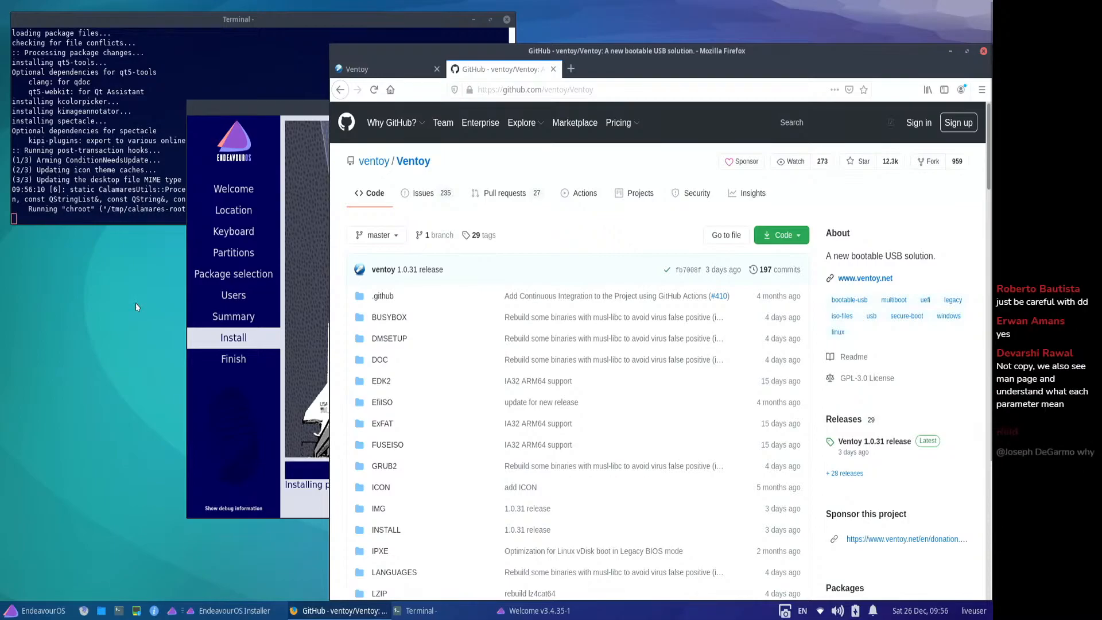
mouse_move(521, 122)
scroll(472, 253, "down", 20)
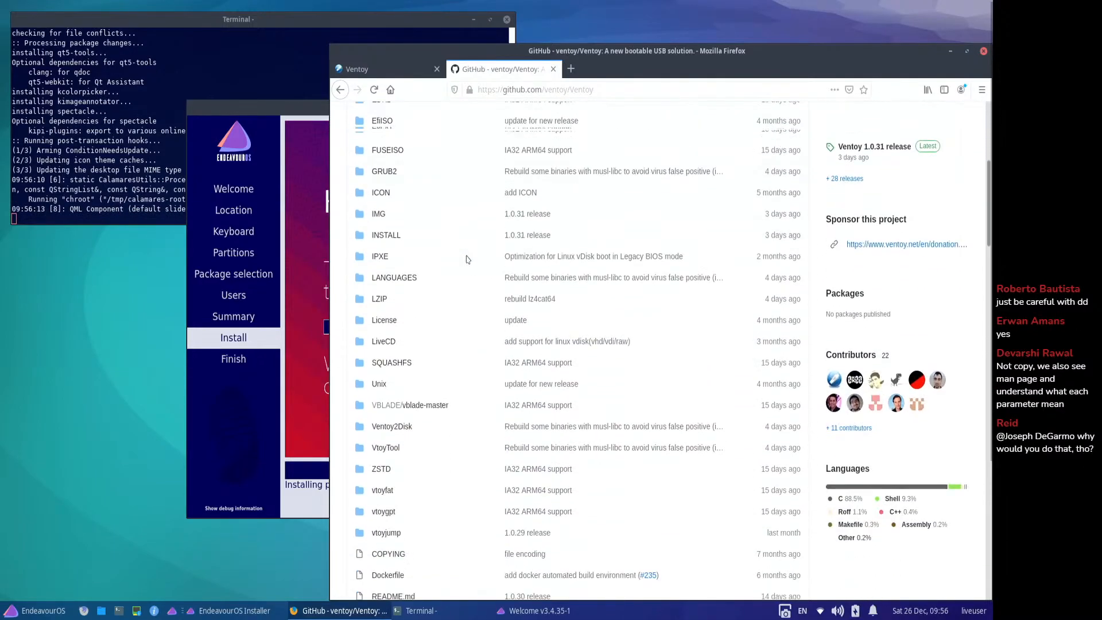
scroll(465, 257, "up", 3)
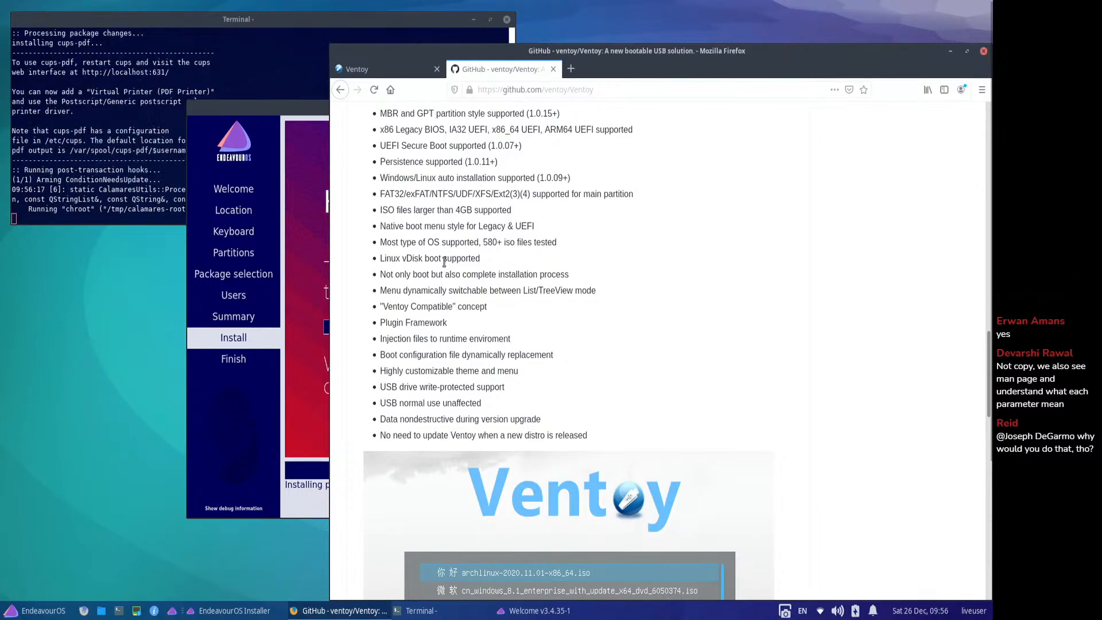
left_click(119, 610)
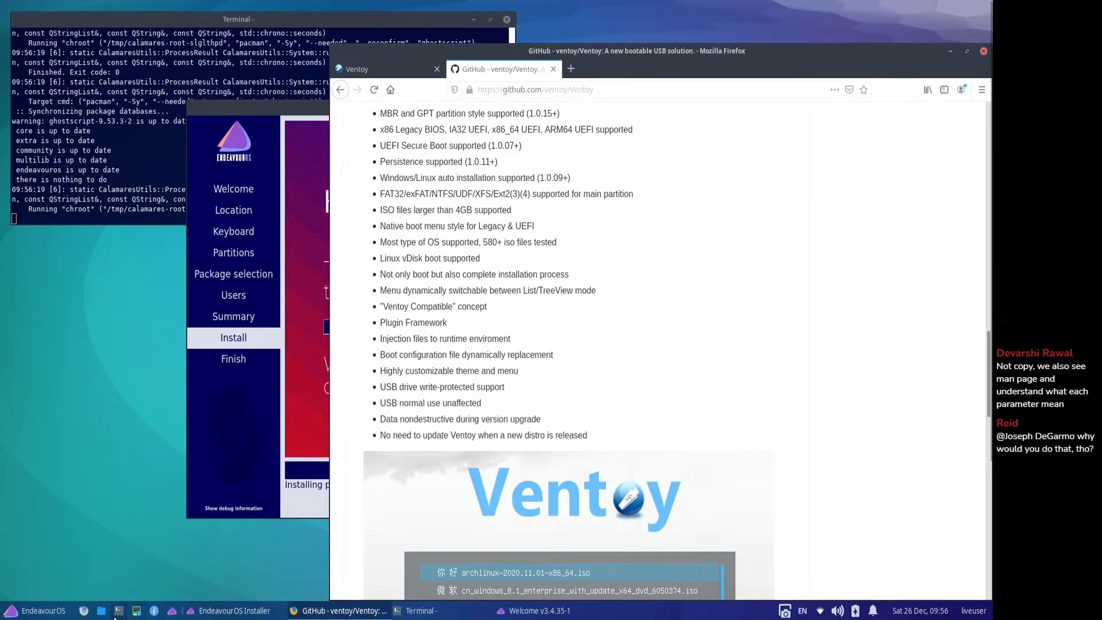
- Run man dd and scroll through the dd manual page
type("man dd")
key("Return")
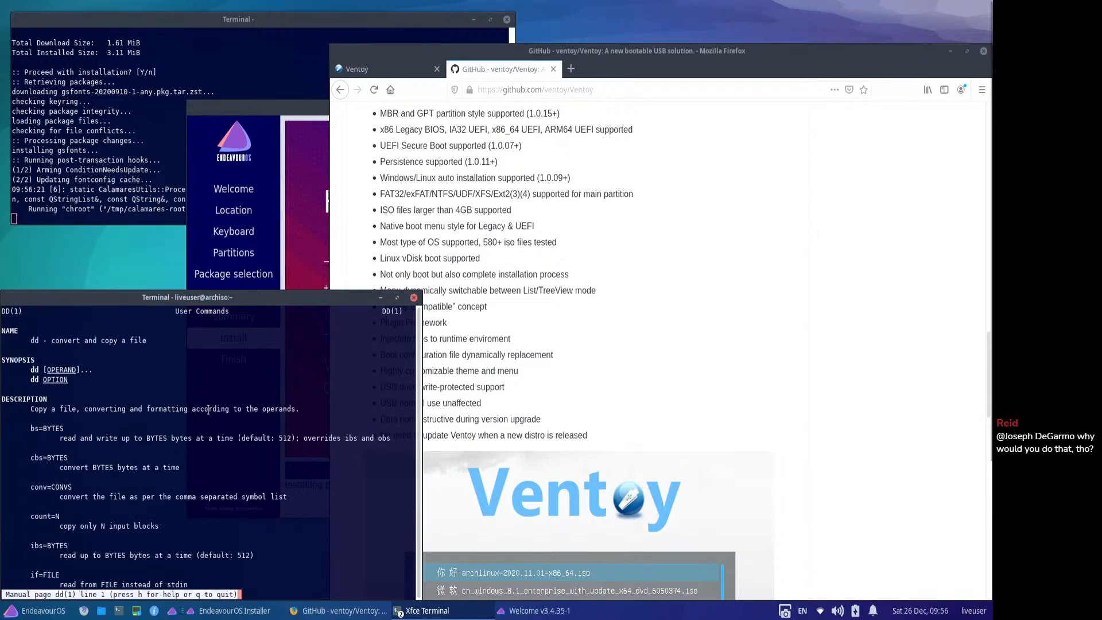
scroll(243, 421, "down", 7)
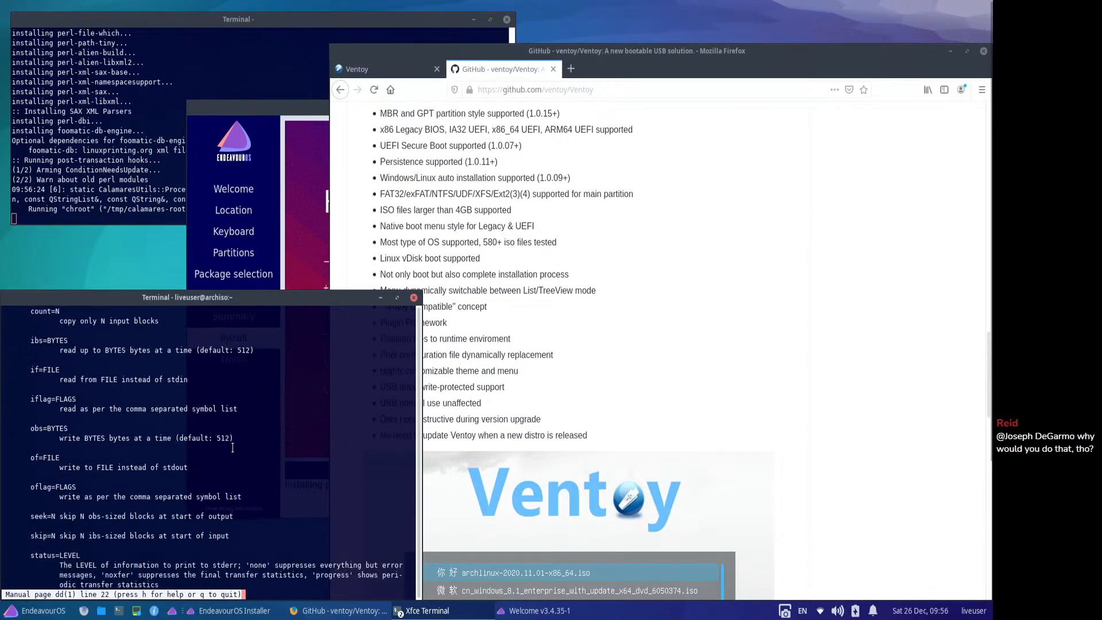
scroll(232, 449, "up", 7)
scroll(112, 510, "down", 7)
scroll(111, 510, "down", 20)
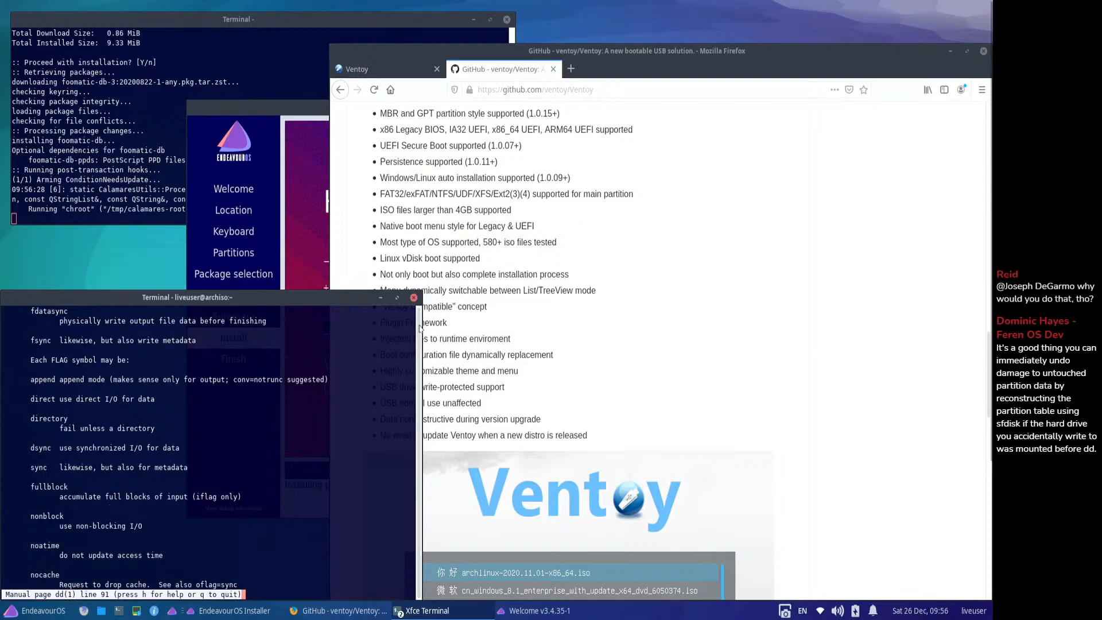
- Close the terminal, confirming Close Window, and search the application menu for 'disk'
left_click(413, 297)
left_click(240, 505)
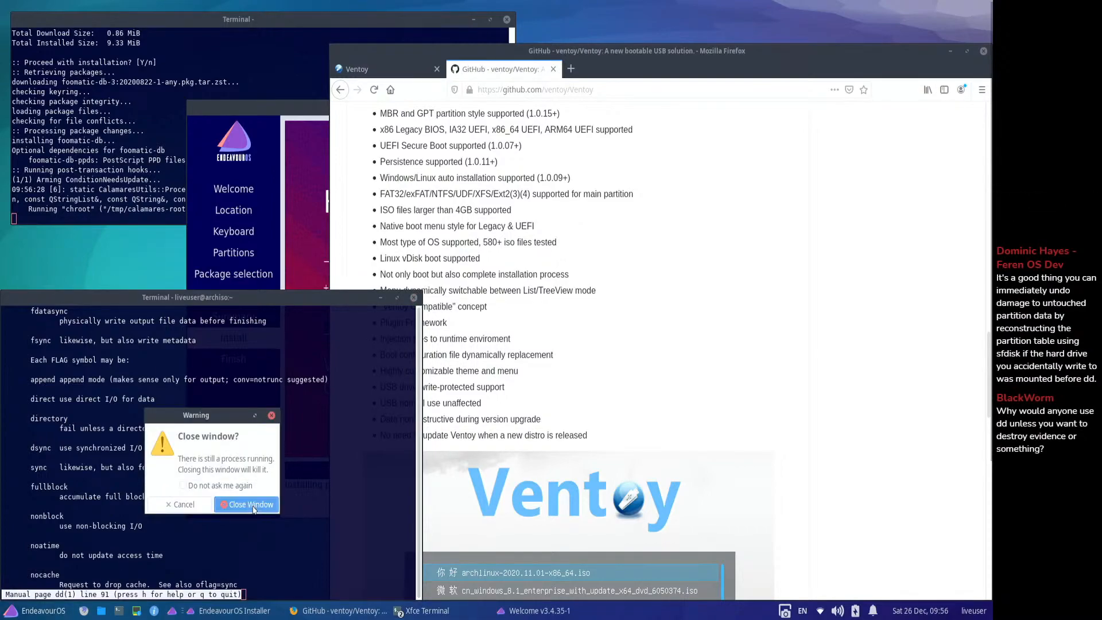
left_click(13, 613)
type("disk")
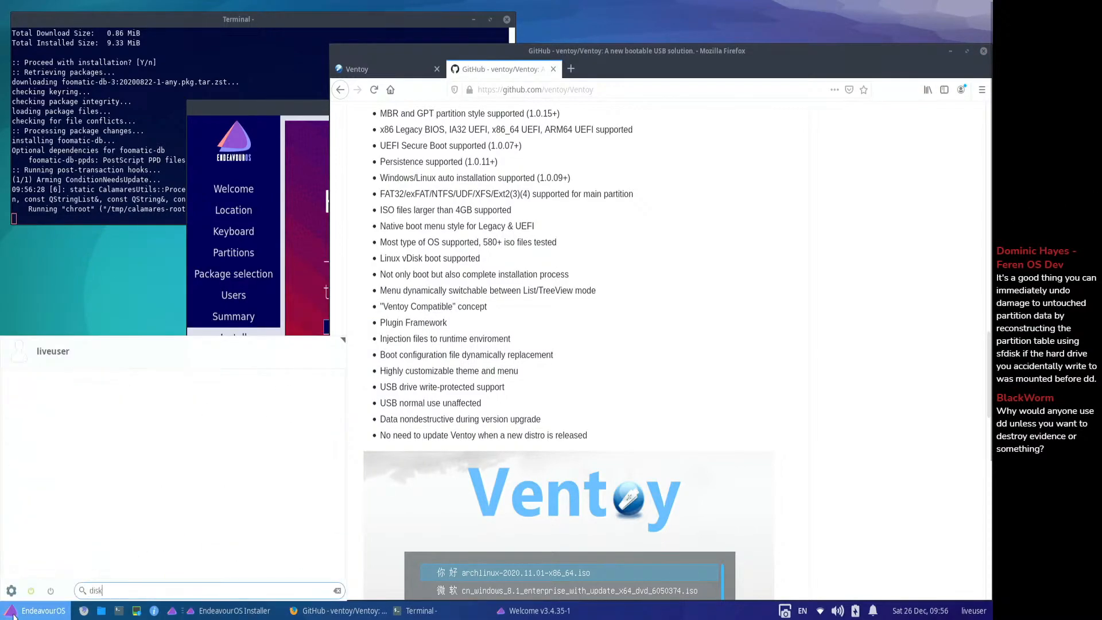
- Clear the 'disk' search, dismiss the Whisker Menu, and return to the EndeavourOS Installer at 51%
key("BackSpace")
key("BackSpace")
key("BackSpace")
key("BackSpace")
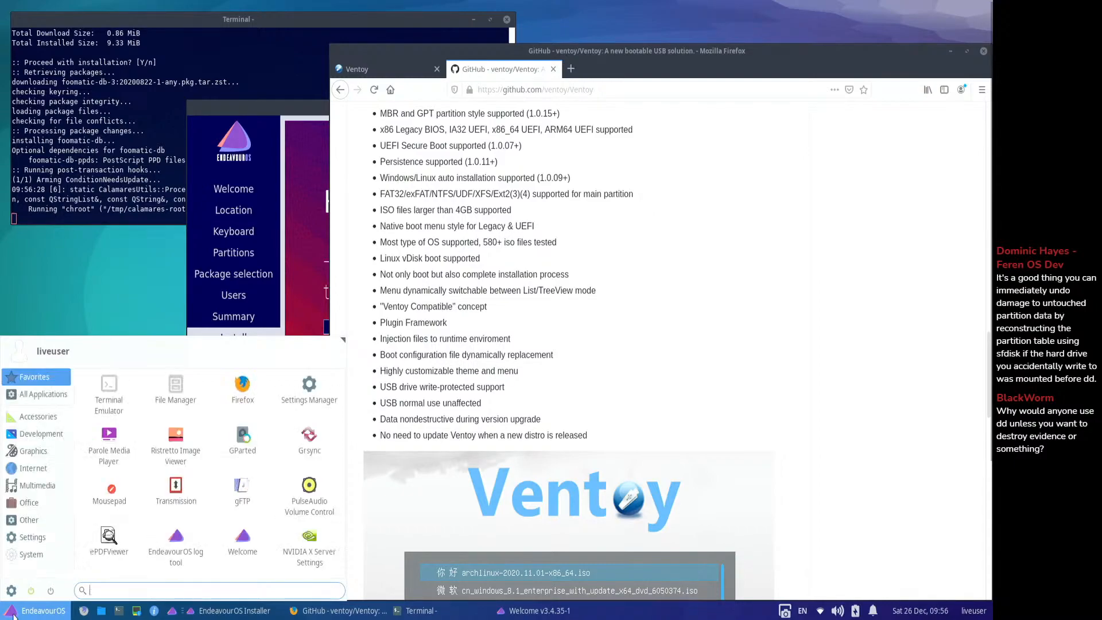
key("Escape")
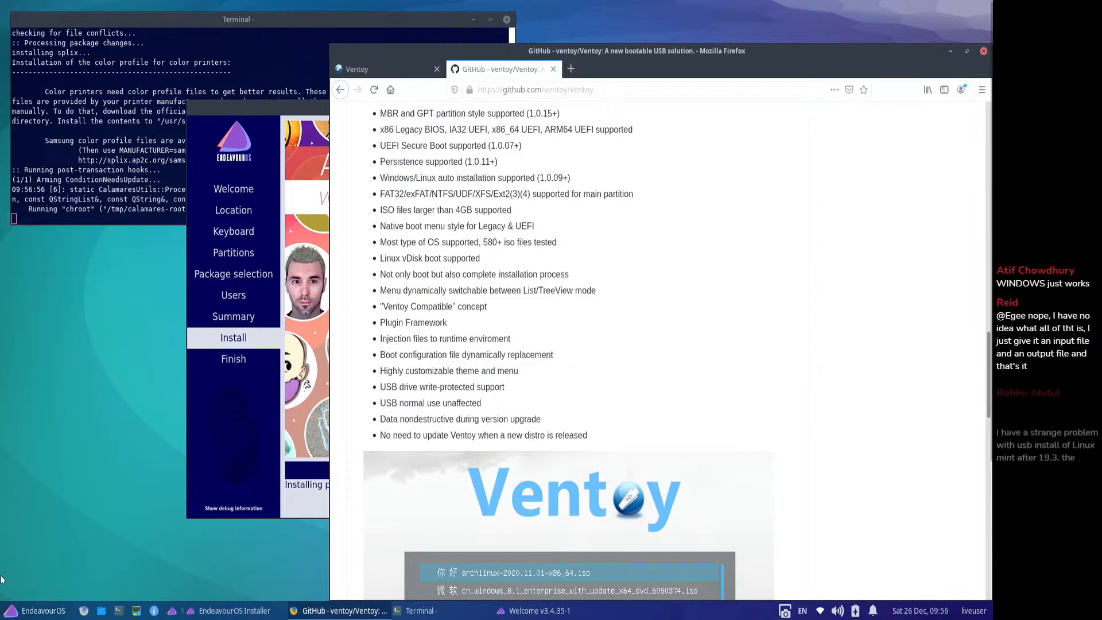
left_click(287, 512)
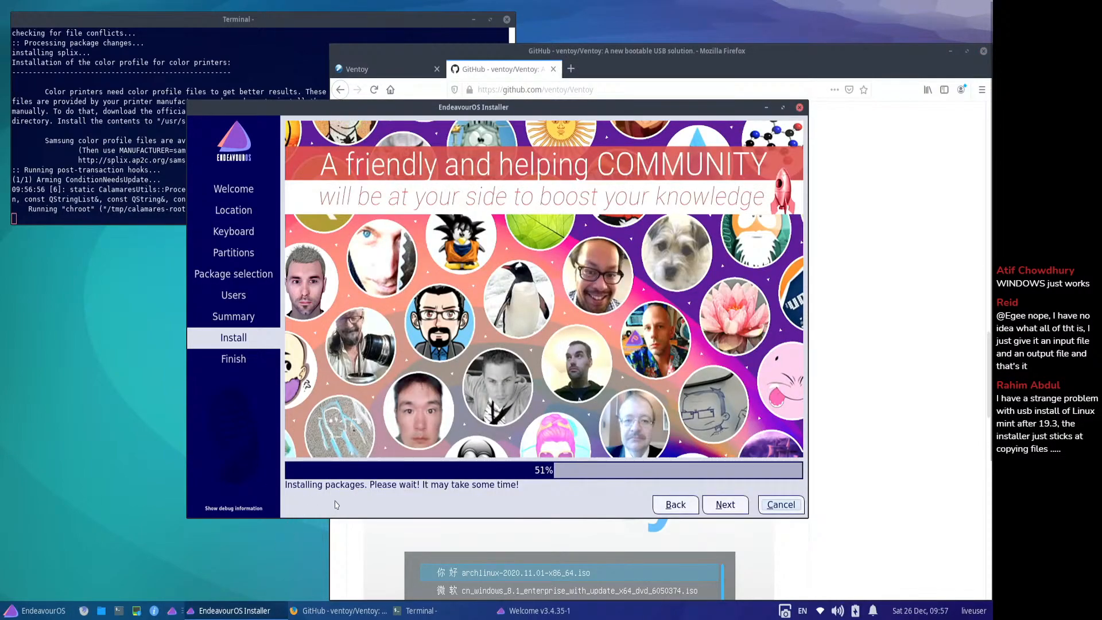
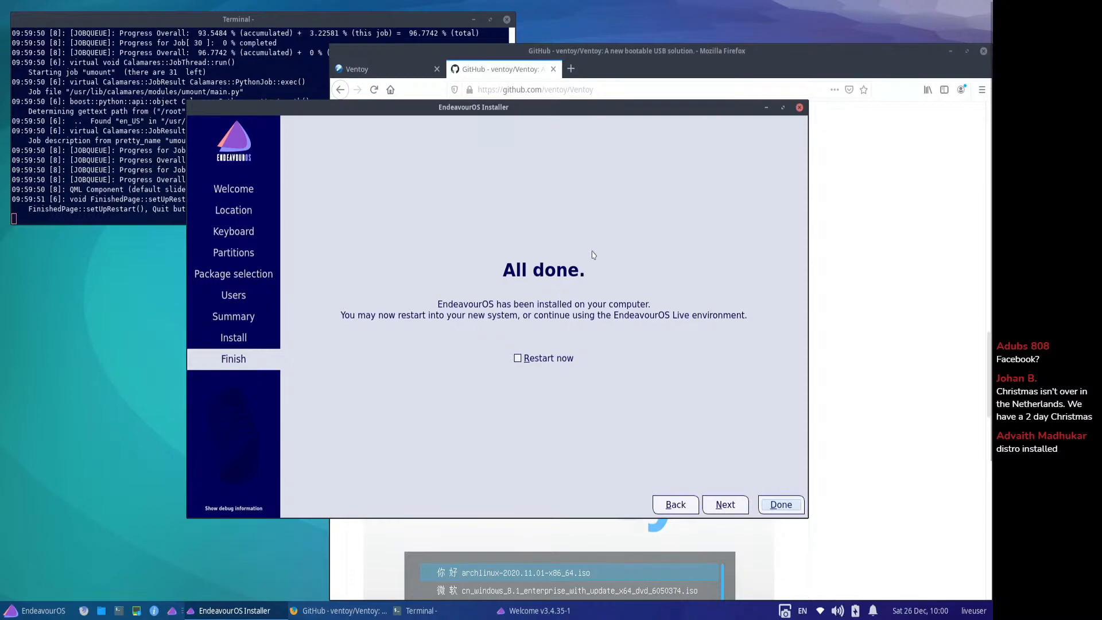
- Tick 'Restart now' on the installer's All done page and finish to reboot the machine
left_click(564, 362)
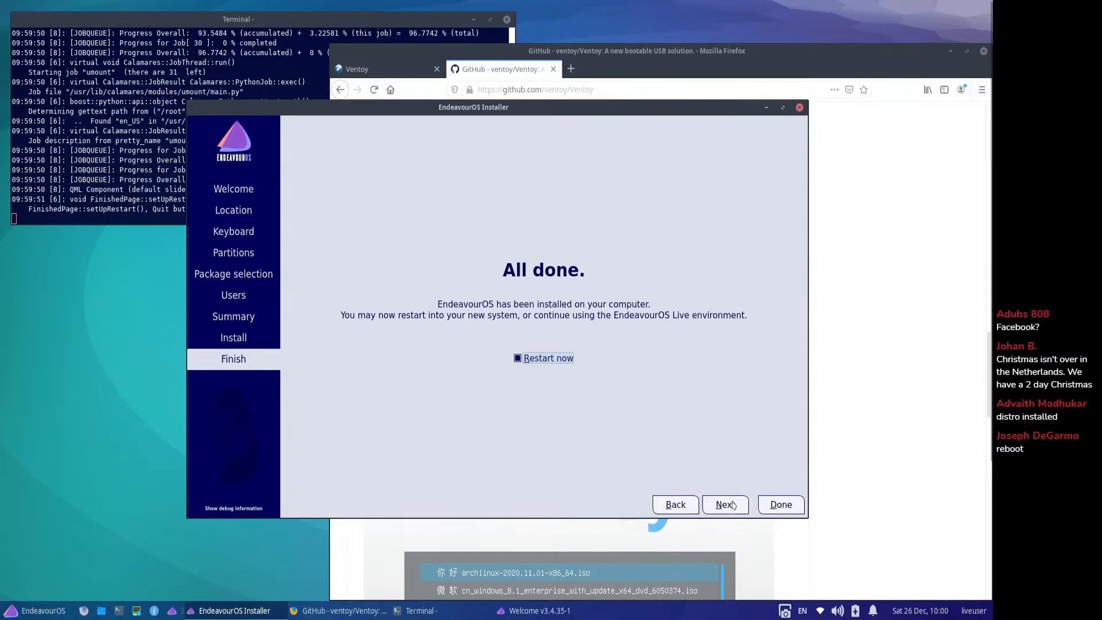
left_click(780, 504)
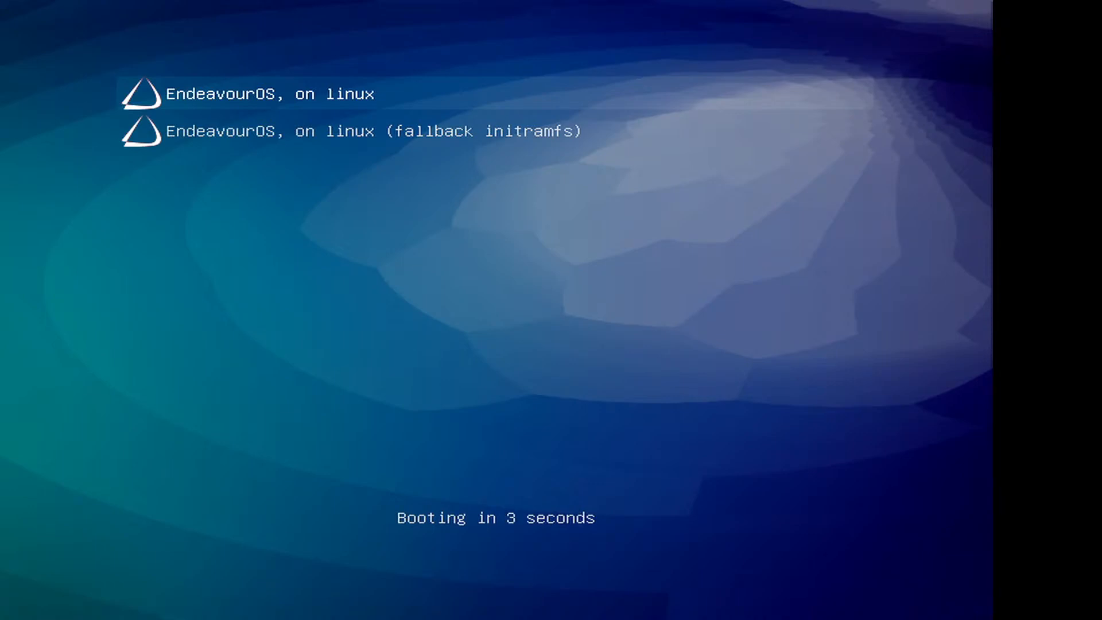
- Boot the default EndeavourOS entry, then sign in at SDDM with the username and password, retyping the mistyped password
key("Return")
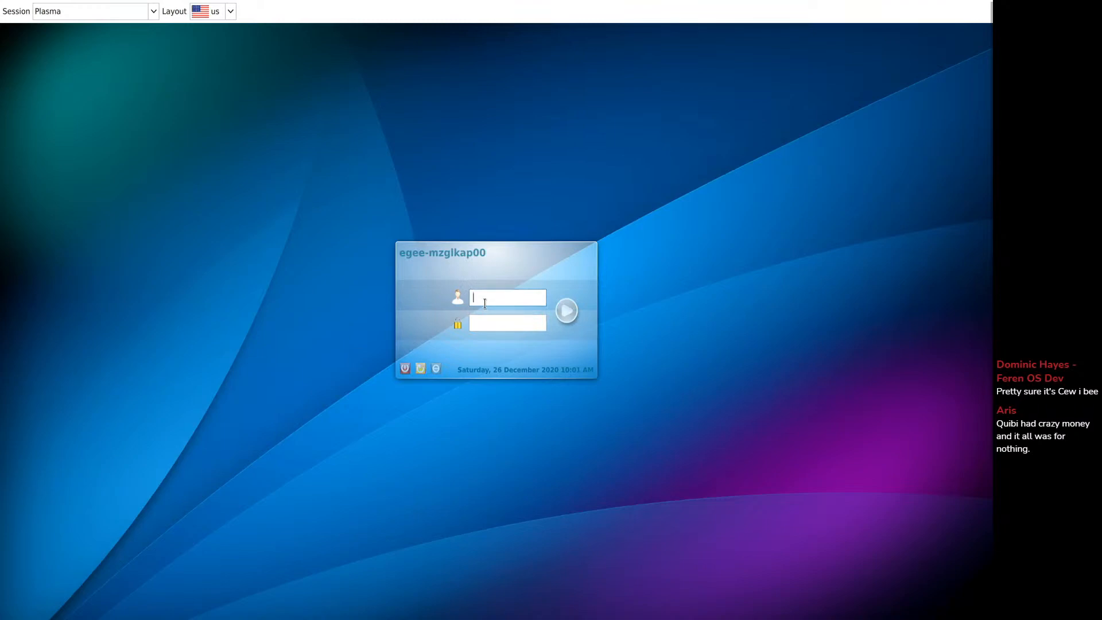
type("egee")
key("Tab")
type("●●●●●●")
key("ctrl+a")
key("BackSpace")
type("●●●●")
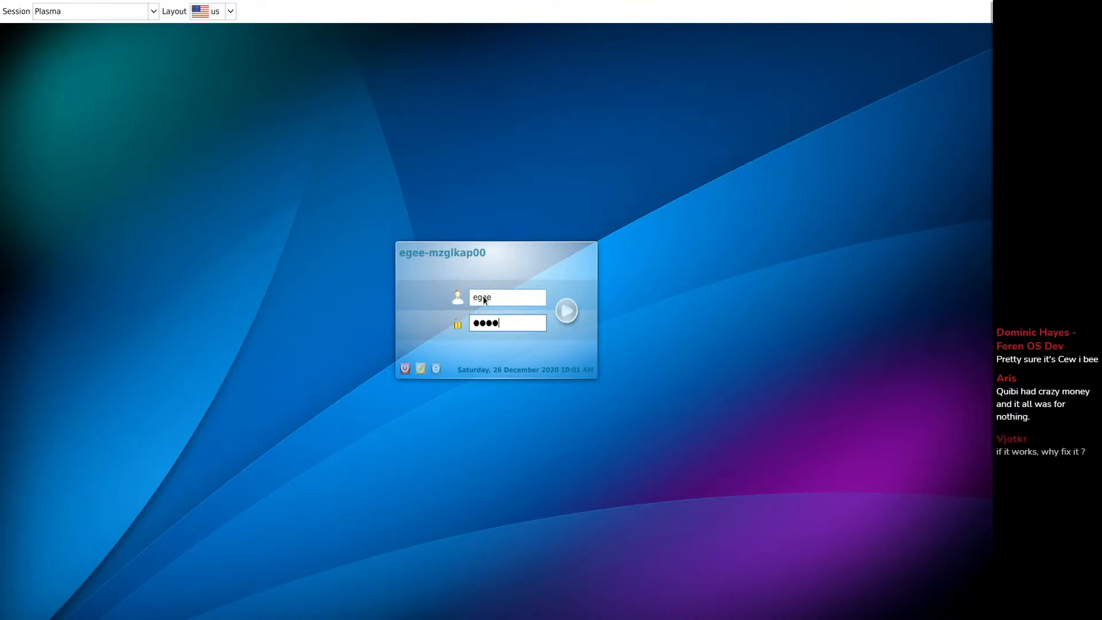
key("Return")
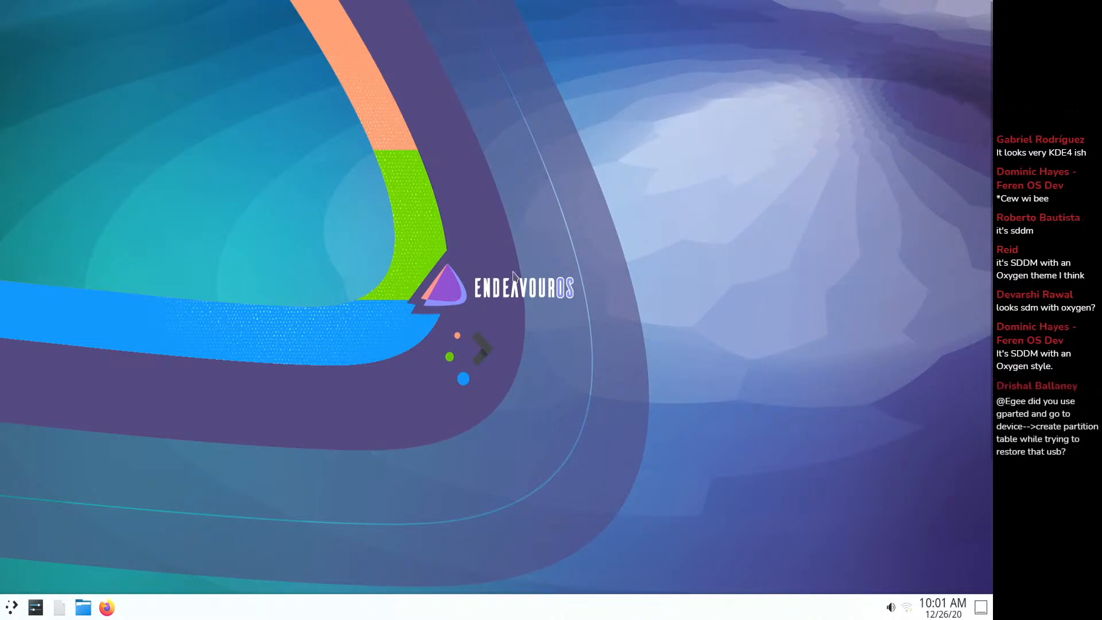
- Search 'about' in the launcher to open System Information in Info Center, then resize its window
left_click(10, 609)
type("about")
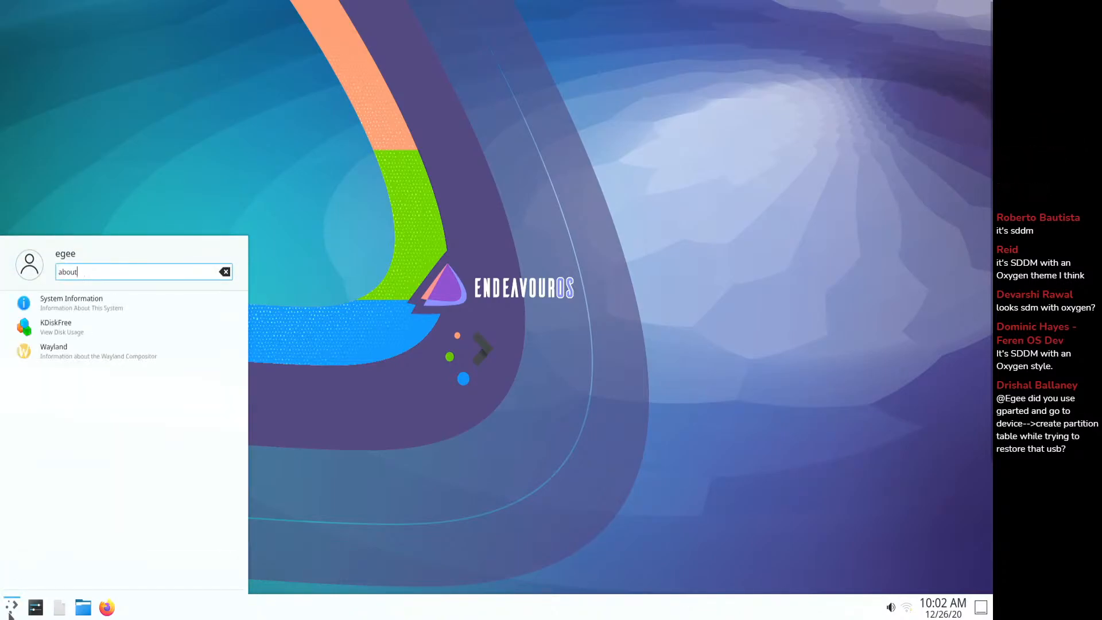
key("Return")
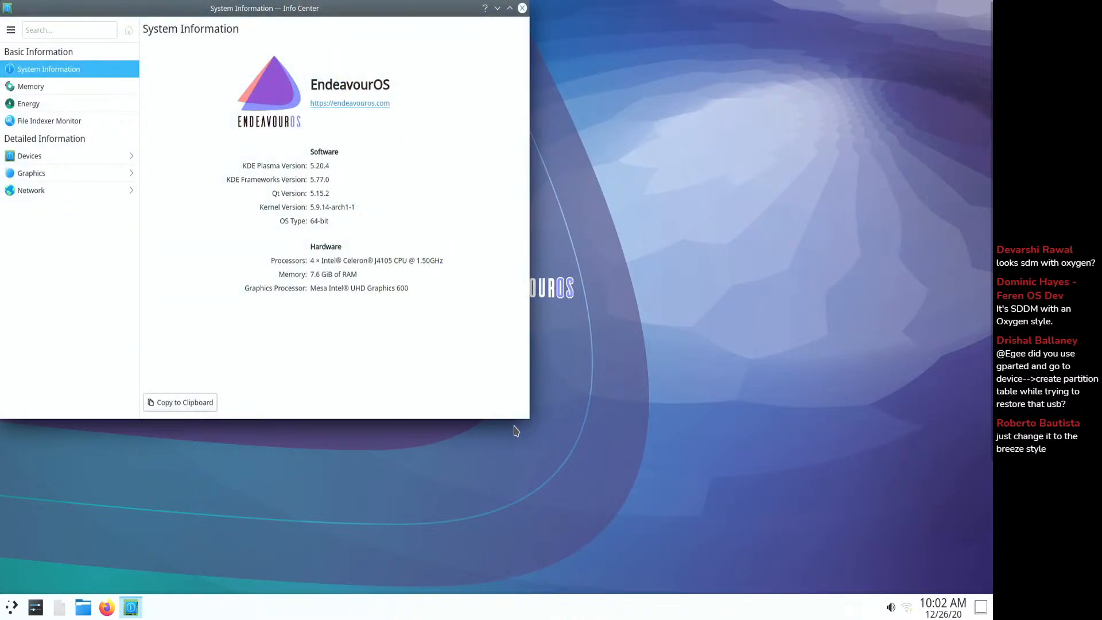
left_click_drag(531, 421, 442, 342)
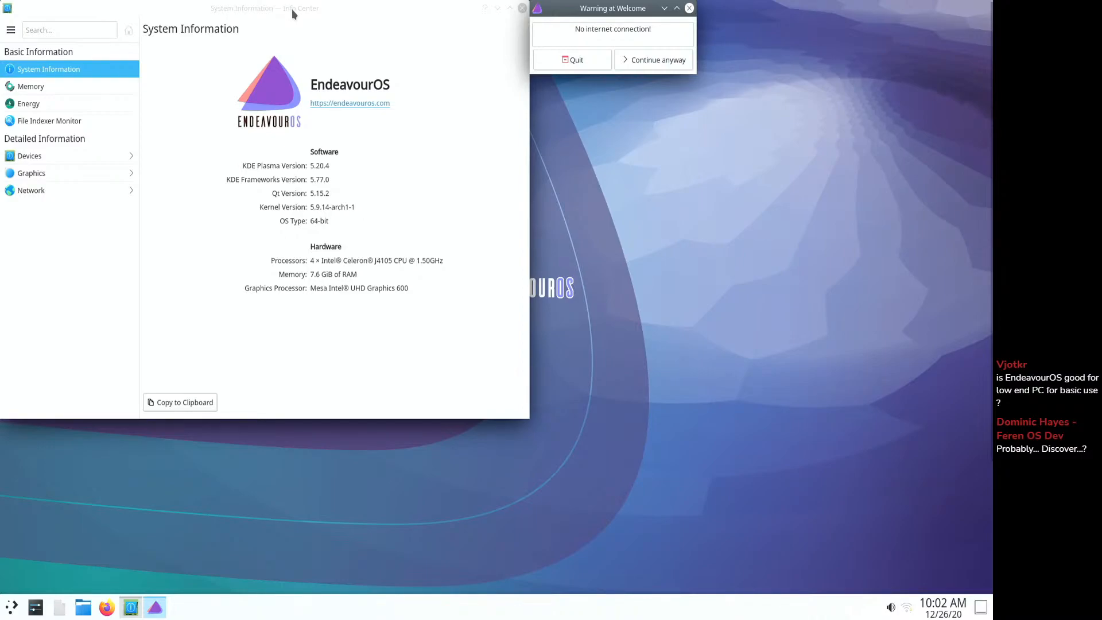
- Join the yeet_5GEXT Wi-Fi network with its password, retyping it after mistakes, then dismiss the networks list
left_click(908, 608)
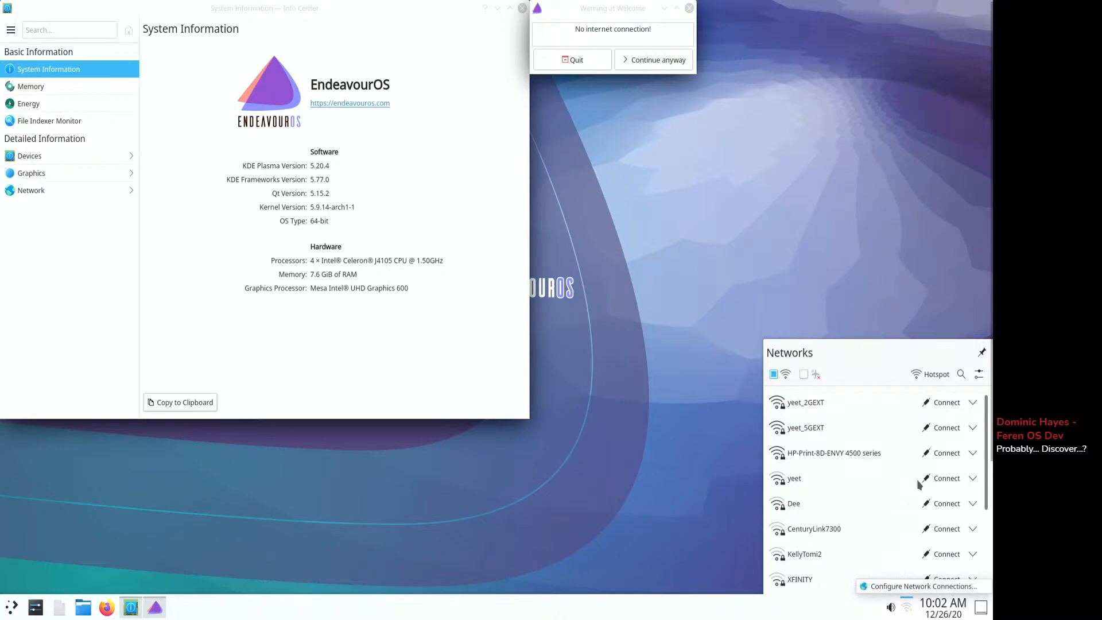
left_click(935, 428)
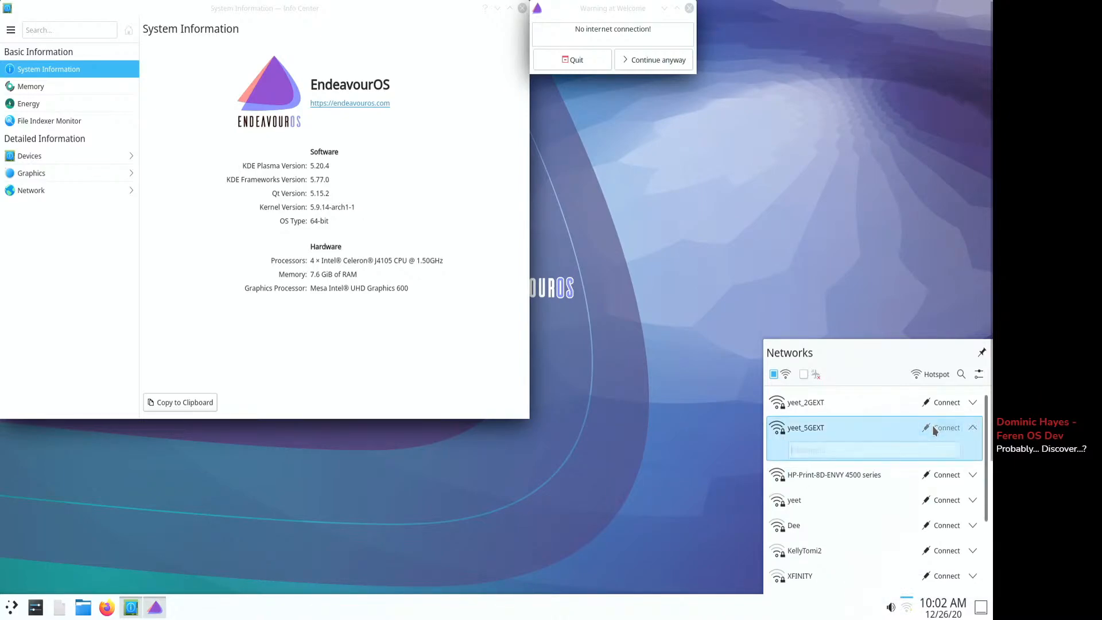
type("••••••")
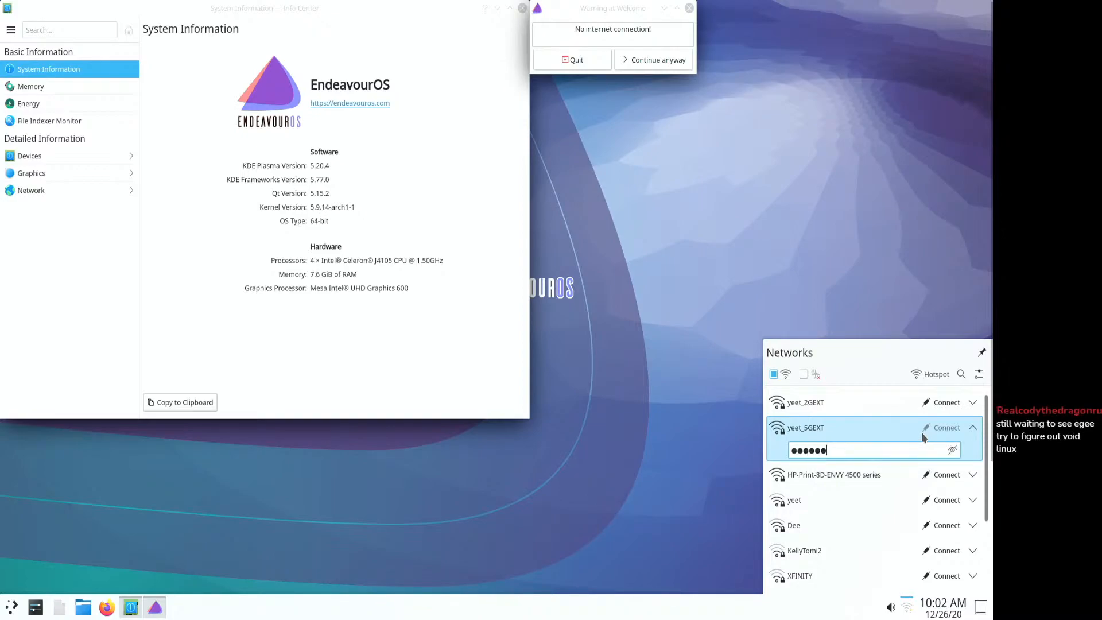
type("•")
key("ctrl+a")
key("BackSpace")
type("•••••••••••")
key("BackSpace")
key("ctrl+a")
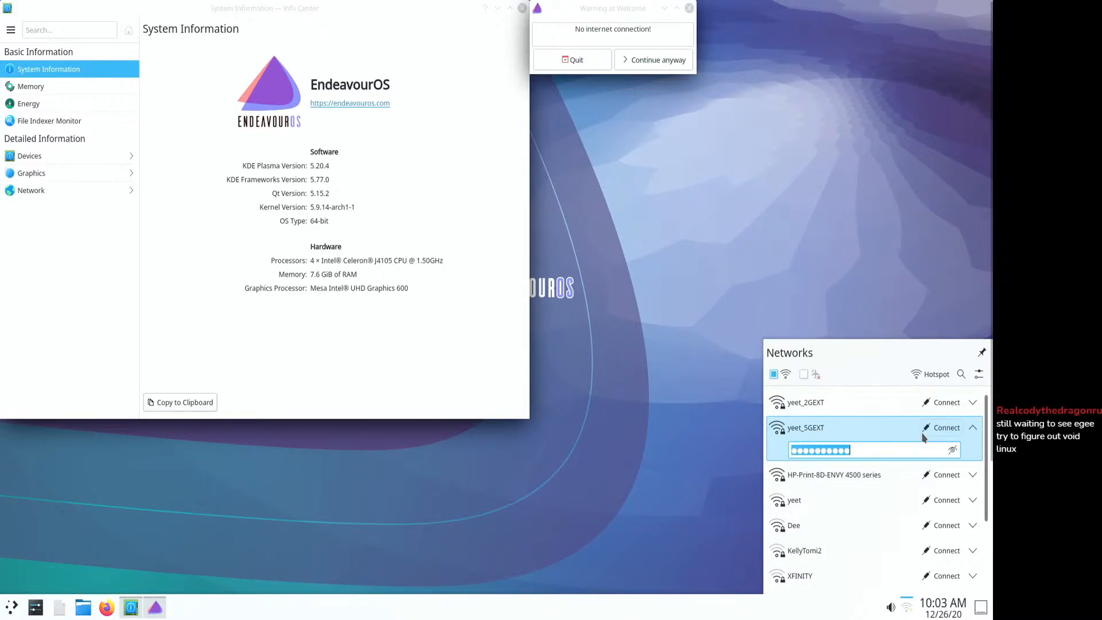
type("•••••••••••••••")
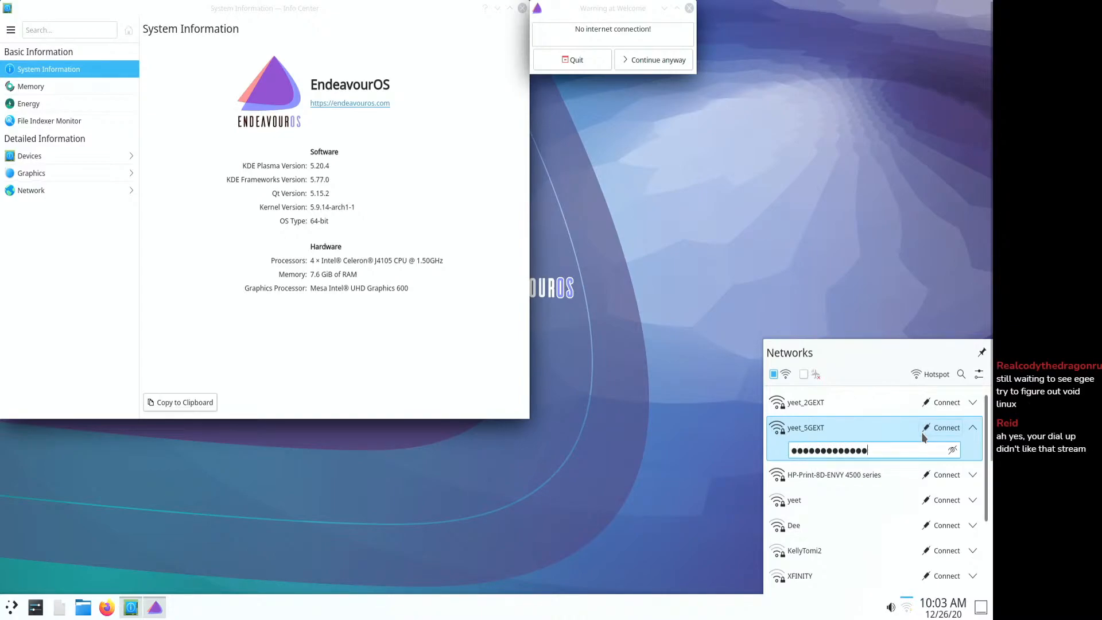
key("Return")
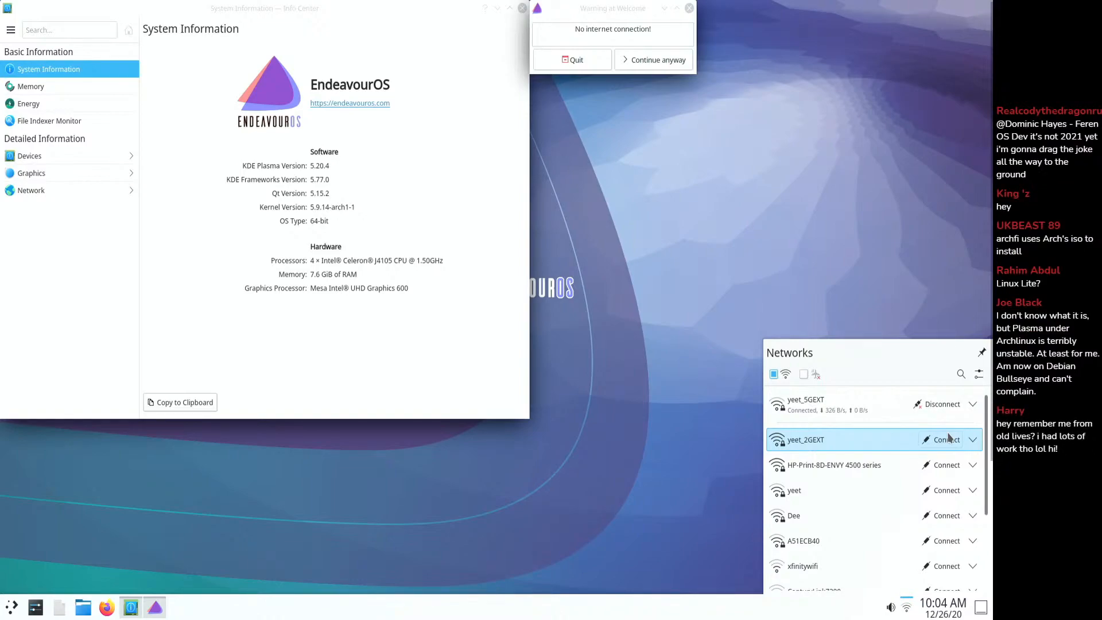
left_click(483, 202)
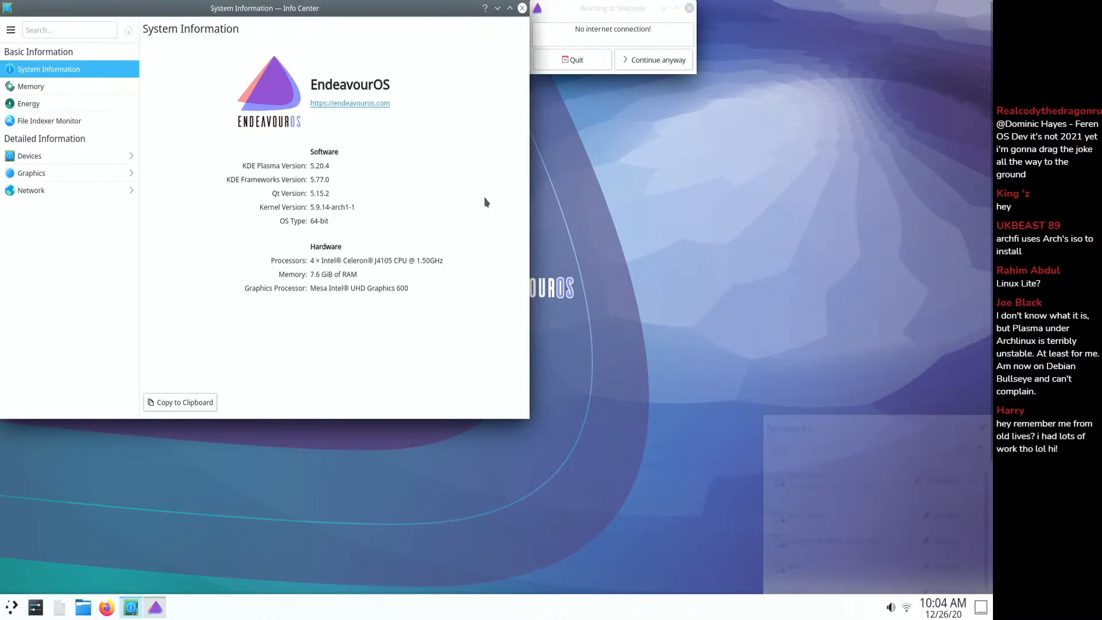
- Choose 'Continue anyway' on the no-internet warning, close Info Center, and show Welcome's General Info website links
left_click(661, 61)
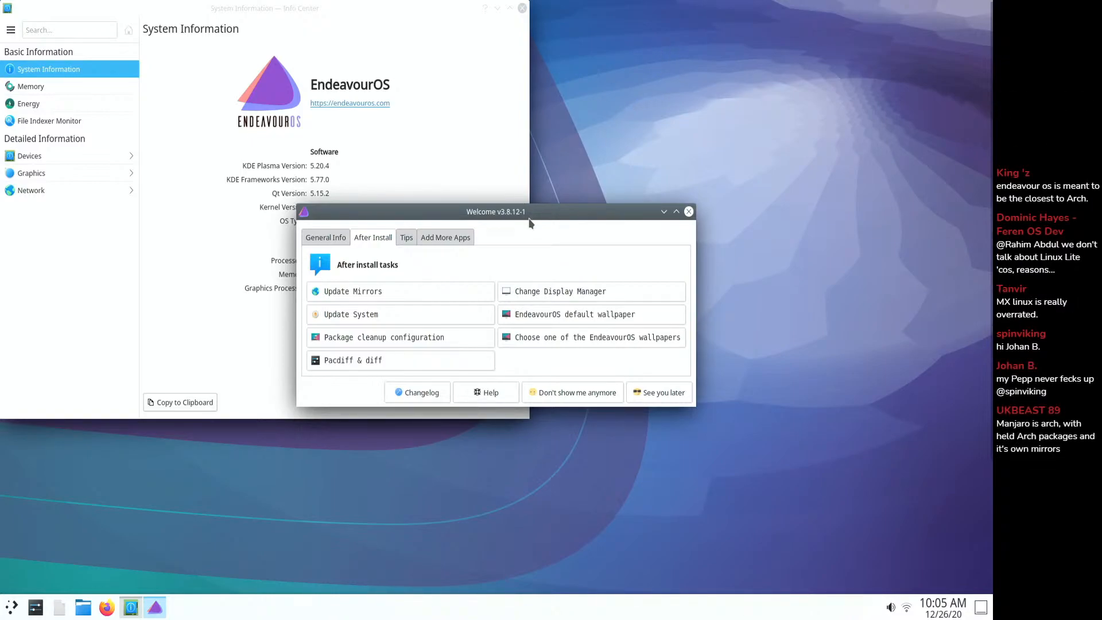
left_click(521, 9)
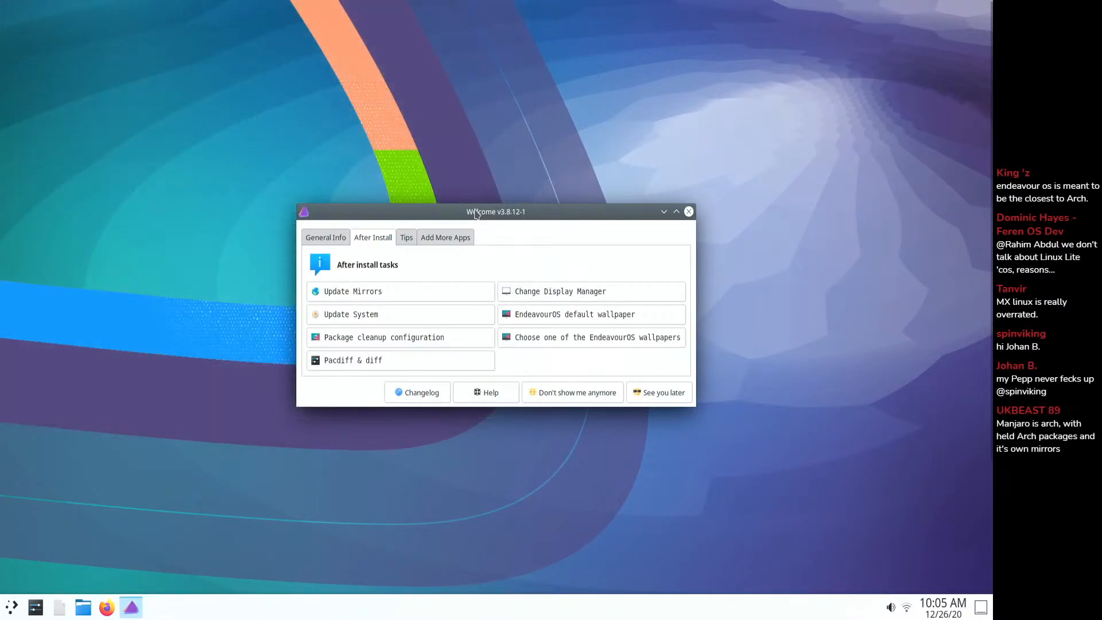
left_click_drag(475, 214, 470, 175)
left_click(338, 203)
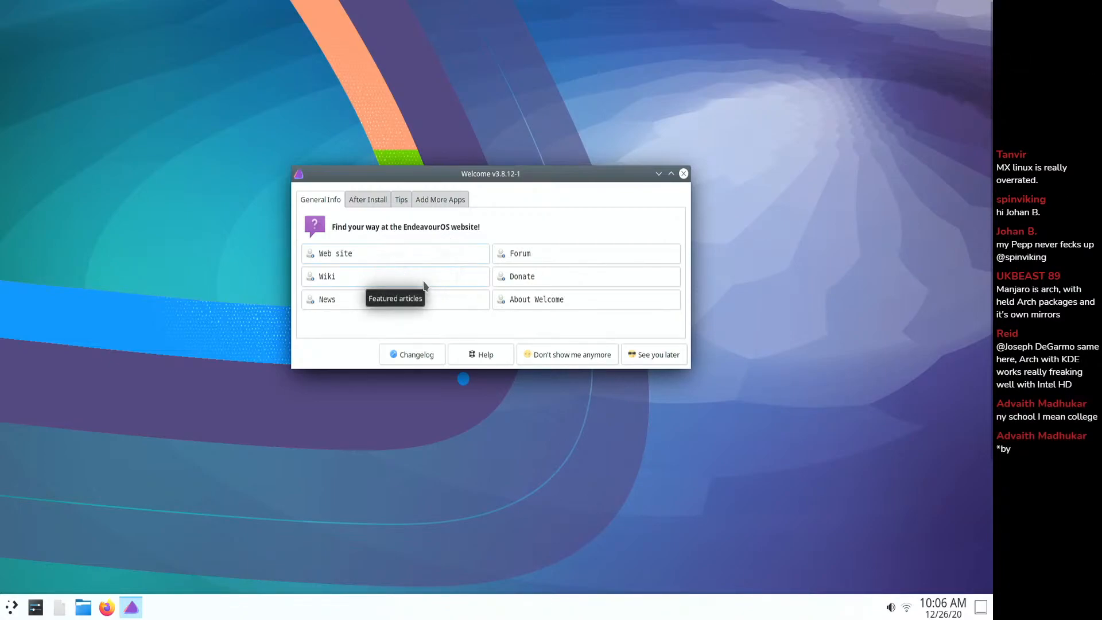
key("Tab")
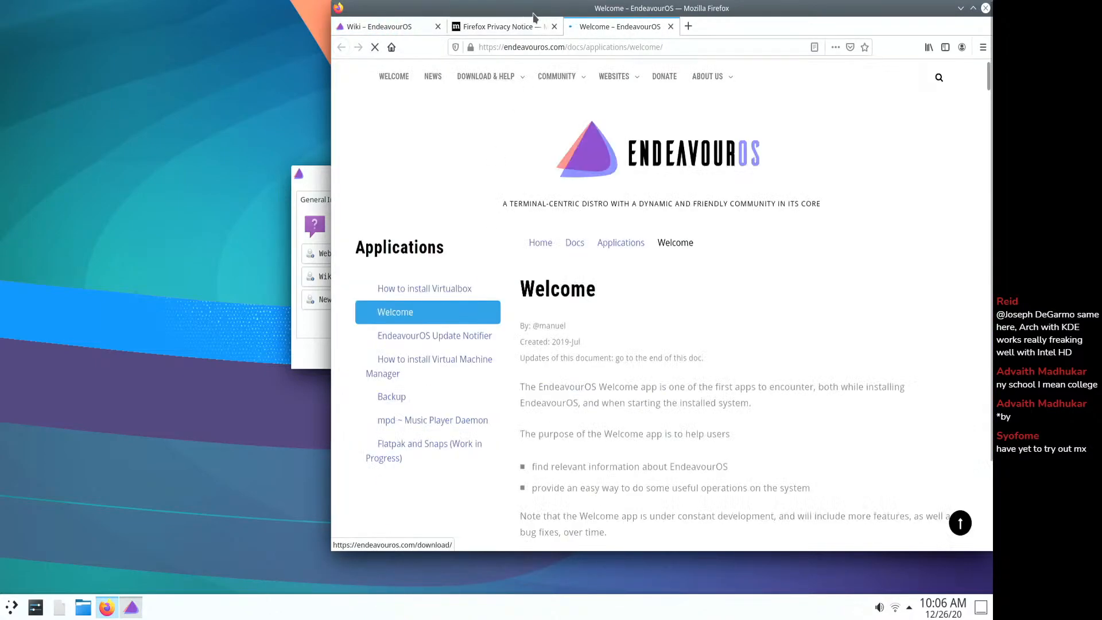
- Switch to the 'Wiki – EndeavourOS' tab and scroll through its Applications, AUR, Pacman and System rescue sections
scroll(597, 281, "down", 5)
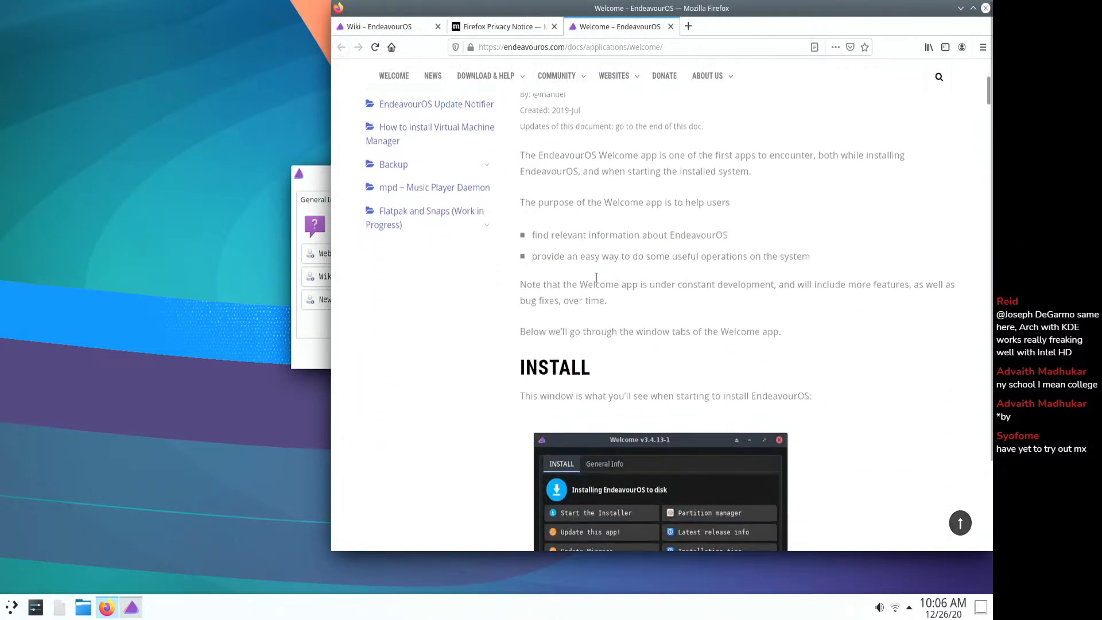
scroll(597, 281, "up", 5)
left_click(390, 26)
scroll(573, 337, "down", 5)
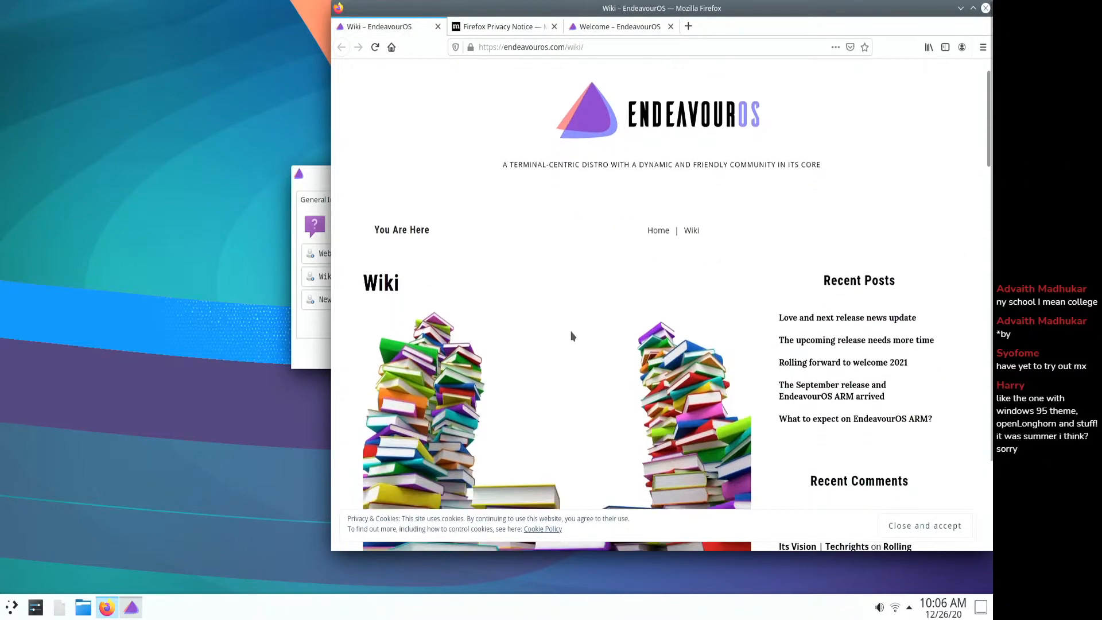
scroll(570, 335, "down", 8)
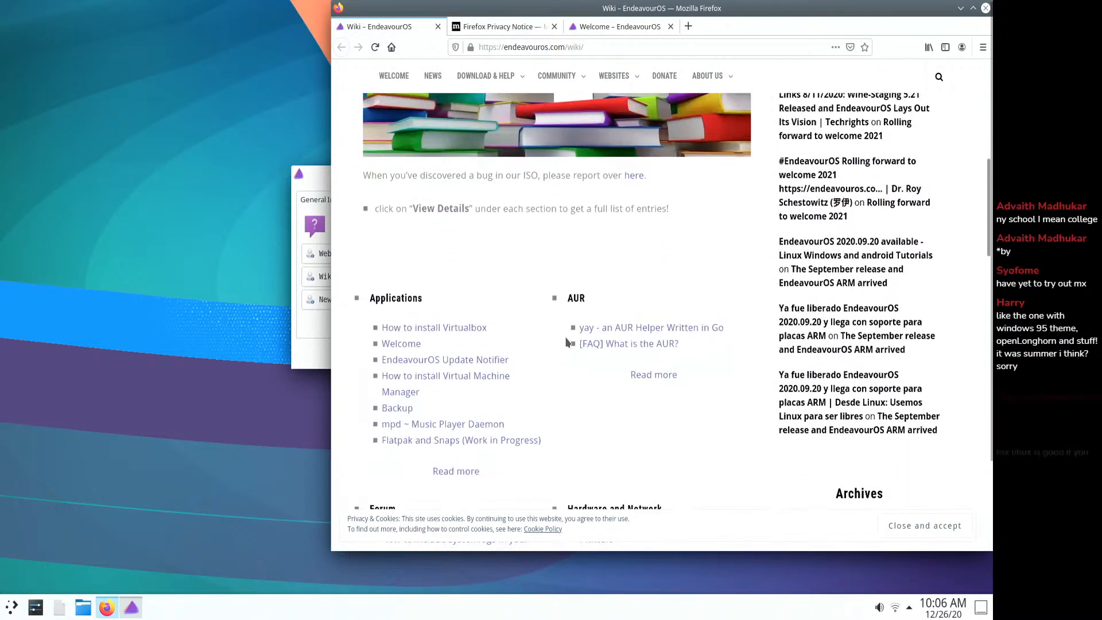
scroll(565, 343, "down", 8)
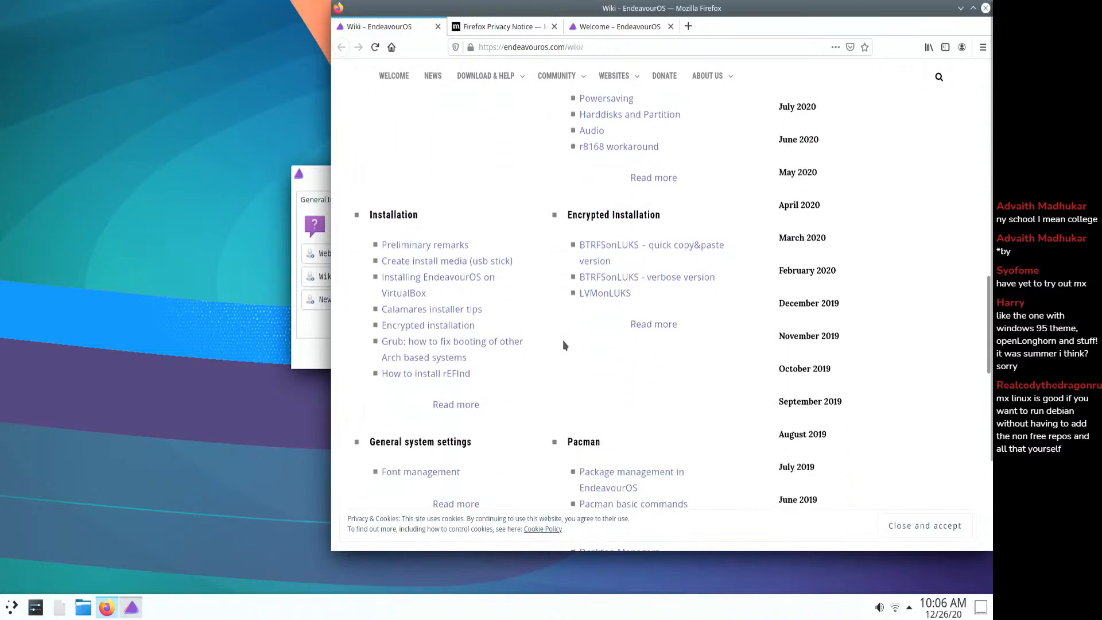
scroll(564, 345, "down", 3)
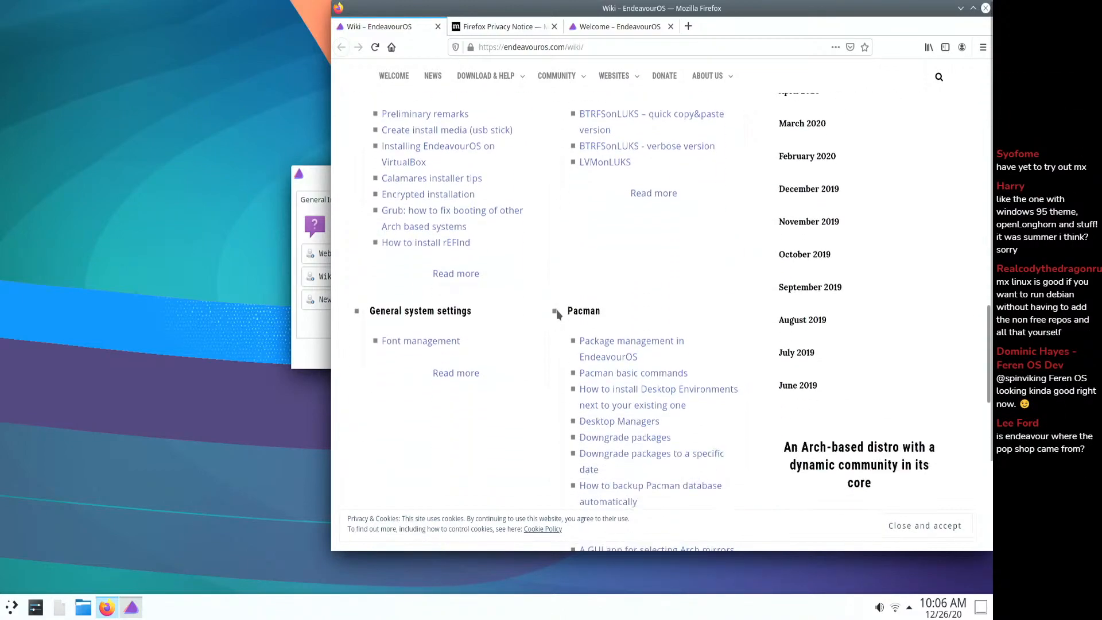
scroll(567, 333, "up", 2)
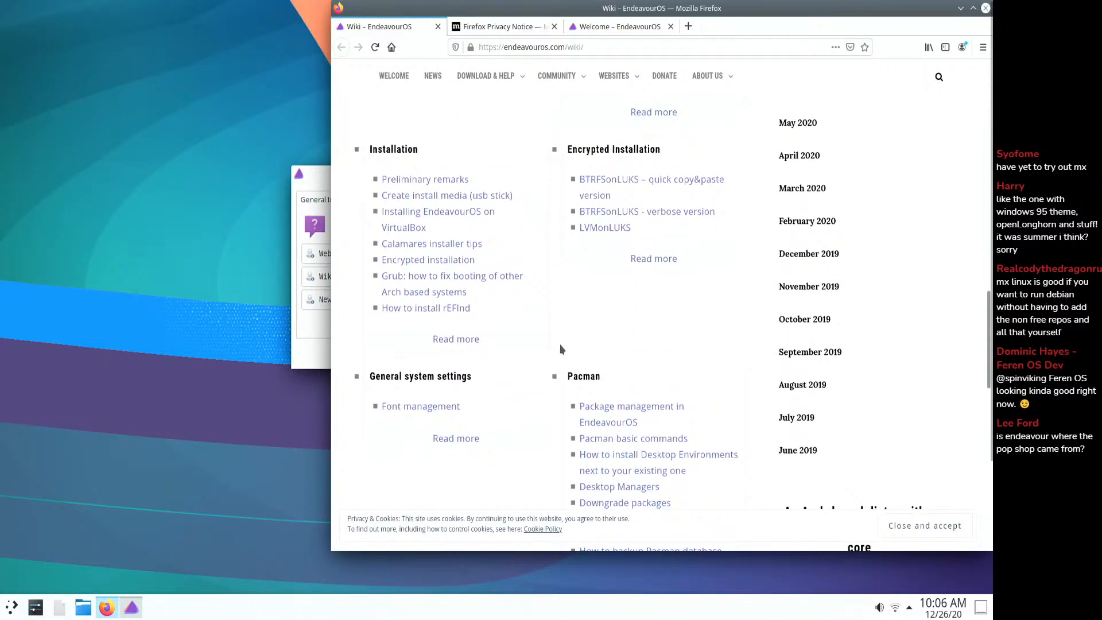
scroll(561, 348, "down", 9)
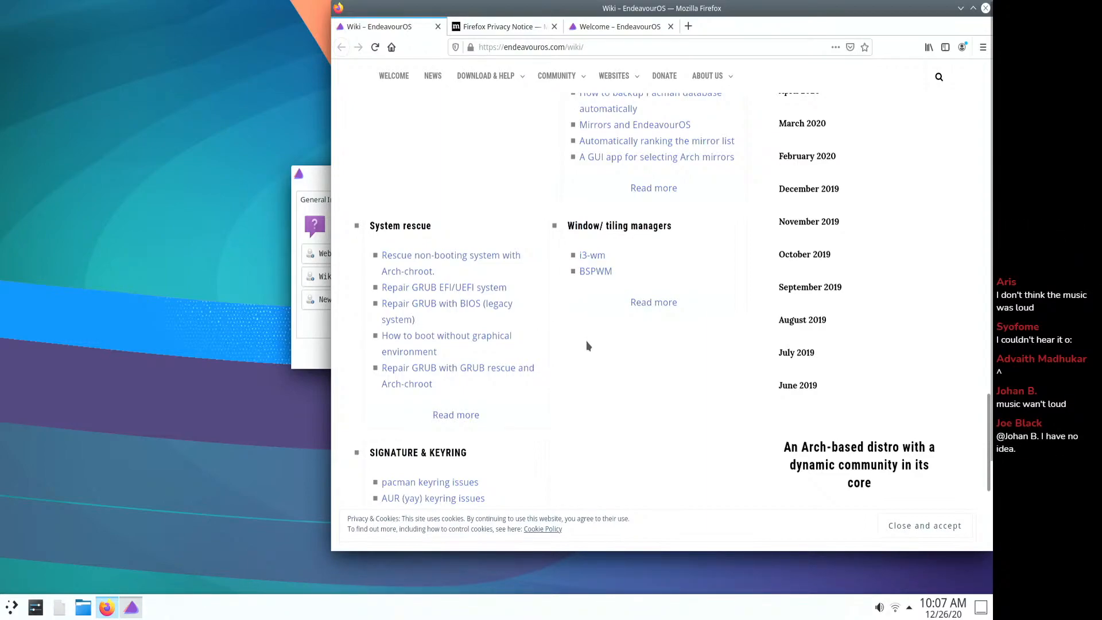
scroll(584, 344, "down", 5)
scroll(584, 331, "up", 15)
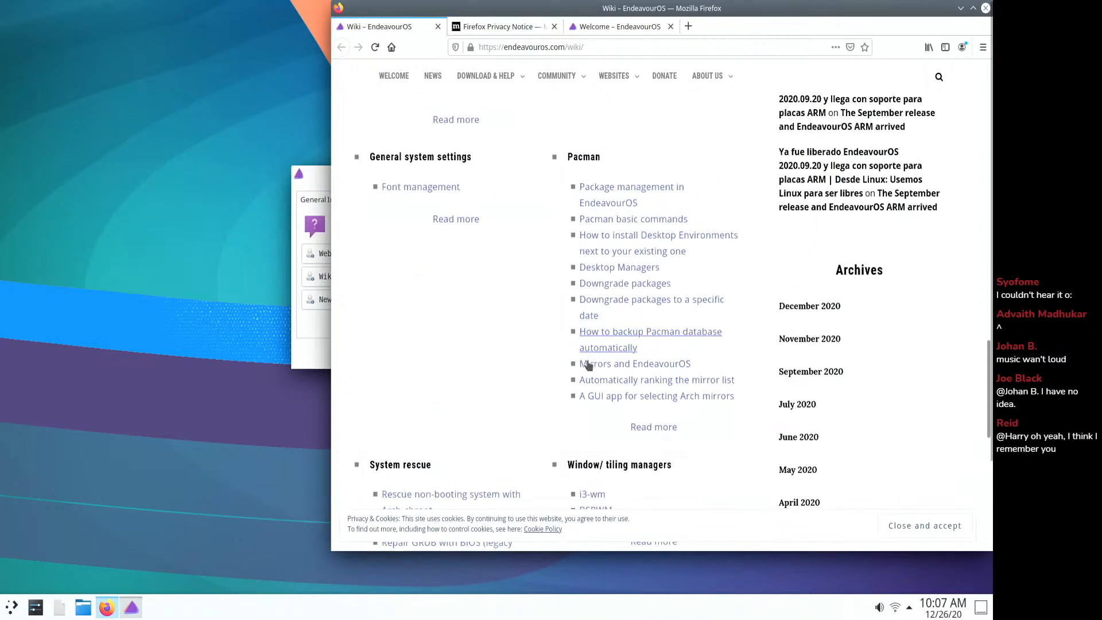
scroll(573, 355, "down", 3)
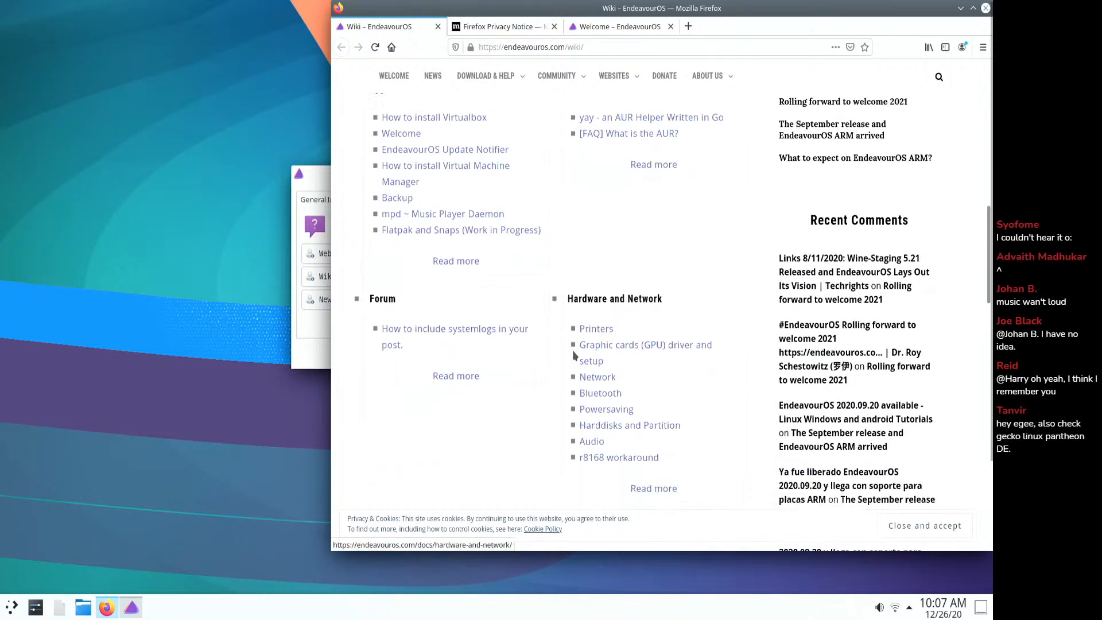
scroll(531, 377, "up", 8)
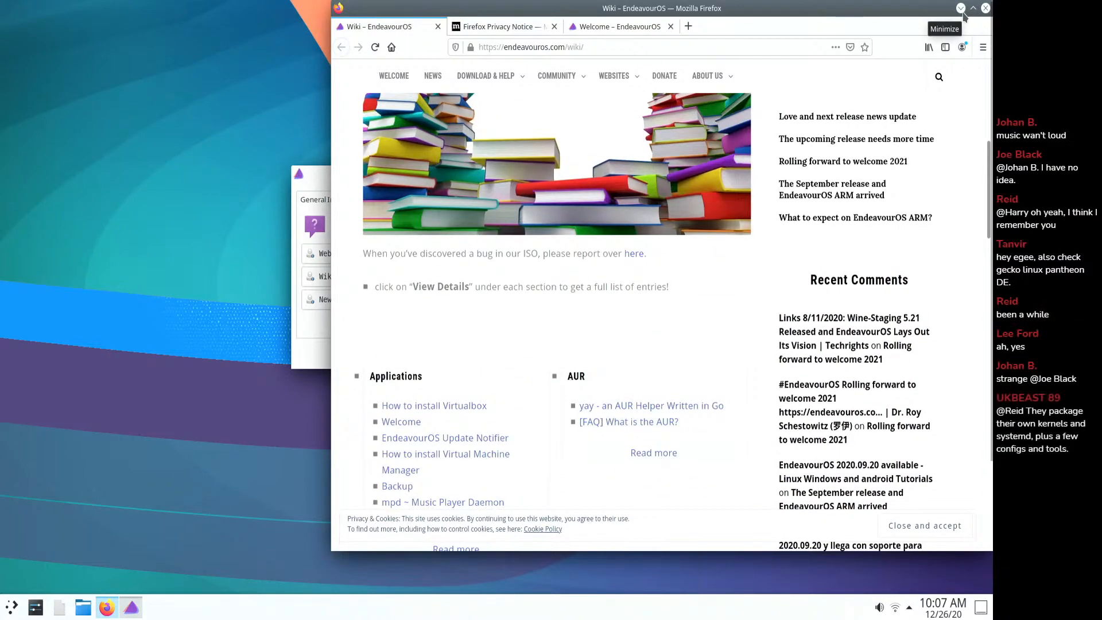
left_click(960, 8)
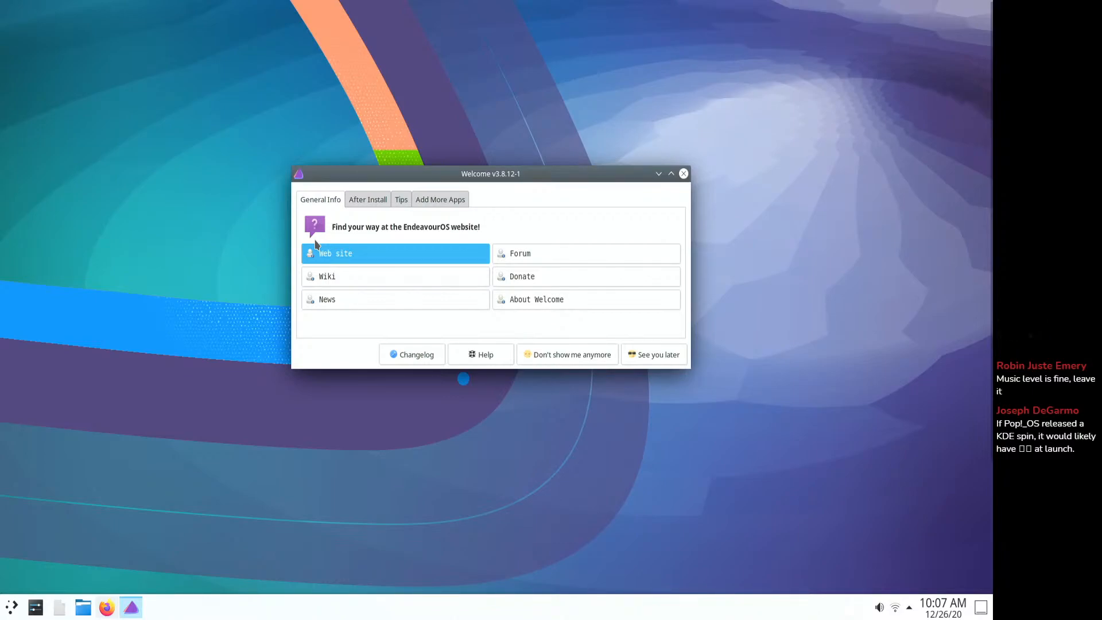
left_click(367, 200)
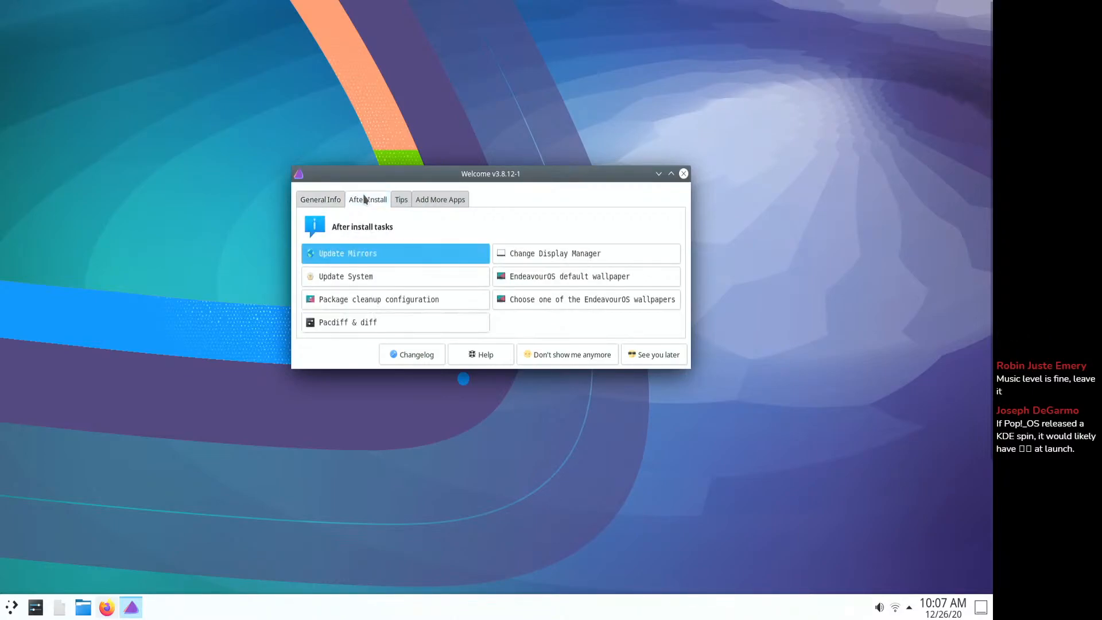
left_click(376, 251)
left_click(319, 200)
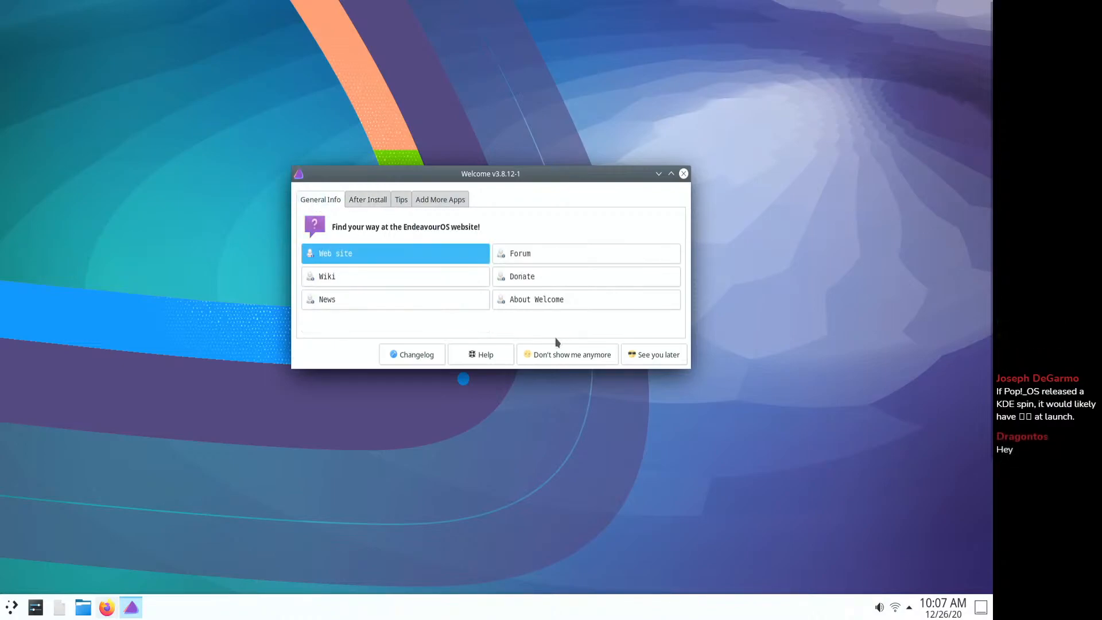
- Open the About Welcome documentation and the Welcome Changelog on GitHub, minimizing Firefox after each
left_click(536, 302)
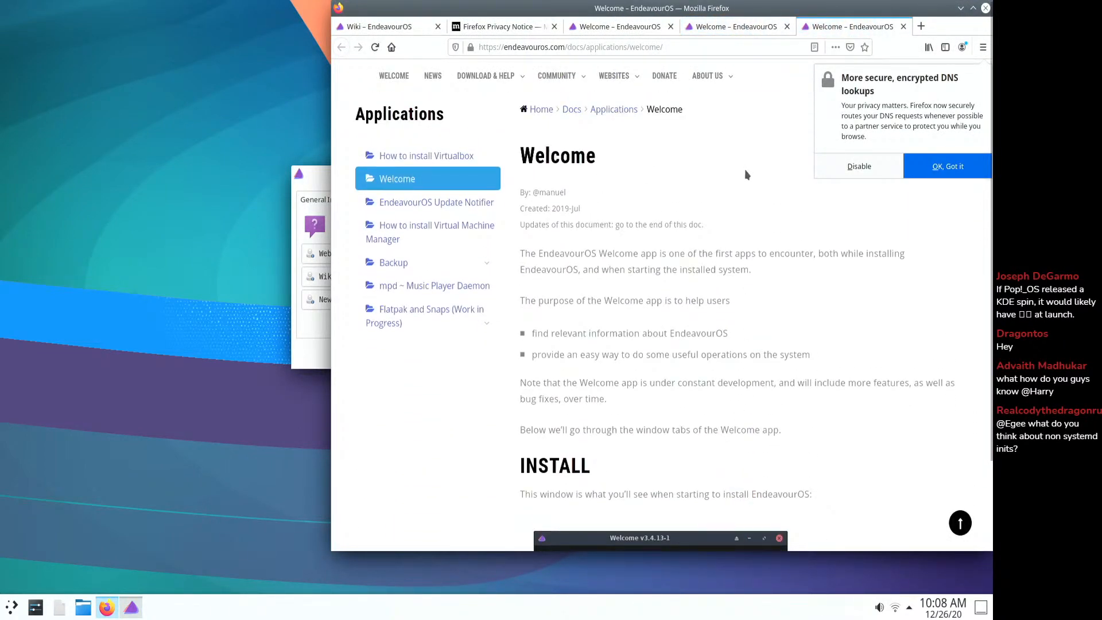
left_click(959, 10)
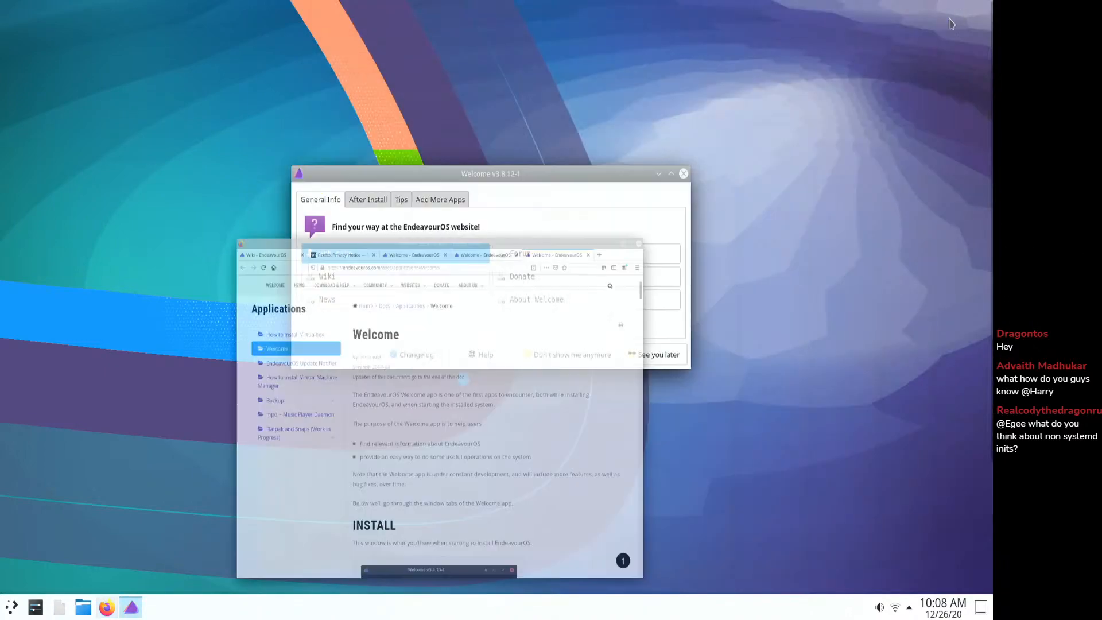
left_click(427, 362)
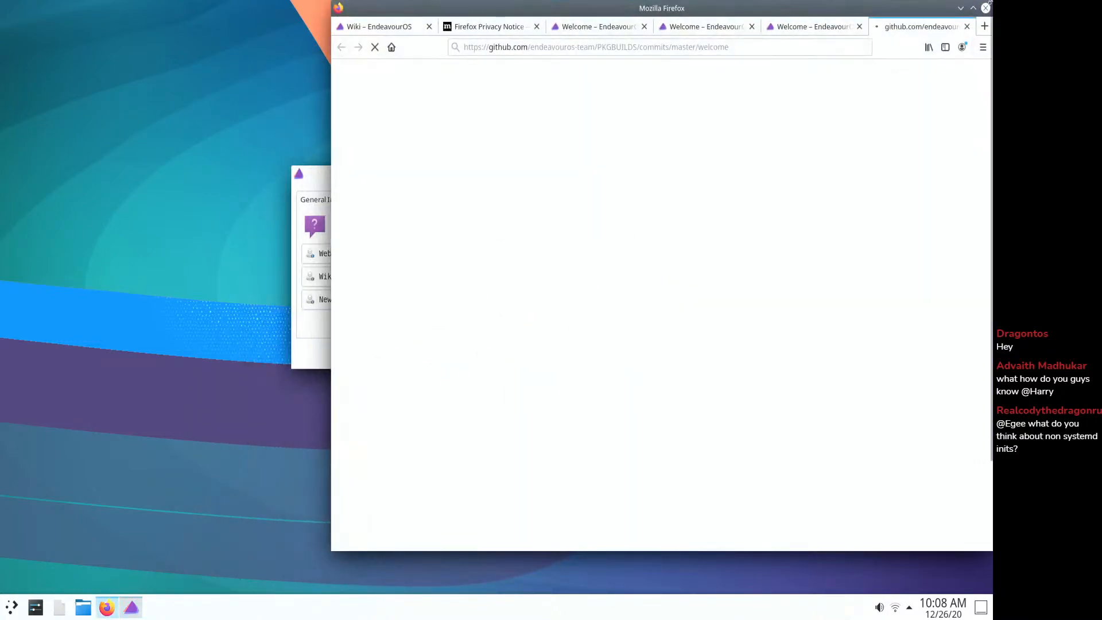
left_click(960, 8)
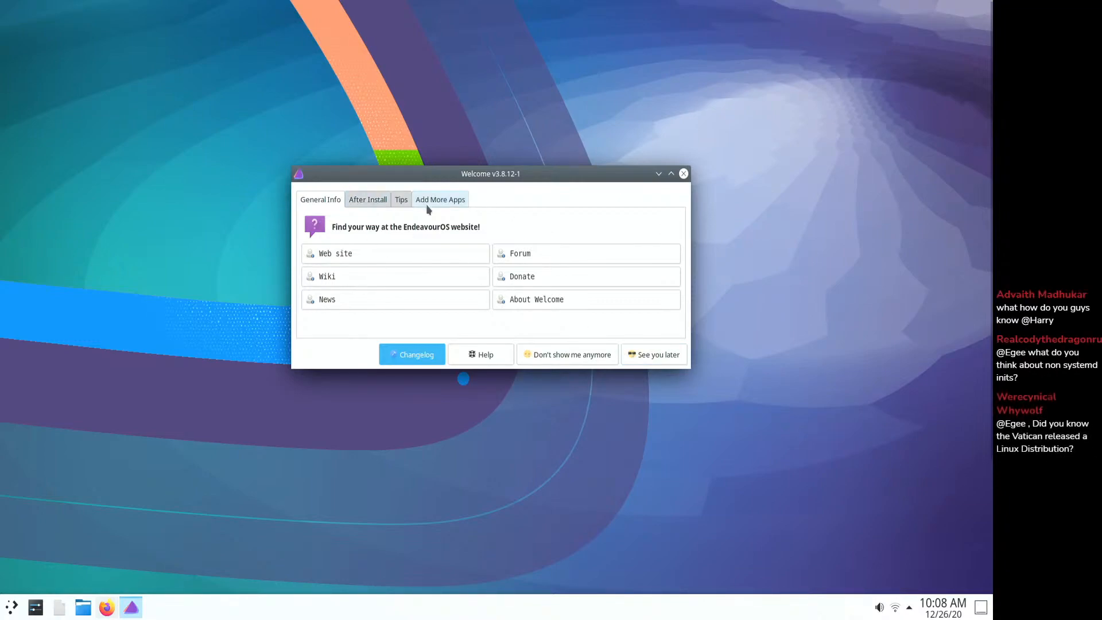
- Under After Install, rank the United States https mirrors, then launch Update System
left_click(361, 200)
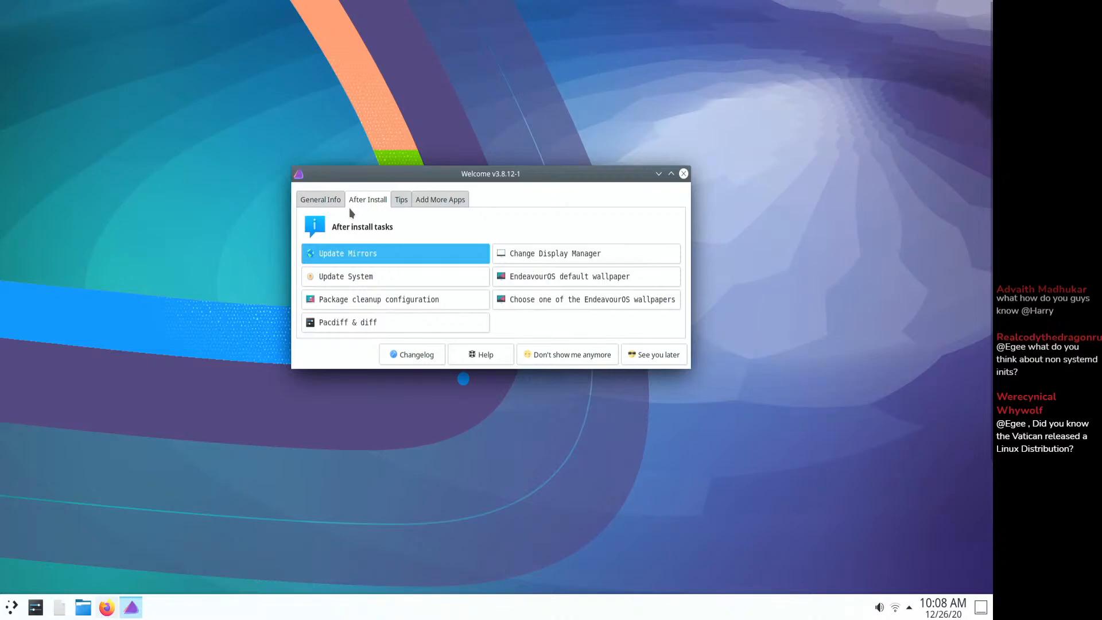
left_click(380, 255)
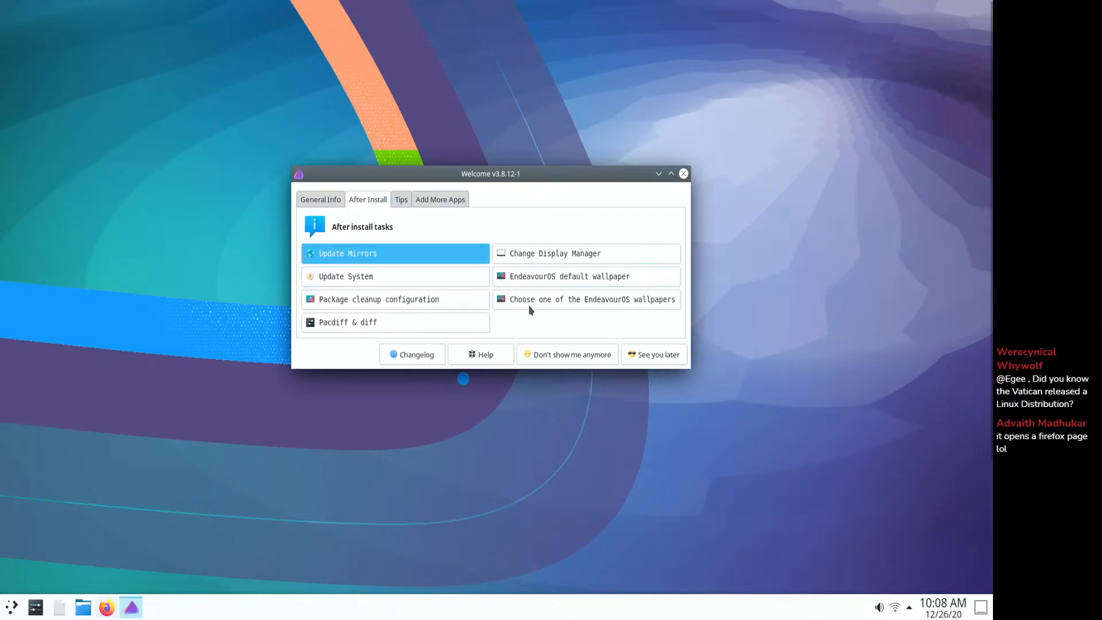
left_click(362, 257)
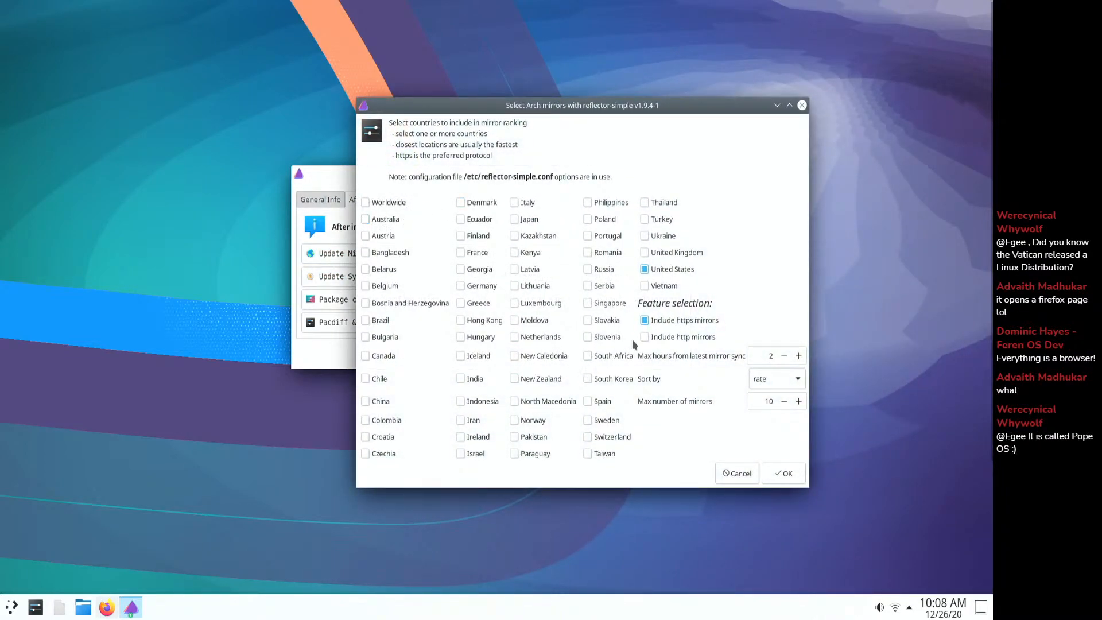
left_click(782, 473)
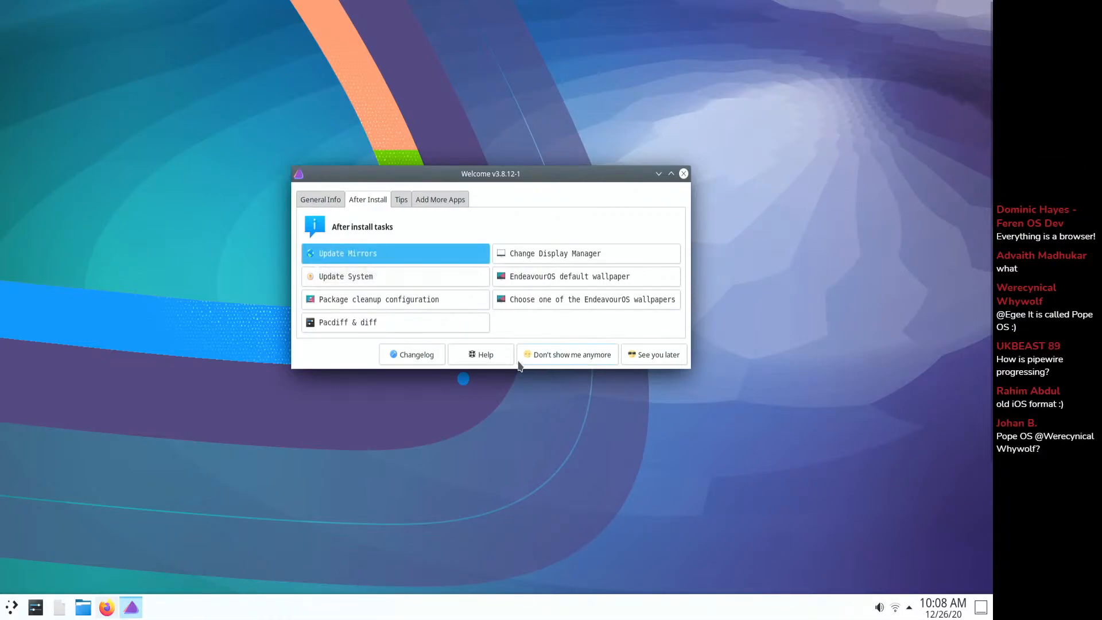
left_click(346, 278)
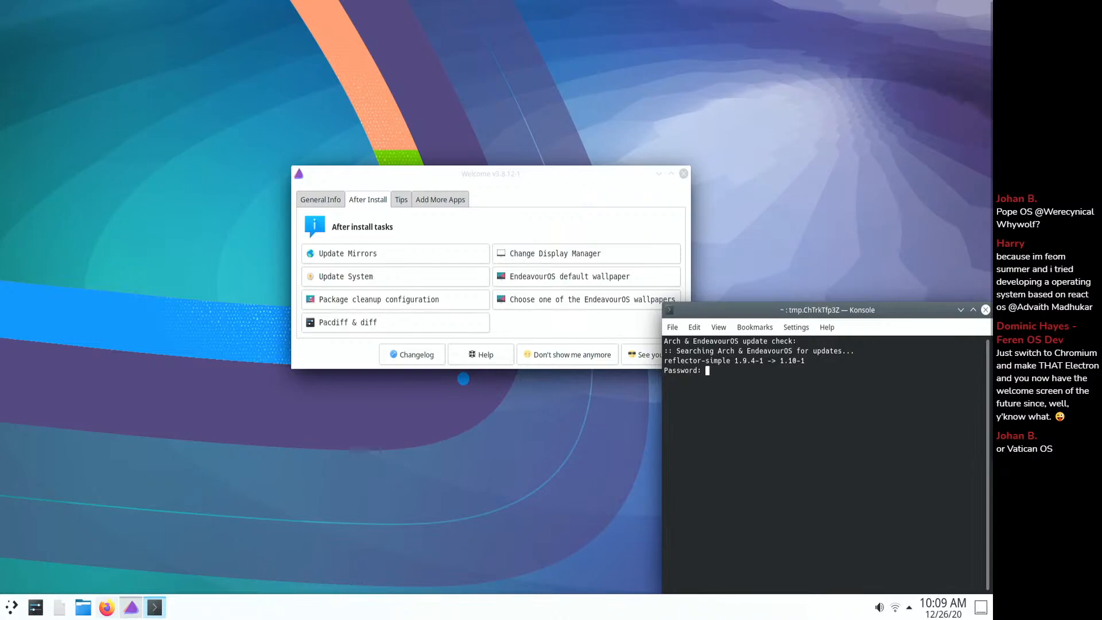
- Enter the sudo password, answer y to upgrade reflector-simple to 1.10-1, and close Konsole
key("Return")
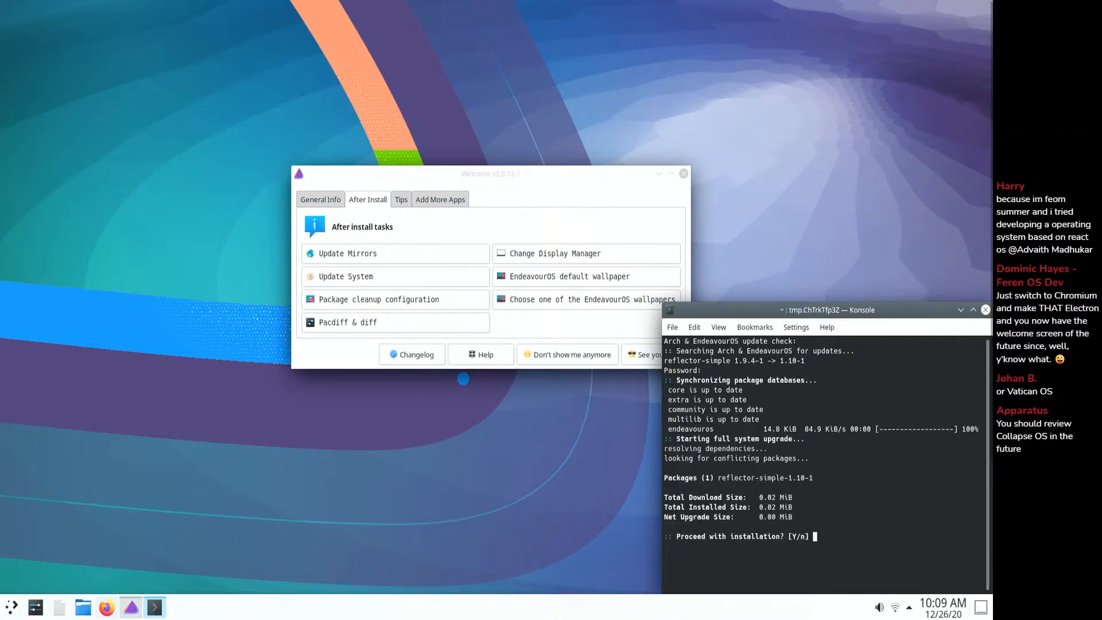
type("y")
key("Return")
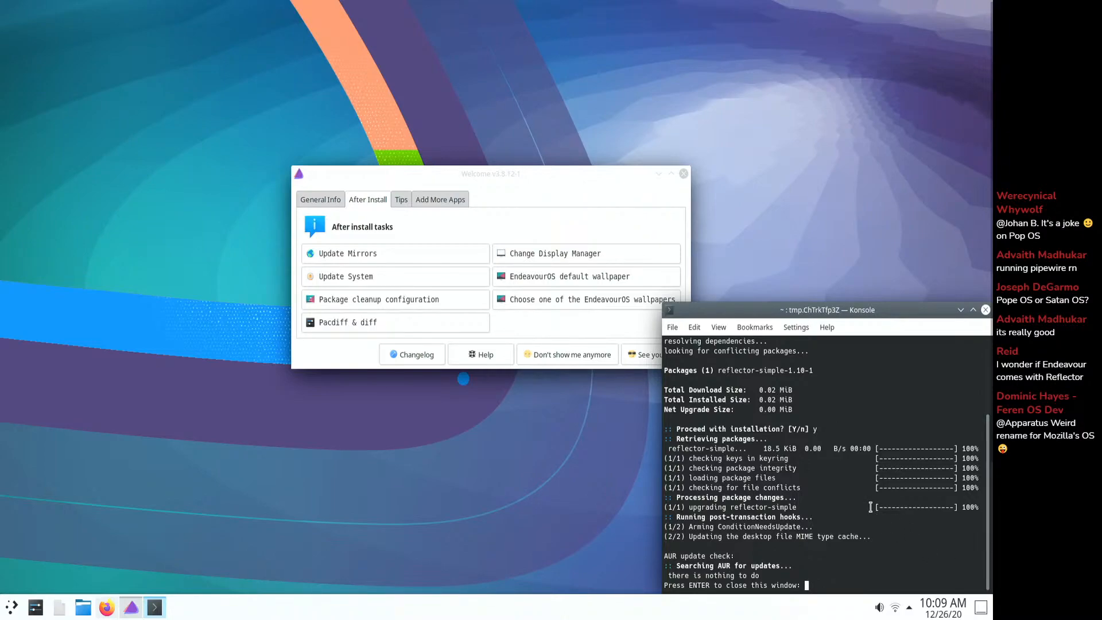
key("Return")
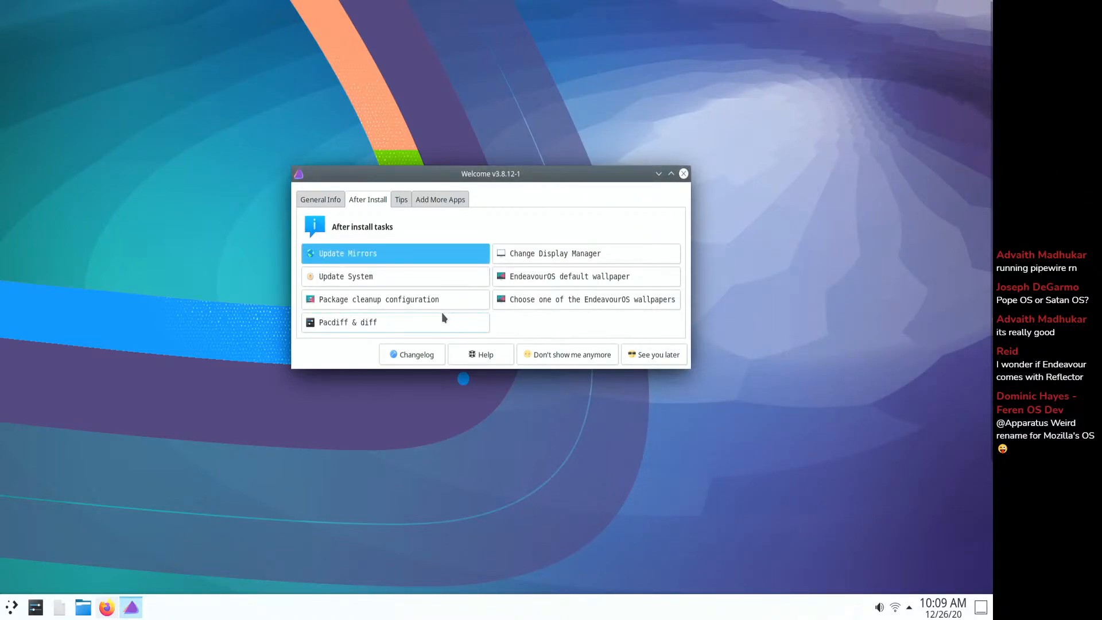
left_click(415, 306)
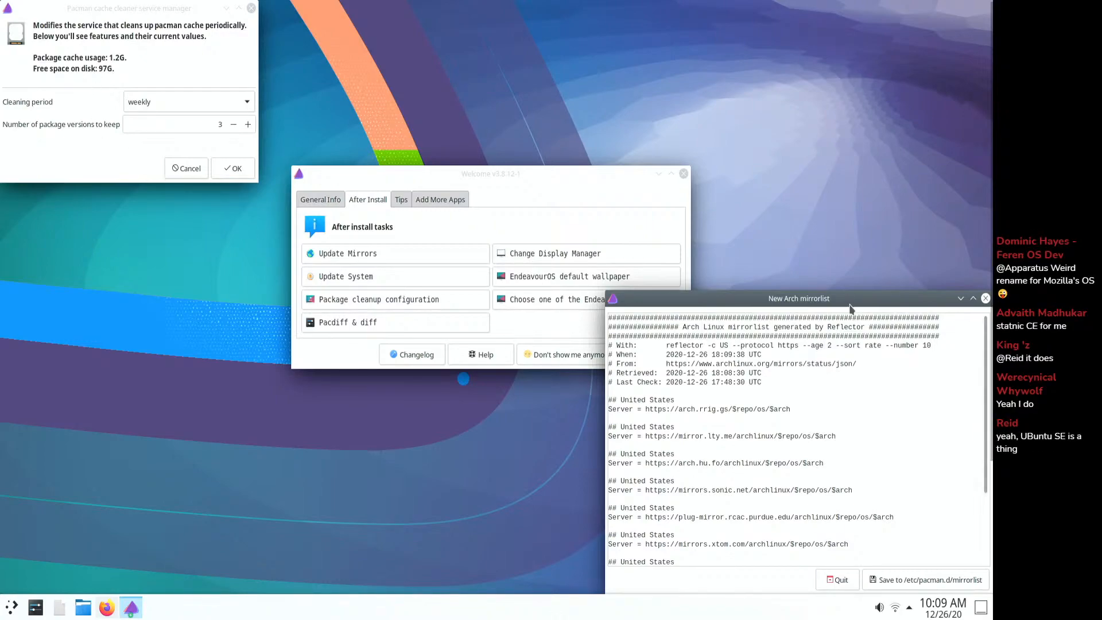
left_click_drag(850, 308, 374, 109)
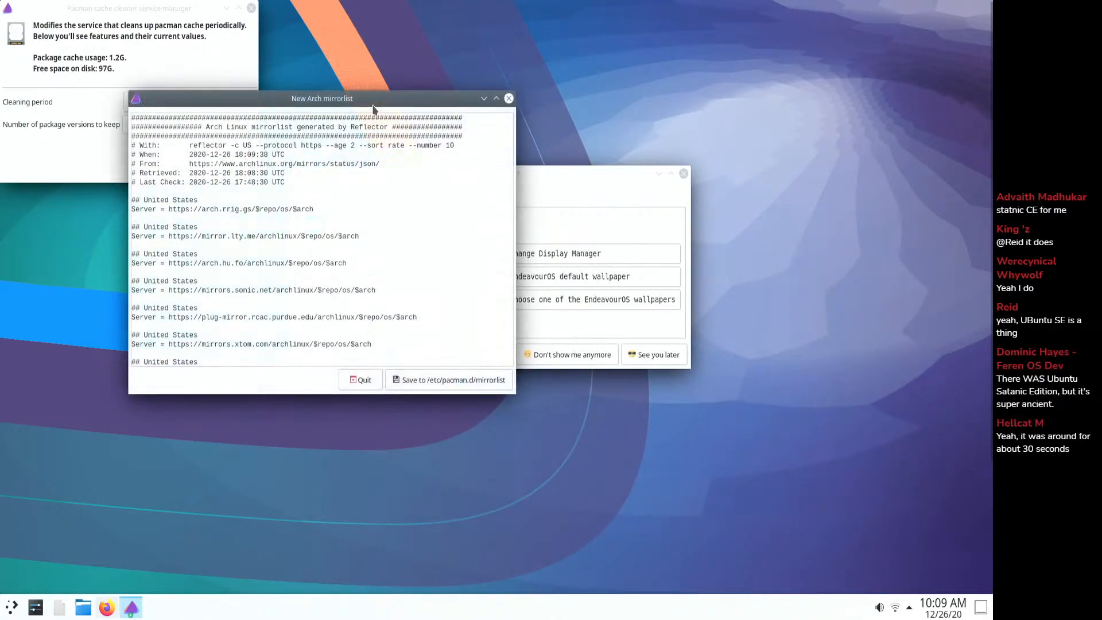
right_click(326, 136)
left_click(287, 164)
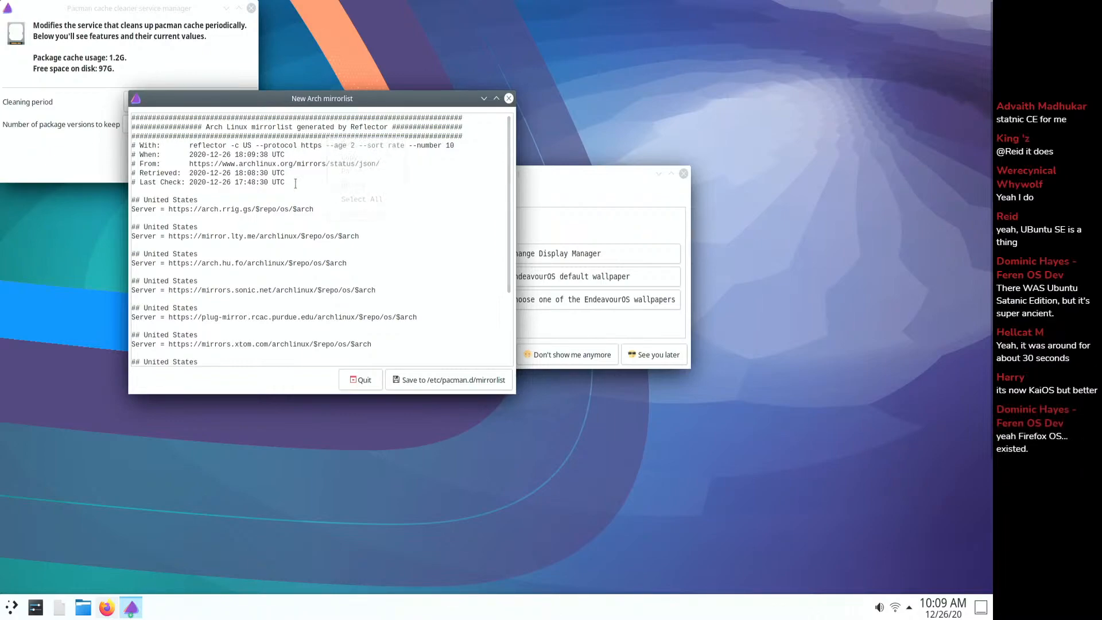
left_click(508, 98)
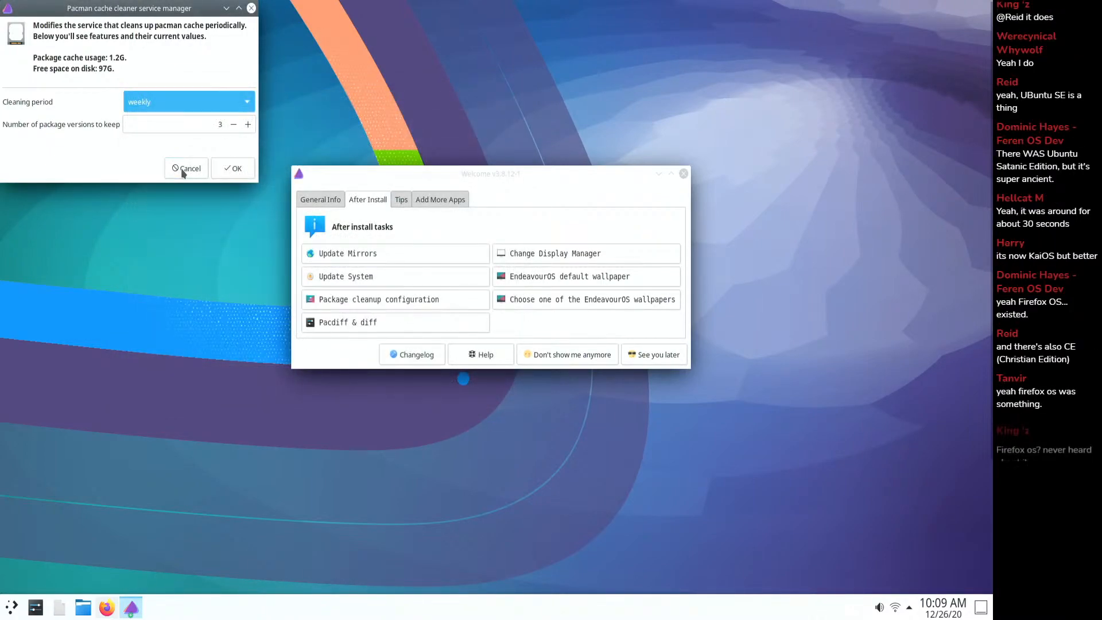
left_click(183, 171)
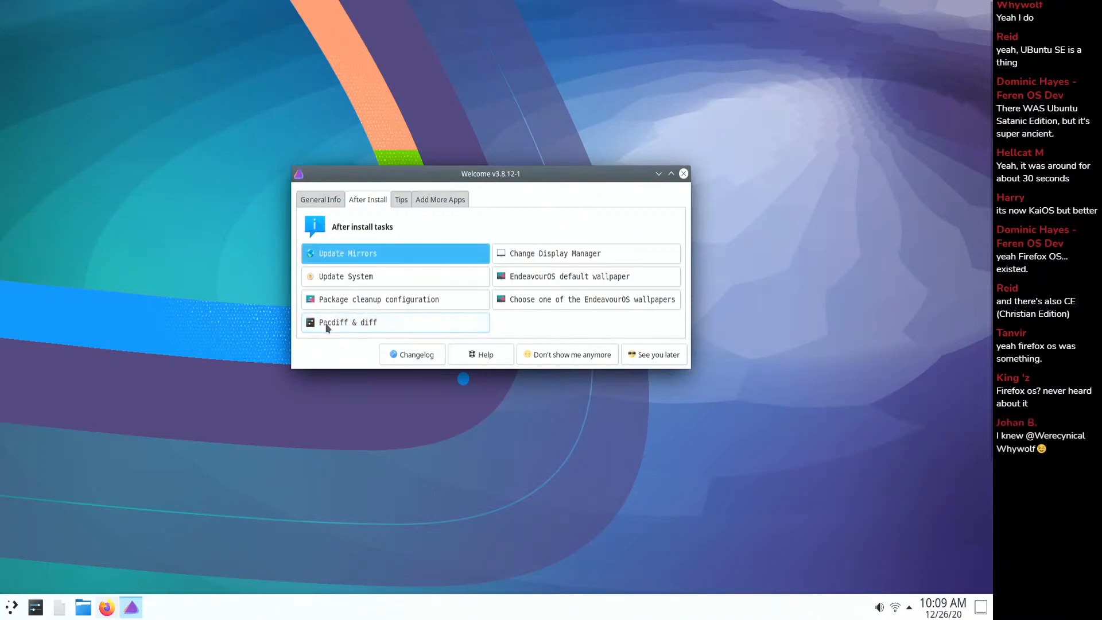
left_click(329, 325)
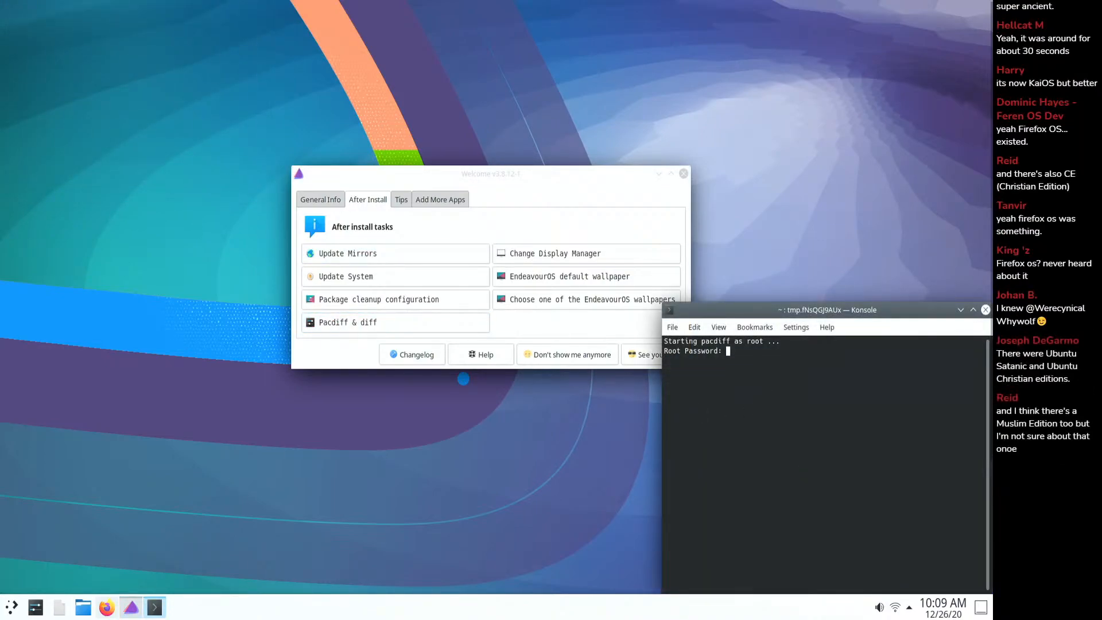
key("Return")
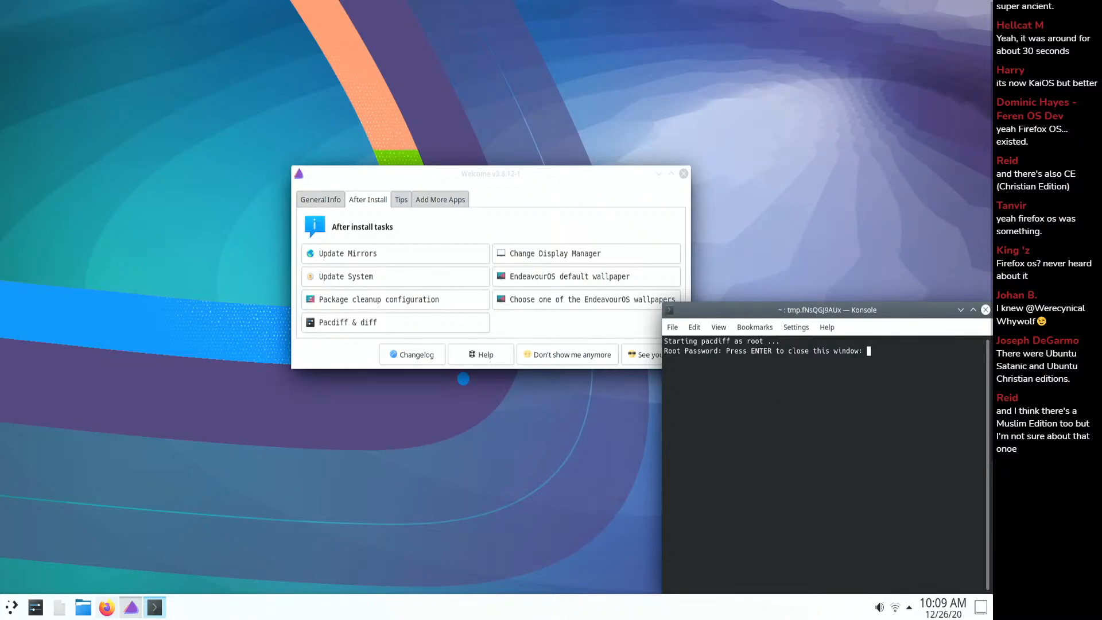
key("Return")
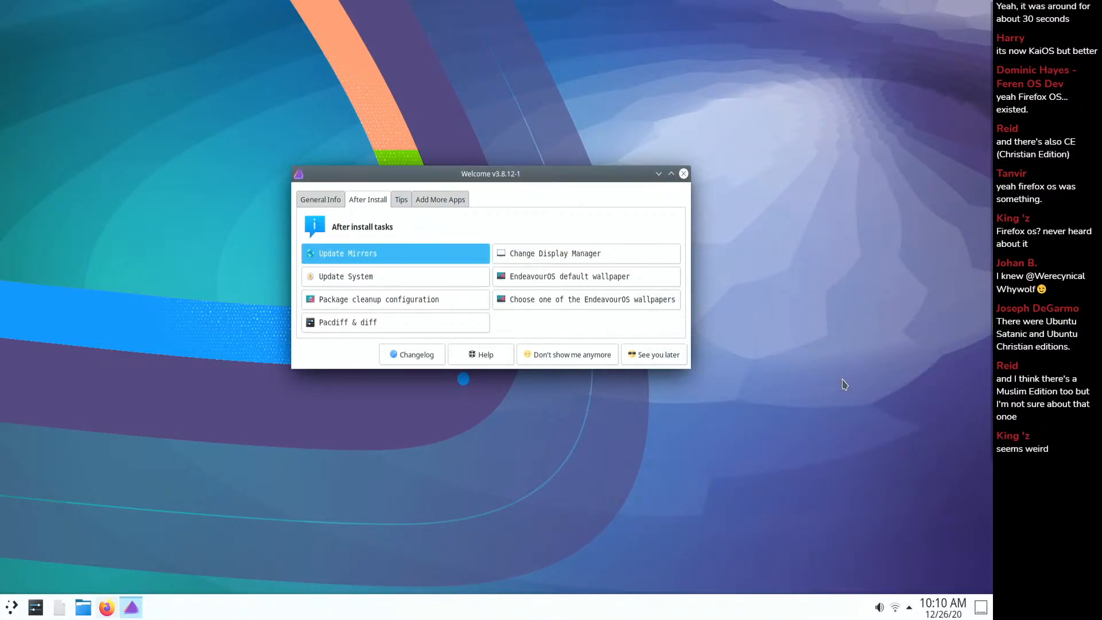
left_click(604, 250)
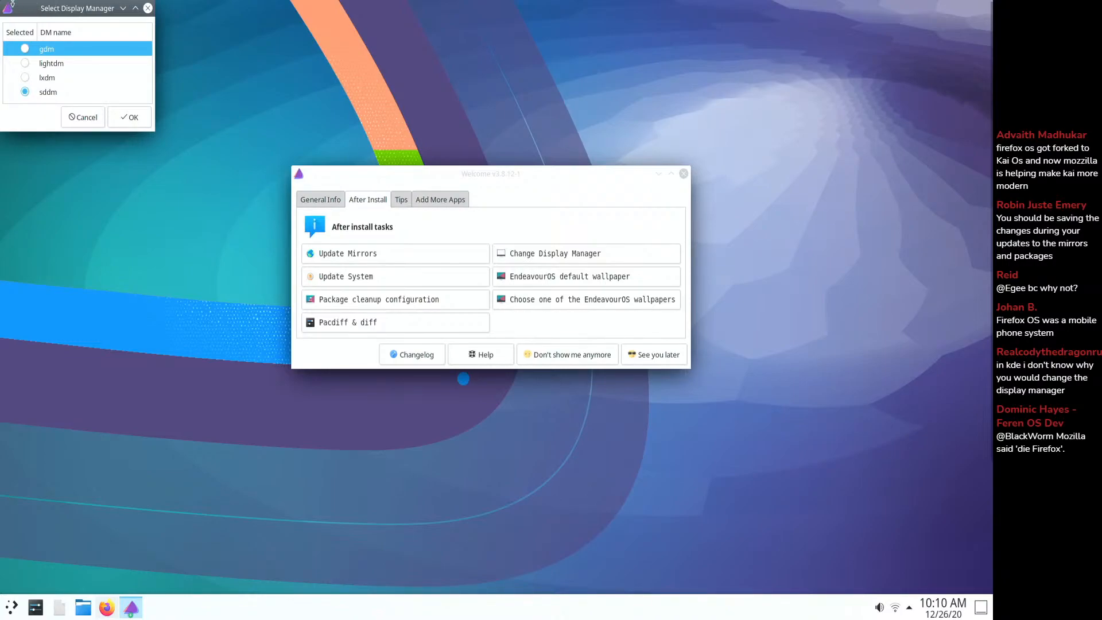
left_click(86, 117)
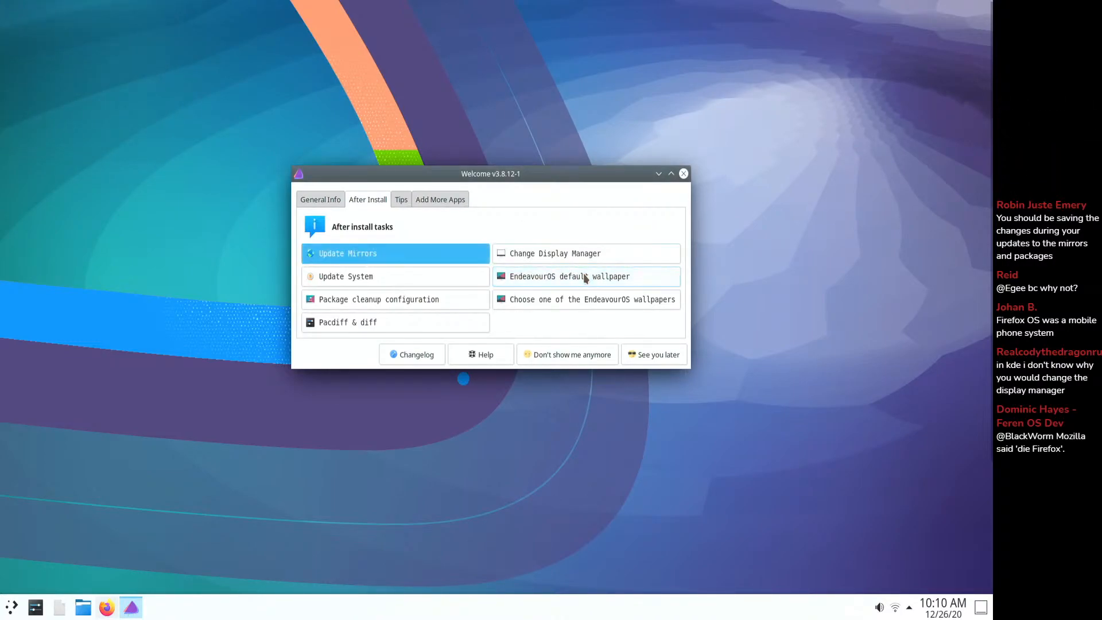
double_click(554, 299)
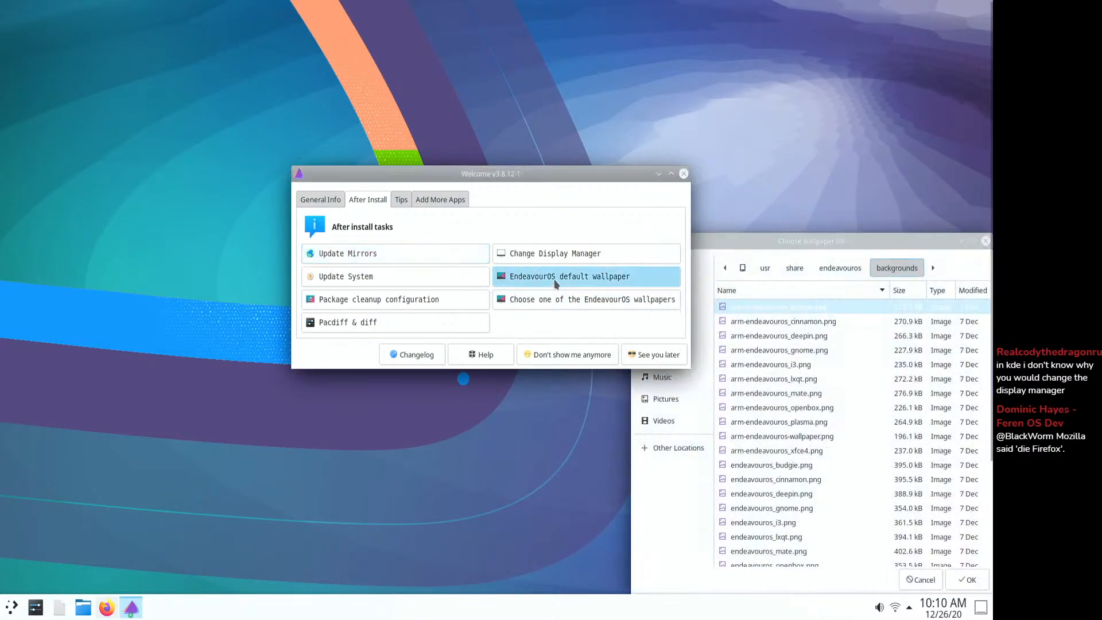
left_click(755, 246)
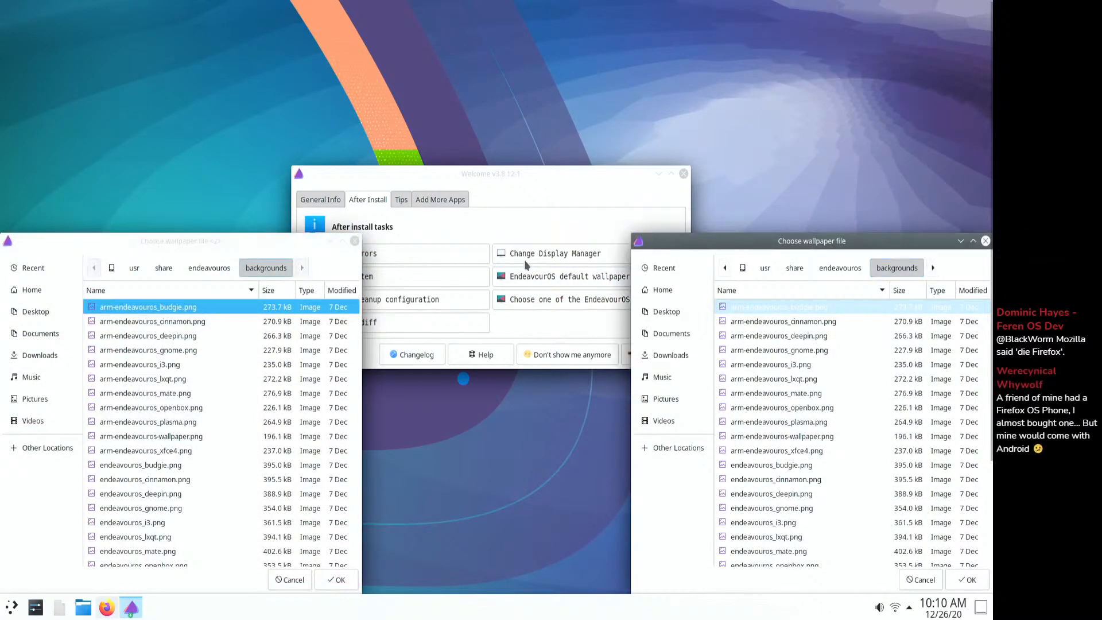
left_click(354, 241)
left_click_drag(893, 236, 478, 167)
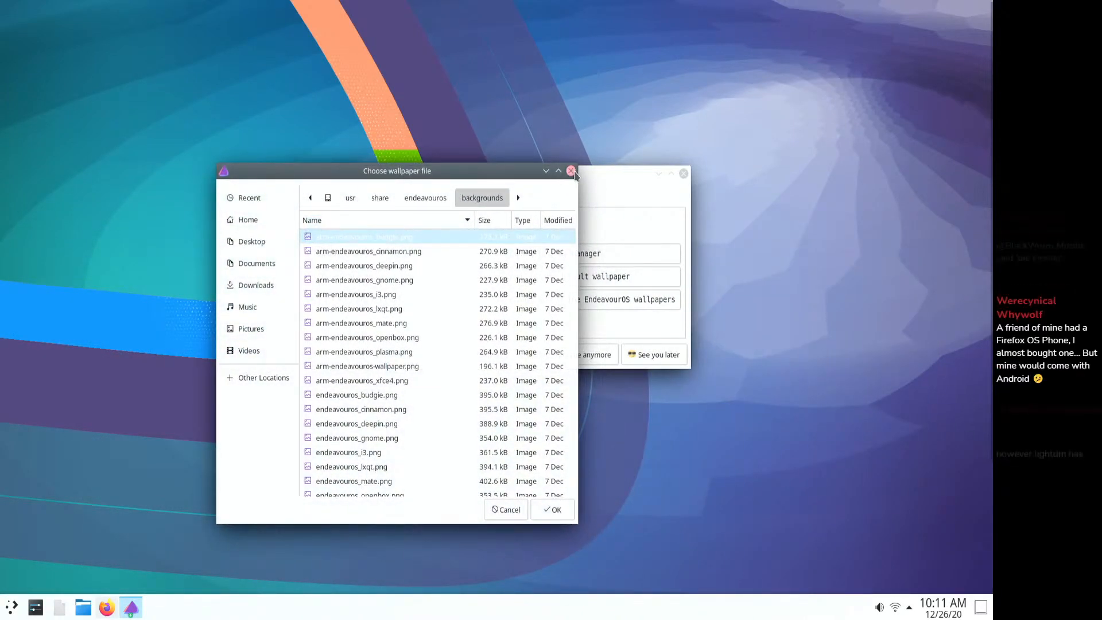
left_click(571, 171)
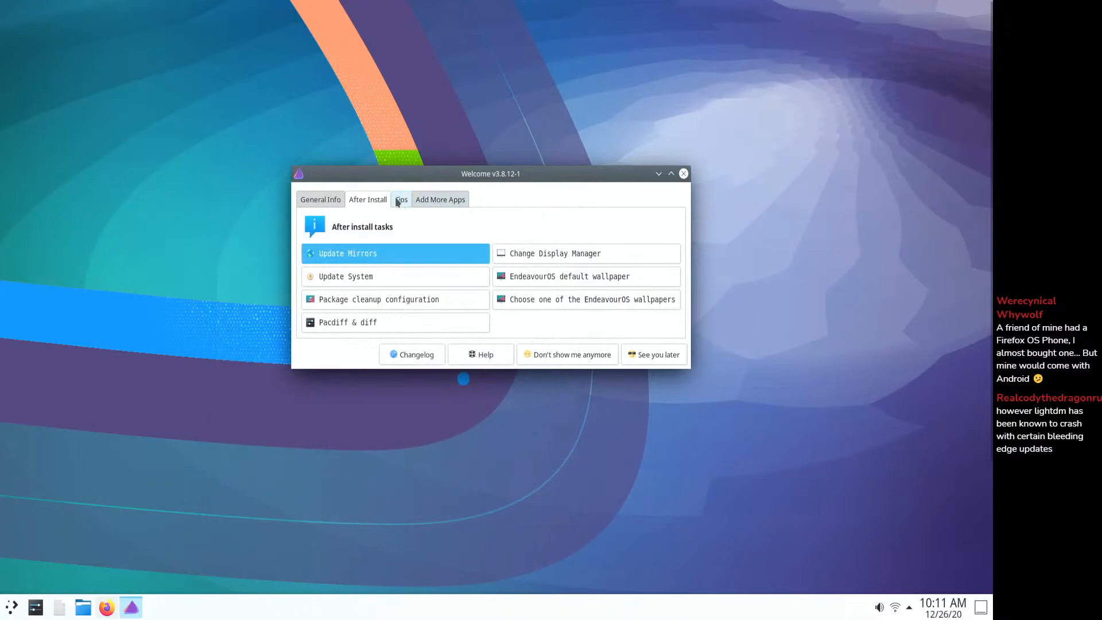
left_click(400, 199)
left_click(376, 257)
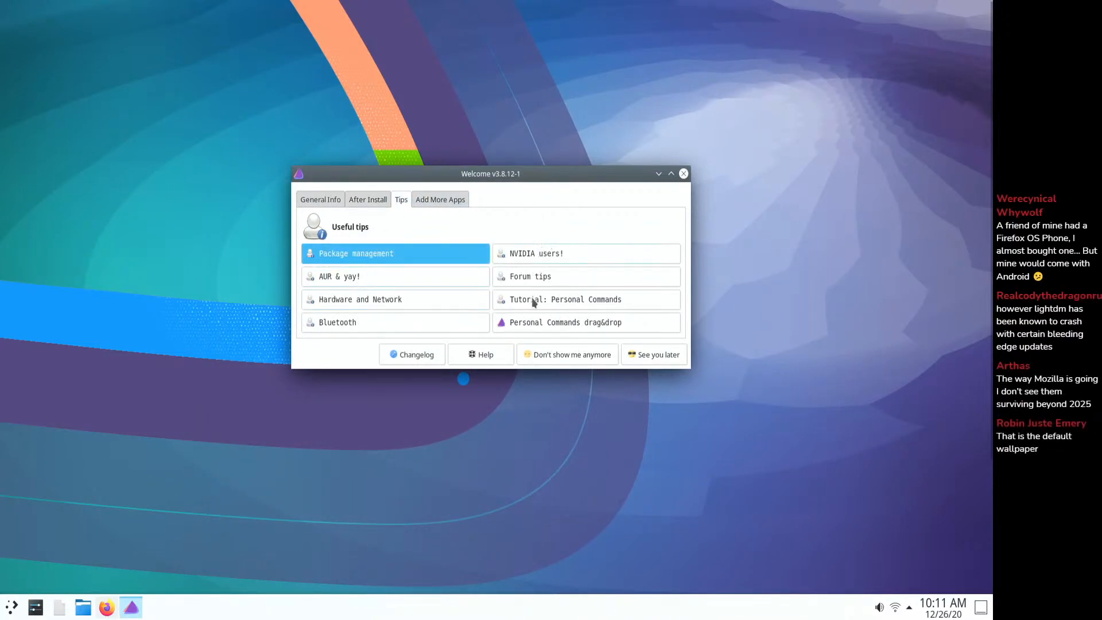
left_click(526, 325)
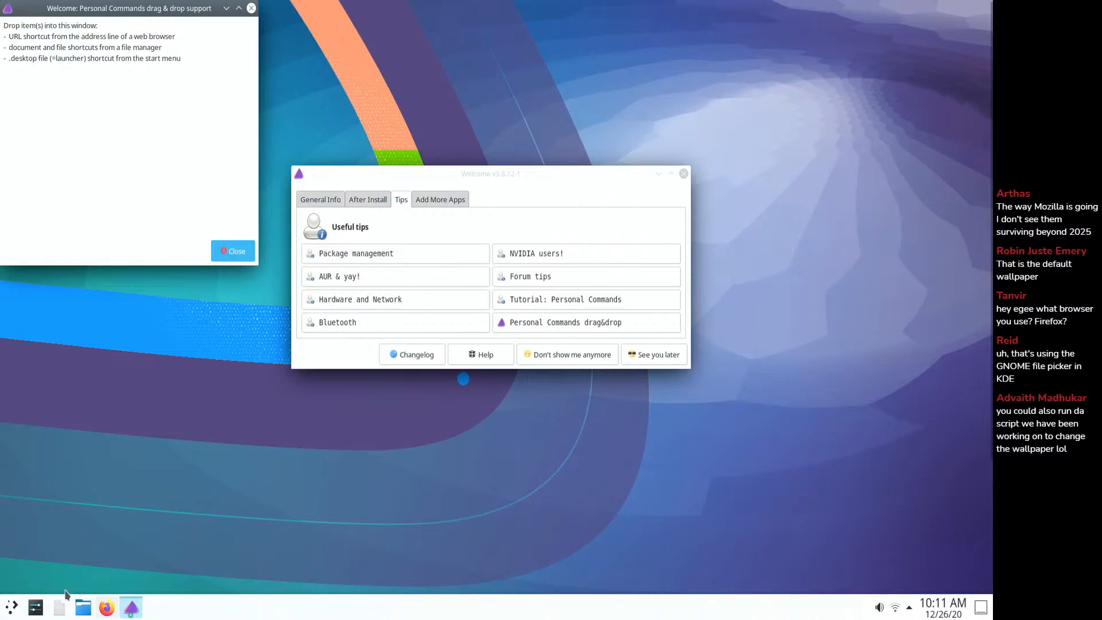
left_click_drag(82, 611, 100, 108)
mouse_move(356, 178)
left_mouse_down()
mouse_move(111, 71)
mouse_move(345, 183)
left_mouse_up()
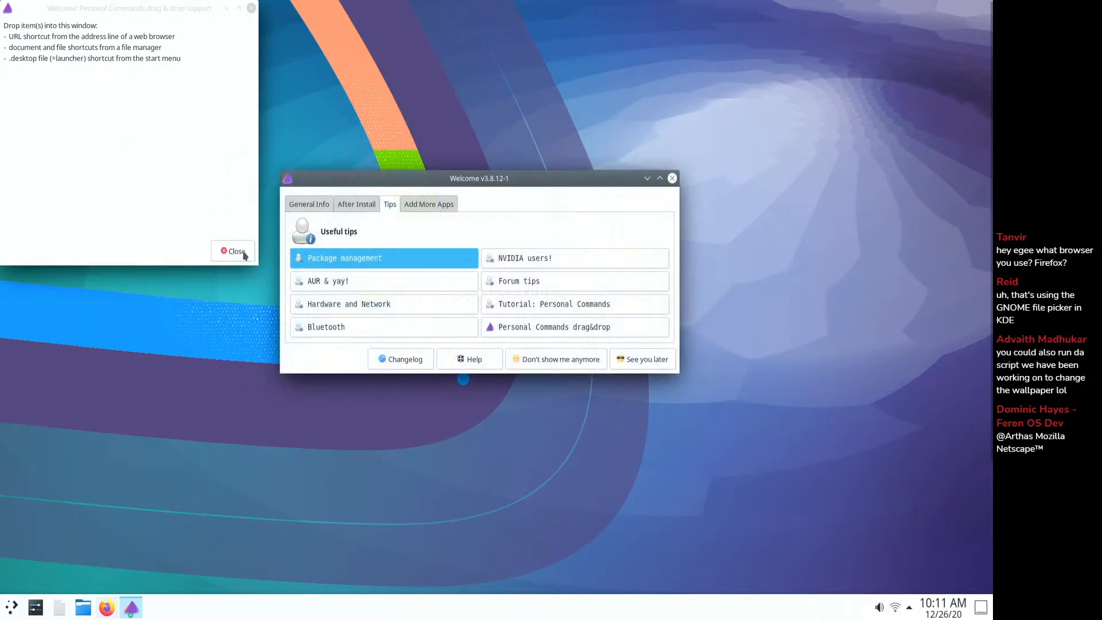
left_click(233, 250)
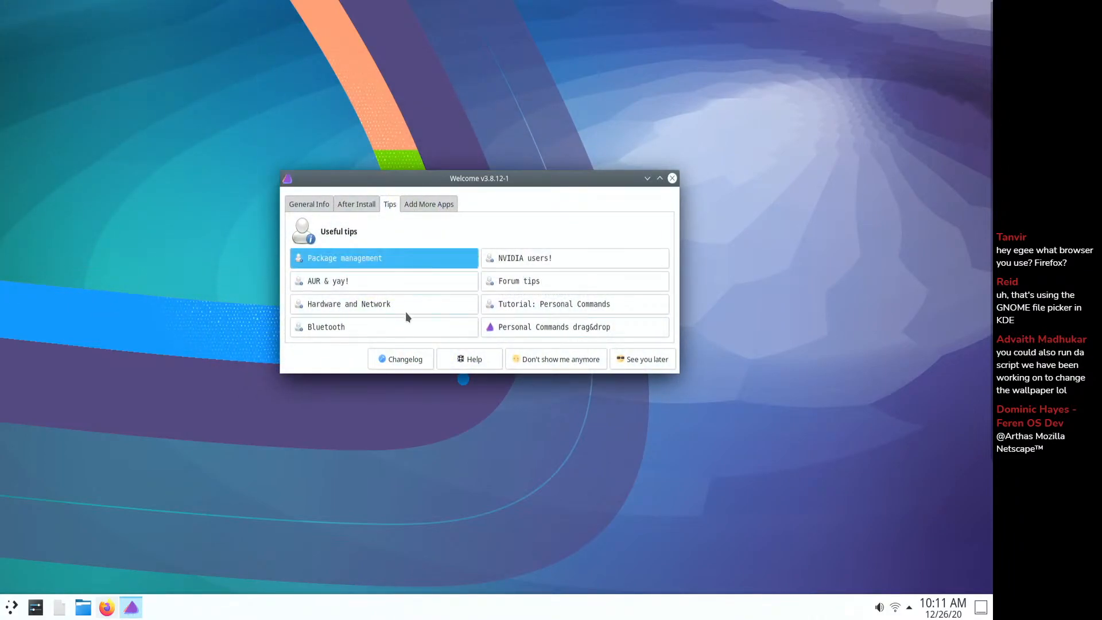
left_click(379, 325)
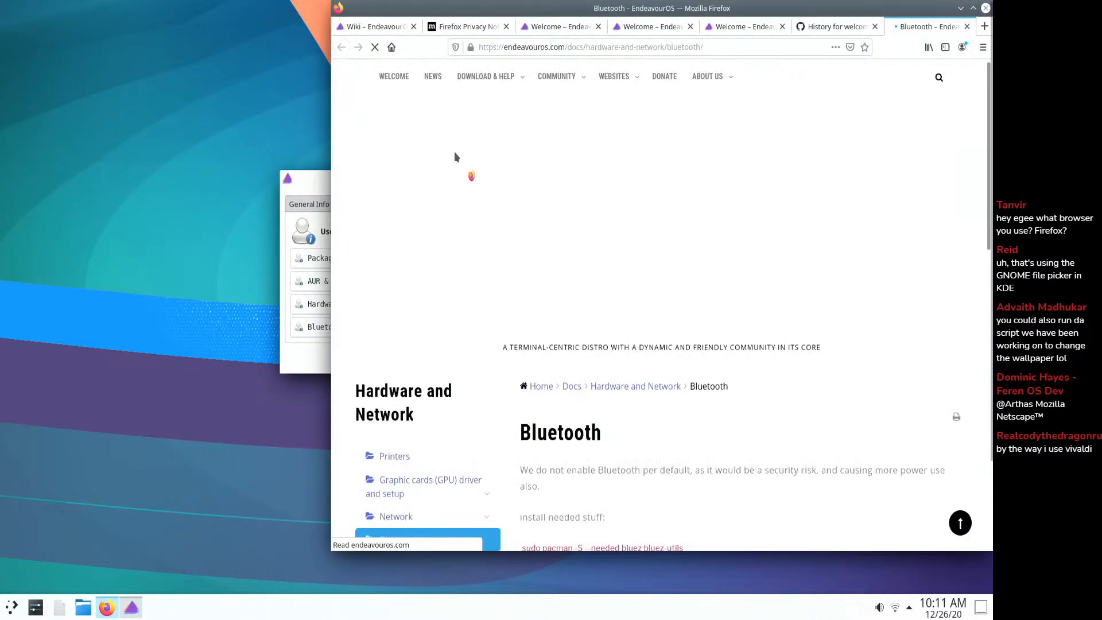
- Scroll the Bluetooth docs page, quit Firefox with Close Tabs for all seven tabs, and show Welcome's installable apps
scroll(511, 319, "down", 6)
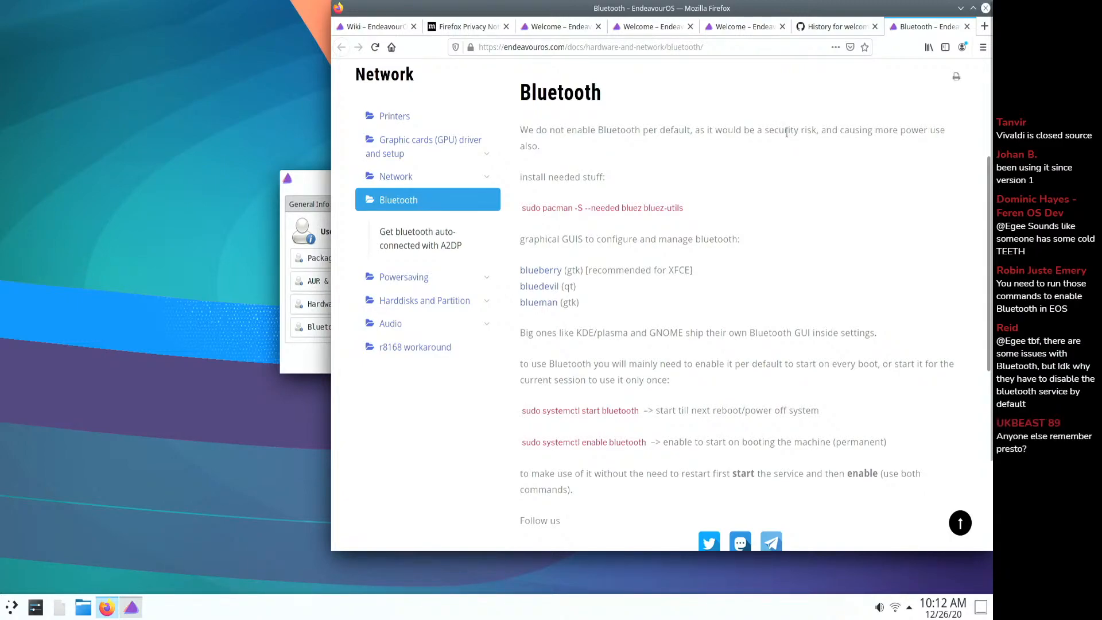
left_click(985, 8)
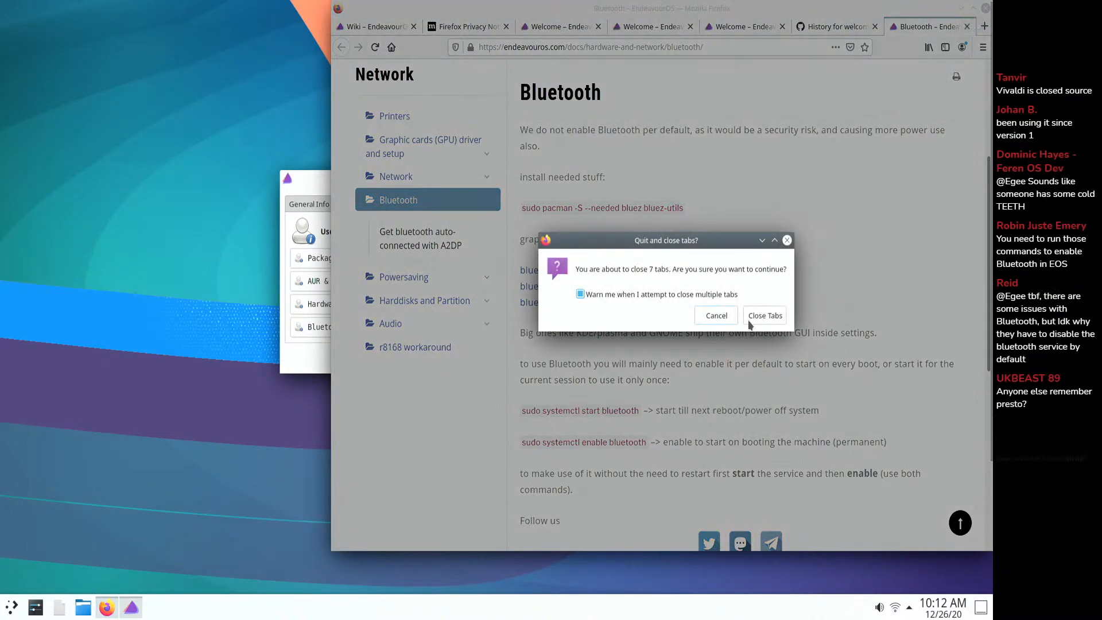
left_click(772, 314)
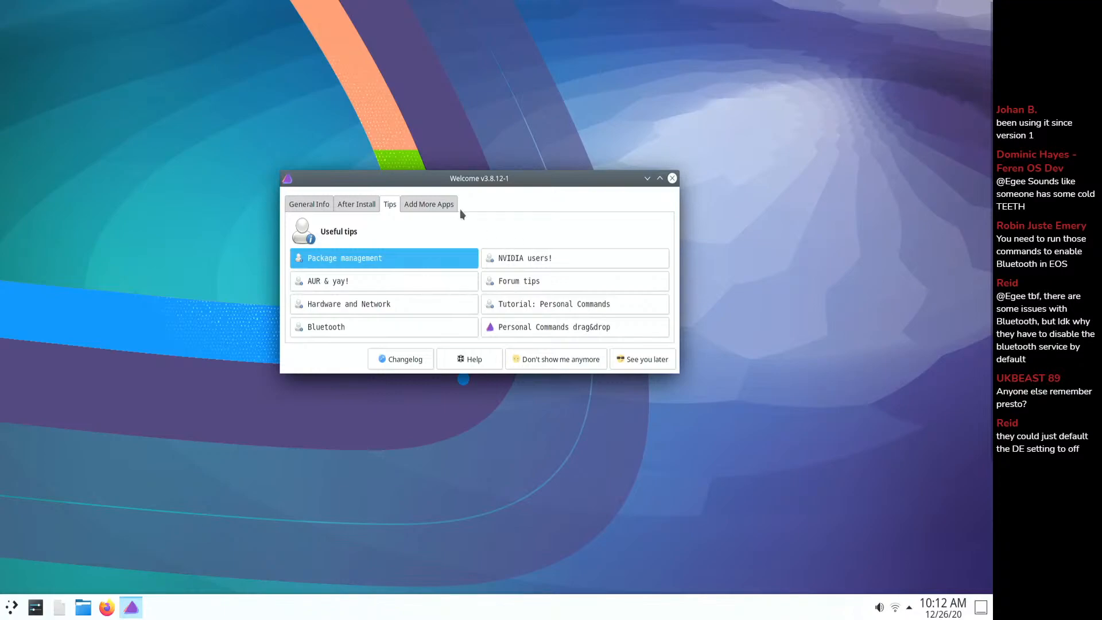
left_click(422, 204)
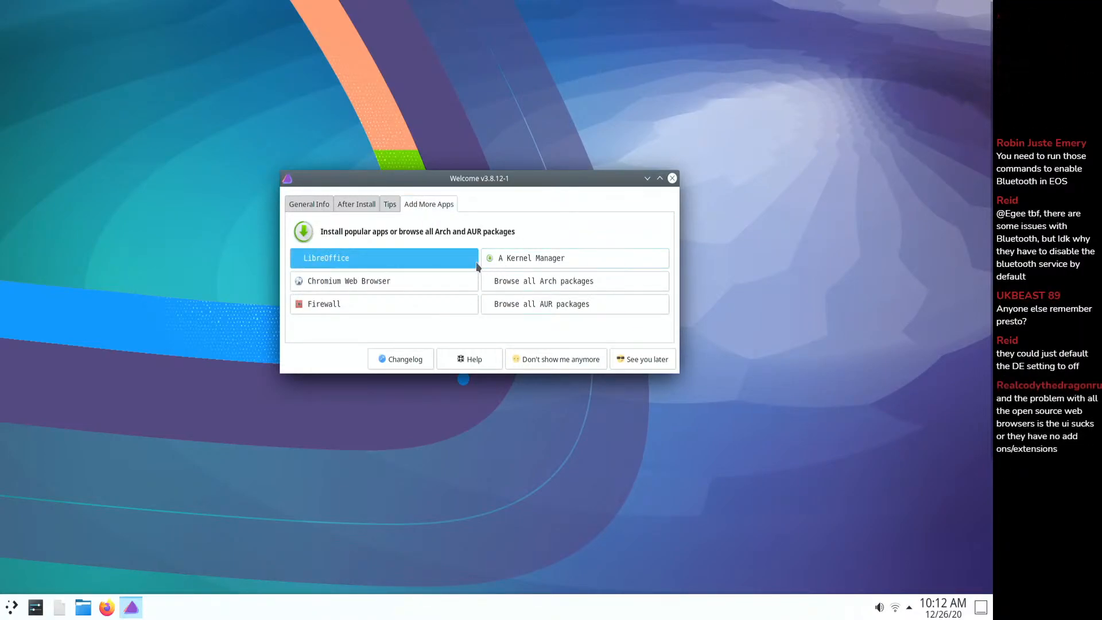
- Install A Kernel Manager (akm 2.7.5-1) with the admin password, then close the finished installer
left_click(508, 262)
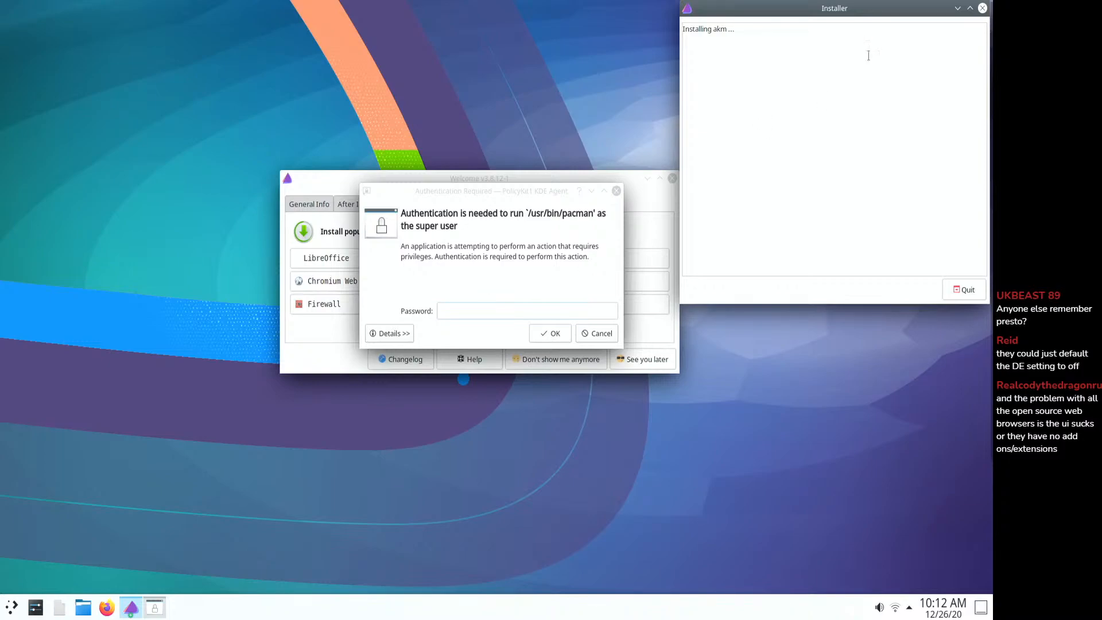
left_click(550, 308)
type("*****")
key("Return")
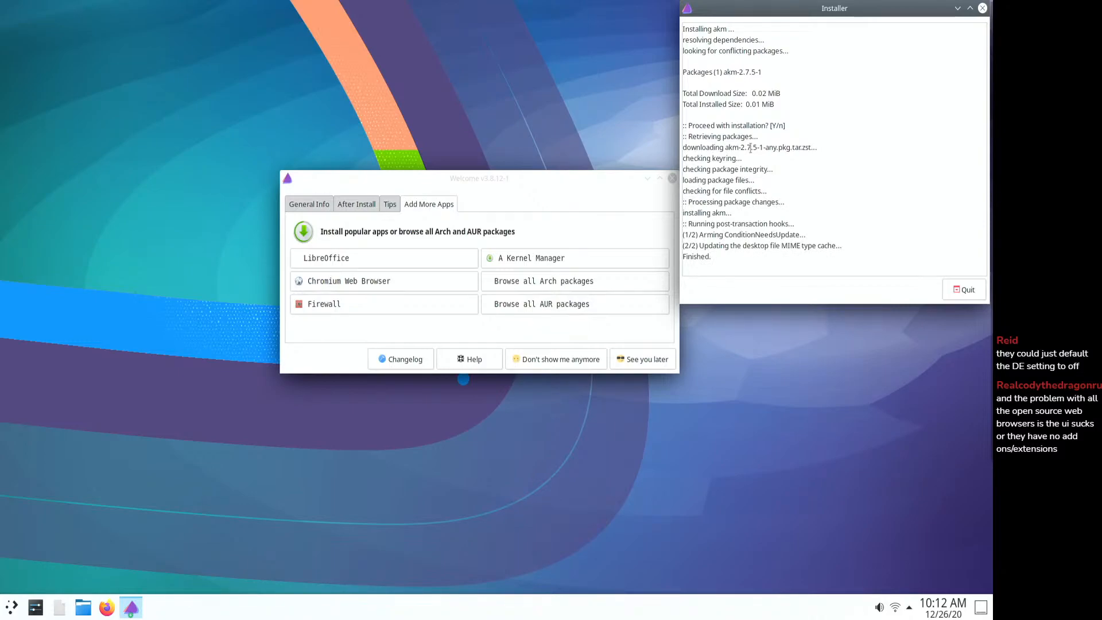
left_click(966, 289)
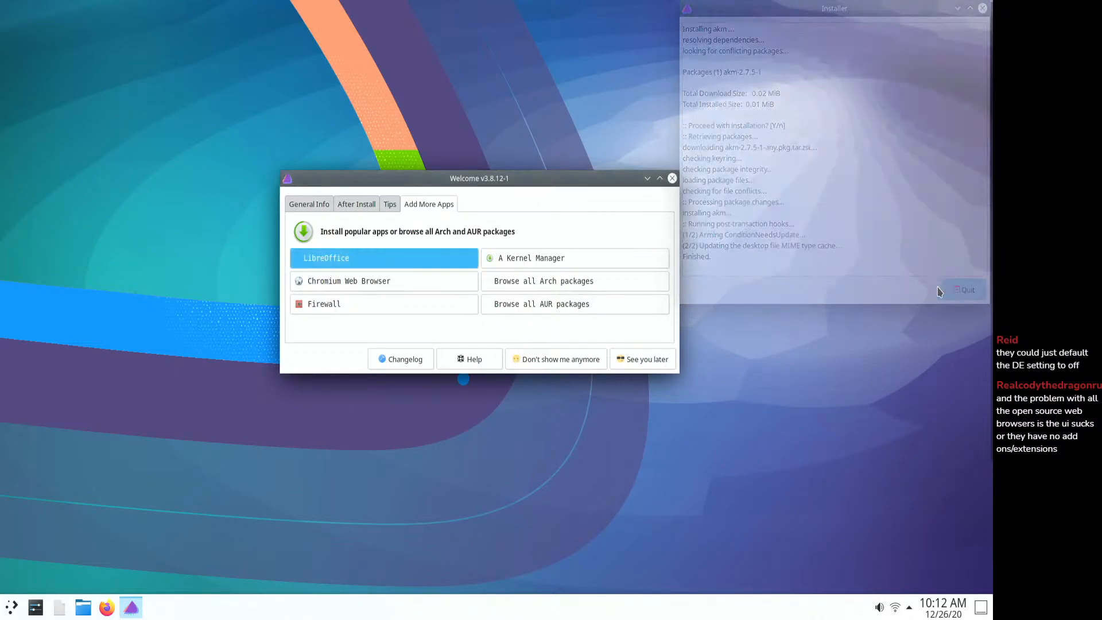
- Scroll through all 11500 Arch packages in Firefox, then close Firefox and return to Welcome's Tips
left_click(510, 287)
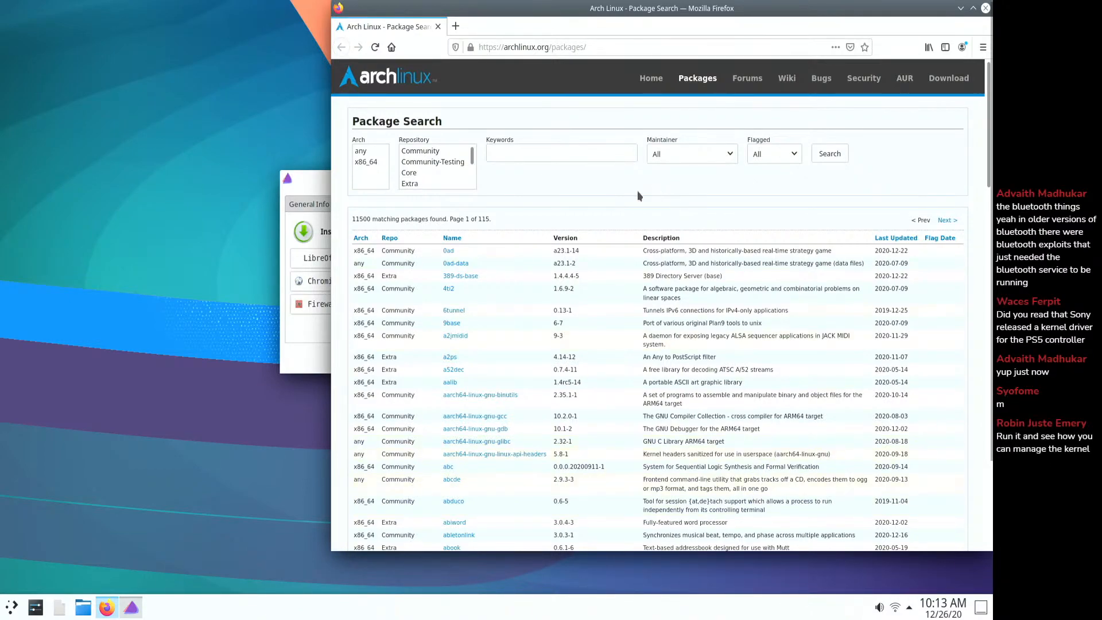
scroll(637, 192, "down", 15)
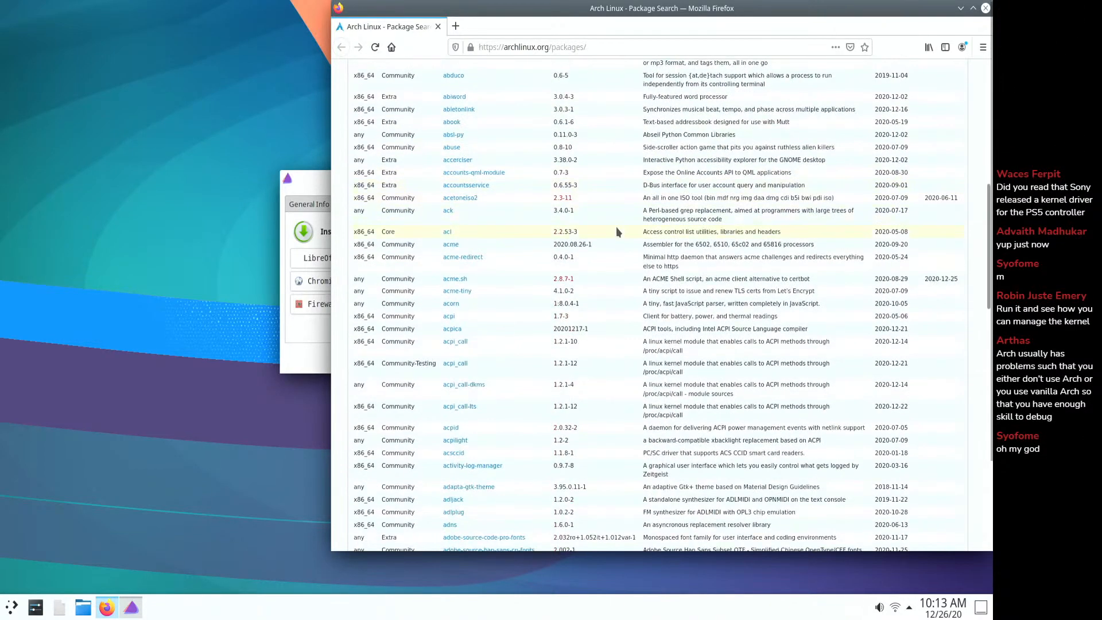
scroll(616, 245, "down", 10)
scroll(614, 248, "up", 12)
scroll(613, 251, "up", 14)
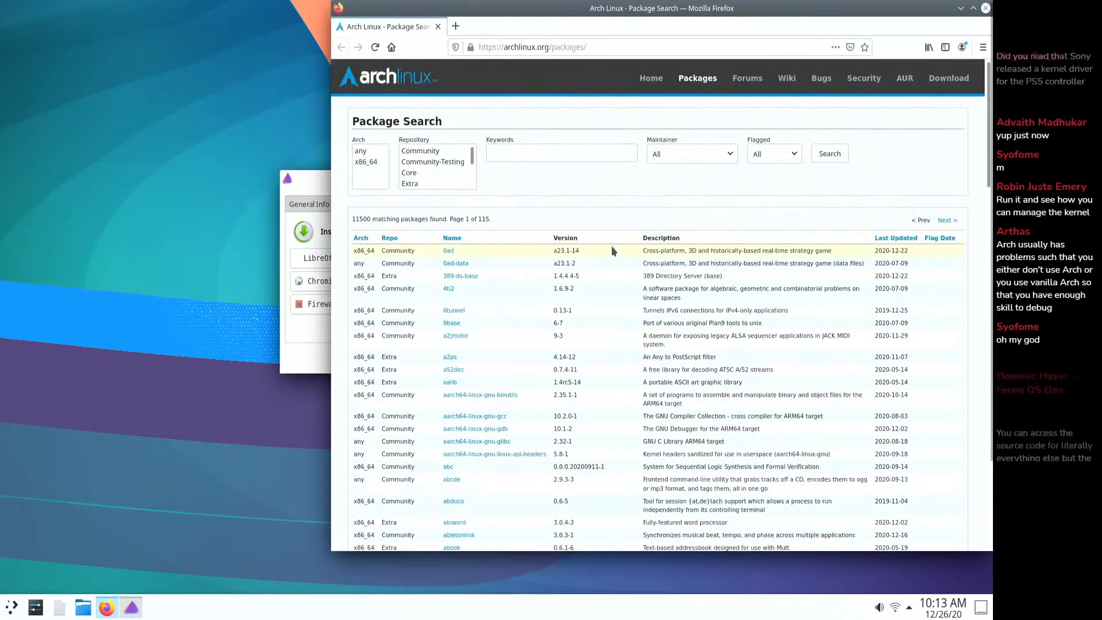
scroll(524, 252, "down", 8)
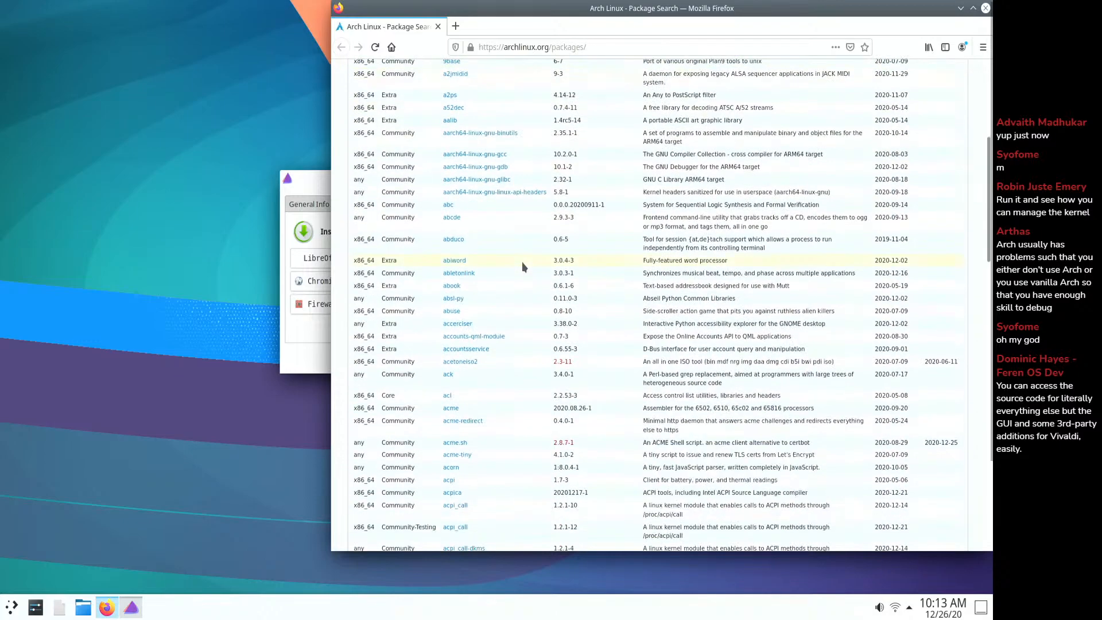
scroll(522, 264, "up", 8)
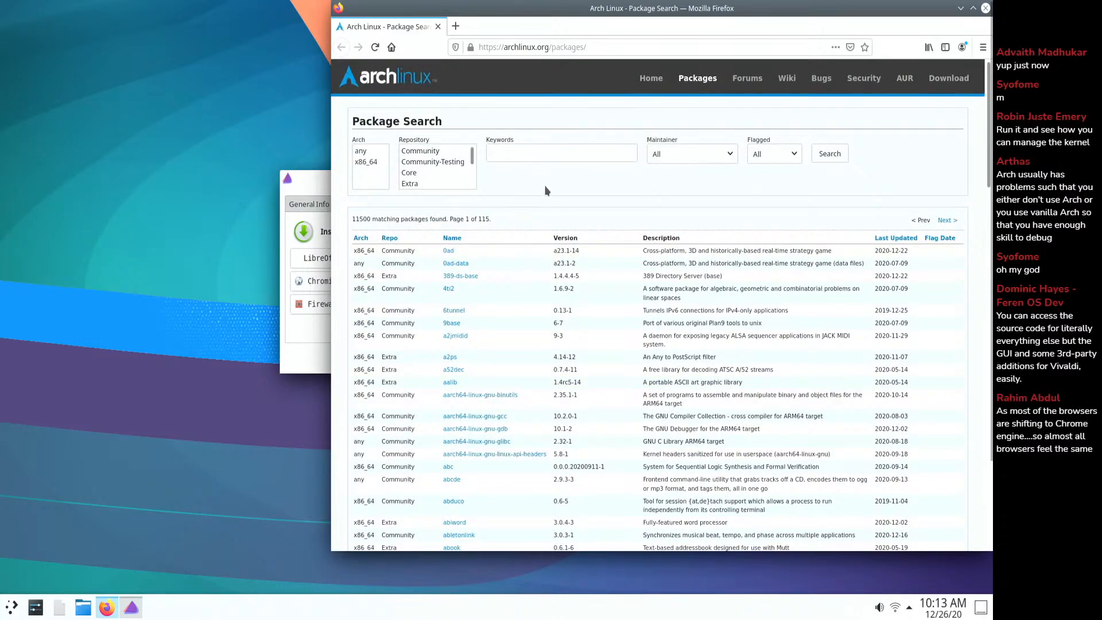
key("alt+F4")
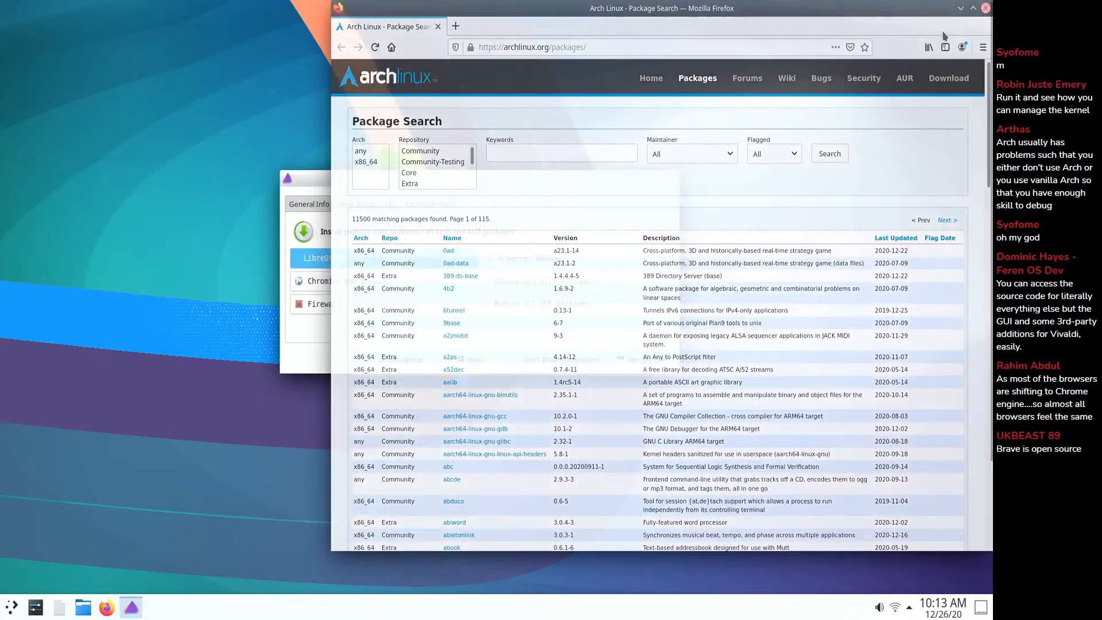
left_click(390, 204)
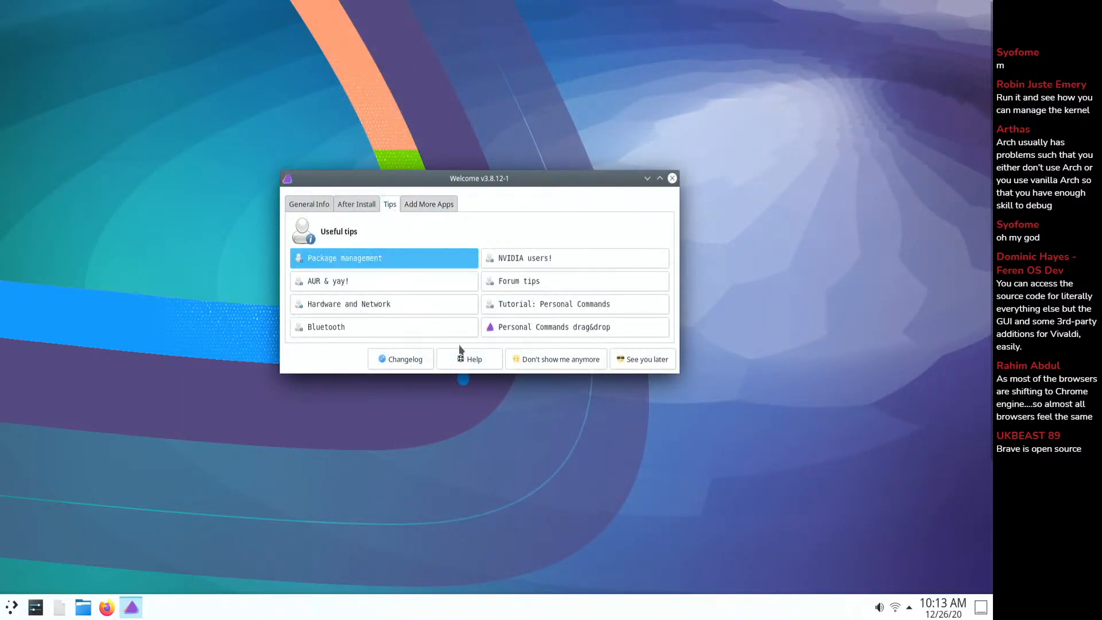
- Dismiss Welcome with See you later, then restart the computer from Kickoff's Leave menu
left_click(631, 360)
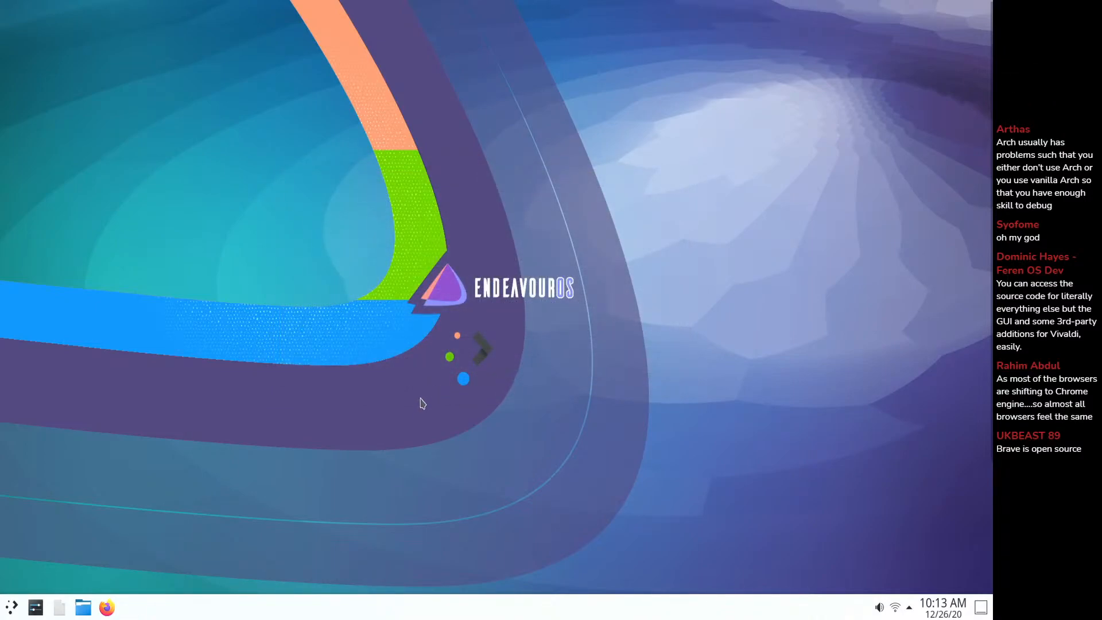
key("super")
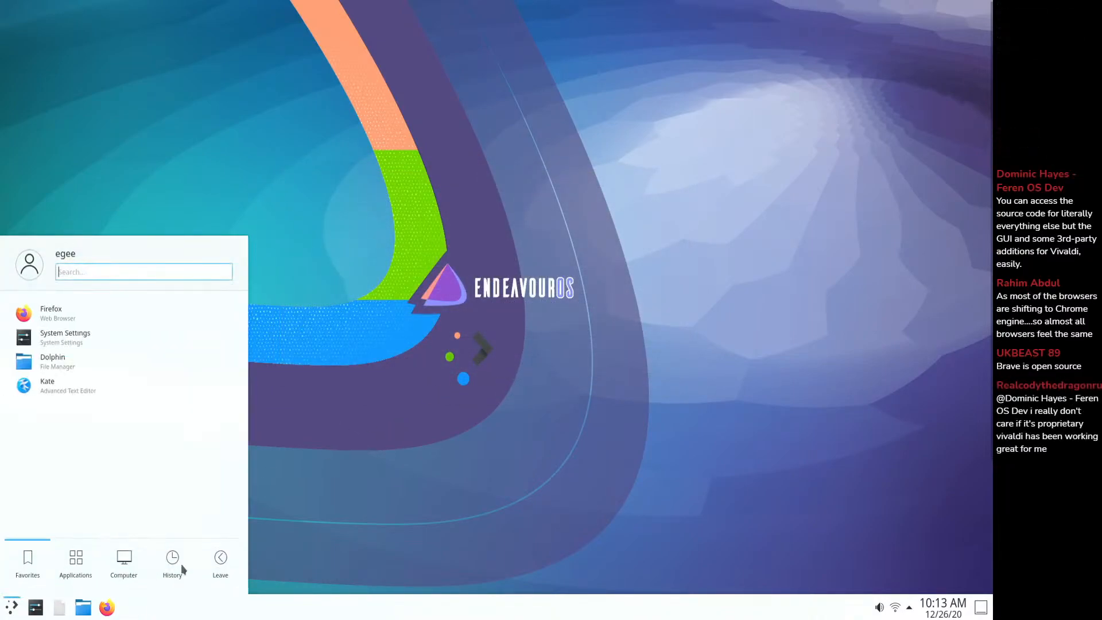
mouse_move(230, 566)
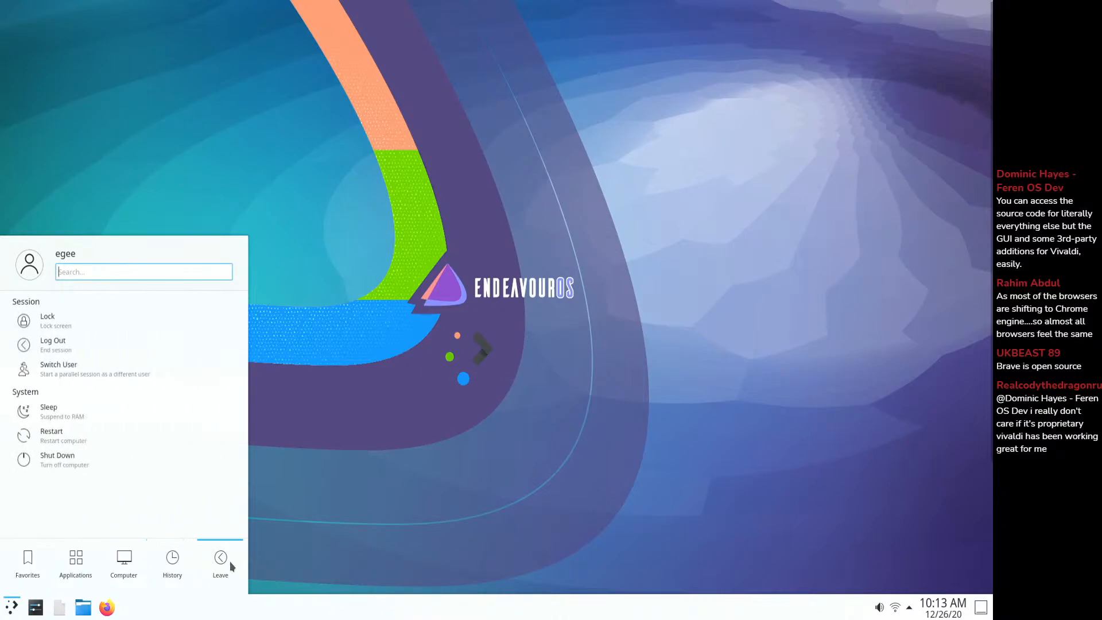
left_click(86, 439)
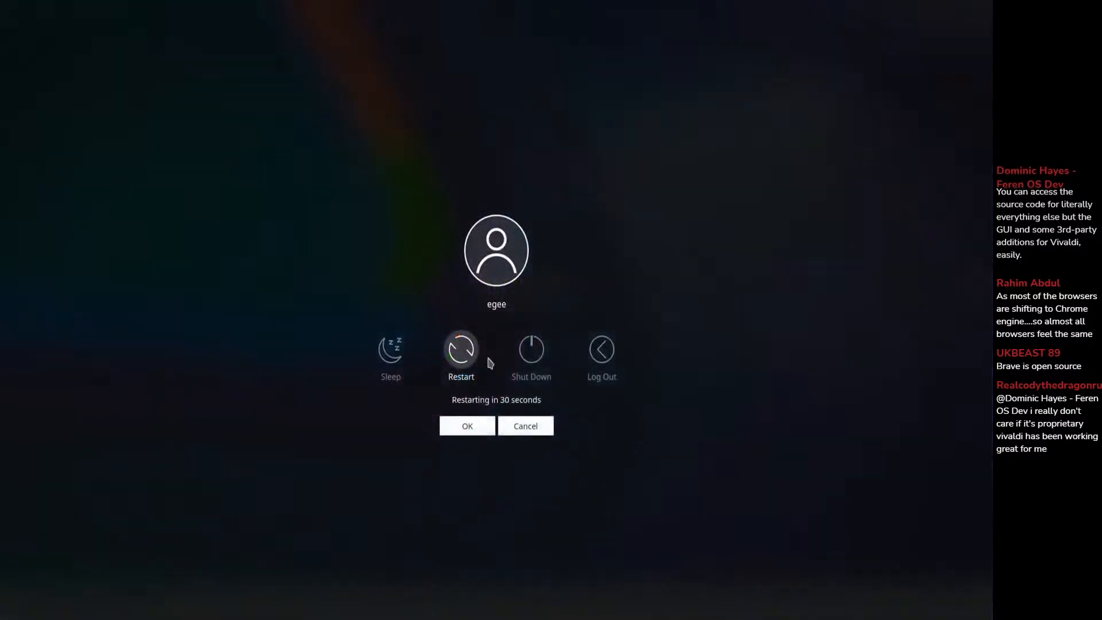
left_click(463, 426)
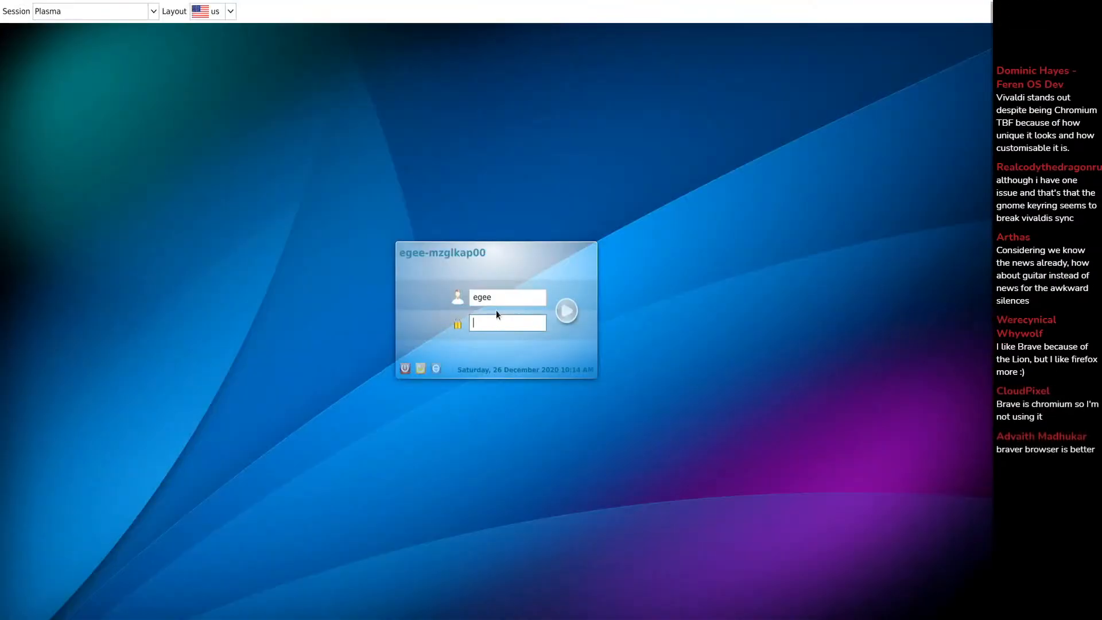
- Log back in at the SDDM screen with the account password
type("*")
key("Return")
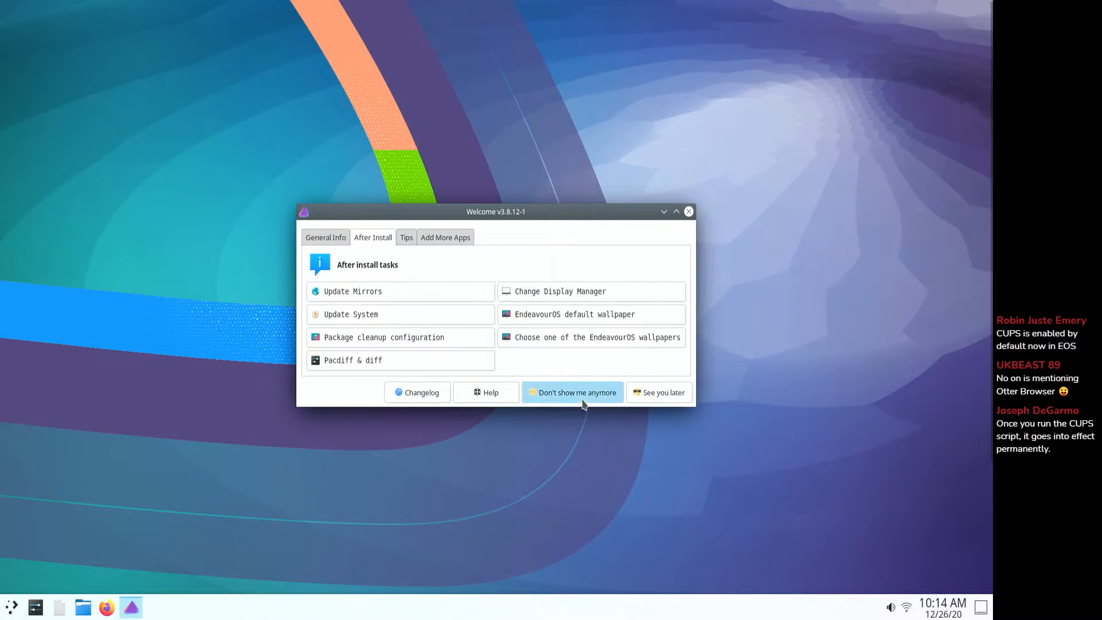
- Stop EndeavourOS Welcome from showing at startup and acknowledge the re-enable note
left_click(577, 395)
left_click(12, 610)
left_click(11, 609)
left_click(222, 117)
- Search 'term' in the launcher and start Konsole
key("super")
type("term")
key("Down")
key("Down")
key("Down")
key("Return")
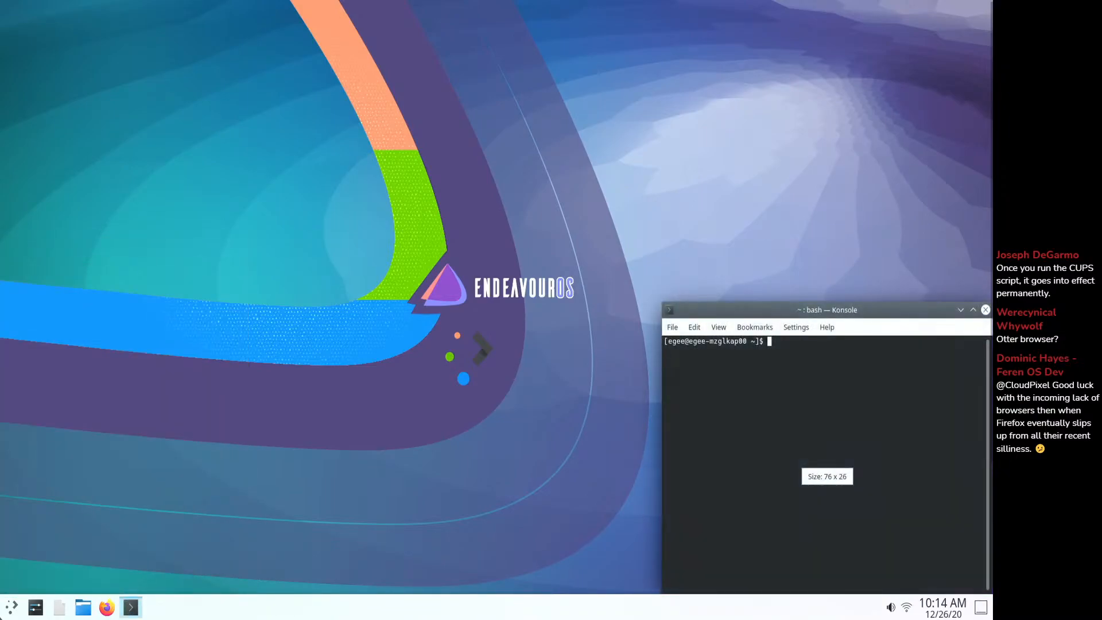
- Centre, widen and enlarge the Konsole text, then run free -h showing 7.6Gi total RAM
left_click_drag(709, 311, 276, 167)
key("ctrl+plus")
key("ctrl+plus")
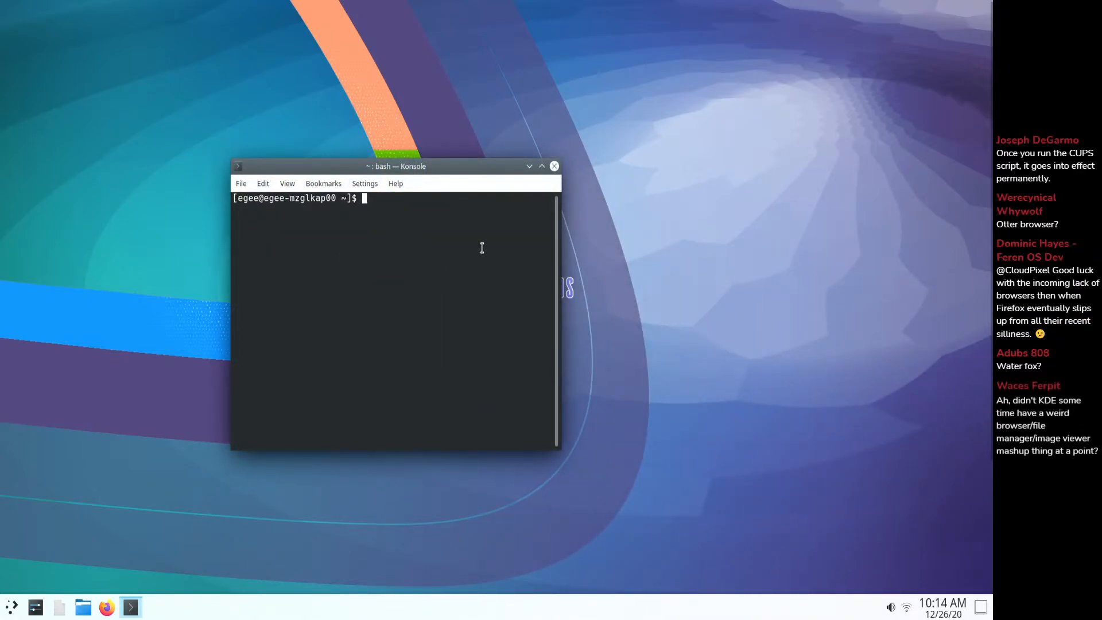
left_click_drag(564, 248, 841, 248)
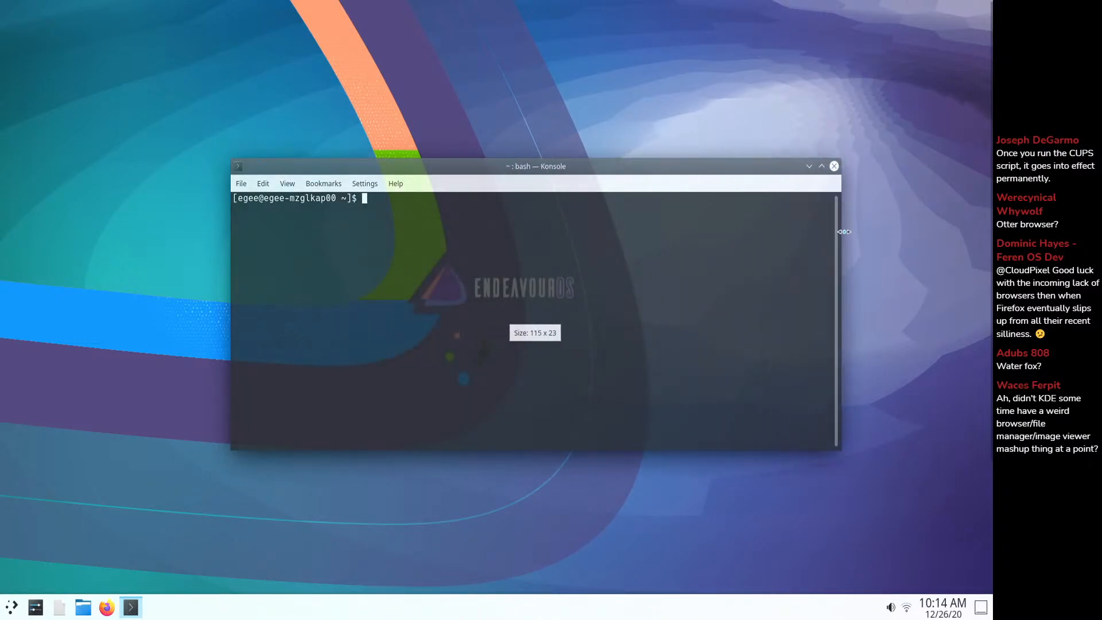
left_click_drag(577, 167, 503, 161)
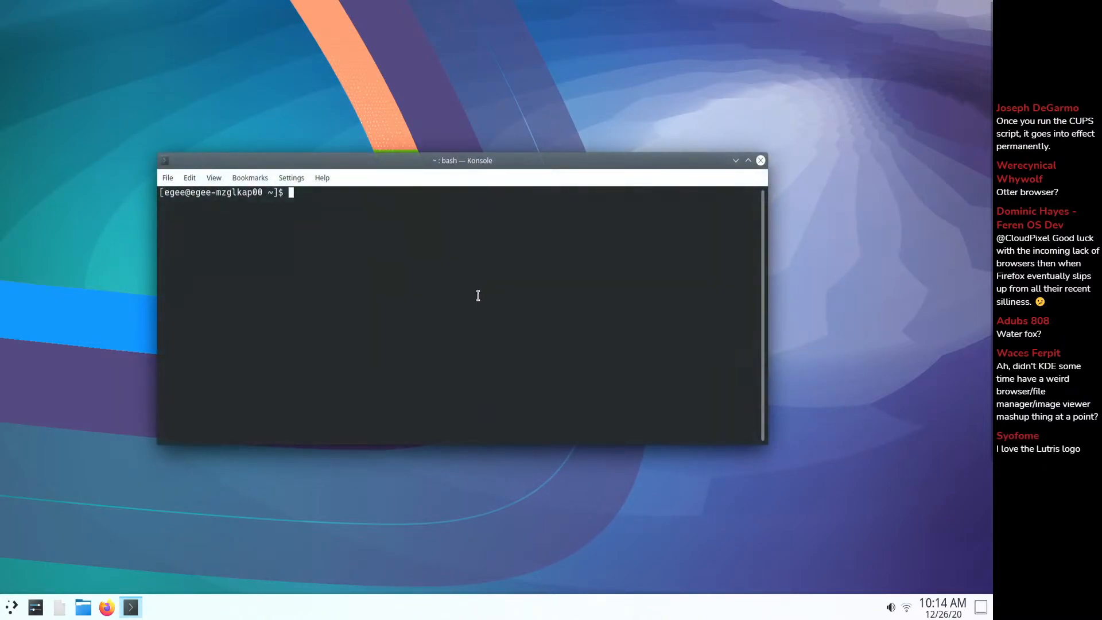
type("free -h")
key("Return")
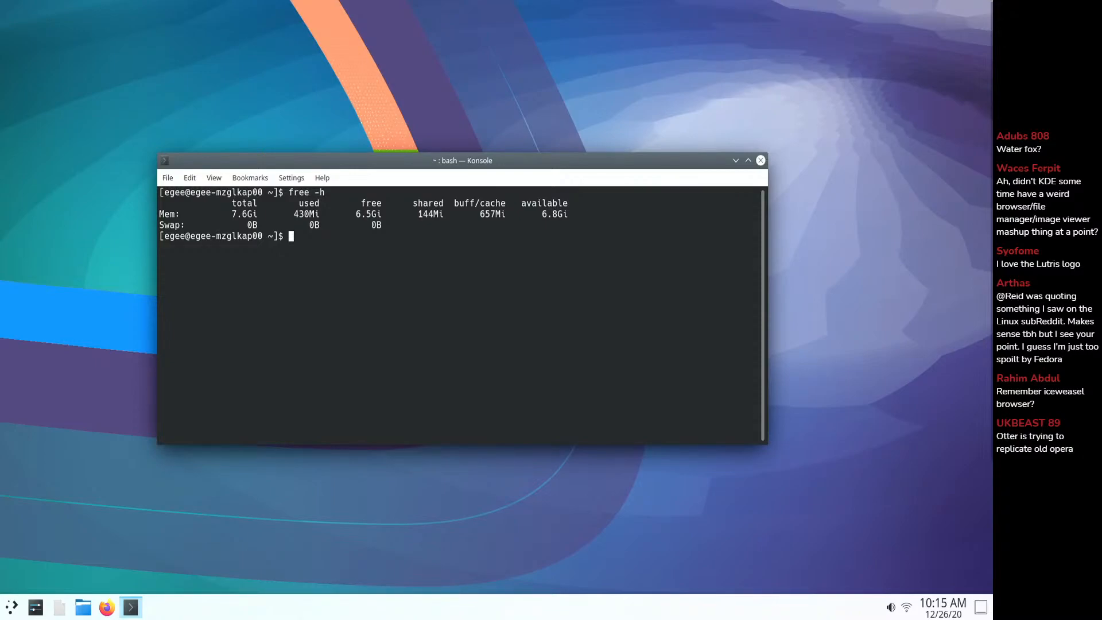
- Run df -h, showing the root filesystem at 8% of 110G used
type("df -h")
key("Return")
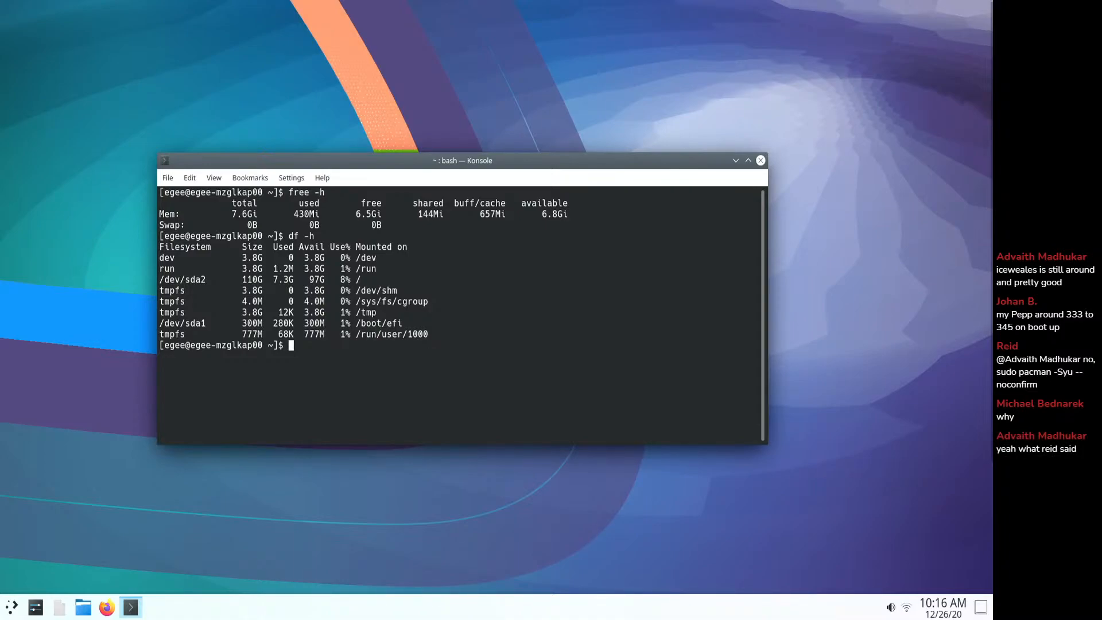
- Sync the package databases with sudo pacman -Sy
type("sudopa")
key("BackSpace")
key("BackSpace")
key("BackSpace")
key("BackSpace")
key("BackSpace")
key("BackSpace")
type("sudo pacman ")
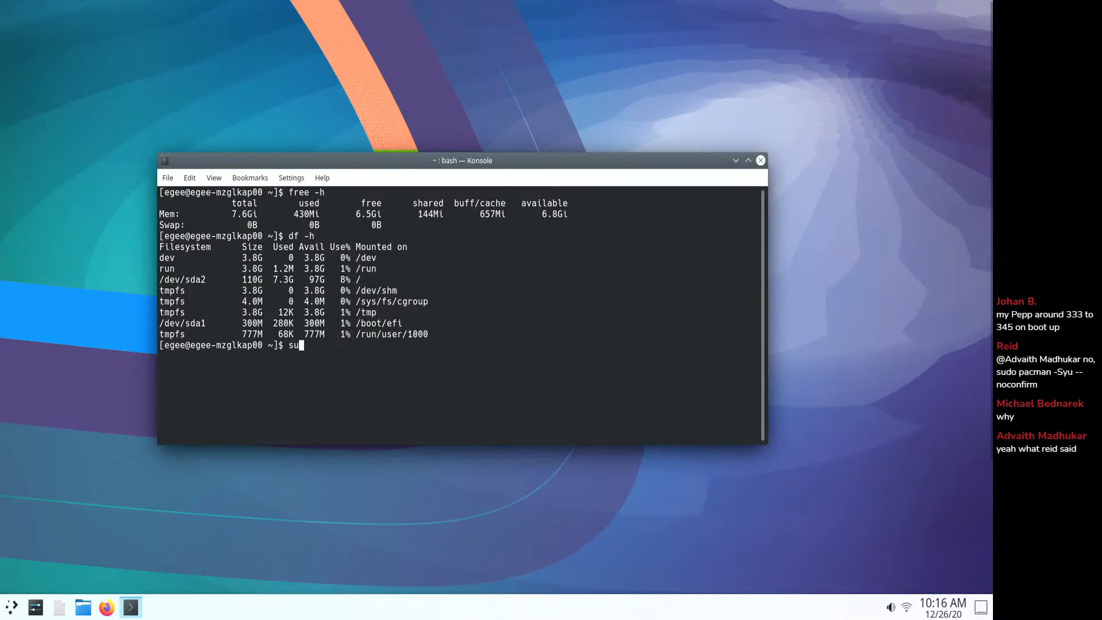
type("-Sy")
key("Return")
key("Return")
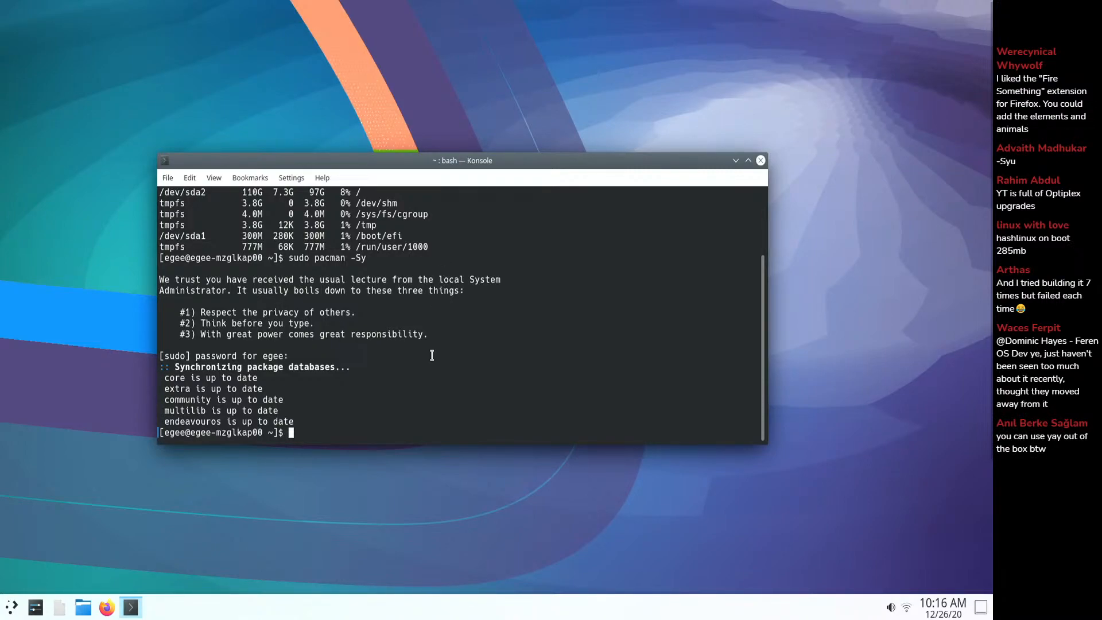
- Run yay to confirm nothing needs updating, then launch htop
type("yay")
key("Return")
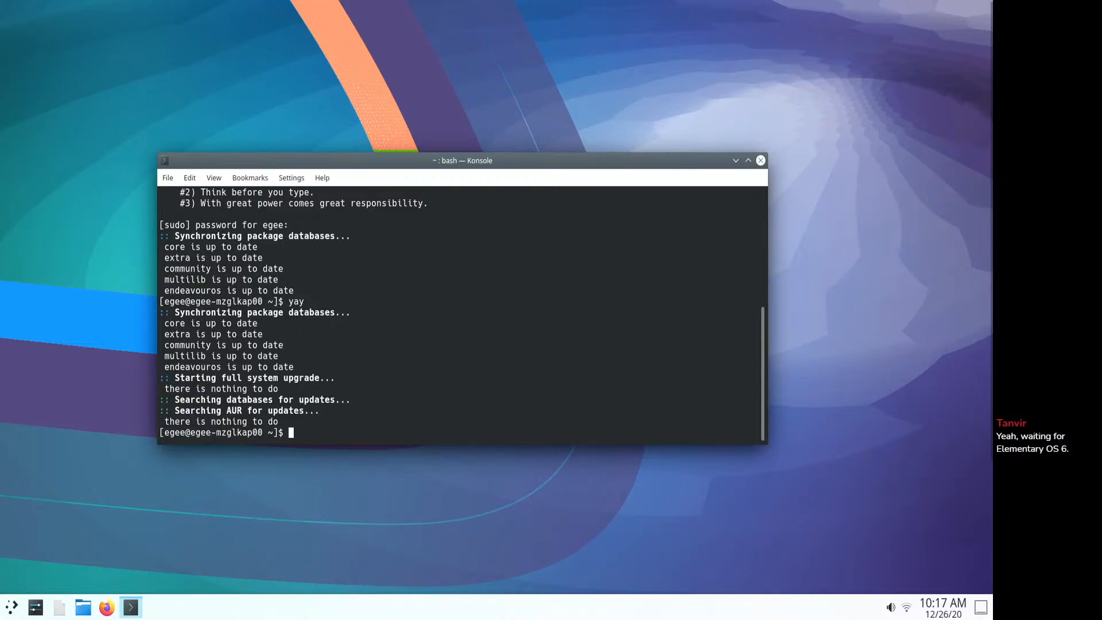
type("htop")
key("Return")
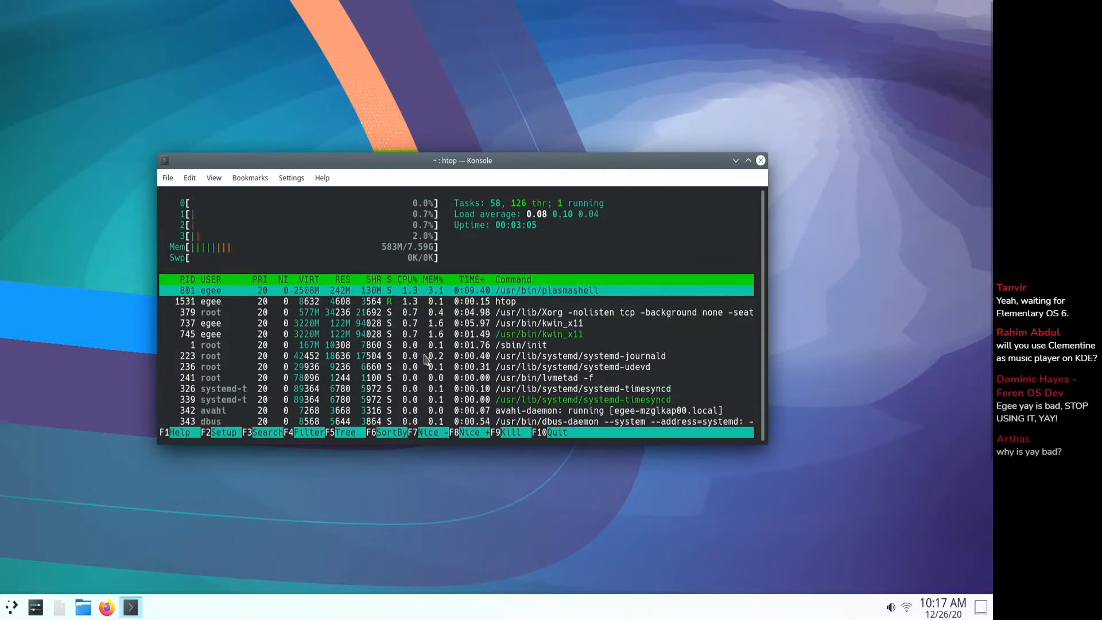
- Make the htop Konsole window taller and bring up Kickoff's Leave options
scroll(401, 353, "down", 1)
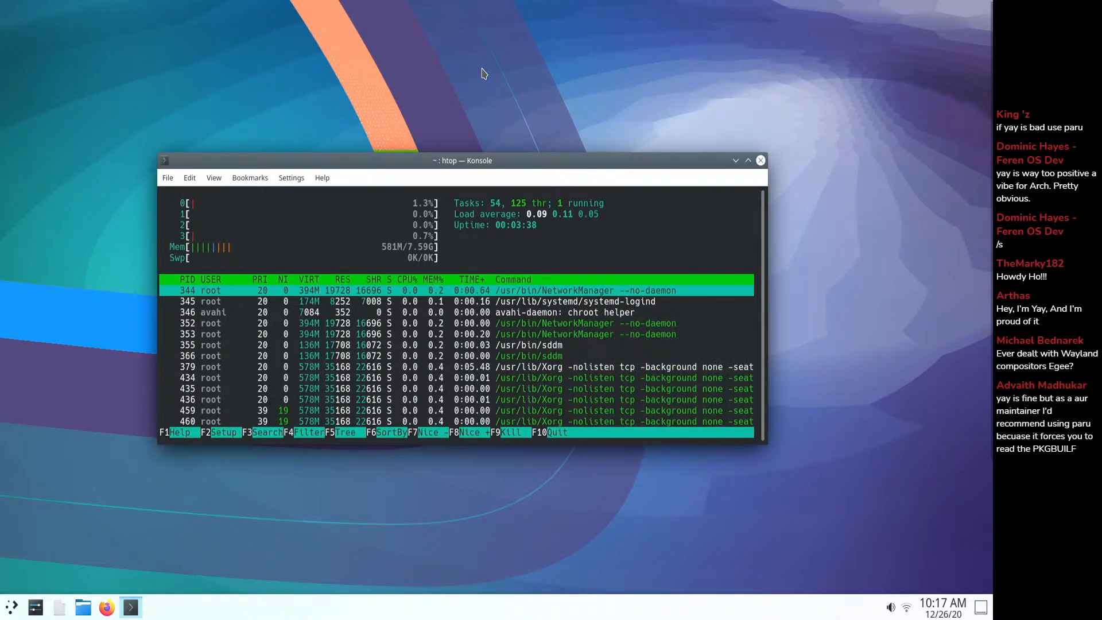
scroll(354, 219, "up", 1)
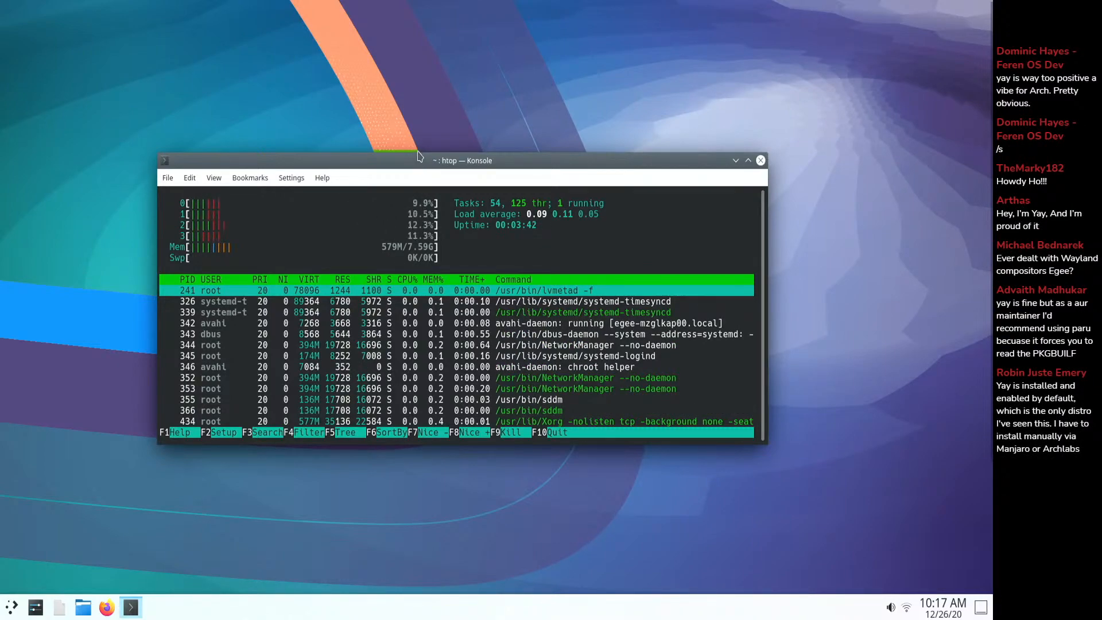
left_click_drag(419, 152, 418, 53)
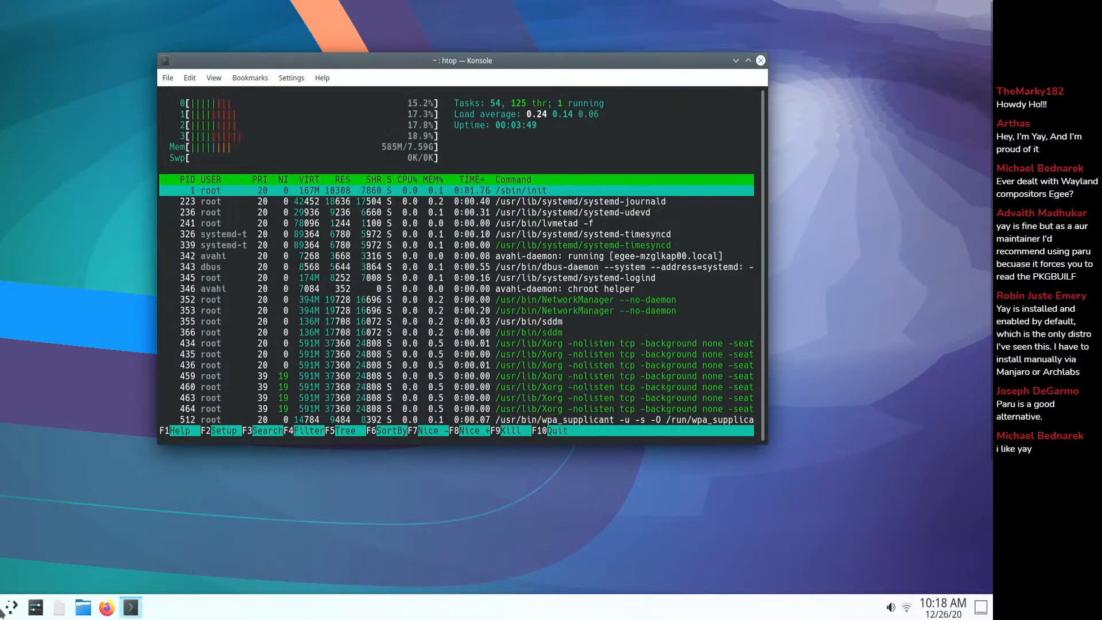
left_click(11, 607)
mouse_move(201, 570)
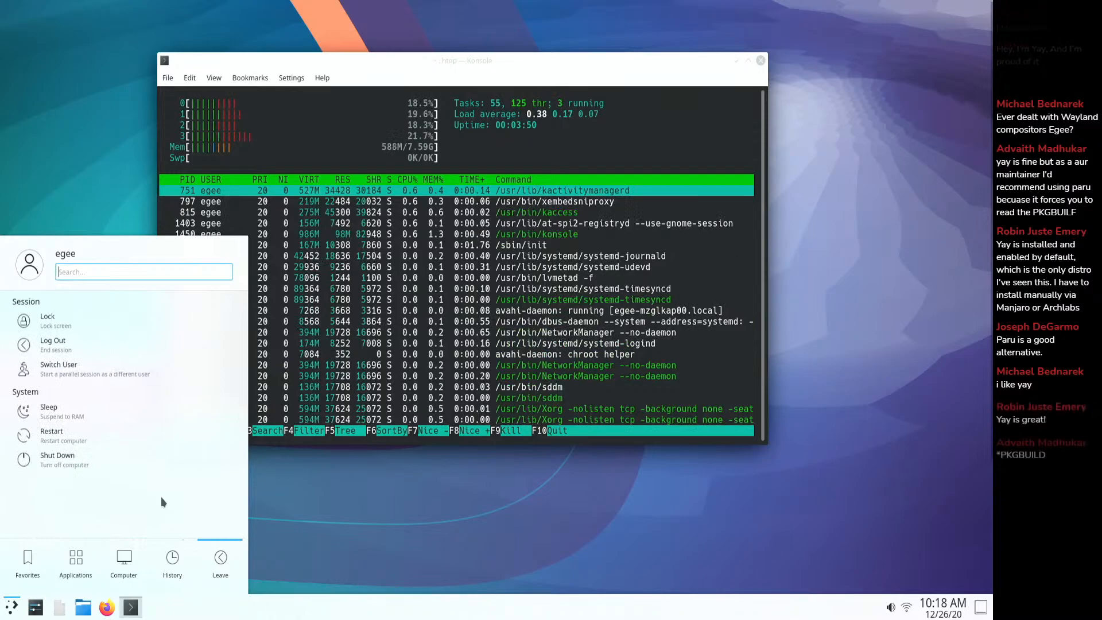
- Log out of the Plasma session and confirm
left_click(66, 345)
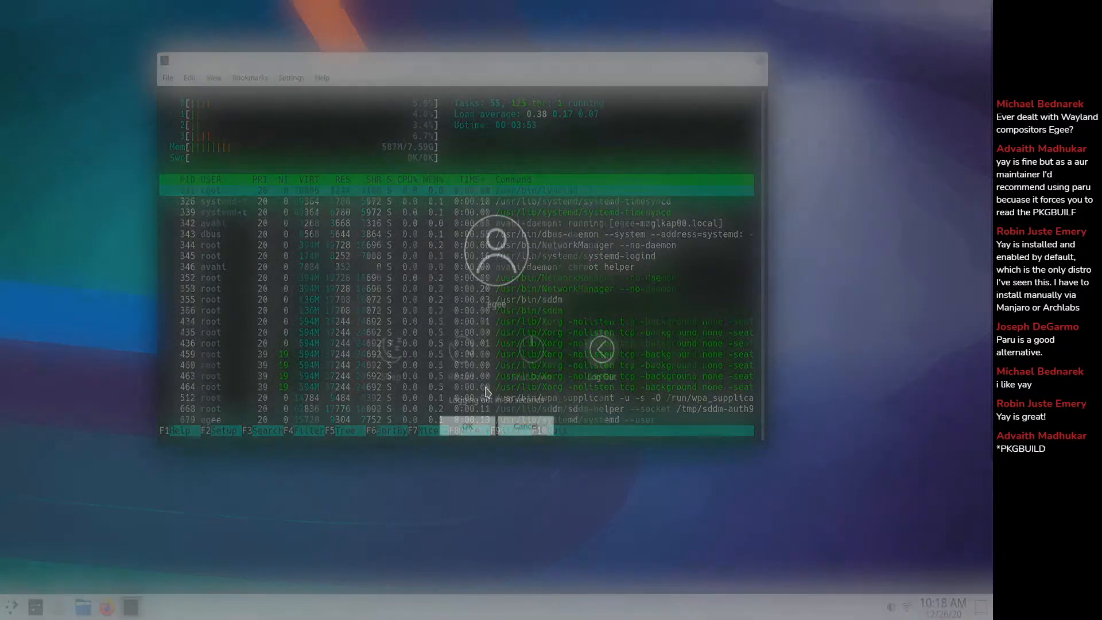
left_click(598, 353)
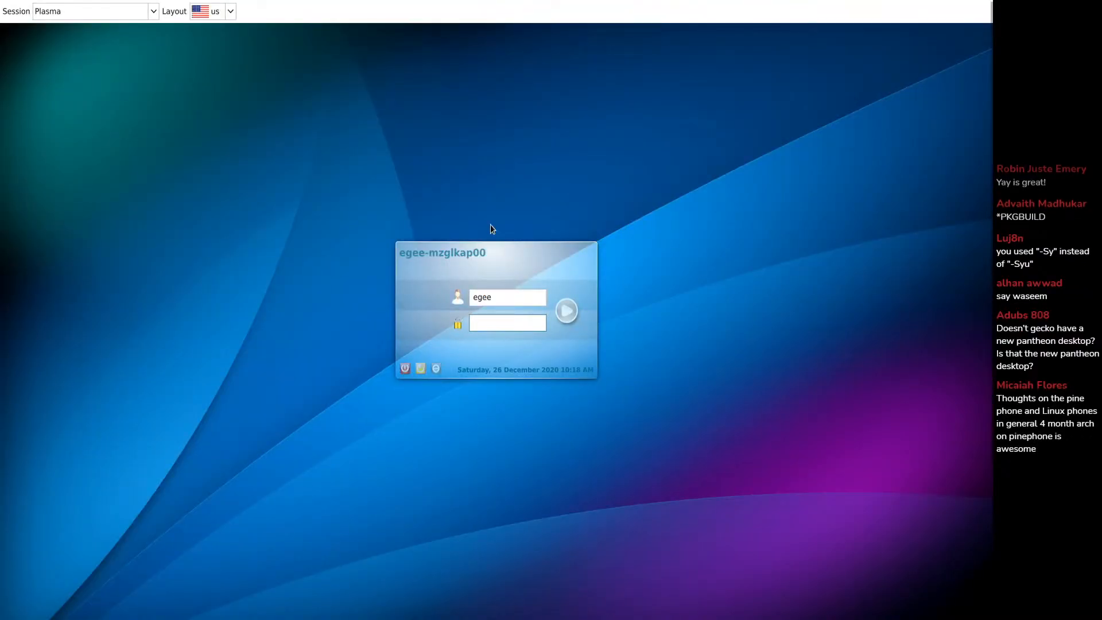
- Keep Plasma as the SDDM session and log in with the account password
left_click(139, 10)
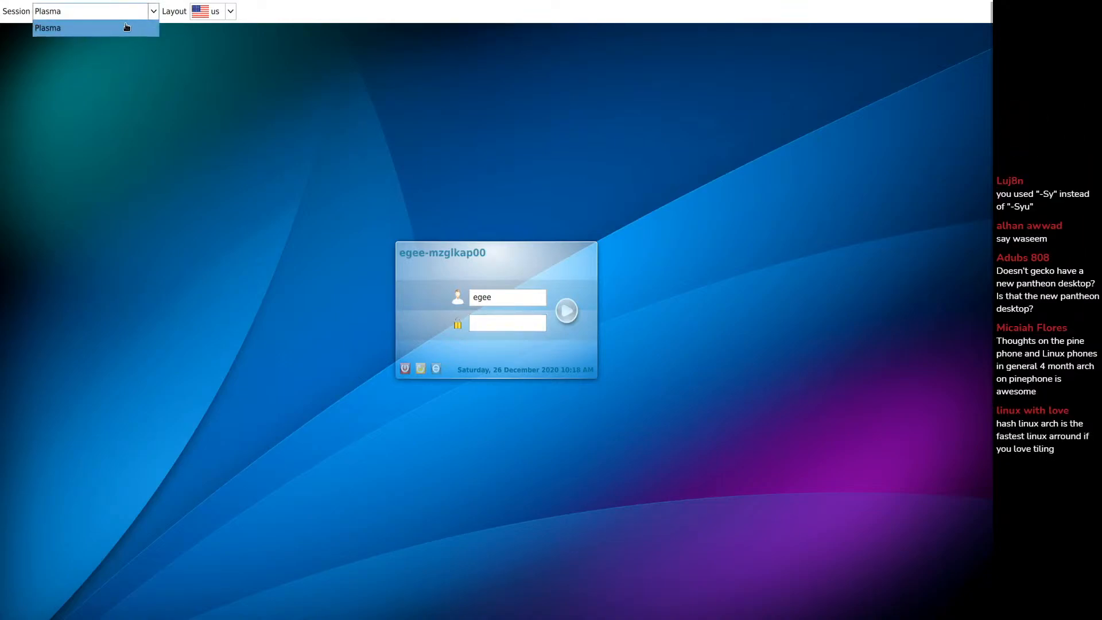
left_click(77, 35)
left_click(497, 322)
type("••••")
key("Return")
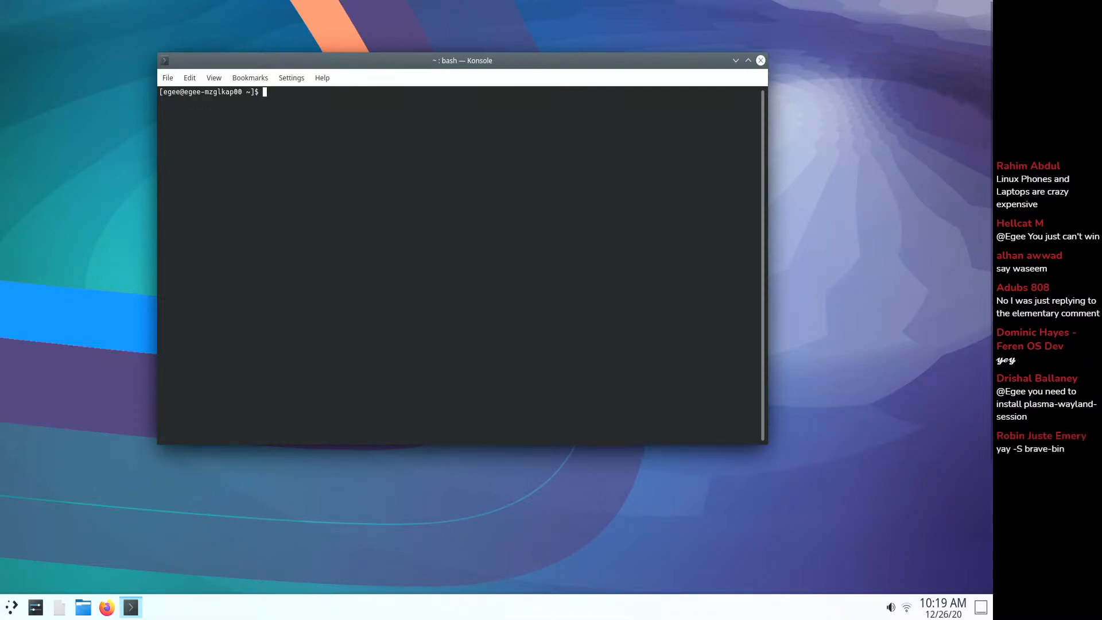
- Launch Firefox, then run neofetch in Konsole and enlarge the terminal font with Ctrl++
left_click(107, 607)
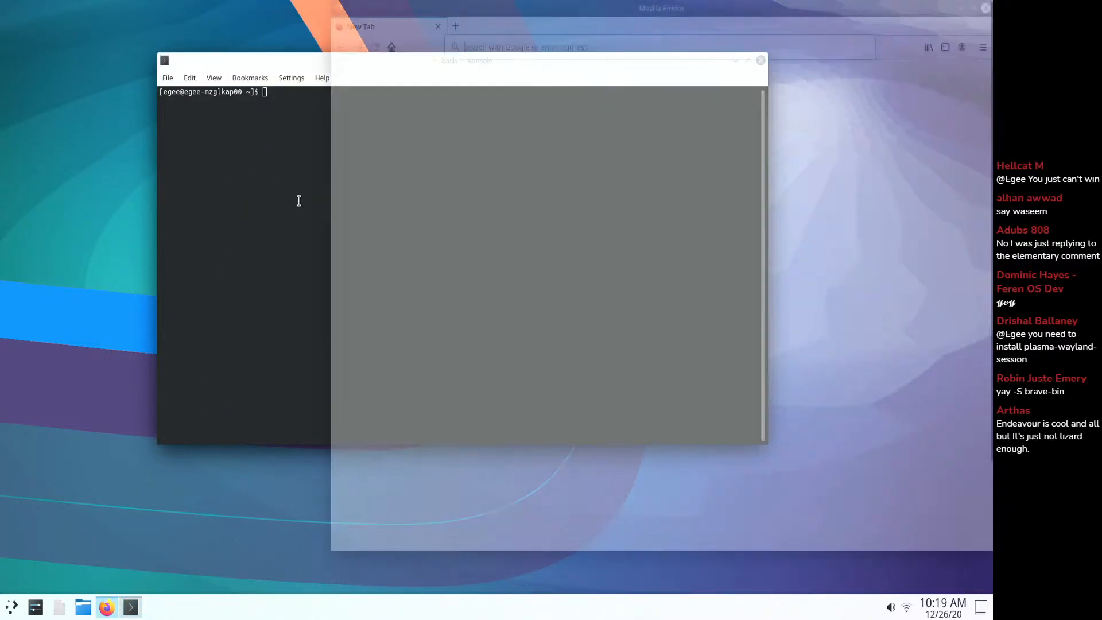
left_click(283, 196)
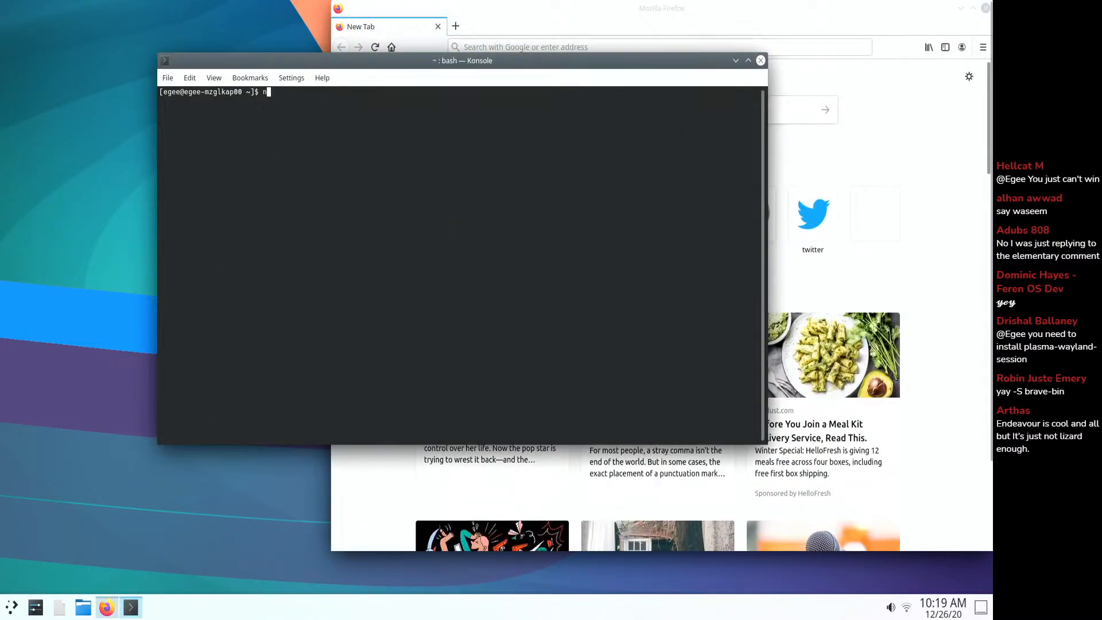
type("neofetch")
key("Return")
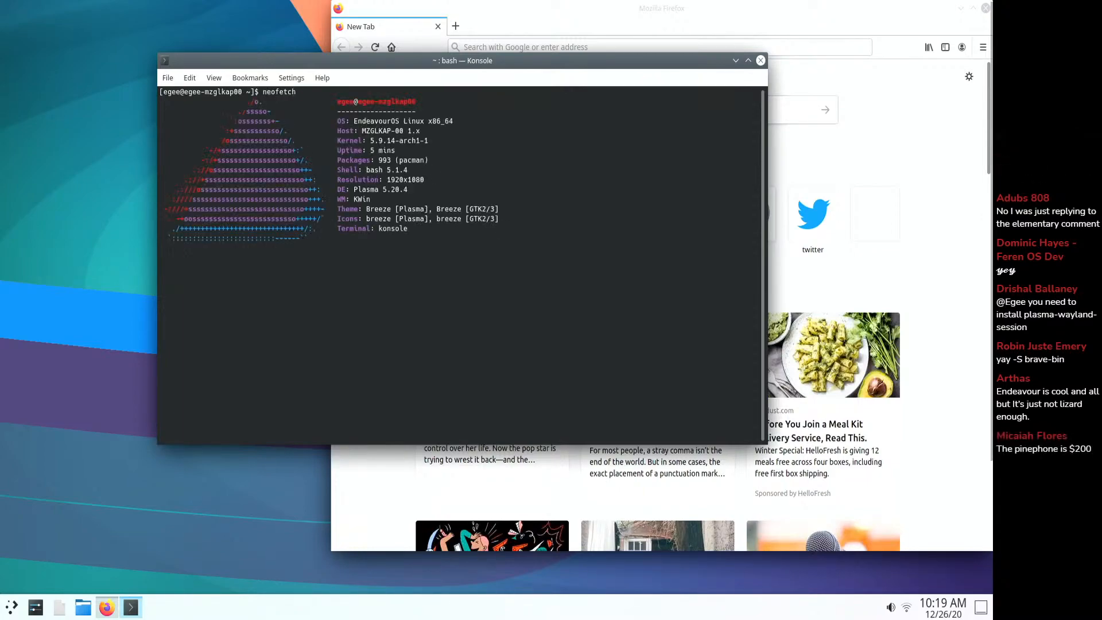
key("ctrl+plus")
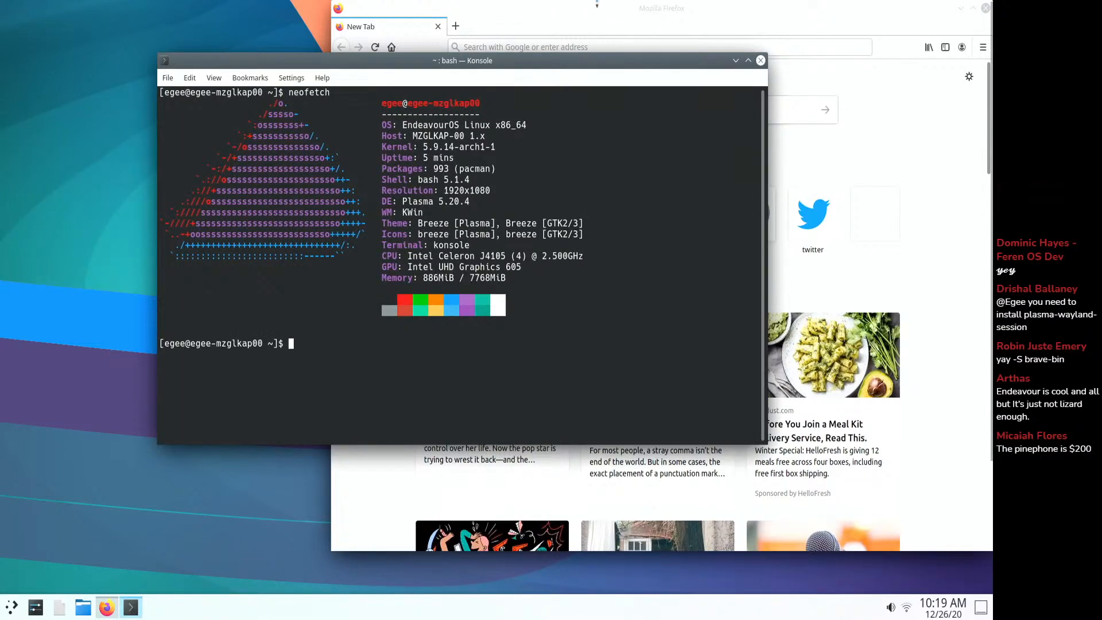
left_click(571, 24)
left_click(561, 47)
- Search geckolinux, open geckolinux.github.io, and start downloading the Rolling Pantheon edition ISO
type("geckolinux")
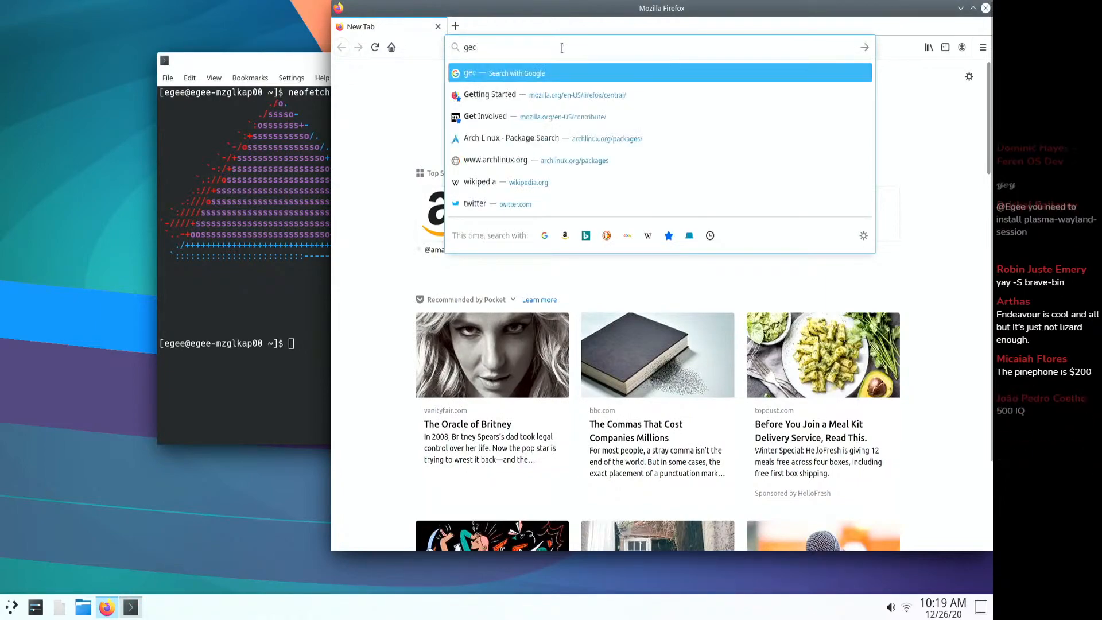
key("Return")
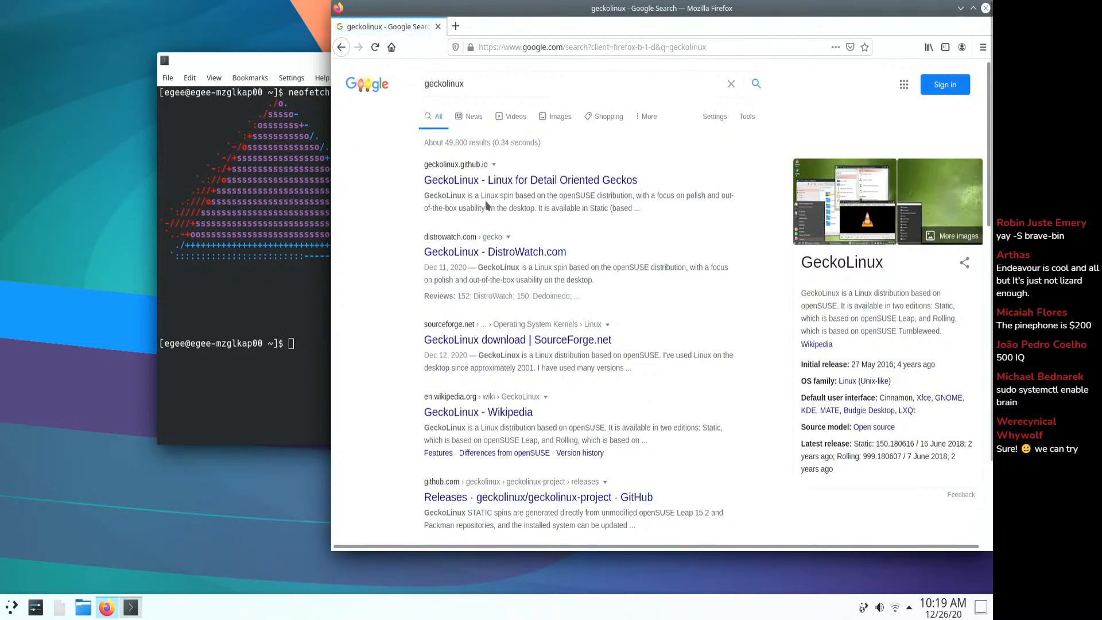
left_click(475, 181)
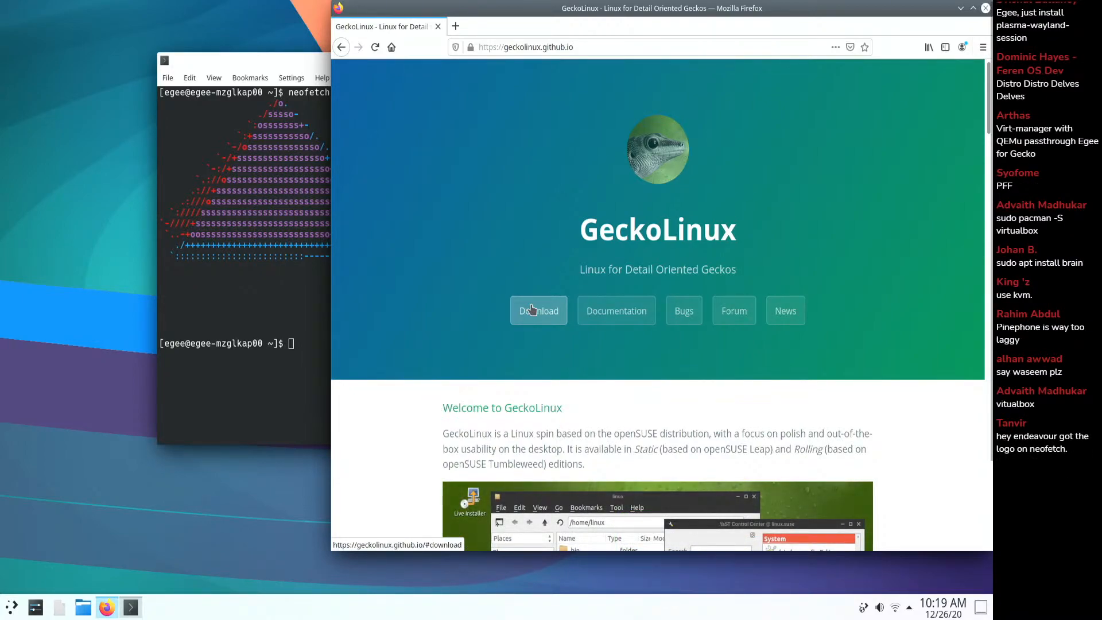
left_click(532, 310)
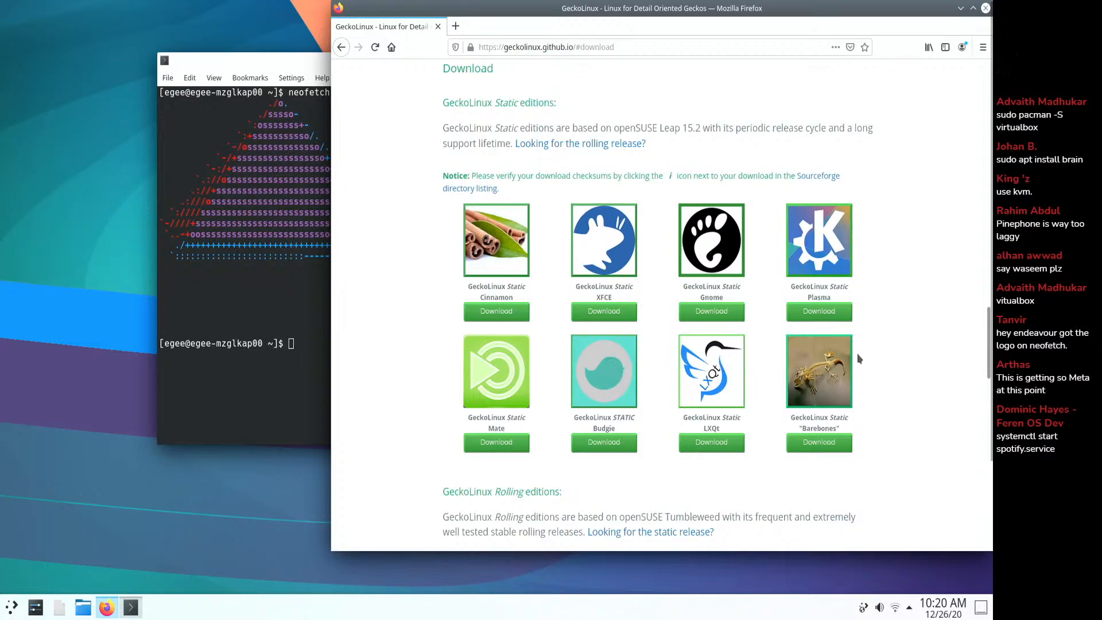
scroll(870, 367, "down", 10)
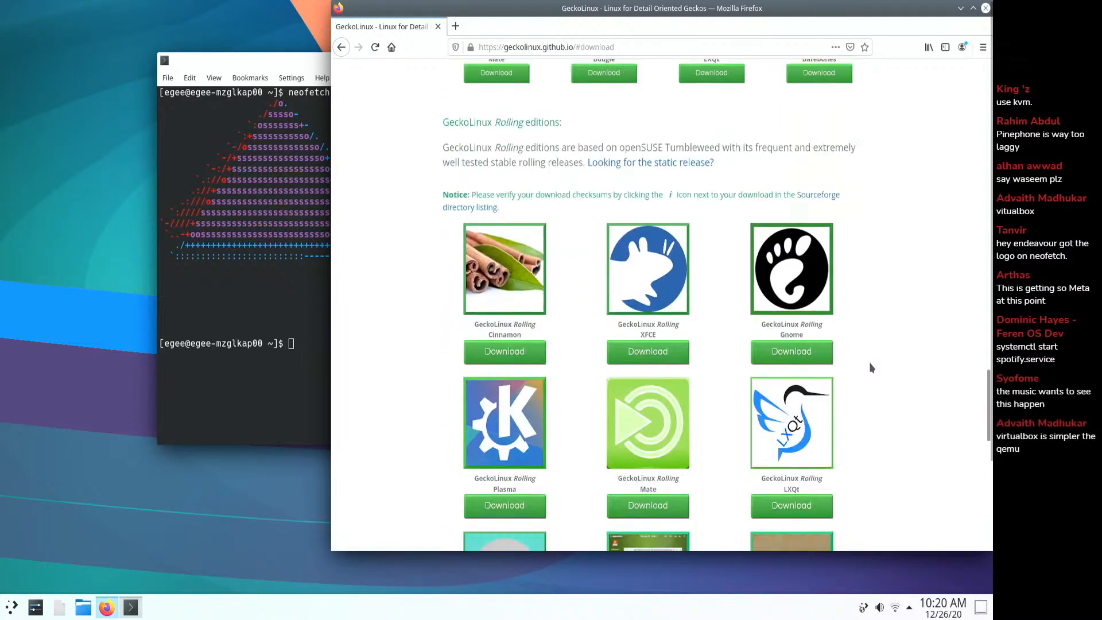
scroll(775, 368, "up", 1)
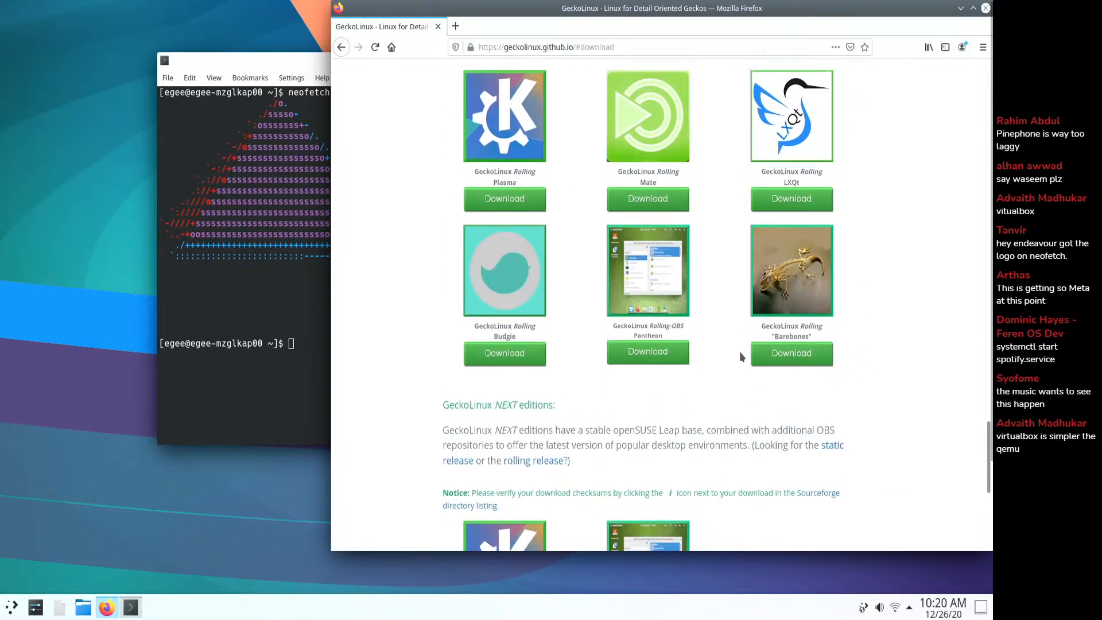
left_click(667, 376)
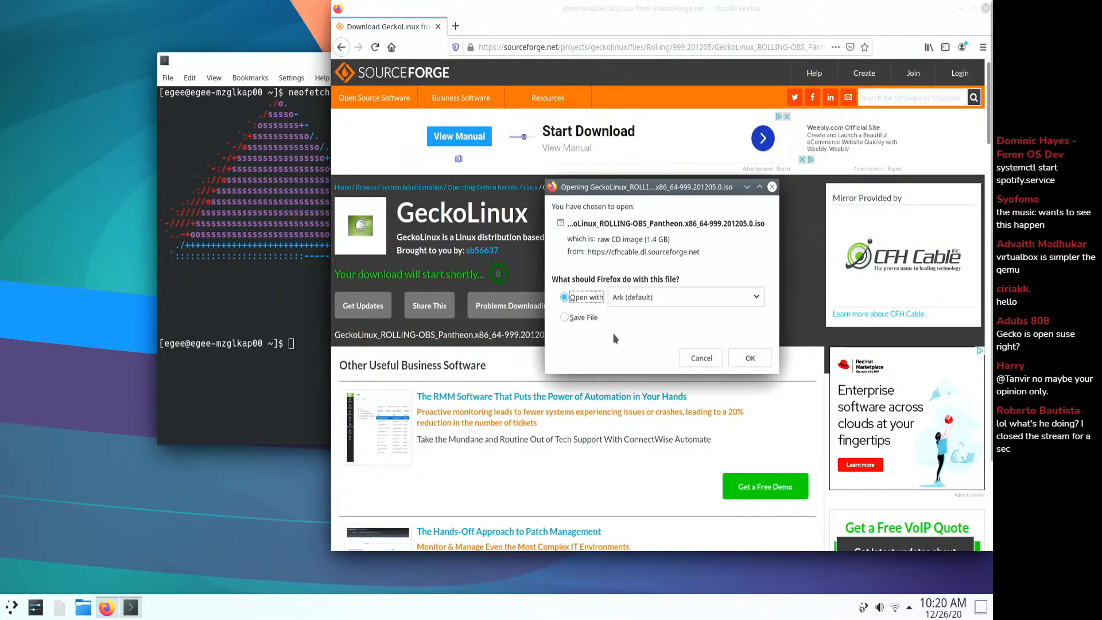
- Save the GeckoLinux Rolling Pantheon ISO and check its progress in the Downloads panel
left_click(608, 318)
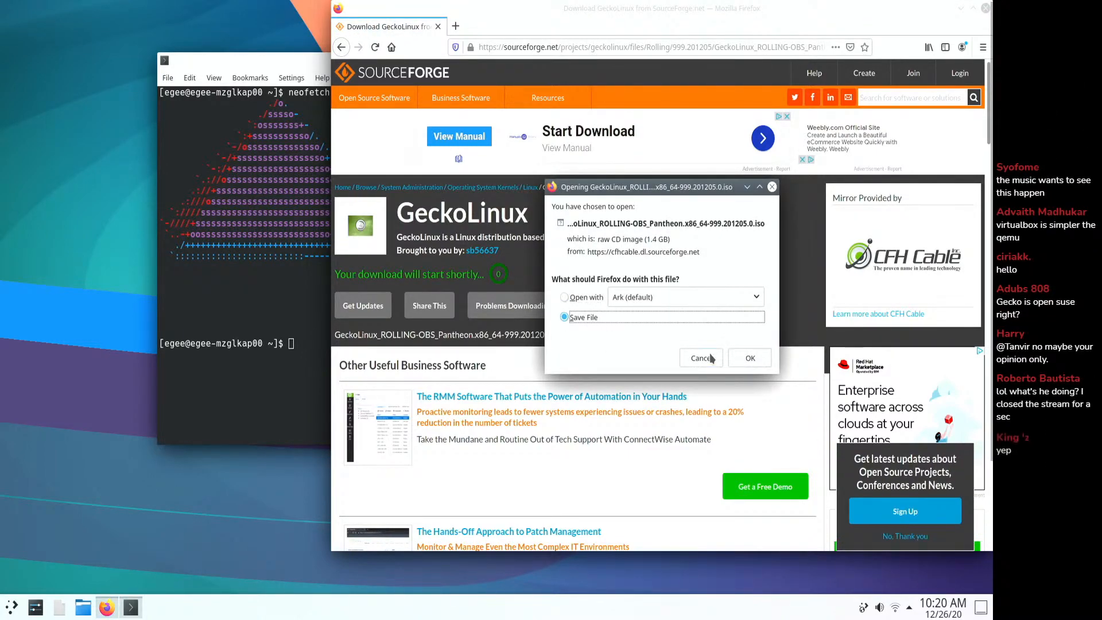
left_click(740, 359)
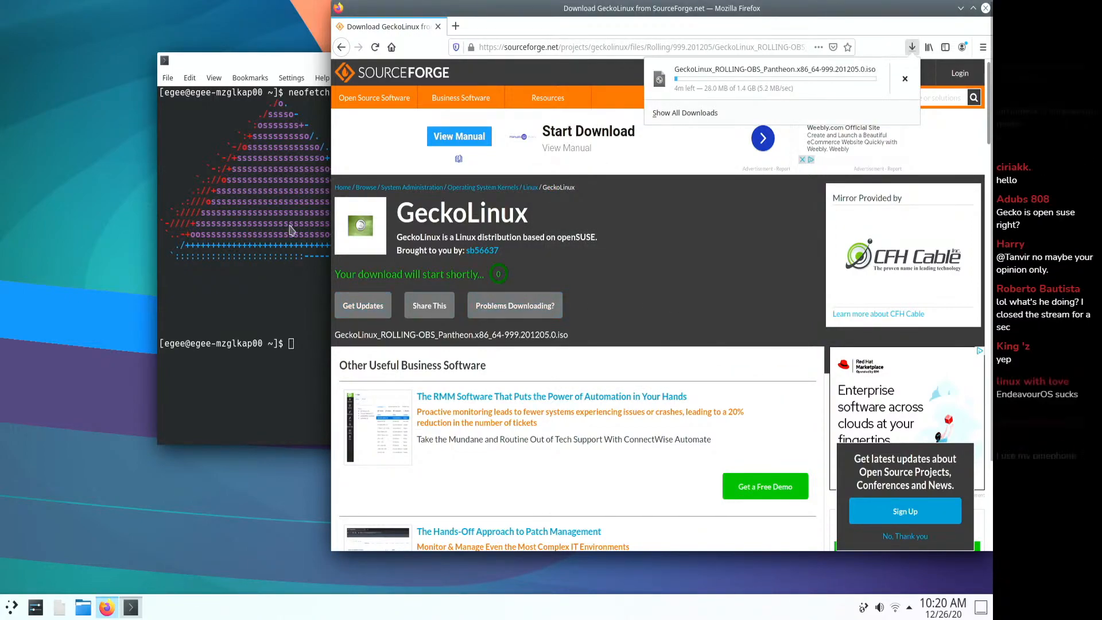
left_click(279, 64)
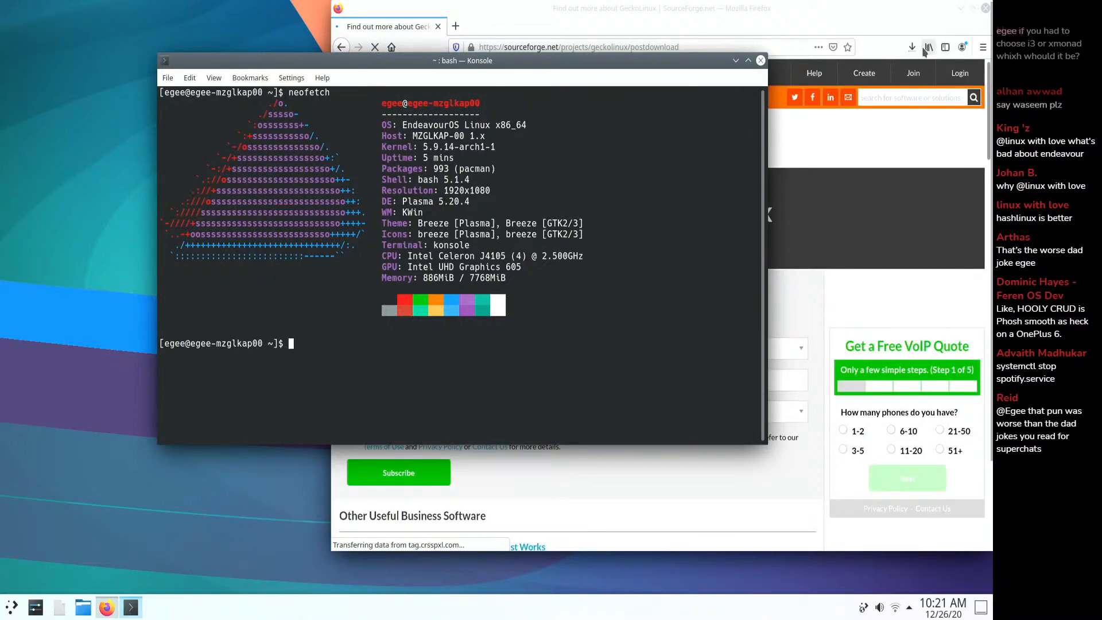
left_click(780, 99)
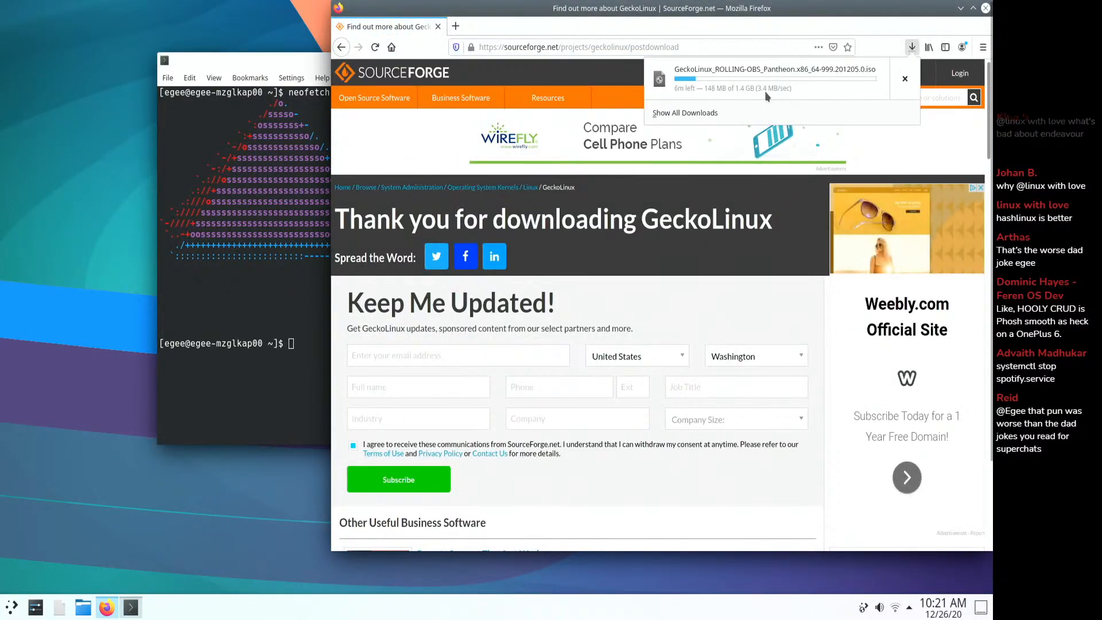
left_click(247, 68)
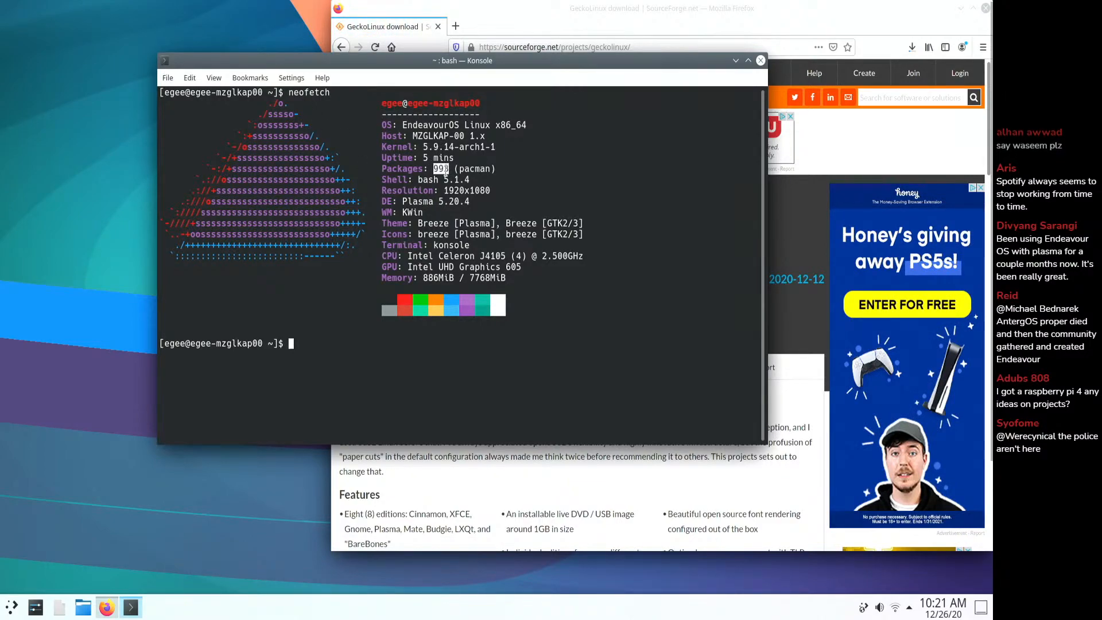
- Open and dismiss Konsole's context menu, then select and deselect the CPU and GPU output lines
right_click(505, 168)
left_click(452, 183)
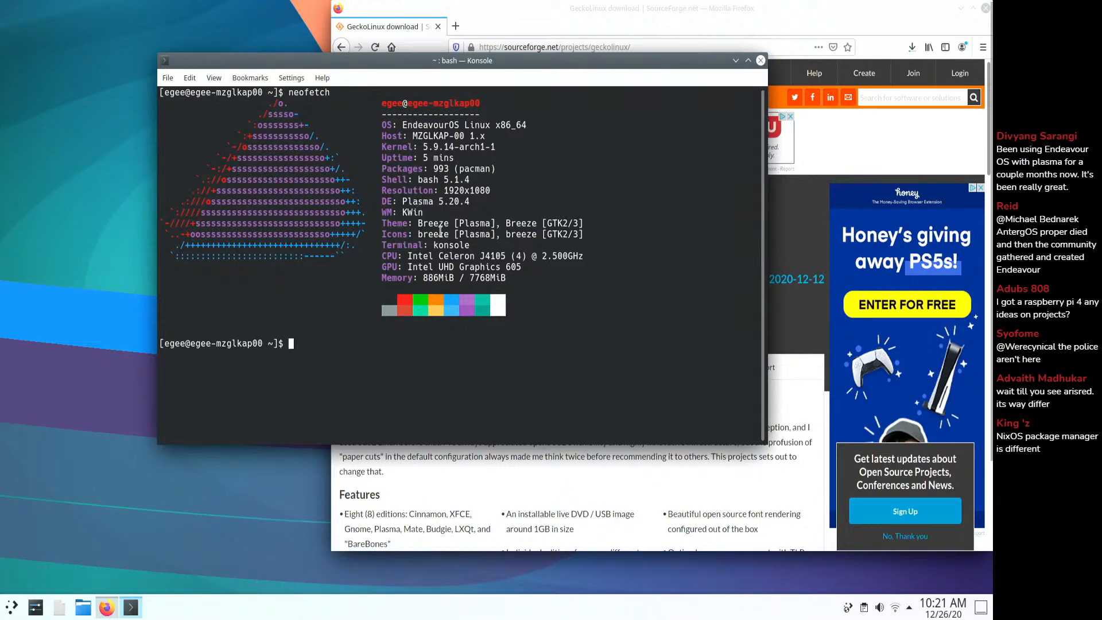
left_click_drag(526, 269, 383, 259)
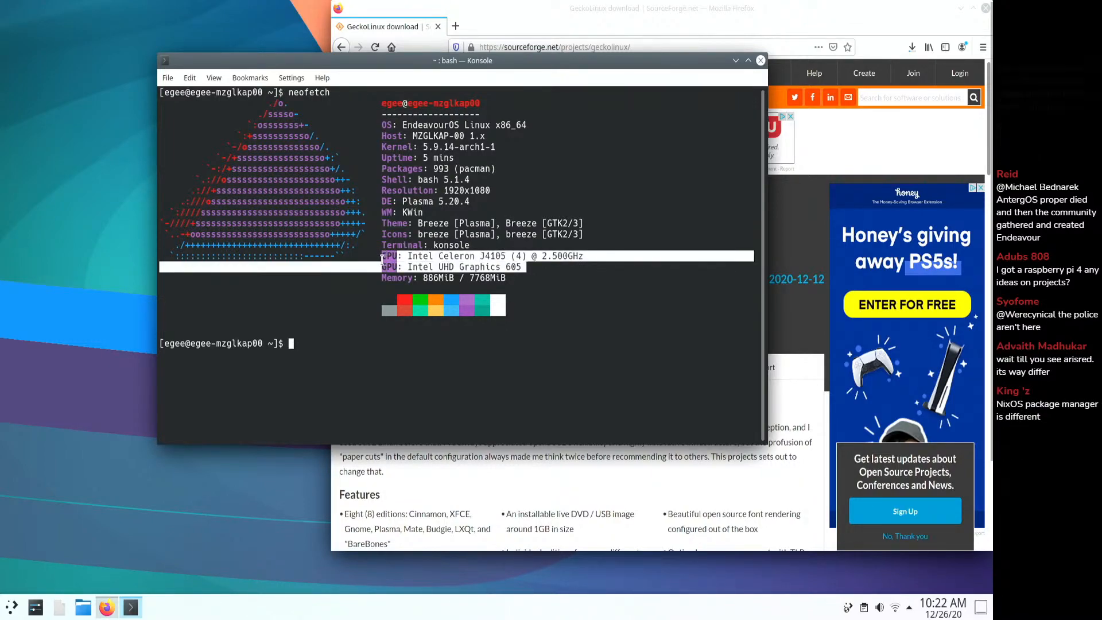
left_click(509, 278)
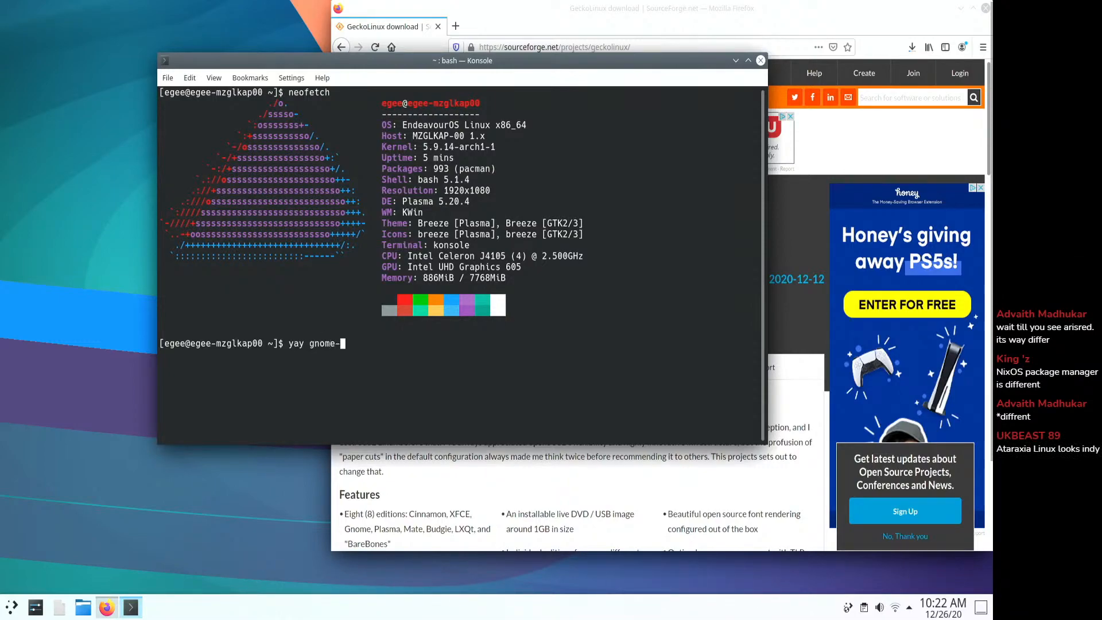
- Run yay gnome-boxes, pick community package 1, and confirm installing all 30 packages
type("es")
key("Return")
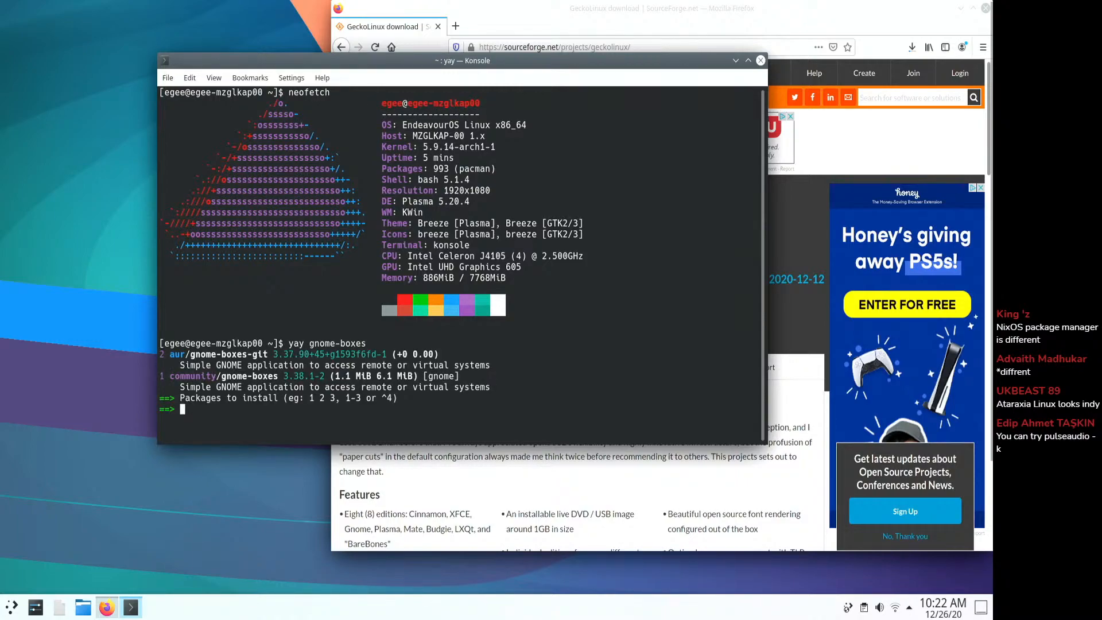
type("1")
key("Return")
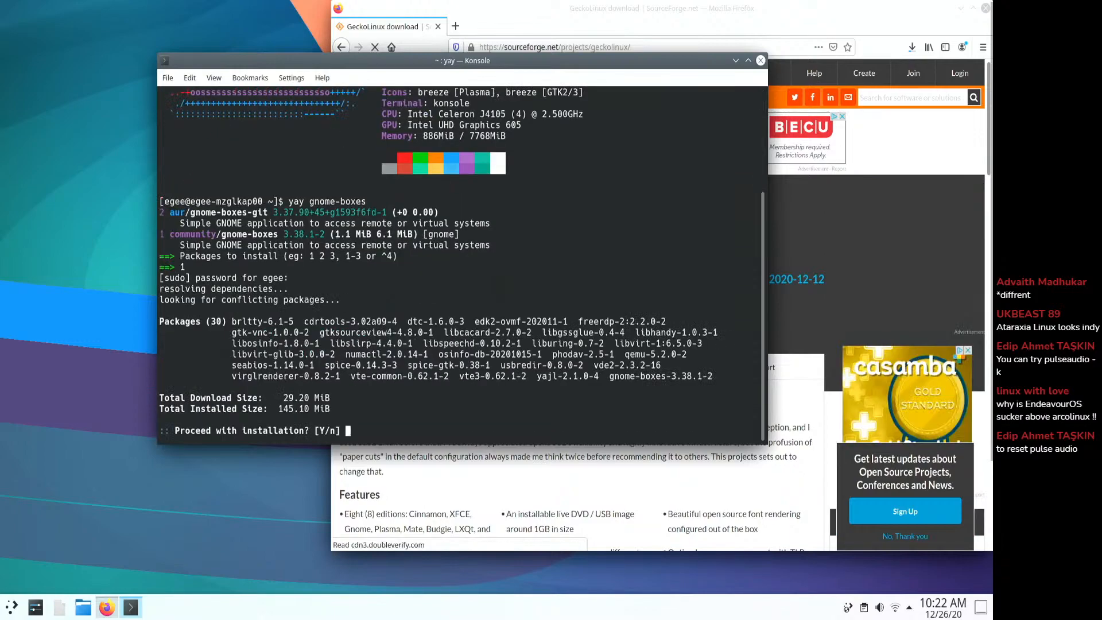
type("y")
key("Return")
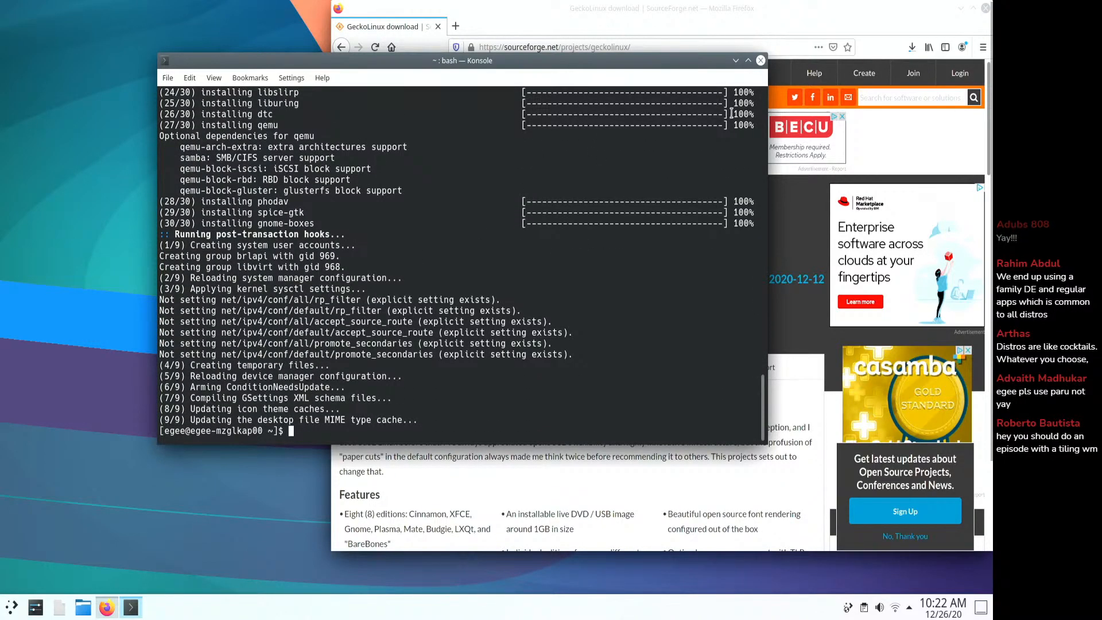
- Scroll through the gnome-boxes install output in Konsole, switching between the terminal and Firefox
left_click(832, 26)
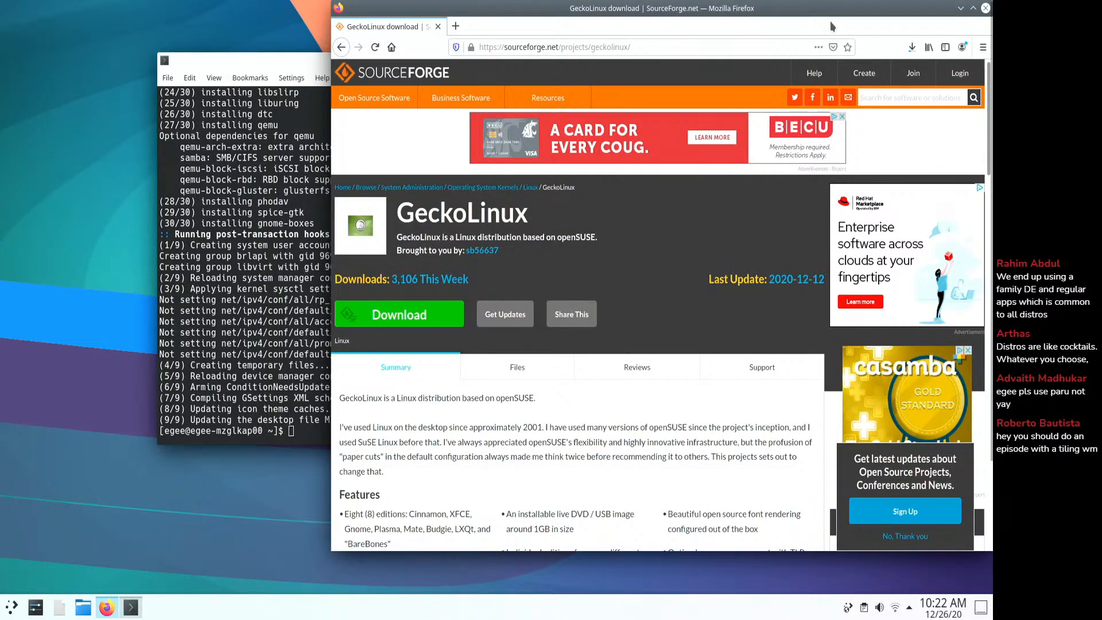
left_click(308, 339)
scroll(308, 339, "up", 7)
scroll(308, 338, "down", 4)
scroll(222, 322, "up", 20)
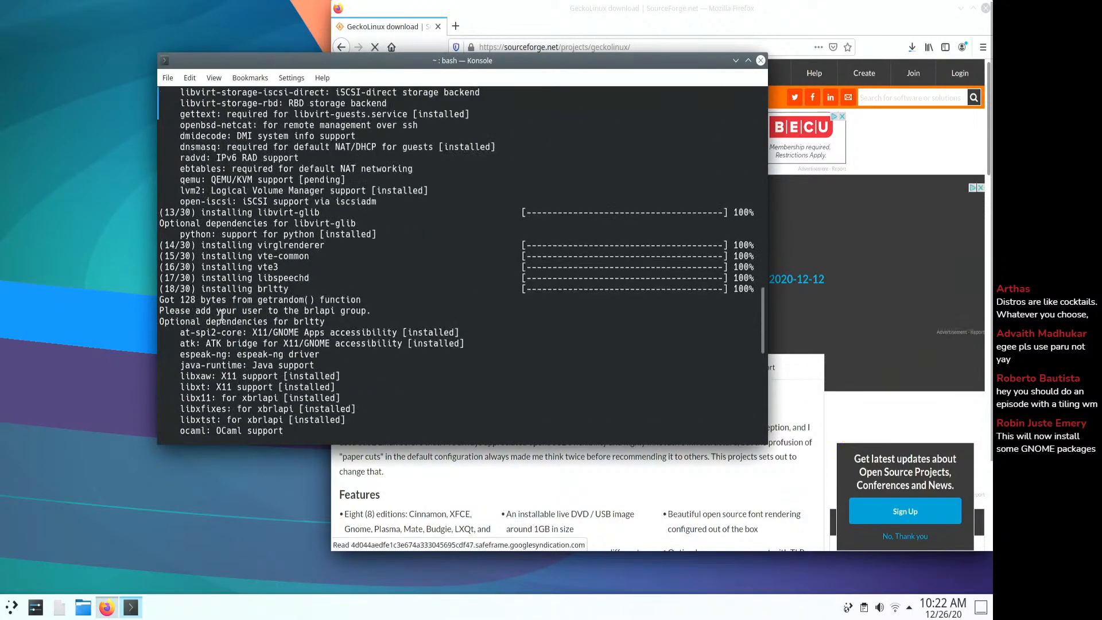
scroll(222, 322, "up", 7)
scroll(205, 201, "down", 5)
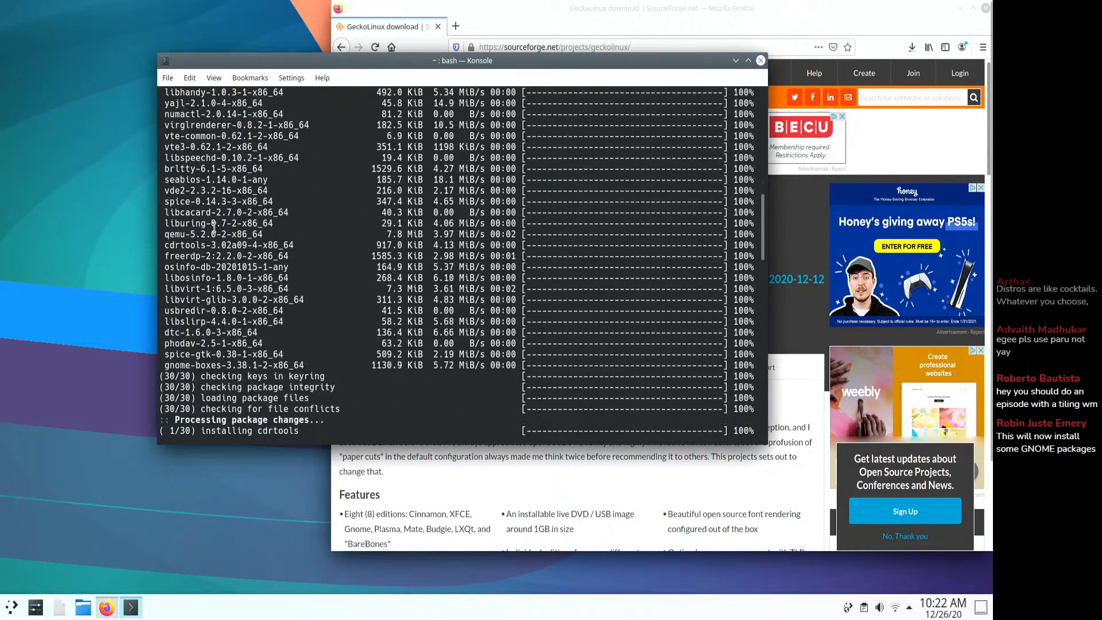
scroll(205, 201, "up", 7)
scroll(210, 251, "down", 4)
scroll(208, 250, "down", 1)
scroll(230, 268, "up", 5)
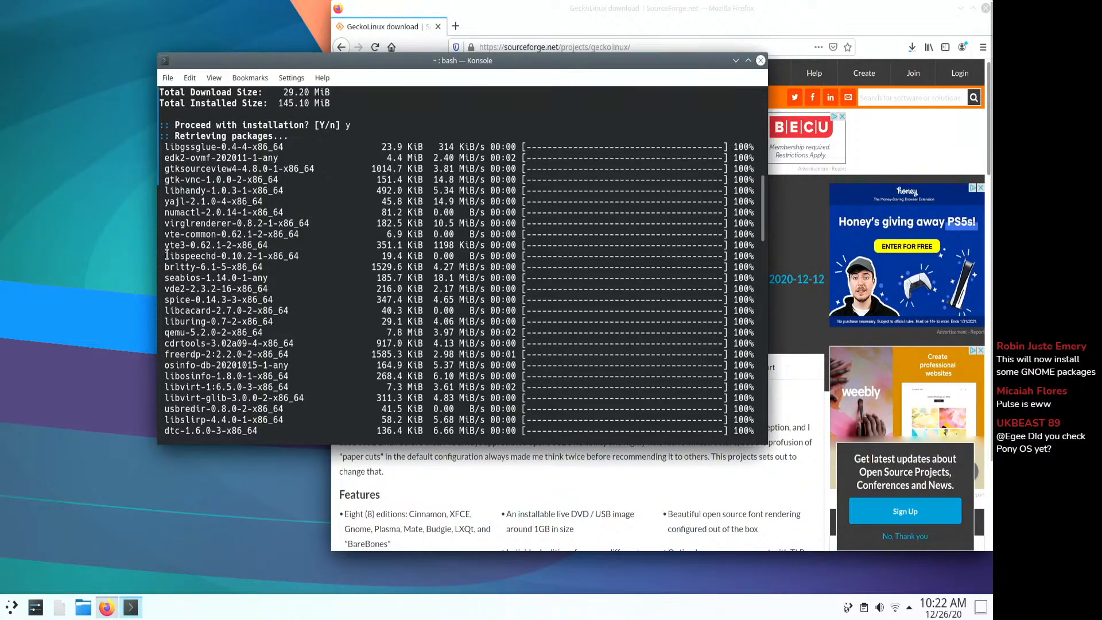
scroll(201, 207, "down", 1)
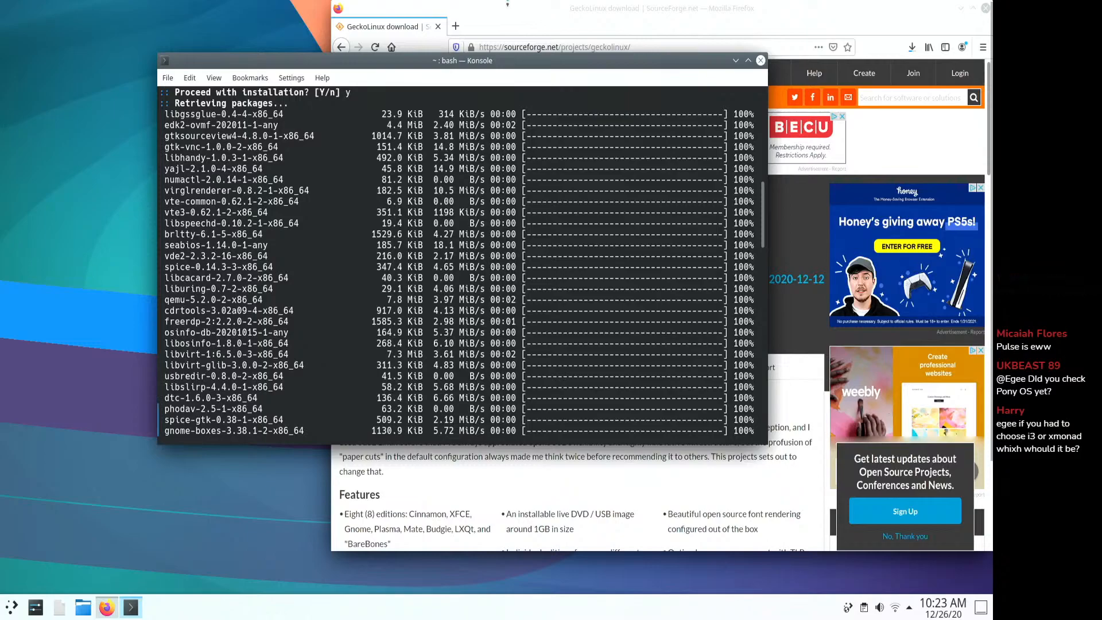
left_click(498, 17)
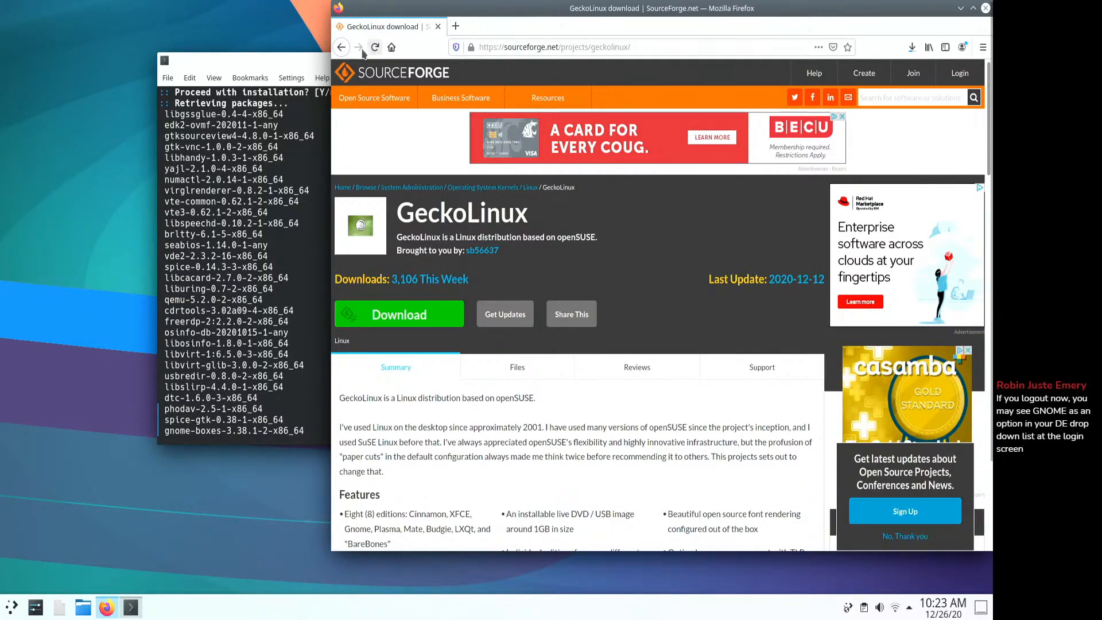
- Clear the terminal, read the sudo dmesg kernel log in a maximized Konsole, then exit
left_click(271, 190)
type("clear")
key("Return")
type("sudo dmesg")
key("Return")
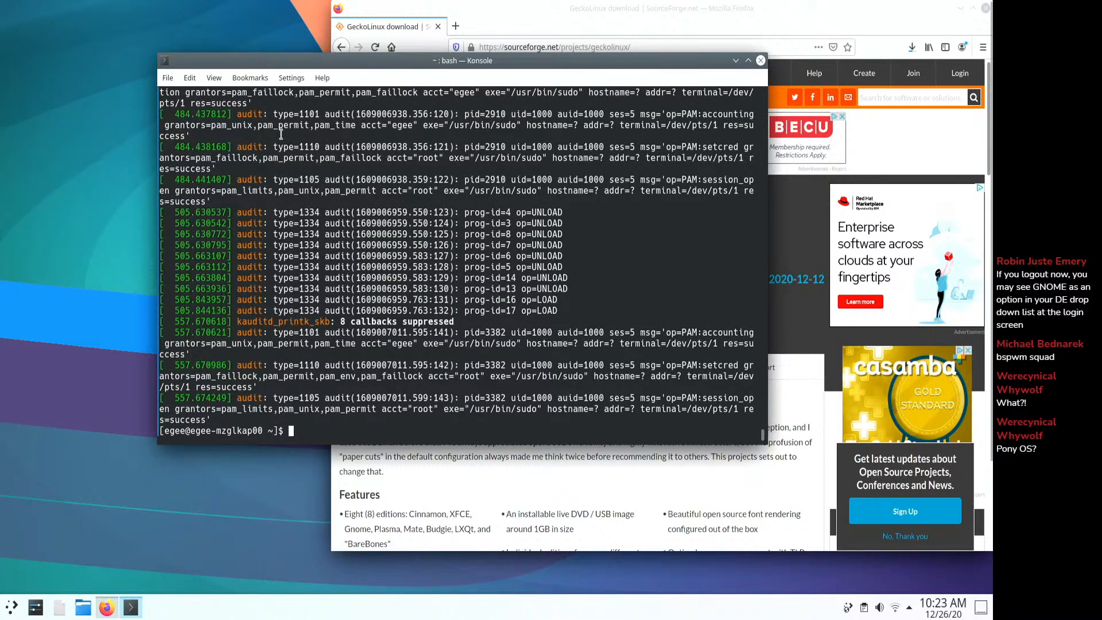
double_click(346, 62)
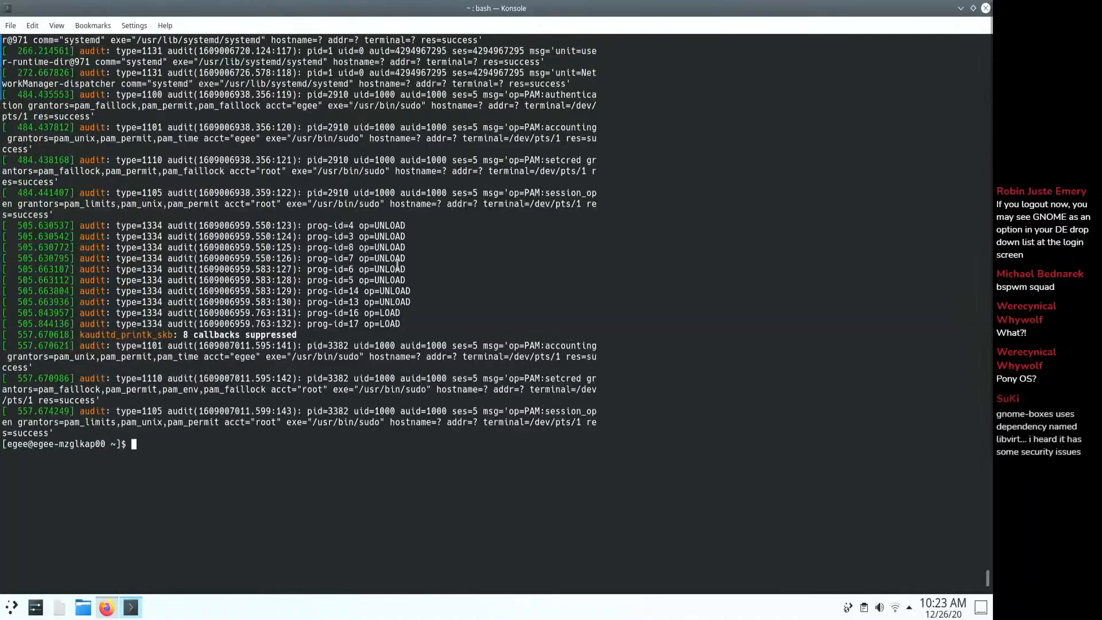
scroll(398, 264, "up", 20)
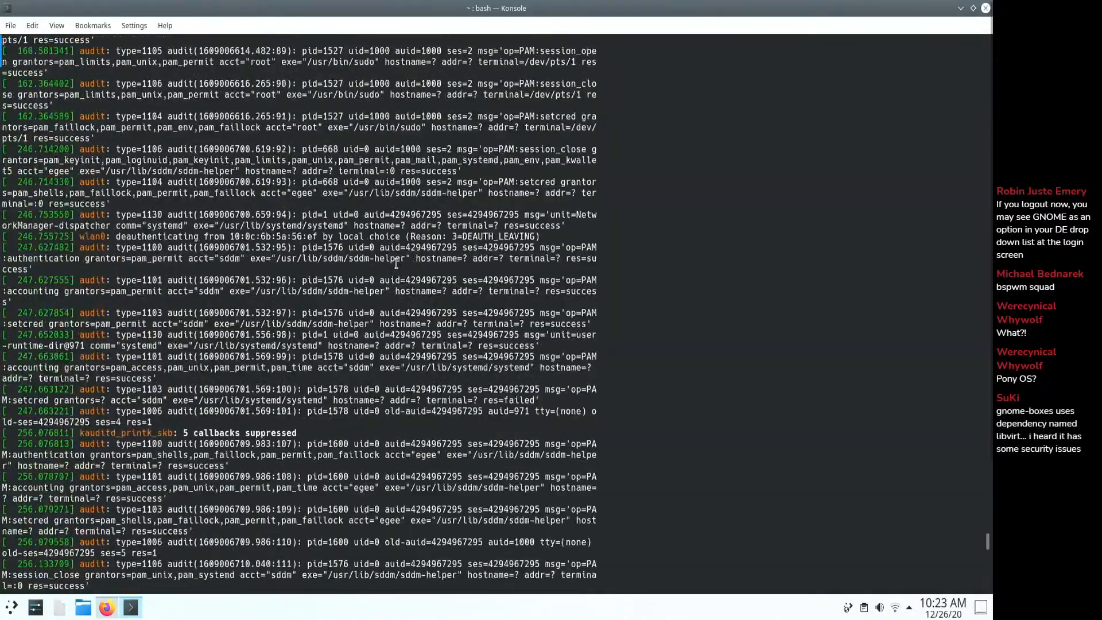
scroll(396, 264, "down", 16)
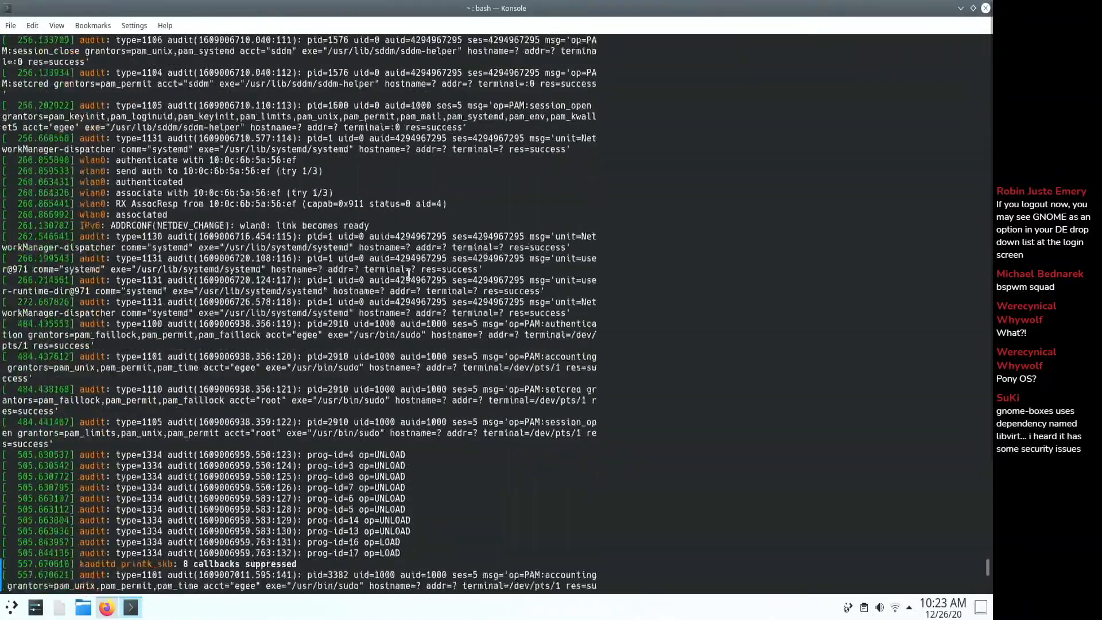
type("exit")
key("Return")
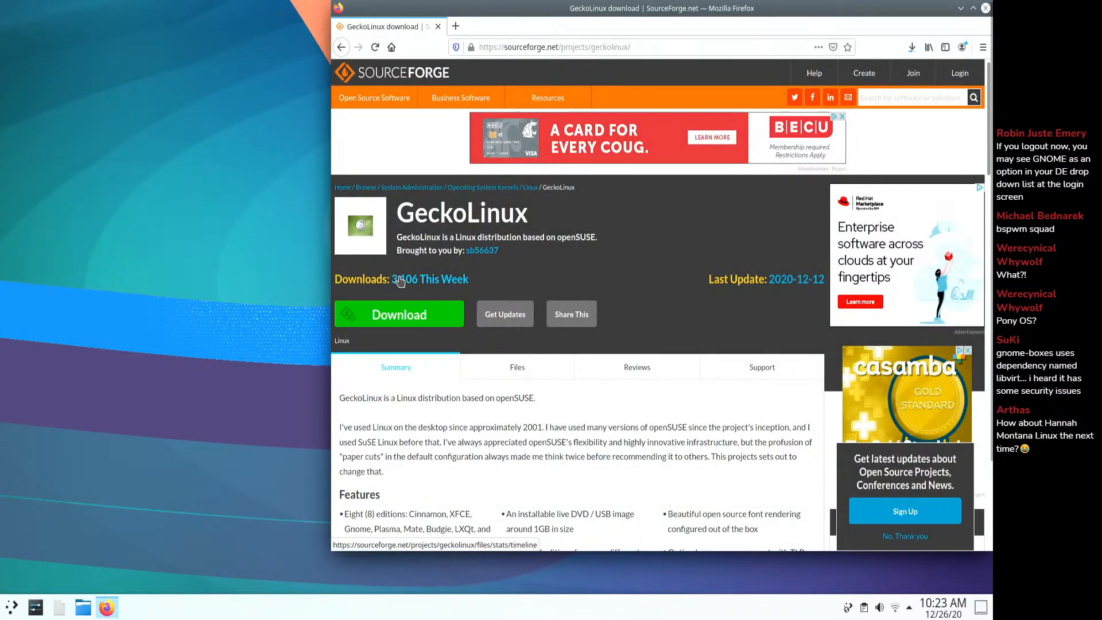
- Launch the KSysGuard system monitor by searching 'mon' in the application launcher
key("super")
type("mon")
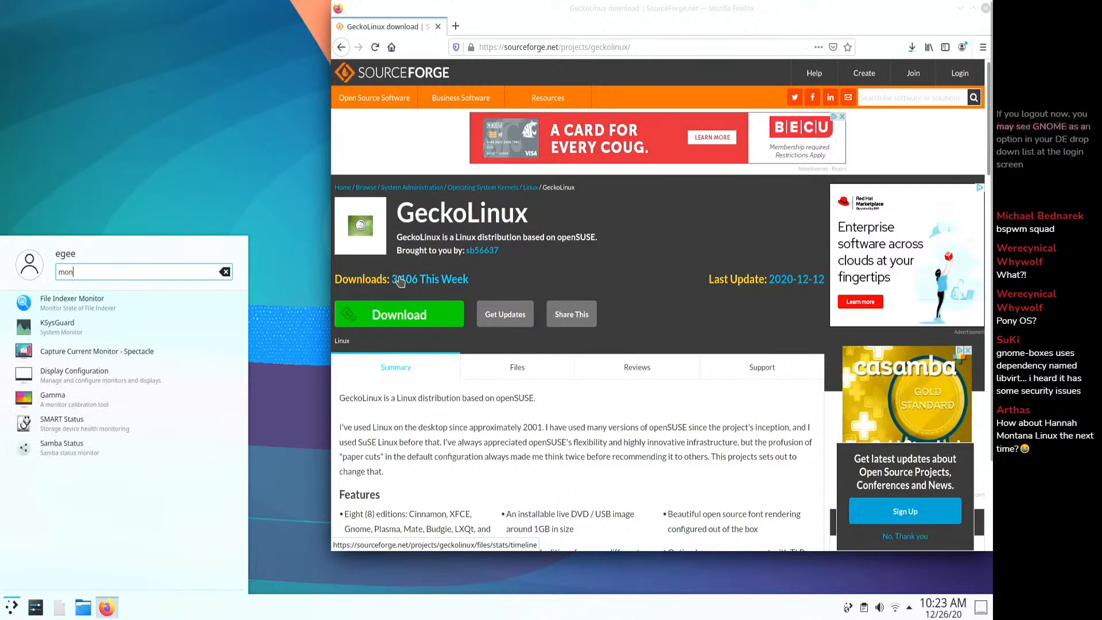
key("Down")
key("Return")
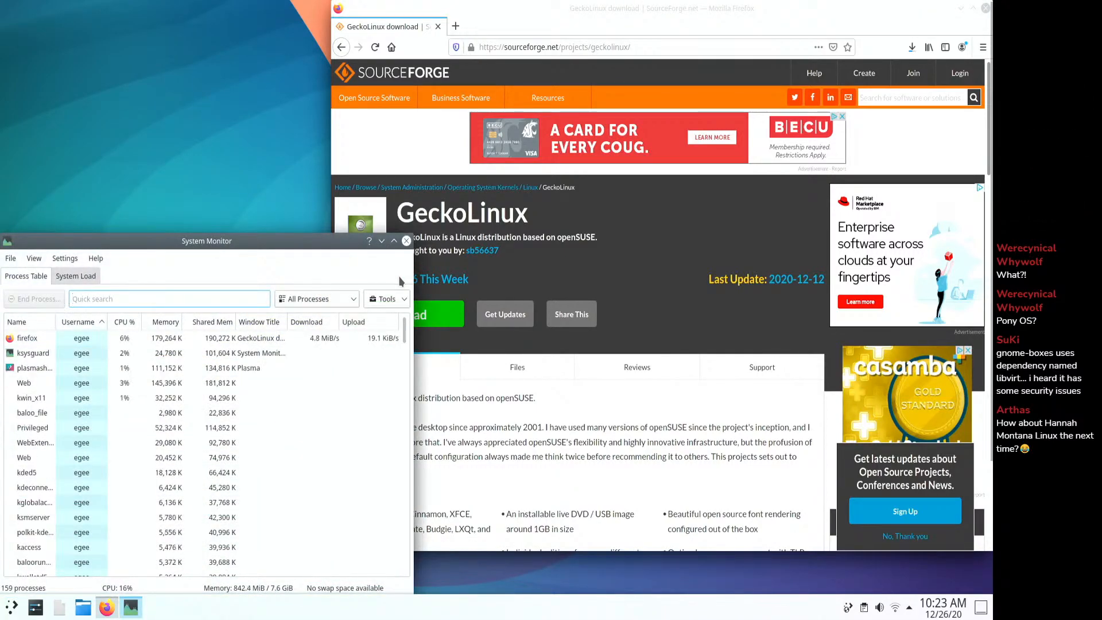
- Search Google for 'pony os' from Firefox's address bar
left_click(516, 47)
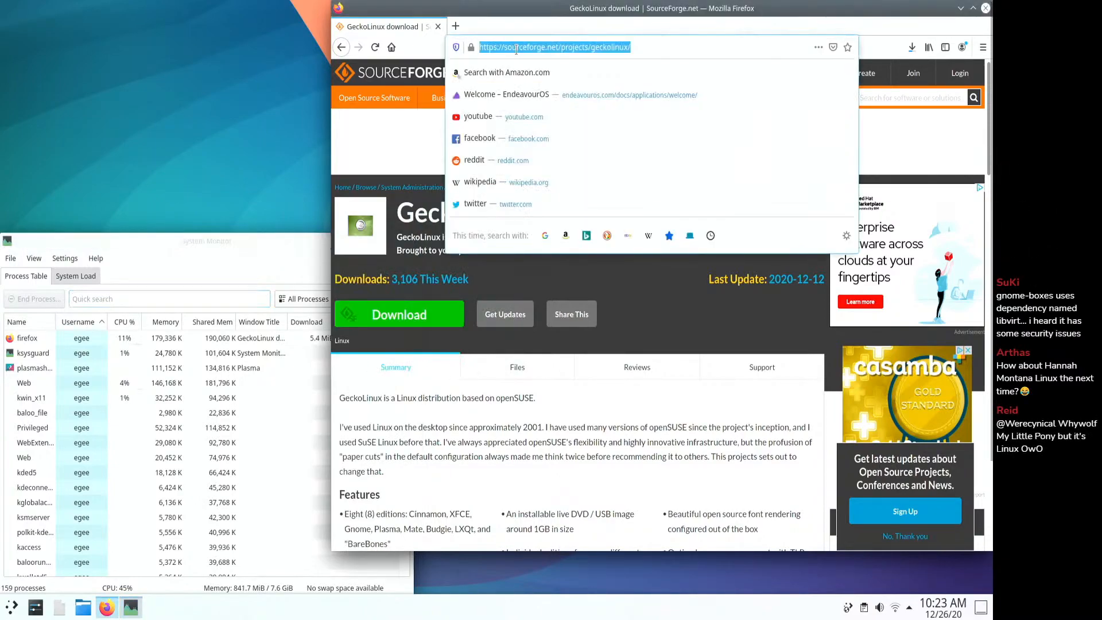
type("pony os")
key("Return")
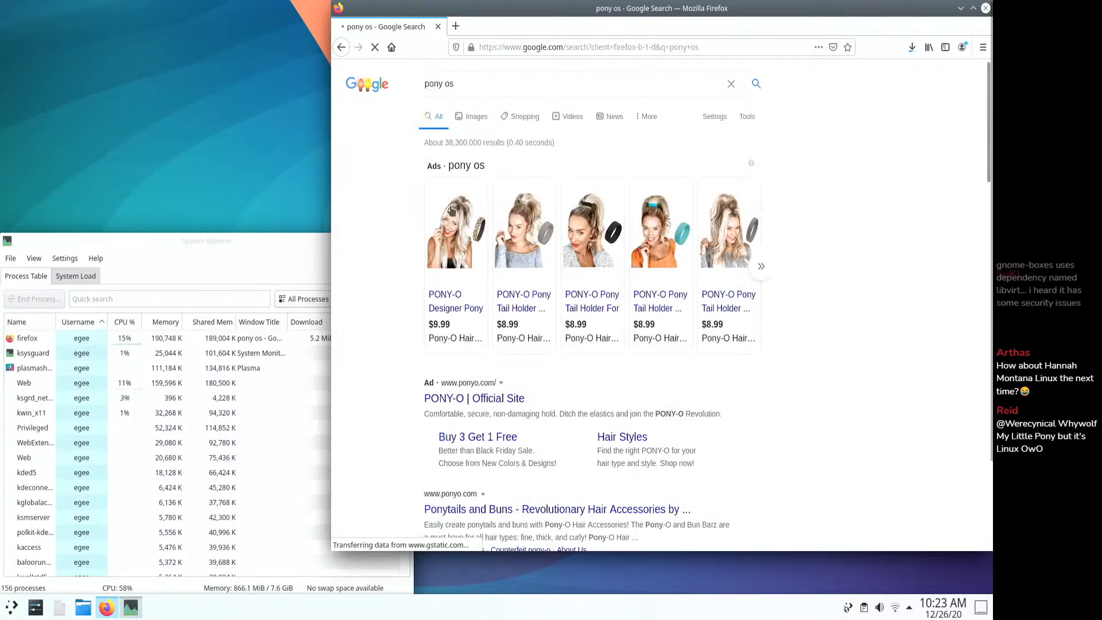
scroll(404, 226, "down", 6)
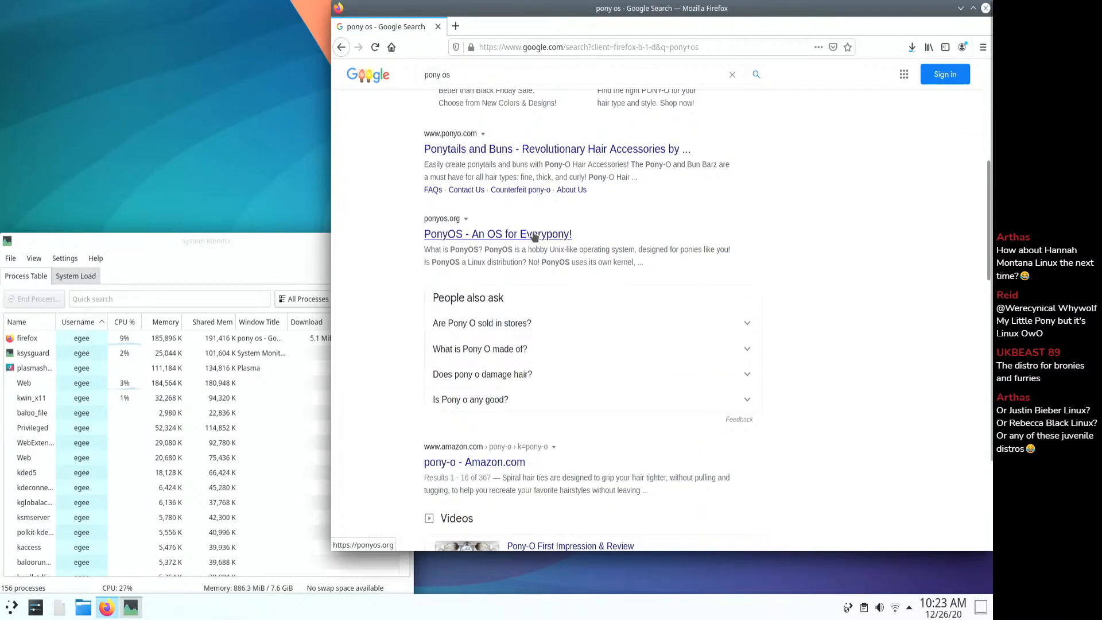
- Open ponyos.org from the search results, skim the page, and jump to its Downloads section
left_click(534, 236)
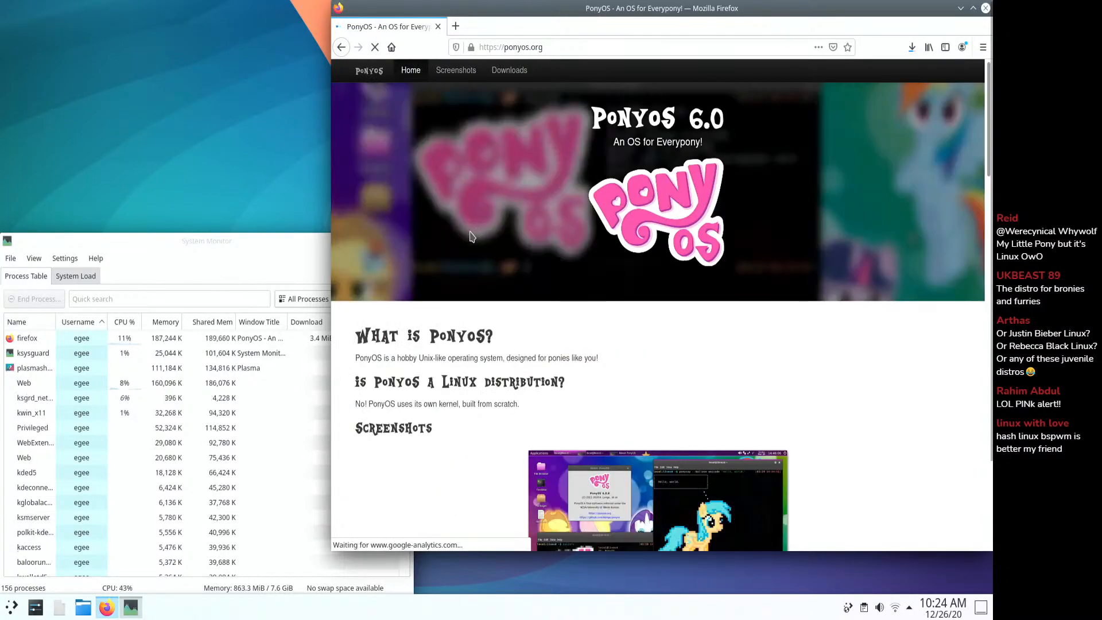
scroll(473, 235, "down", 3)
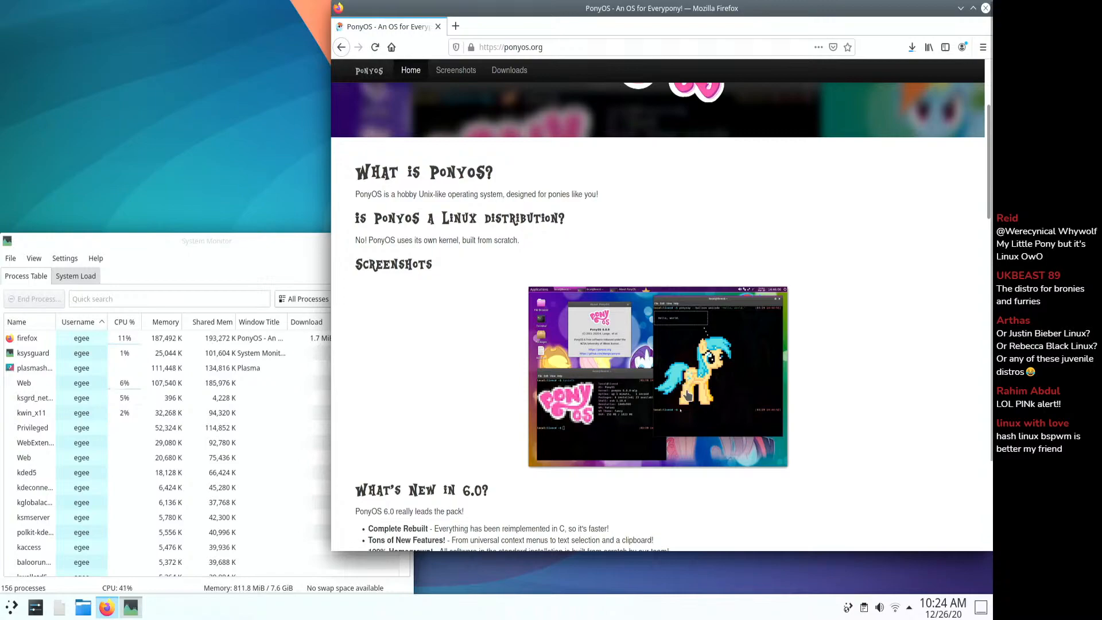
scroll(903, 374, "down", 10)
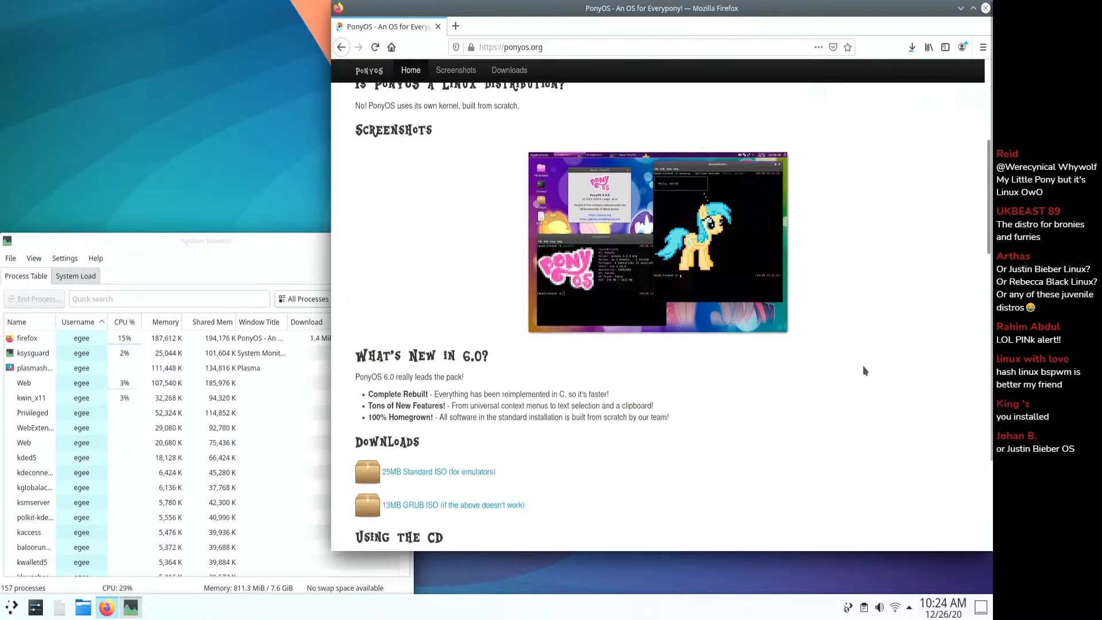
scroll(859, 364, "up", 10)
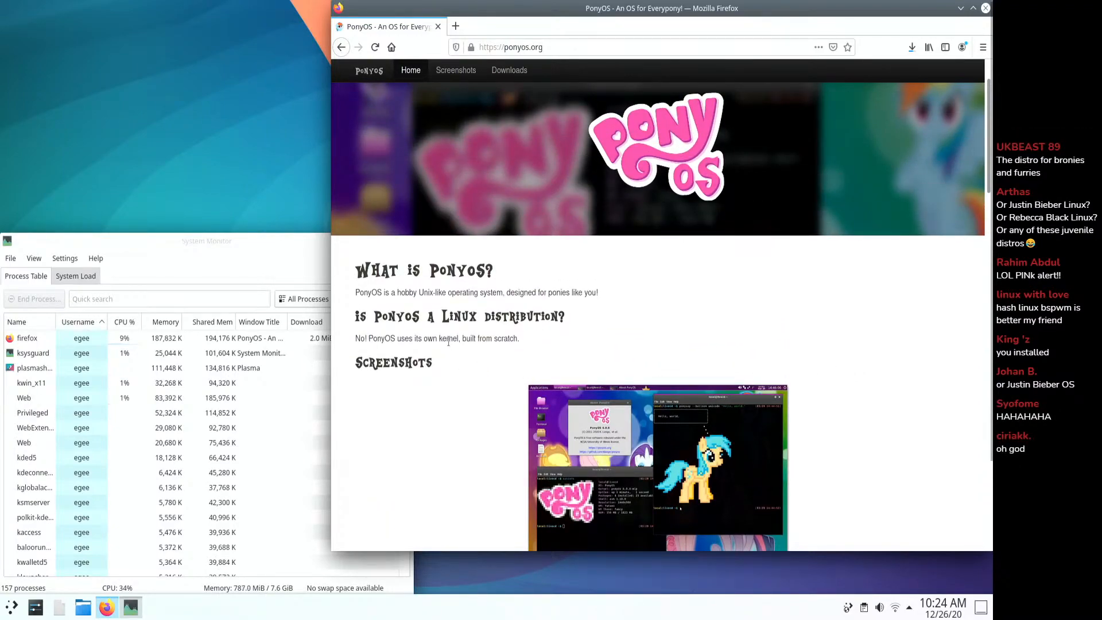
left_click(450, 368)
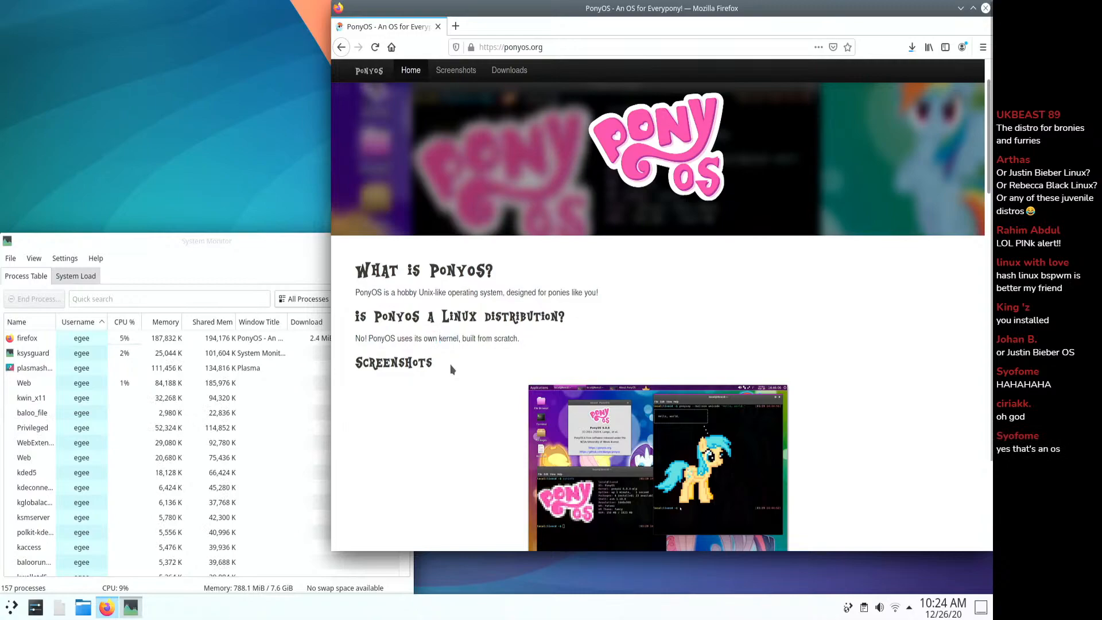
scroll(450, 369, "down", 3)
scroll(451, 370, "down", 10)
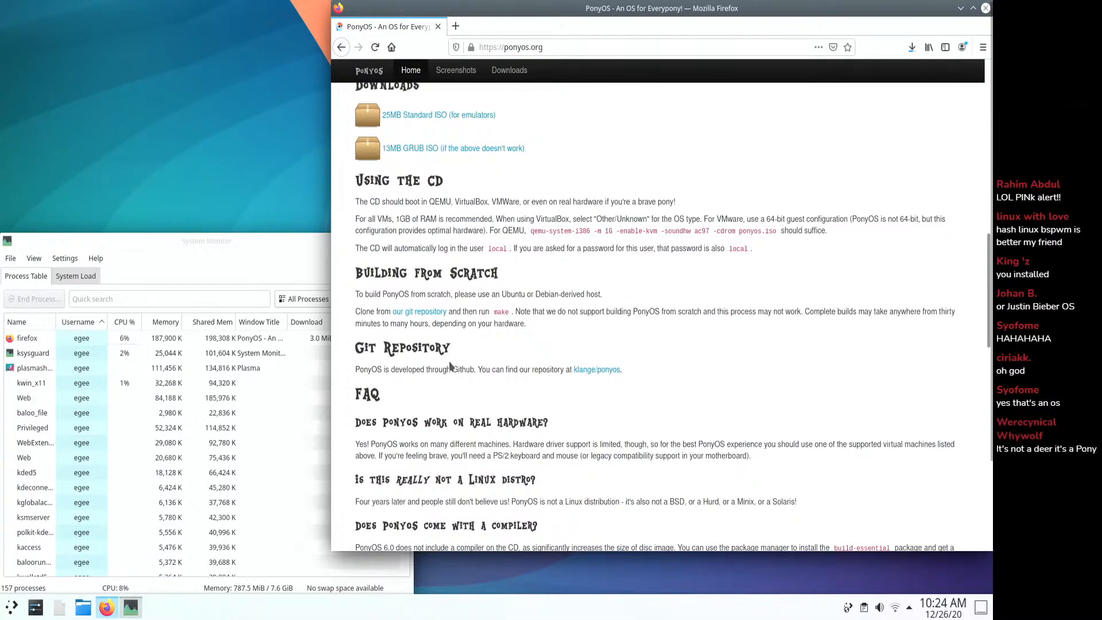
scroll(451, 367, "down", 6)
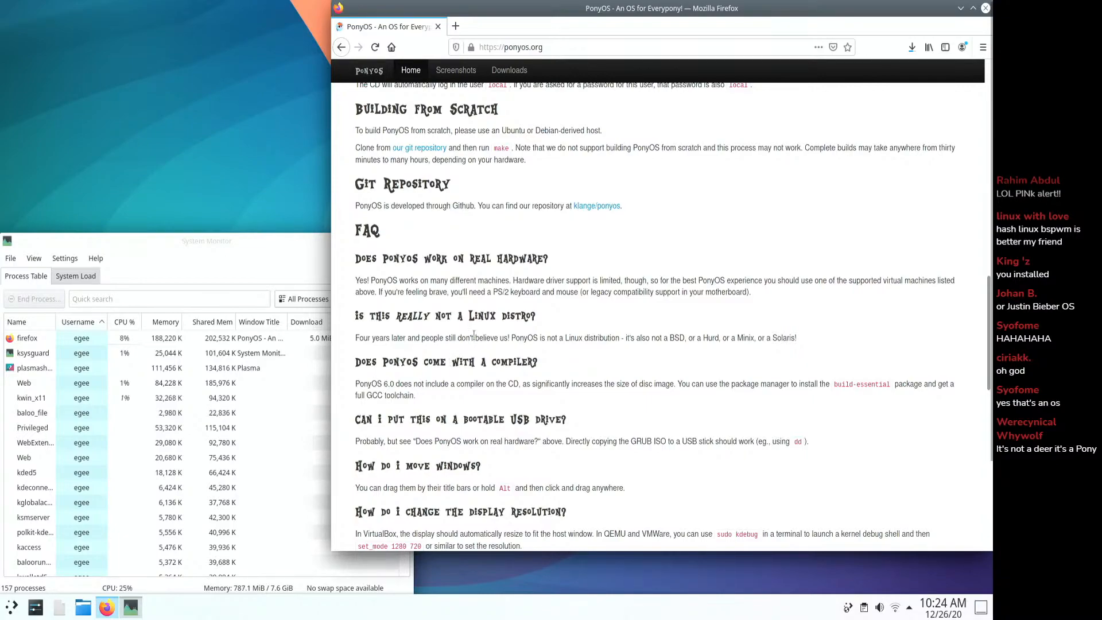
scroll(560, 322, "down", 10)
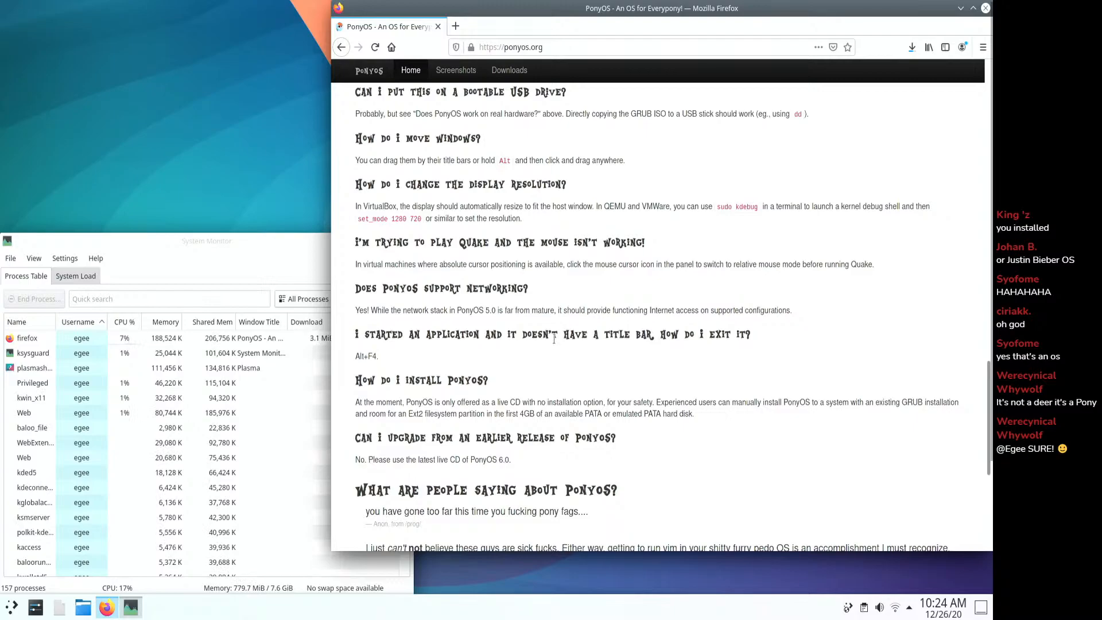
scroll(556, 334, "down", 1)
scroll(554, 350, "up", 14)
scroll(552, 355, "up", 5)
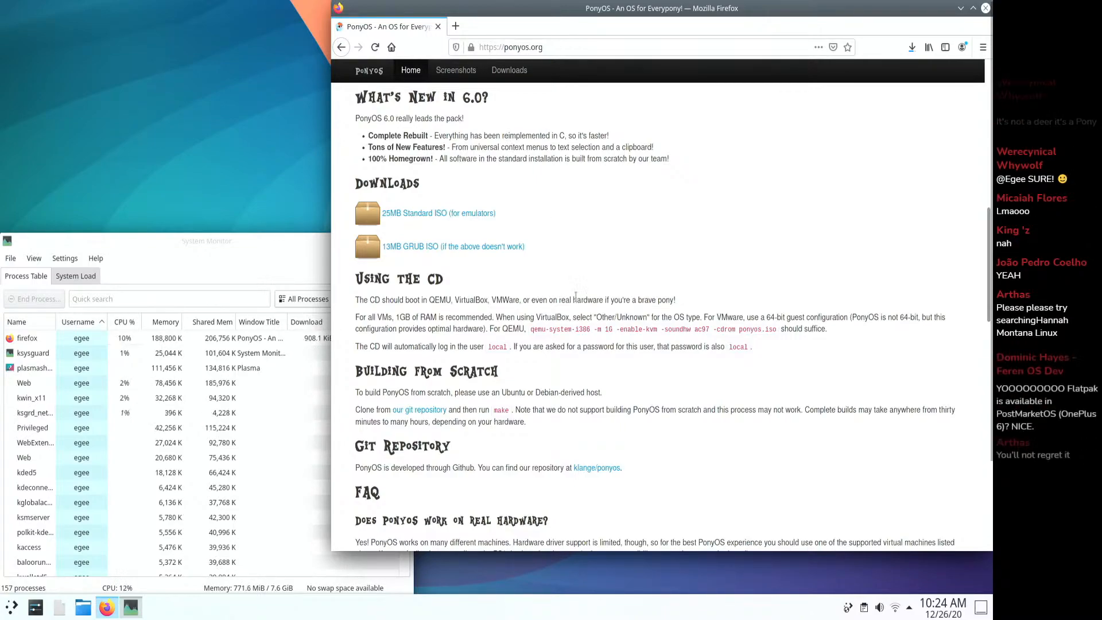
scroll(583, 301, "up", 3)
scroll(580, 293, "up", 5)
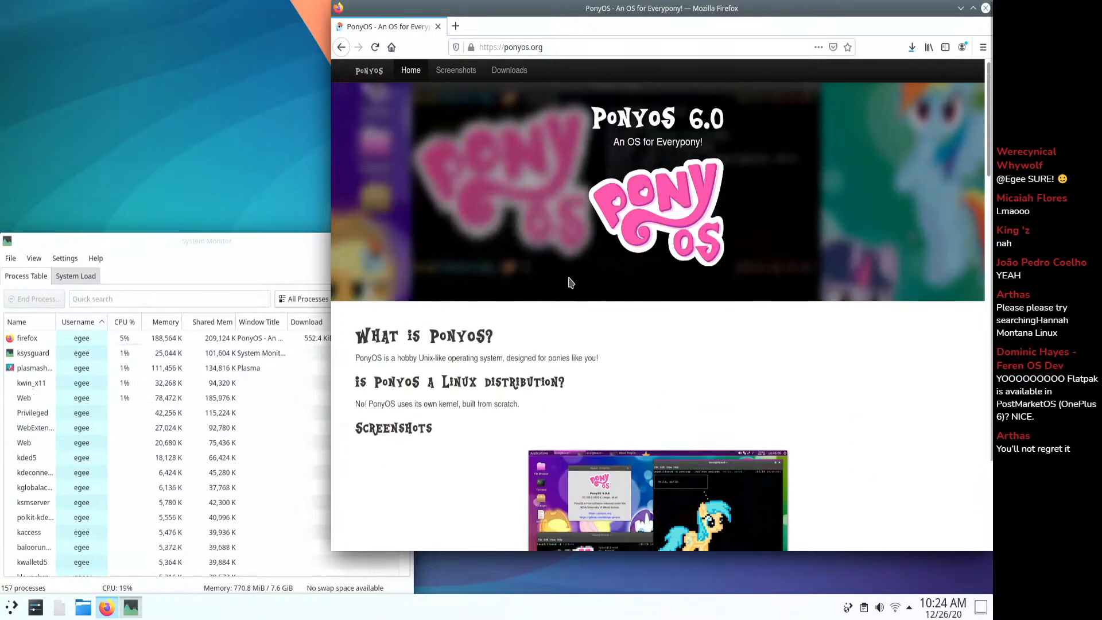
left_click(497, 71)
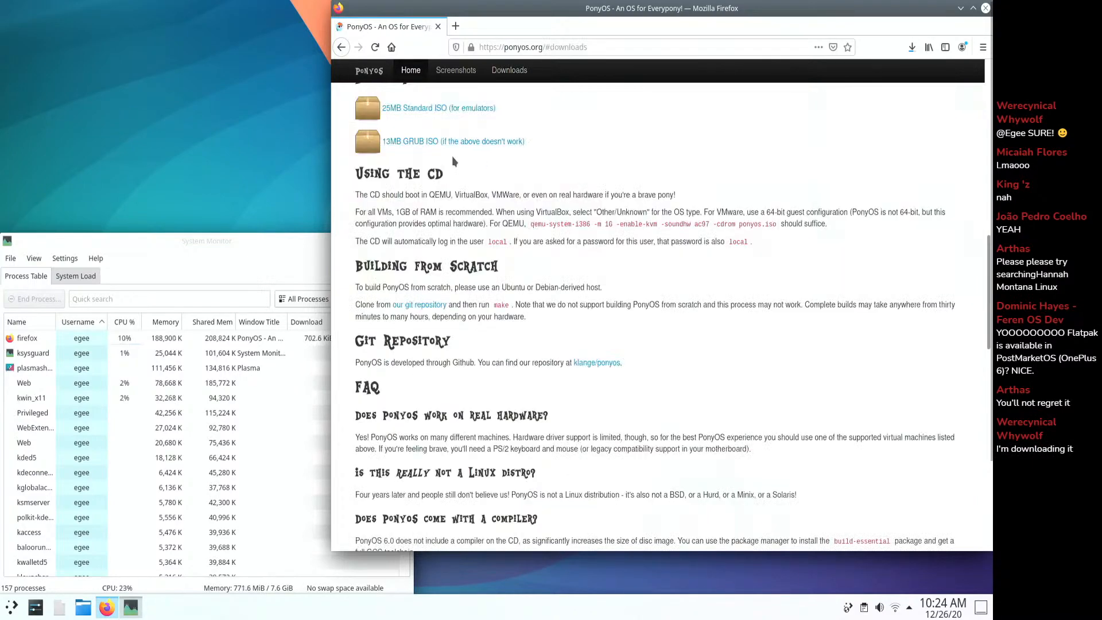
- Follow the 25MB Standard ISO link to the v6.0 GitHub release and save ponyos-base.iso
left_click(440, 110)
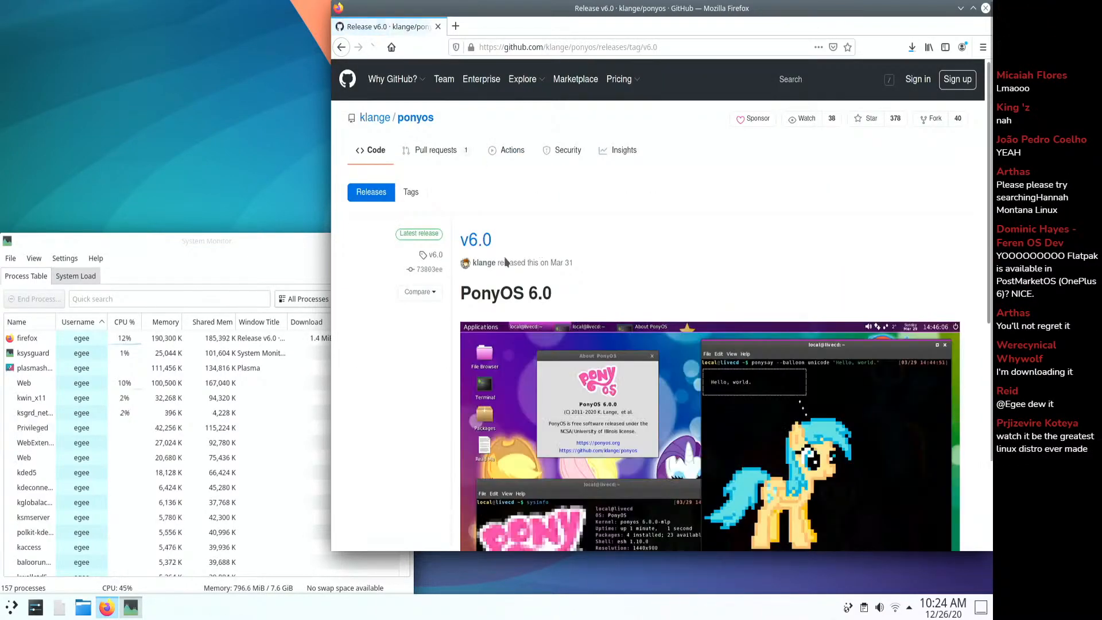
scroll(522, 242, "down", 5)
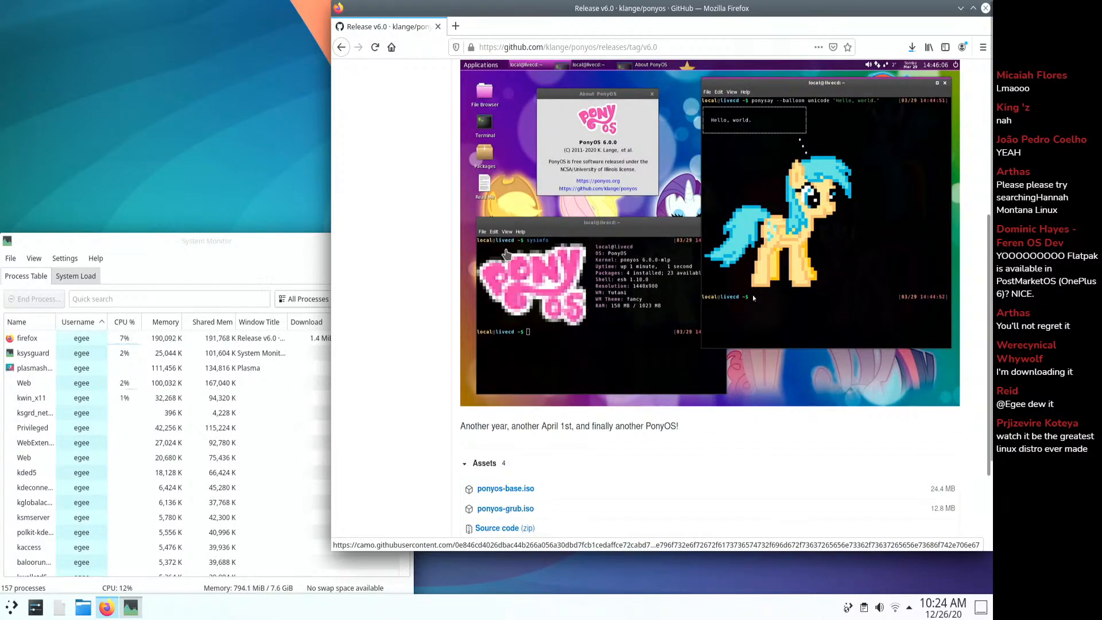
scroll(506, 261, "down", 3)
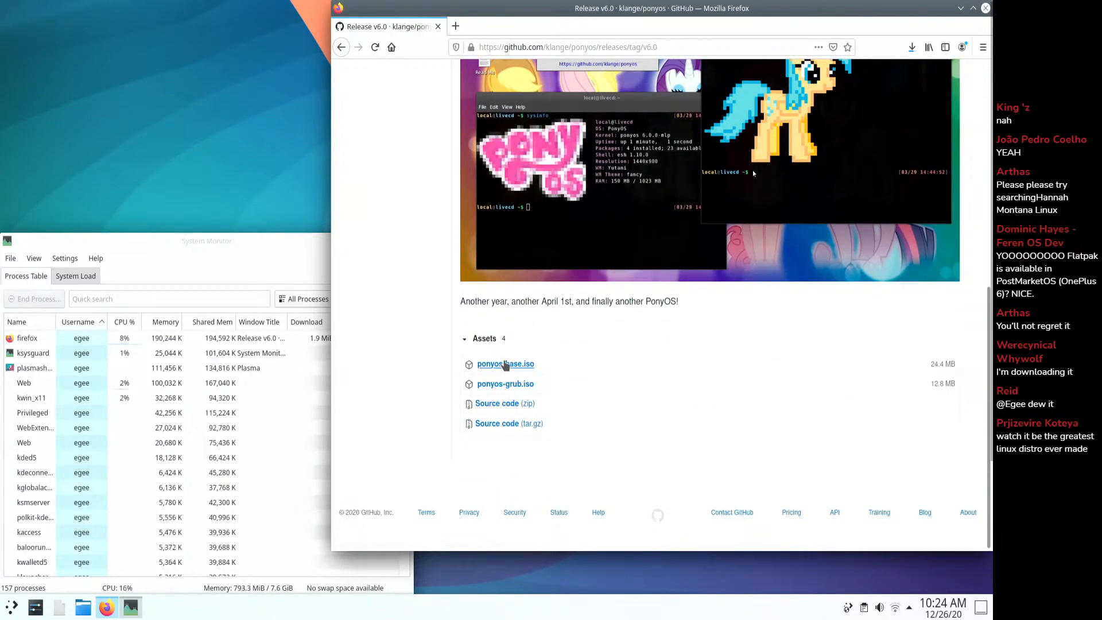
scroll(508, 388, "up", 6)
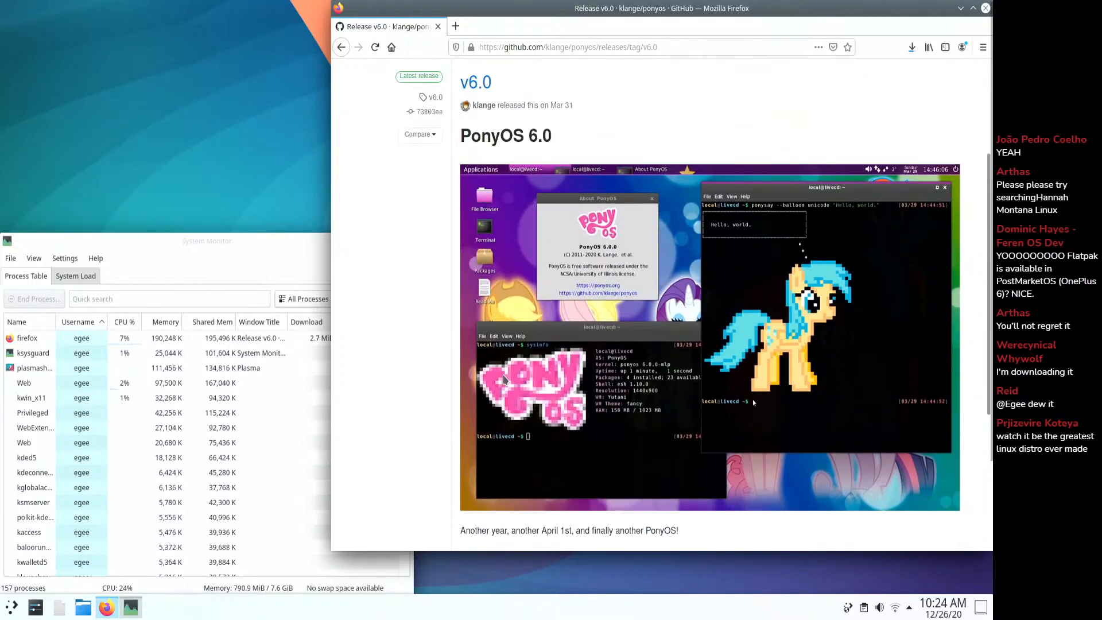
scroll(503, 380, "down", 6)
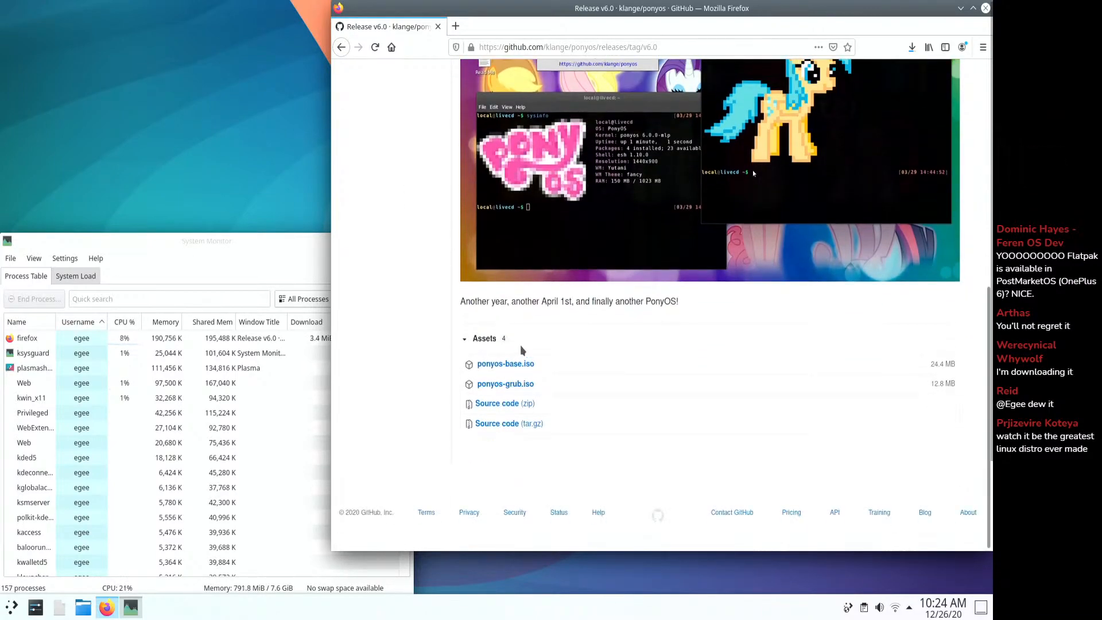
left_click(512, 368)
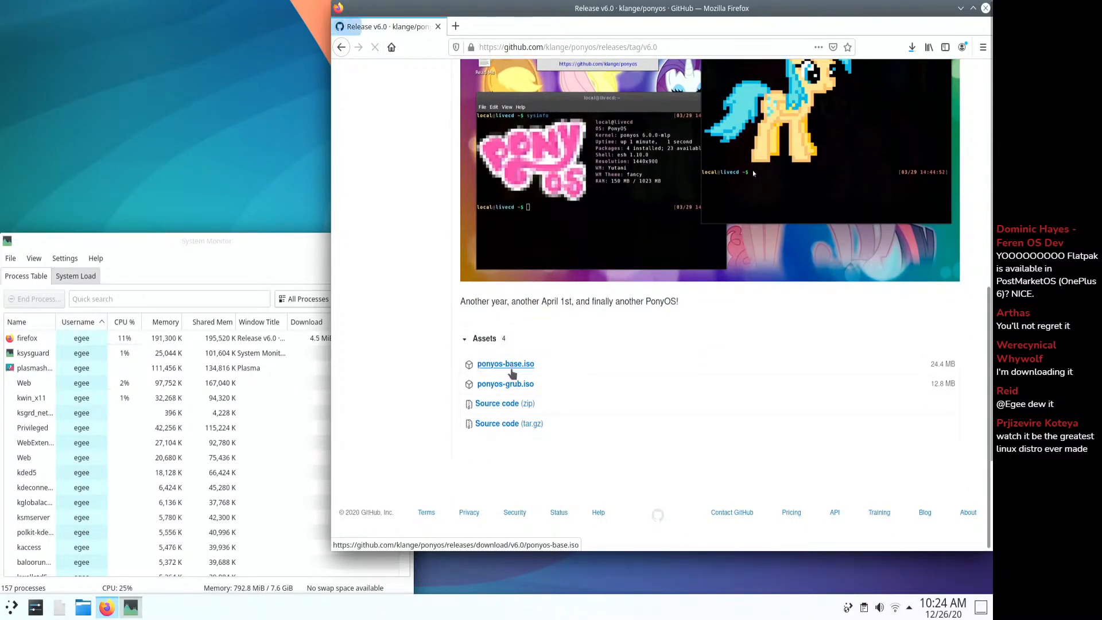
left_click(594, 320)
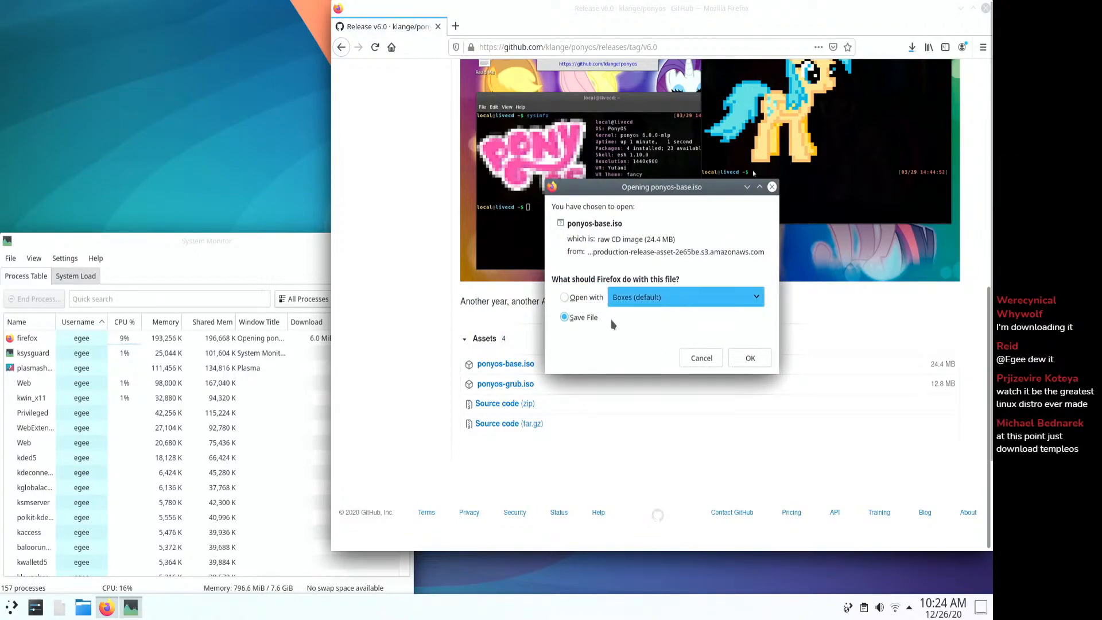
left_click(751, 358)
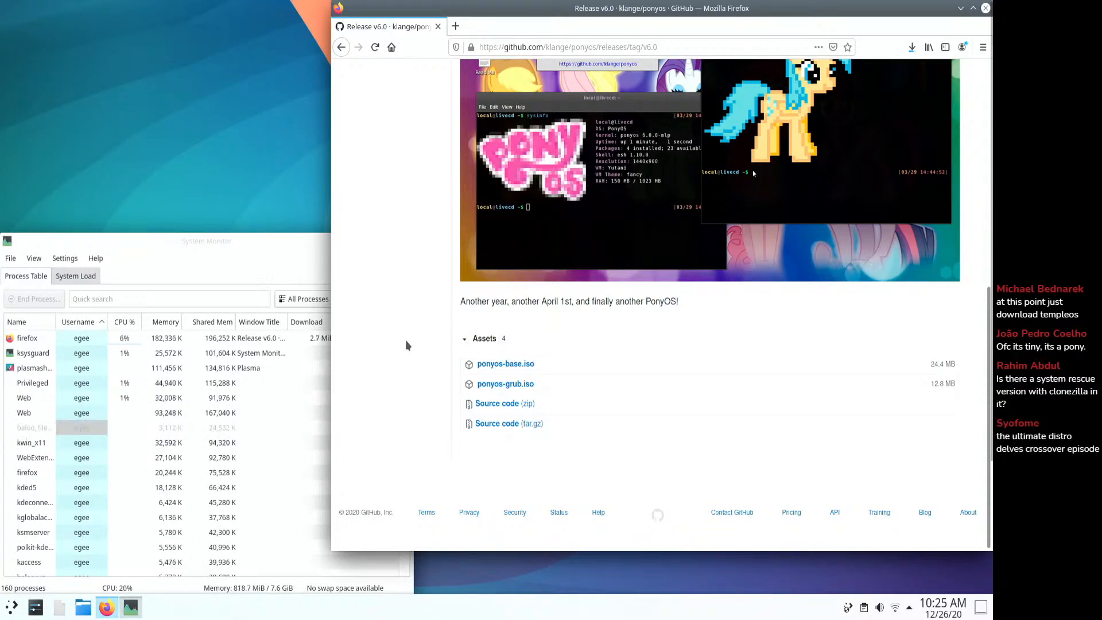
- Show System Monitor's System Load graphs and confirm the 24.4 MB ponyos-base.iso finished downloading
left_click(76, 276)
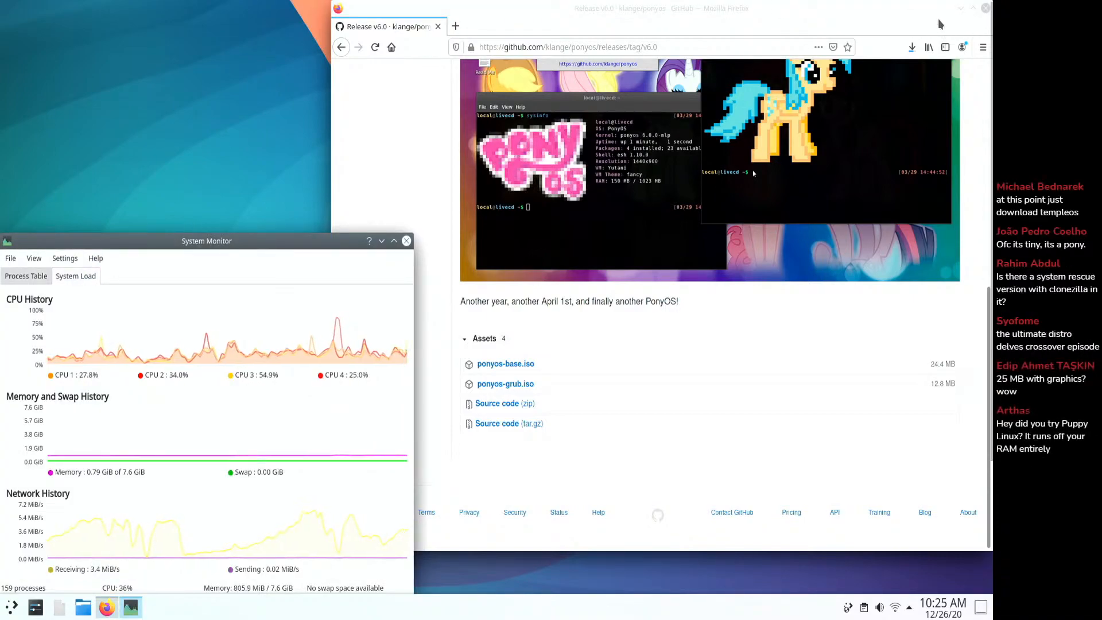
left_click(911, 47)
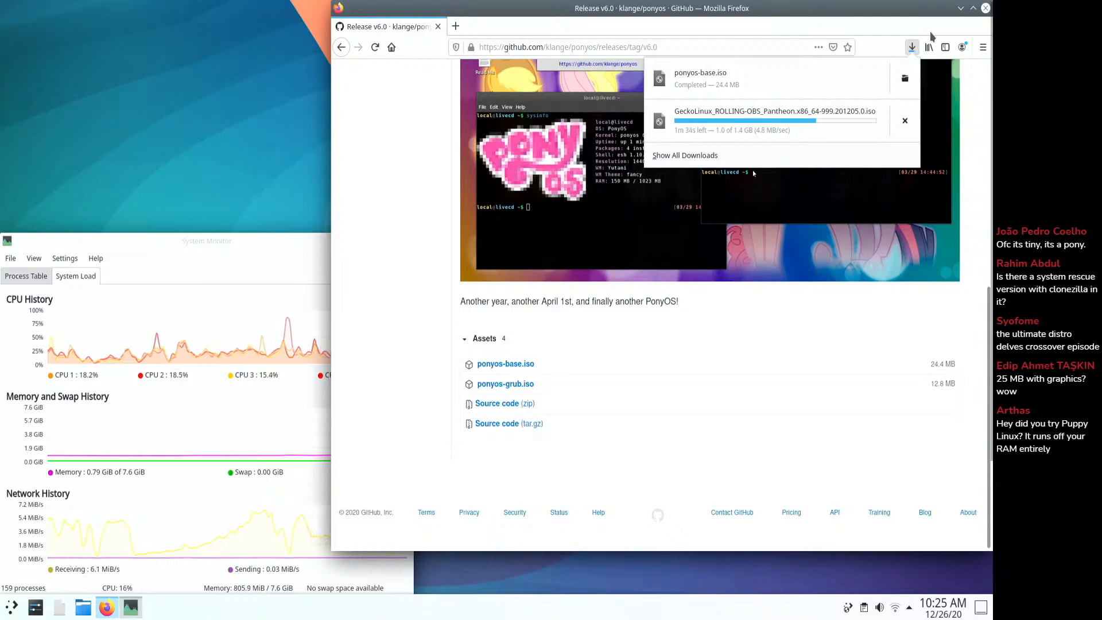
left_click(12, 606)
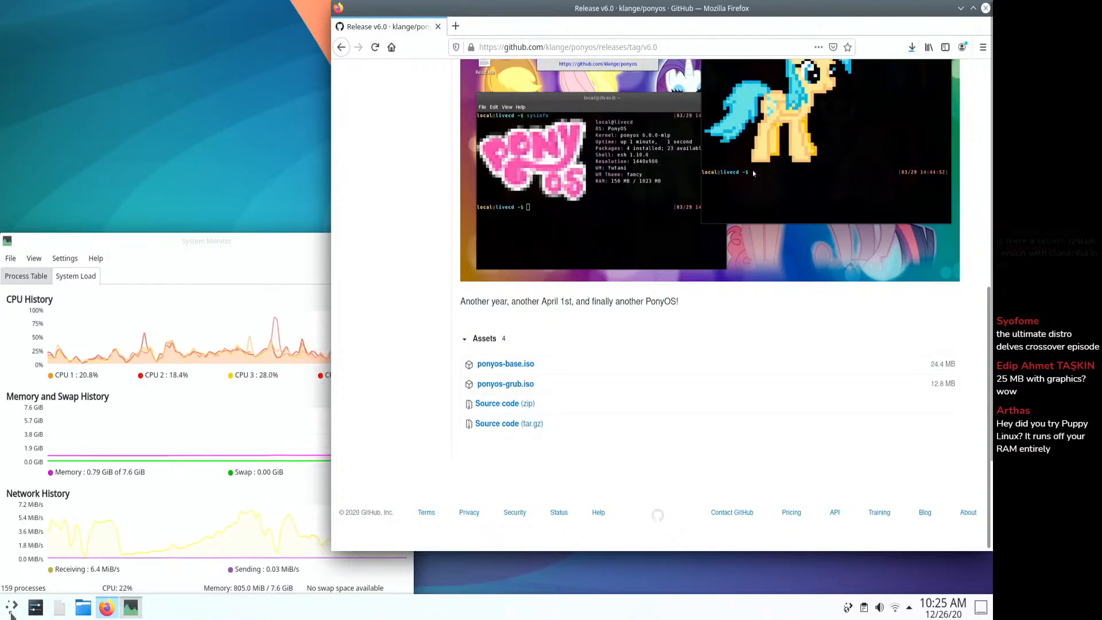
- Launch GNOME Boxes by searching 'box', close its Welcome Tutorial, and restore the window size
type("box")
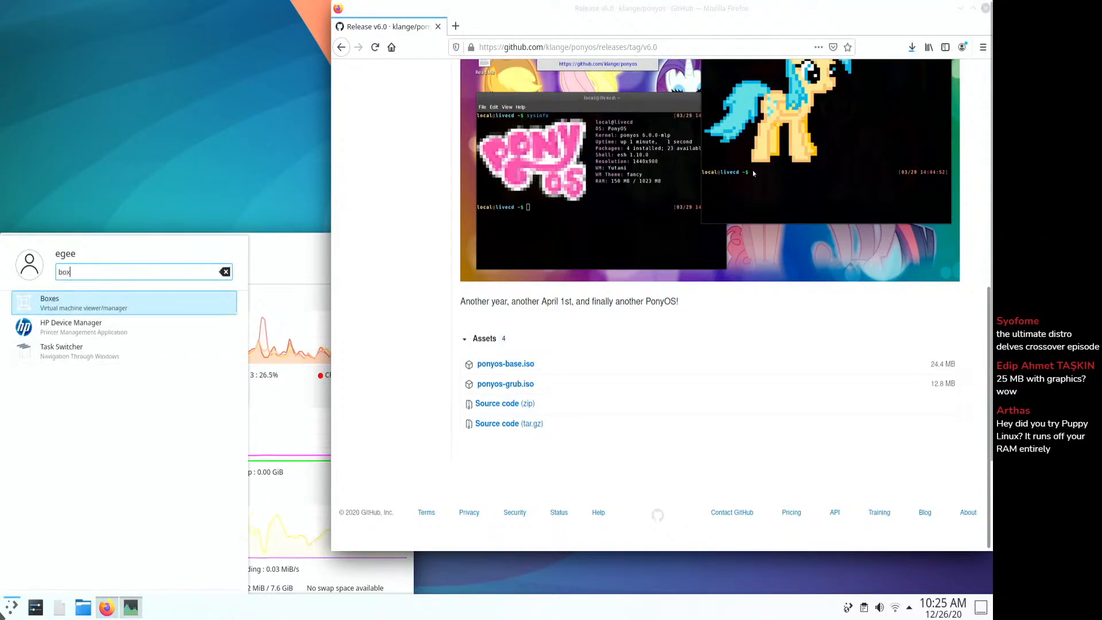
key("Return")
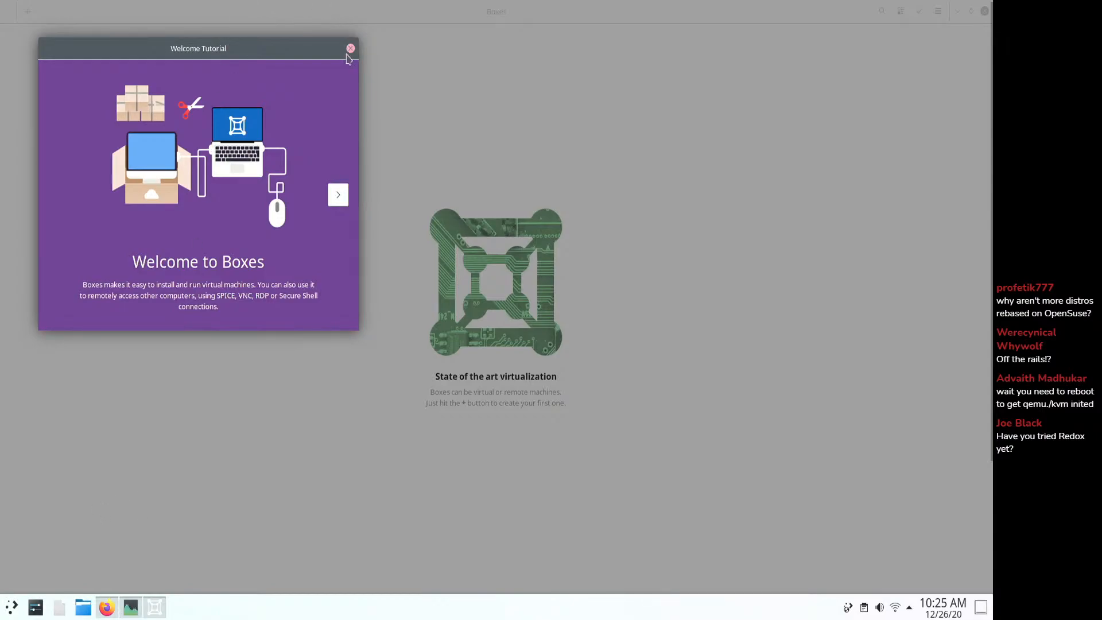
left_click(338, 194)
left_click(338, 194)
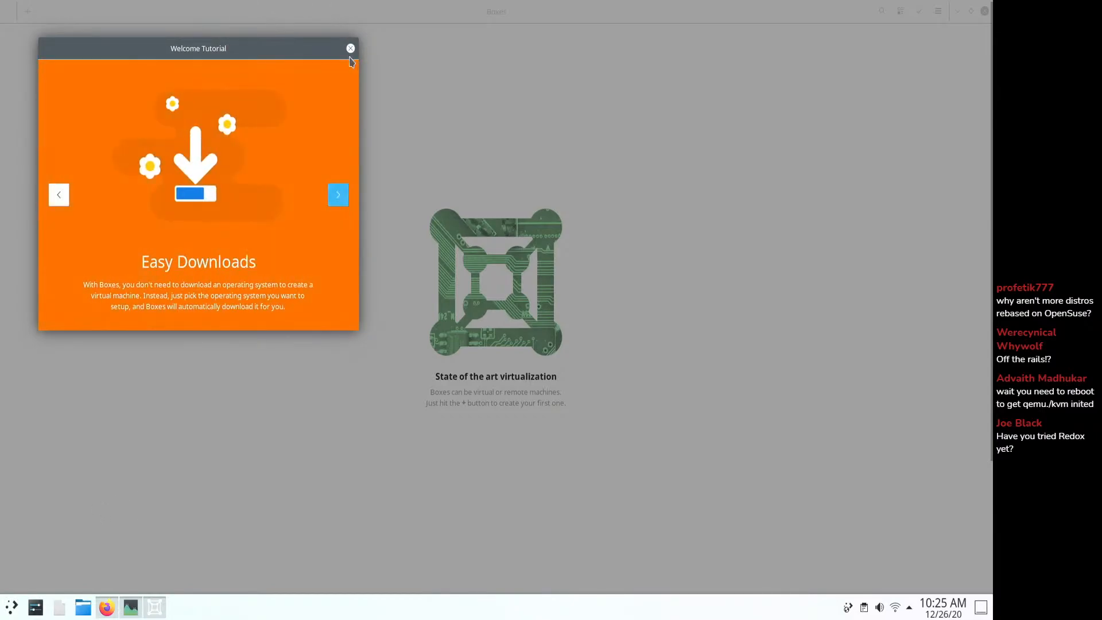
left_click(350, 49)
left_click_drag(481, 11, 381, 51)
- Create a ponyos-base box from the local ponyos-base.iso image using the Unknown OS template with 2.0 GiB memory
left_click(218, 58)
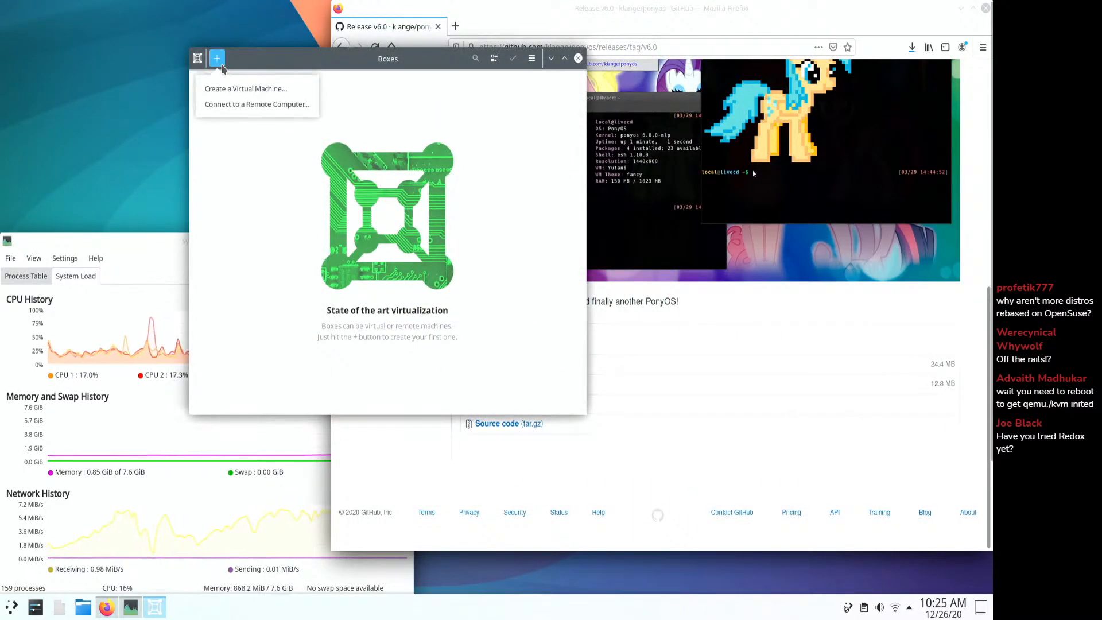
left_click(259, 90)
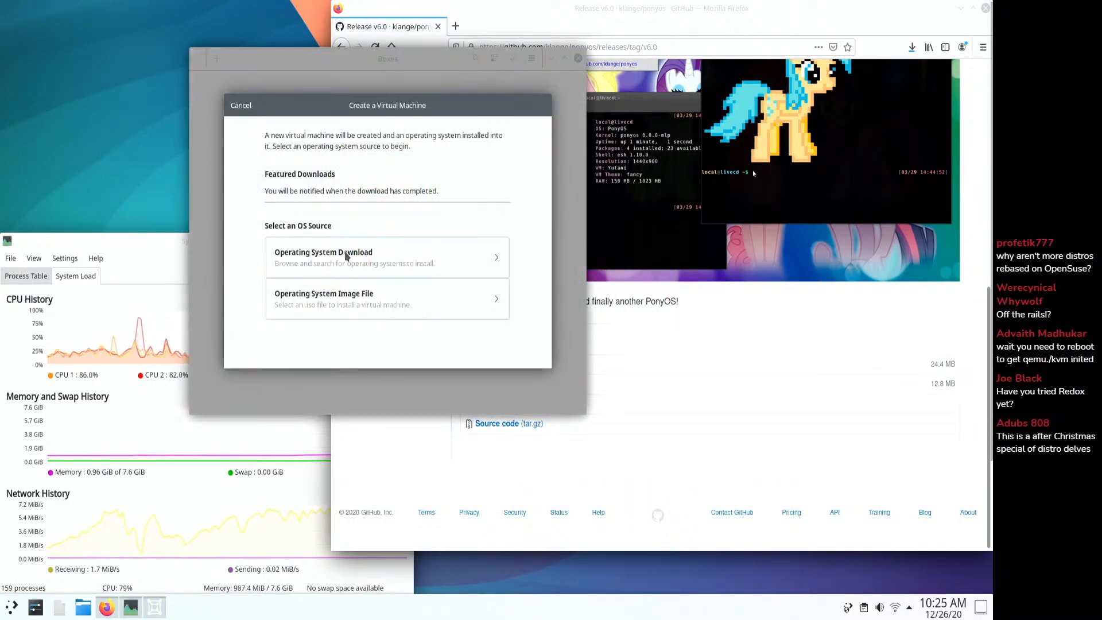
left_click(347, 256)
left_click(245, 106)
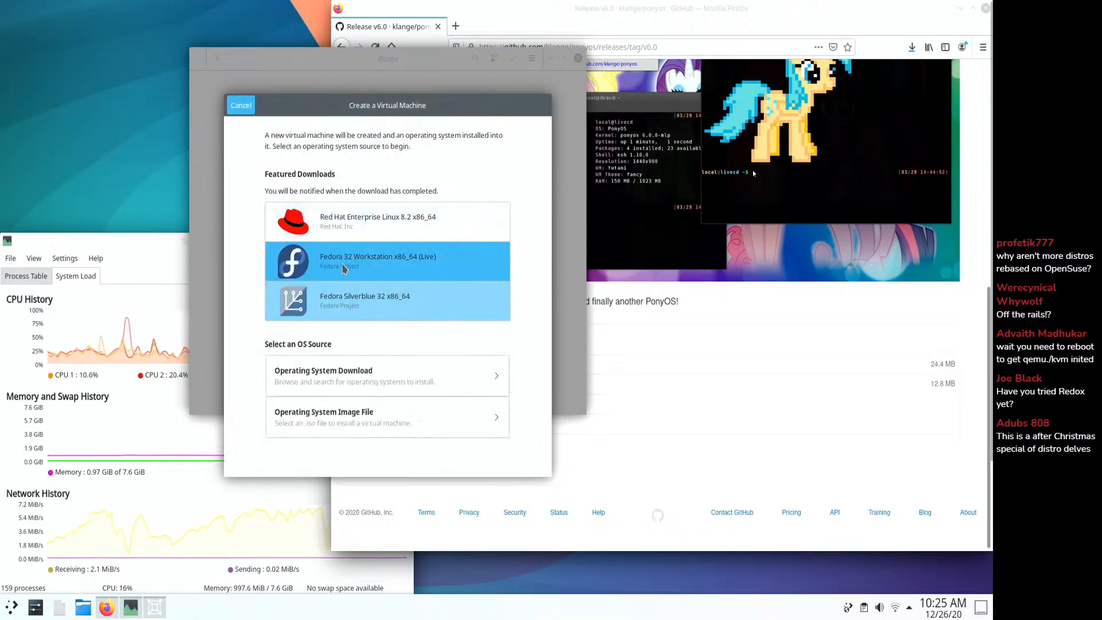
left_click(348, 415)
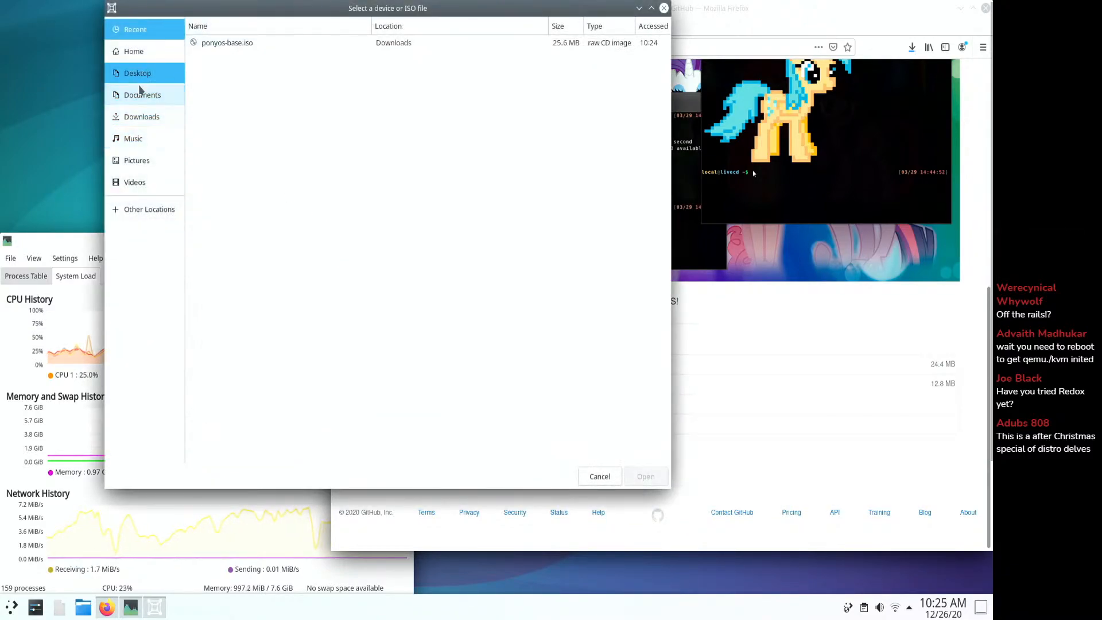
double_click(210, 45)
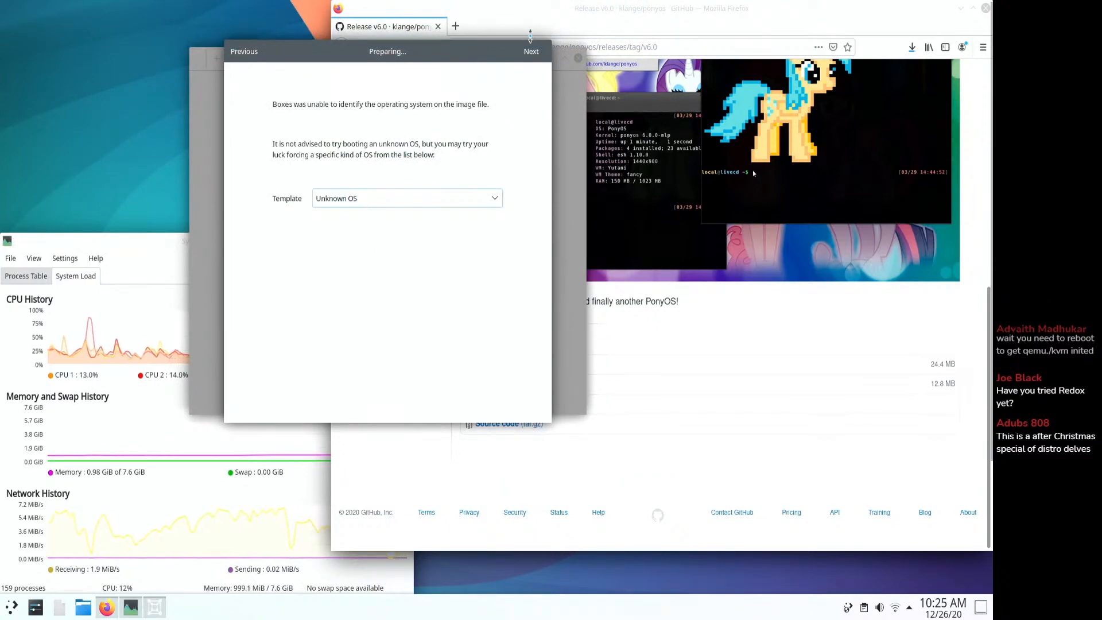
left_click(531, 52)
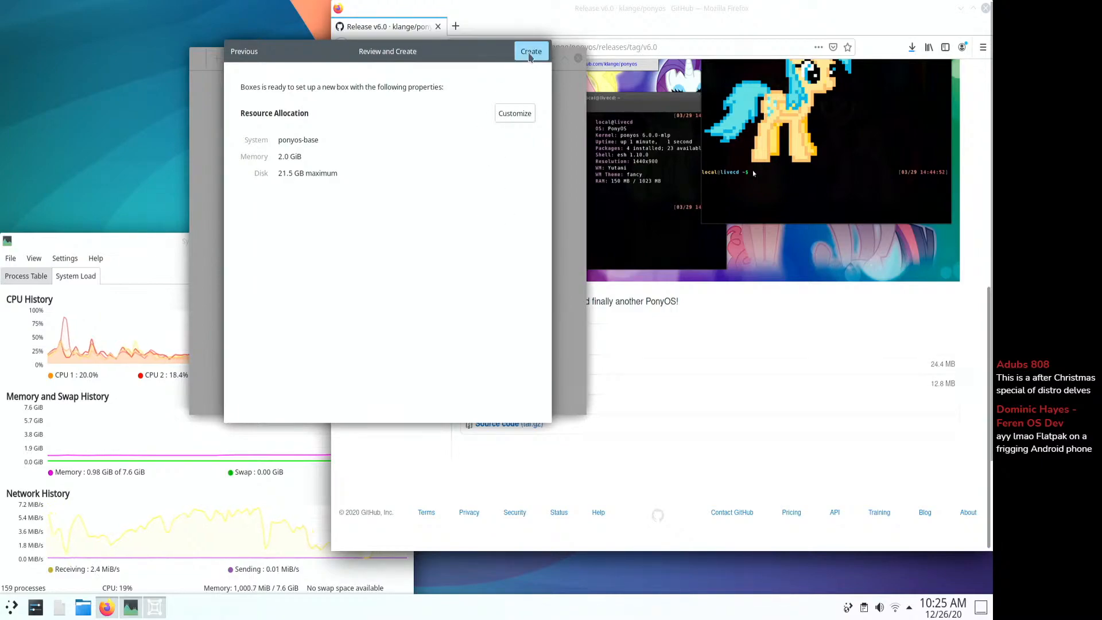
left_click(532, 52)
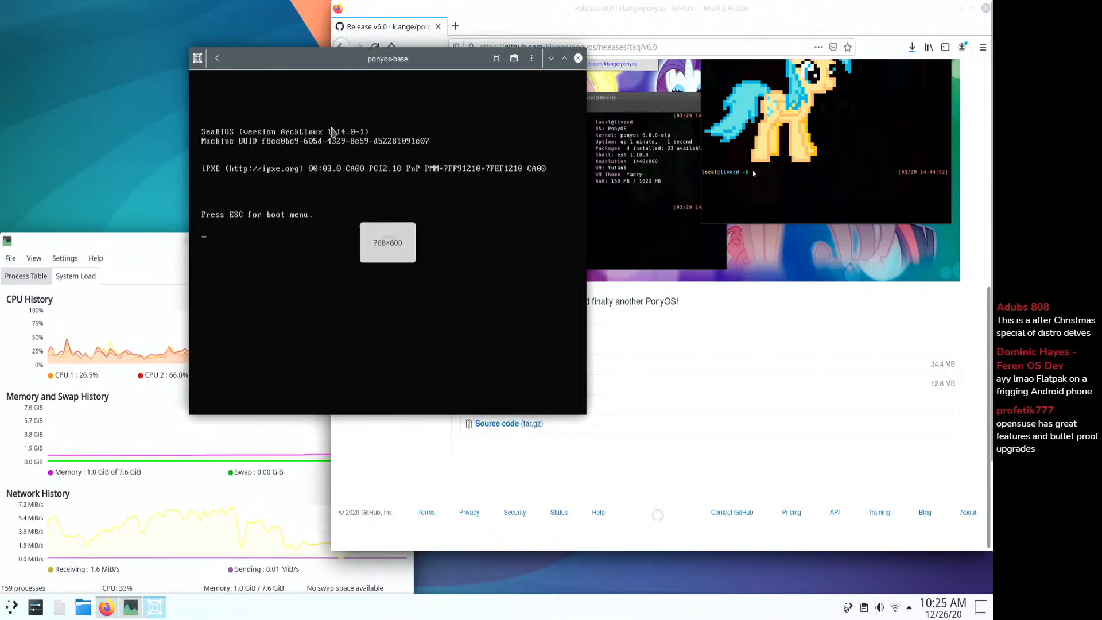
- Choose Normal Boot in the PonyOS Bootloader v2.1 menu so the ramdisk starts loading
left_click(317, 109)
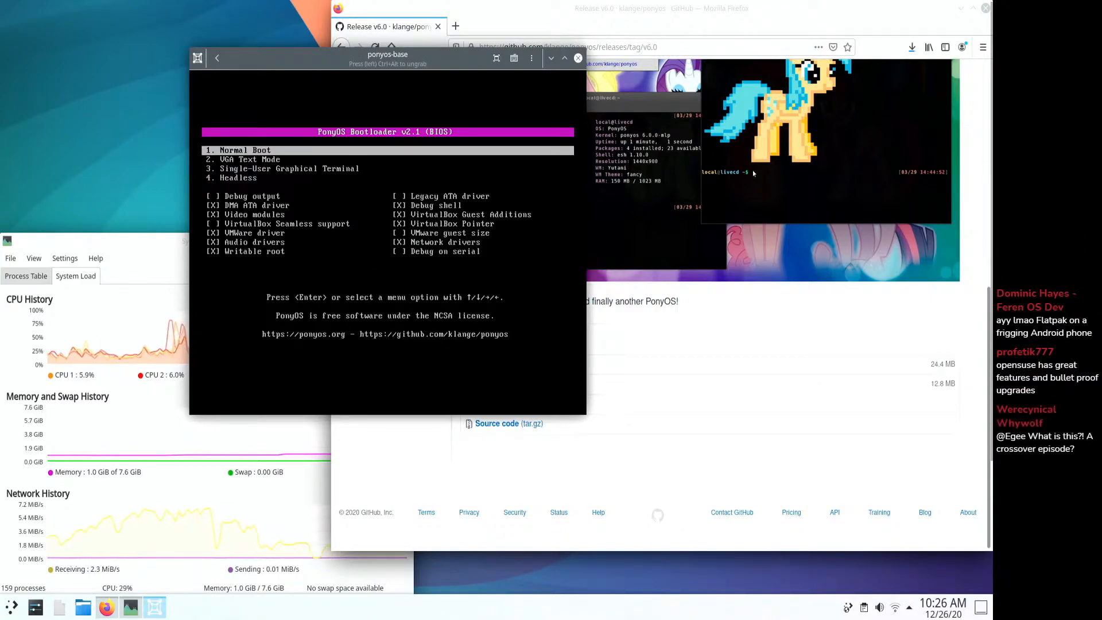
key("Down")
key("Up")
key("Return")
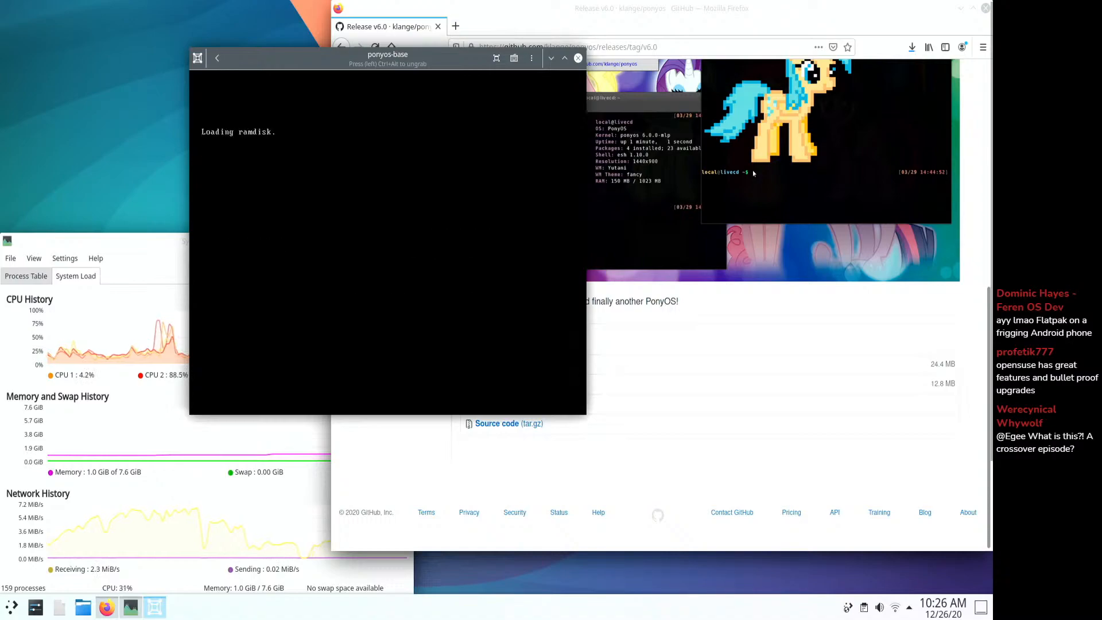
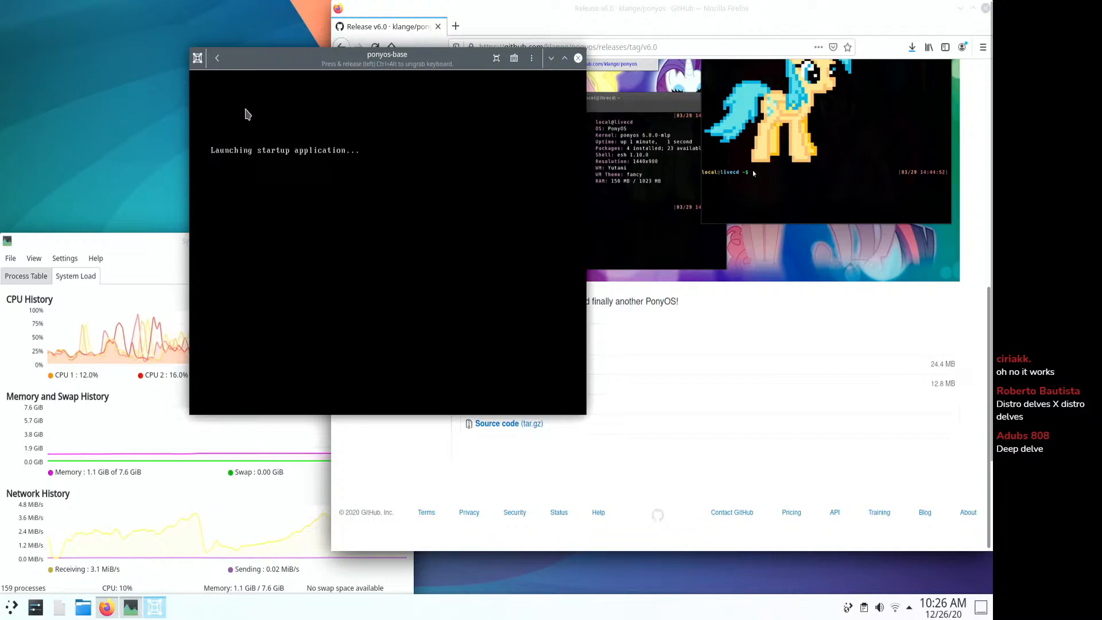
- Minimize the ponyos-base VM window, glance at Firefox's downloads list, then minimize Firefox
left_click(551, 58)
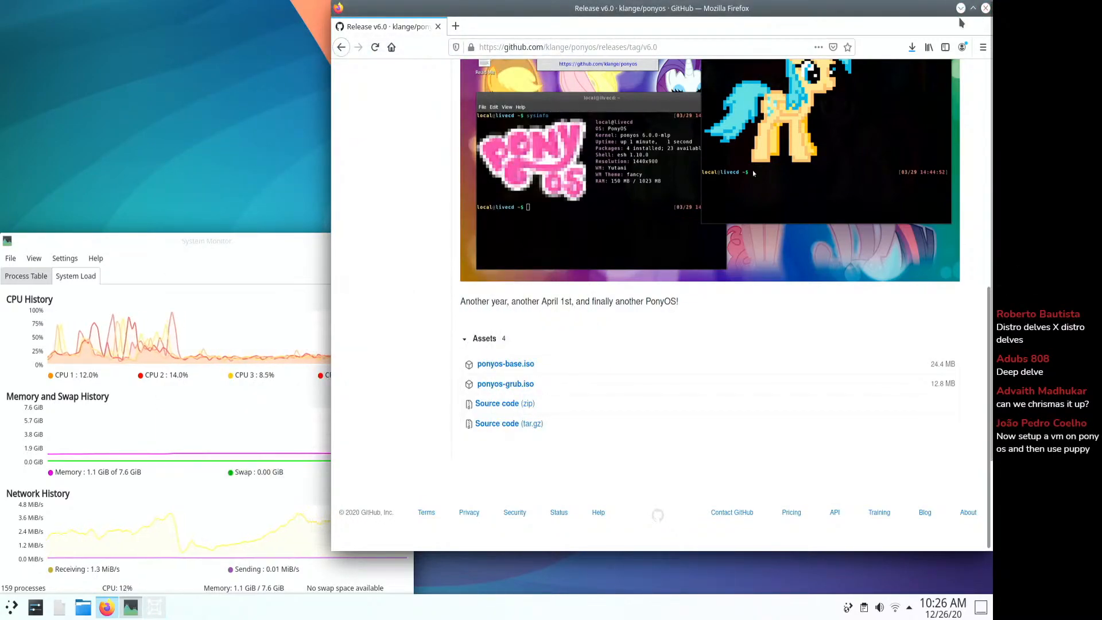
left_click(913, 48)
left_click(916, 50)
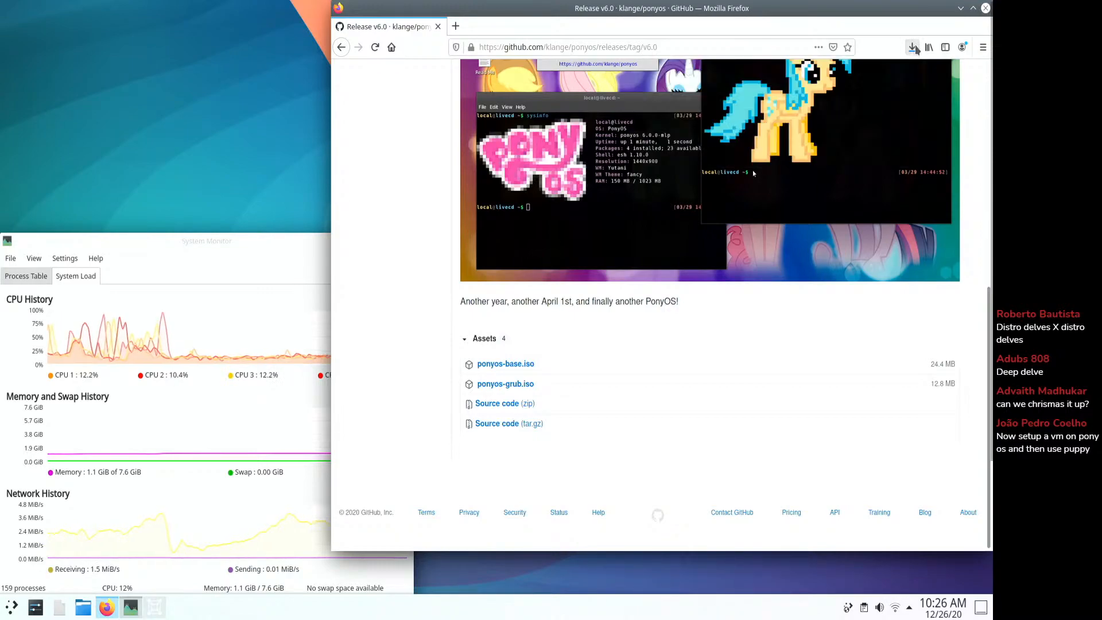
left_click(960, 8)
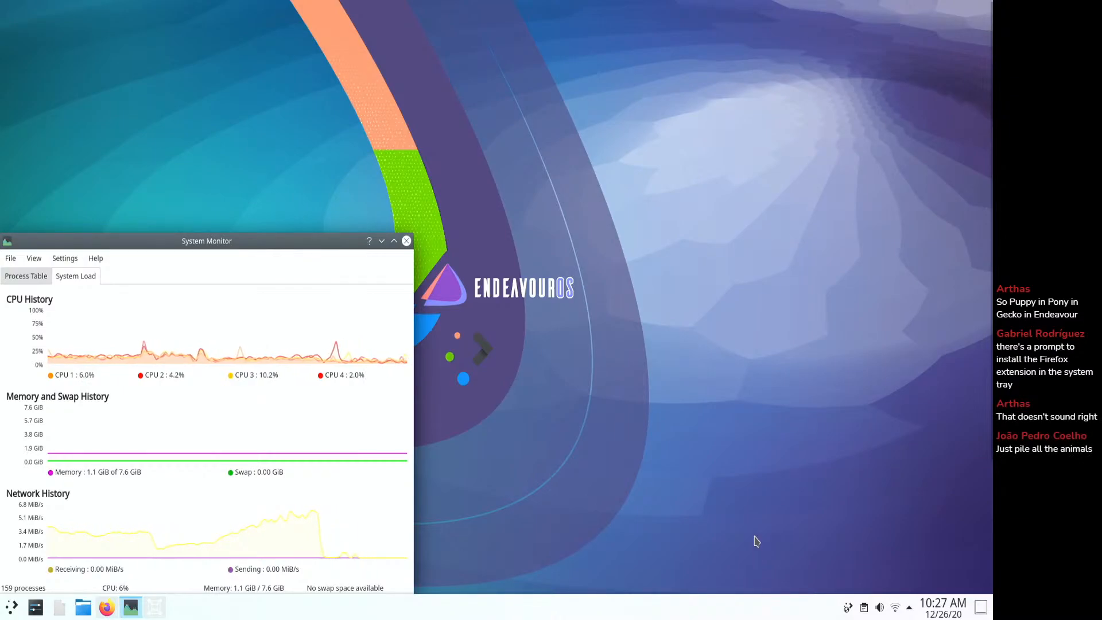
- Peek at the system tray, then launch Discover and dismiss the Unknown application folder error
left_click(910, 607)
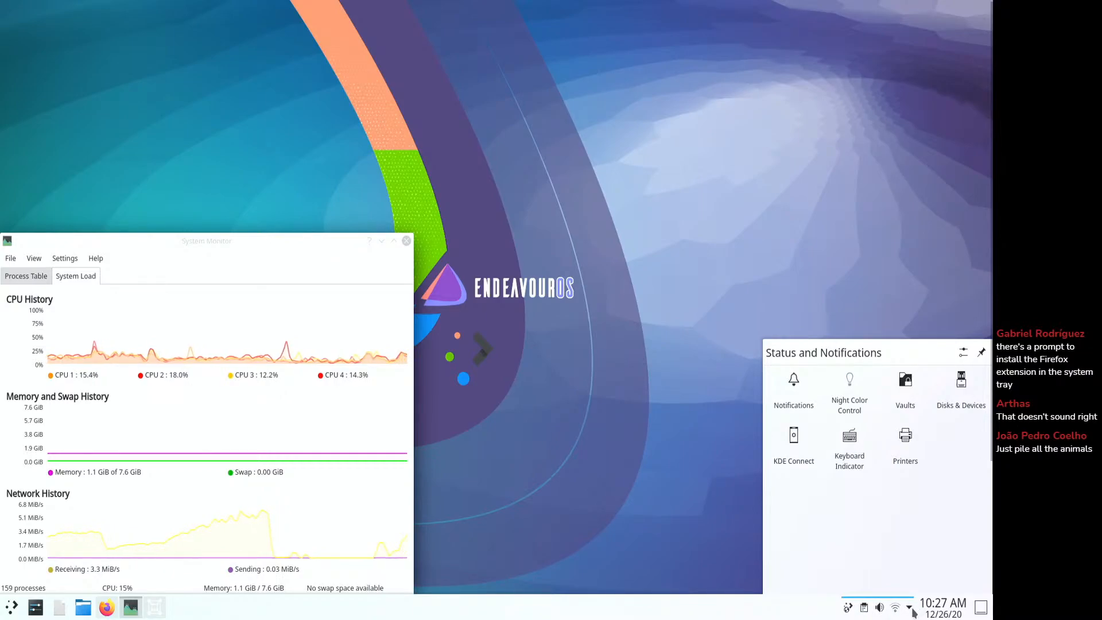
left_click(910, 608)
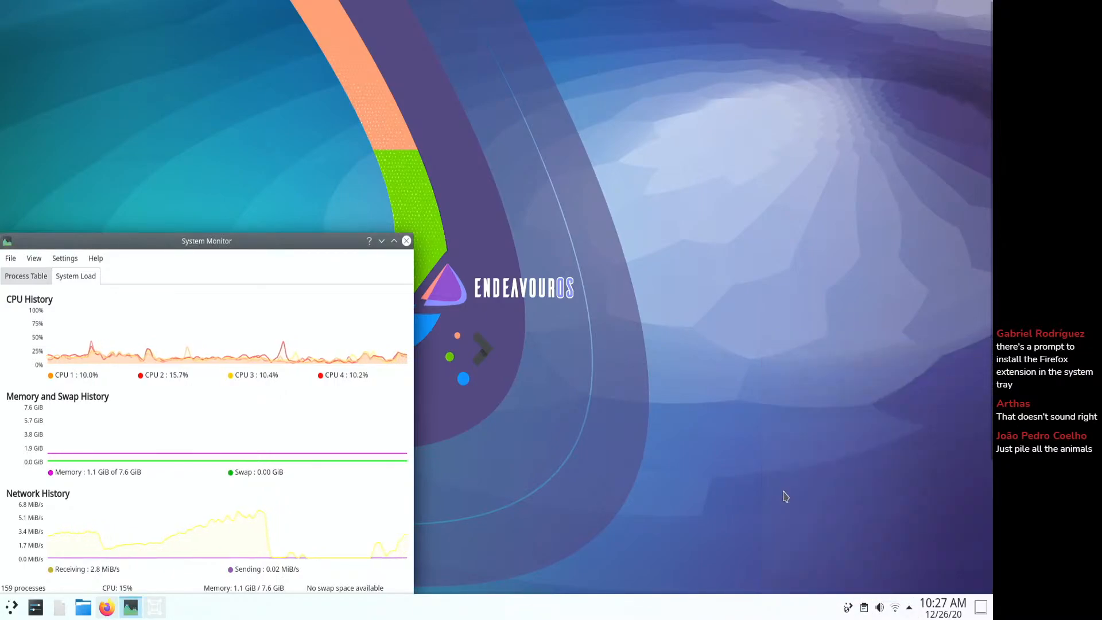
left_click(60, 610)
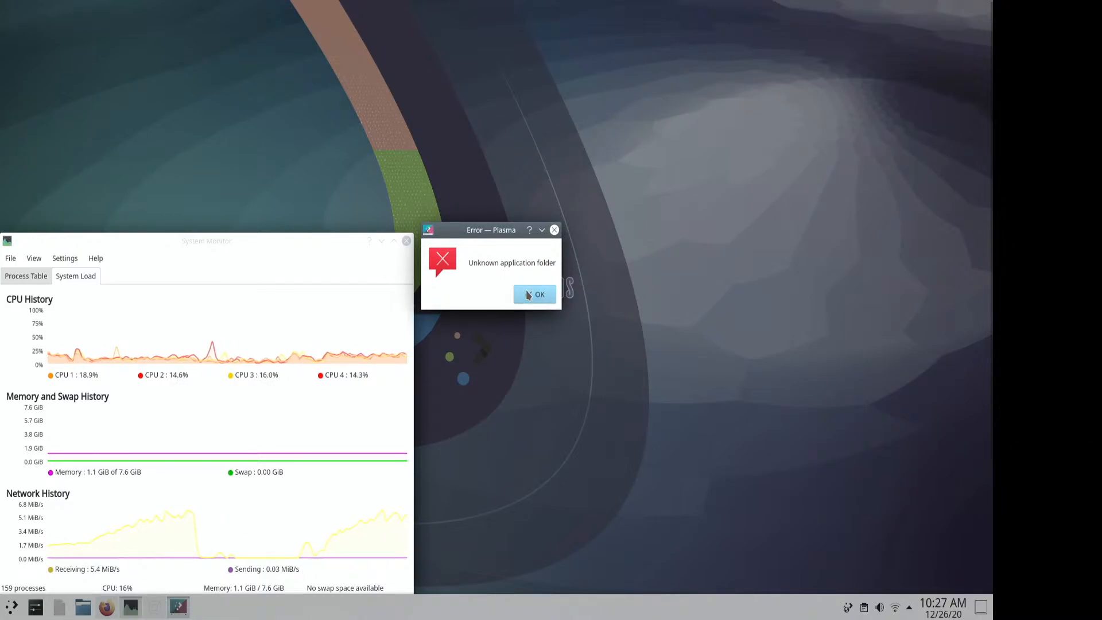
key("Return")
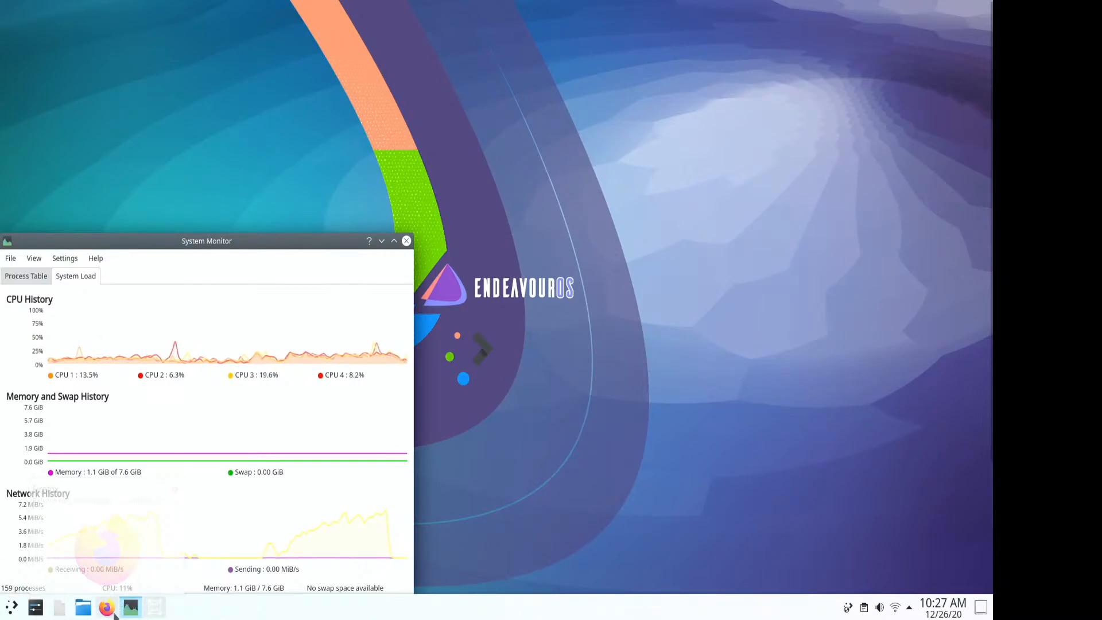
- Retry Discover, dismiss the same folder error again, and bring up the Application Launcher
left_click(61, 609)
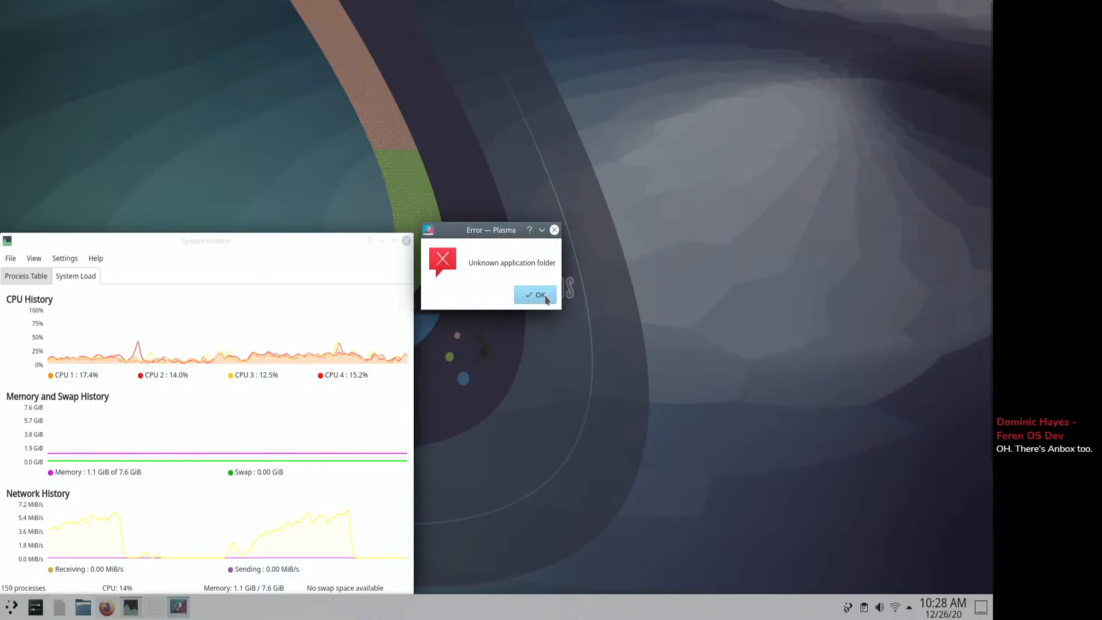
left_click(537, 295)
left_click(17, 611)
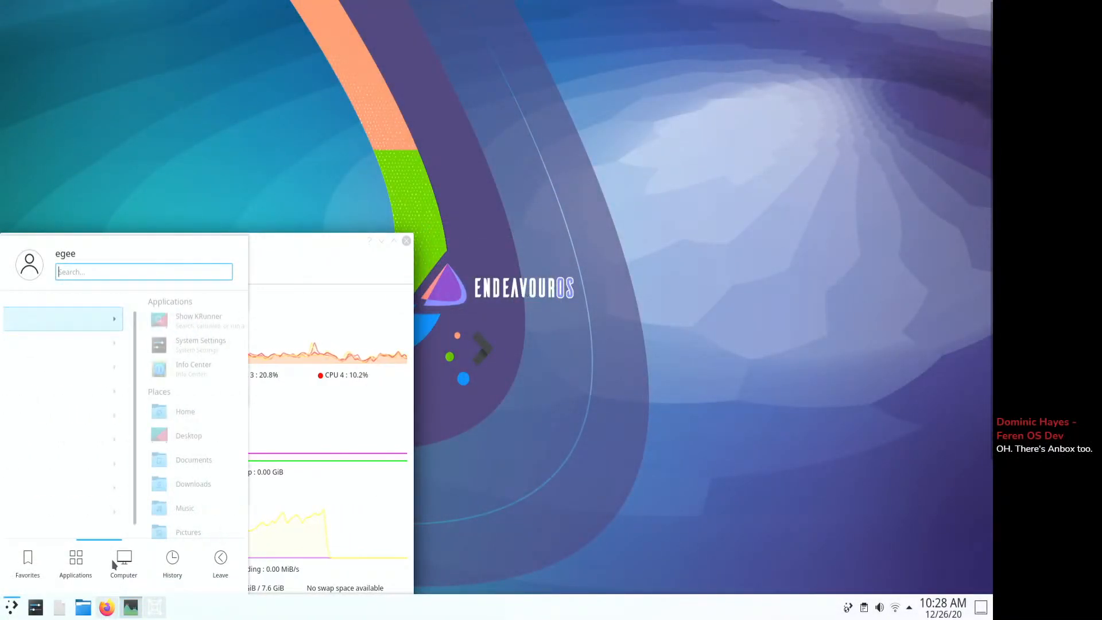
- Launch System Settings from the launcher's Favorites and scroll through its category sidebar
mouse_move(173, 560)
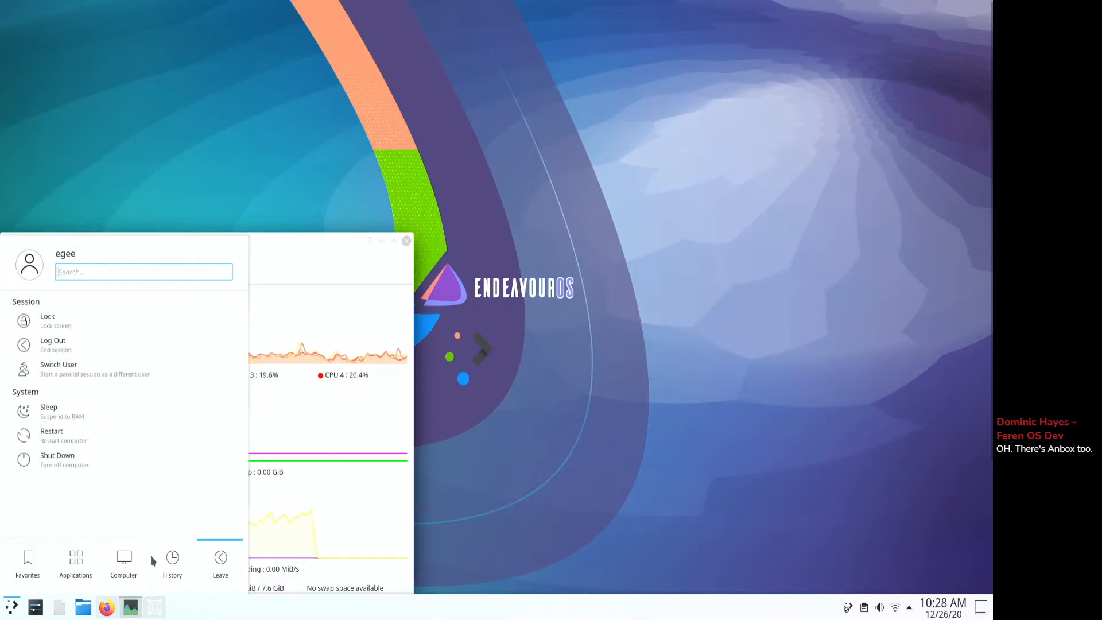
mouse_move(41, 567)
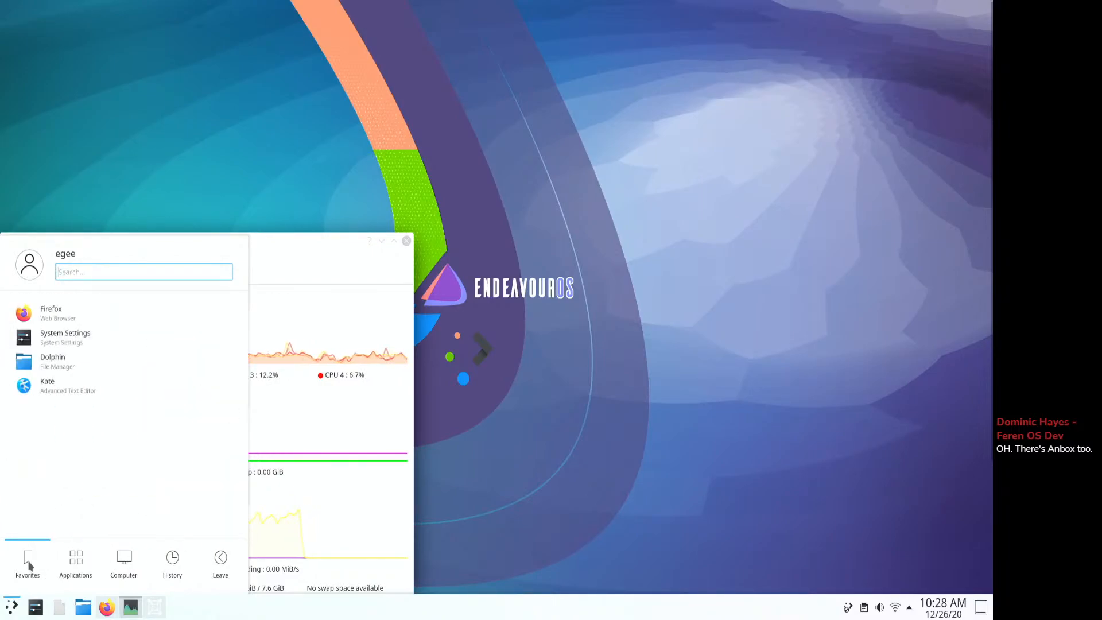
left_click(48, 342)
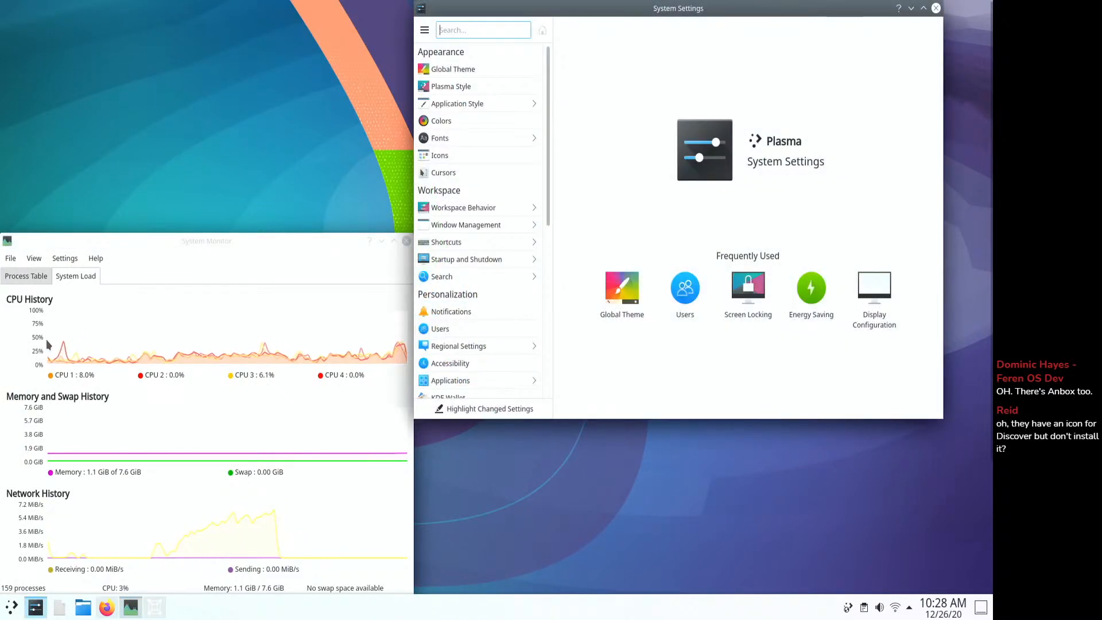
scroll(427, 159, "down", 8)
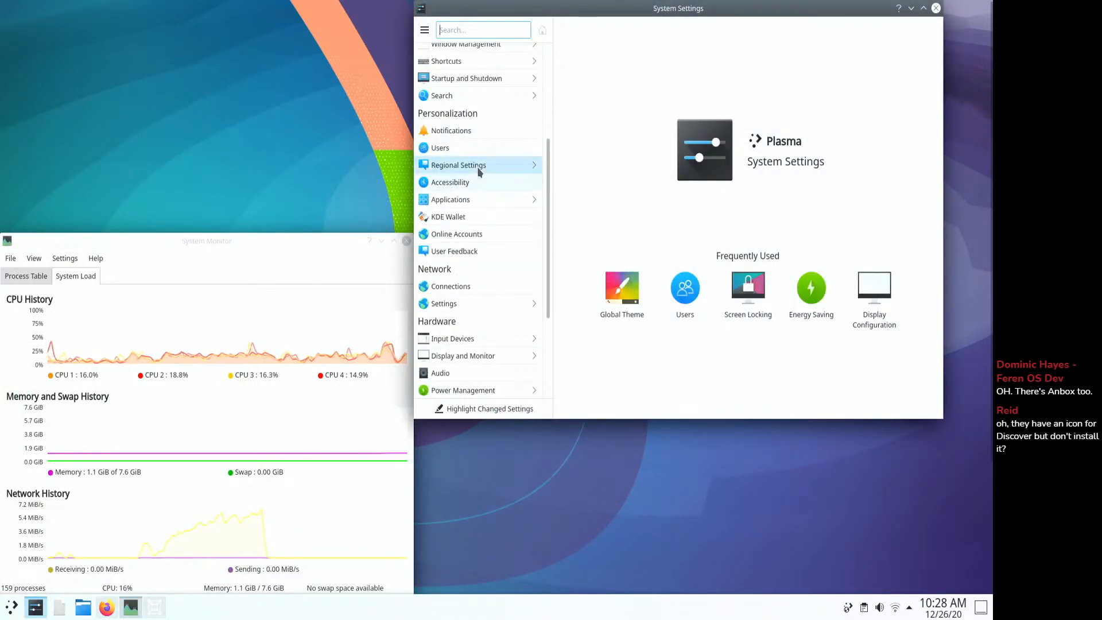
scroll(470, 273, "up", 5)
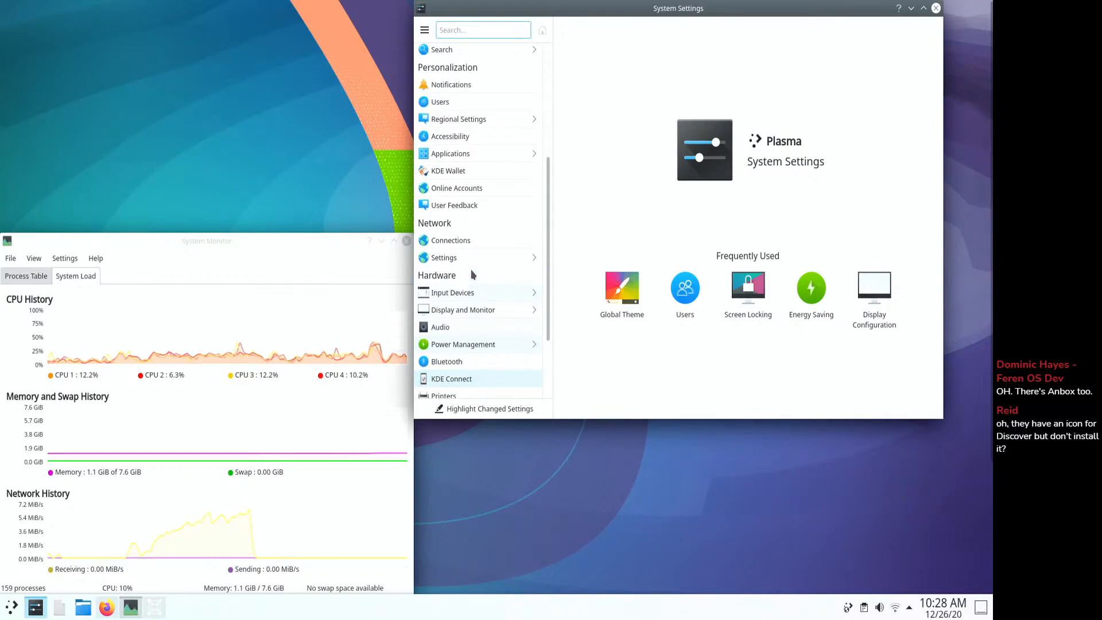
scroll(462, 63, "up", 2)
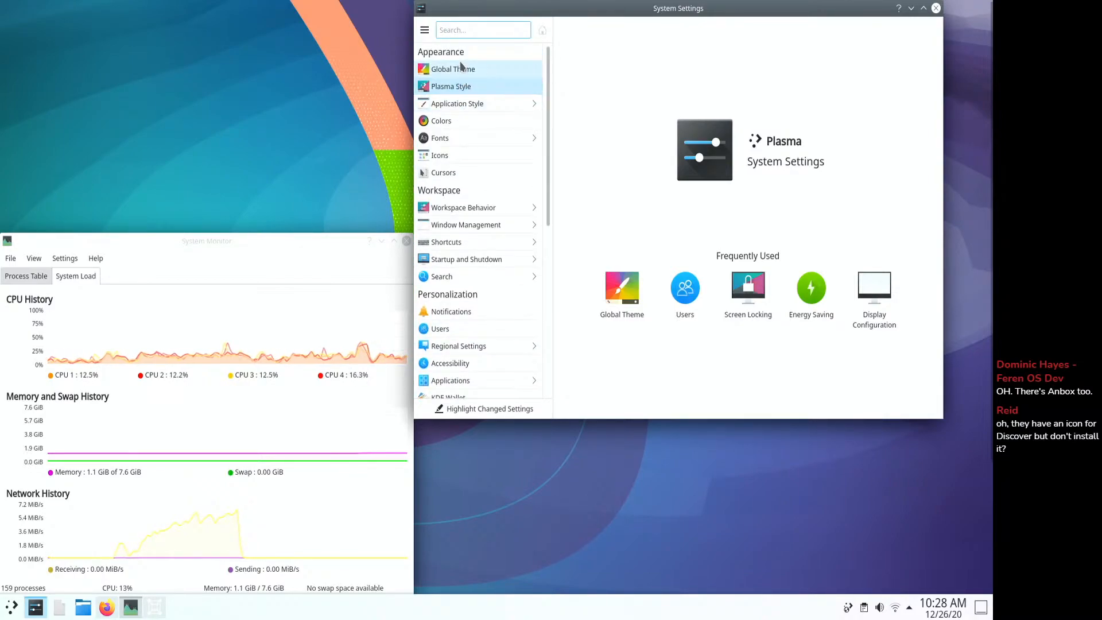
- Browse Global Theme, Plasma Style and Application Style, then view the Breeze, Oxygen and Plastik window decorations
left_click(459, 69)
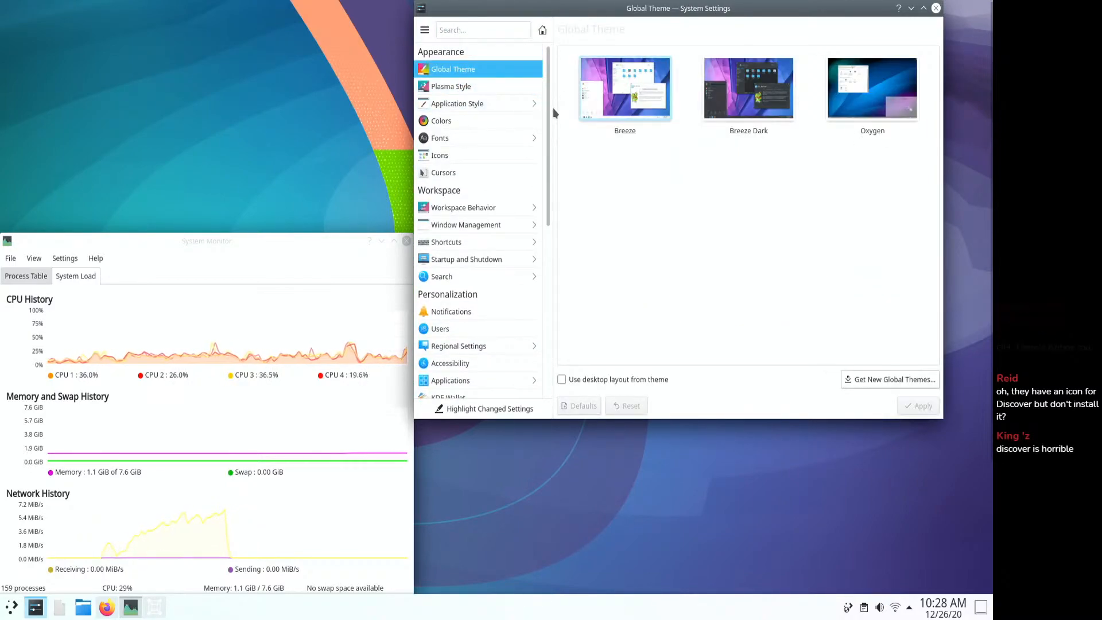
left_click(480, 87)
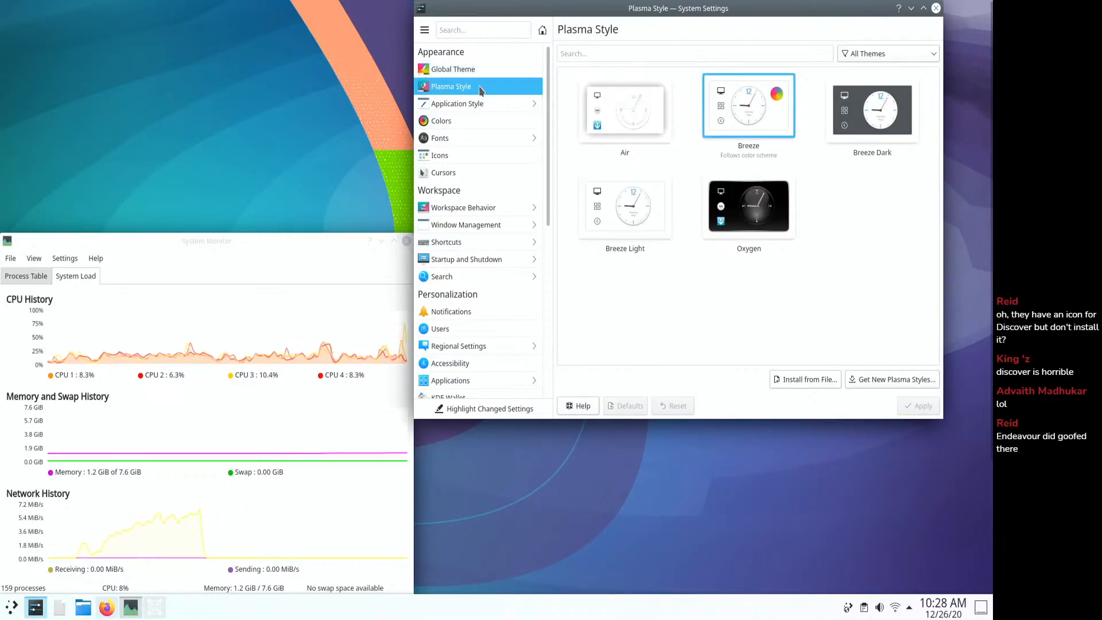
left_click(482, 104)
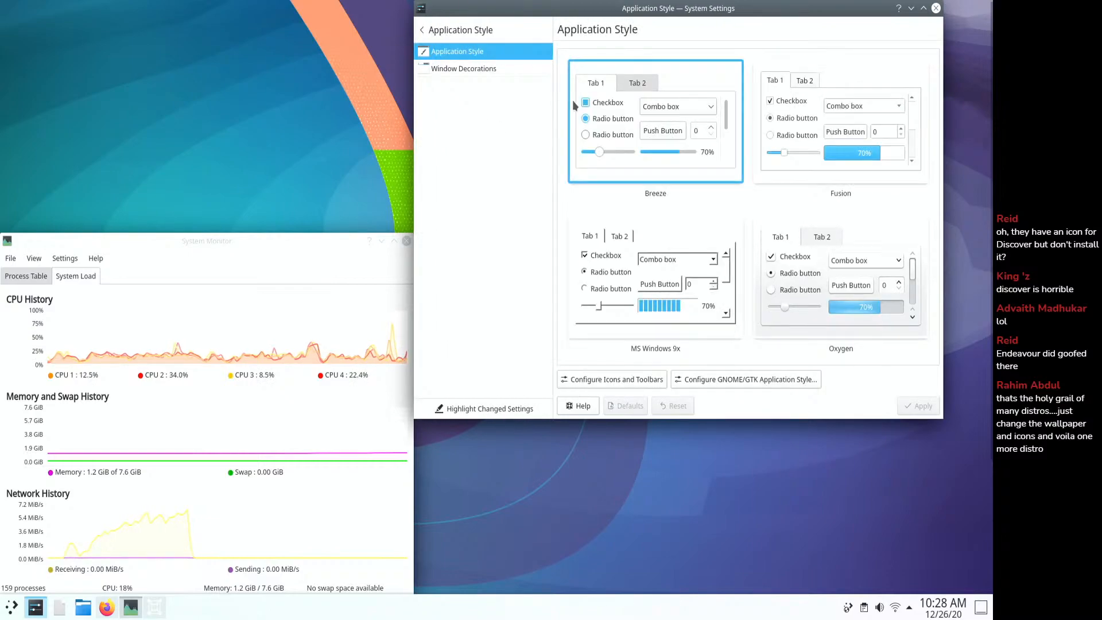
left_click(506, 63)
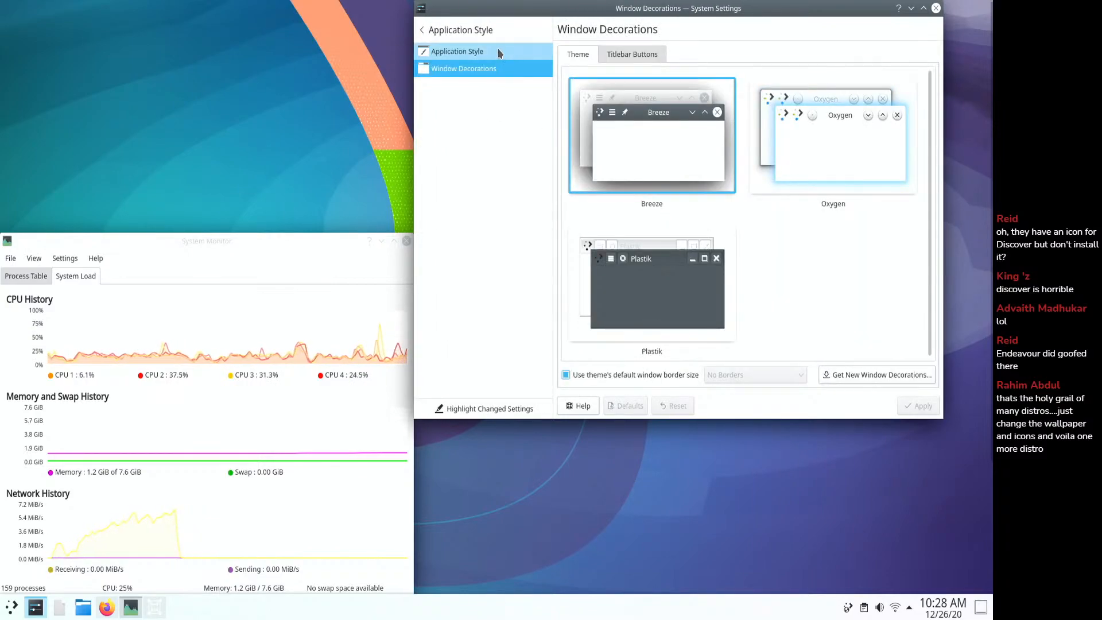
left_click(425, 32)
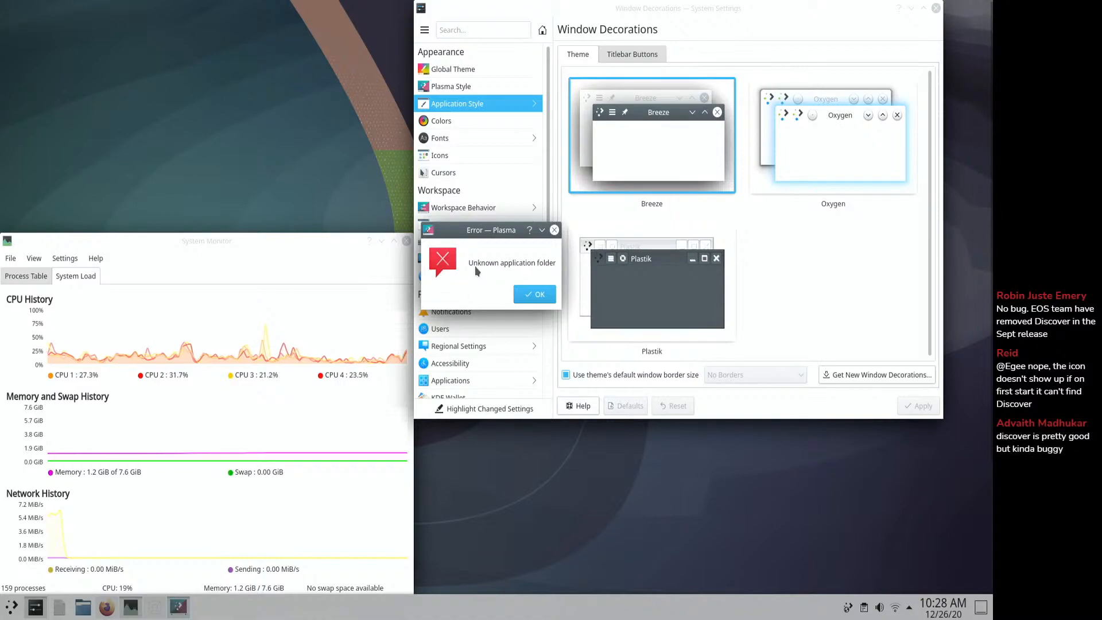
- Dismiss the Unknown application folder error and check the Discover launcher's menu twice, leaving it pinned
left_click(532, 295)
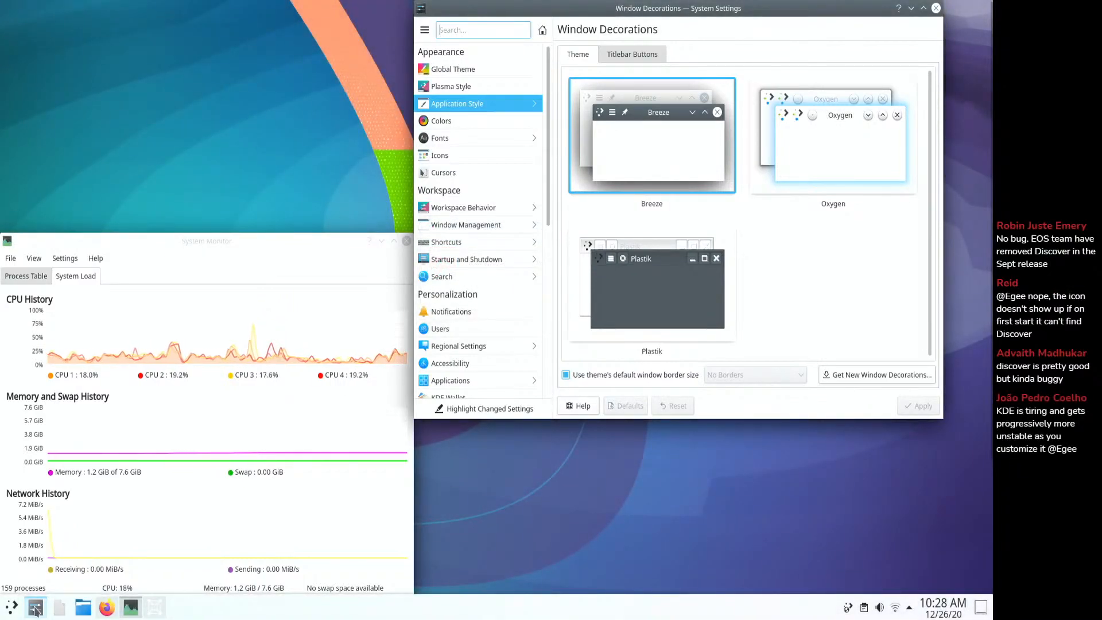
right_click(59, 613)
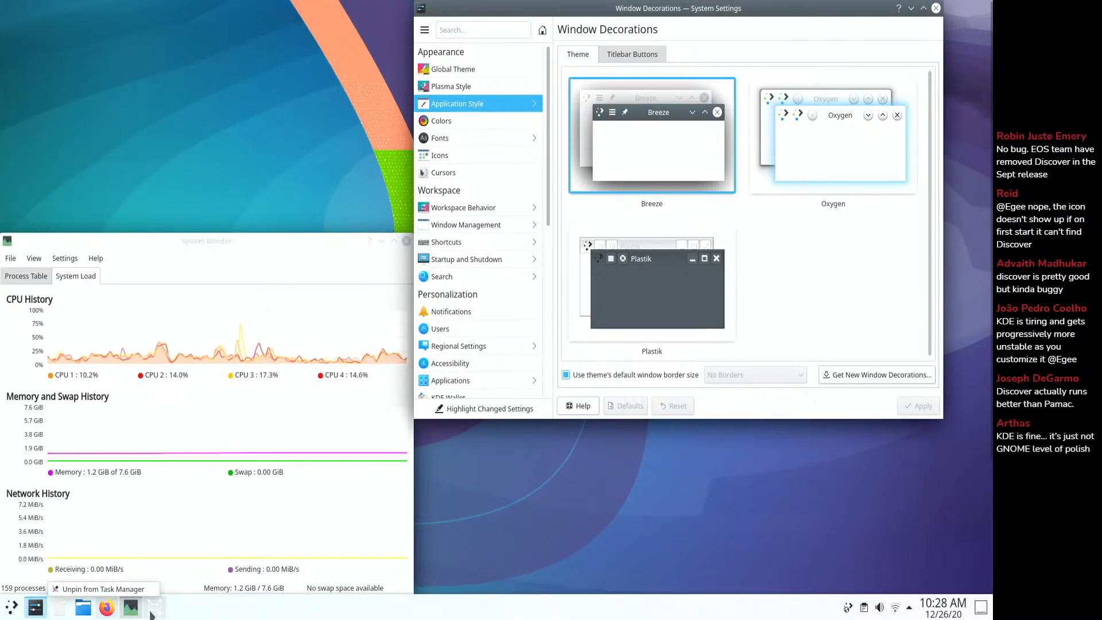
left_click(179, 614)
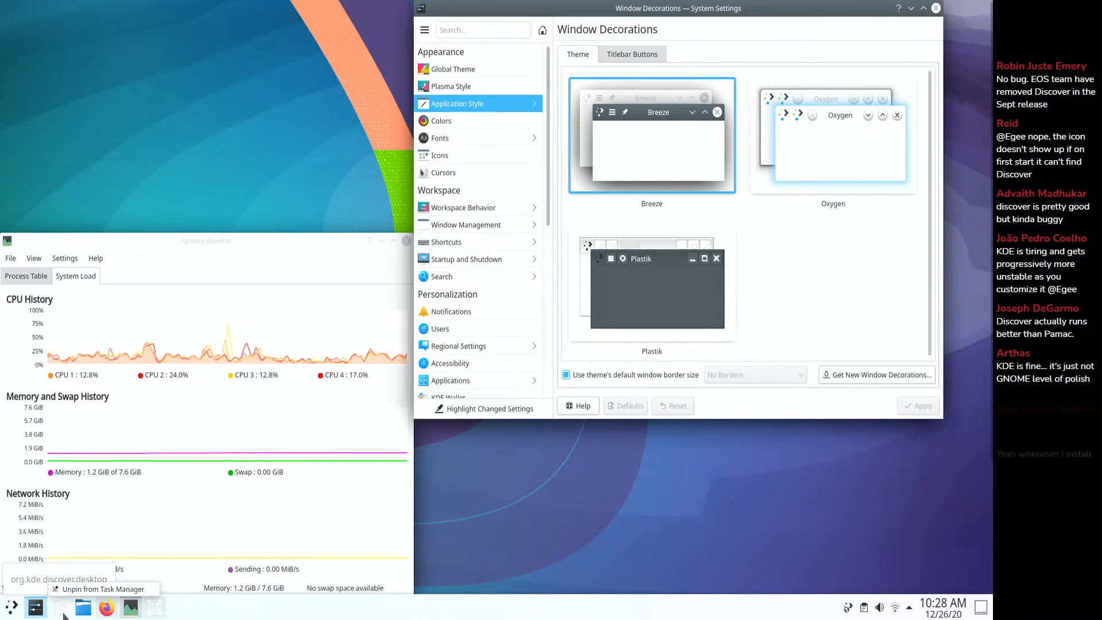
right_click(59, 612)
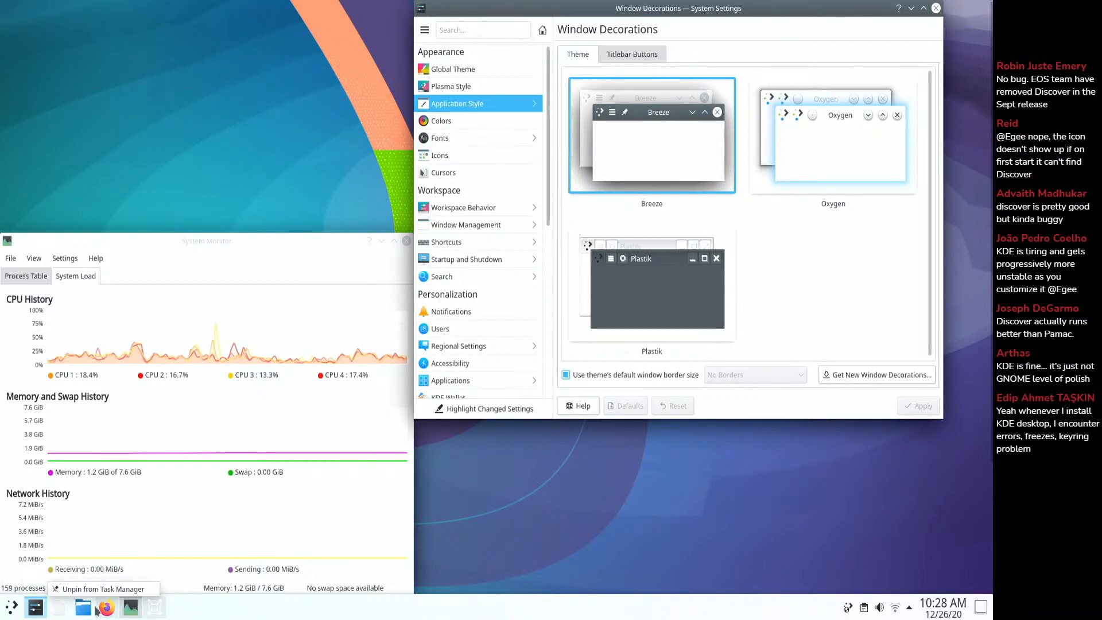
left_click(166, 609)
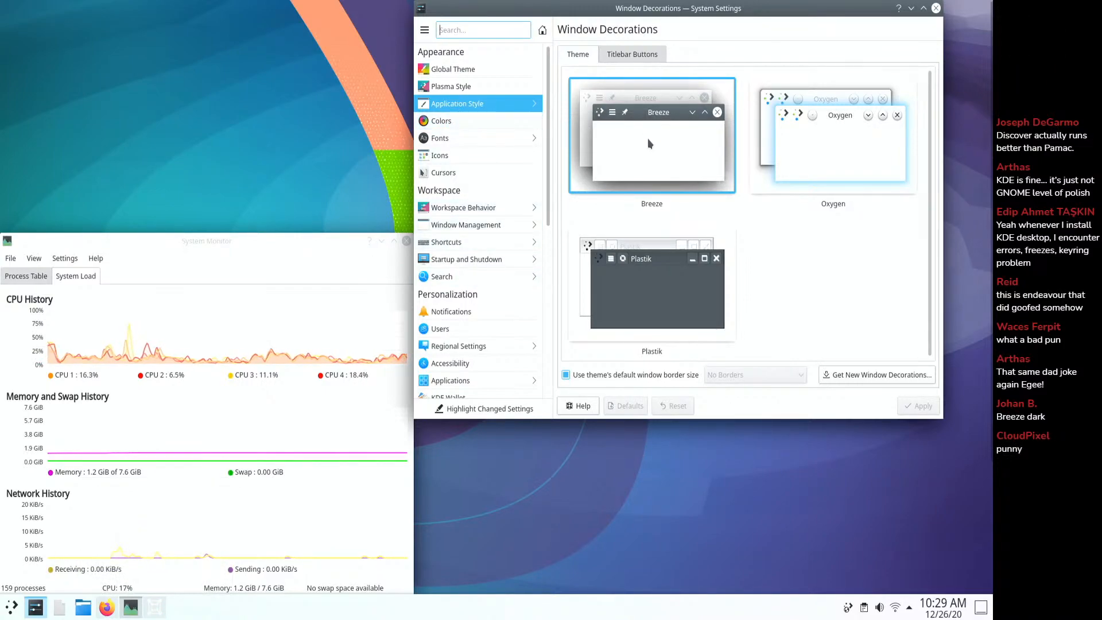
- Apply the Plastik window decoration, then revisit the Plasma Style and Application Style pages
left_click(644, 254)
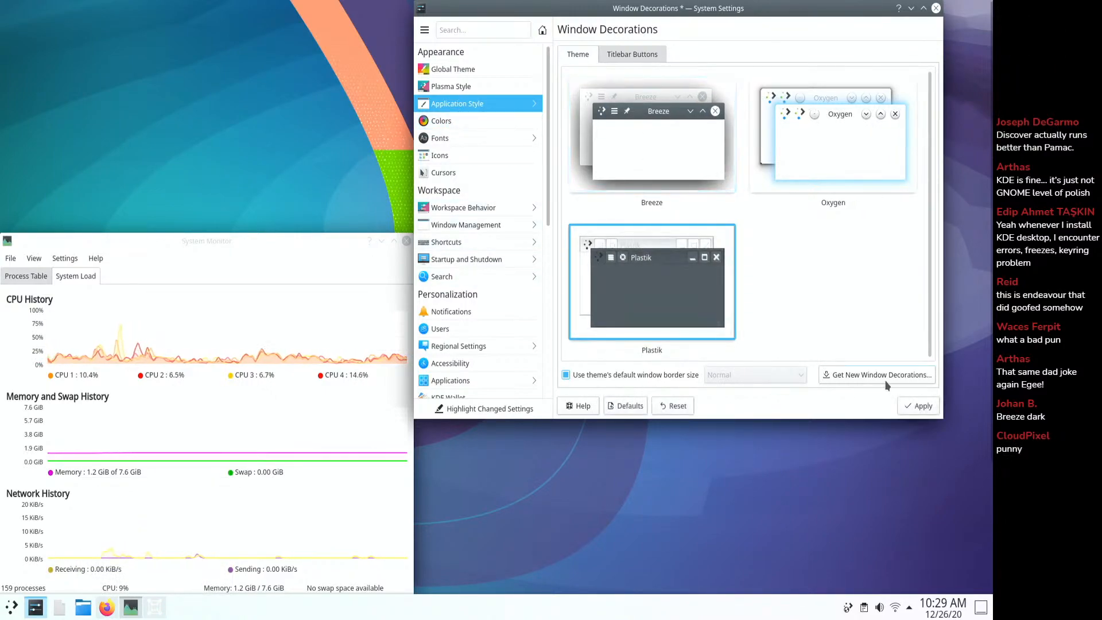
left_click(918, 405)
left_click(470, 84)
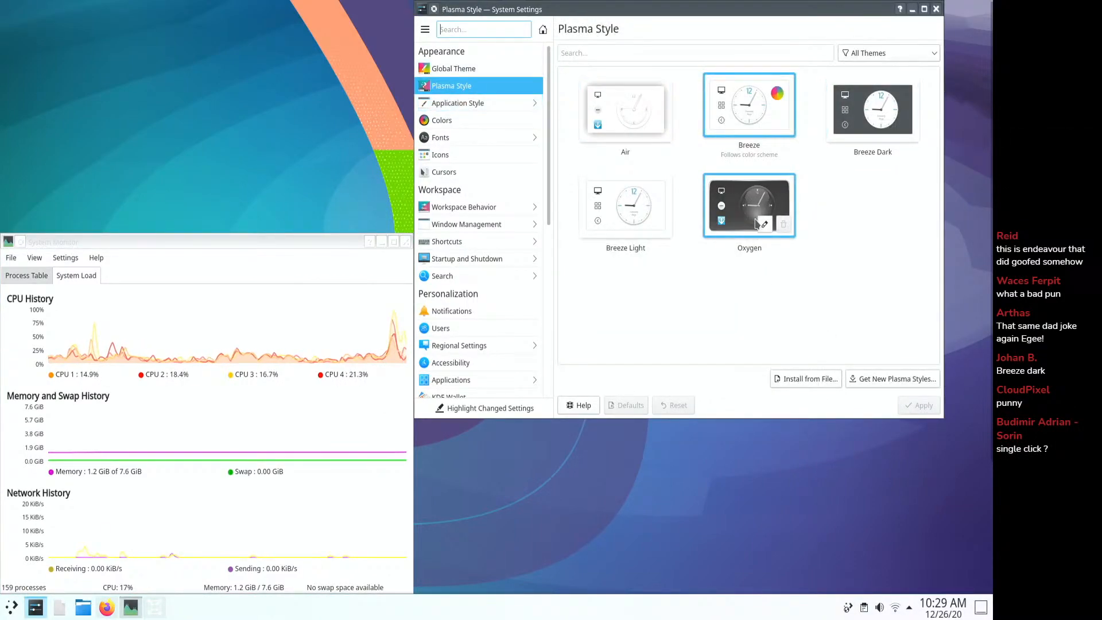
left_click(474, 105)
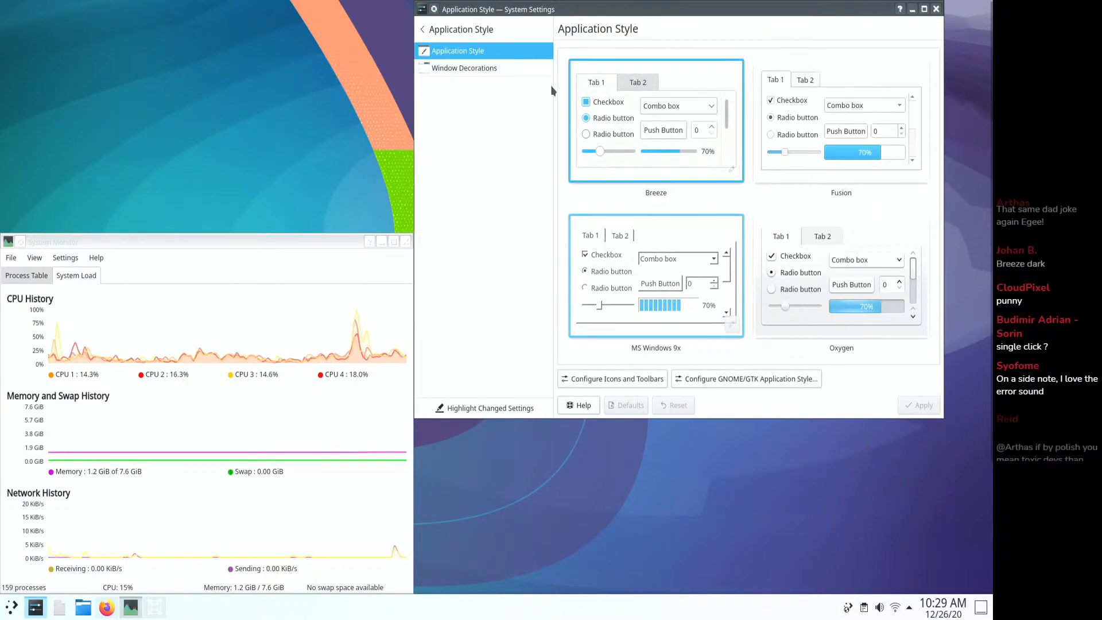
- Reapply the Breeze window decoration, return to the settings overview, and raise the ponyos-base VM
left_click(492, 69)
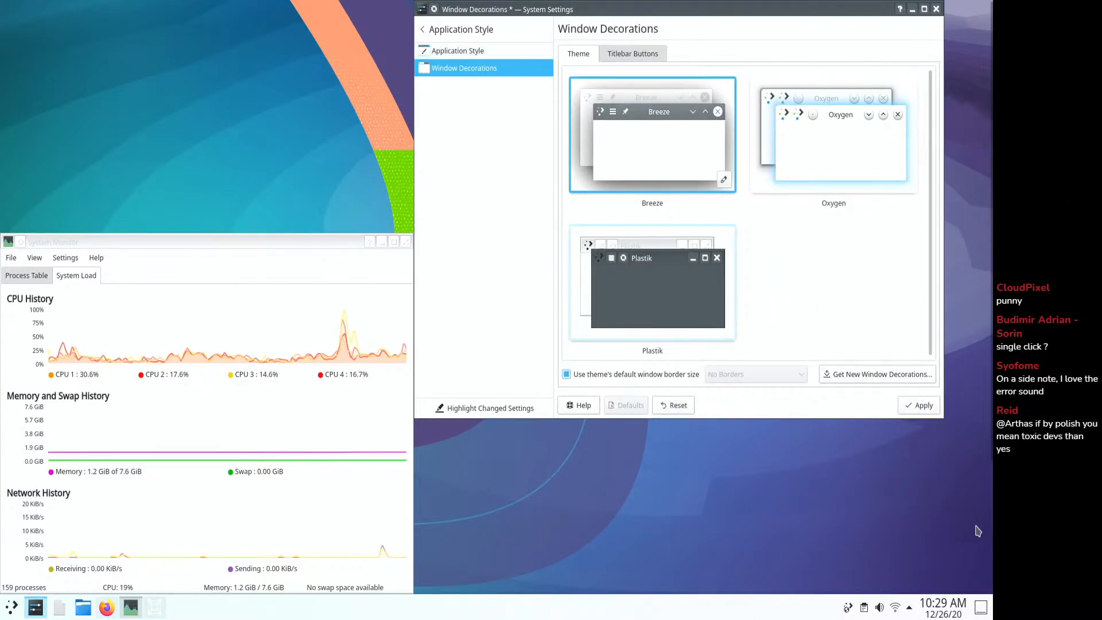
left_click(919, 407)
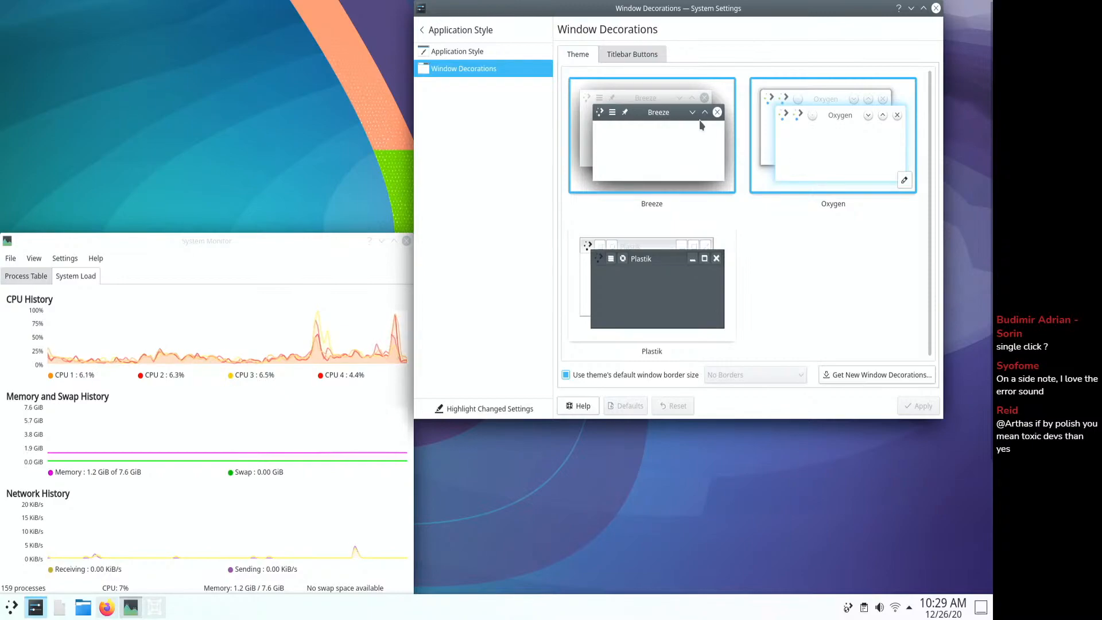
left_click(441, 24)
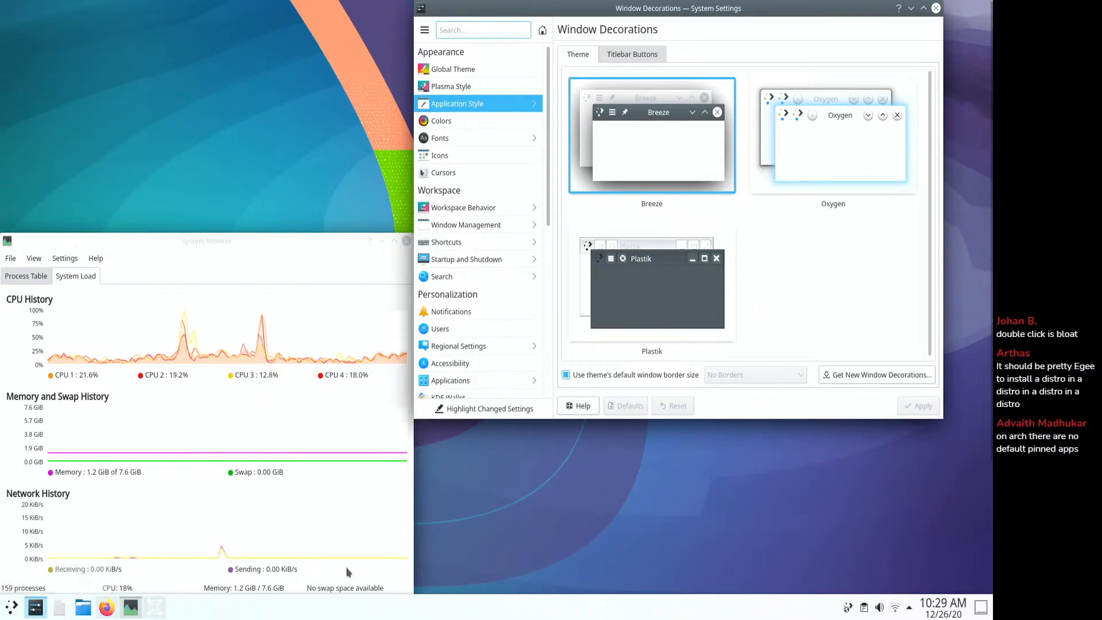
left_click(149, 610)
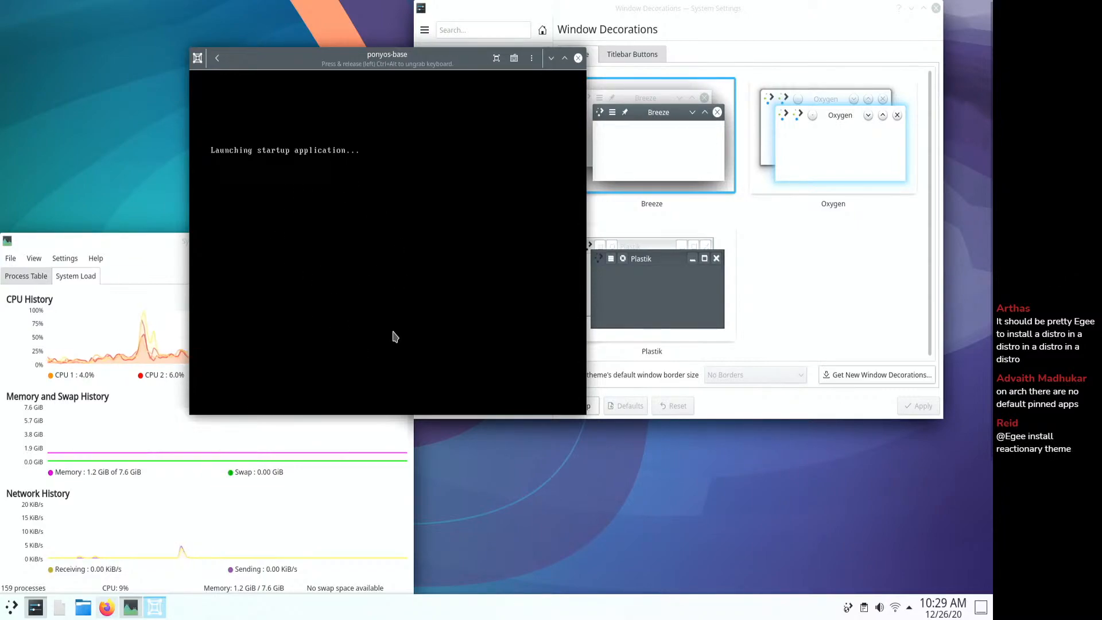
- Release the keyboard, force-shut-down ponyos-base from the box list, and start it again
key("ctrl+alt")
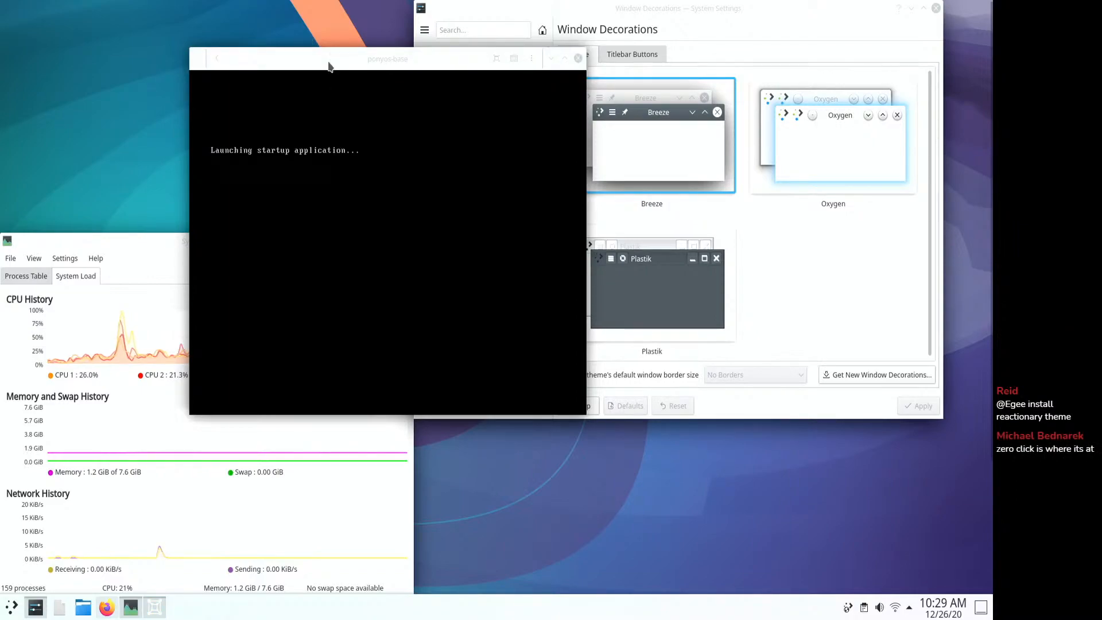
left_click(216, 58)
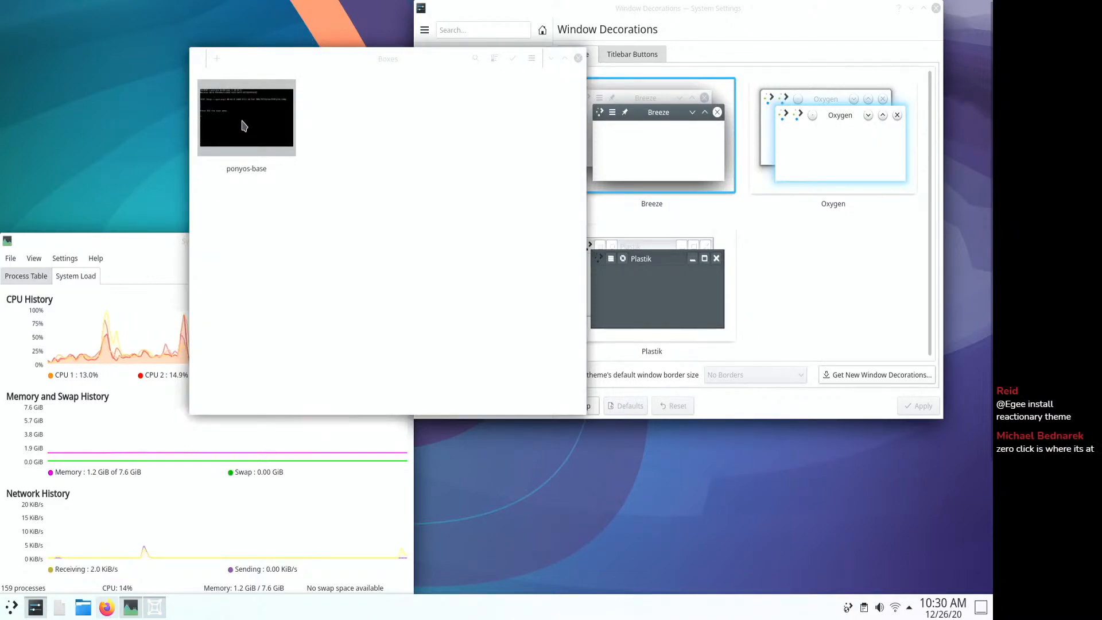
right_click(264, 141)
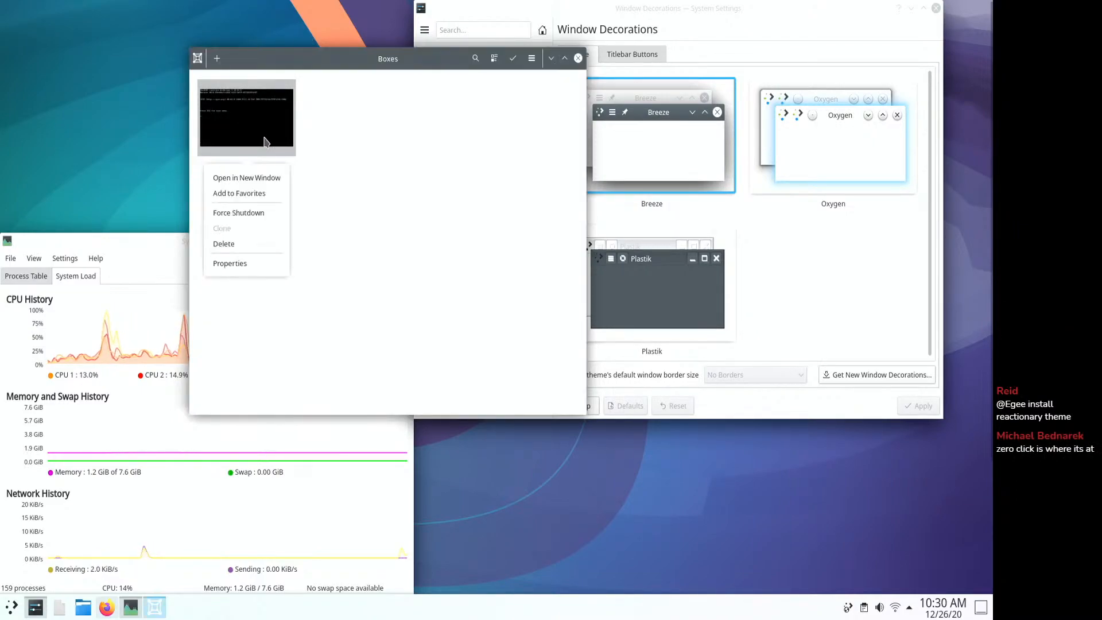
left_click(243, 214)
left_click(248, 122)
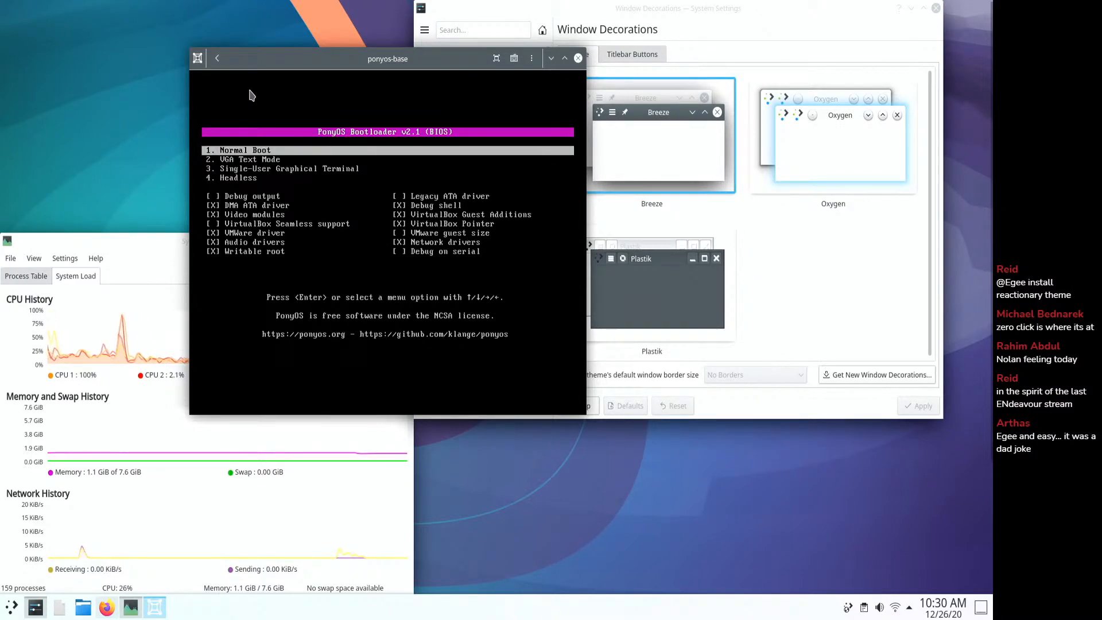
- Boot PonyOS with the VGA Text Mode option, then bring System Settings back to the front
key("Down")
key("Down")
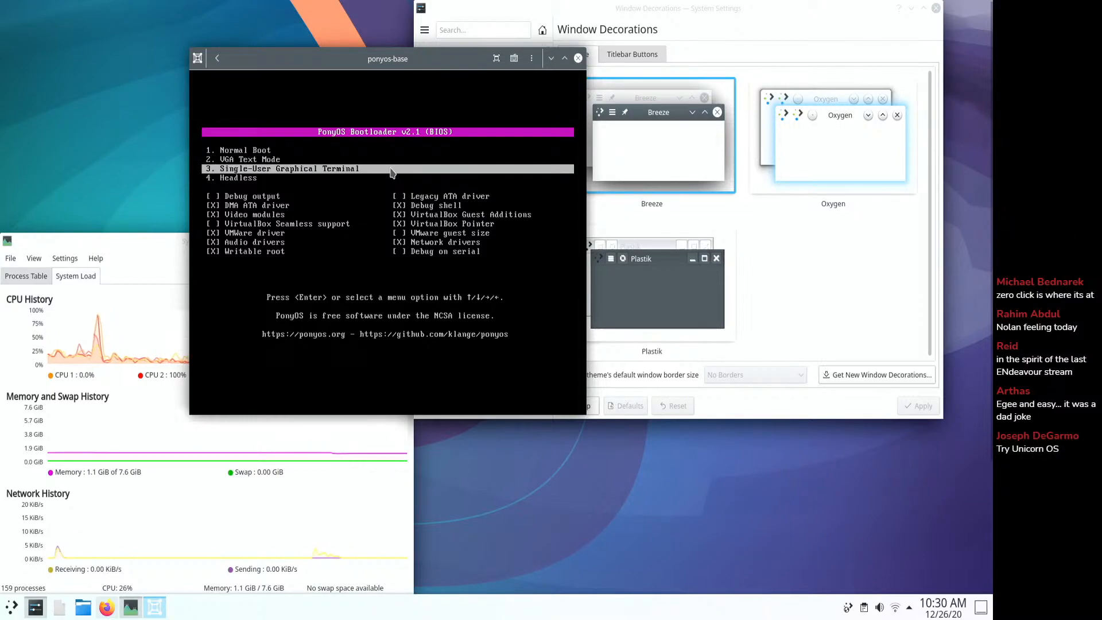
key("Down")
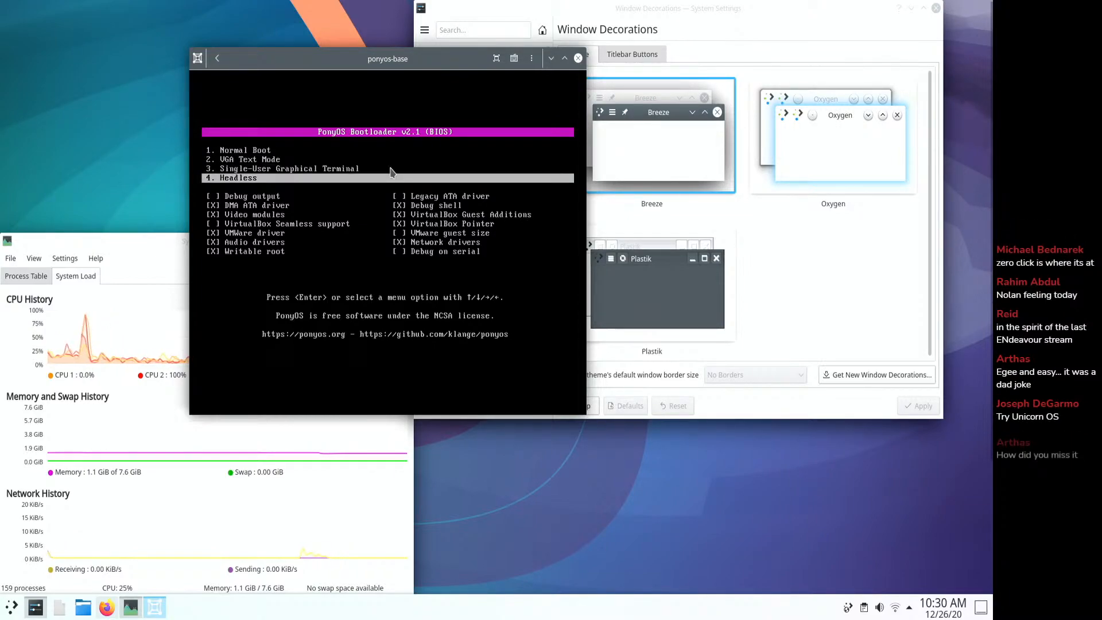
key("Down")
key("Up")
key("Up")
key("Up")
key("Return")
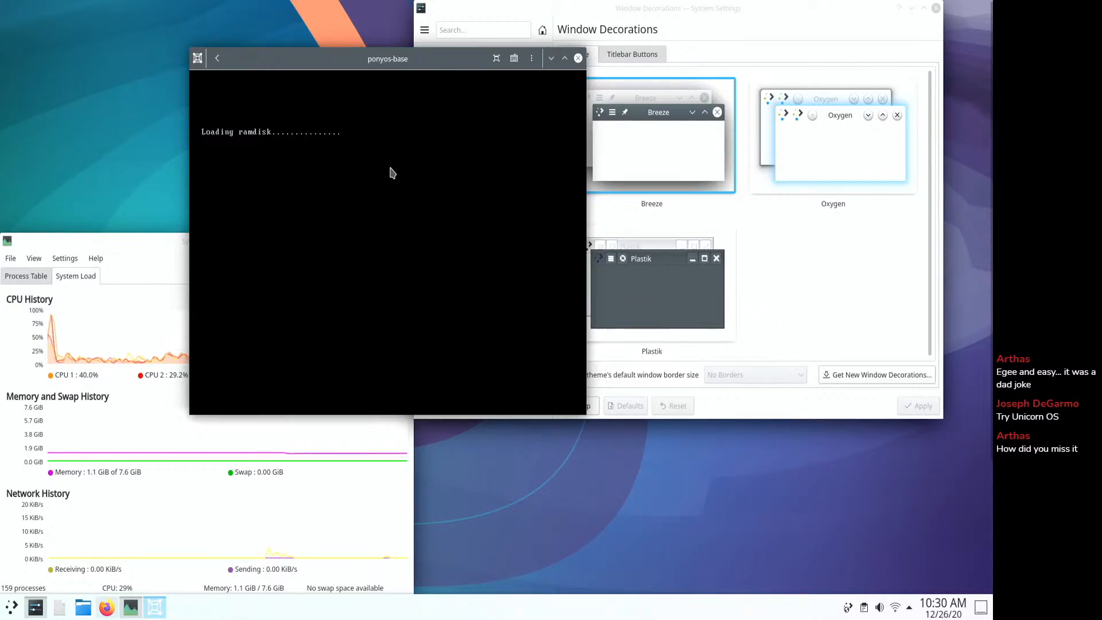
left_click(5, 615)
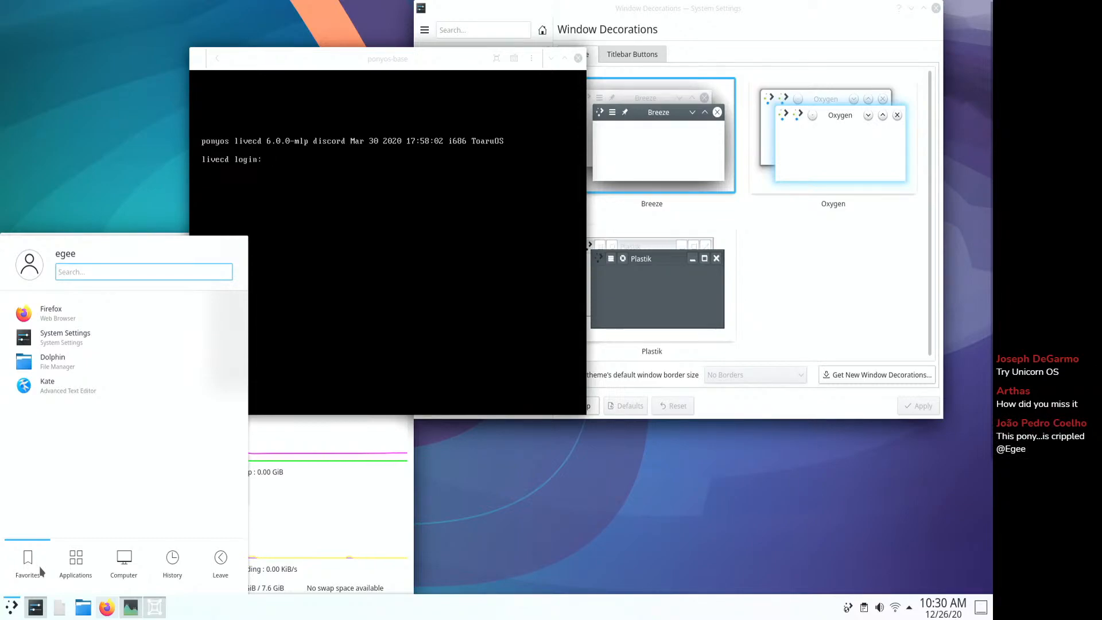
left_click(705, 35)
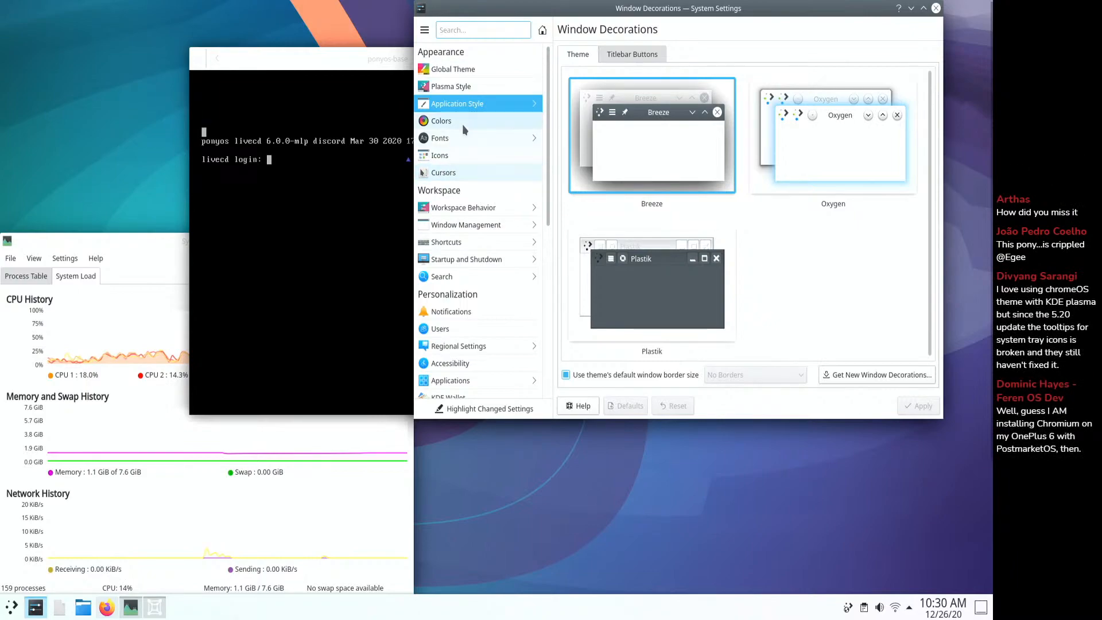
- Close System Settings and bring up the desktop's Configure Desktop and Wallpaper dialog
left_click(459, 208)
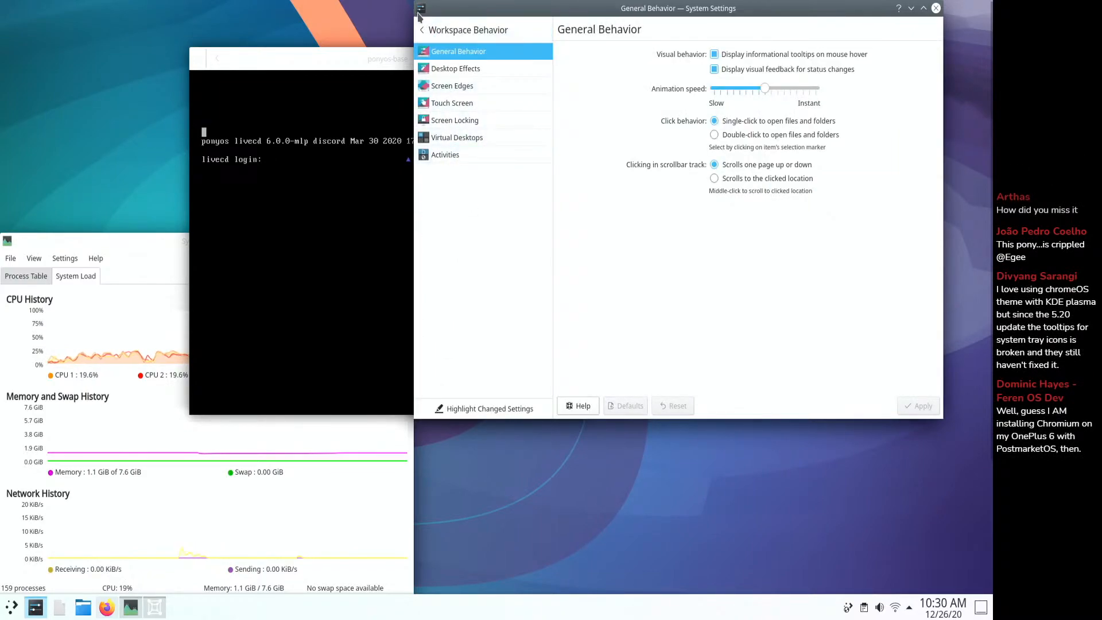
left_click(936, 8)
right_click(664, 154)
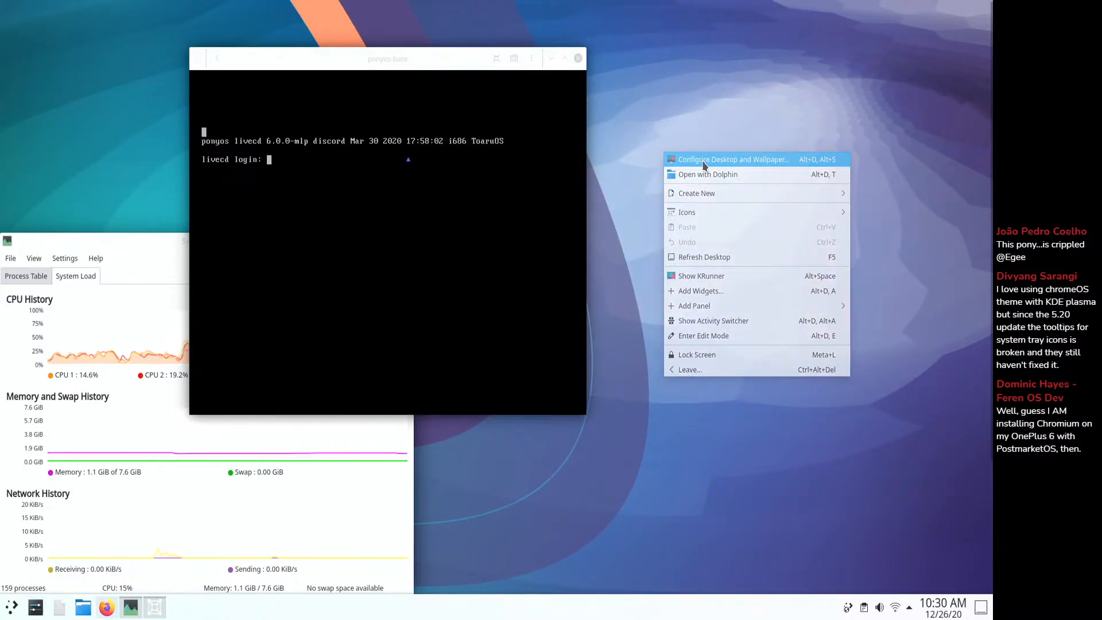
left_click(606, 184)
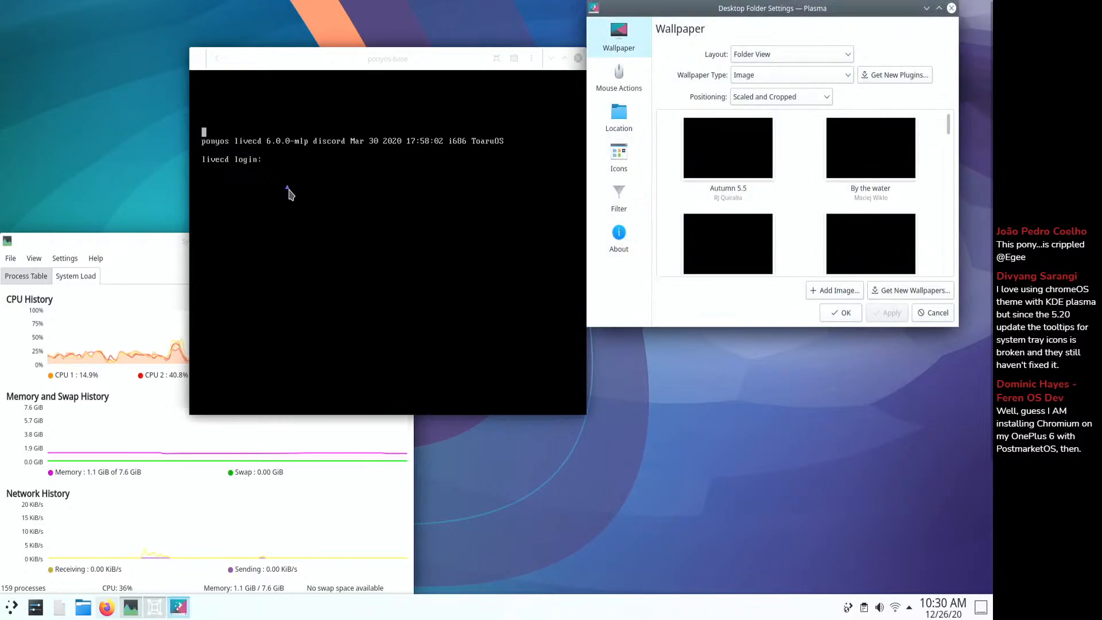
- Try a login name at the PonyOS livecd login prompt; the attempt fails
left_click(307, 179)
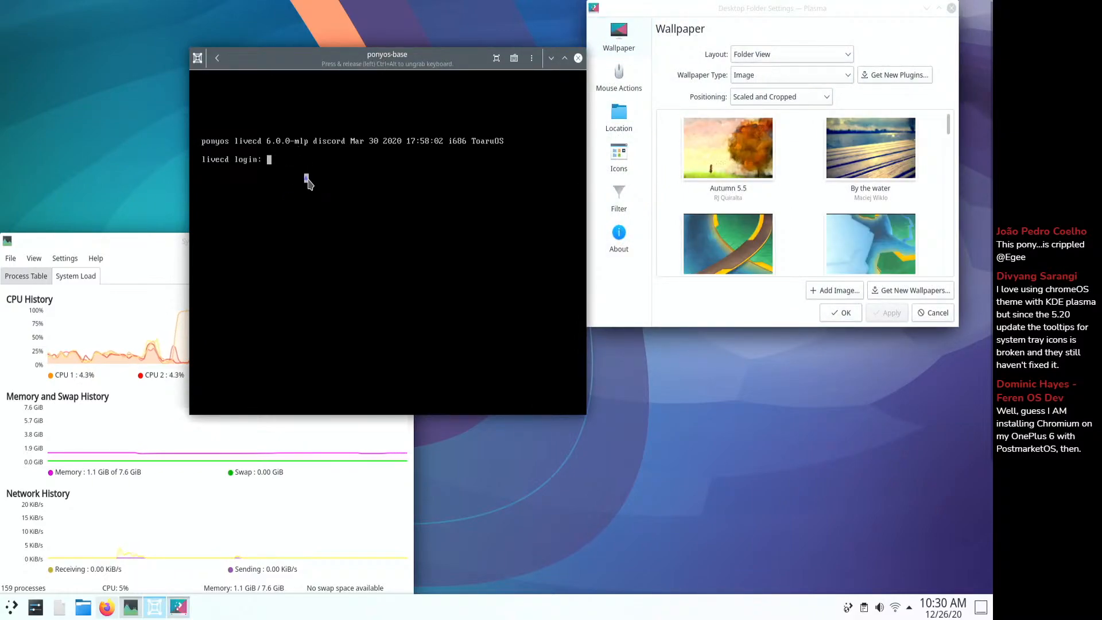
type("[pm")
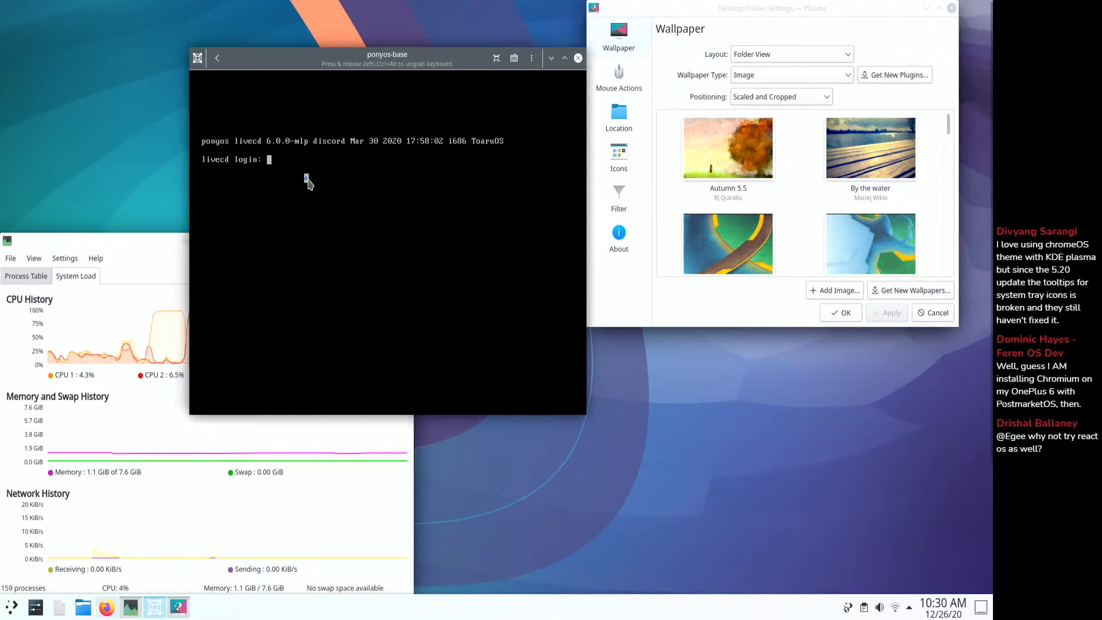
key("Return")
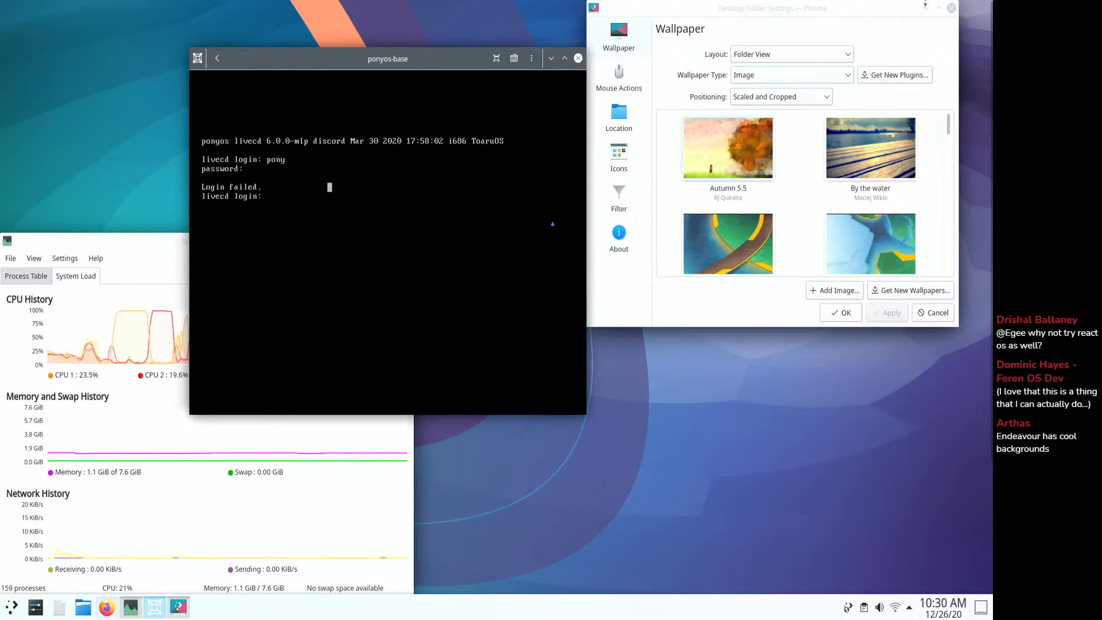
- Set Flying Konqui as the desktop wallpaper and confirm with OK
left_click_drag(843, 19, 430, 79)
scroll(350, 261, "down", 5)
scroll(350, 262, "down", 5)
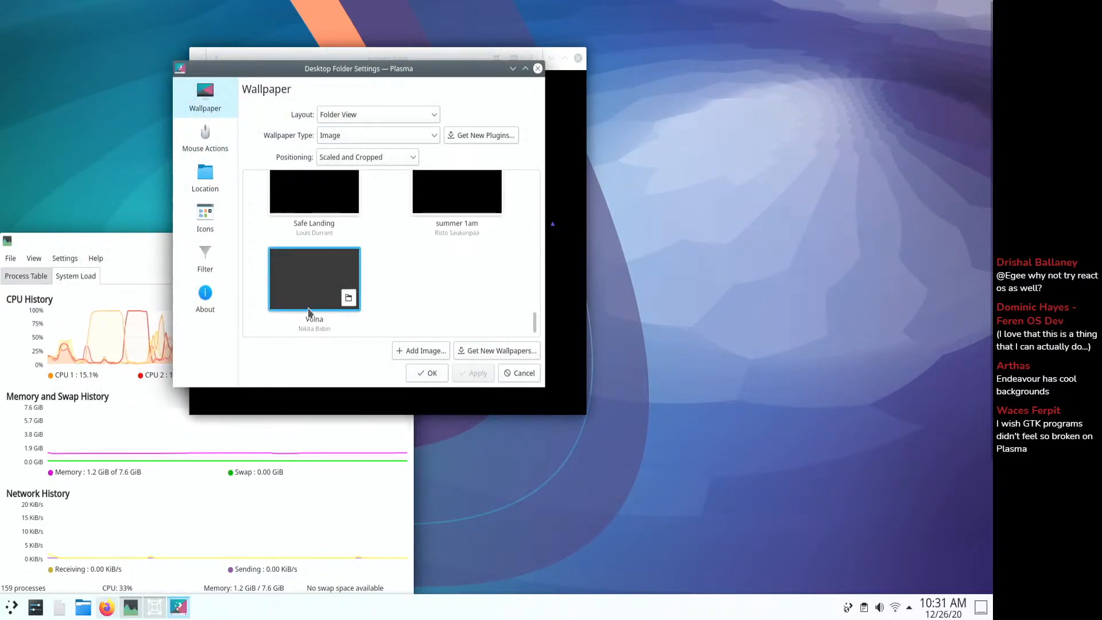
scroll(310, 314, "up", 3)
scroll(310, 315, "down", 3)
scroll(310, 315, "up", 4)
scroll(313, 307, "up", 3)
left_click(317, 291)
left_click(439, 376)
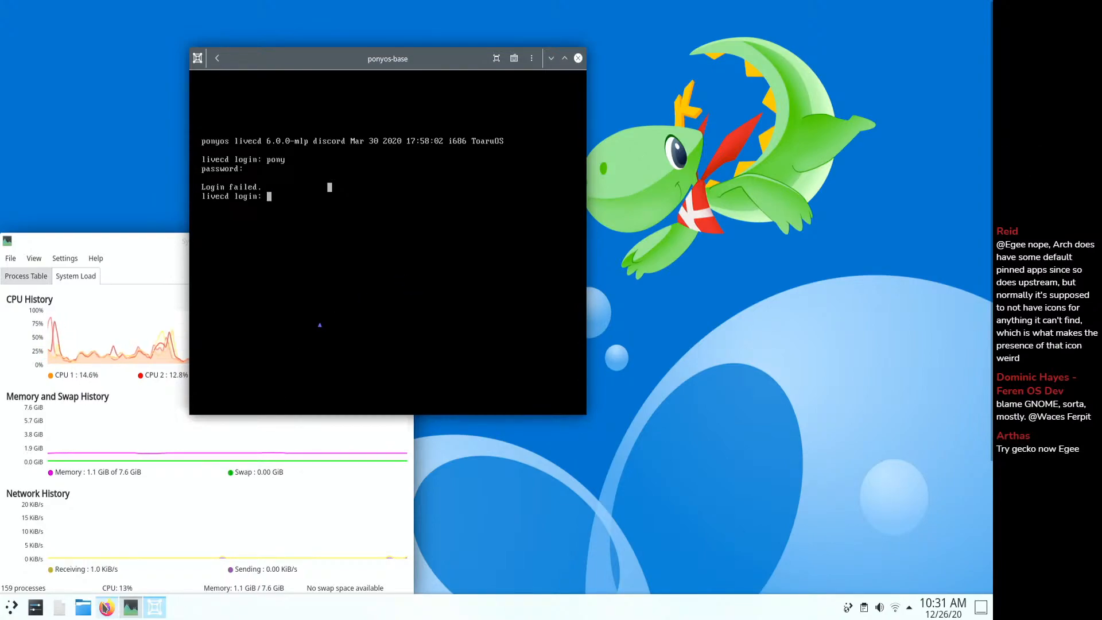
left_click(107, 607)
- Force-shut-down and delete the ponyos-base box in GNOME Boxes
left_click(912, 47)
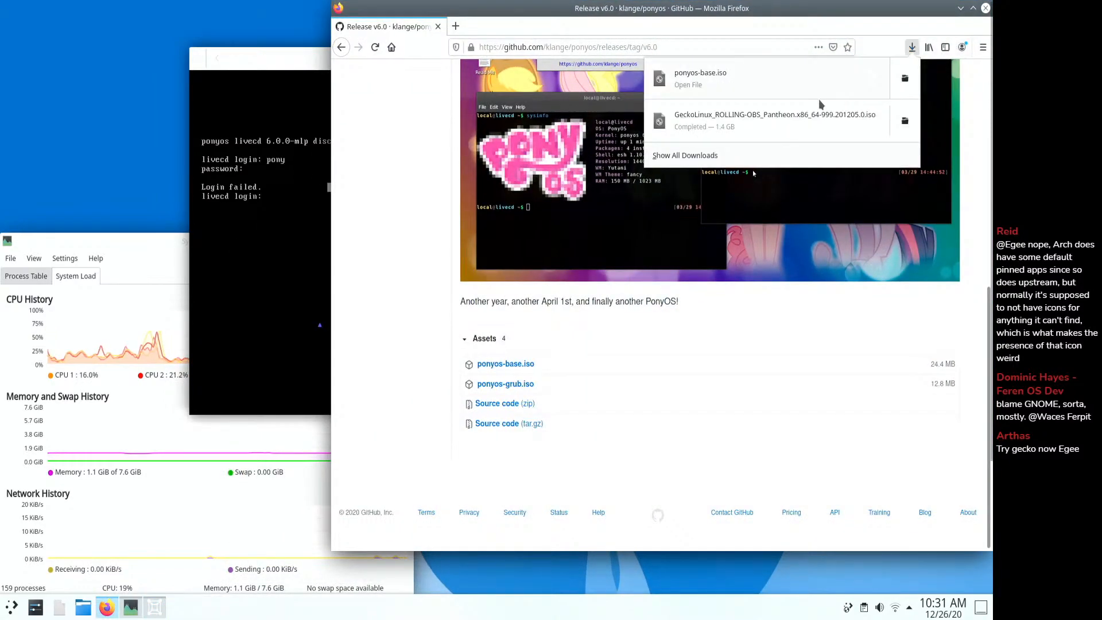
left_click(241, 64)
left_click(217, 58)
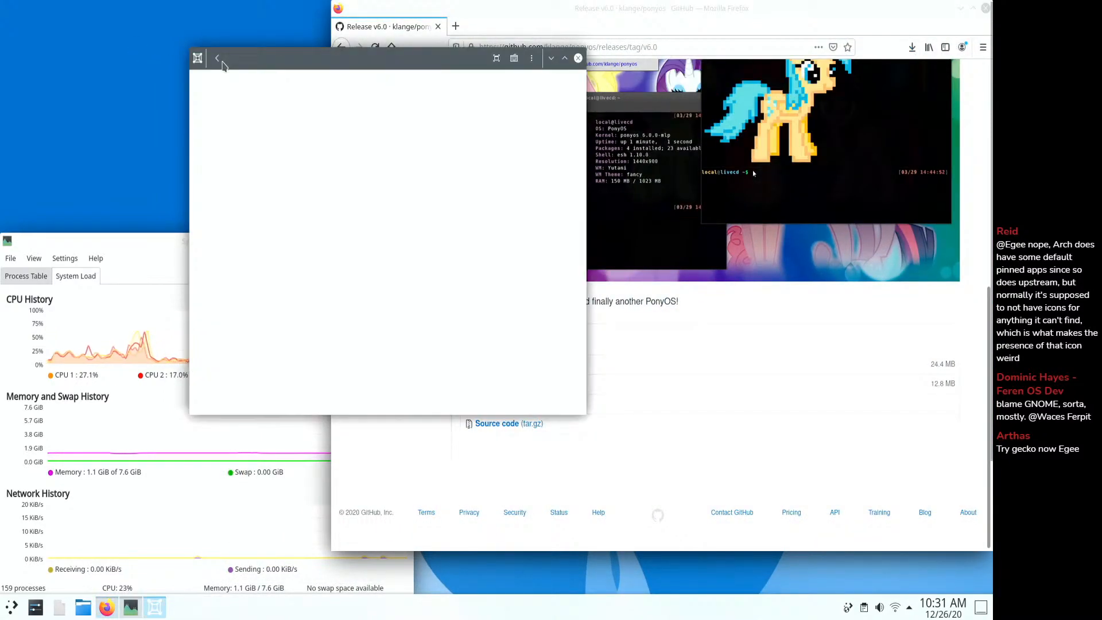
right_click(245, 136)
left_click(253, 213)
right_click(249, 133)
left_click(246, 244)
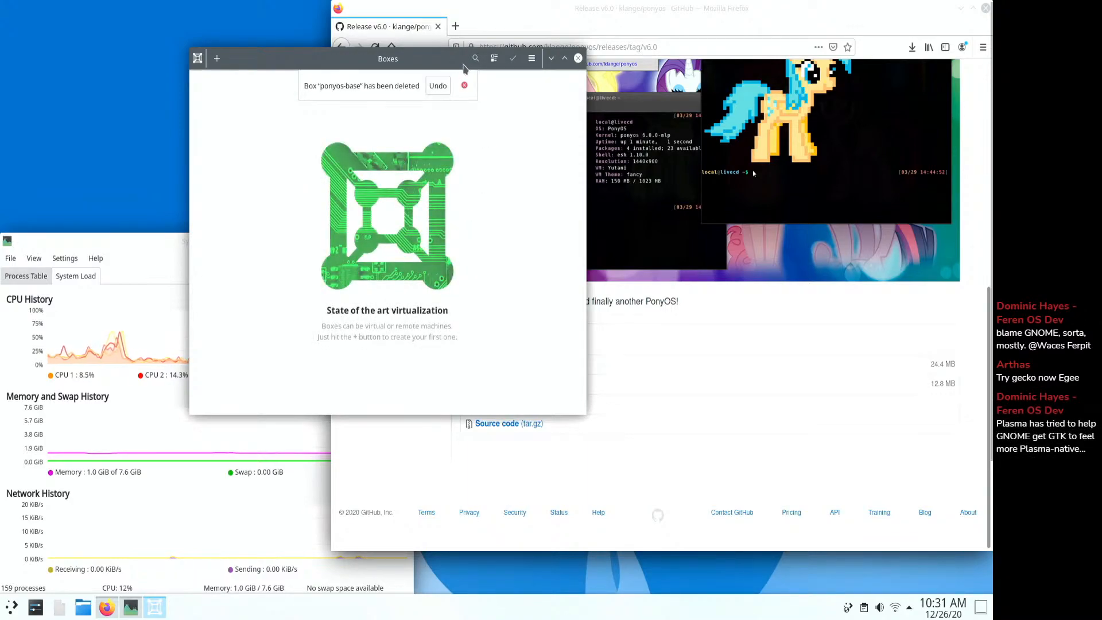
- Start a new box using the GeckoLinux ISO as the installation image
left_click(217, 58)
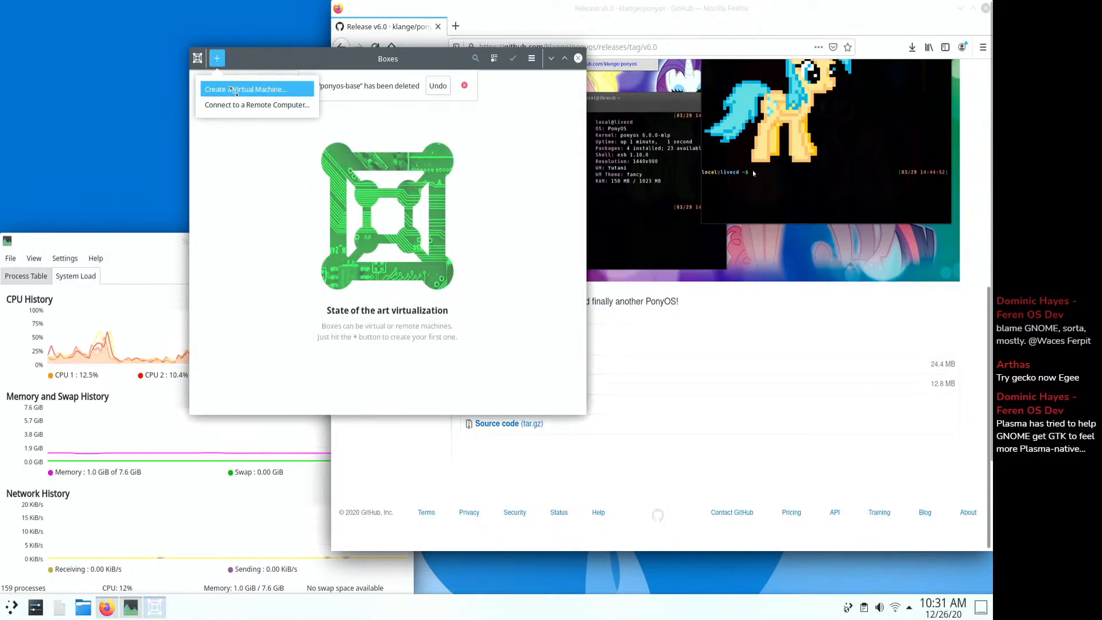
left_click(247, 85)
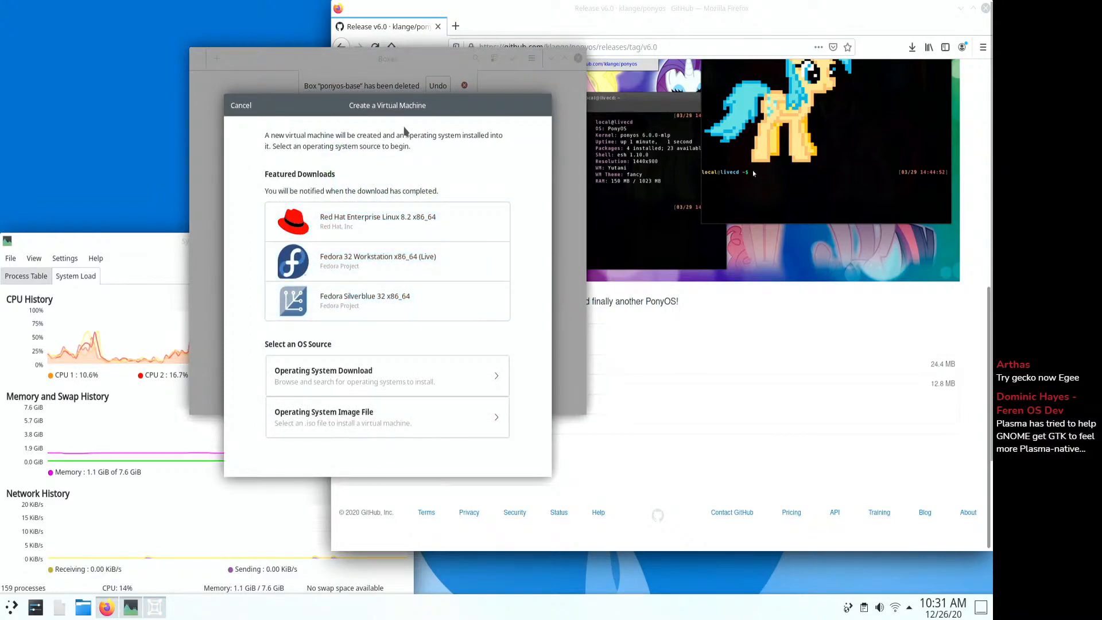
left_click(324, 421)
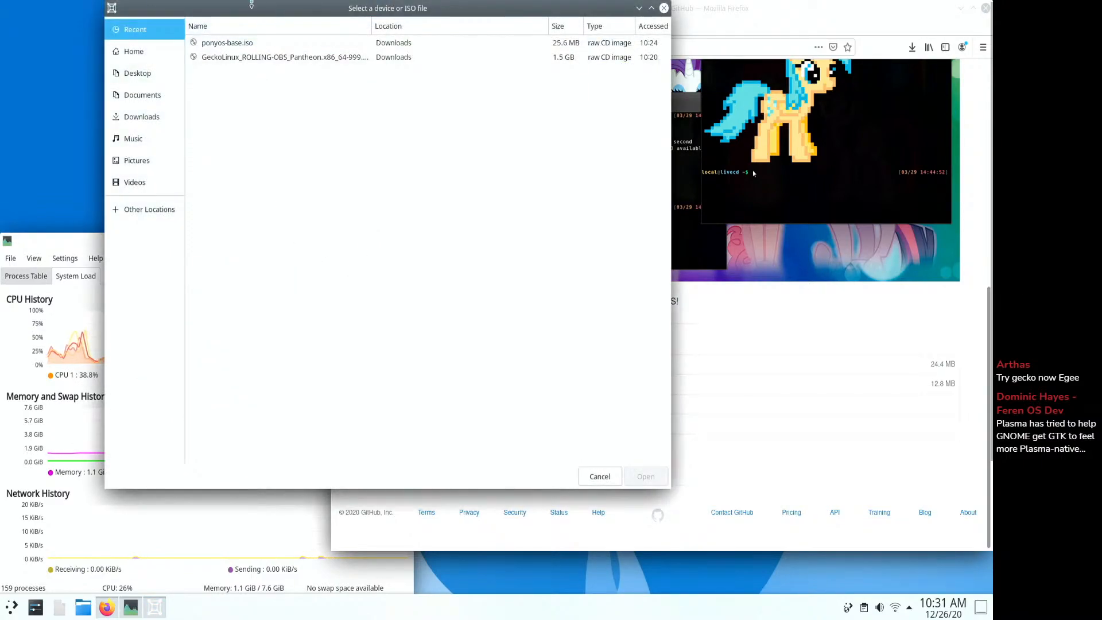
double_click(241, 57)
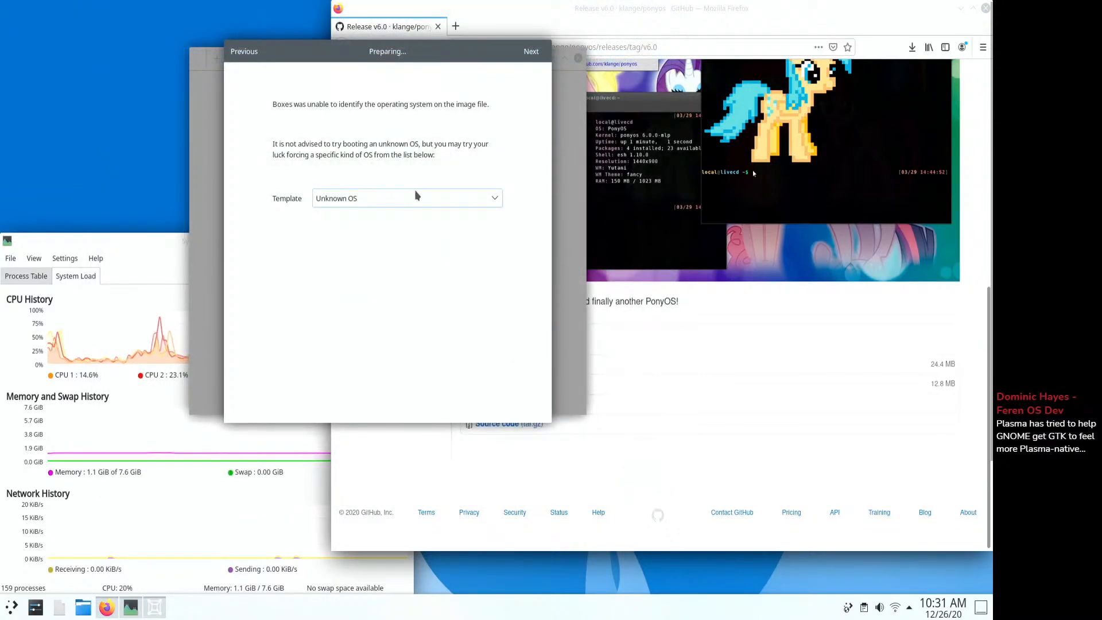
left_click(246, 51)
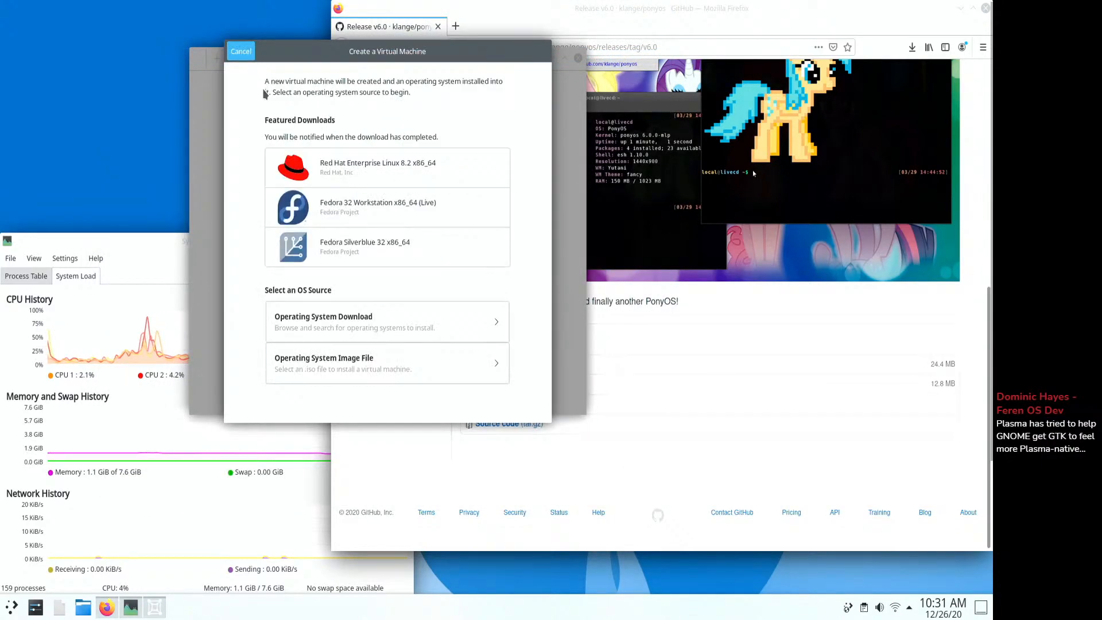
left_click(341, 357)
double_click(238, 60)
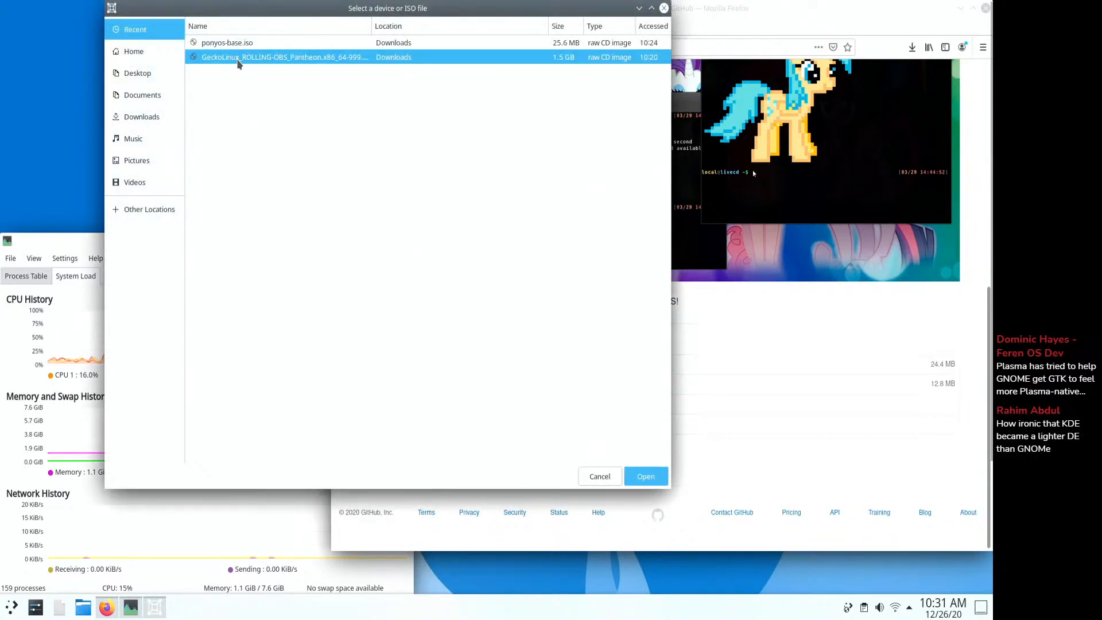
- Set the template to openSUSE Tumbleweed, raise memory to 4.0 GiB, and create the box
left_click(394, 201)
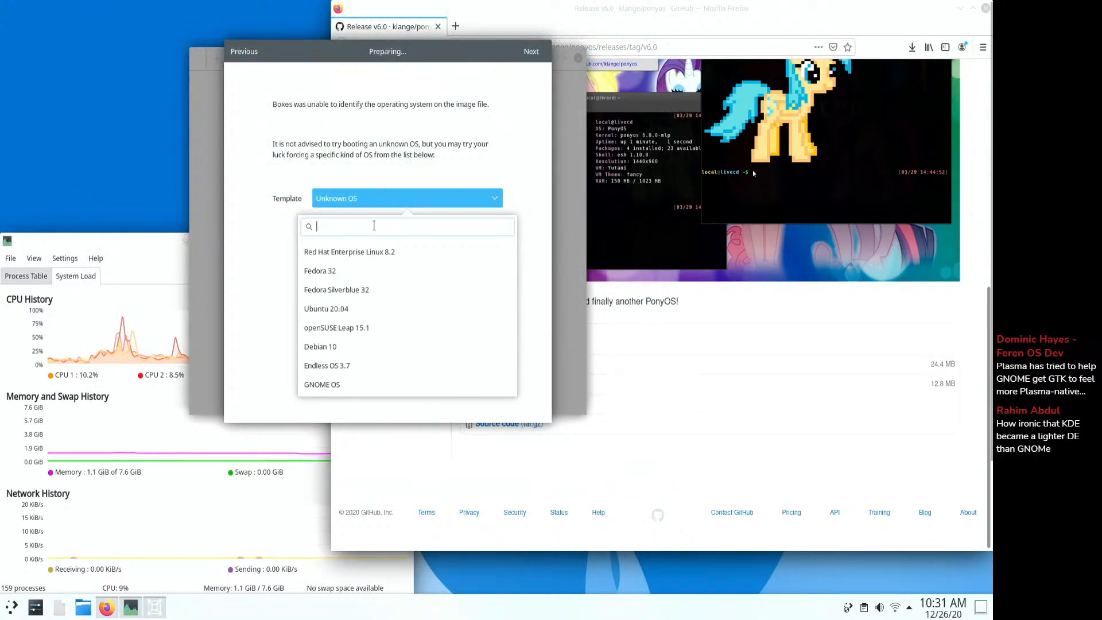
type("open")
left_click(343, 259)
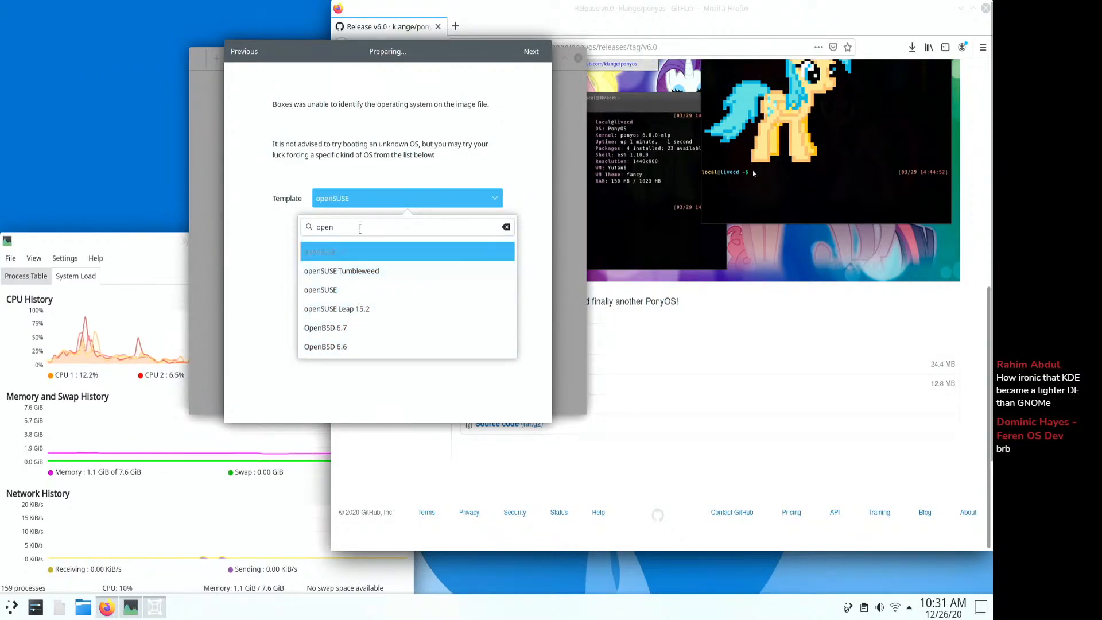
left_click(341, 270)
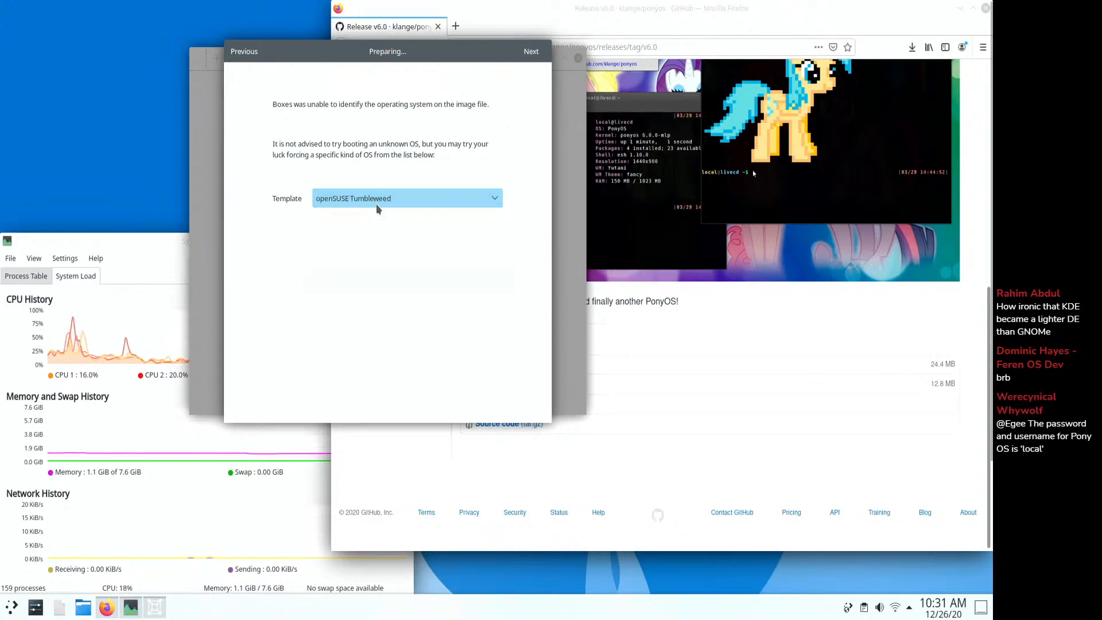
left_click(531, 51)
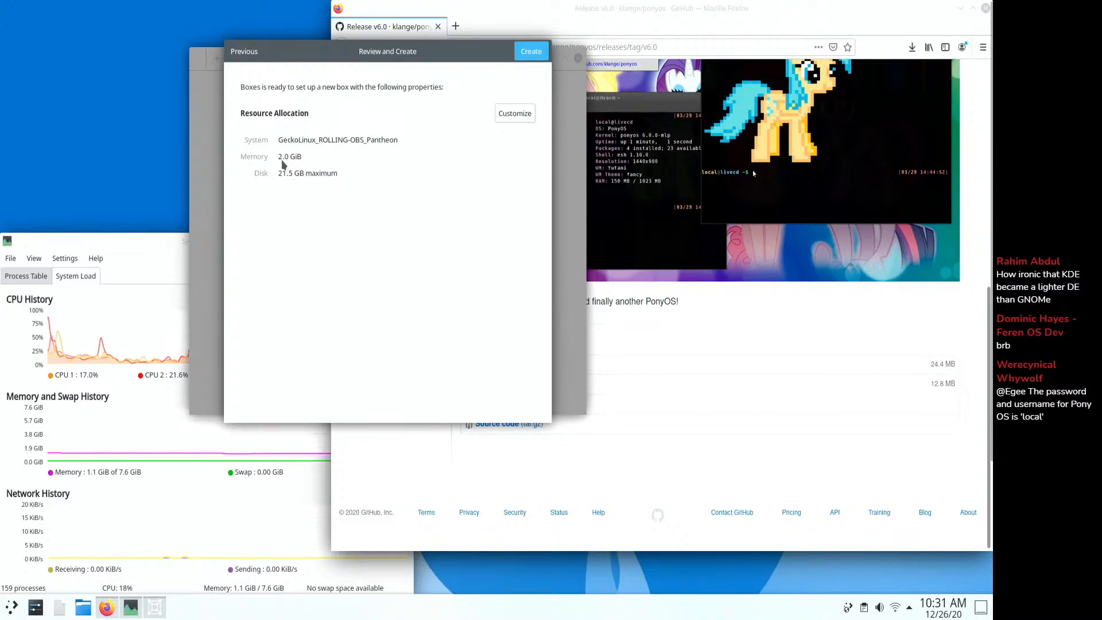
left_click(515, 114)
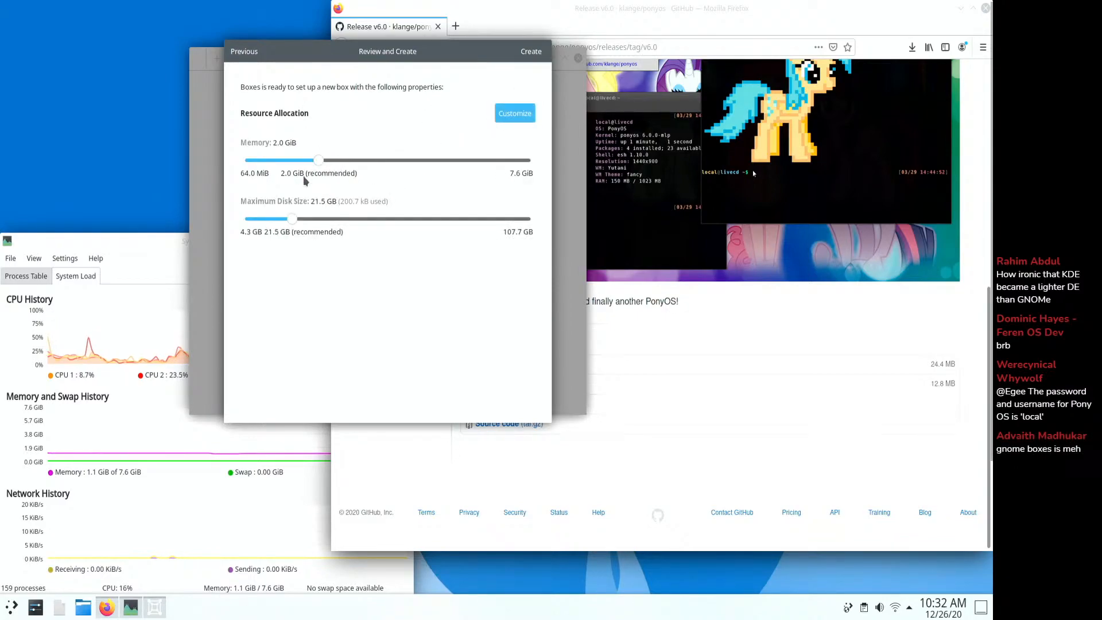
left_click_drag(327, 165, 378, 168)
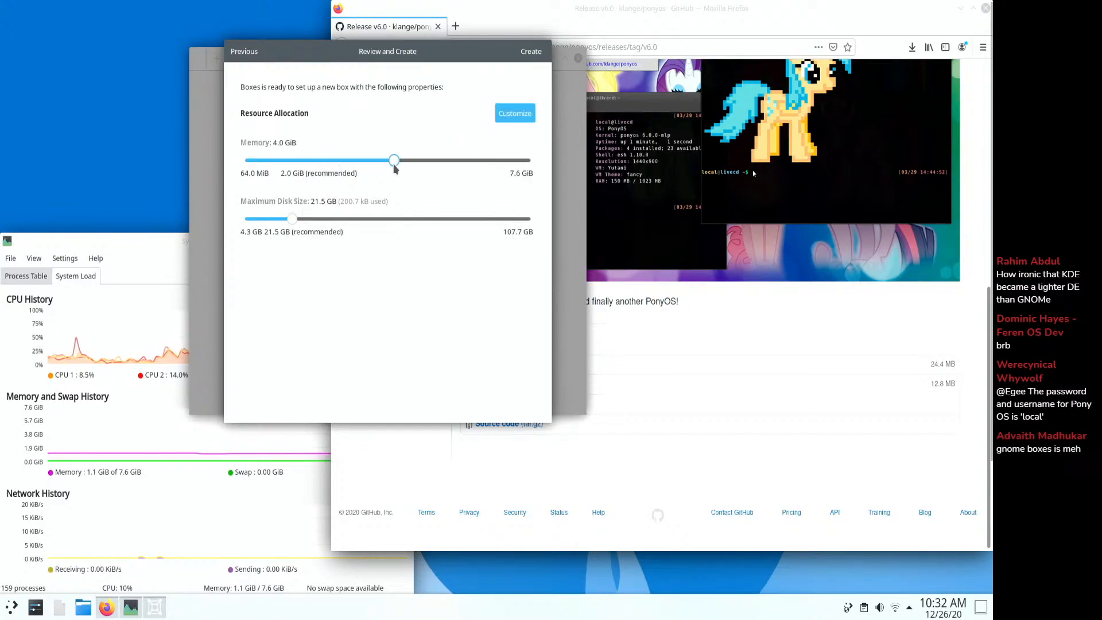
left_click(531, 51)
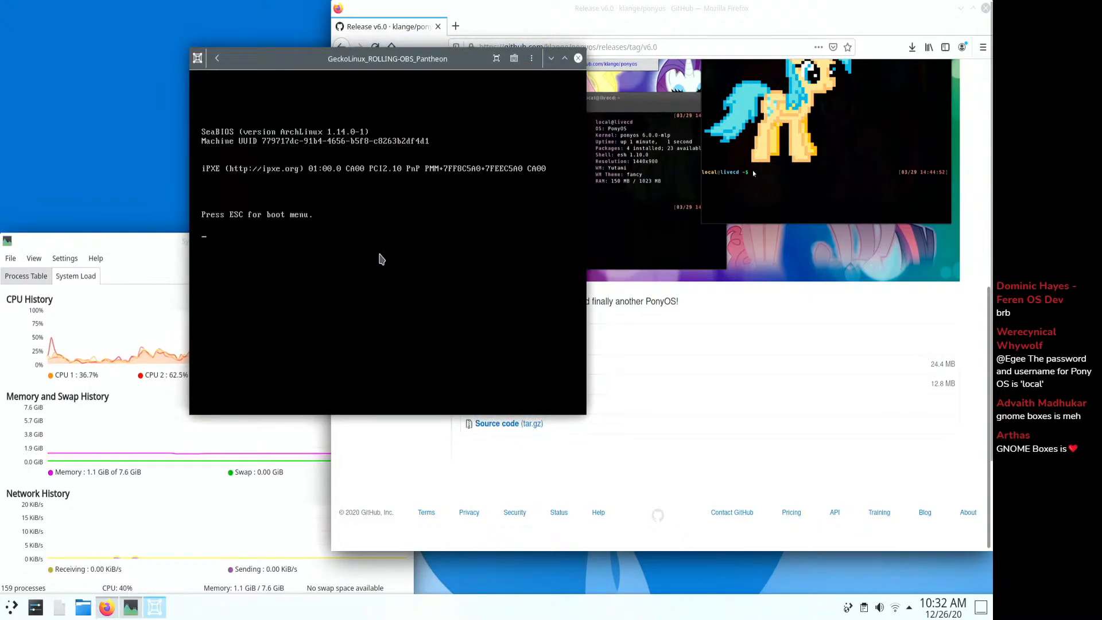
- Boot the default GeckoLinux entry, release the VM's input, and go back to the box collection
scroll(723, 339, "up", 2)
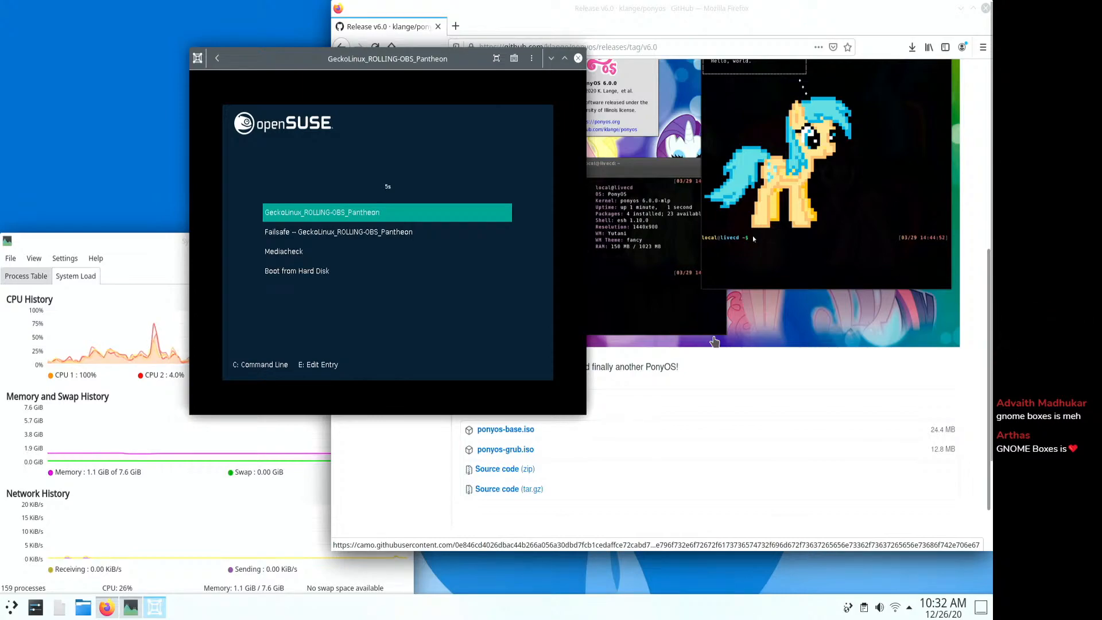
left_click(370, 274)
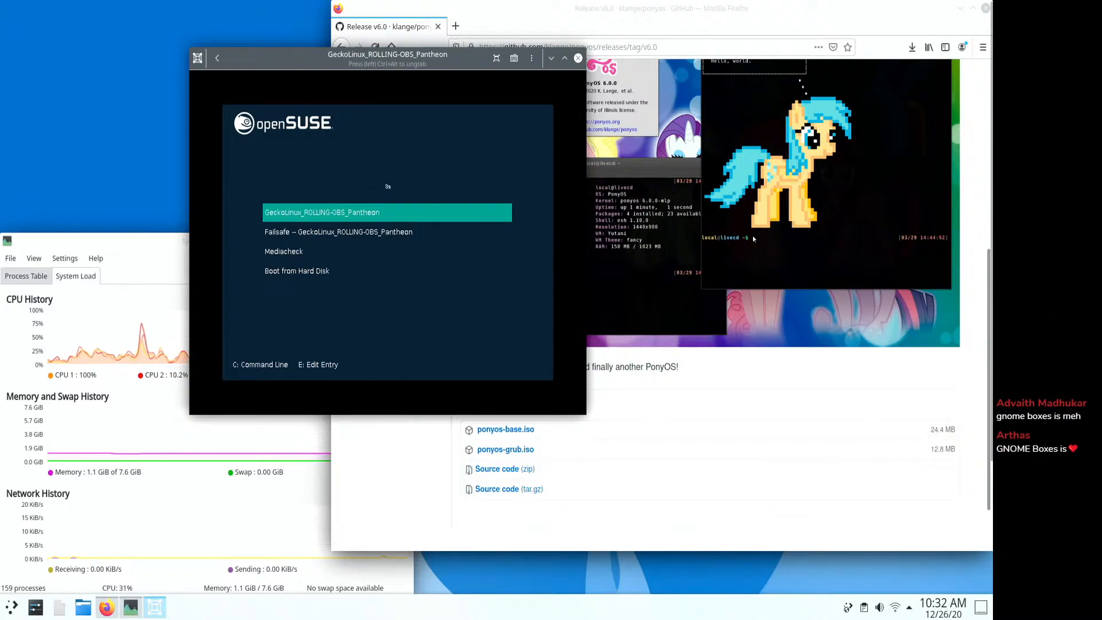
key("Return")
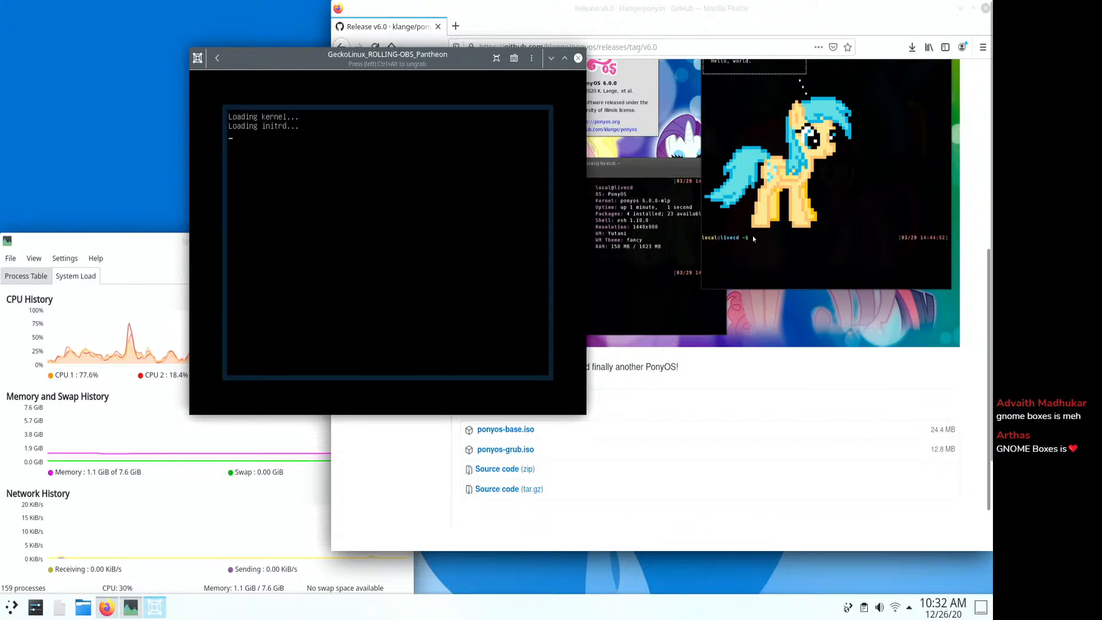
key("ctrl+alt")
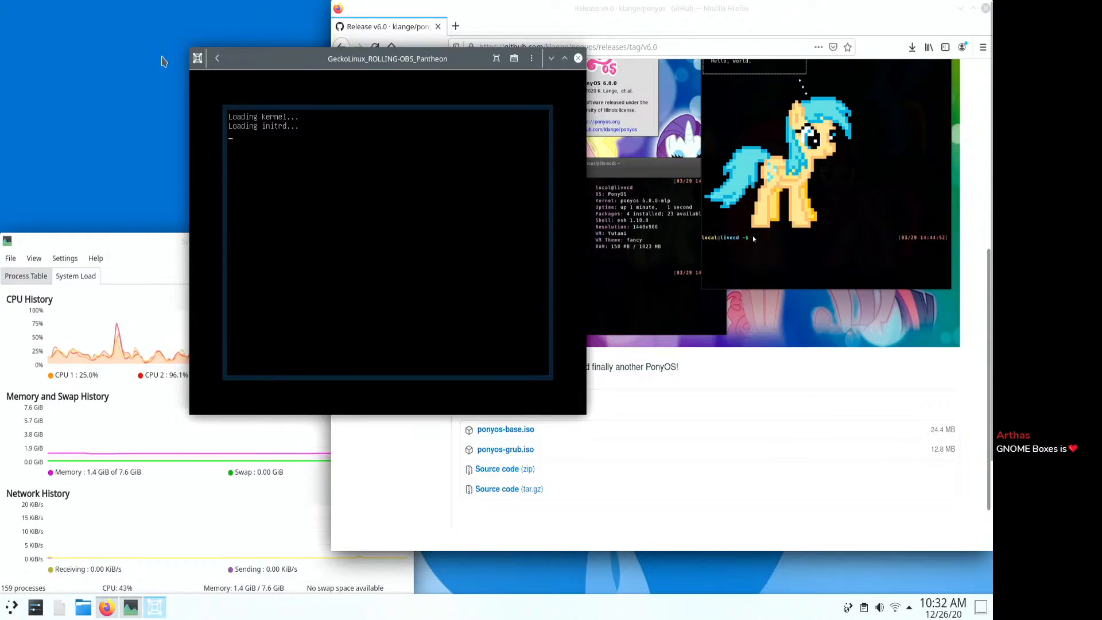
left_click(217, 60)
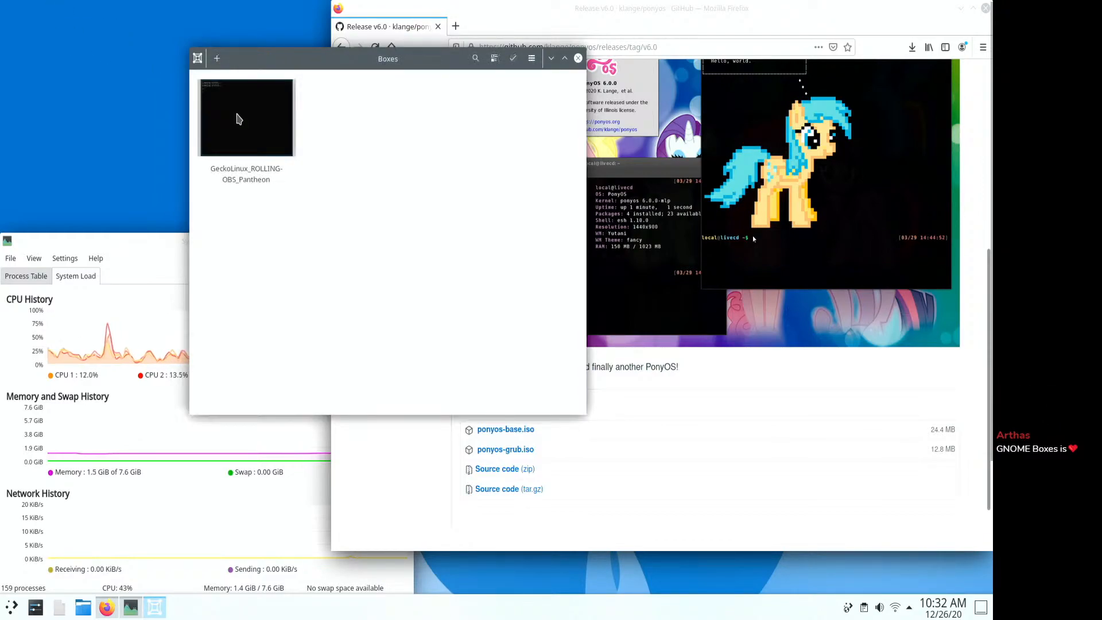
left_click(218, 58)
- Create a new box from ponyos-base.iso, keeping Unknown OS as its template
left_click(247, 89)
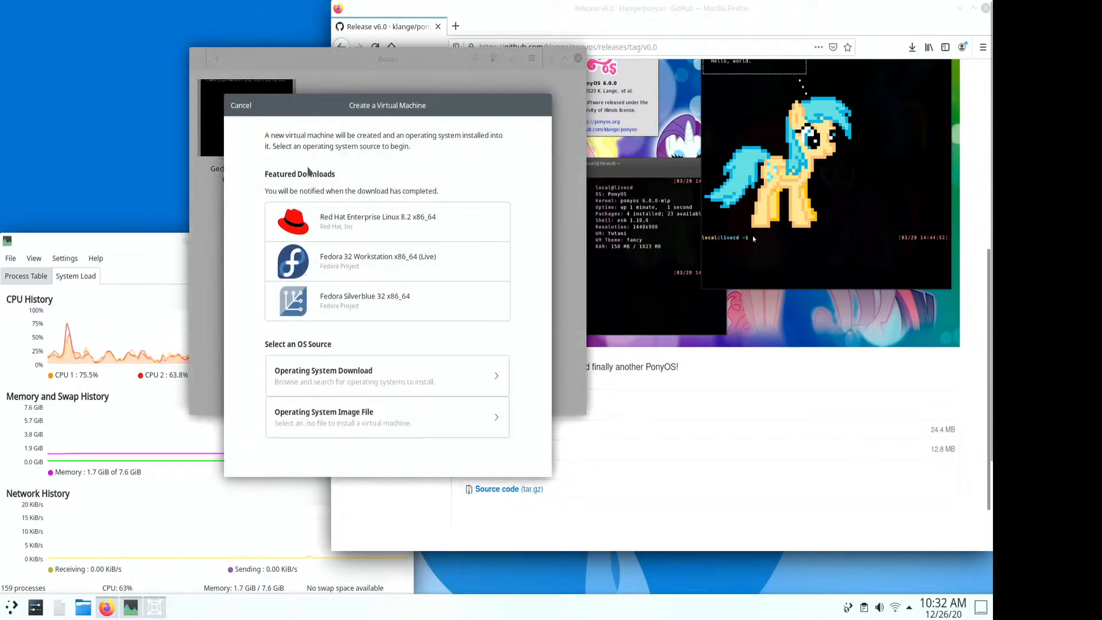
left_click(339, 421)
left_click(246, 44)
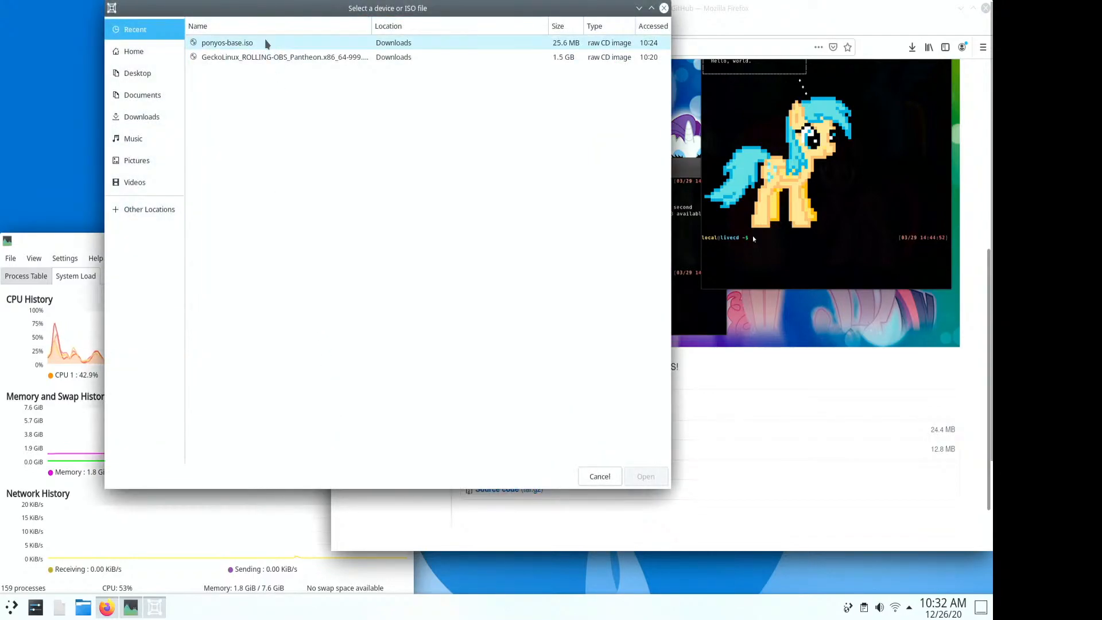
double_click(248, 47)
left_click(389, 202)
left_click(390, 202)
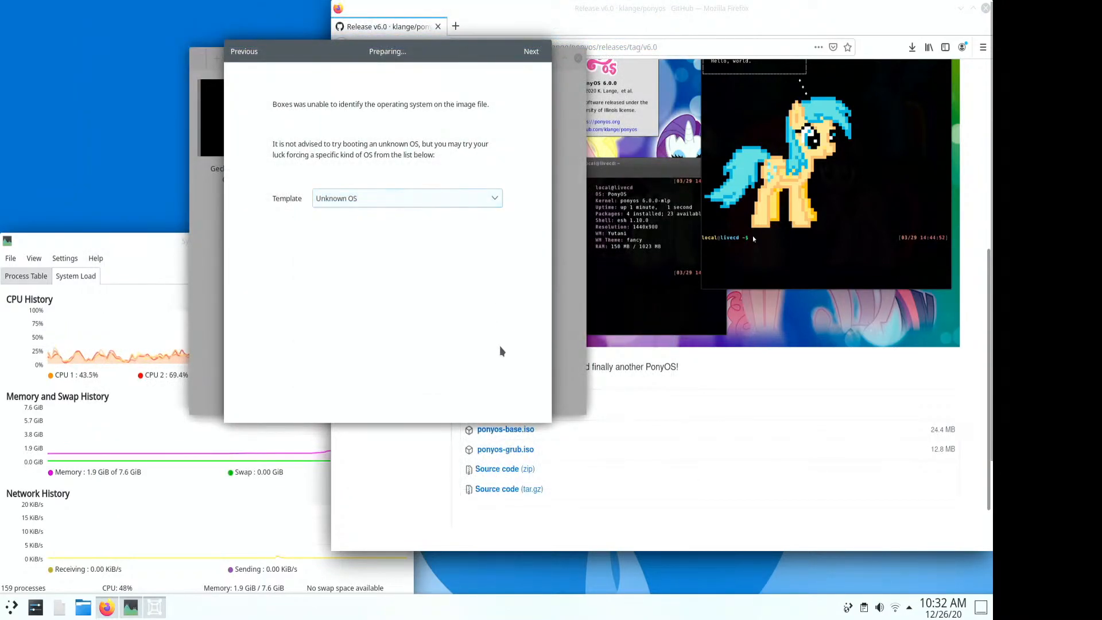
left_click(529, 52)
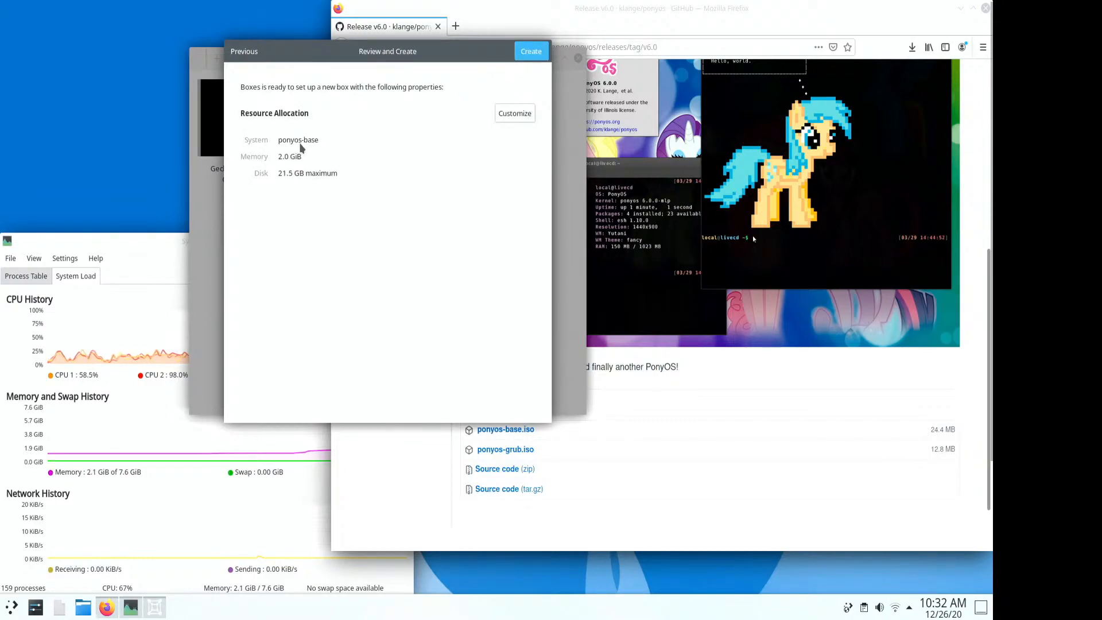
left_click(531, 51)
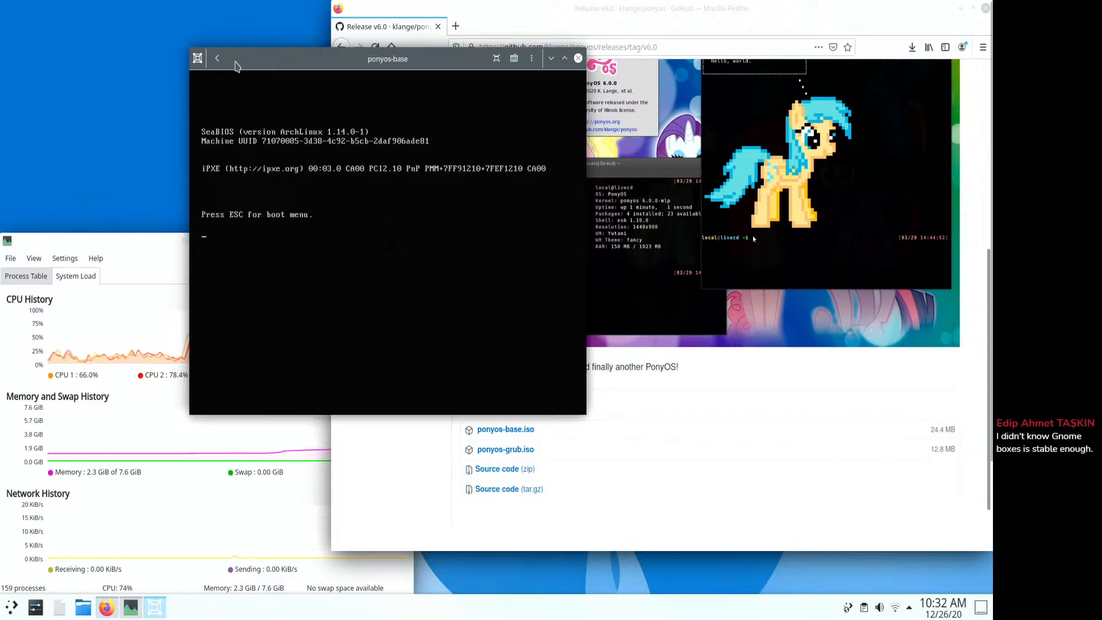
- Start the ponyos-base box with Normal Boot, then open the GeckoLinux machine's console
left_click(218, 60)
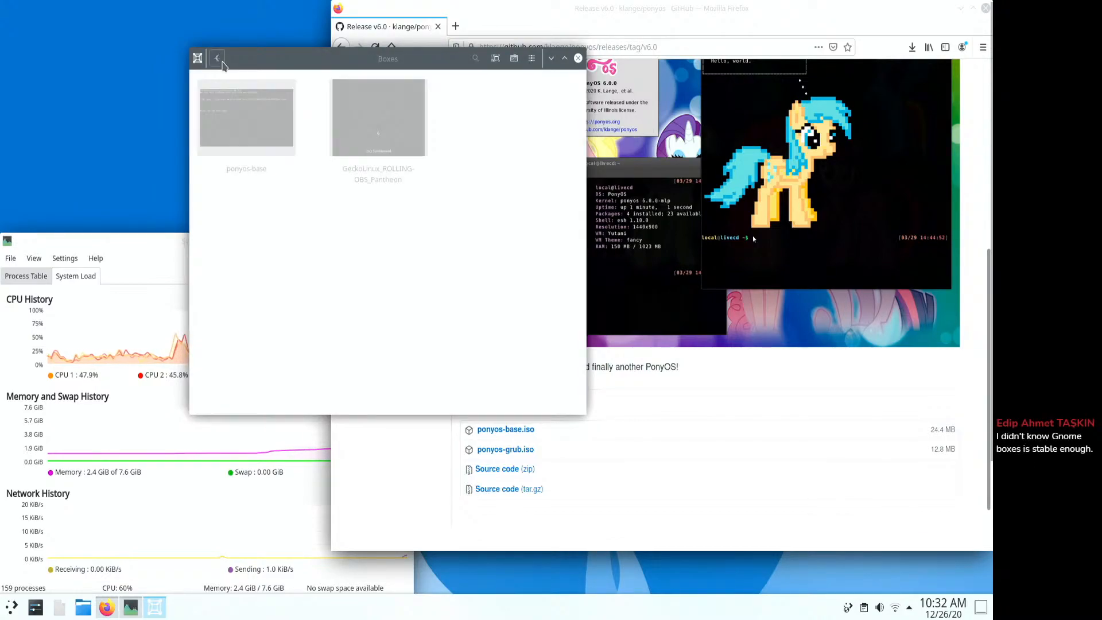
left_click(247, 125)
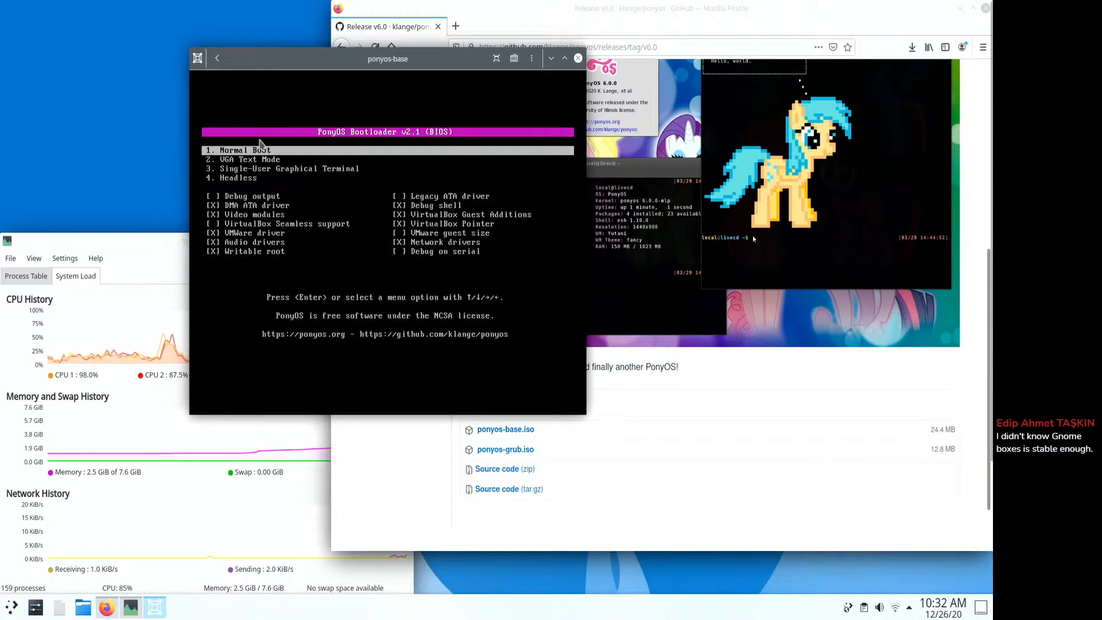
key("Return")
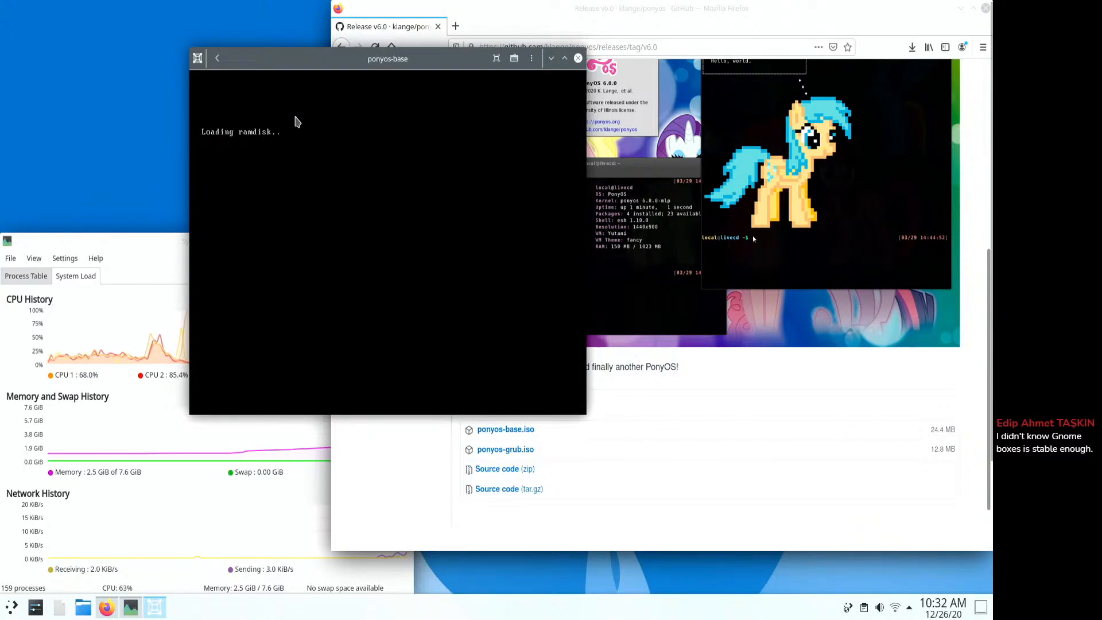
left_click(216, 58)
left_click(376, 120)
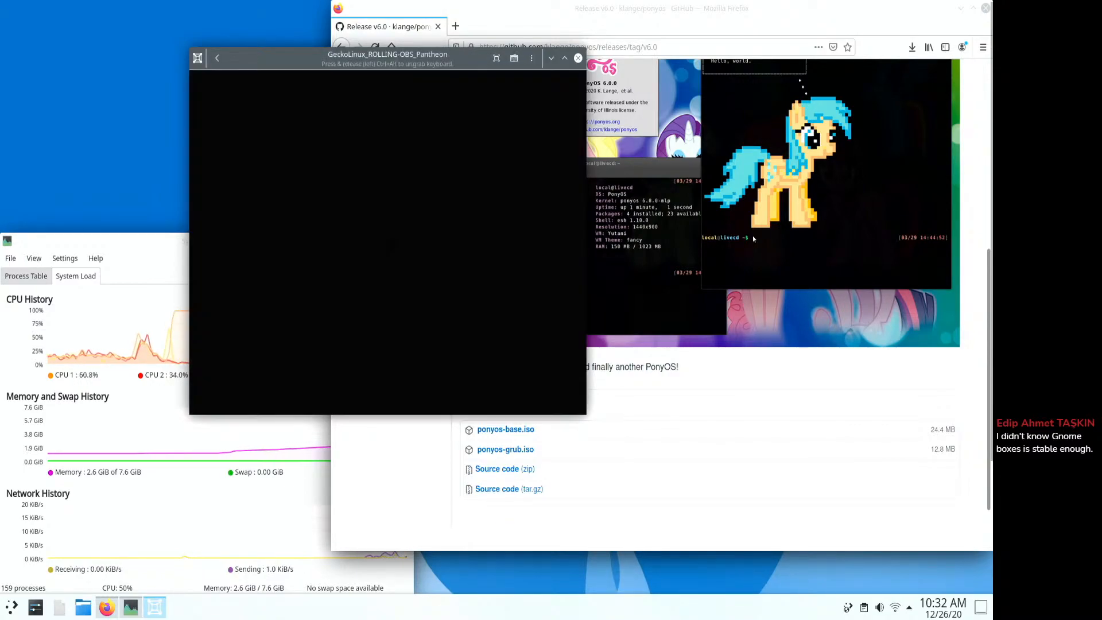
- Bring the GeckoLinux window forward and browse its Graphics, Internet and full-grid application views
left_click(161, 254)
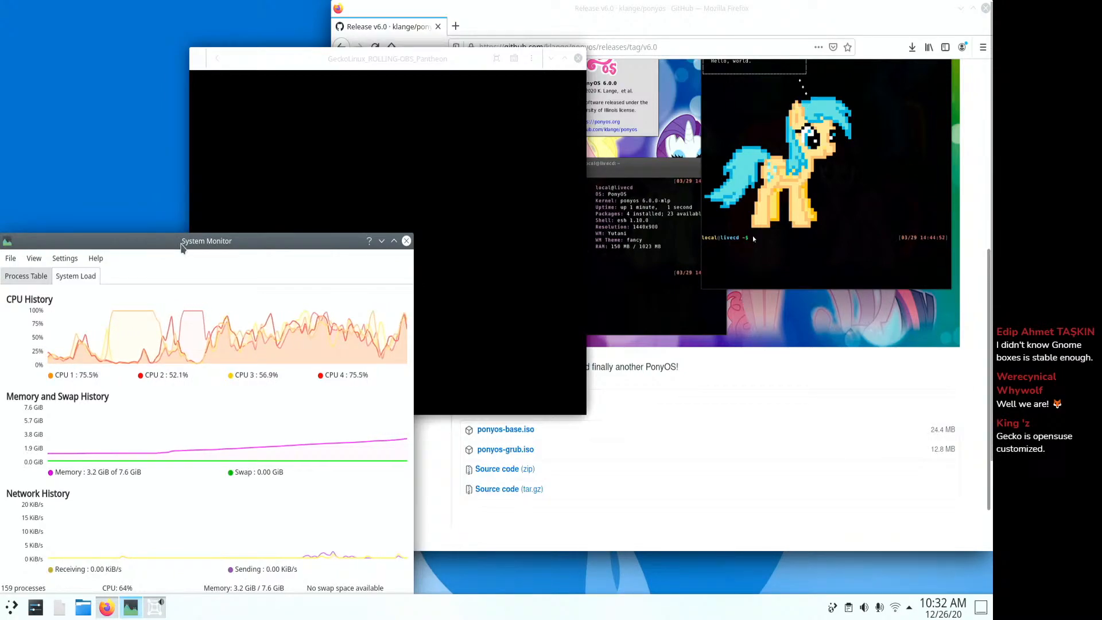
left_click(367, 58)
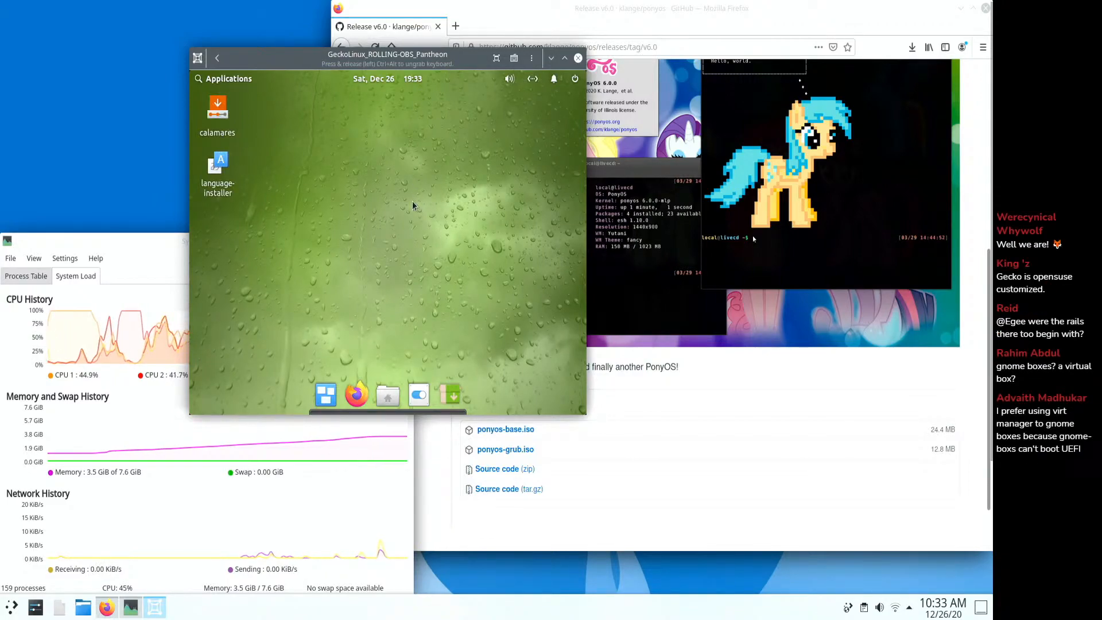
left_click(229, 79)
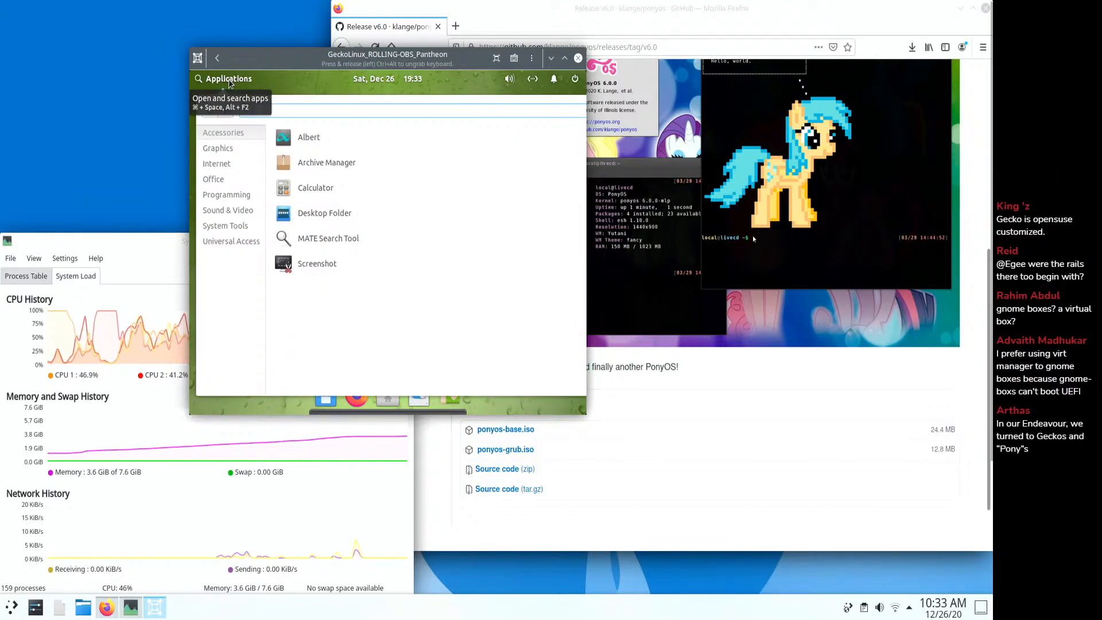
left_click(234, 149)
left_click(233, 165)
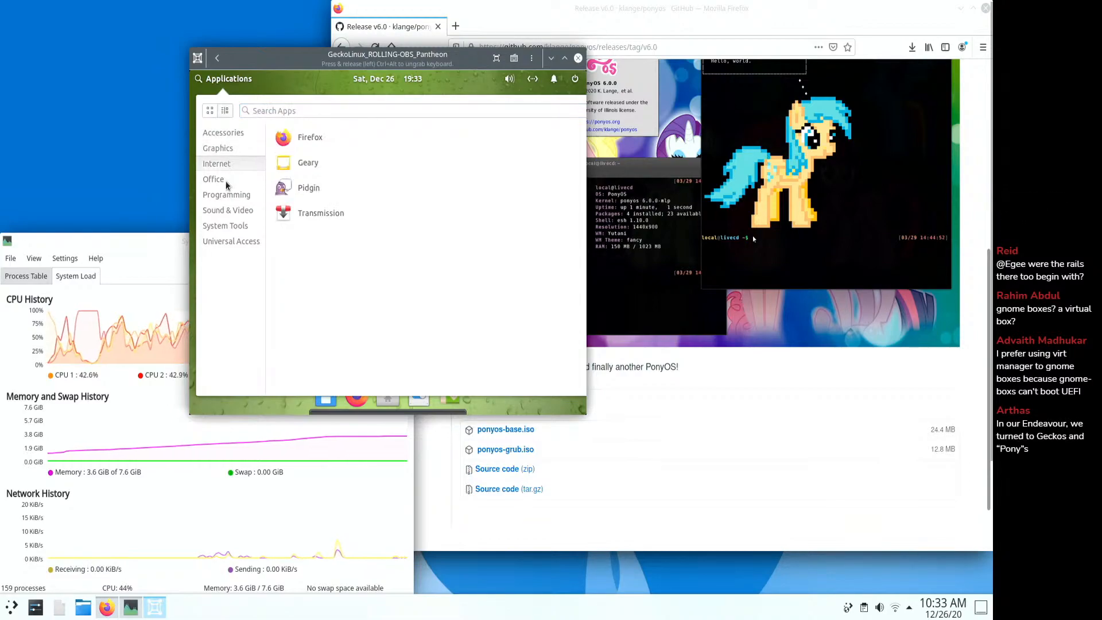
left_click(209, 112)
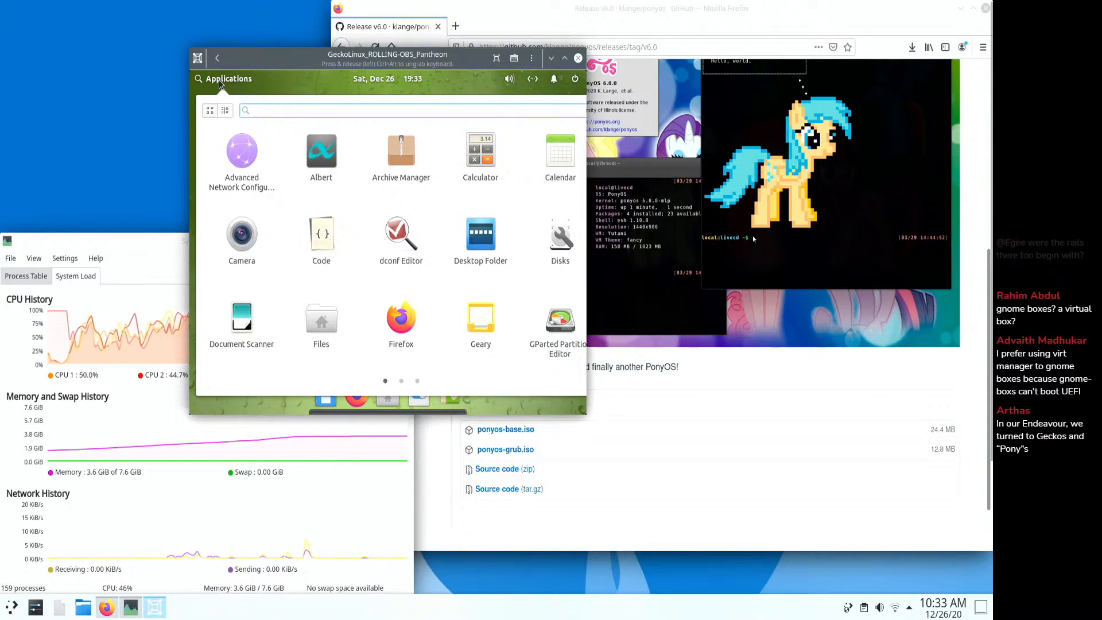
left_click(221, 81)
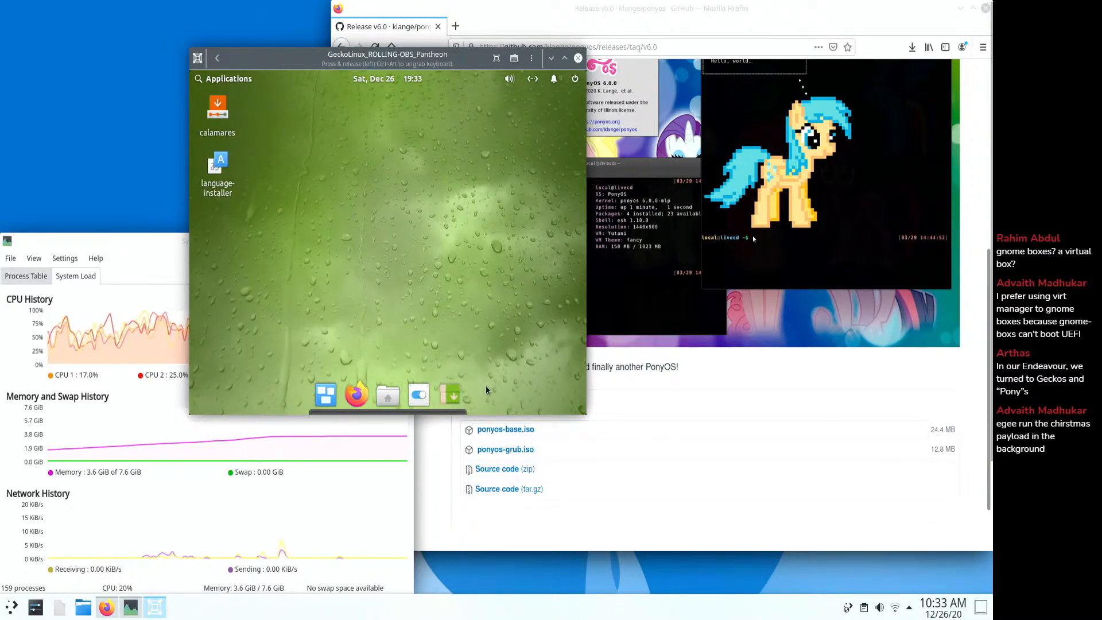
- Launch YaST Software in the VM, move its window right, and open Kickoff's Development category
left_click(449, 395)
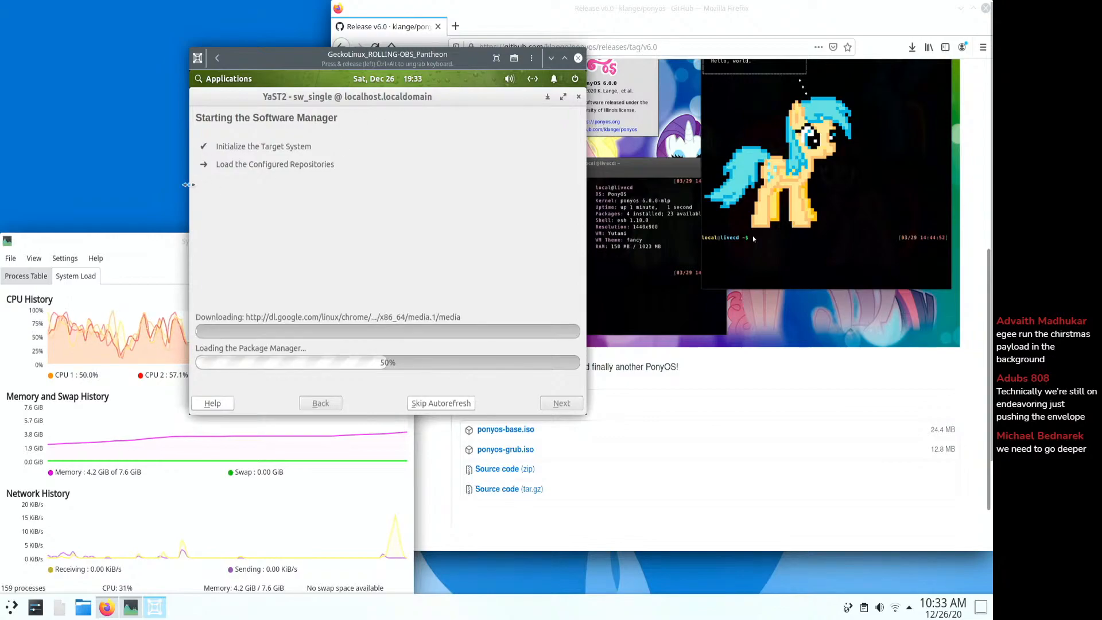
left_click(164, 244)
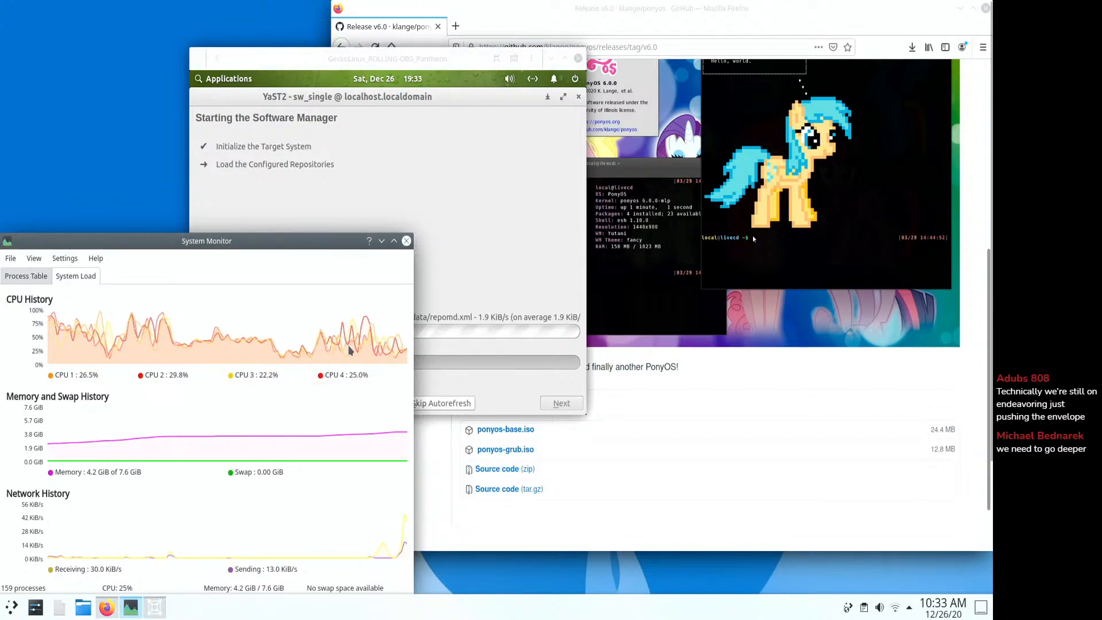
left_click_drag(385, 54, 609, 39)
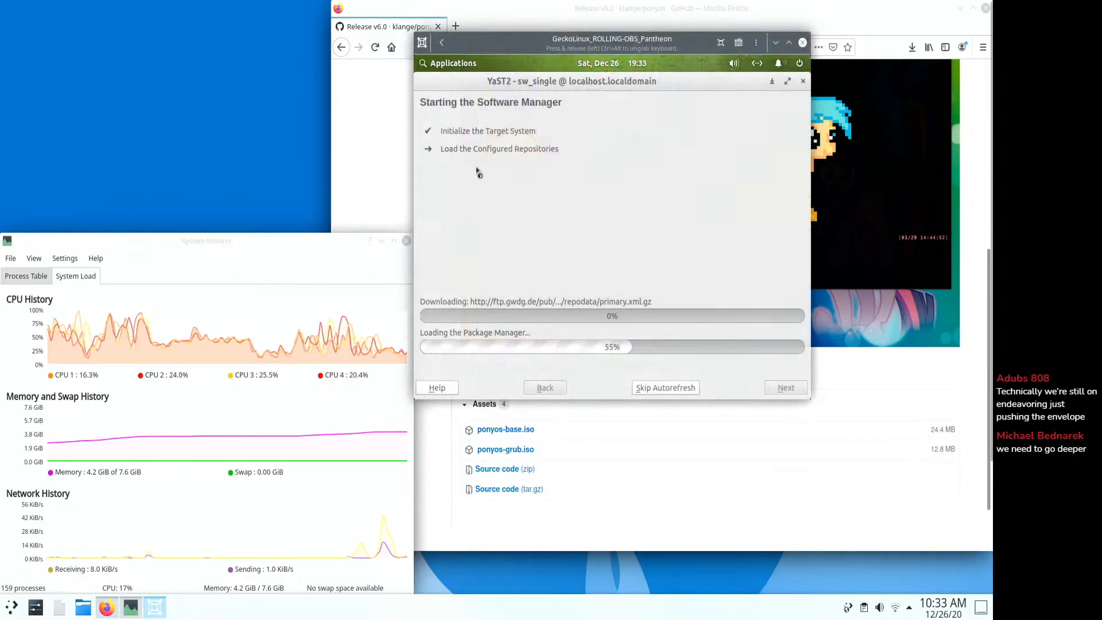
left_click(8, 609)
left_click(76, 565)
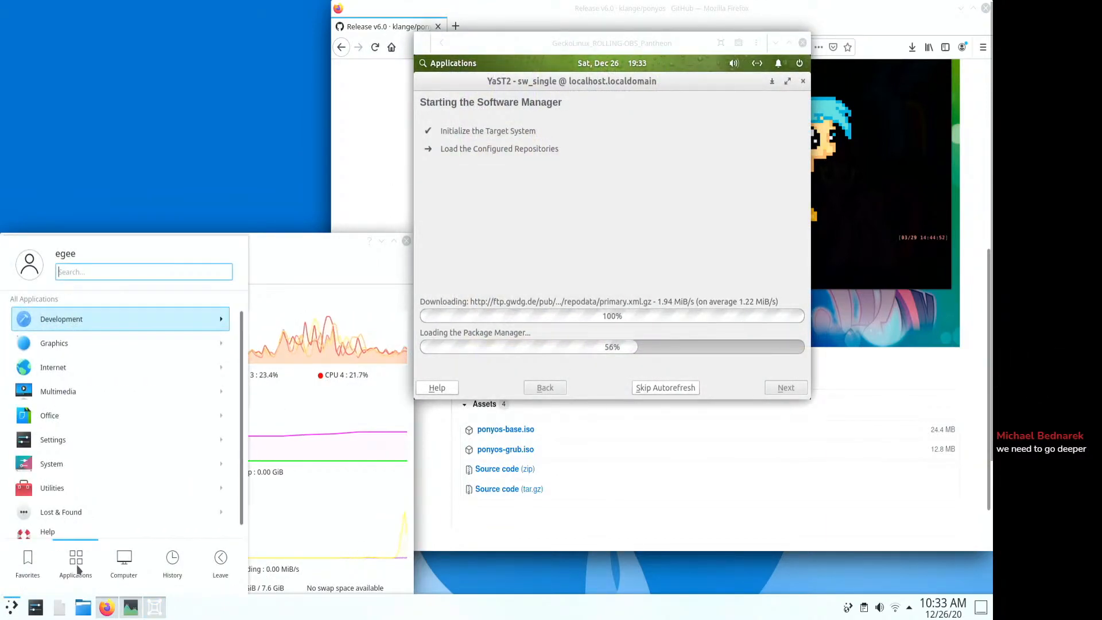
left_click(73, 316)
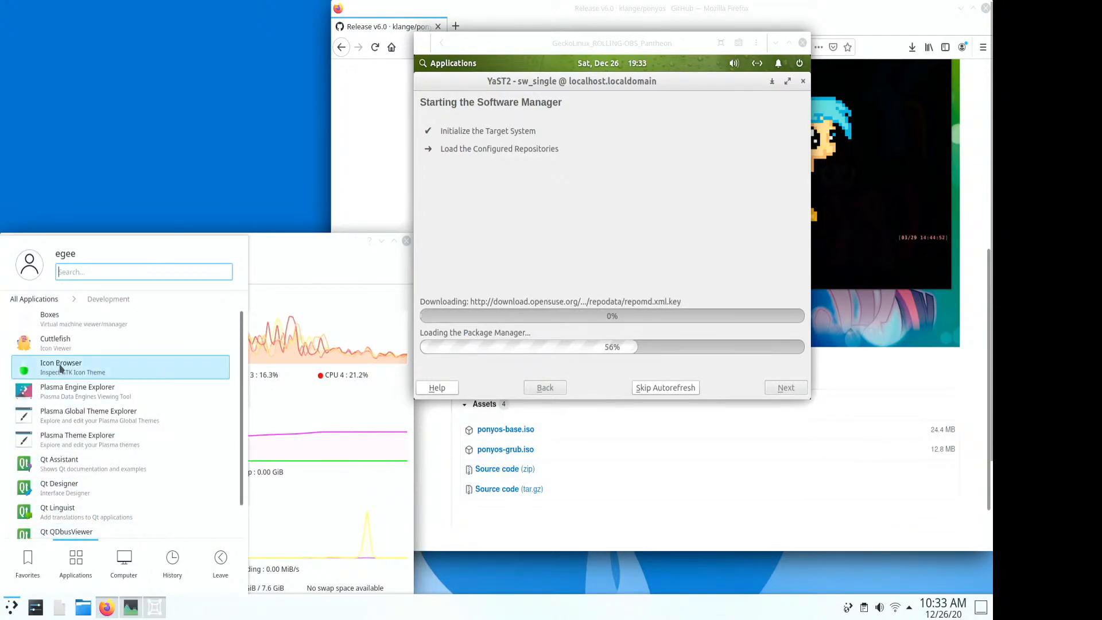
- Launch Cuttlefish and inspect the addressbook-details and accept_signal icons
left_click(56, 342)
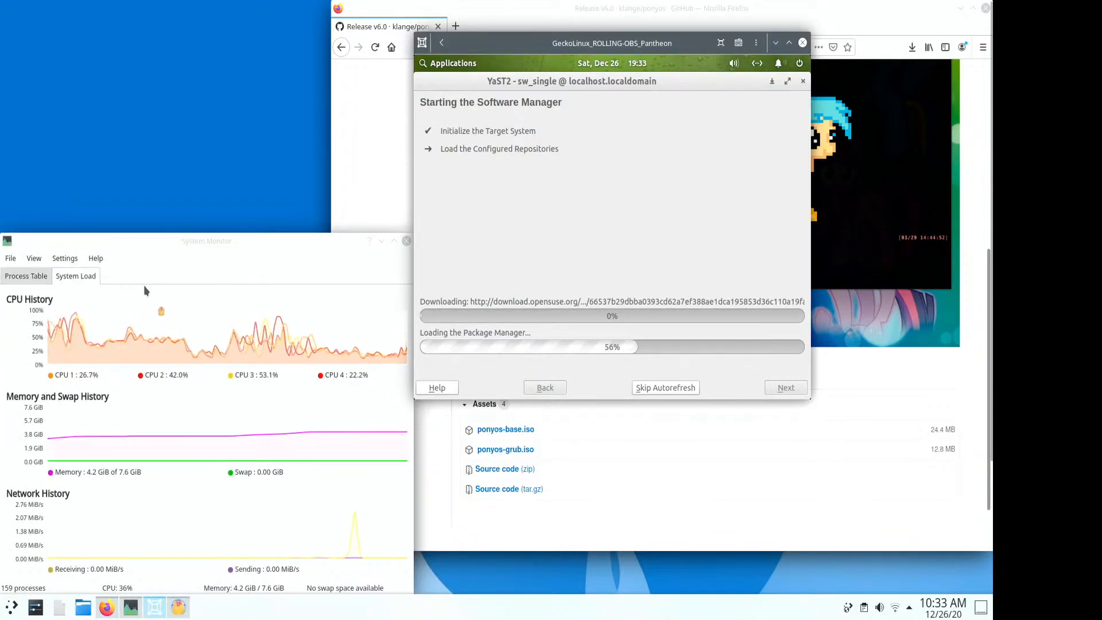
left_click(194, 224)
left_click(33, 92)
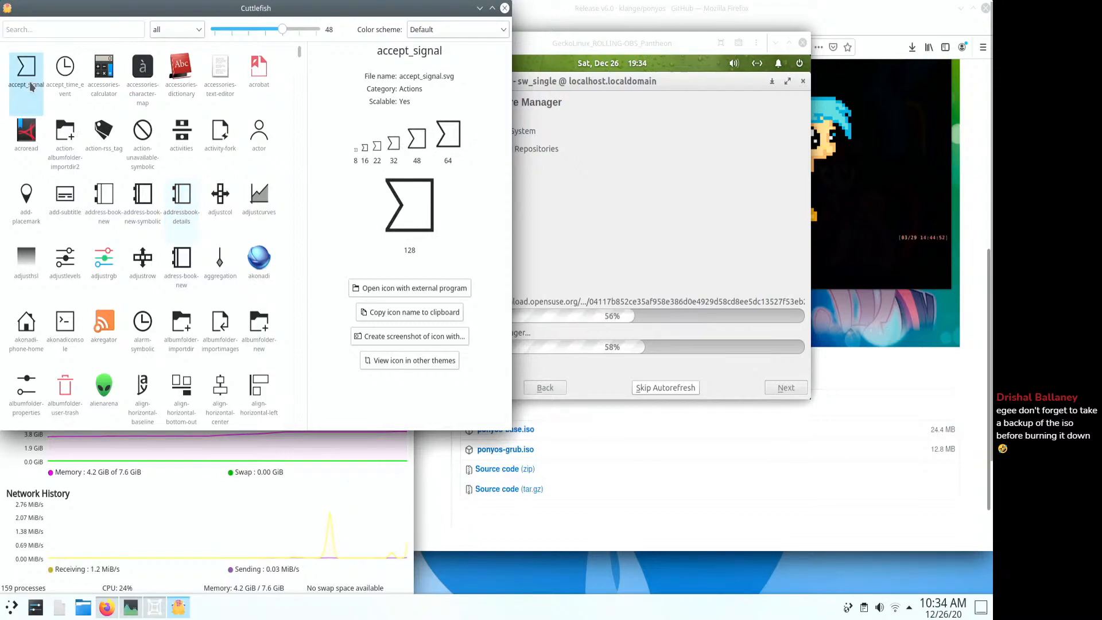
- Launch Icon Browser from Kickoff's Development category
left_click(12, 606)
left_click(76, 565)
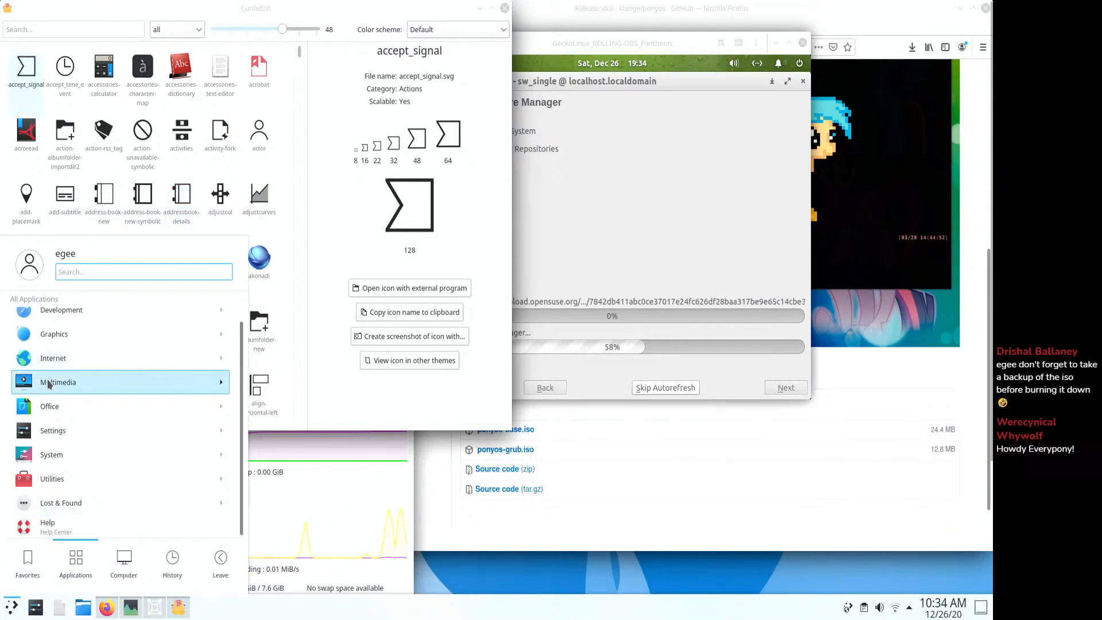
left_click(61, 310)
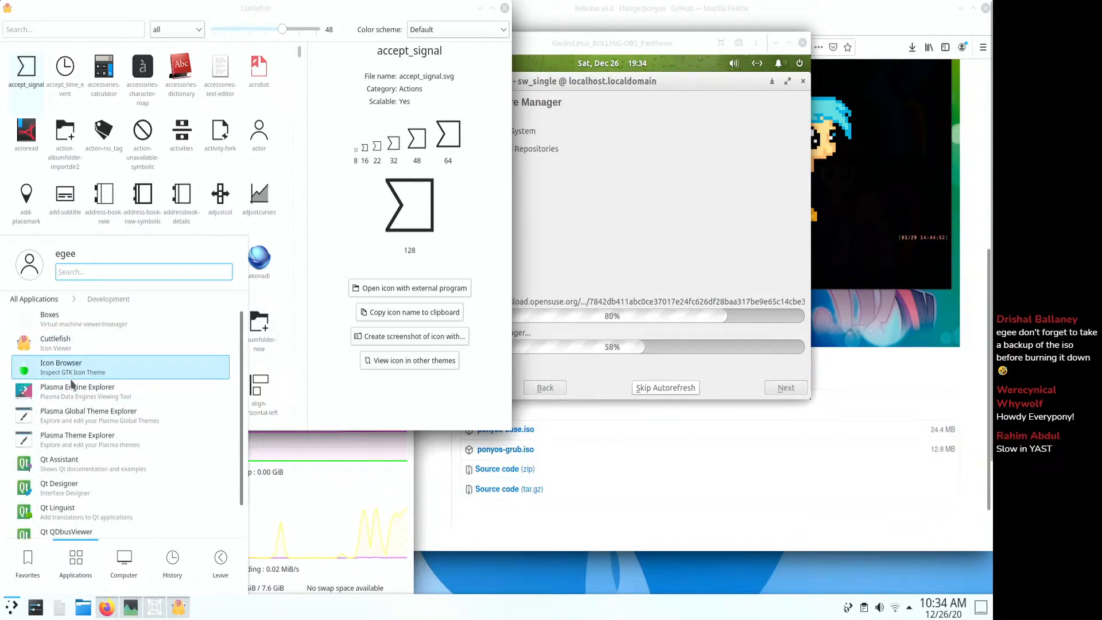
left_click(71, 374)
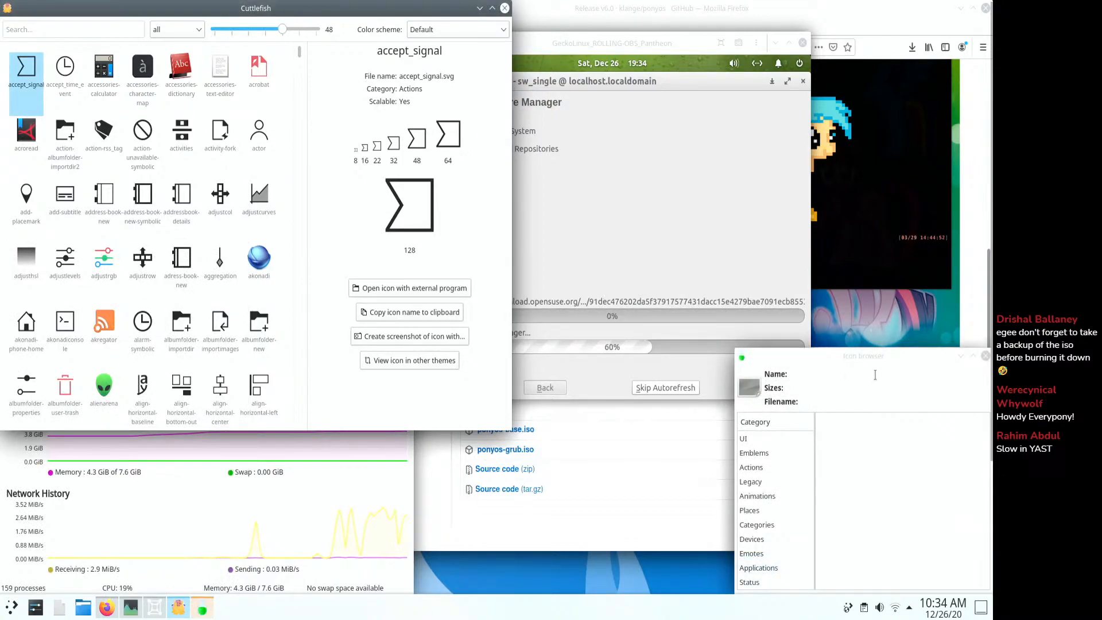
- Move Icon Browser to the upper left and show the emblem-checked icon under Emblems
left_click_drag(874, 373, 106, 161)
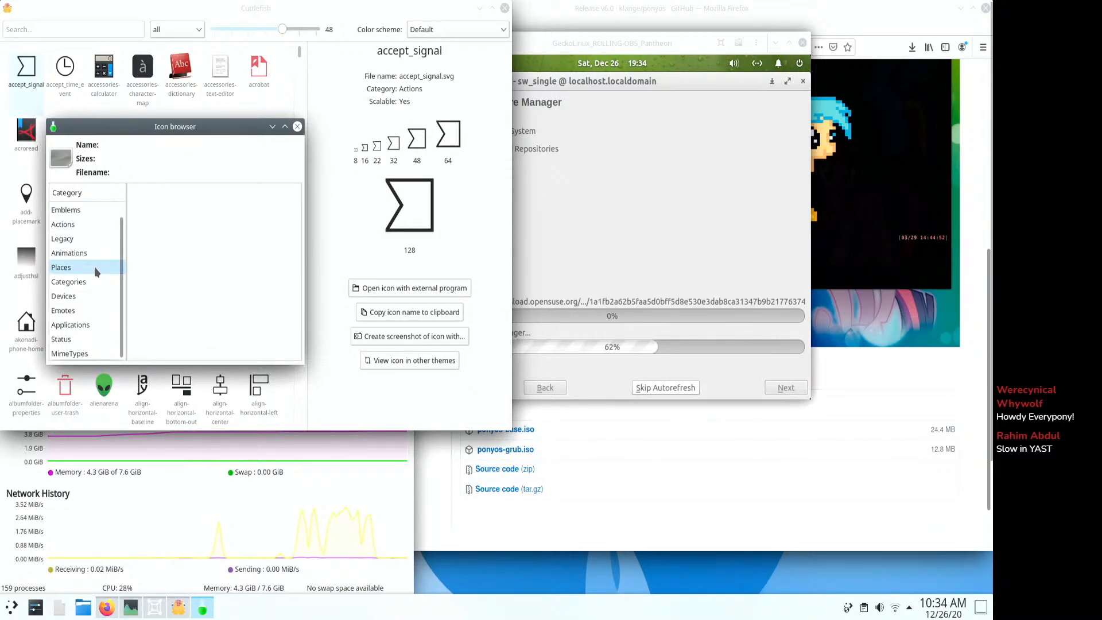
left_click(80, 237)
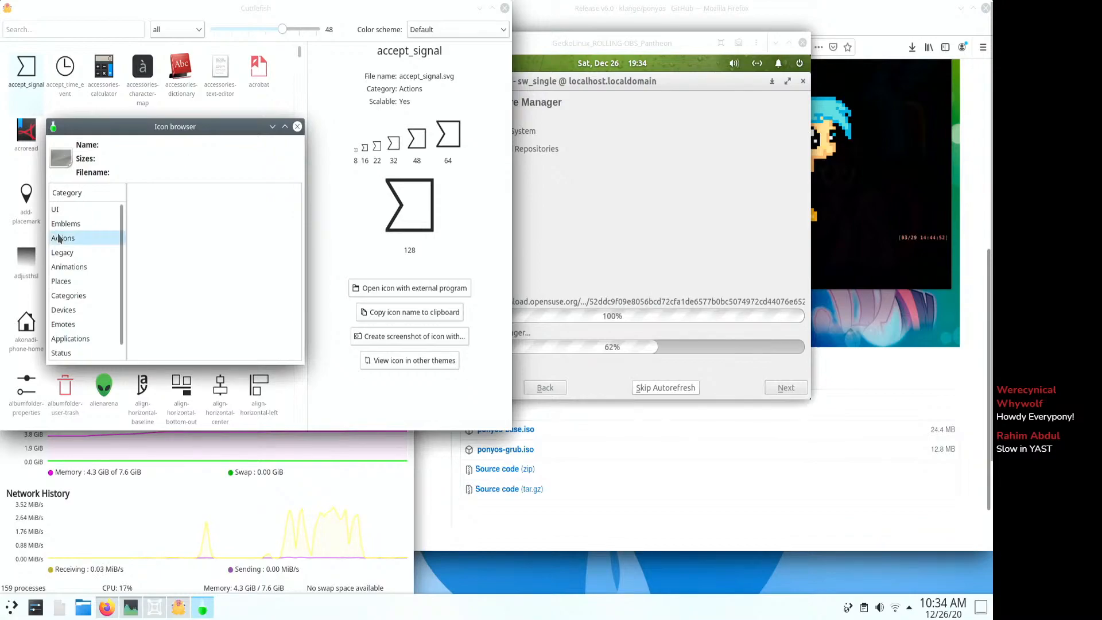
left_click(64, 223)
key("Tab")
key("Down")
key("Down")
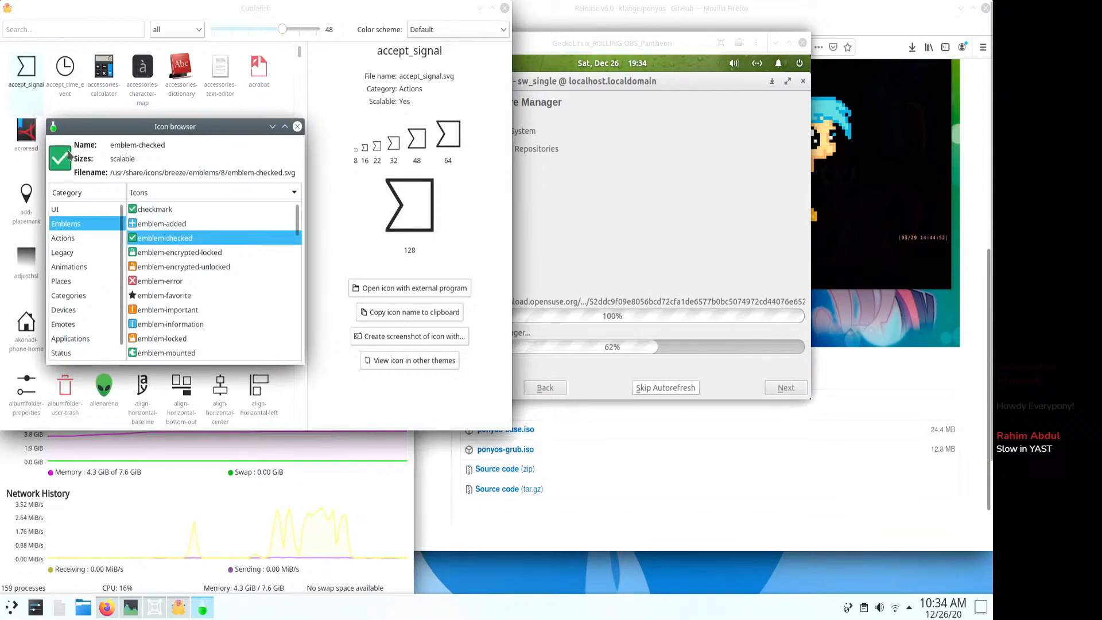
- Open Kickoff's application categories, then bring the GeckoLinux VM window to the front
left_click(11, 606)
left_click(84, 577)
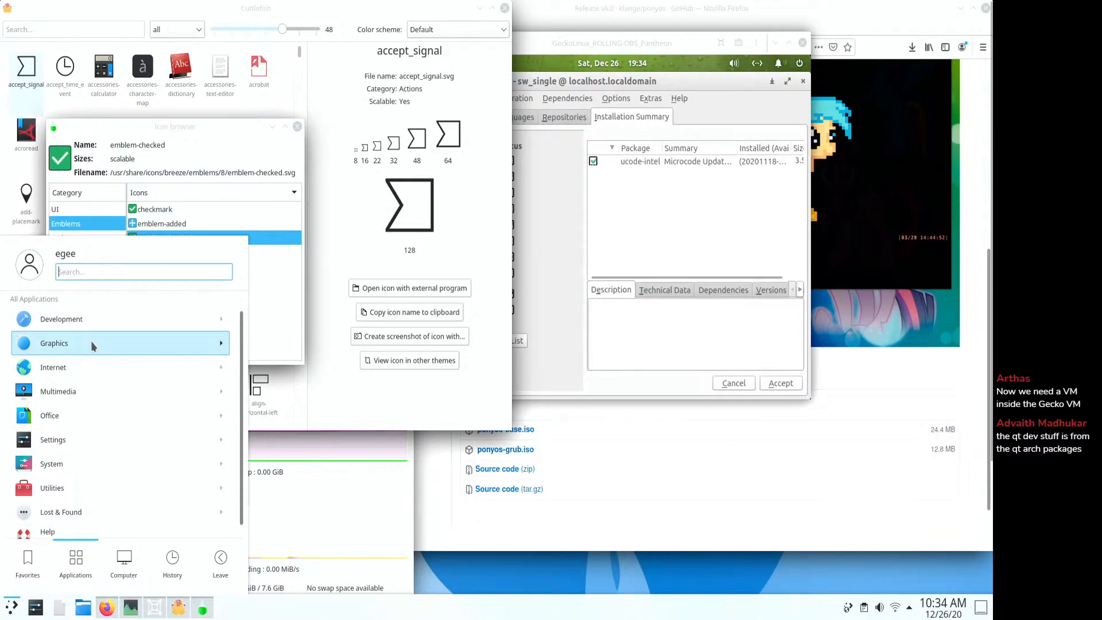
left_click(667, 47)
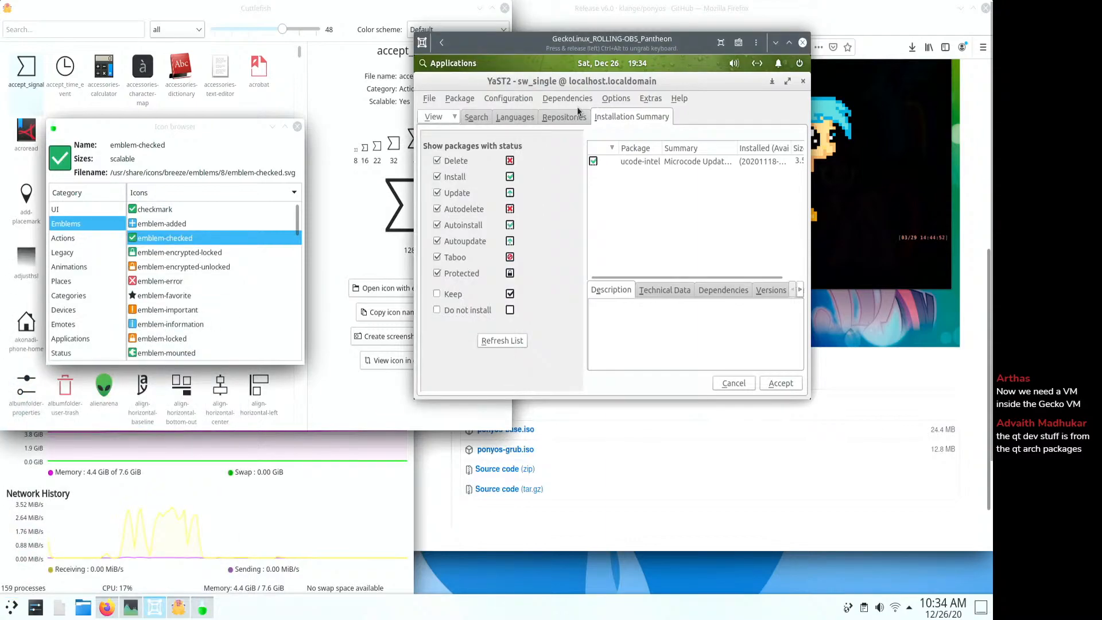
- Close the YaST software manager in the VM and reopen the GeckoLinux display
left_click(802, 82)
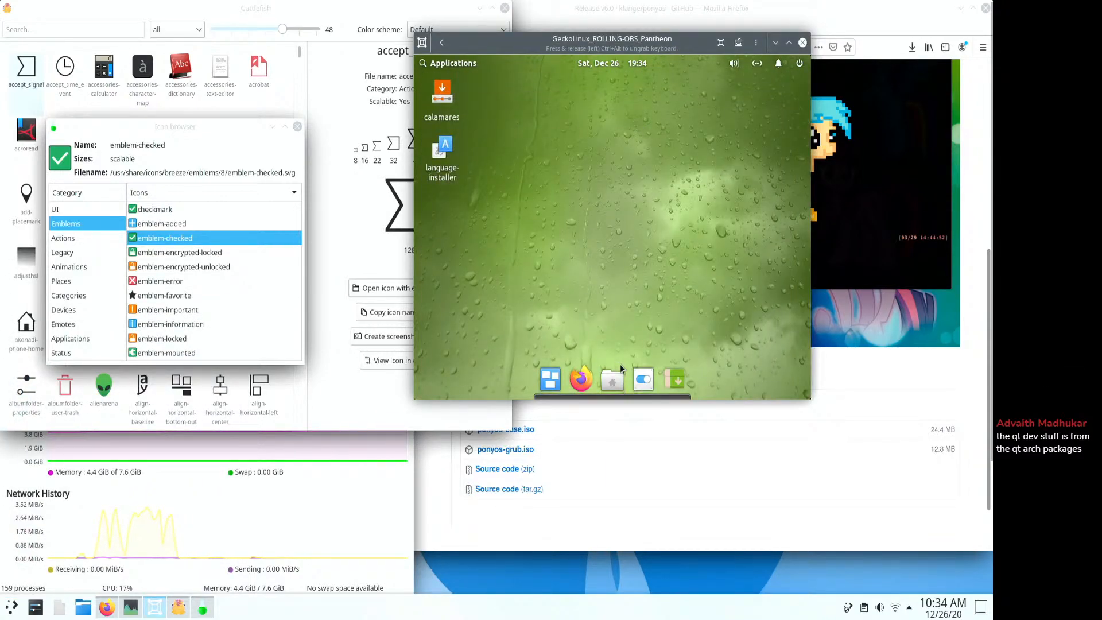
left_click(451, 102)
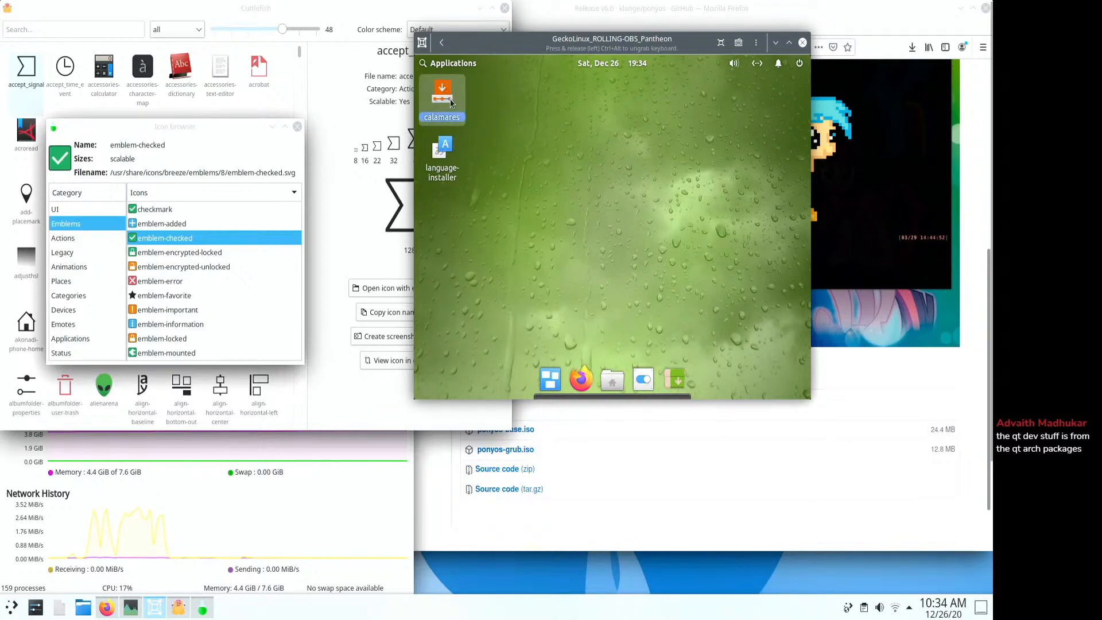
left_click(441, 42)
left_click(594, 112)
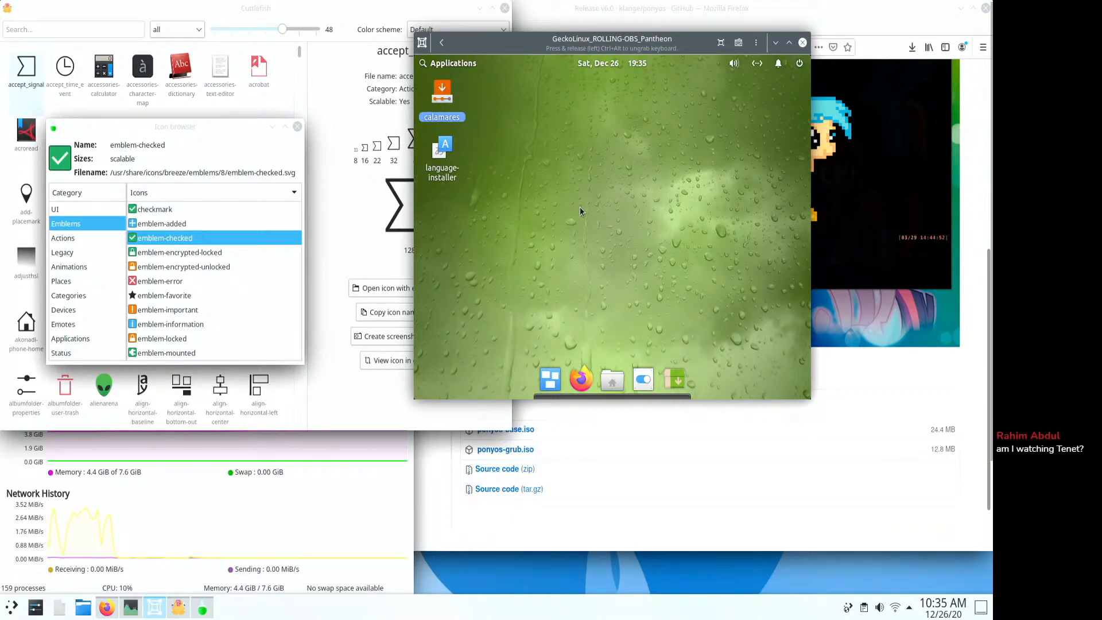
left_click(588, 238)
- Launch Gwenview from Kickoff's Graphics category on the host
left_click(12, 608)
left_click(75, 565)
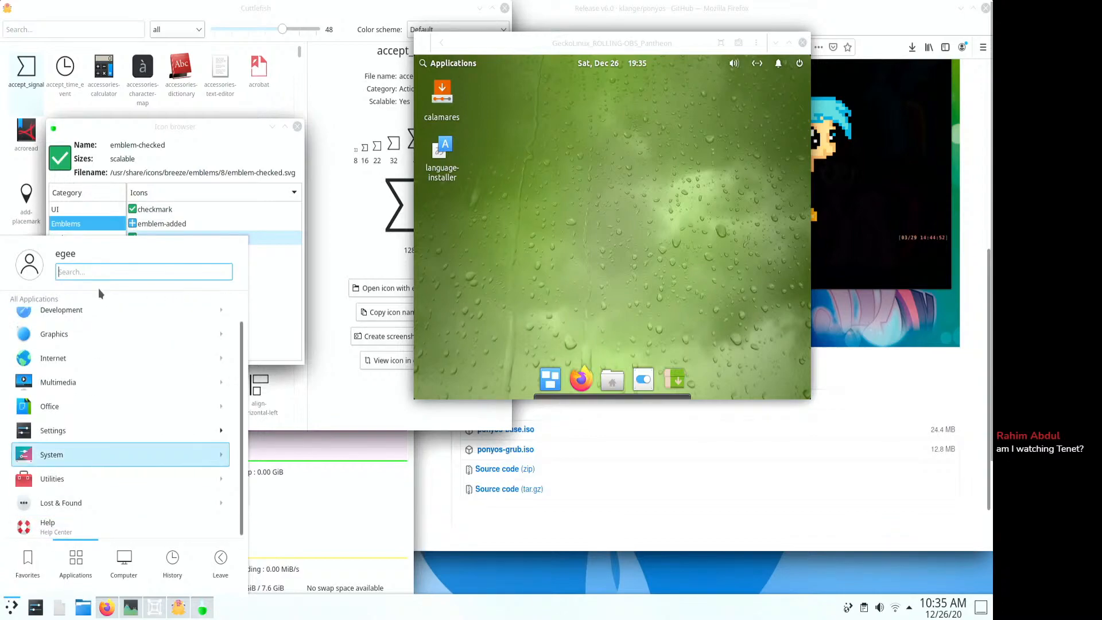
left_click(66, 342)
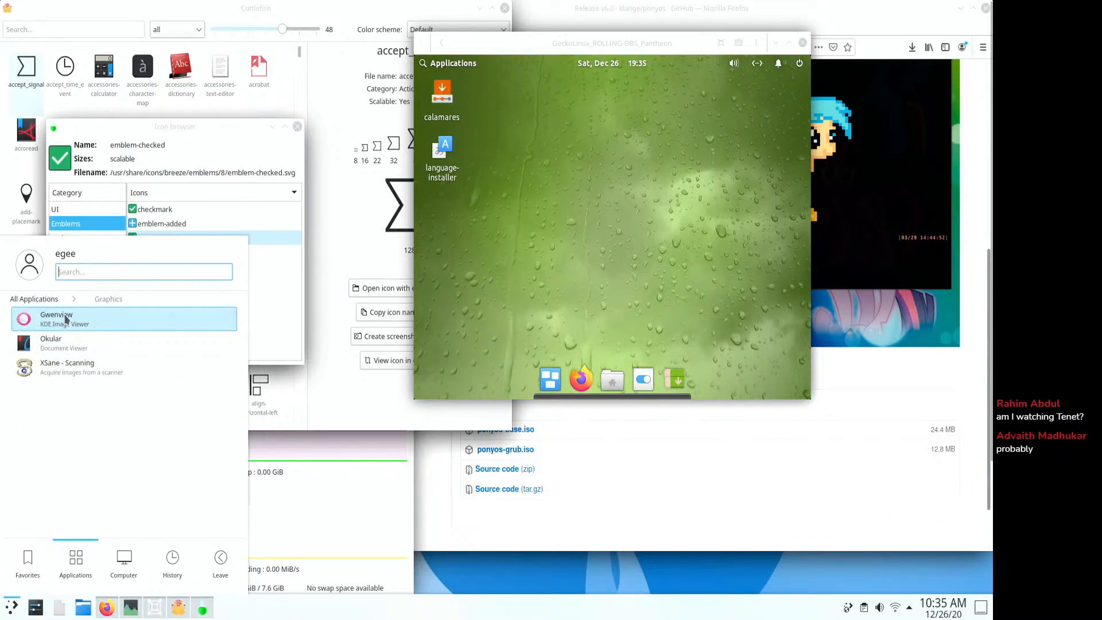
left_click(66, 319)
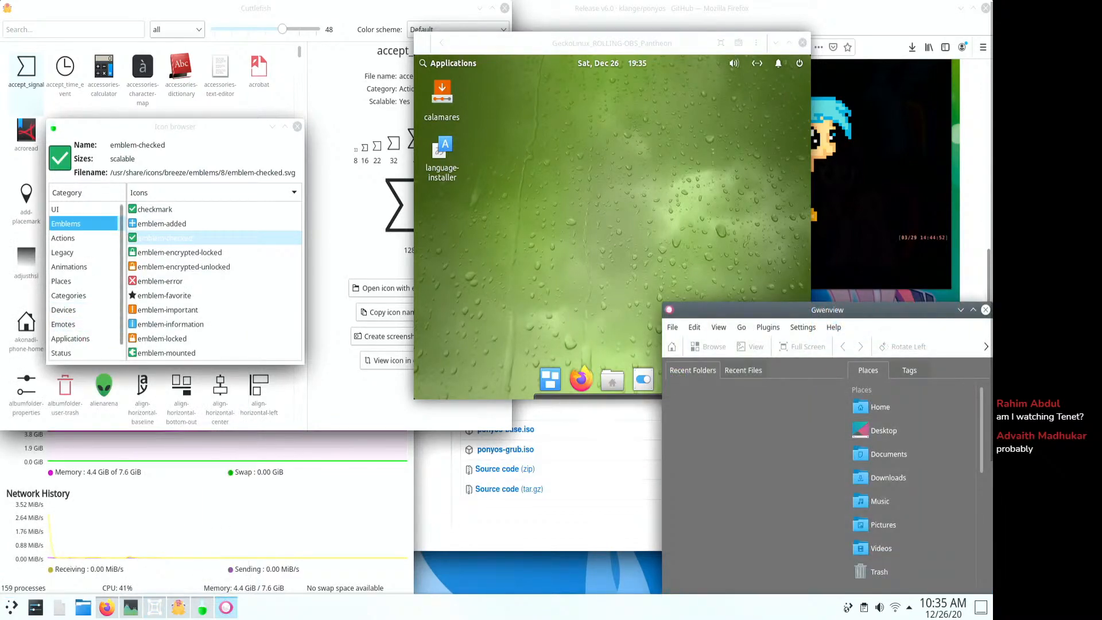
- Start the Calamares installer from the VM's desktop icon and release the keyboard
left_click(11, 607)
left_click(75, 562)
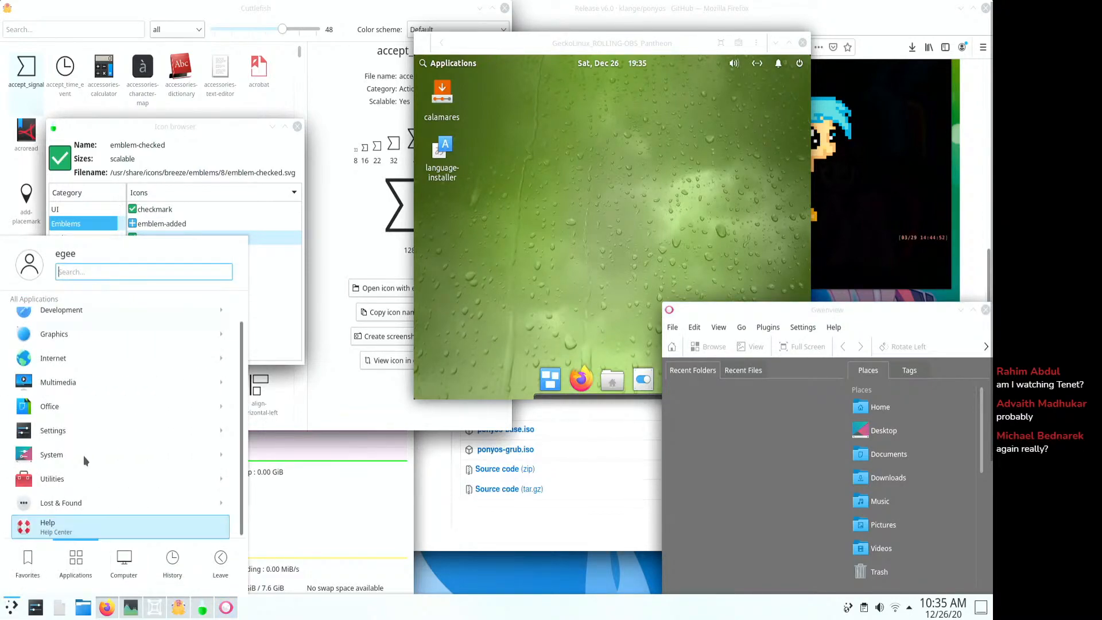
left_click(68, 368)
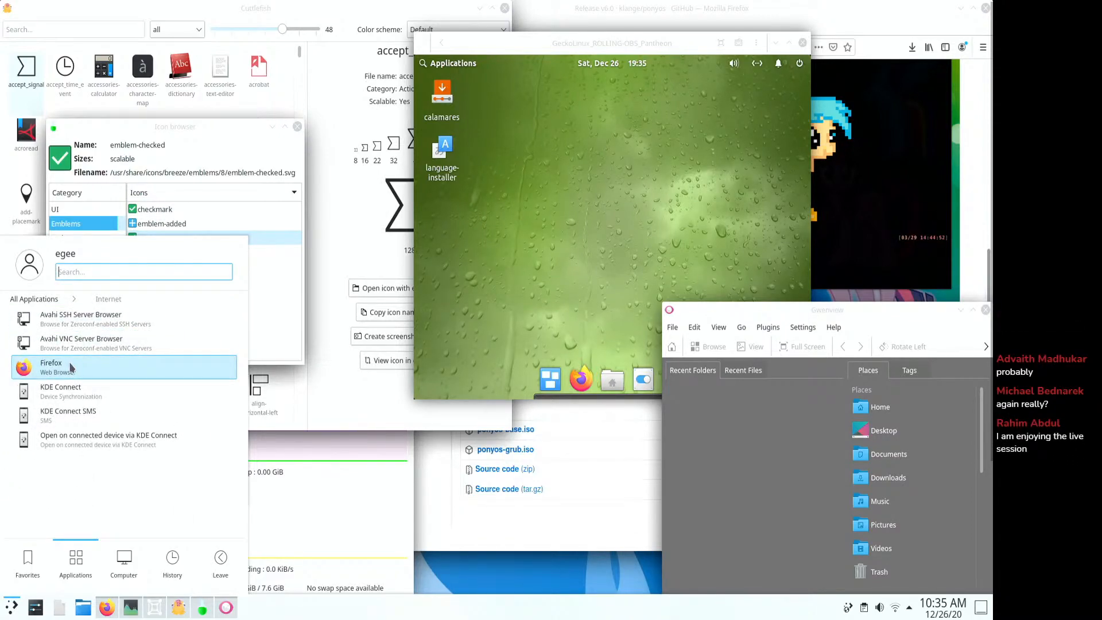
left_click(449, 101)
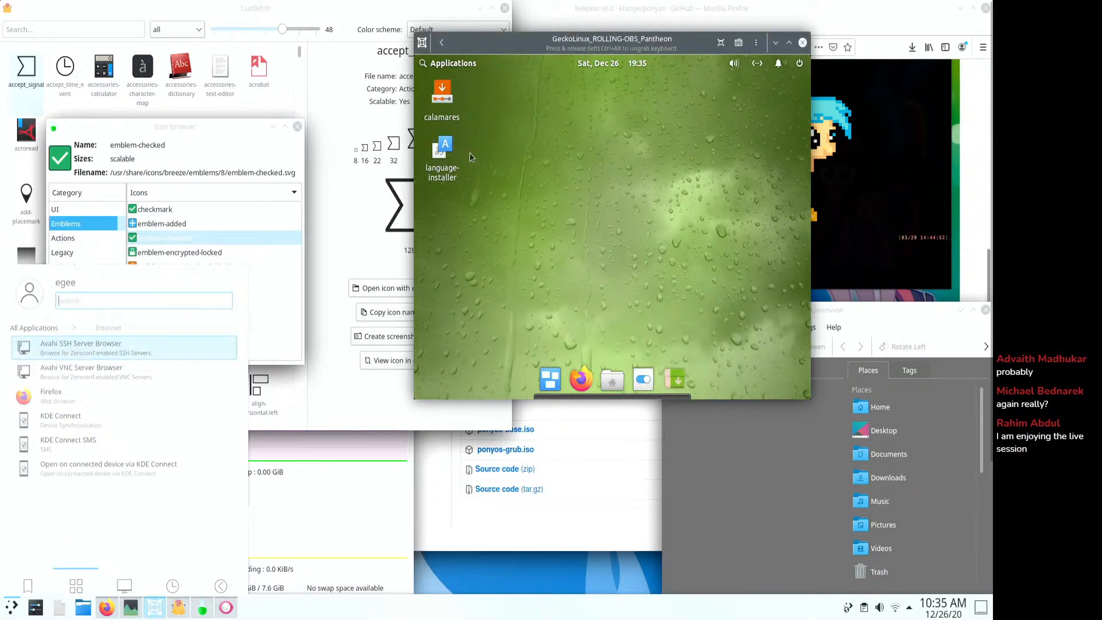
double_click(449, 101)
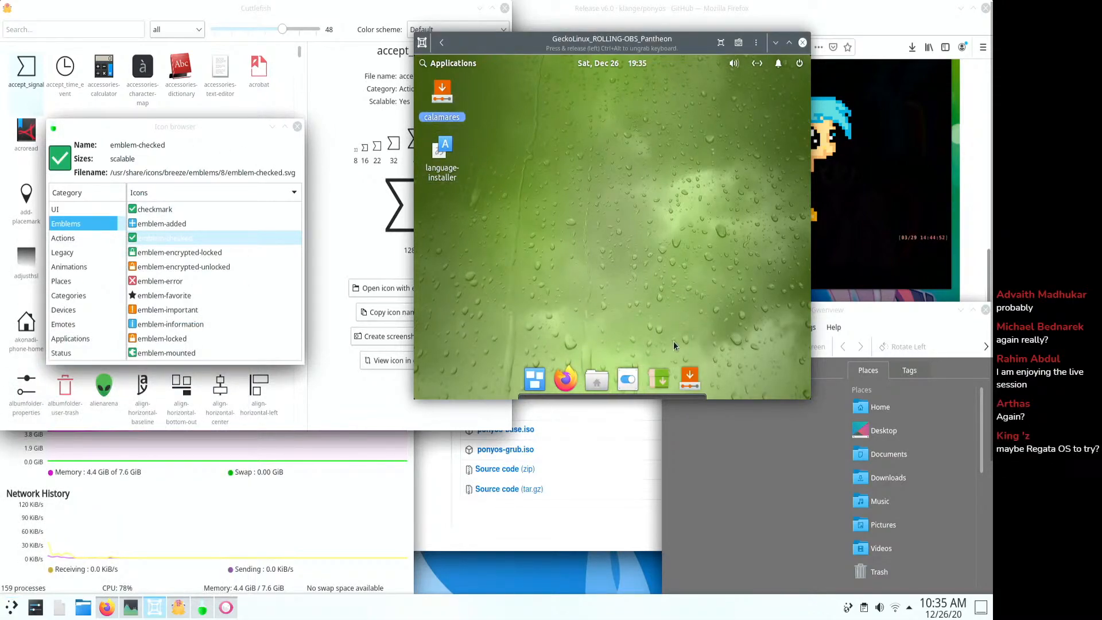
key("ctrl+alt")
- Launch KDE Connect, move the installer window left, and advance to Location with America/Los Angeles
left_click(12, 607)
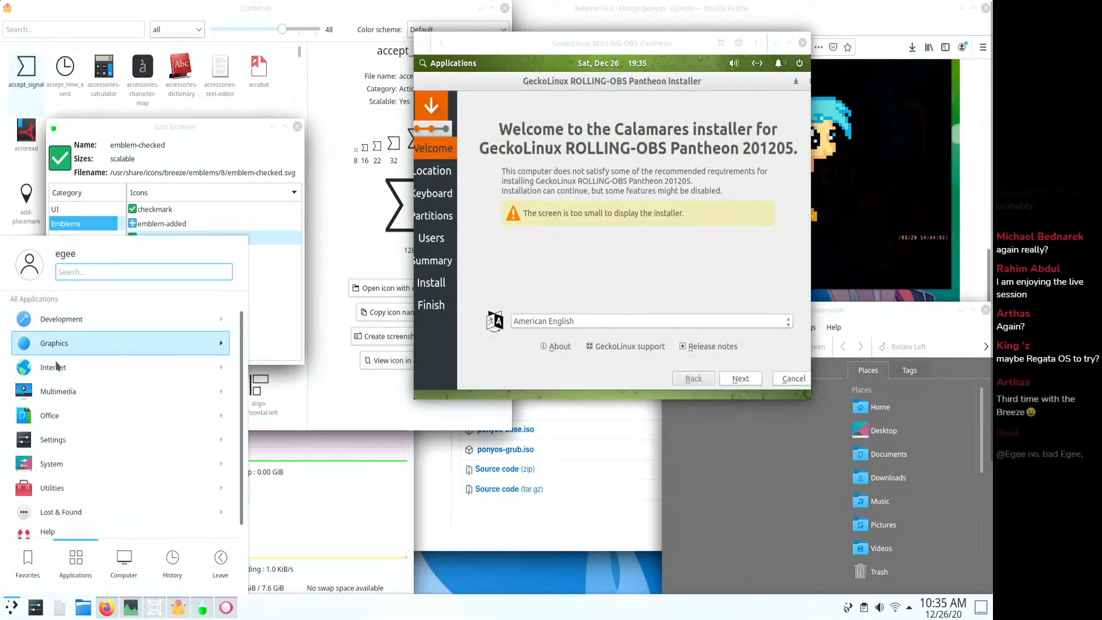
left_click(57, 369)
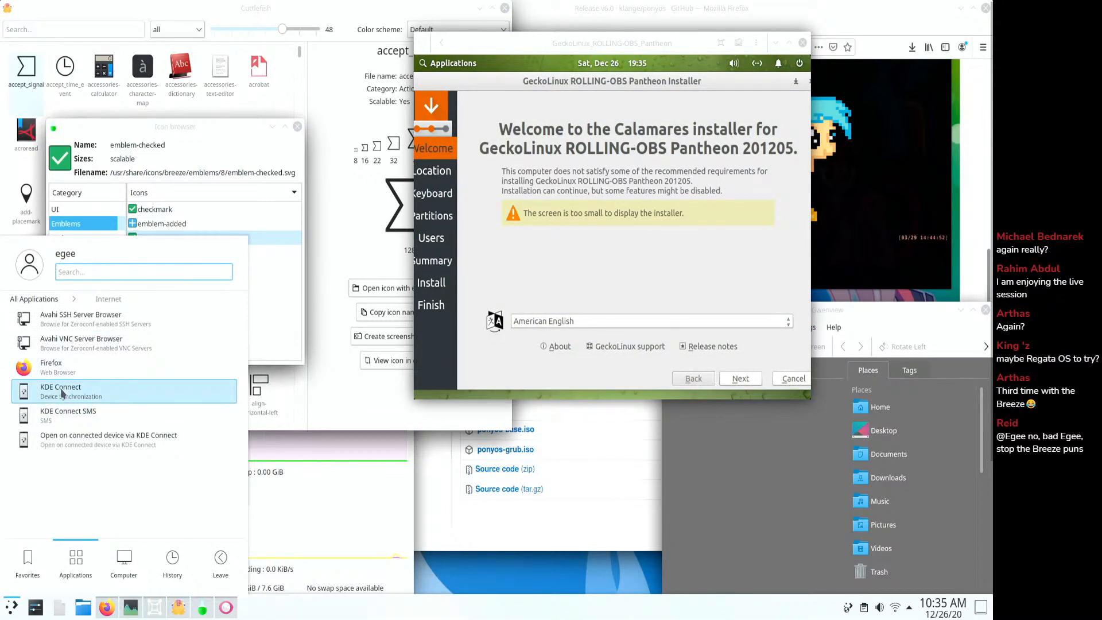
left_click(62, 395)
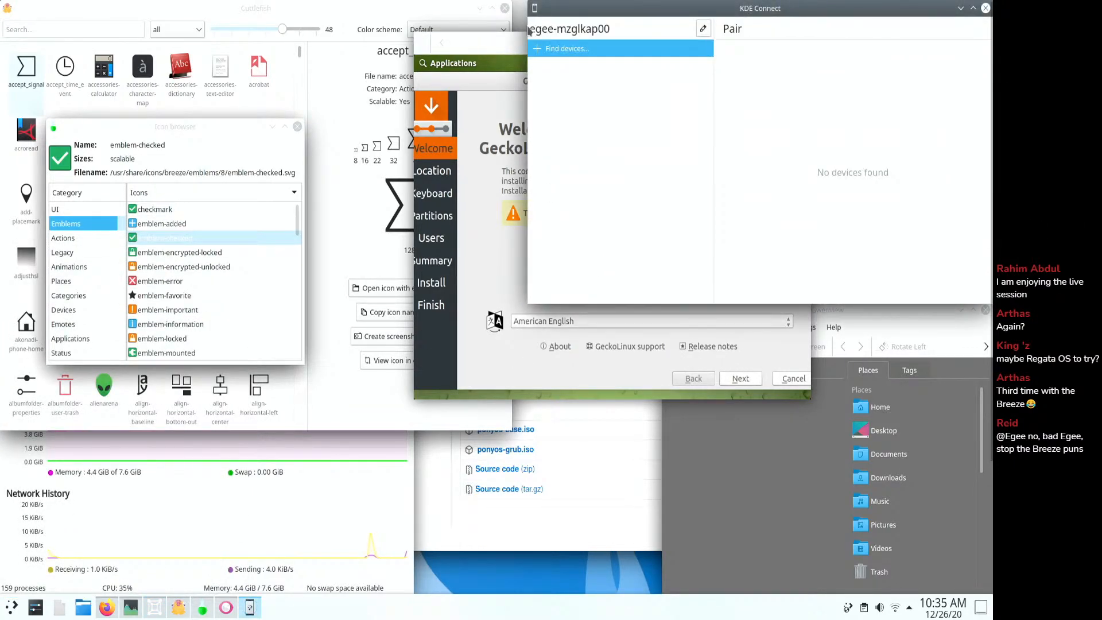
left_click_drag(485, 53, 268, 47)
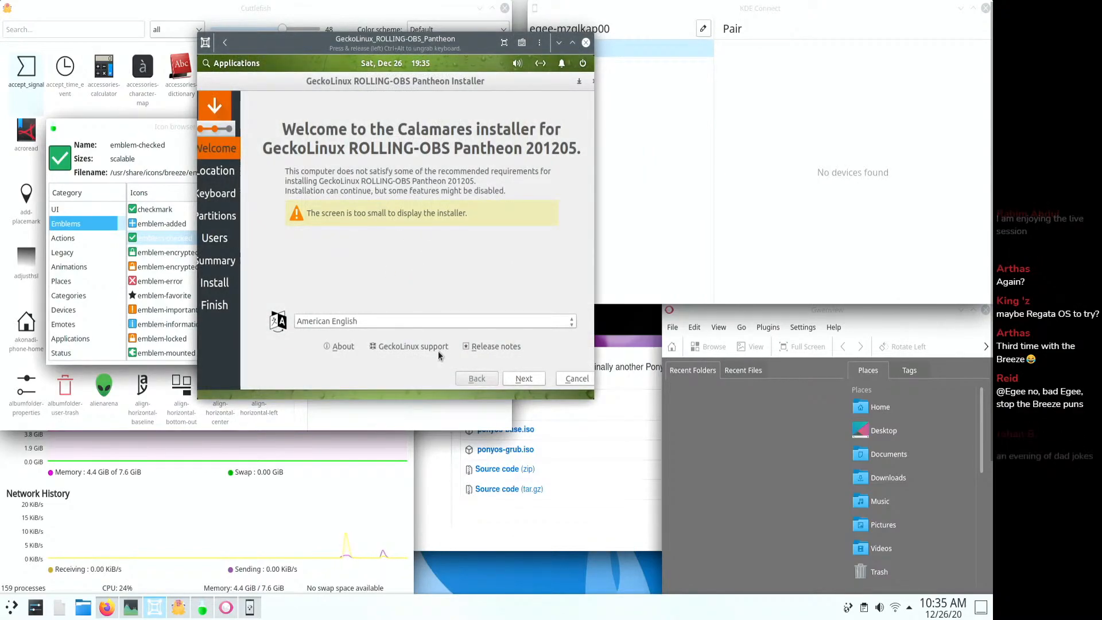
left_click(524, 380)
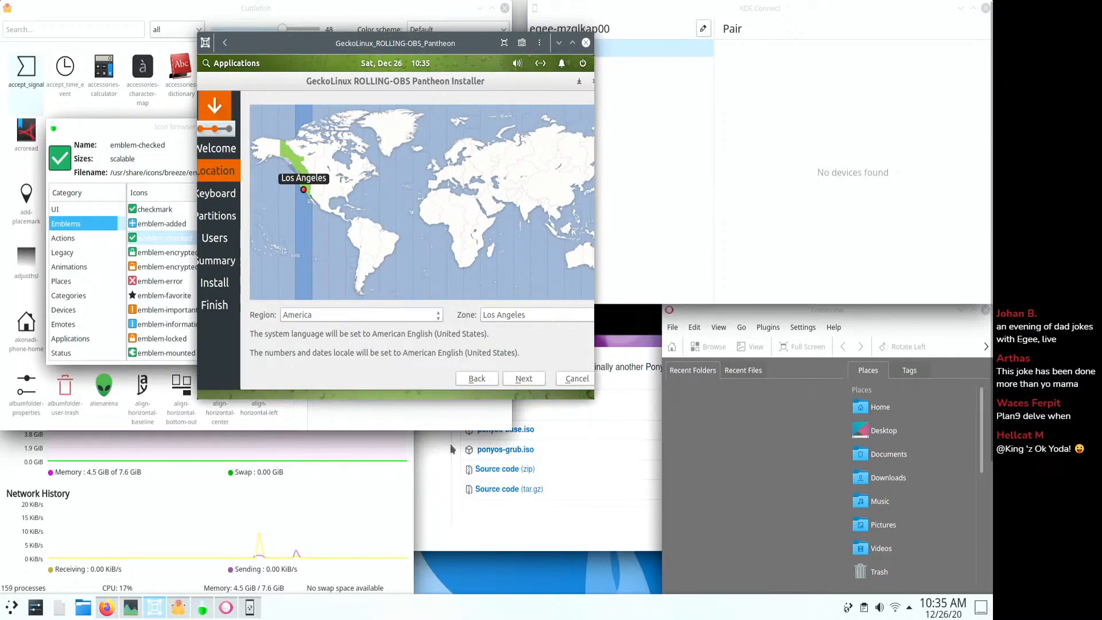
- Keep the US keyboard layout and choose Erase disk for partitioning
left_click(524, 379)
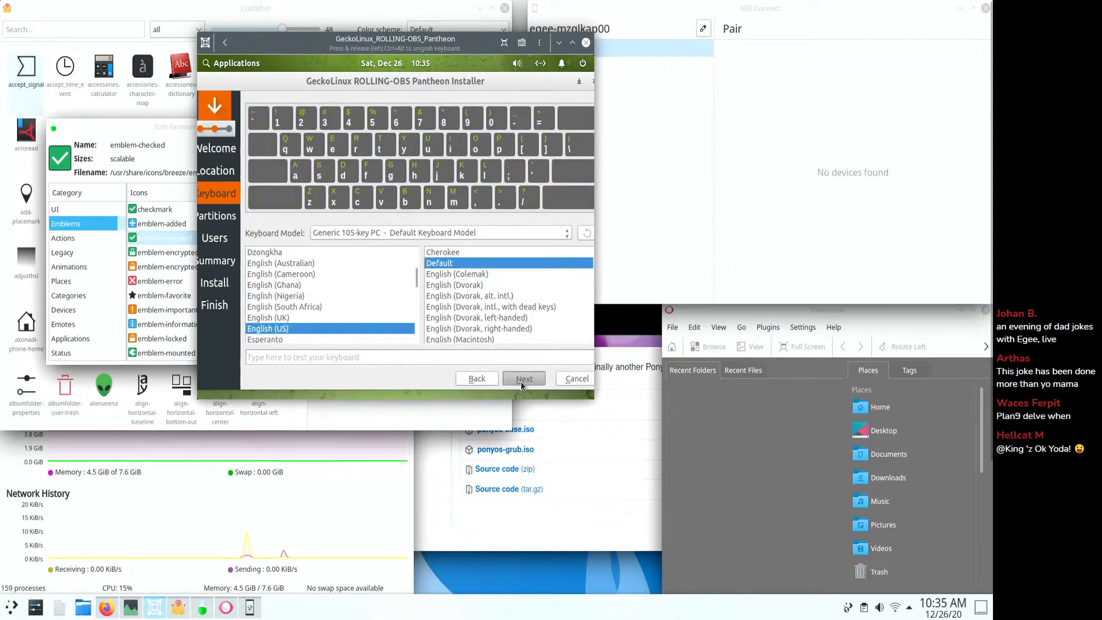
left_click(524, 379)
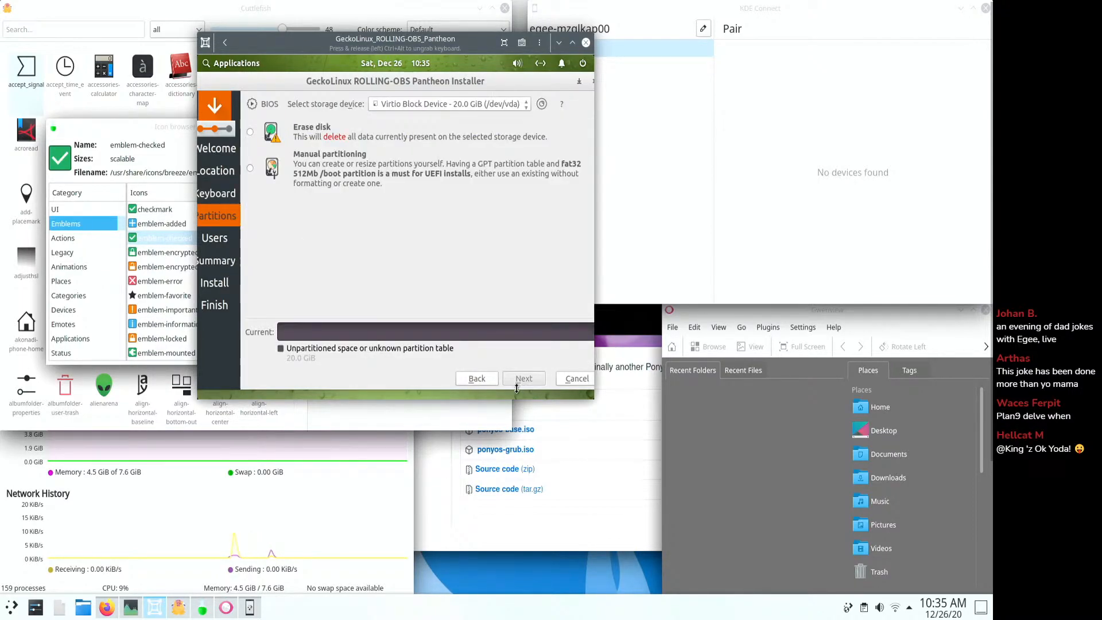
left_click(323, 132)
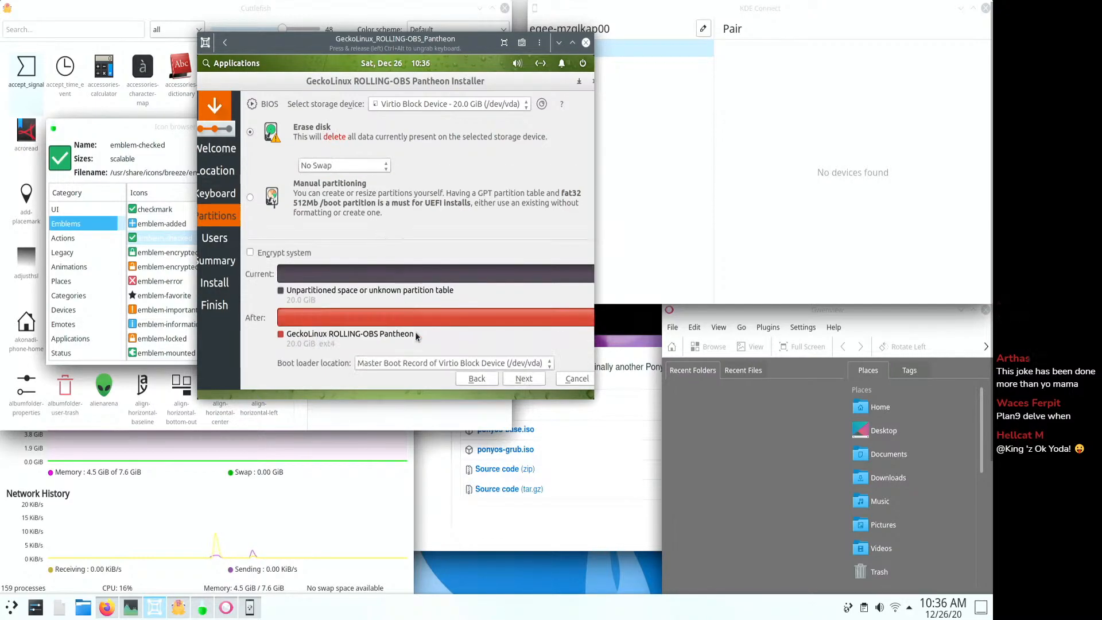
left_click(523, 379)
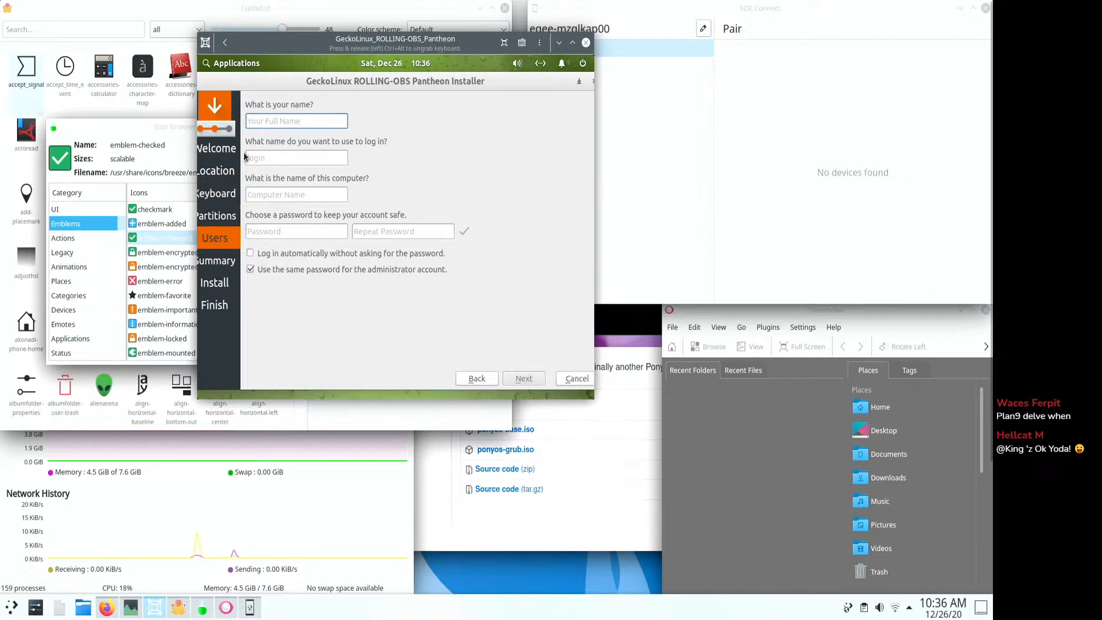
- Fill in the user's name and password, then continue to the Summary page
type("egee")
key("Tab")
key("Tab")
key("Tab")
type("••••")
key("Tab")
type("•••••")
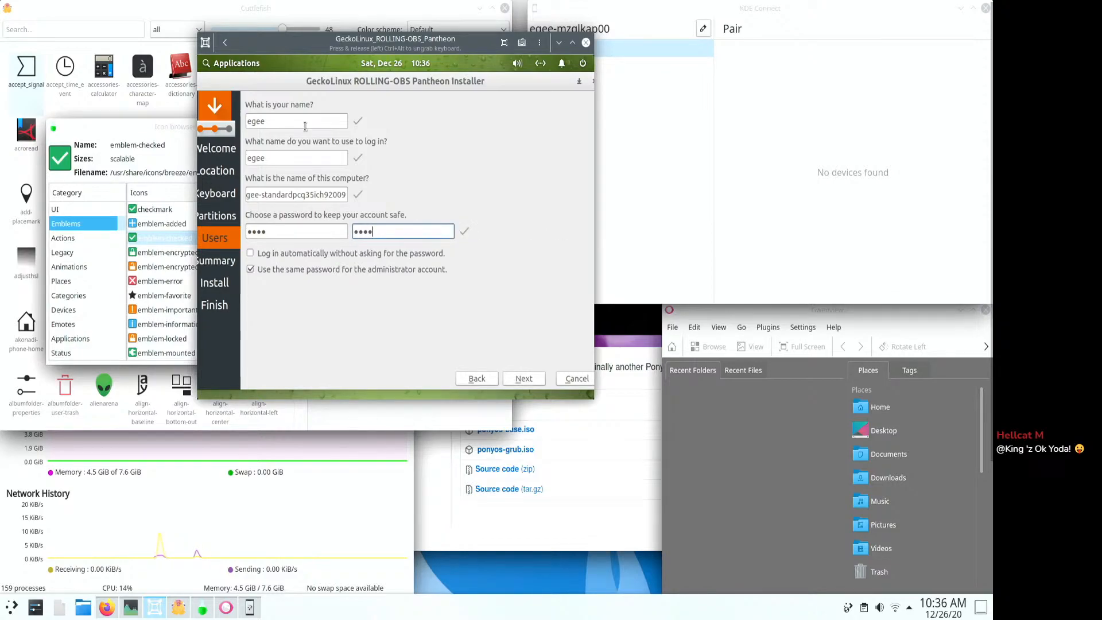
left_click(524, 379)
- Reposition the installer window and maximize the virtual machine window
scroll(501, 320, "down", 1)
left_click_drag(472, 85, 414, 82)
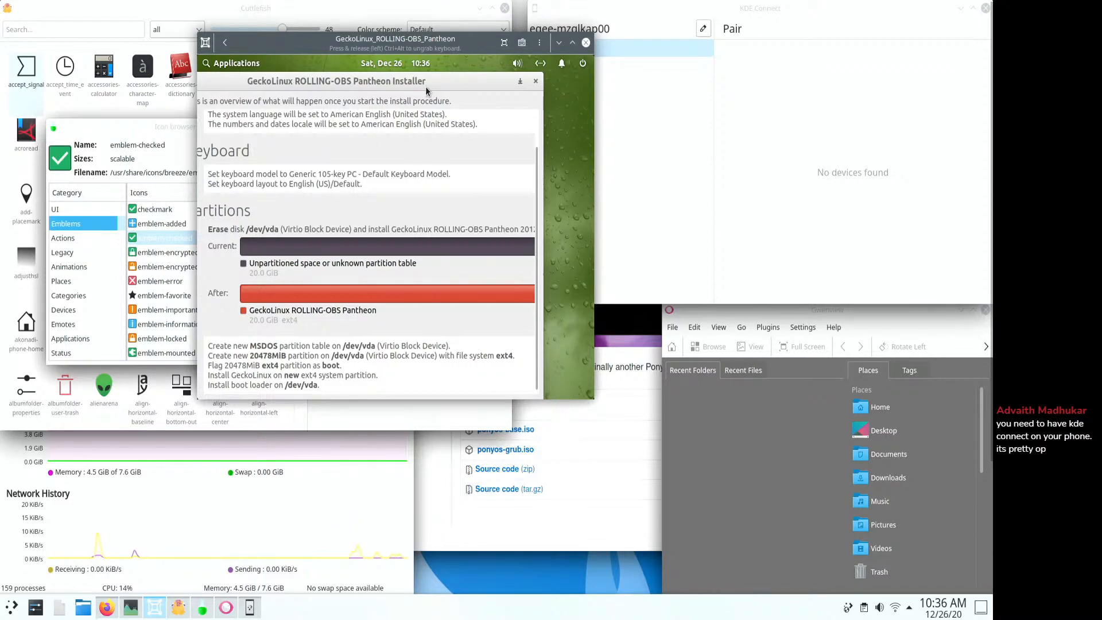
left_click_drag(425, 86, 433, 105)
left_click_drag(434, 57, 487, 79)
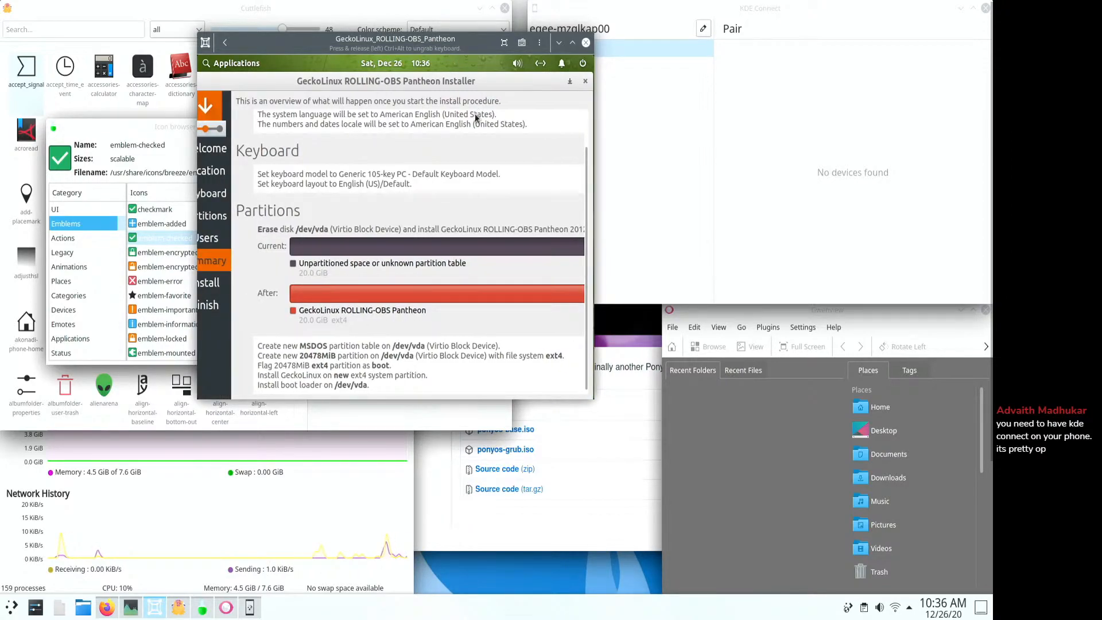
left_click(572, 42)
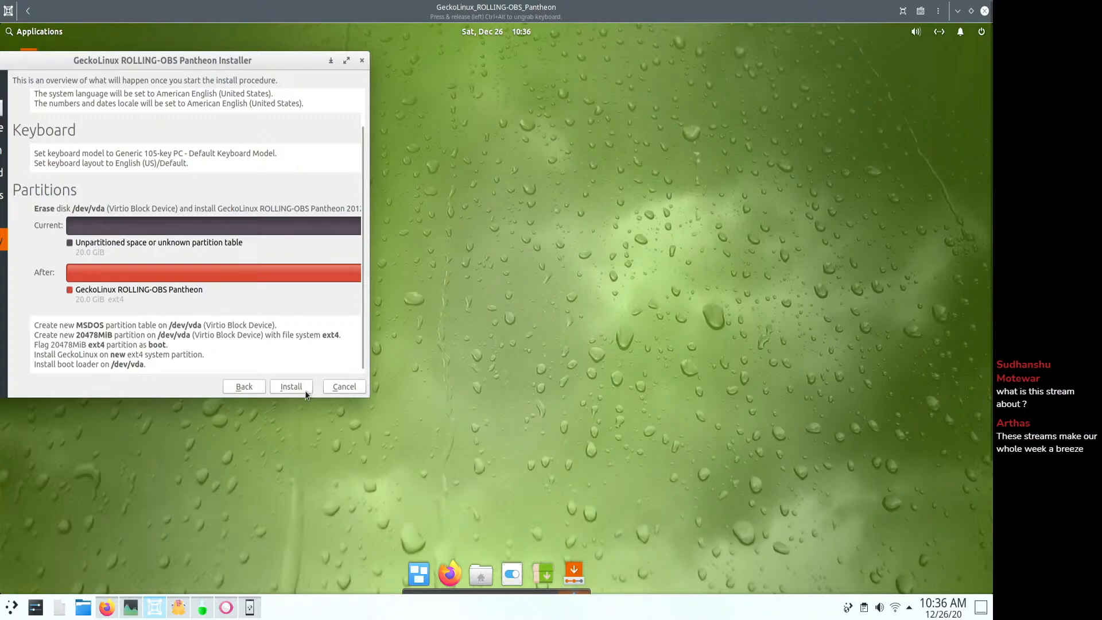
- Confirm Install now to begin the GeckoLinux install, then minimize the VM window
left_click(293, 388)
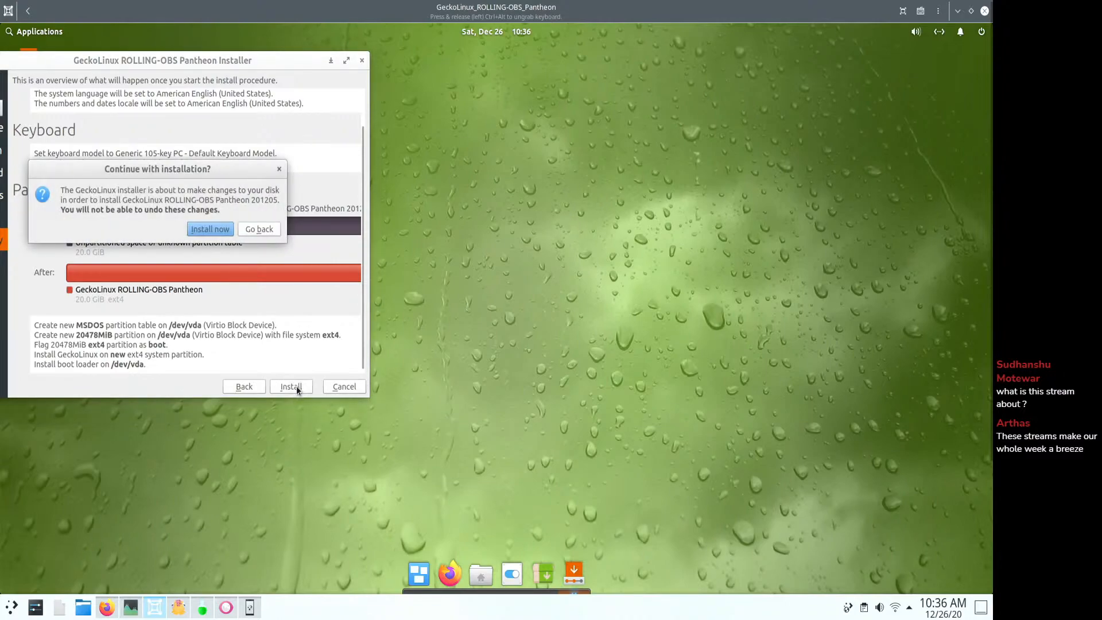
left_click(209, 229)
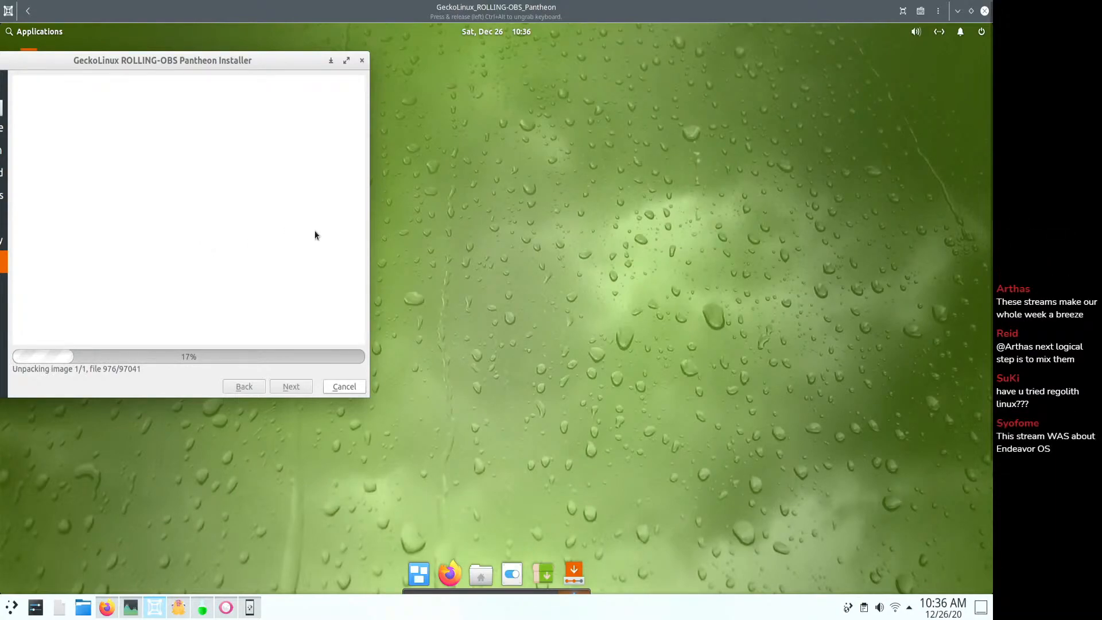
left_click(958, 11)
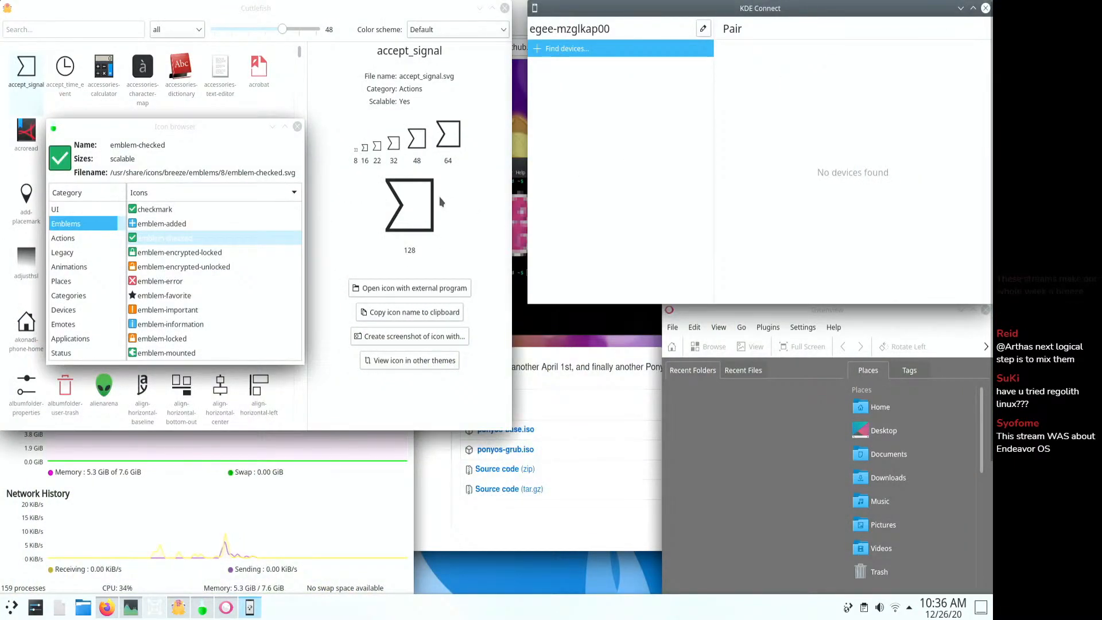
- Launch PulseAudio Volume Control from the Multimedia category and move its window to the top
left_click(8, 613)
left_click(65, 548)
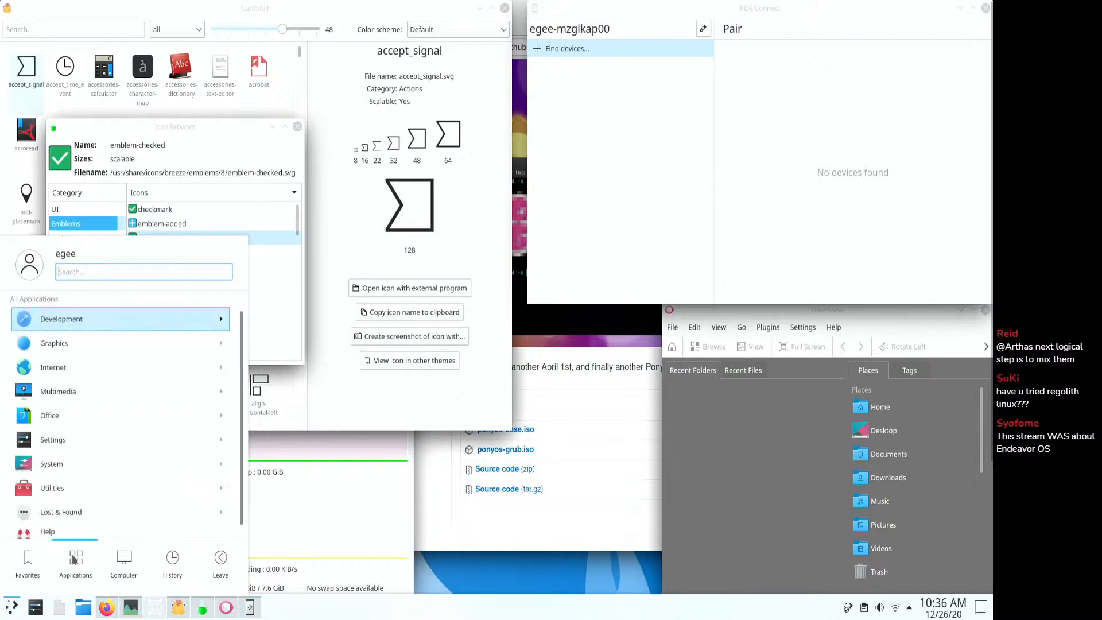
left_click(62, 382)
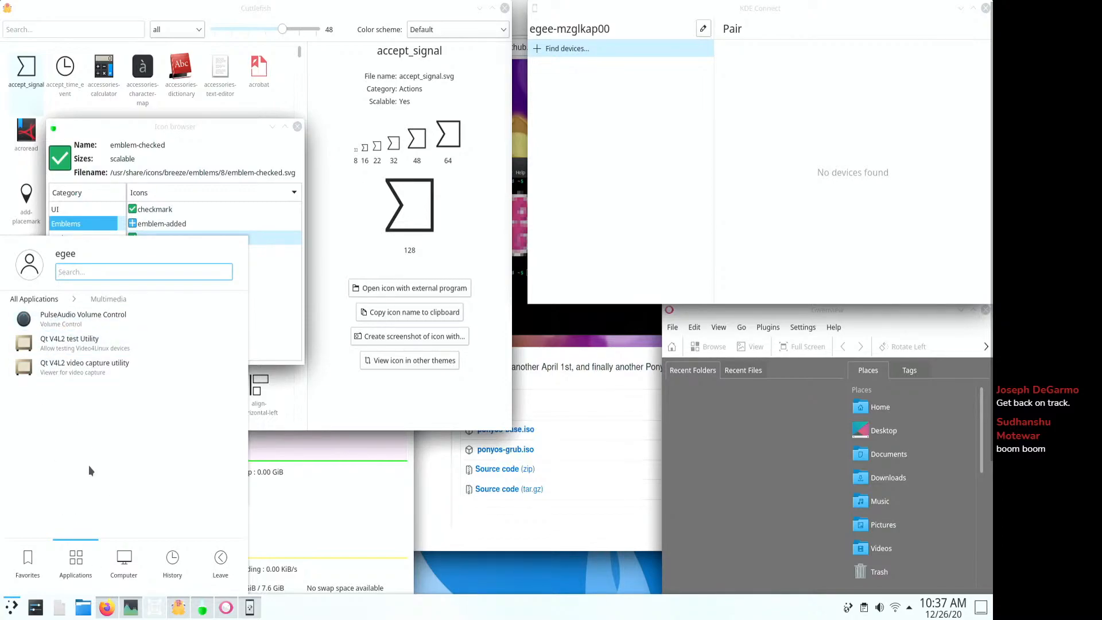
left_click(82, 318)
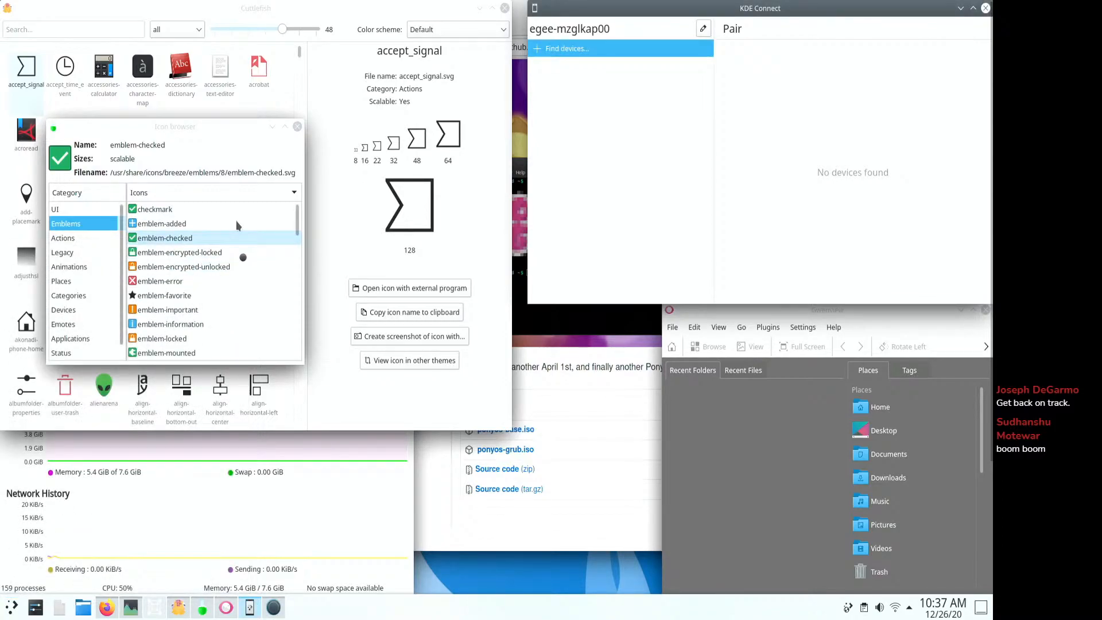
left_click_drag(535, 356, 381, 29)
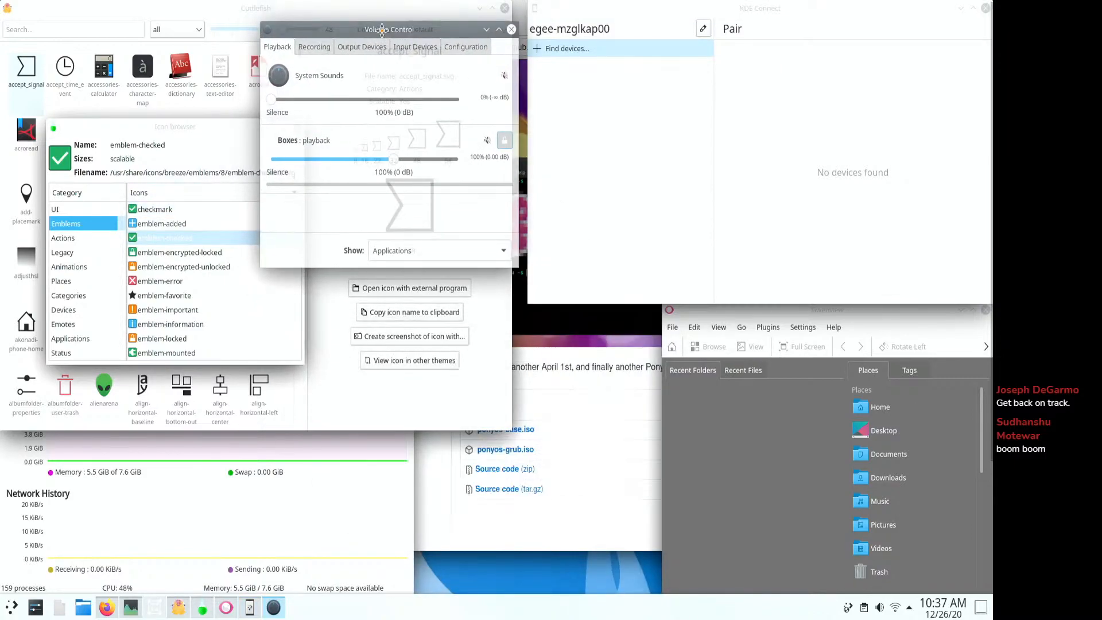
- Browse the Office and Utilities application categories in the launcher
left_click(11, 606)
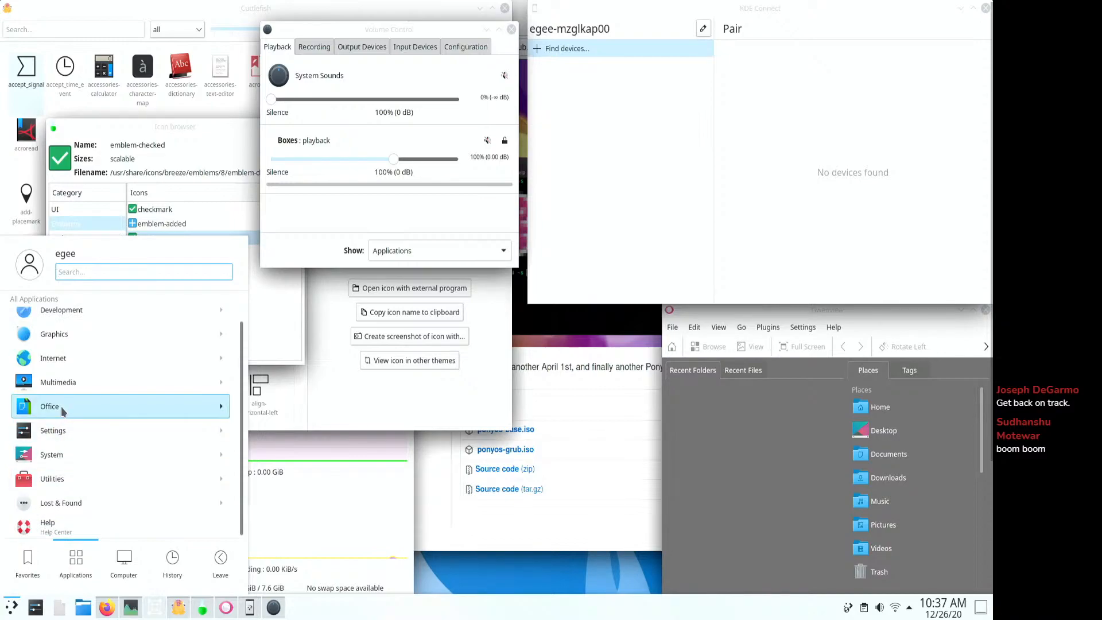
left_click(60, 415)
left_click(49, 299)
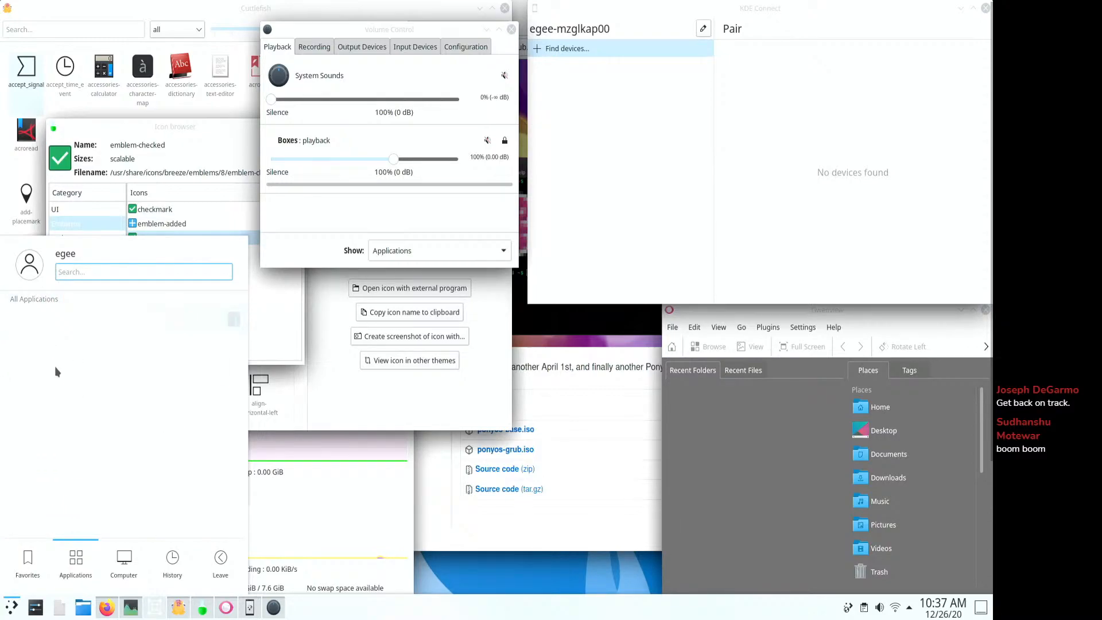
left_click(66, 486)
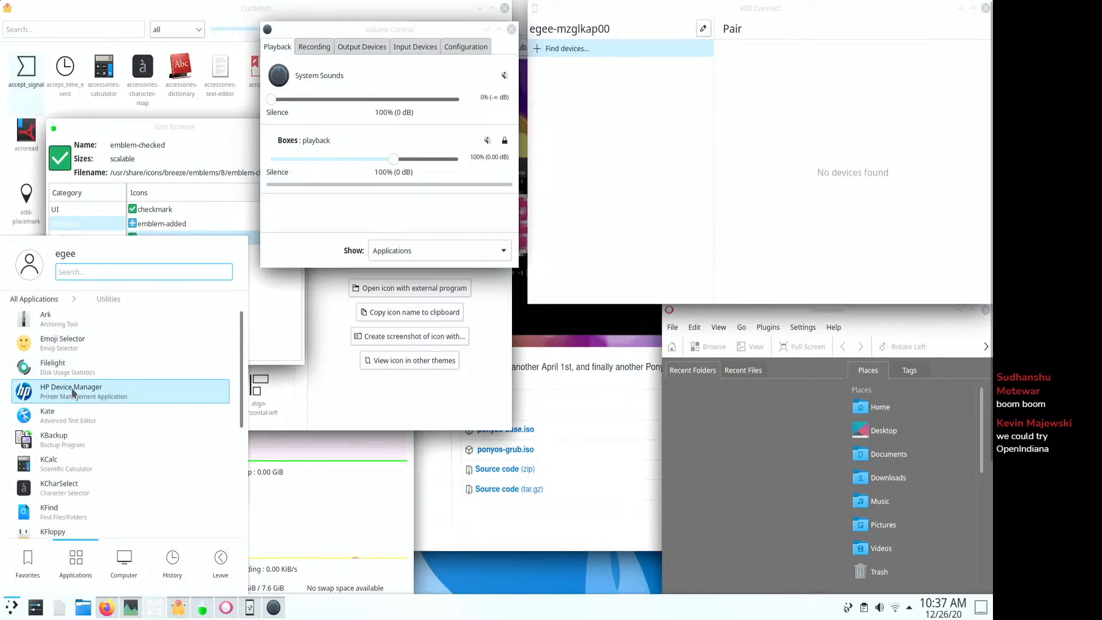
scroll(73, 396, "down", 4)
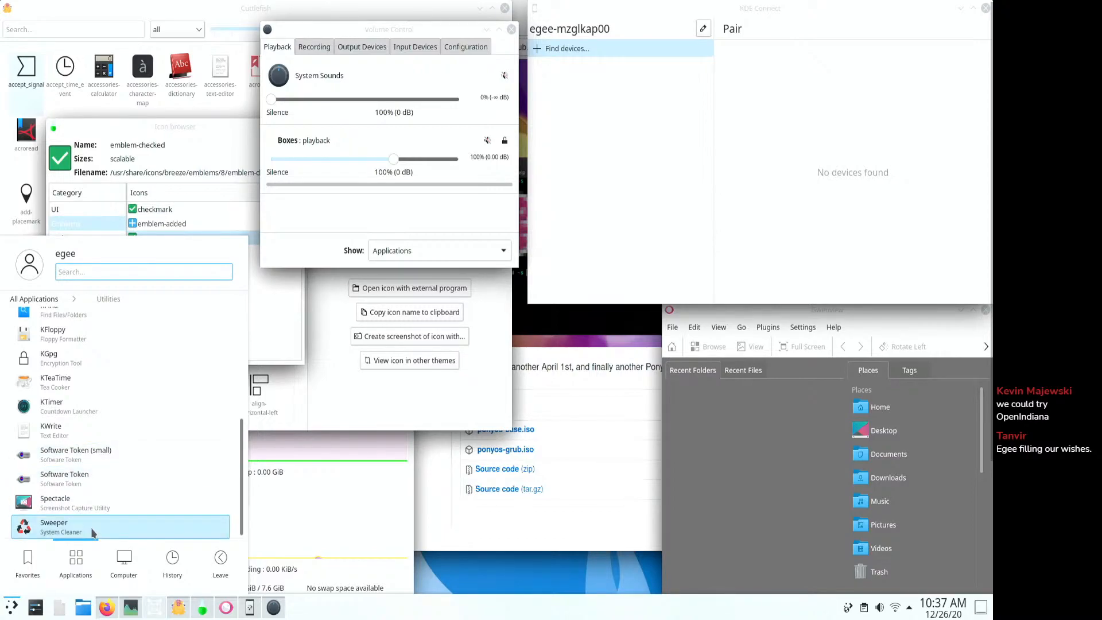
scroll(93, 474, "up", 3)
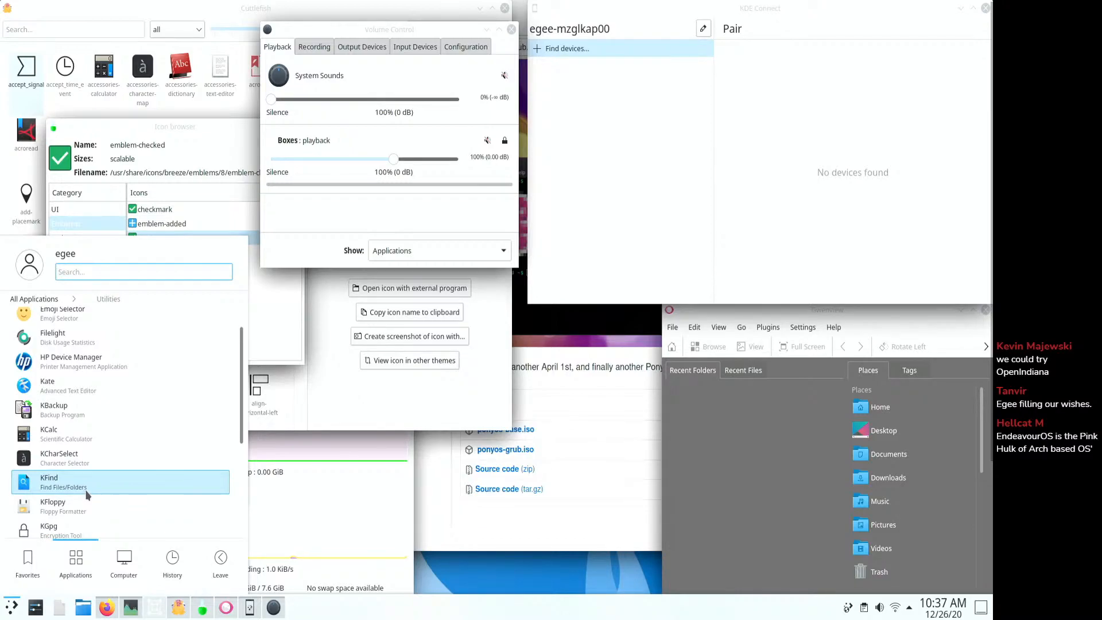
scroll(86, 439, "up", 1)
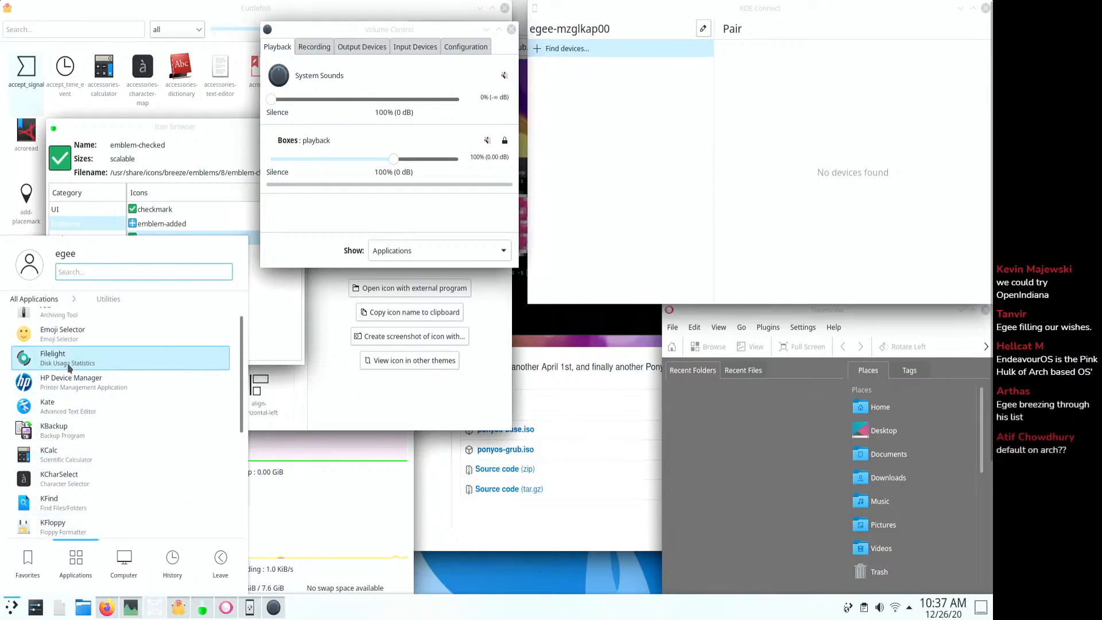
scroll(40, 321, "up", 1)
- Launch the akm kernel manager from the System category
left_click(34, 300)
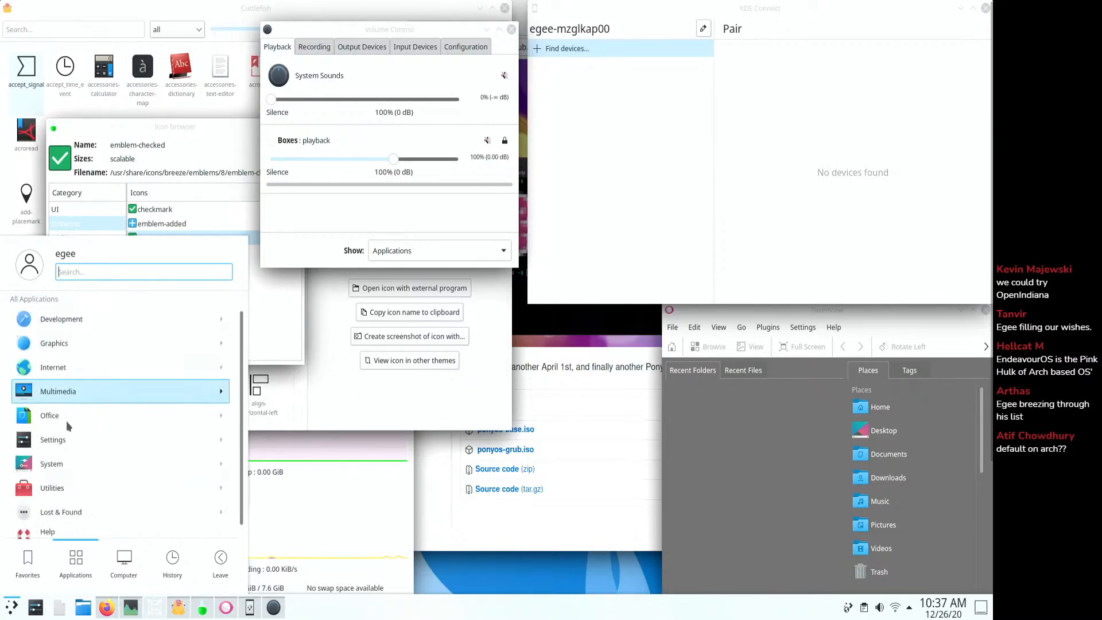
left_click(50, 489)
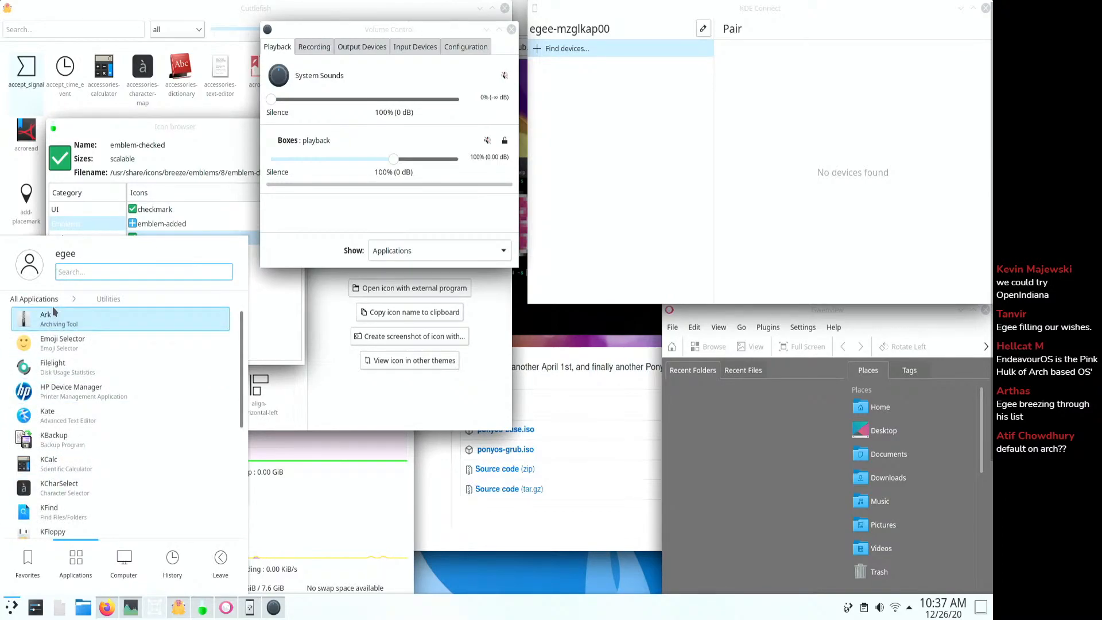
left_click(32, 299)
left_click(49, 453)
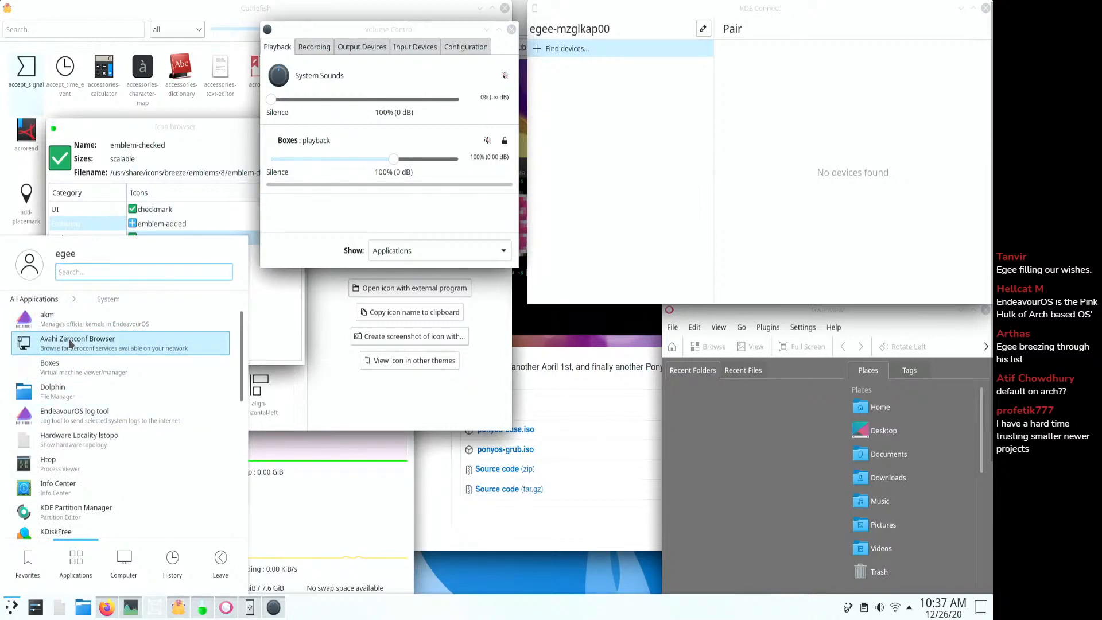
left_click(79, 321)
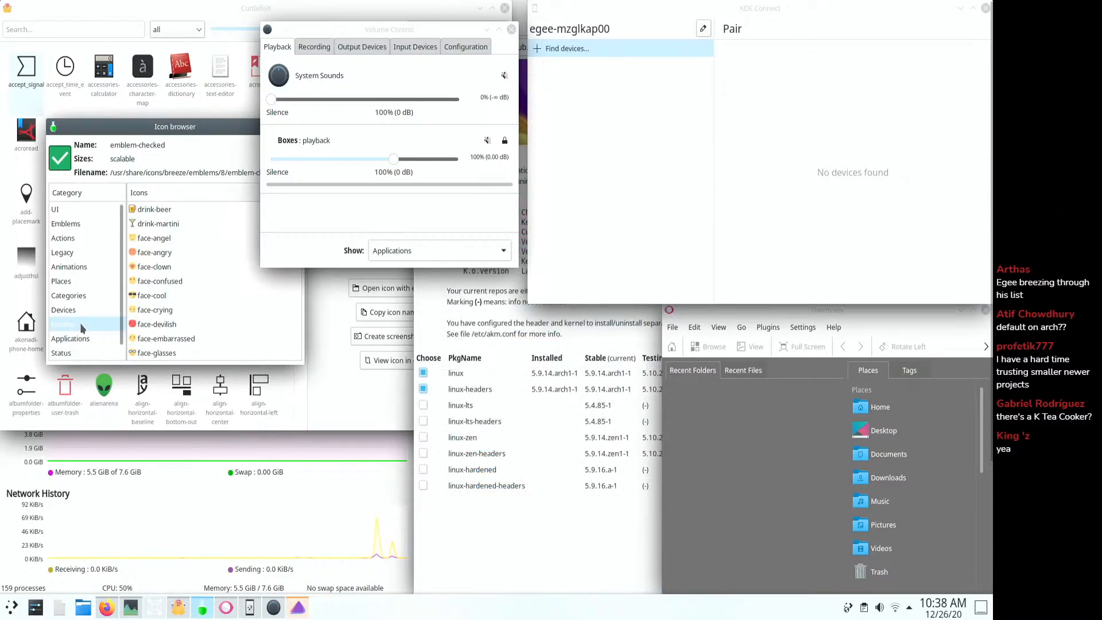
- Show the Emotes icons in the icon browser and check Volume Control's window actions
left_click(82, 326)
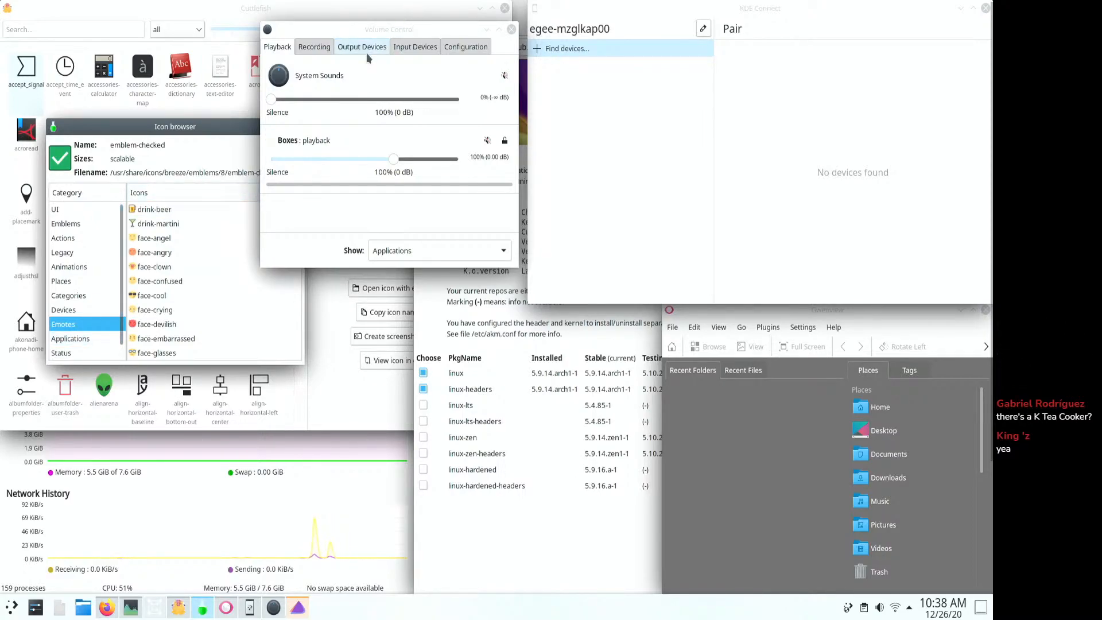
right_click(370, 29)
left_click(497, 70)
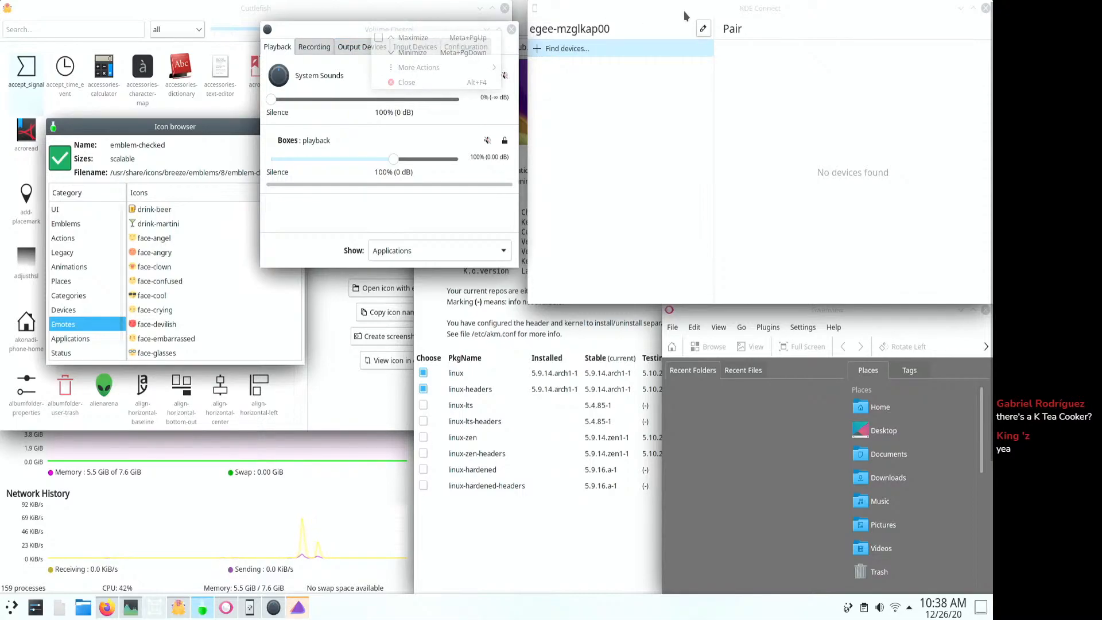
- Bring the akm window forward and move it up-left to view linux and linux-headers 5.9.14
left_click(511, 508)
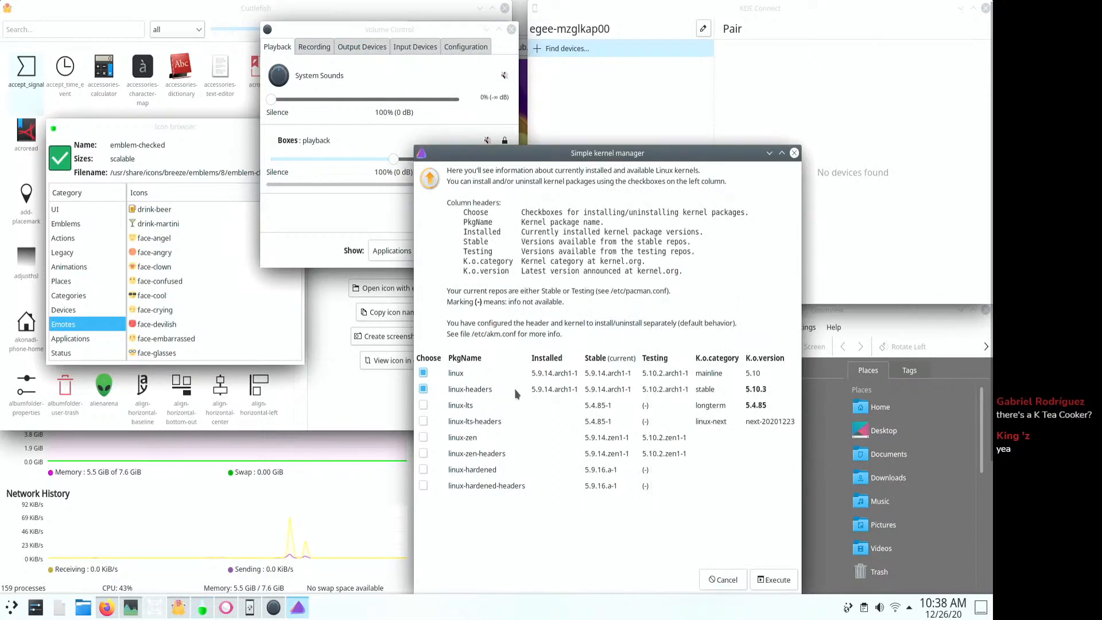
left_click_drag(560, 145, 340, 75)
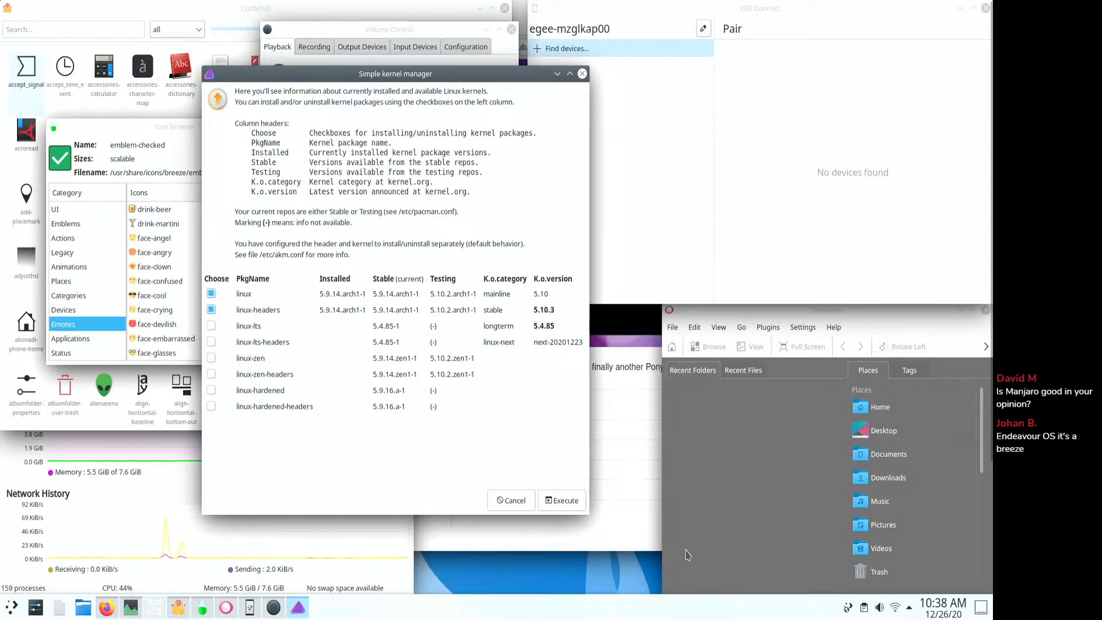
left_click(155, 609)
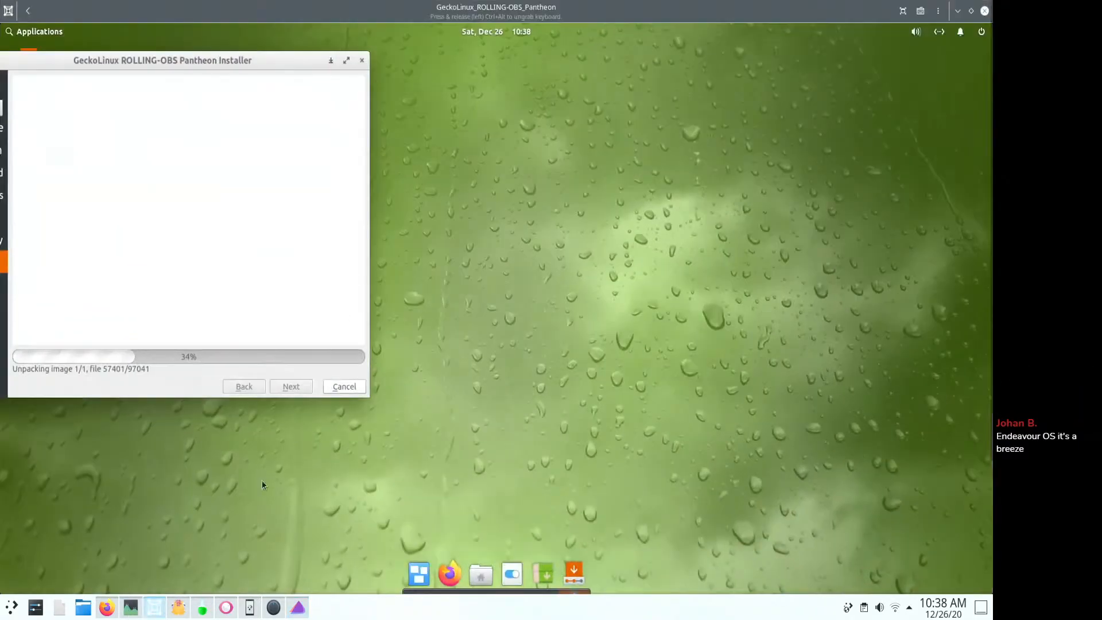
left_click(32, 10)
left_click(46, 89)
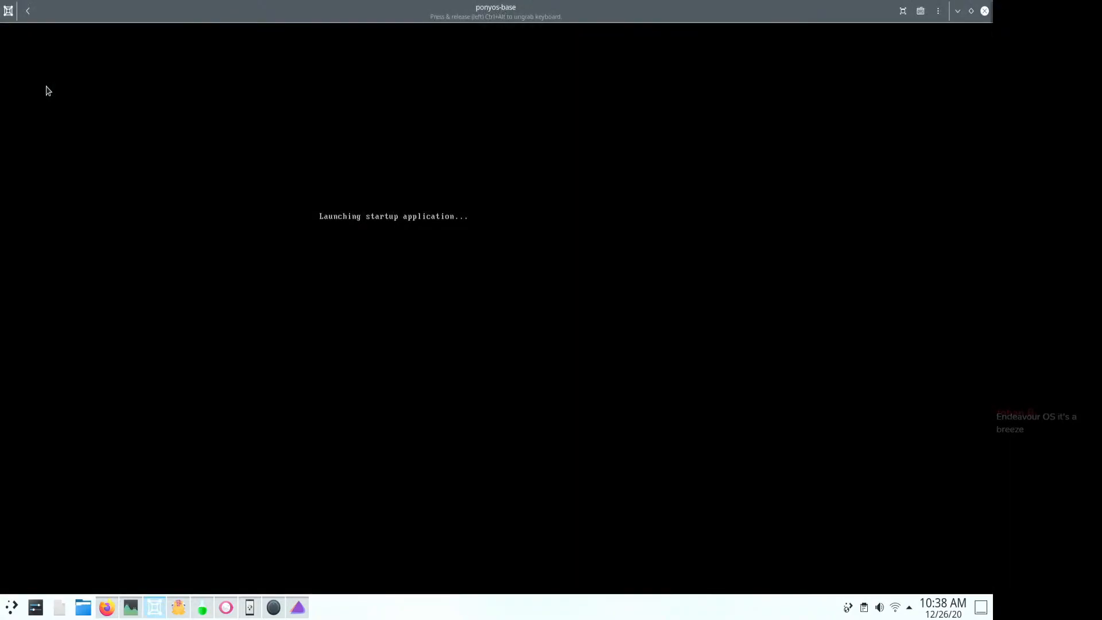
left_click(29, 11)
left_click(958, 11)
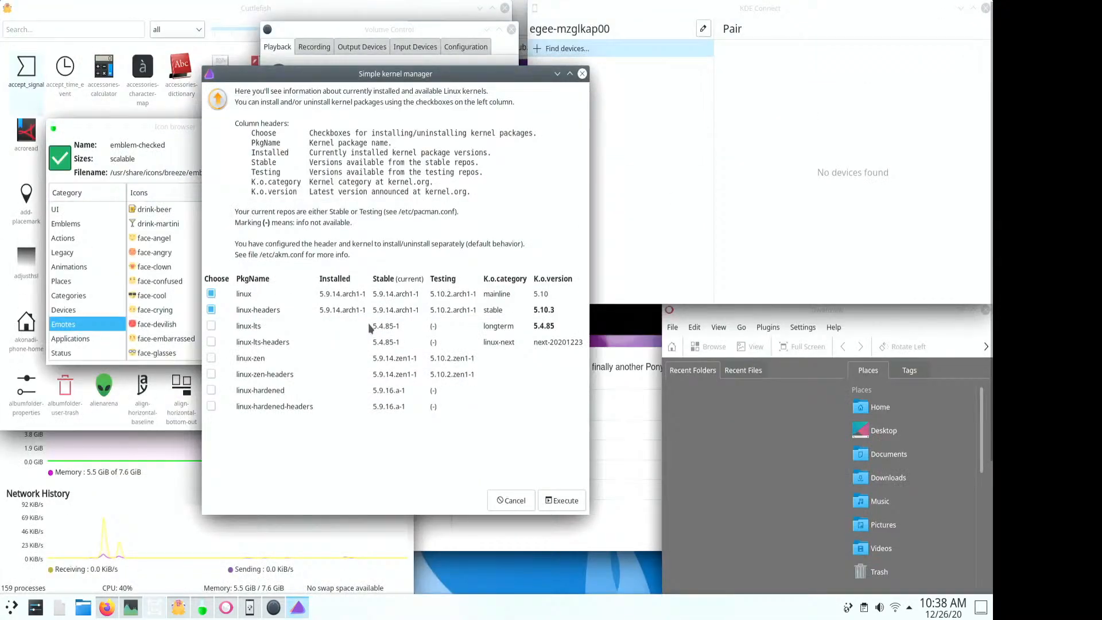
- Focus the Icon browser and show the launcher's System applications category
left_click(165, 343)
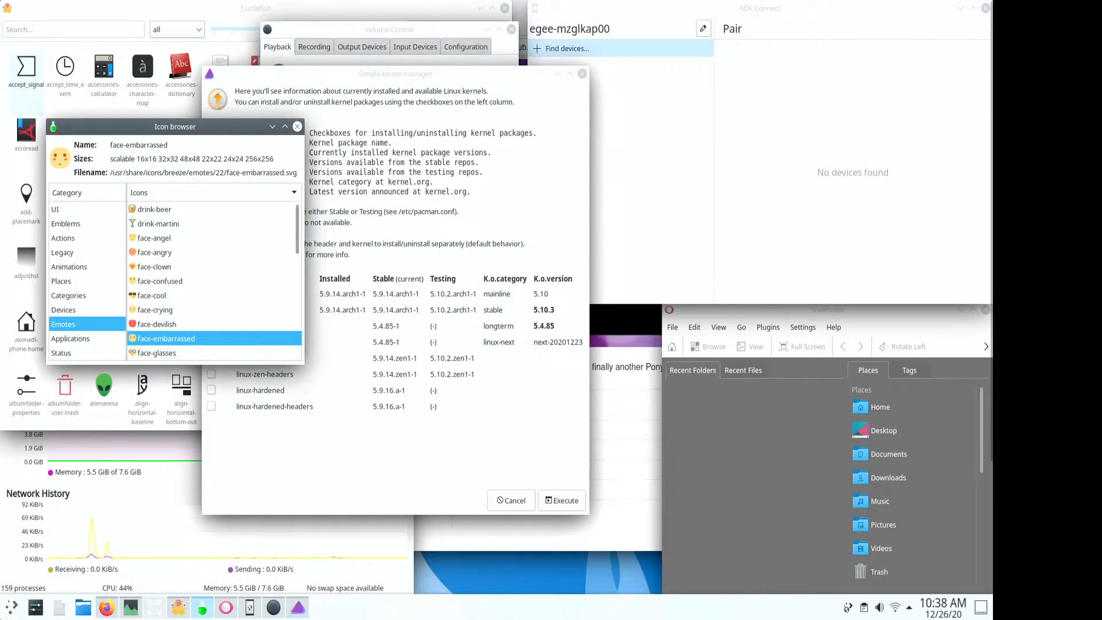
key("super")
mouse_move(74, 576)
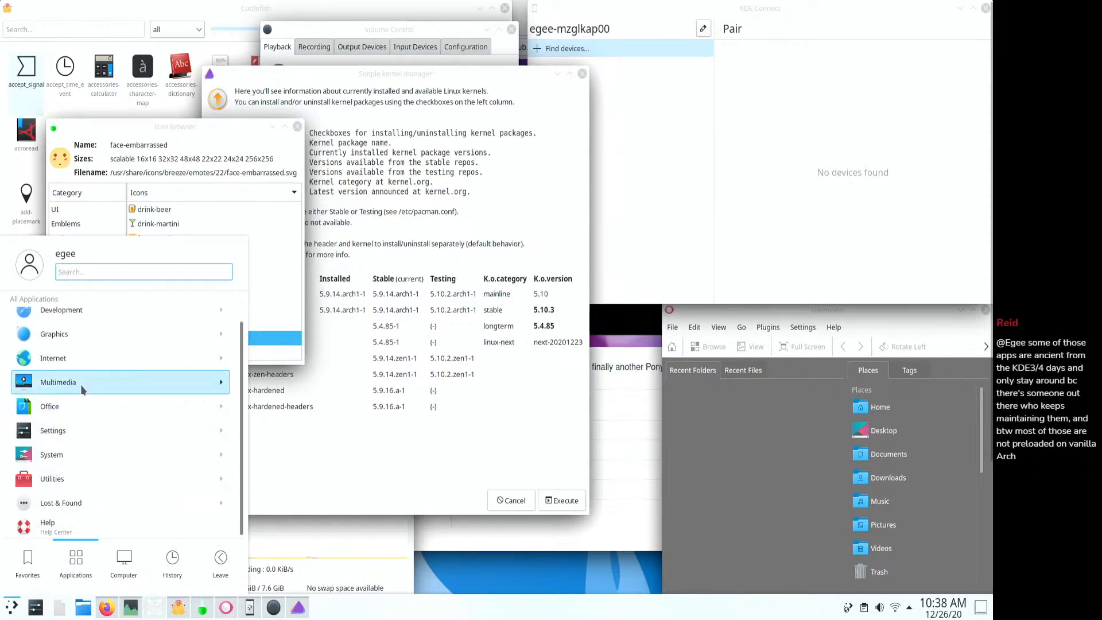
left_click(70, 457)
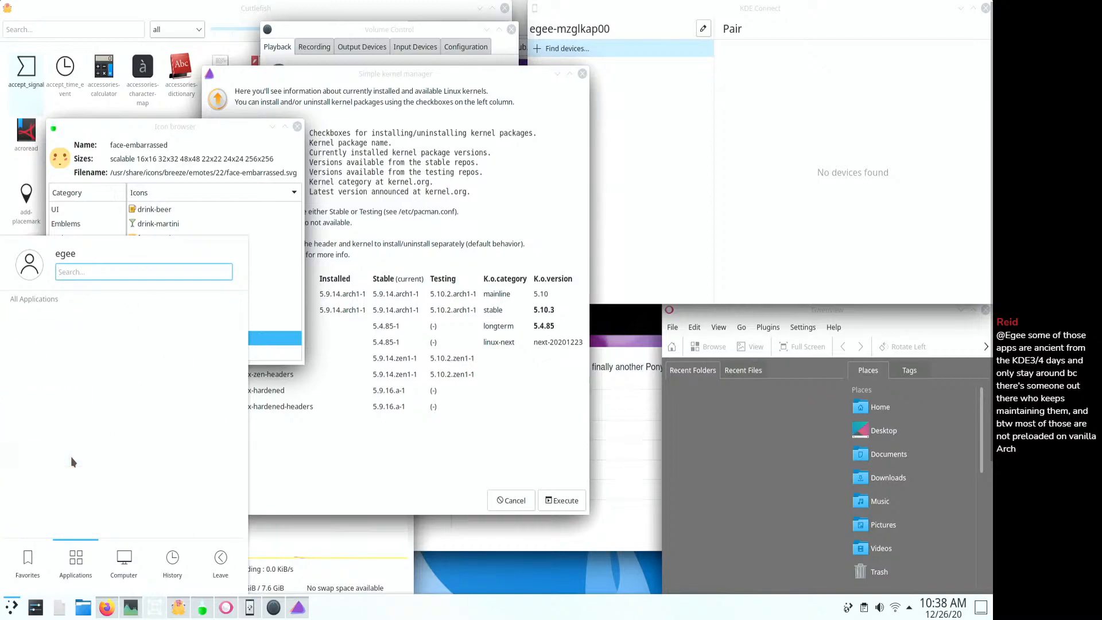
scroll(83, 415, "up", 3)
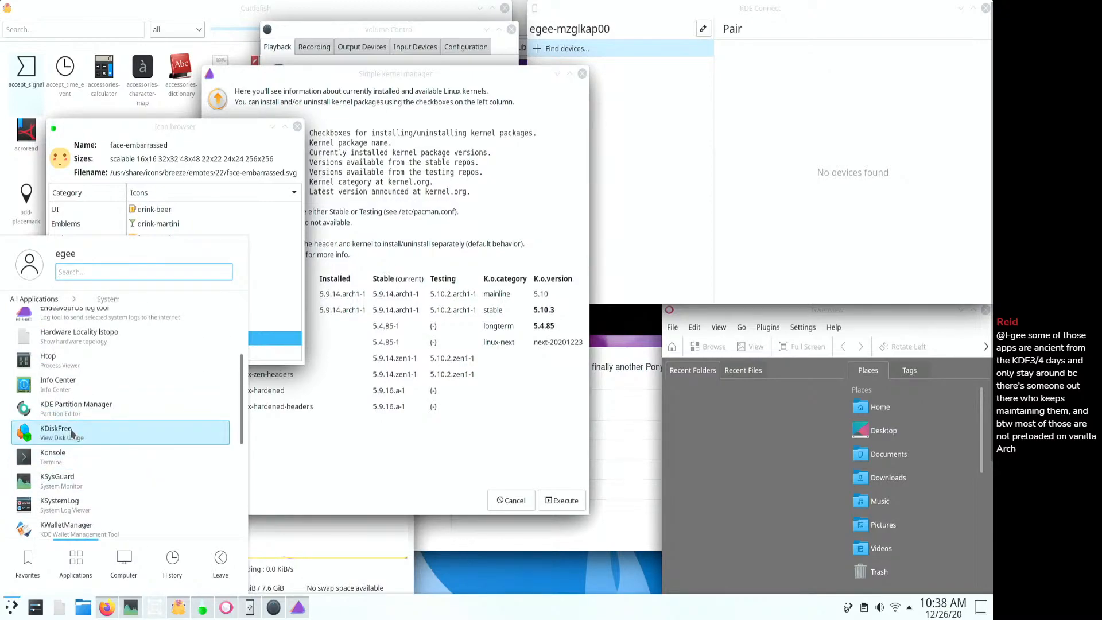
scroll(74, 454, "down", 7)
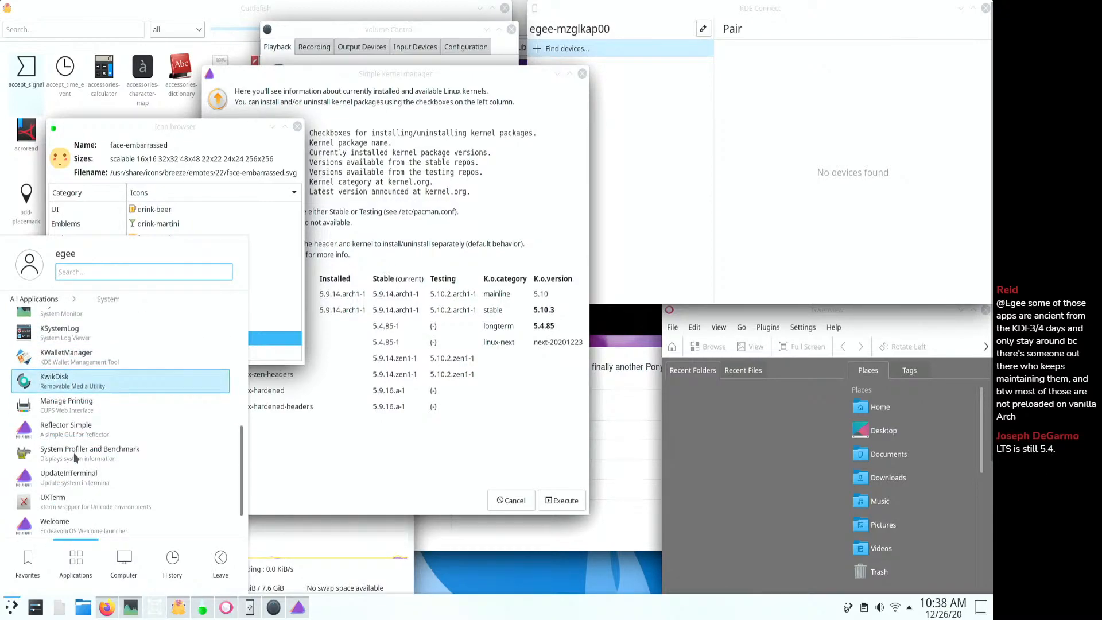
- Launch Reflector Simple and cancel its mirror selection without saving
right_click(88, 439)
left_click(66, 436)
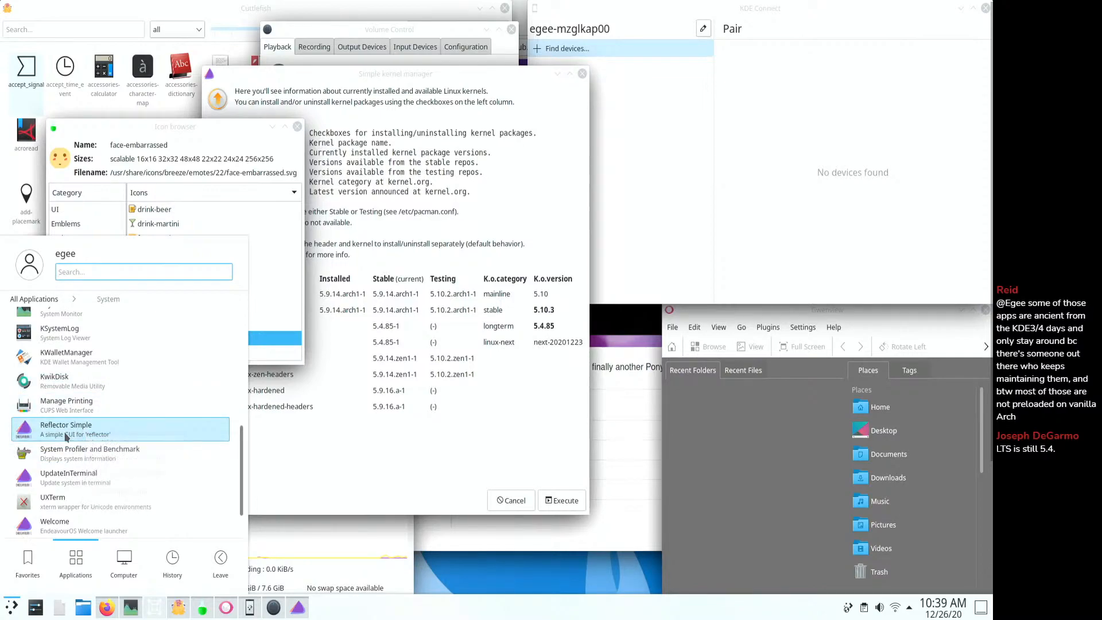
scroll(73, 459, "down", 2)
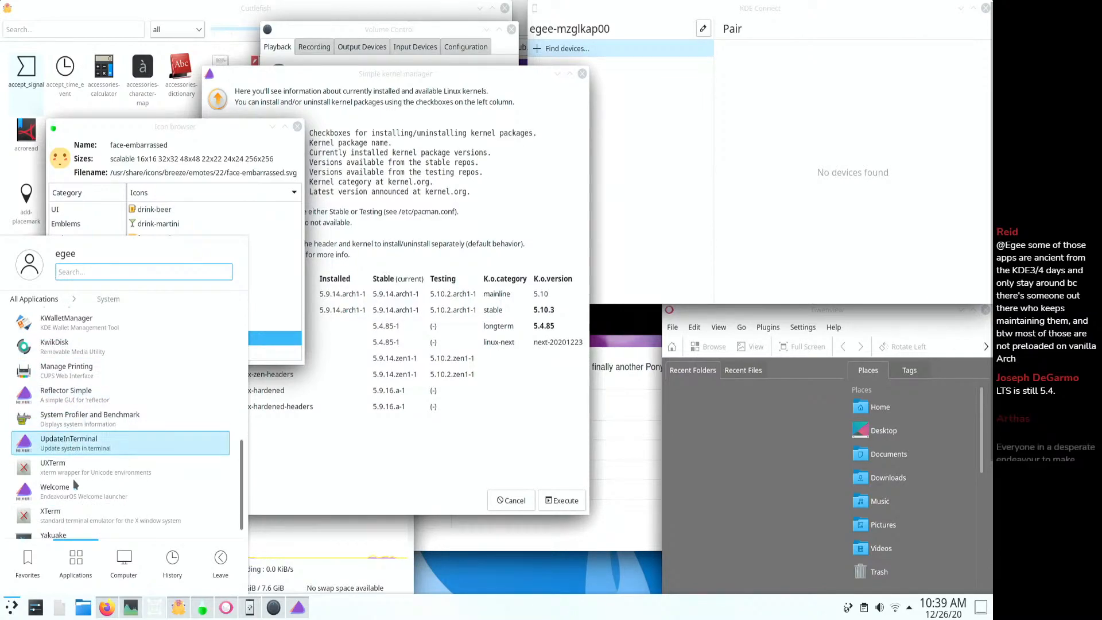
left_click(66, 384)
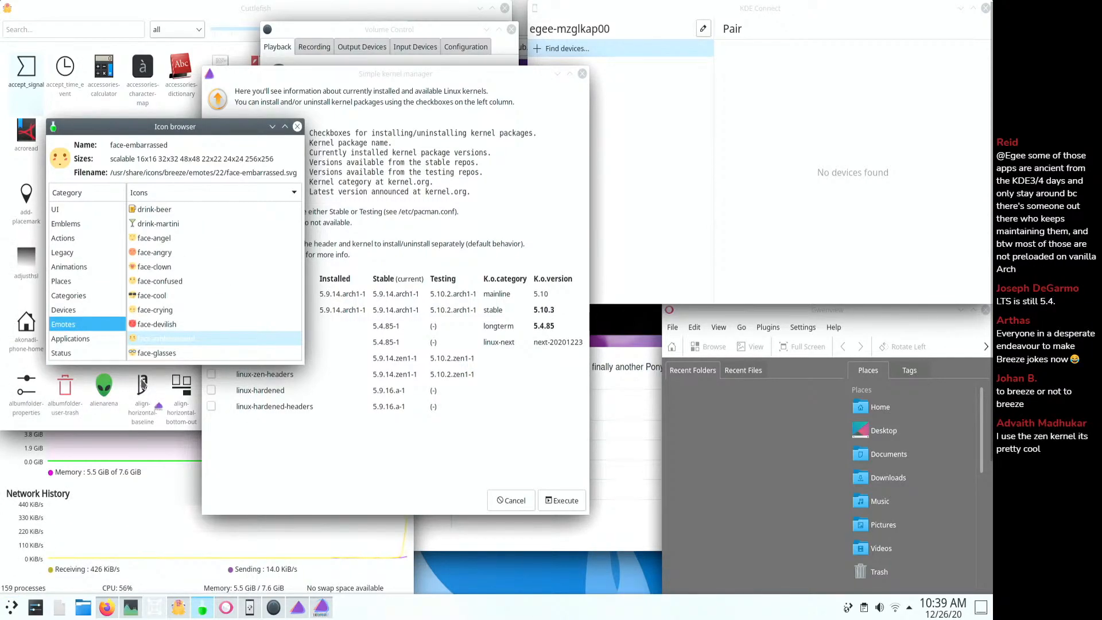
left_click(133, 339)
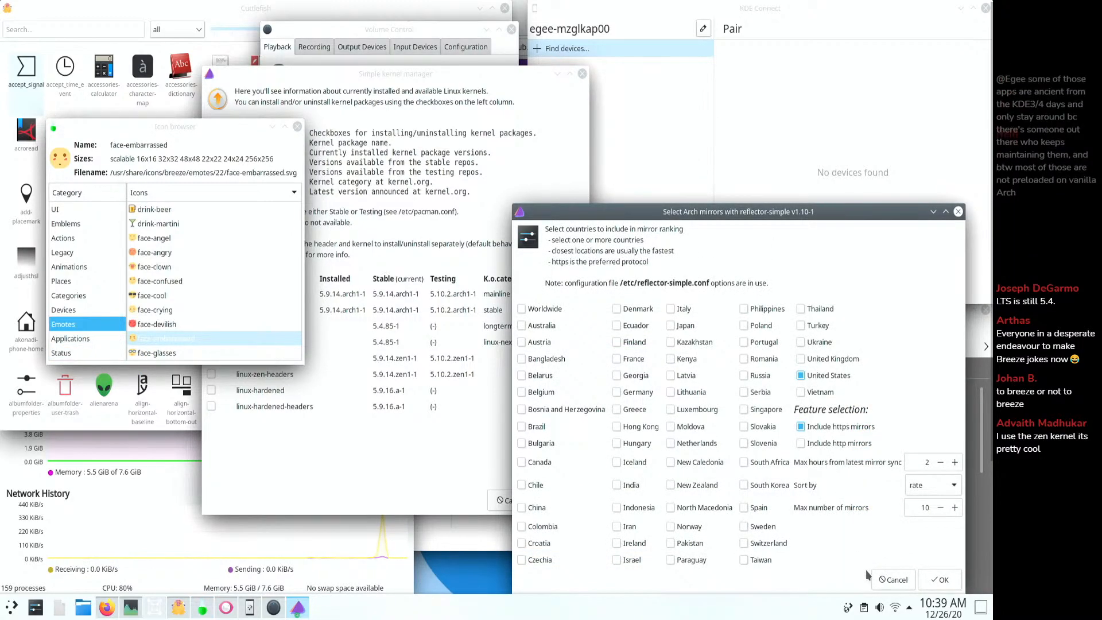
left_click(894, 580)
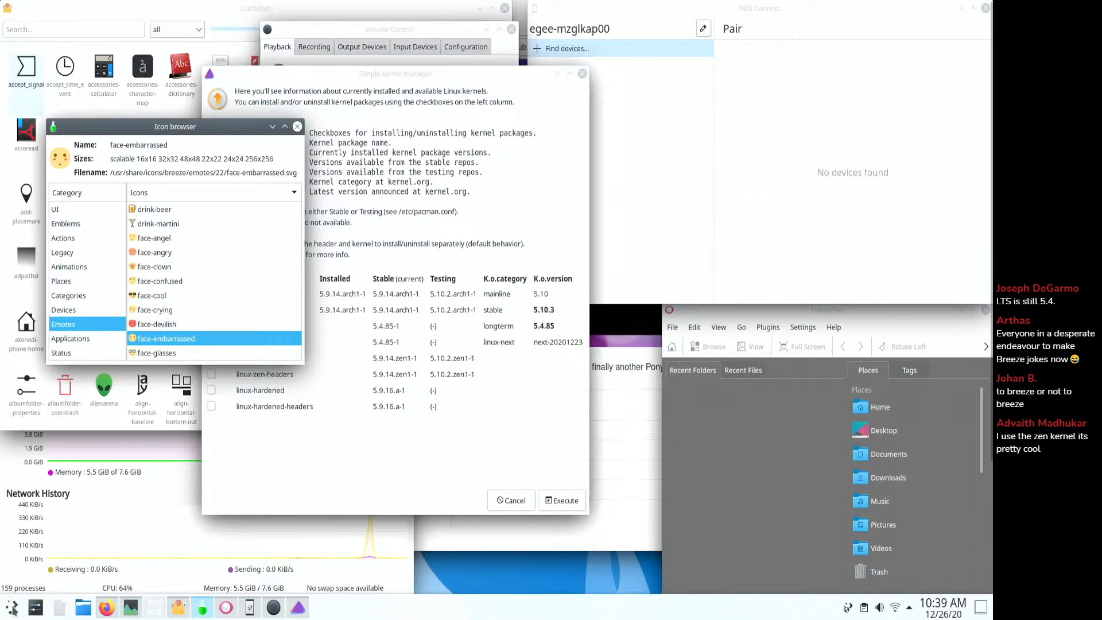
- Browse the launcher's Utilities category listing Ark, KCalc, KWrite, Spectacle and Sweeper
left_click(3, 615)
mouse_move(71, 575)
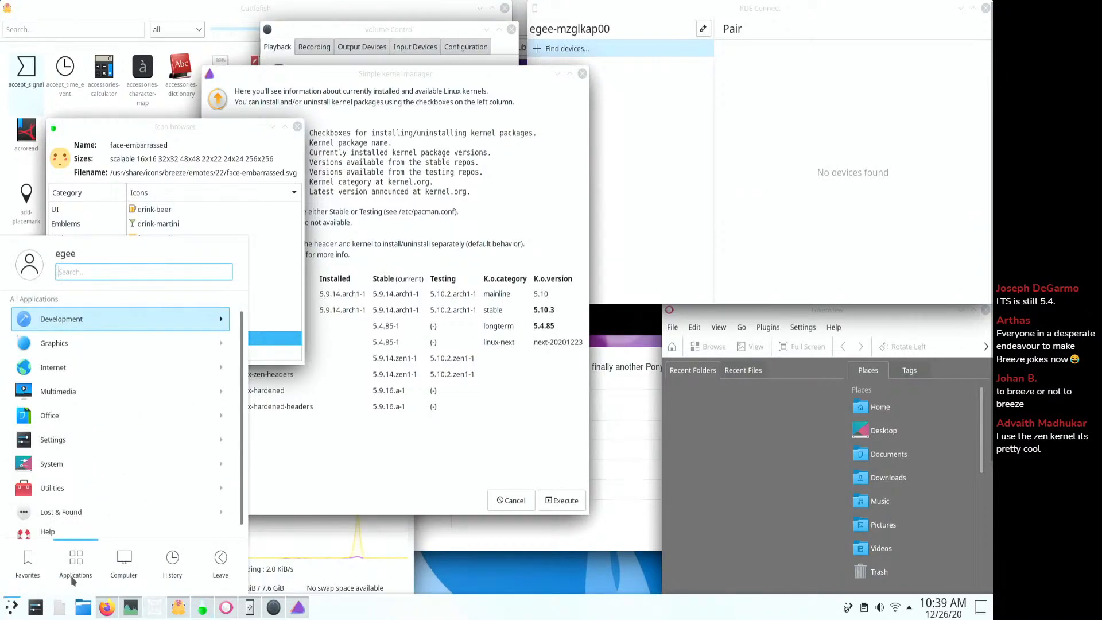
left_click(66, 480)
scroll(65, 482, "down", 3)
scroll(65, 482, "down", 1)
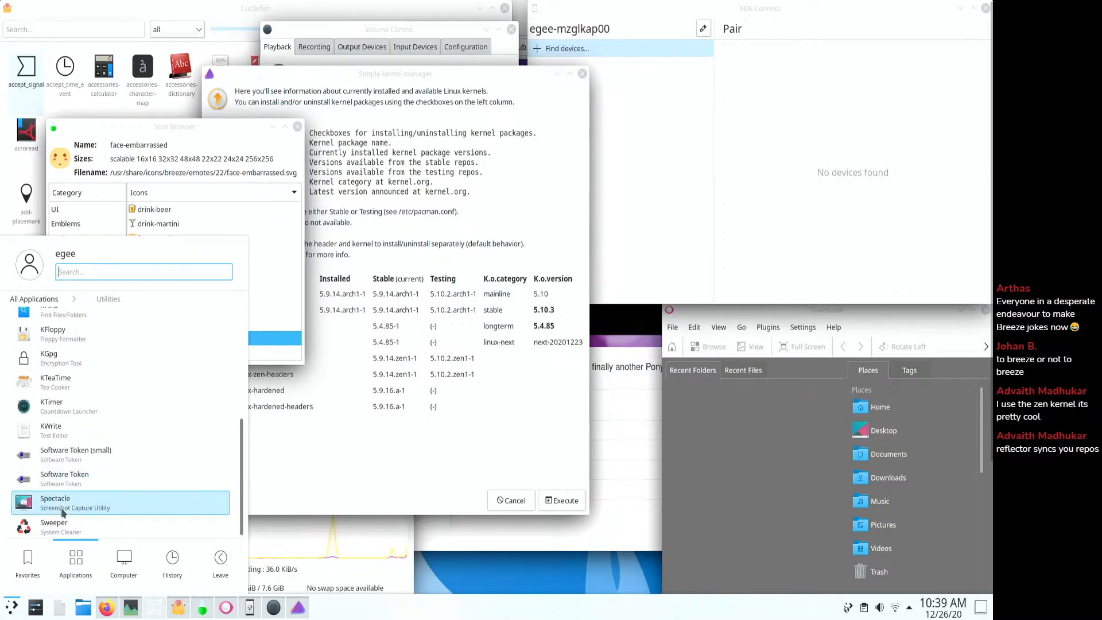
- Bring up System Monitor's CPU, memory and network graphs, and open Dolphin at Home
left_click(51, 489)
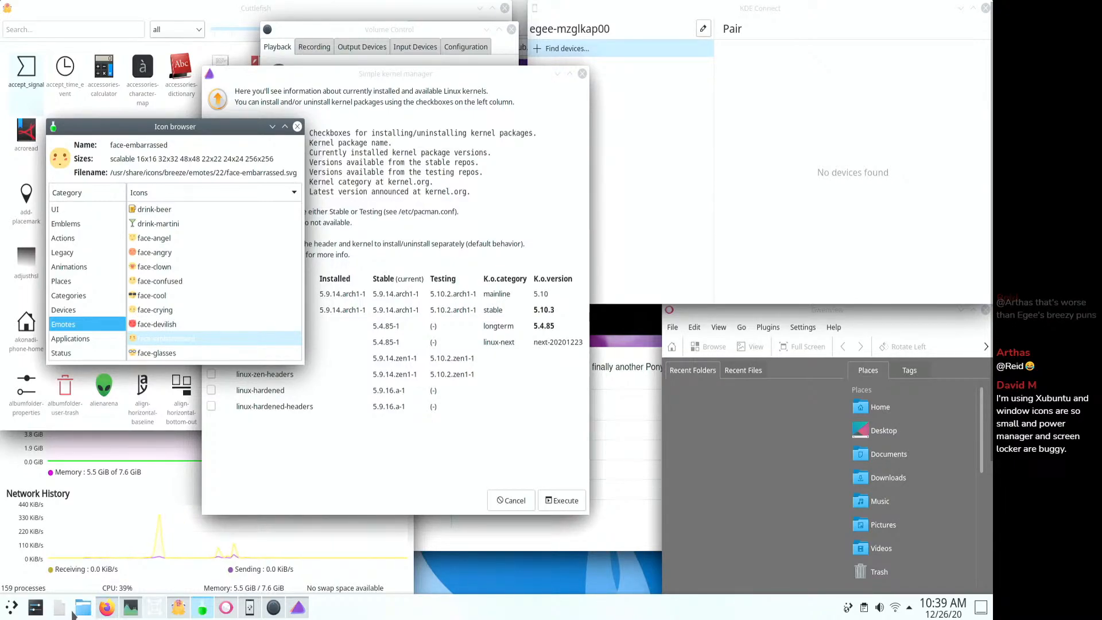
left_click(22, 481)
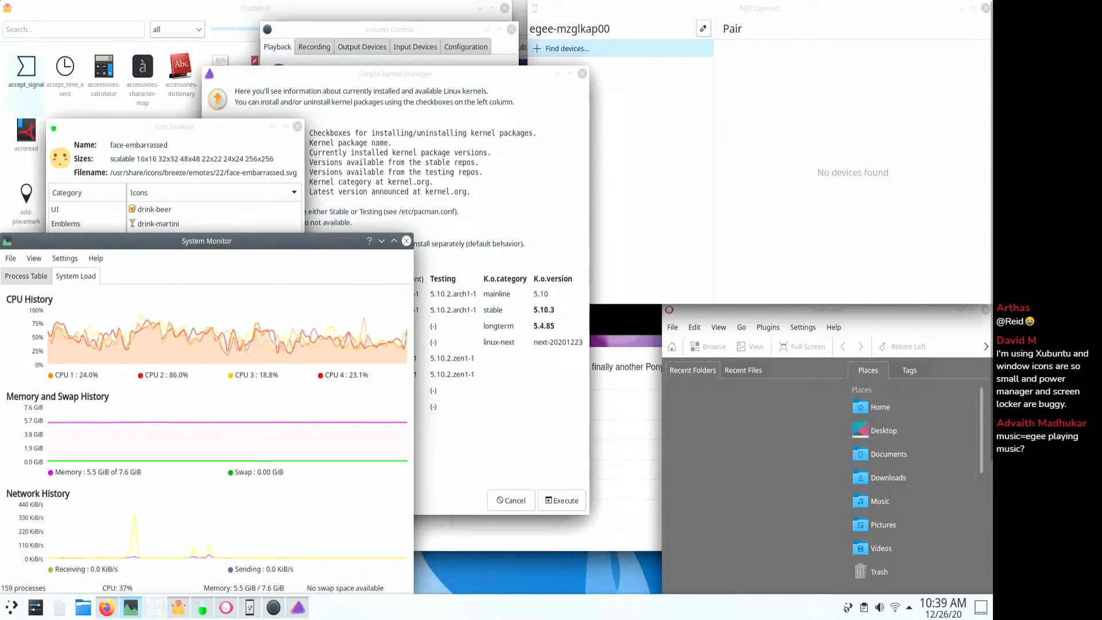
left_click(77, 607)
mouse_move(78, 605)
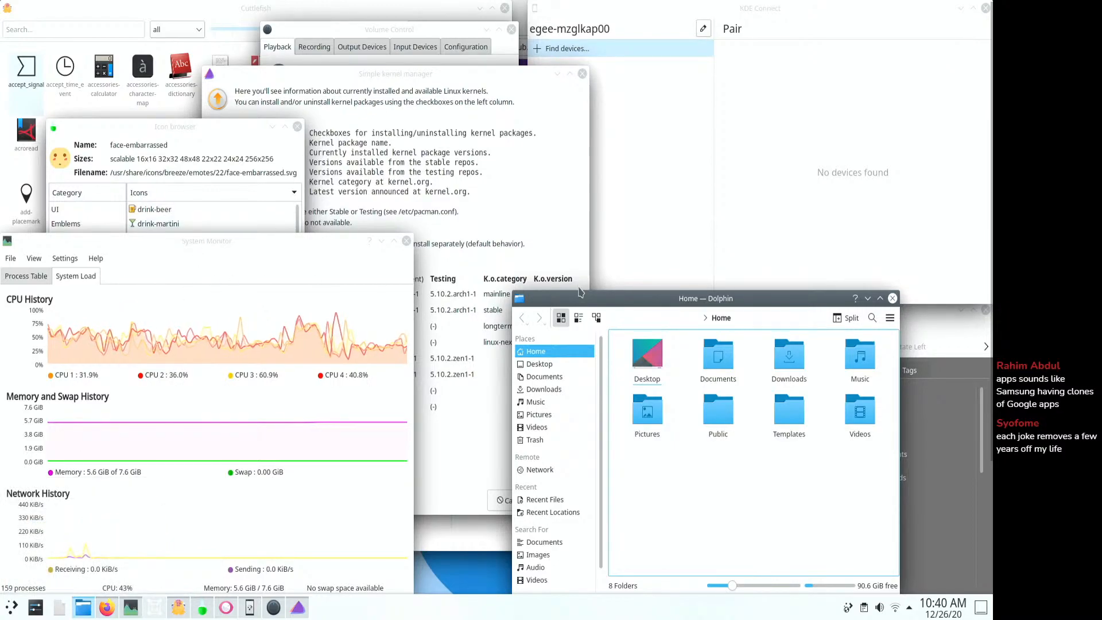
- Move Dolphin up-left, go to Network, and open the Bluetooth folder
left_click_drag(722, 299, 299, 136)
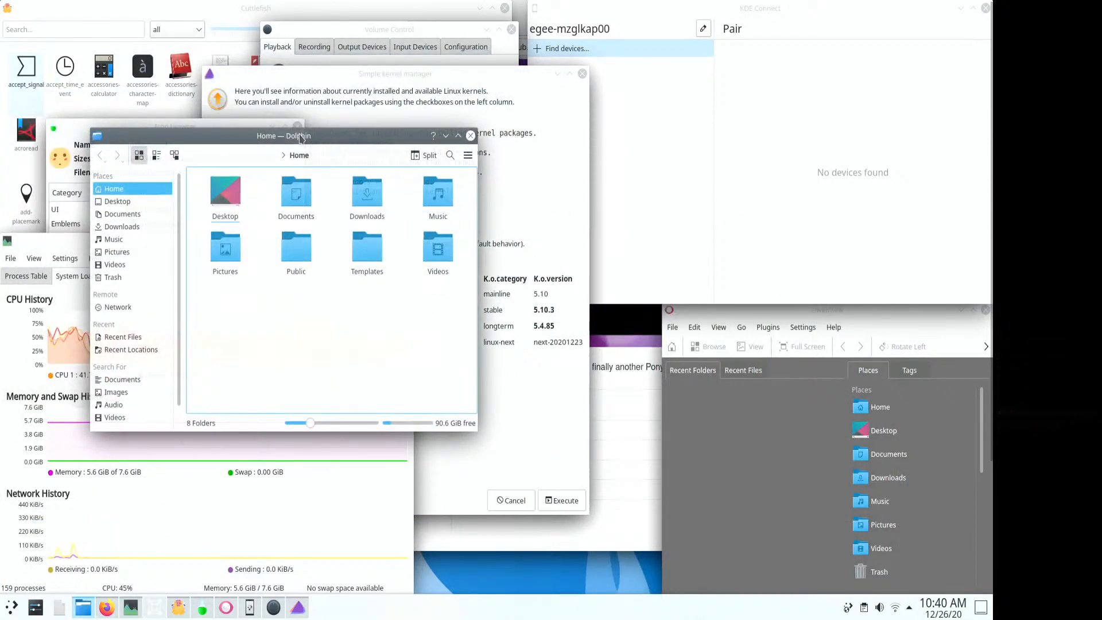
scroll(138, 353, "down", 2)
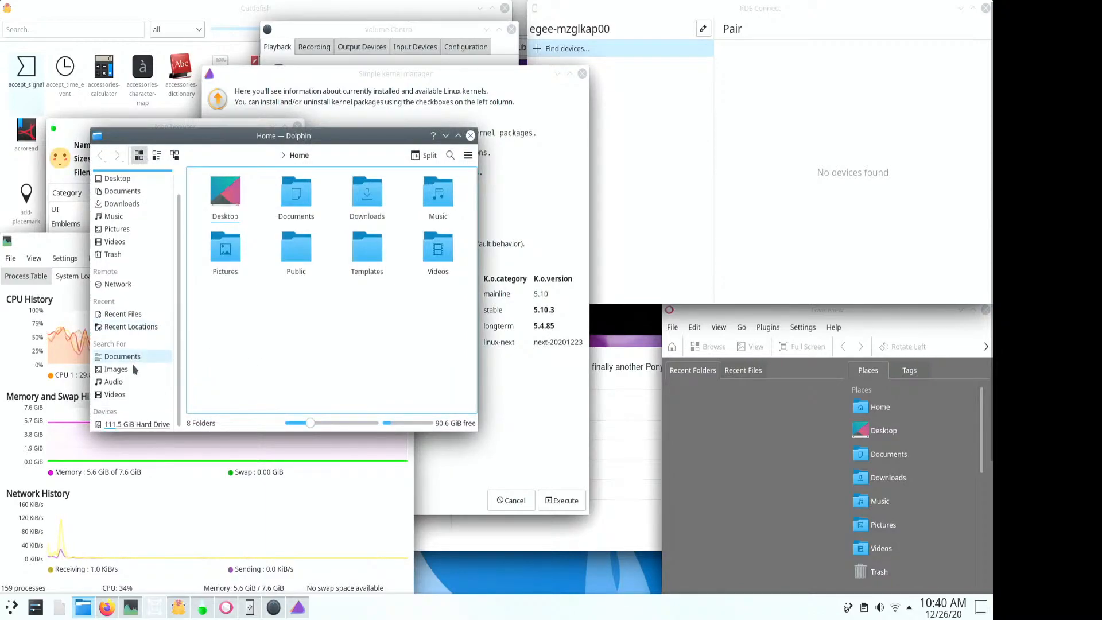
left_click(120, 285)
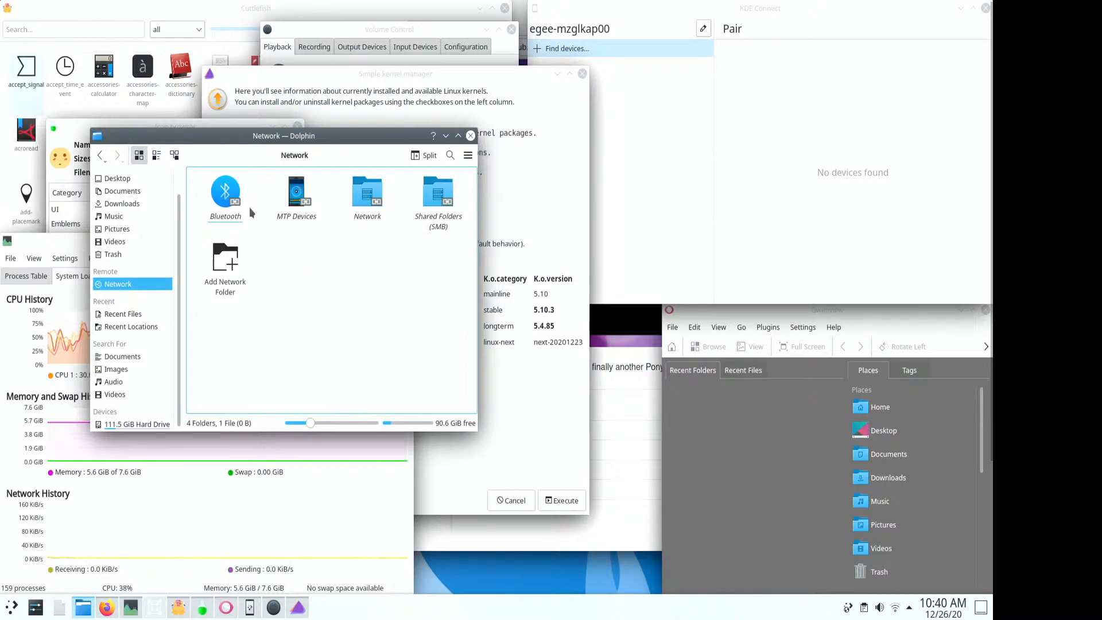
left_click(227, 200)
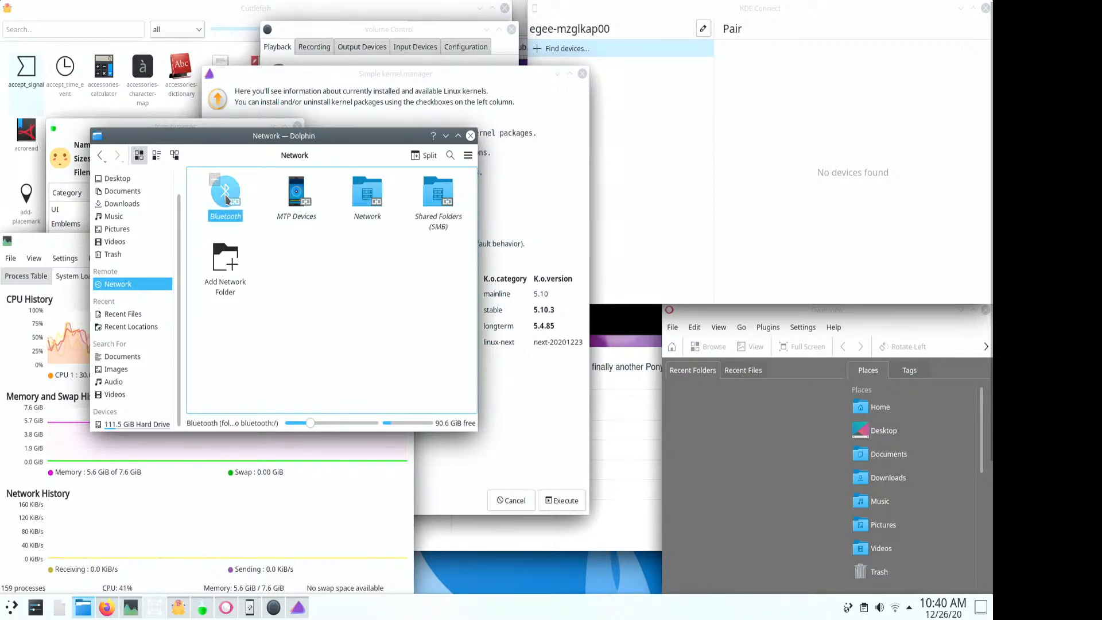
left_click(101, 156)
- Search 'blue' to open the Bluetooth settings, find no devices, and close it
left_click(7, 610)
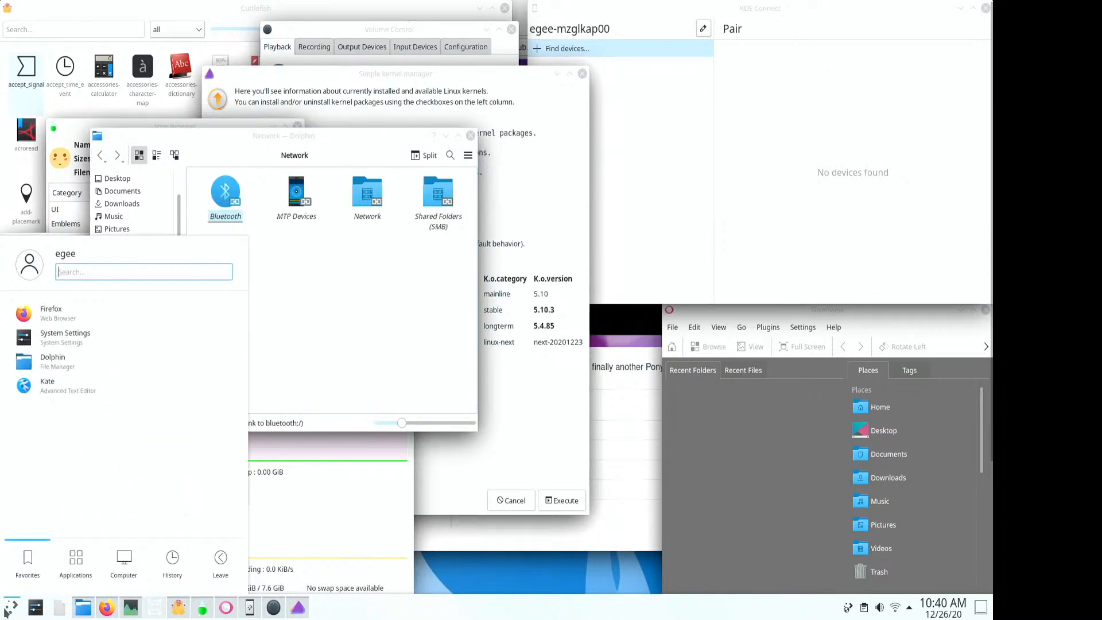
type("blue")
key("Return")
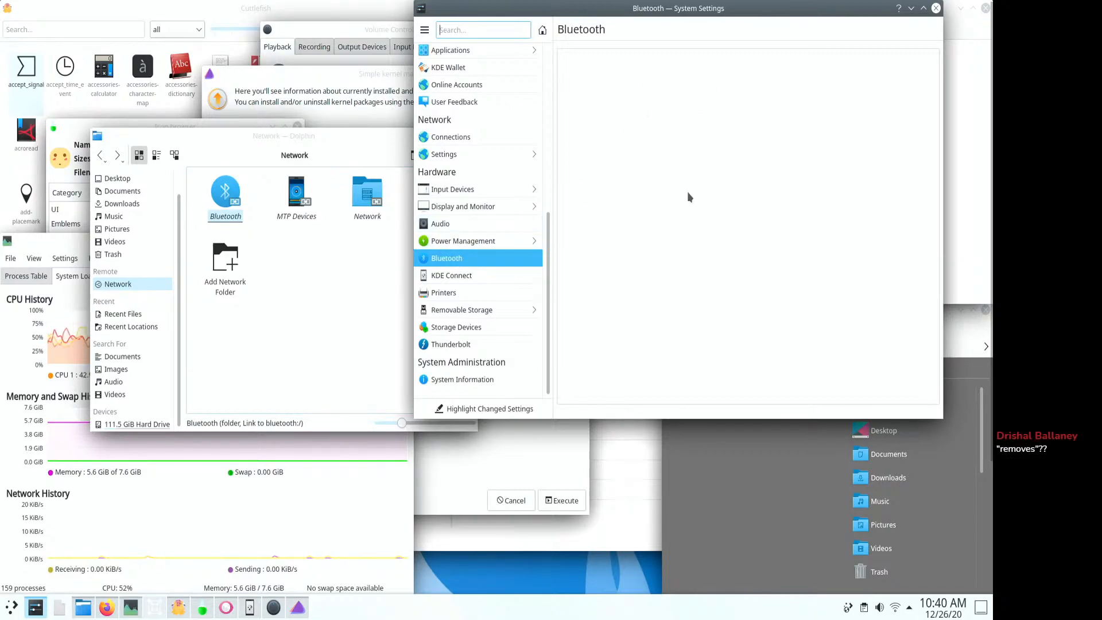
left_click(936, 8)
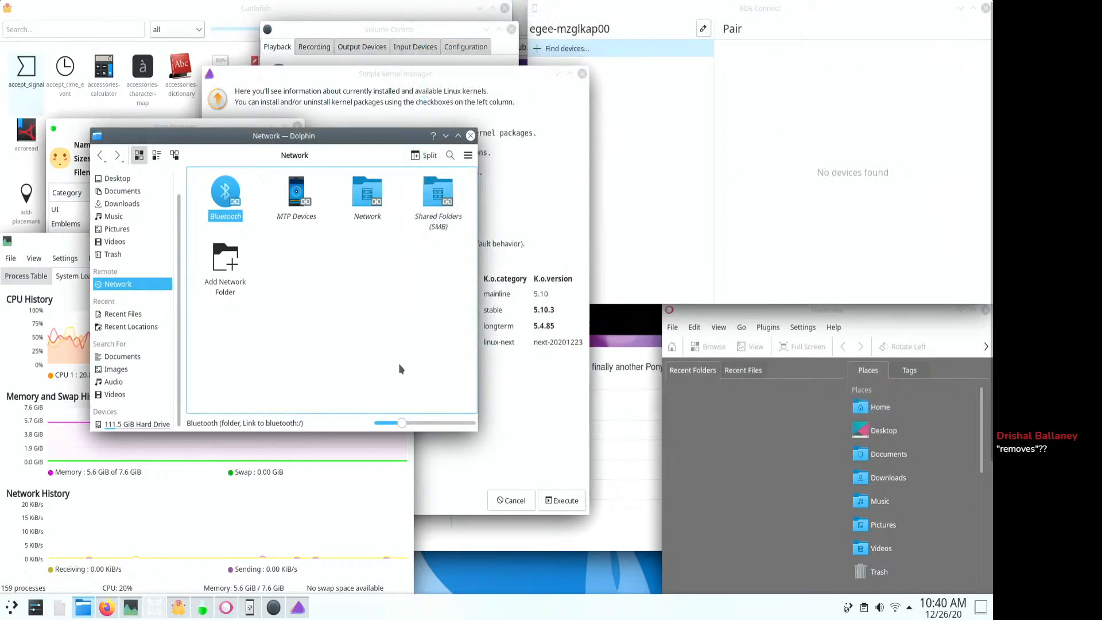
- Launch Konsole and run 'sudo systemctl enable --now bluetooth' with the administrator password
key("super")
type("kons")
key("Return")
type("sudo")
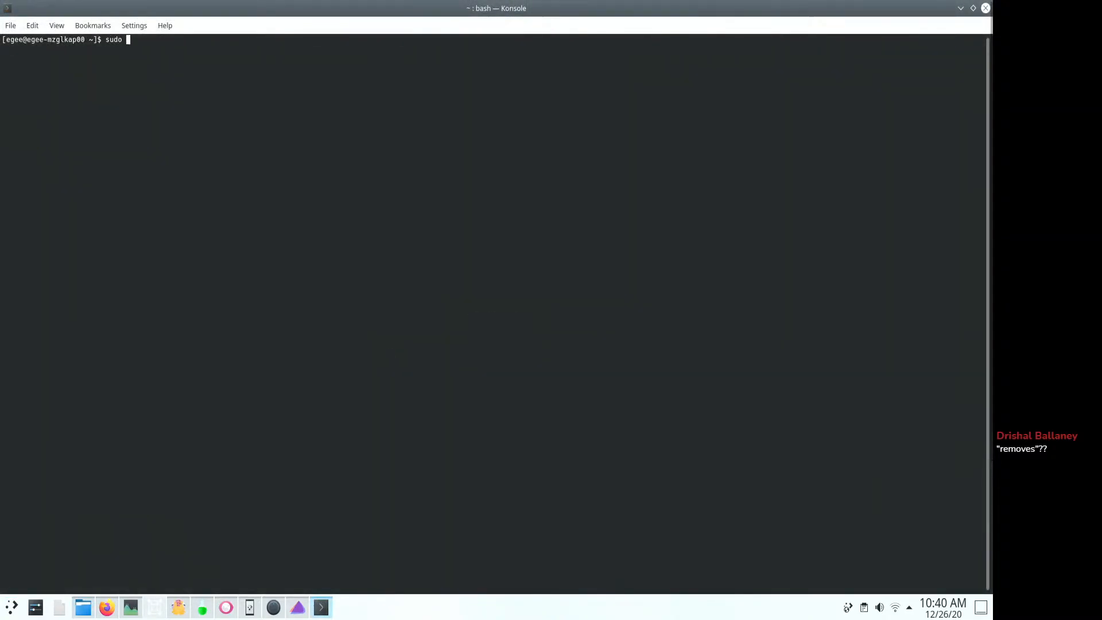
key("ctrl+plus")
type("system")
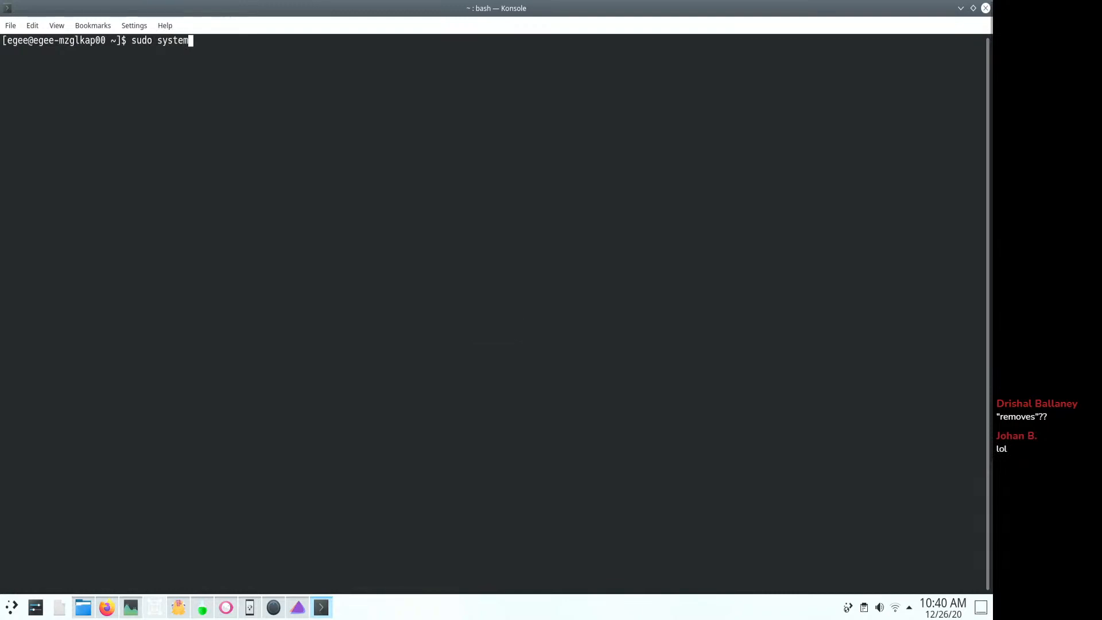
type("ctl enable --")
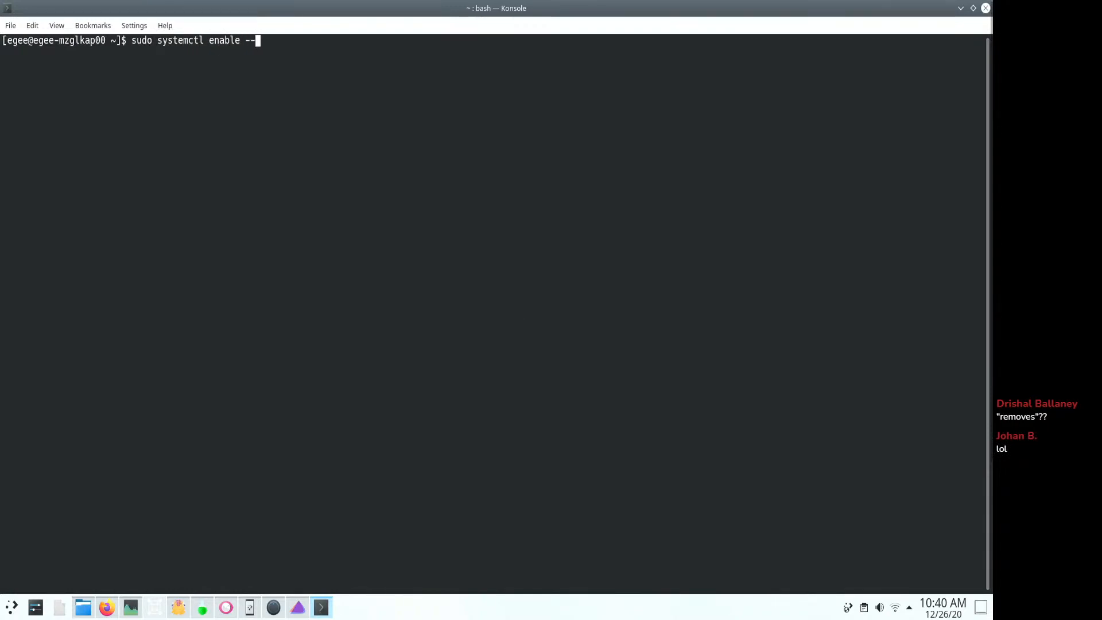
type("now bluetooth")
key("Return")
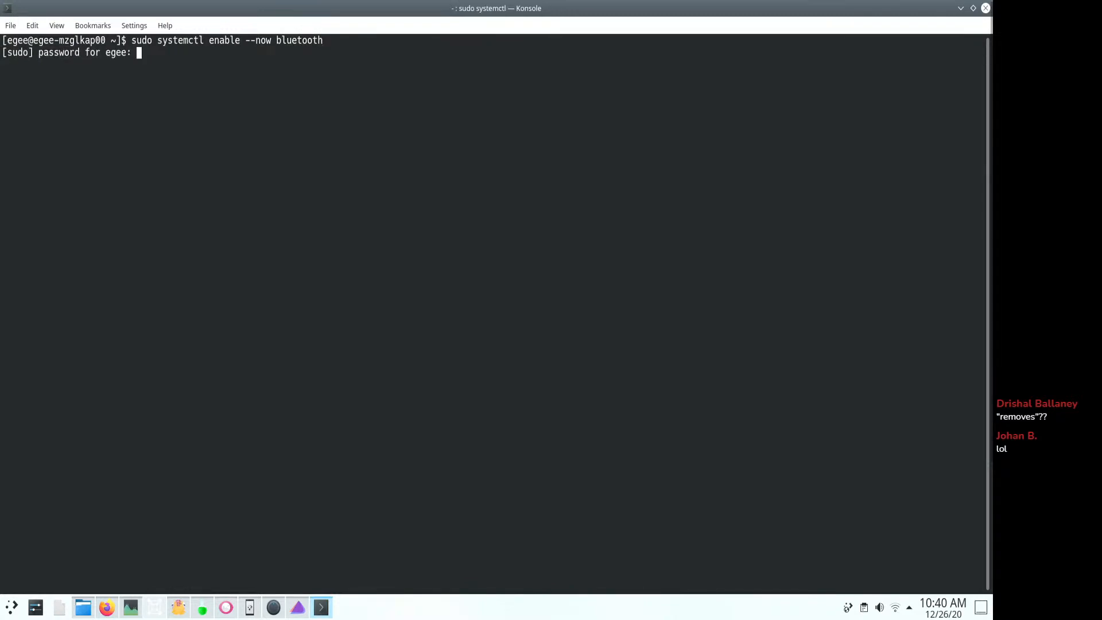
key("Return")
- Exit the terminal session
type("exit")
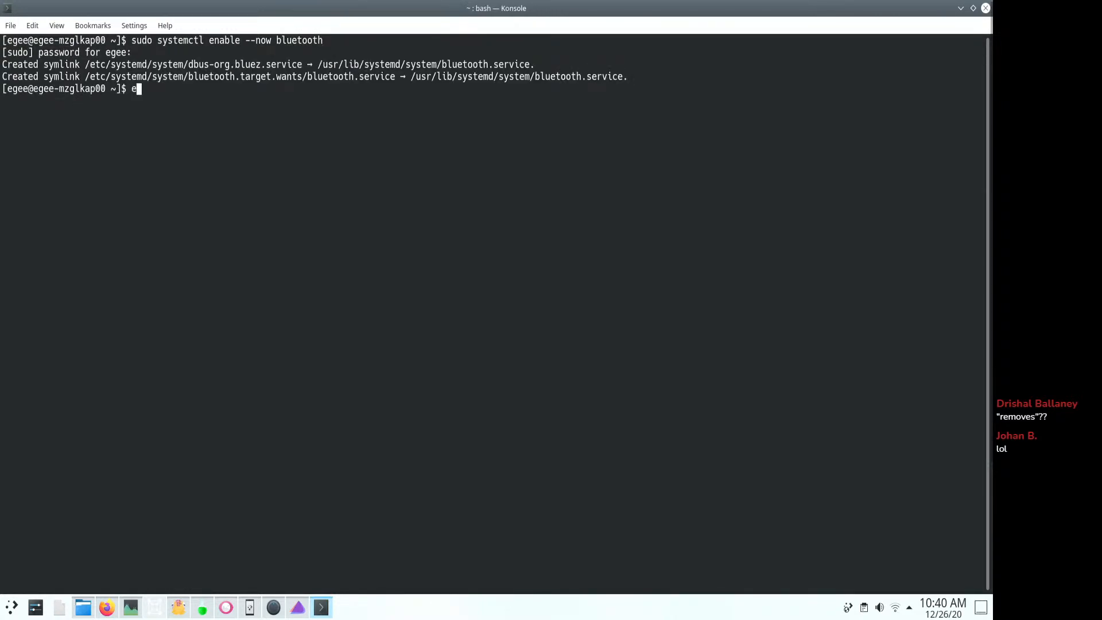
key("Return")
key("super")
- Open Bluetooth settings, start the Add device wizard scanning, and open MTP Devices in Dolphin
type("blue")
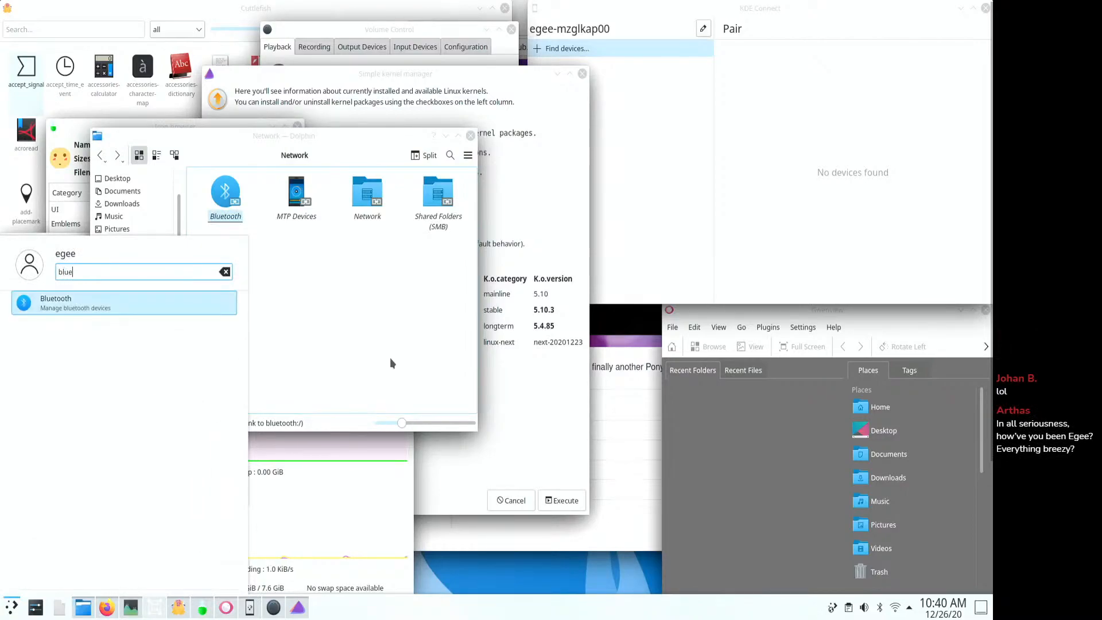
key("Return")
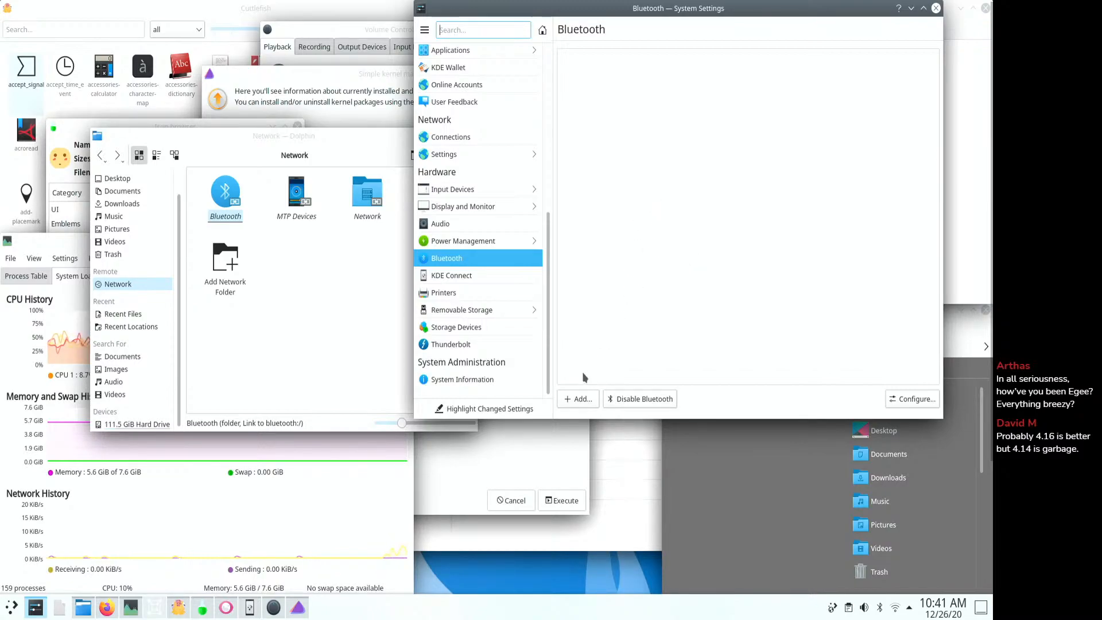
left_click(583, 400)
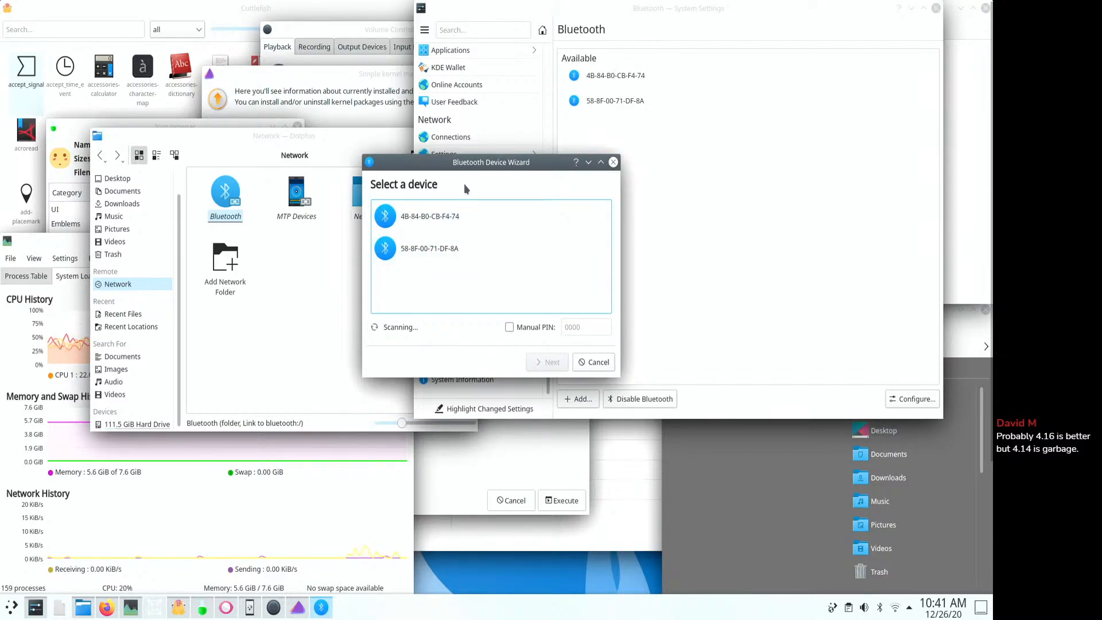
left_click_drag(468, 189, 712, 171)
left_click(287, 284)
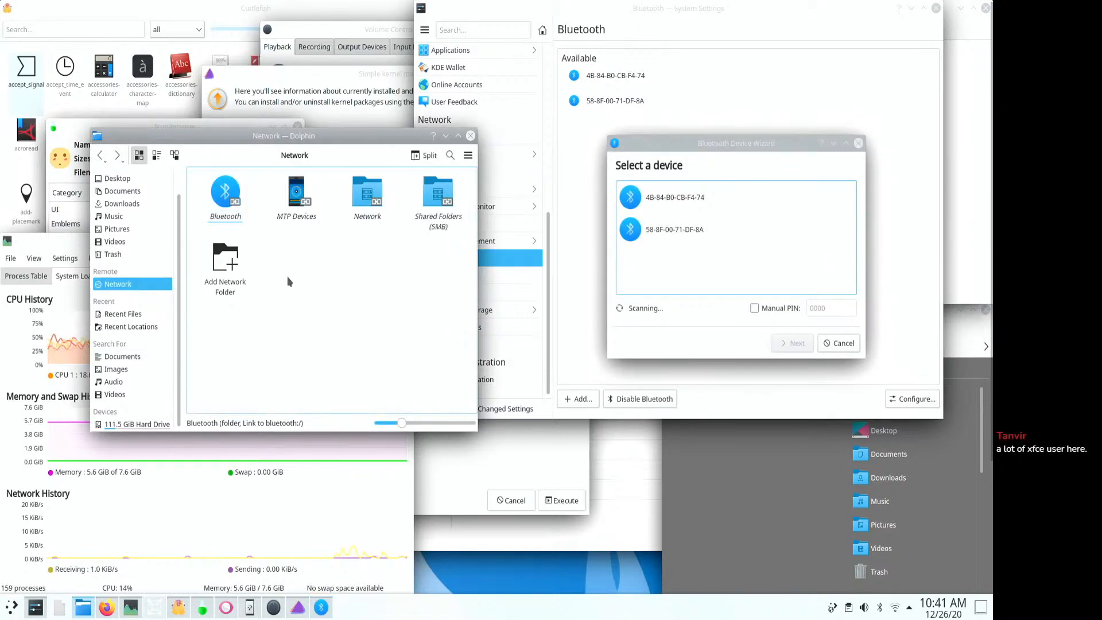
left_click(296, 195)
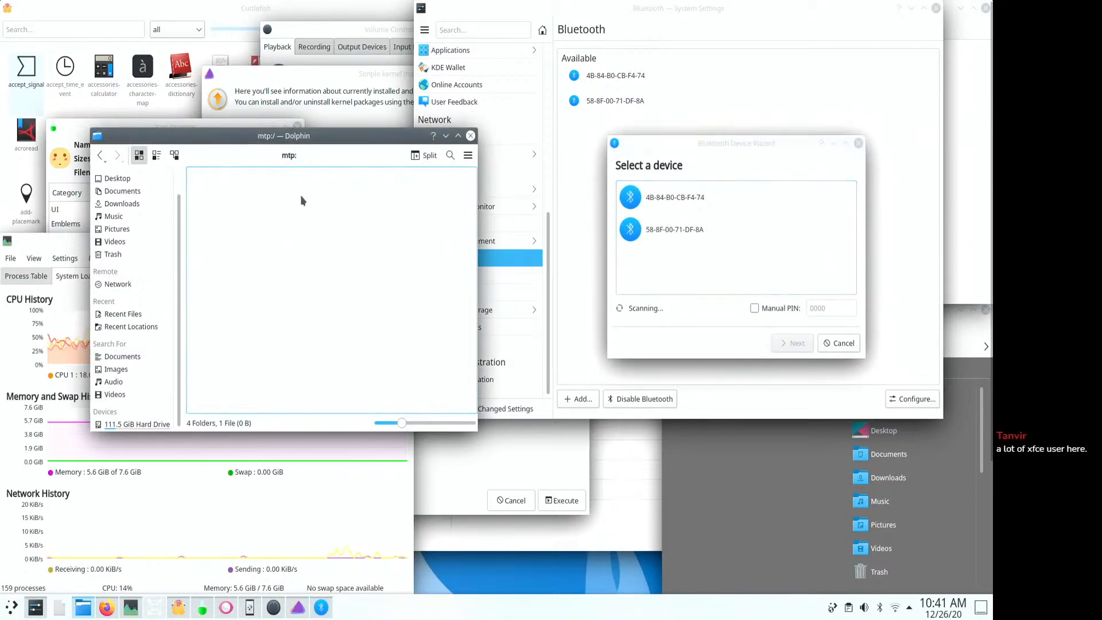
- Look through the Shared Folders (SMB) and Network locations in Dolphin
left_click(99, 155)
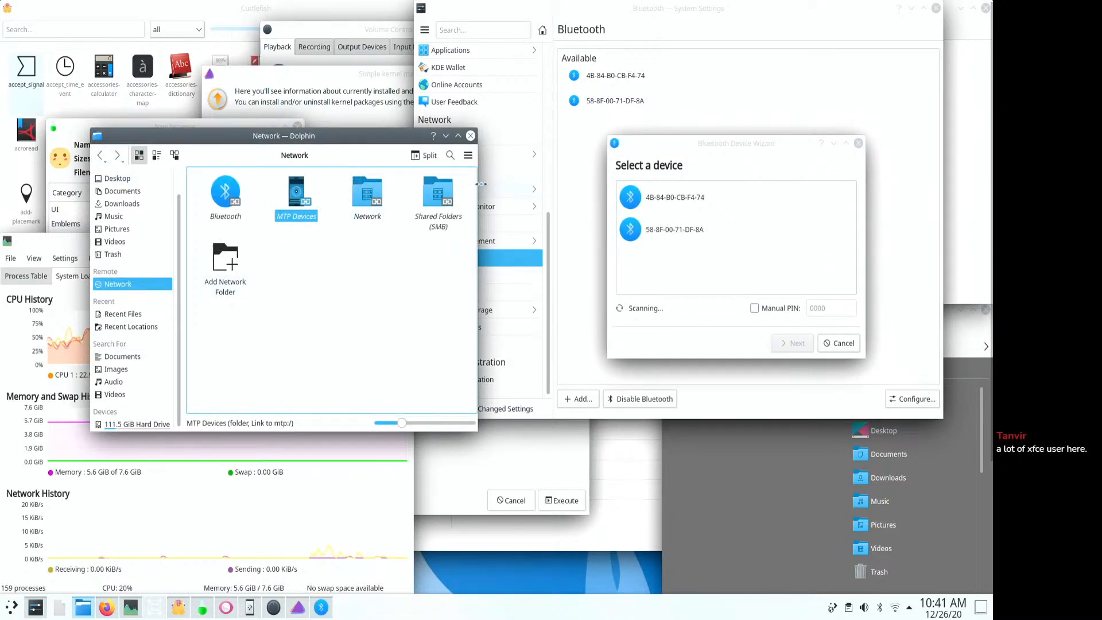
left_click(445, 198)
left_click(100, 155)
left_click(364, 198)
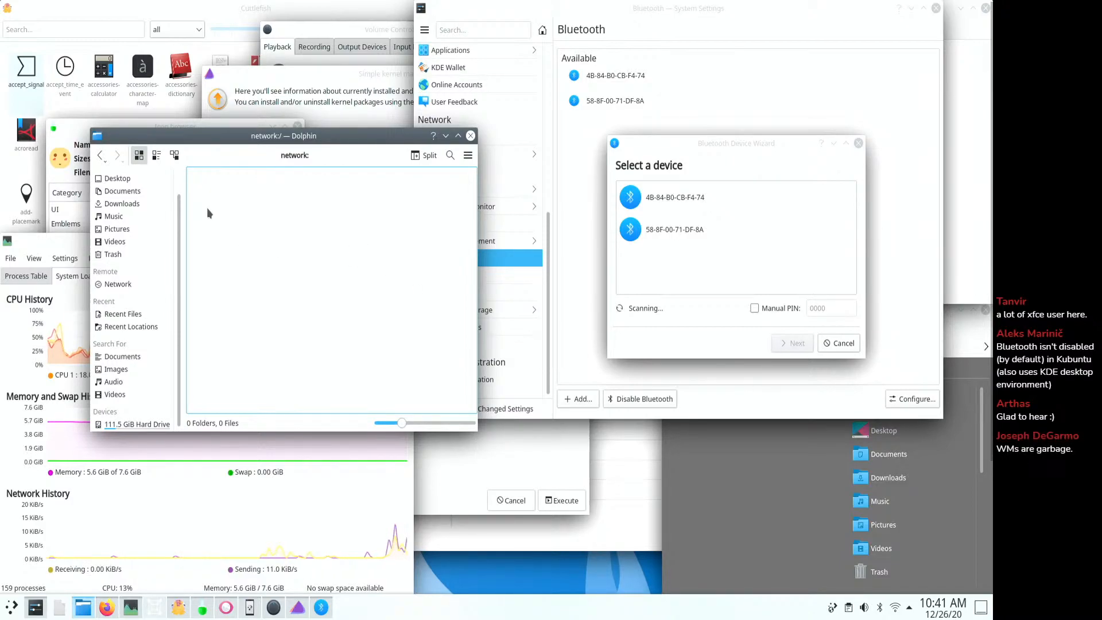
left_click(117, 284)
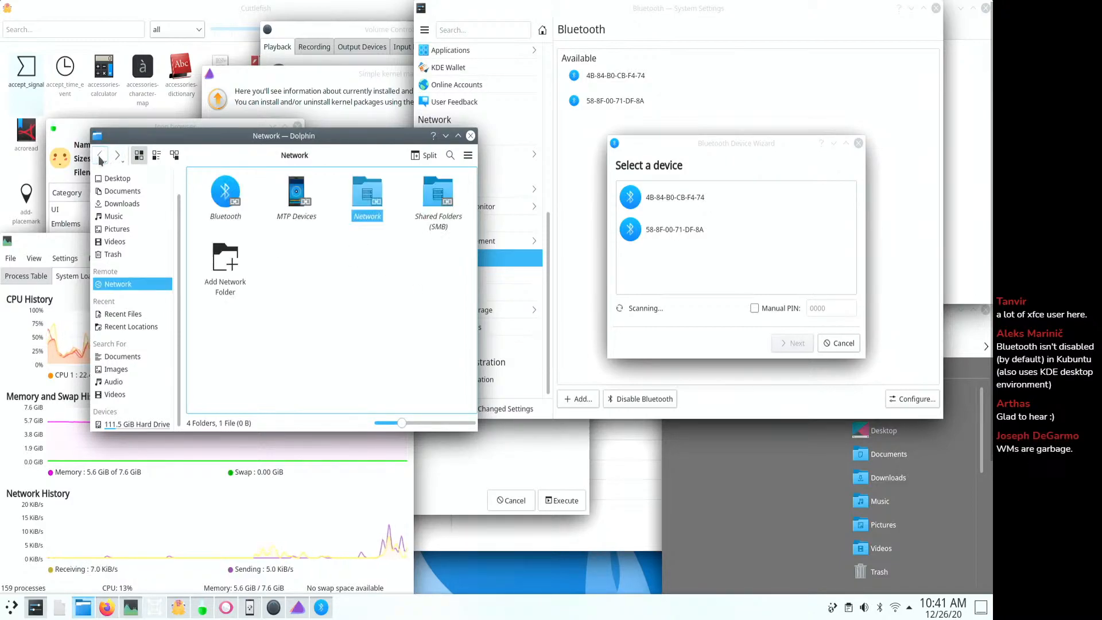
- Start the Add Network Folder wizard and cancel it without adding anything
left_click(223, 277)
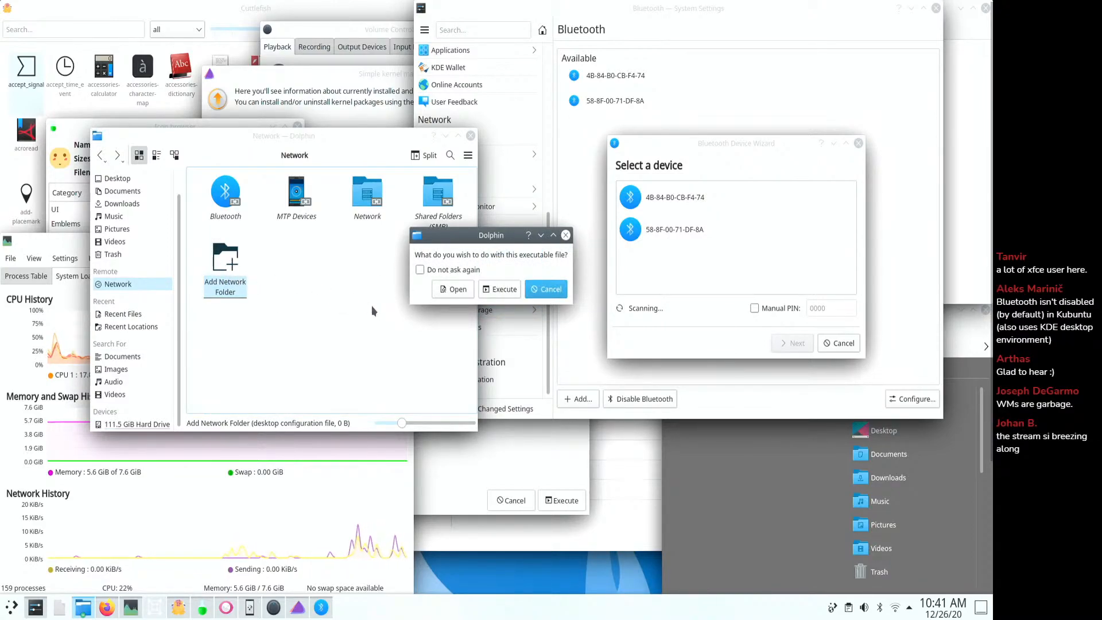
left_click(500, 288)
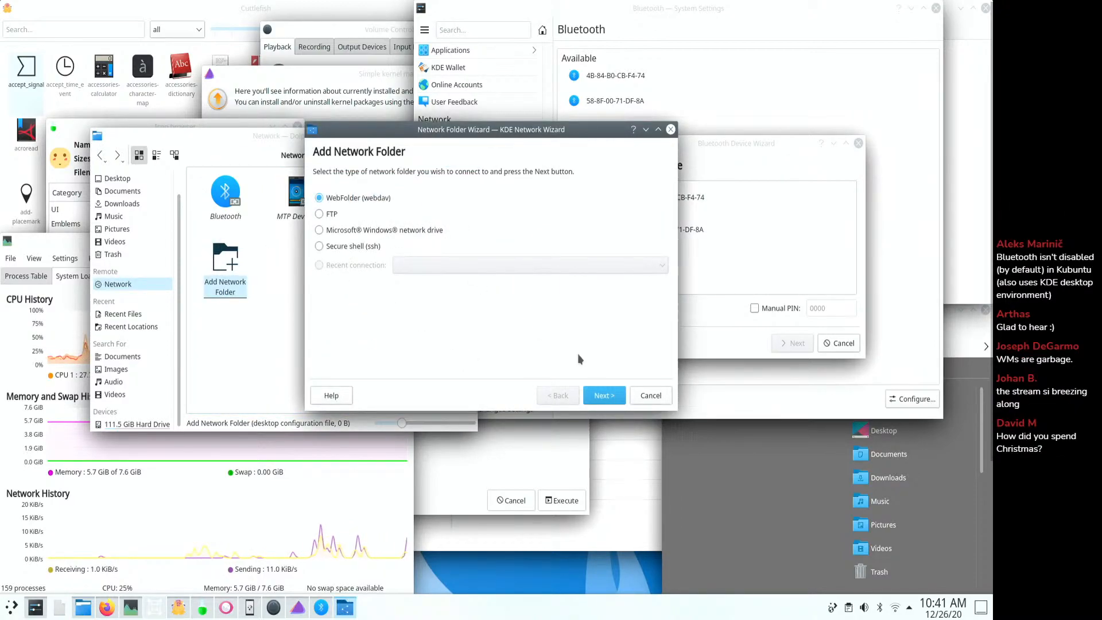
left_click(646, 396)
left_click(256, 253)
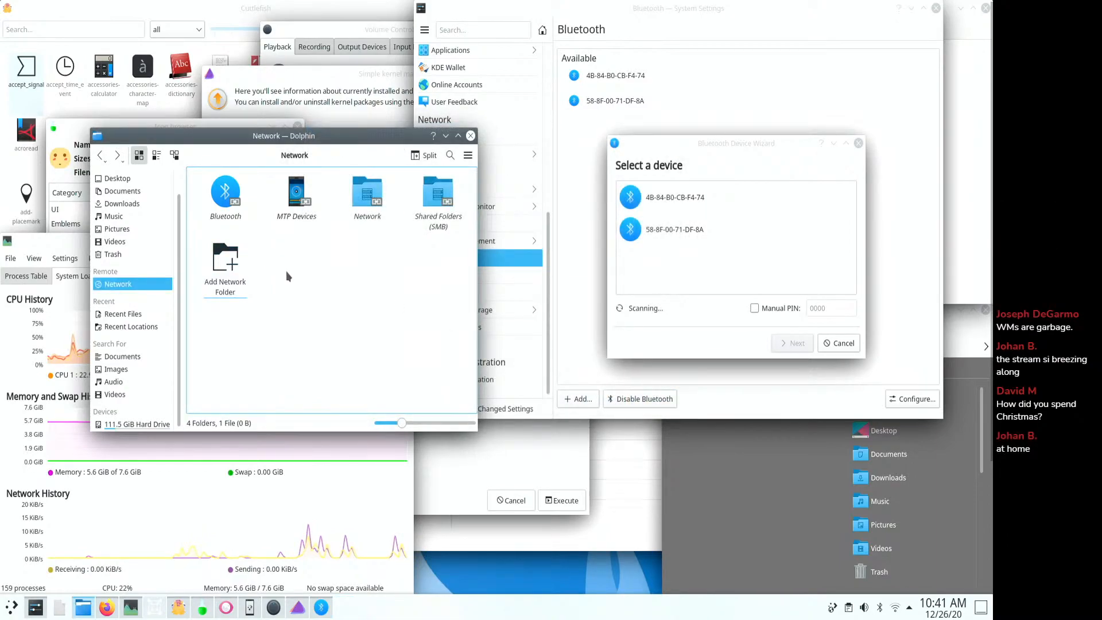
left_click(11, 609)
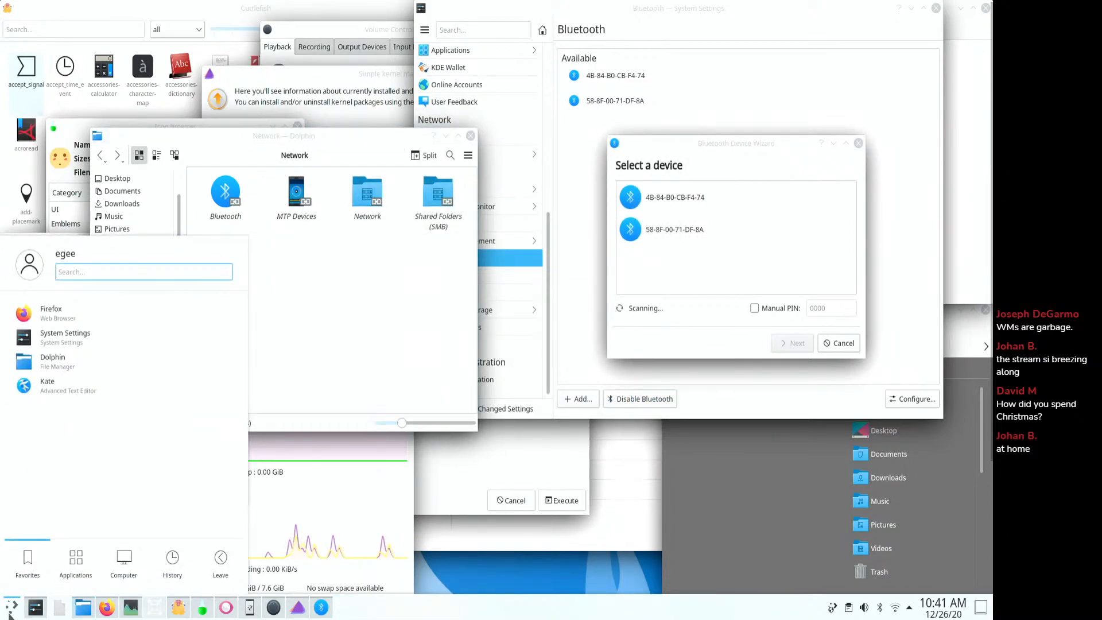
- Open the Printers settings via 'print', see 'Print service is unavailable', and close it
type("print")
key("Return")
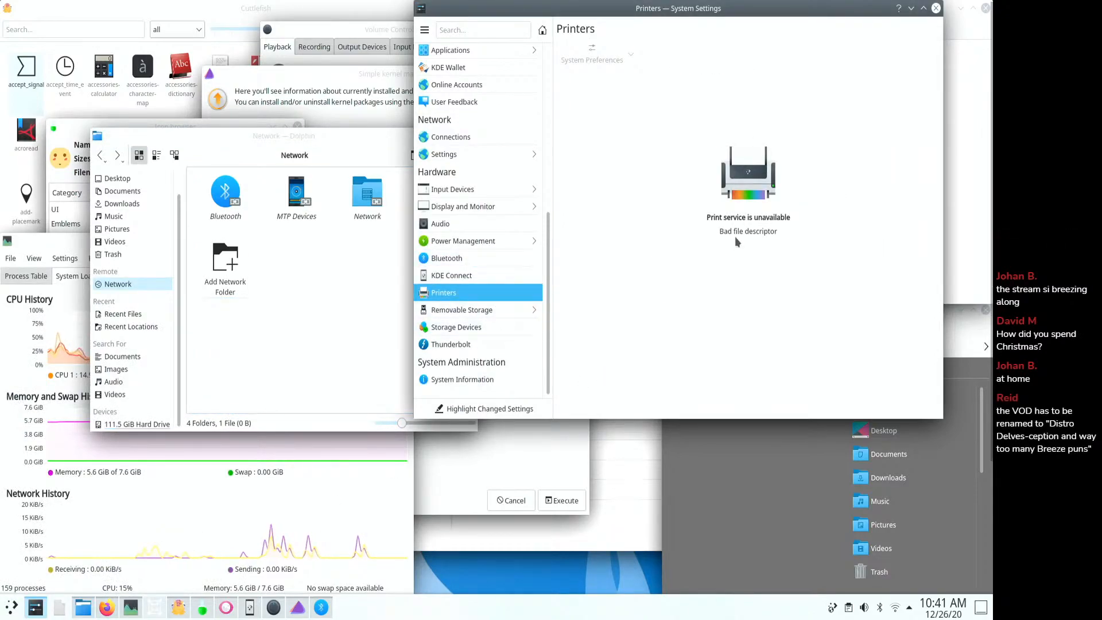
left_click_drag(661, 8, 285, 54)
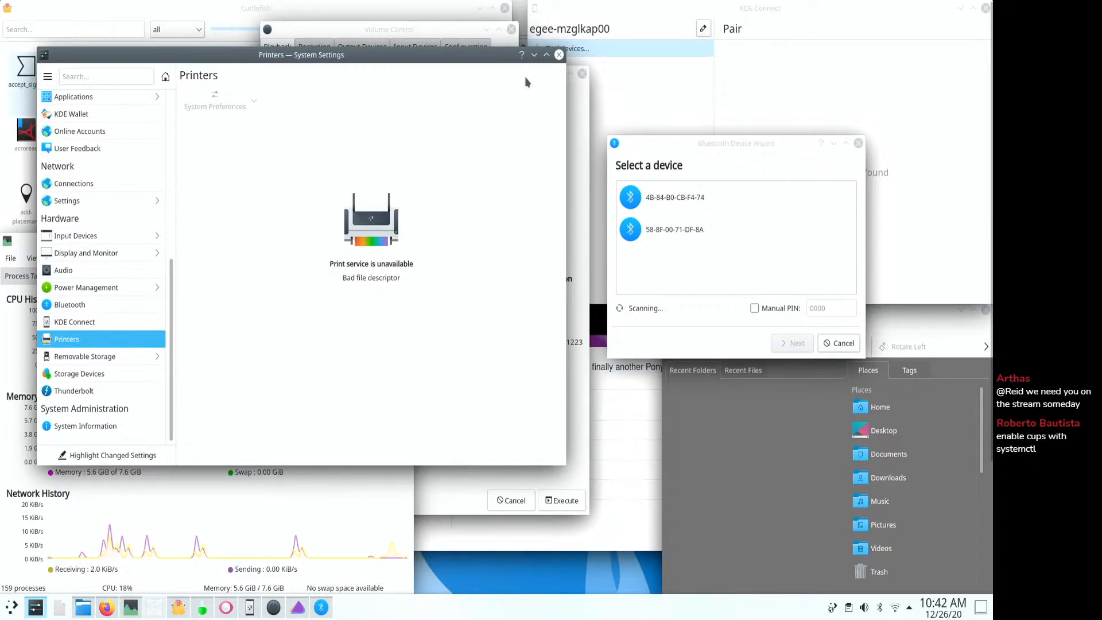
left_click(559, 55)
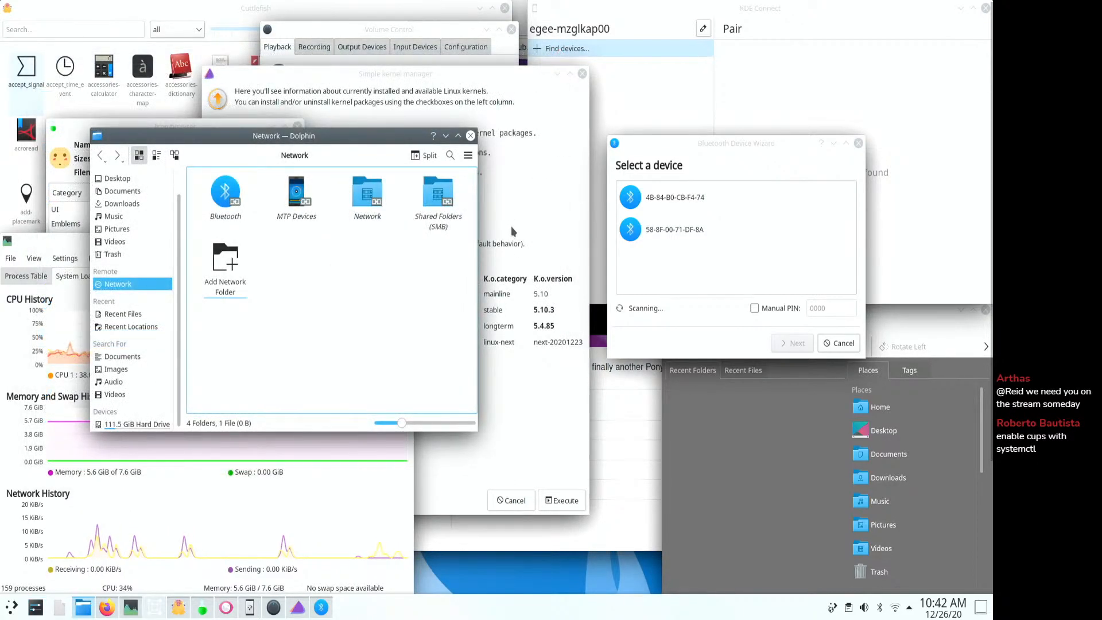
left_click(10, 607)
- In Konsole, run 'sudo systemctl enable --now cups' with the administrator password
type("term")
key("Return")
type("sudo systemctl enable --now bluetooth")
key("BackSpace")
key("BackSpace")
key("BackSpace")
key("BackSpace")
key("BackSpace")
key("BackSpace")
key("BackSpace")
key("BackSpace")
key("BackSpace")
type("ctl enable --now c")
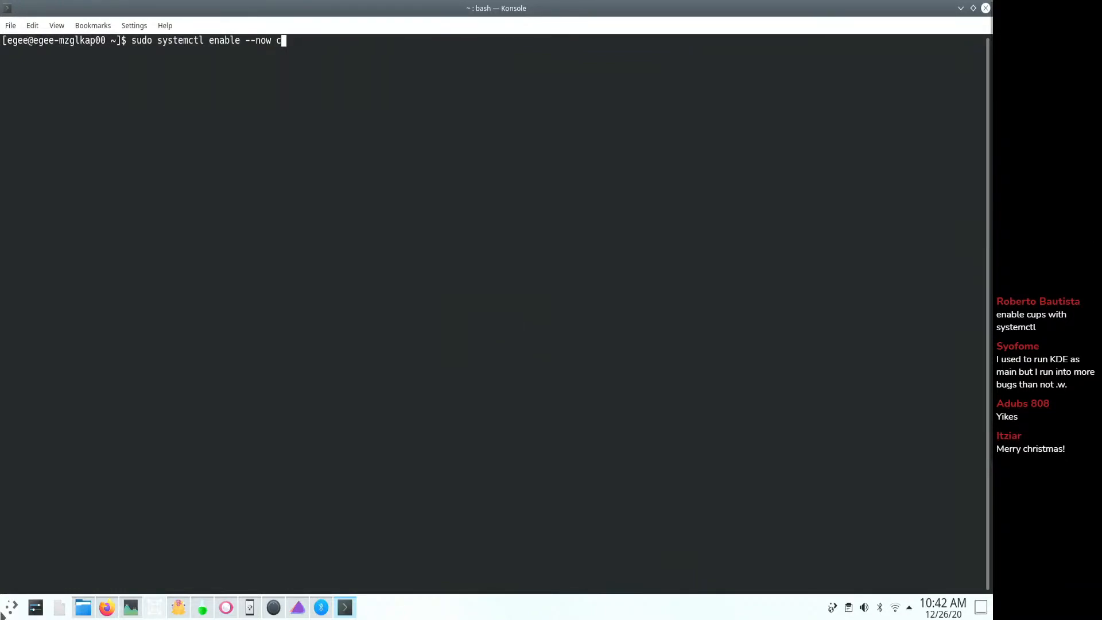
type("ups")
key("Return")
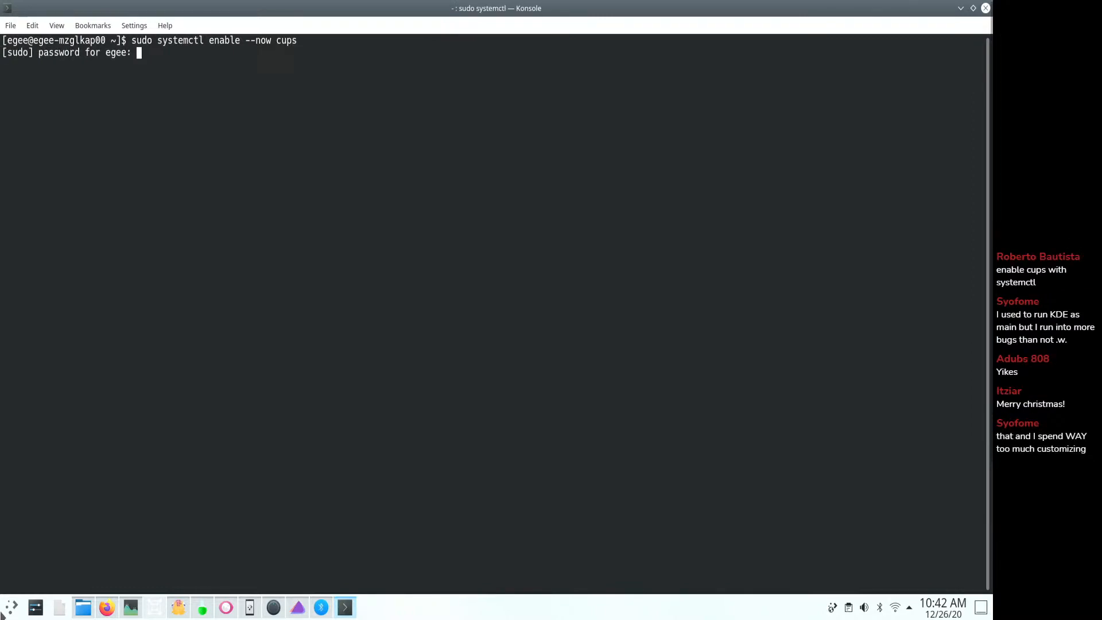
key("Return")
- Open the Printers settings page via a 'print' launcher search
left_click(1, 615)
type("print")
key("Return")
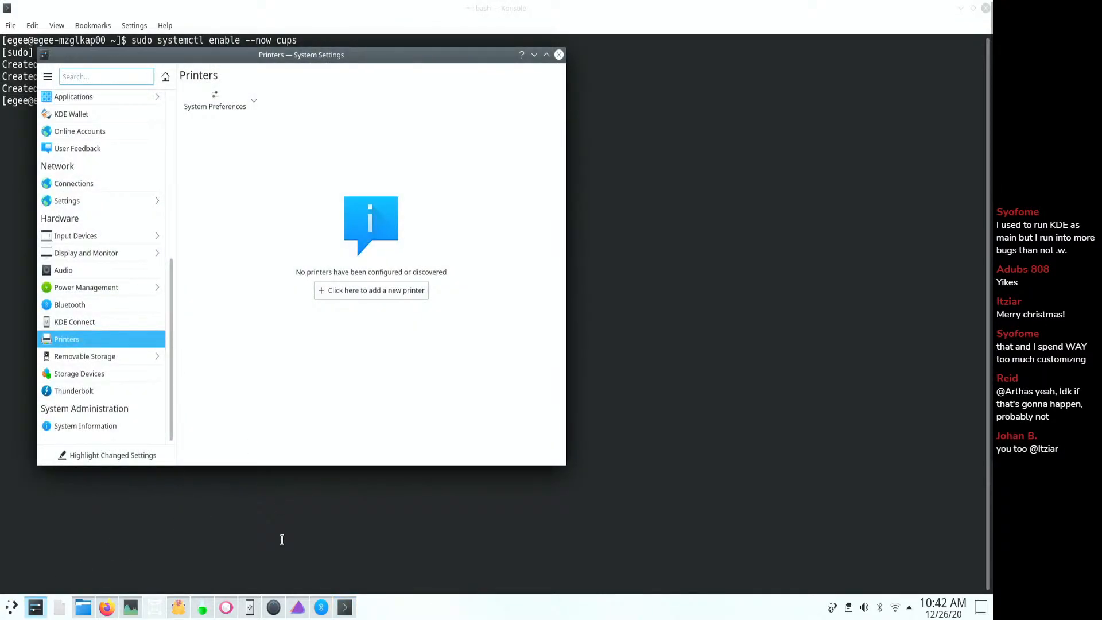
- Begin adding the HP ENVY 4500 series [54B18D] printer, then back out without adding it and close Printers settings
left_click(339, 291)
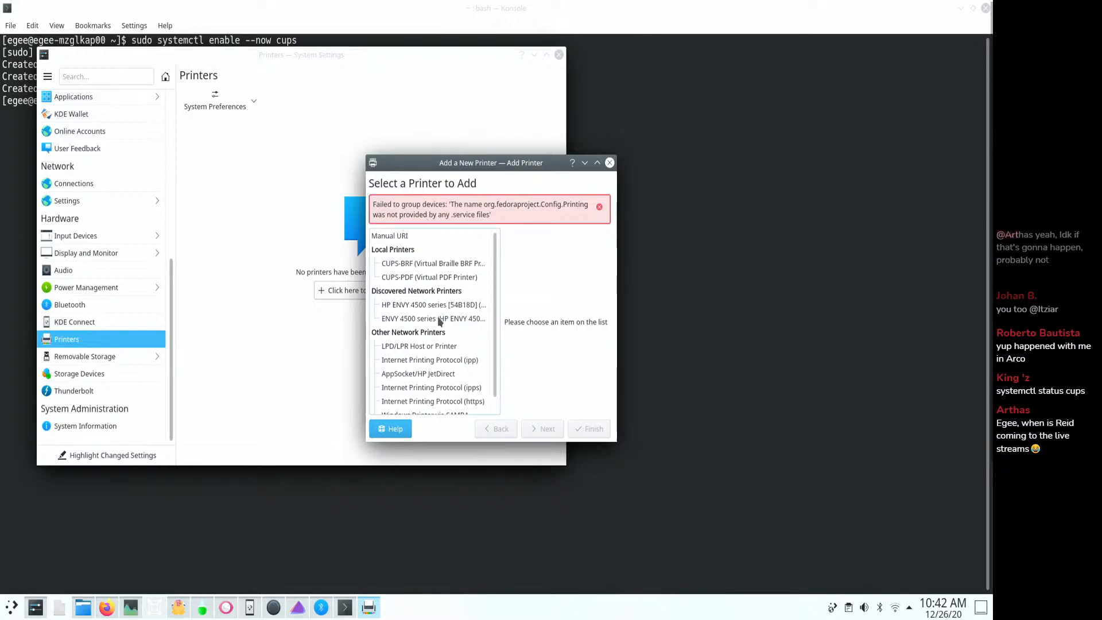
scroll(429, 304, "down", 1)
left_click(428, 303)
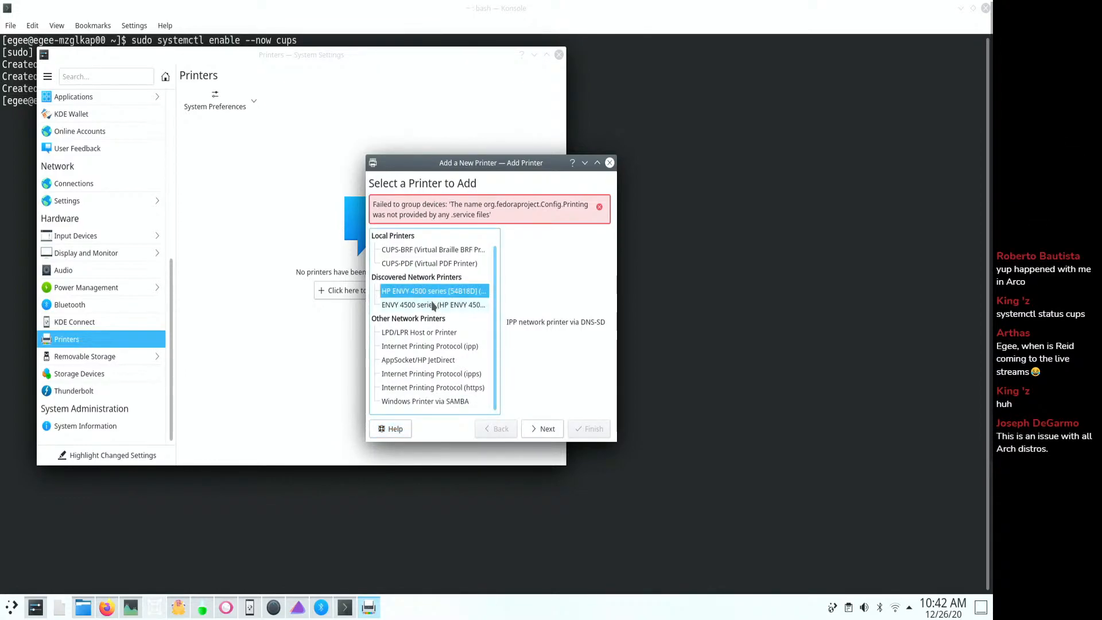
left_click(428, 291)
left_click(537, 429)
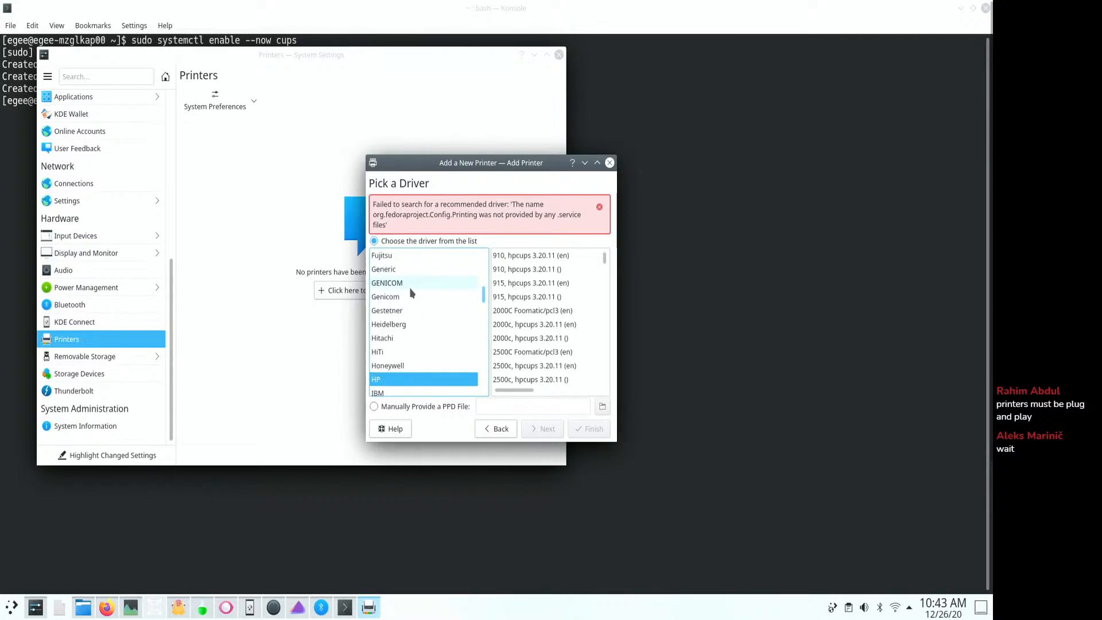
left_click(499, 429)
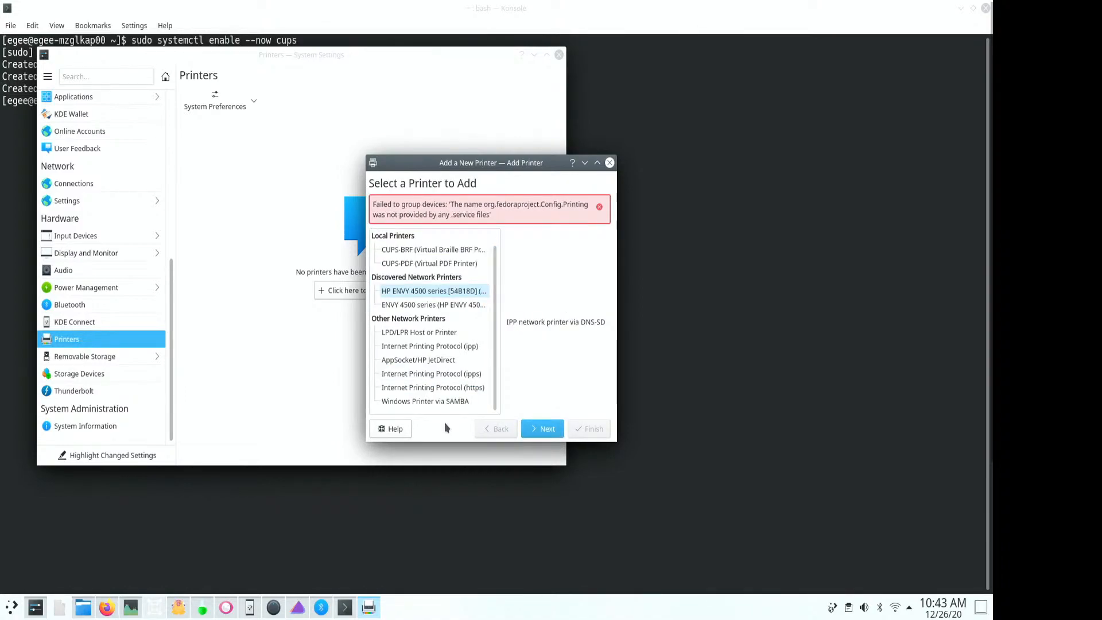
left_click(609, 163)
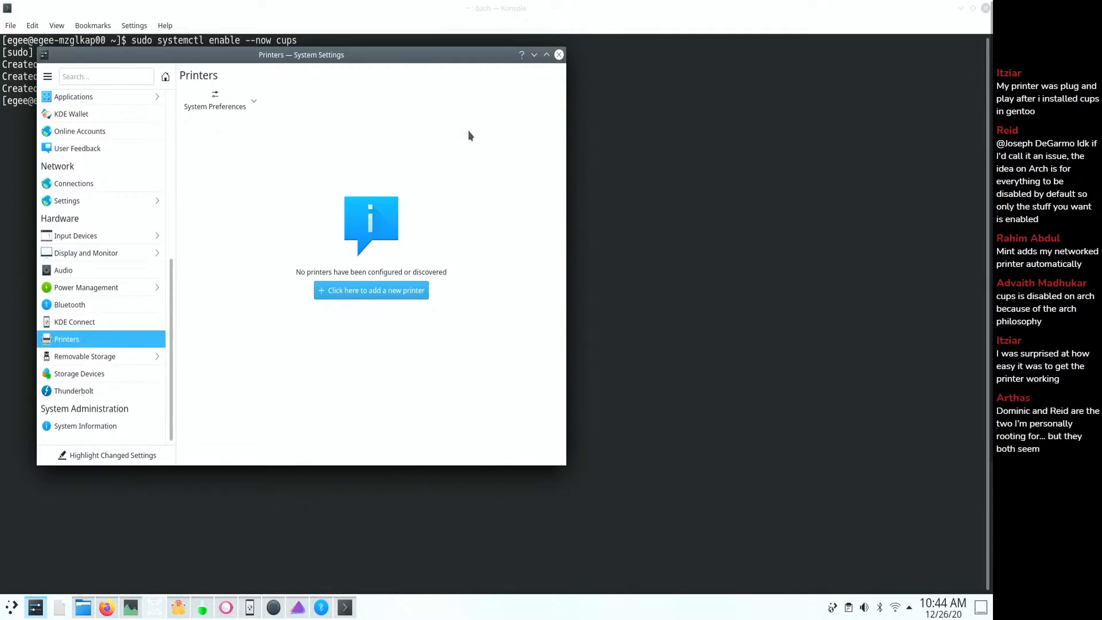
left_click(558, 54)
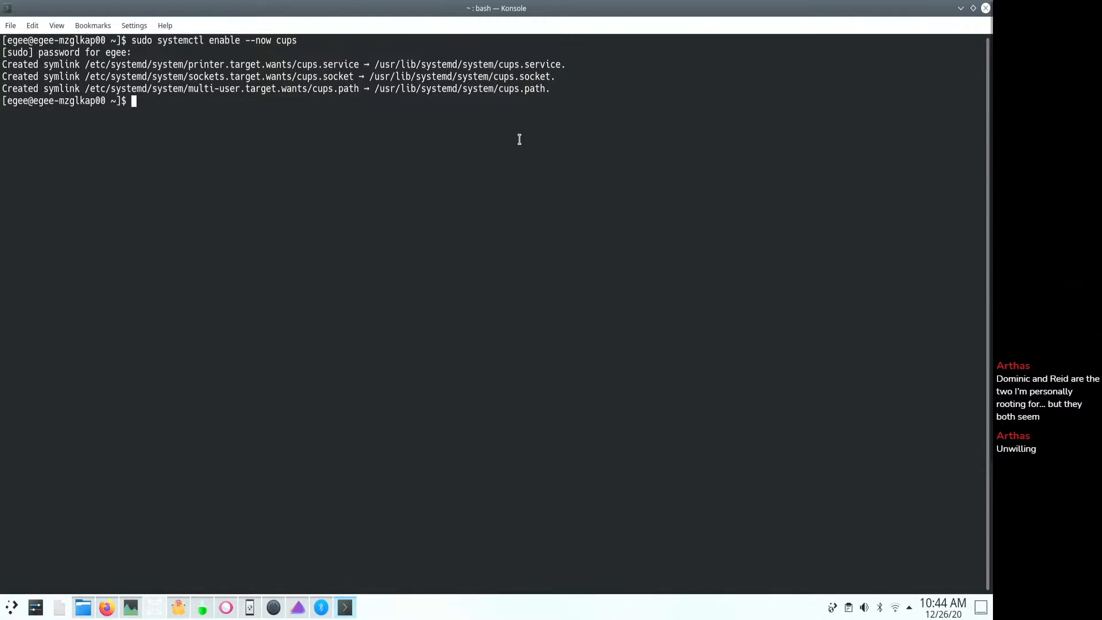
- Open the GeckoLinux_ROLLING-OBS_Pantheon VM in Boxes and finish its installer with 'Restart now' ticked
left_click_drag(496, 10, 397, 98)
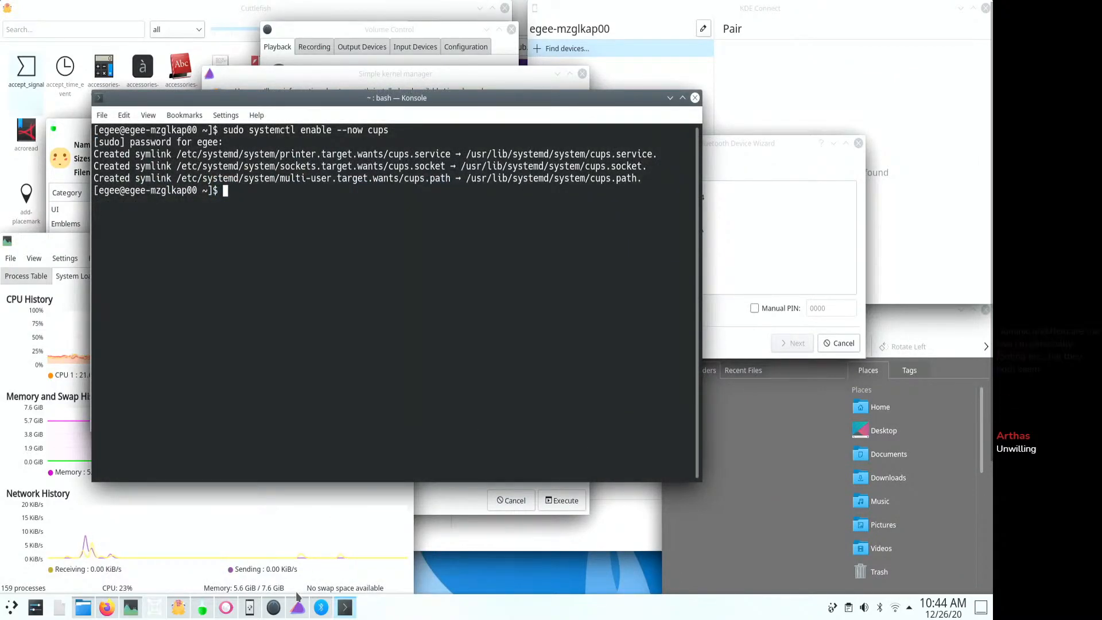
left_click(155, 608)
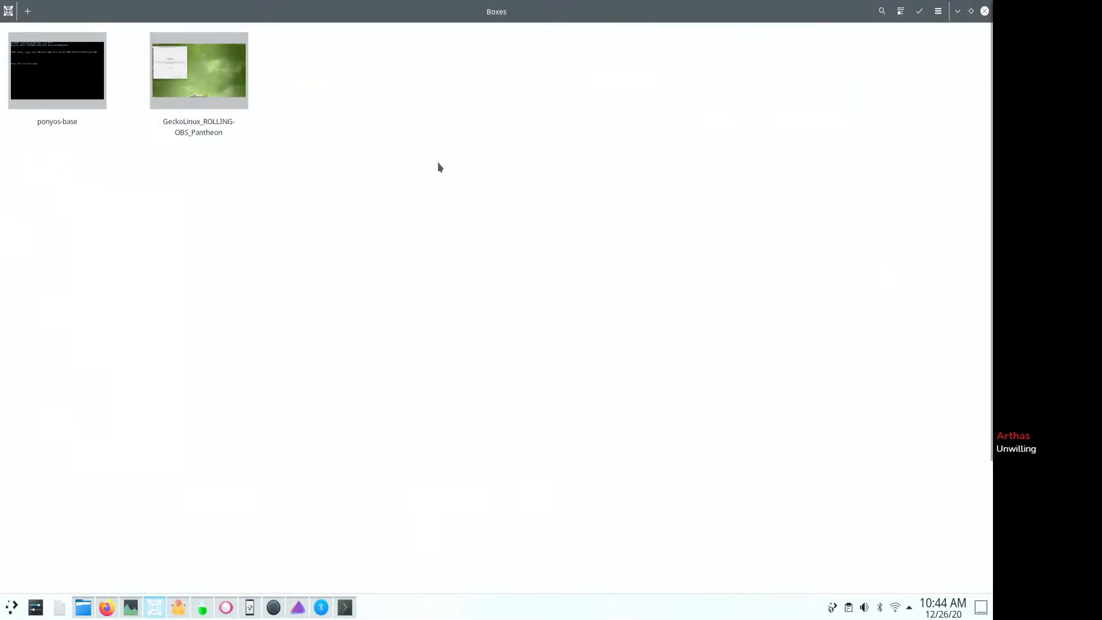
left_click(212, 90)
left_click(189, 279)
left_click(345, 386)
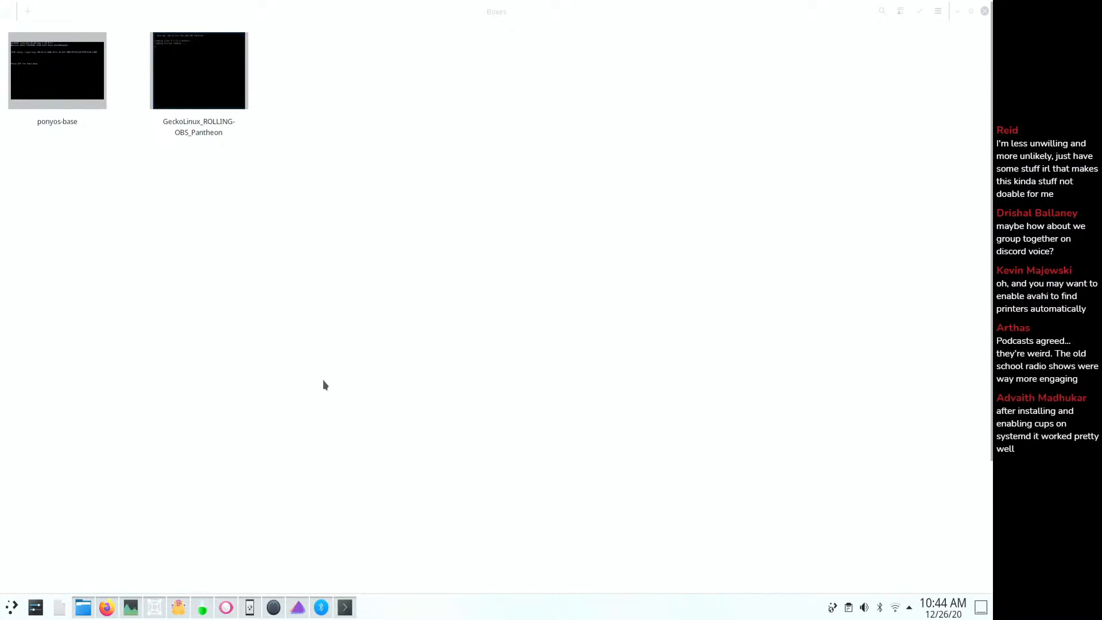
- Log in to the GeckoLinux Pantheon guest with the account password, then minimize Boxes
left_click(205, 69)
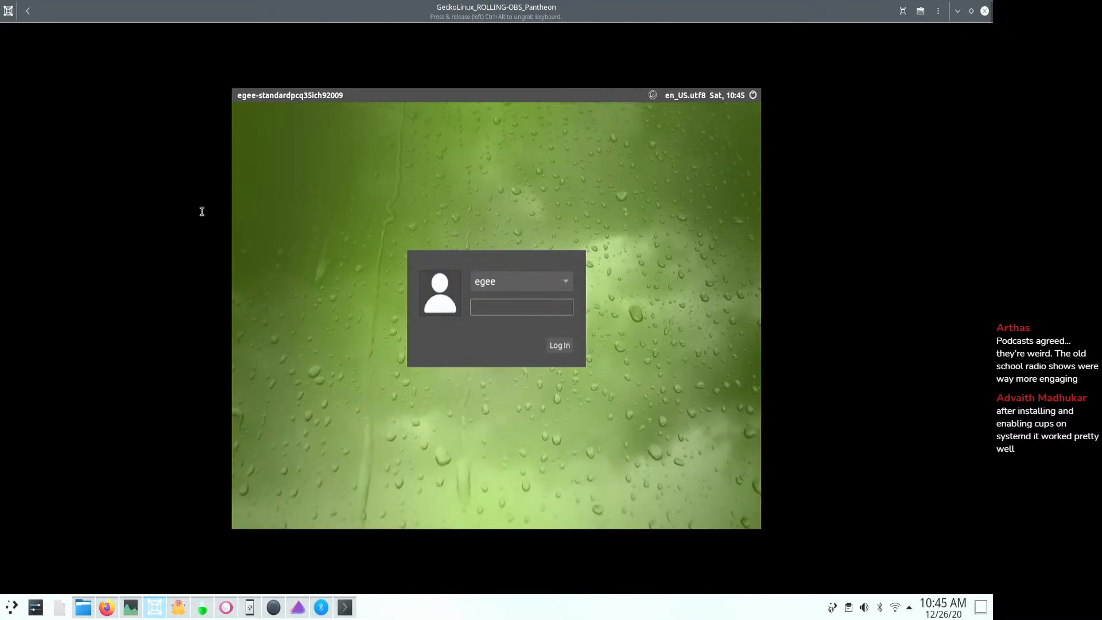
type("****")
key("Return")
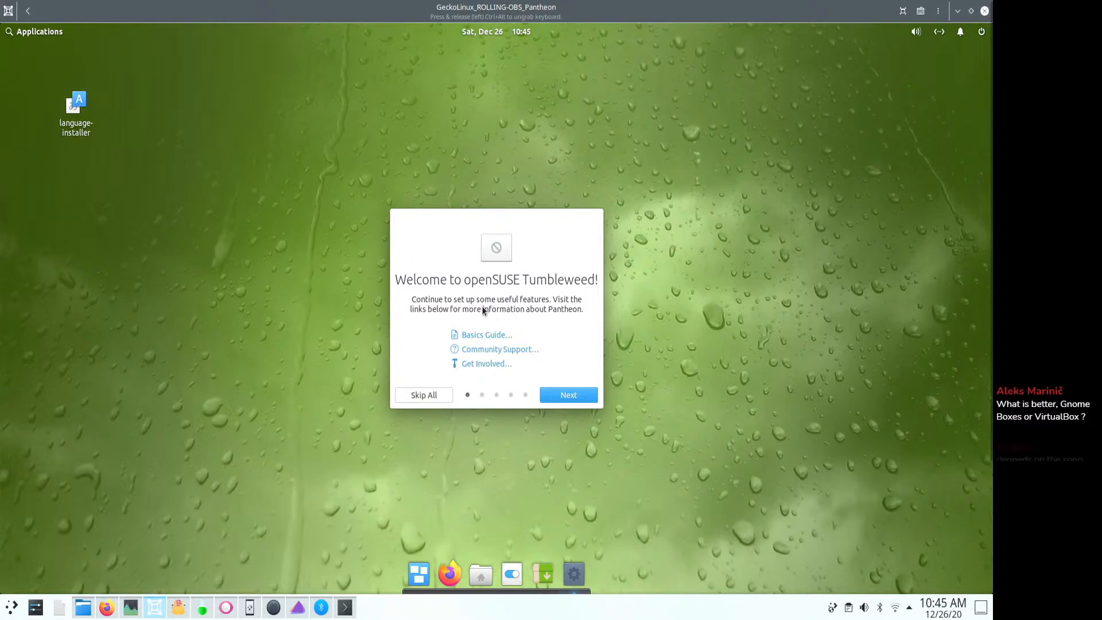
left_click(957, 11)
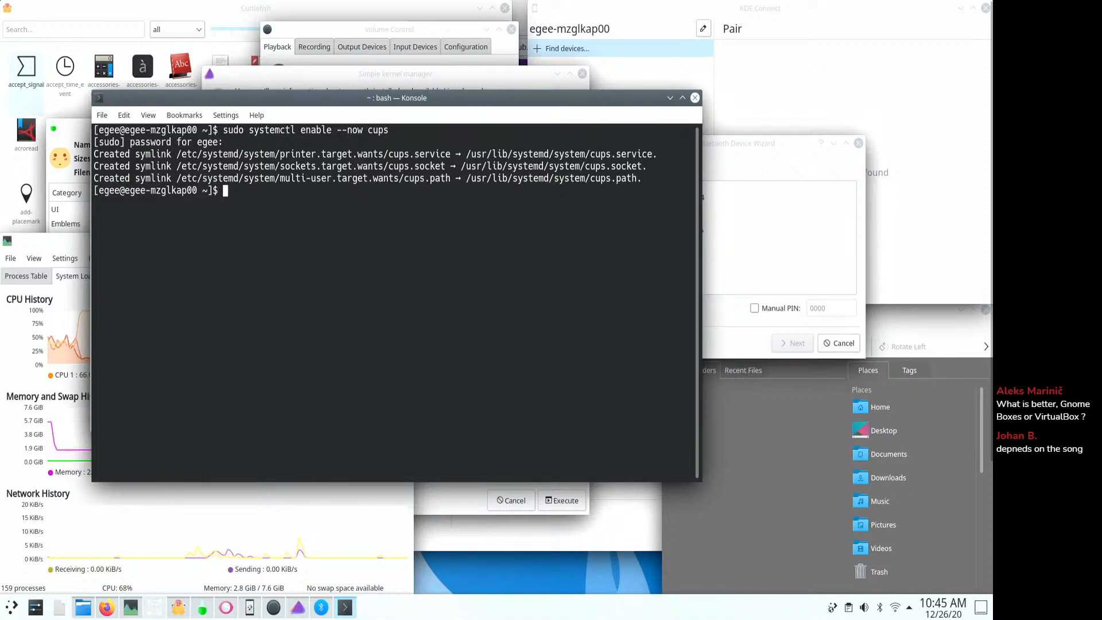
- Cancel the leftover Bluetooth Device Wizard, then switch to Boxes with Alt+Tab and minimize it
left_click(776, 151)
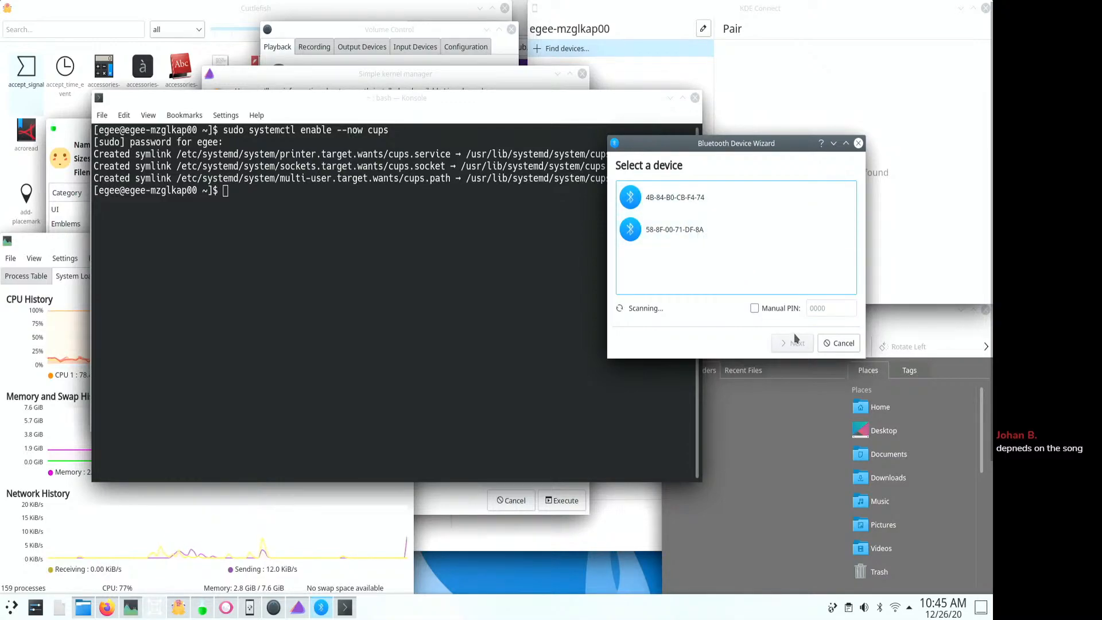
left_click(839, 343)
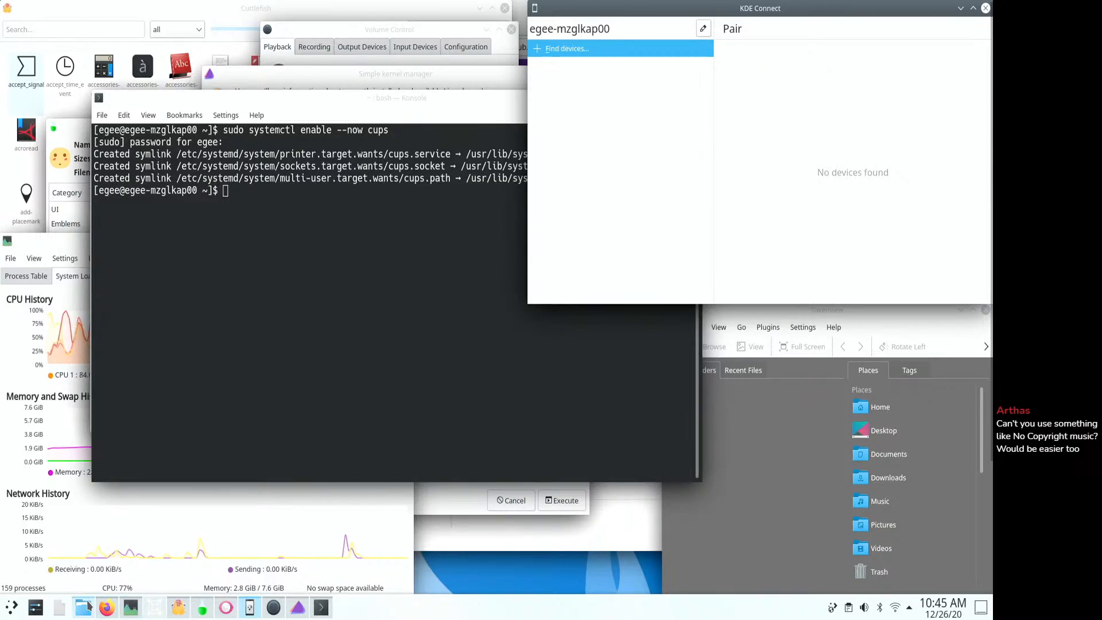
key("alt+Tab")
key("Tab")
key("Tab")
key("Tab")
key("Tab")
key("Tab")
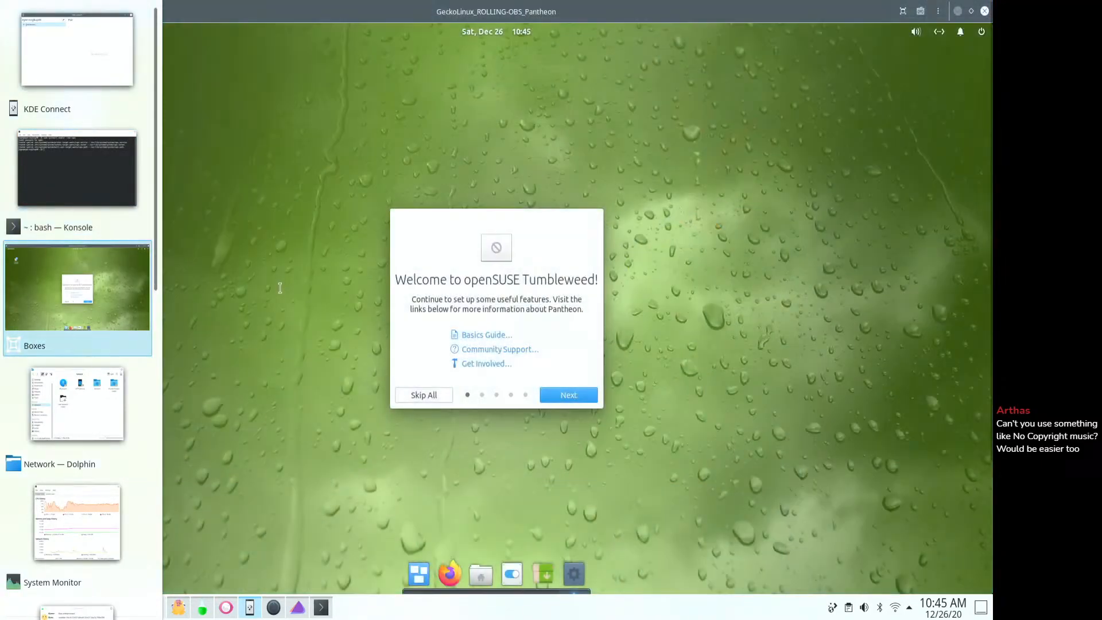
key("Tab")
key("Tab")
key("Tab")
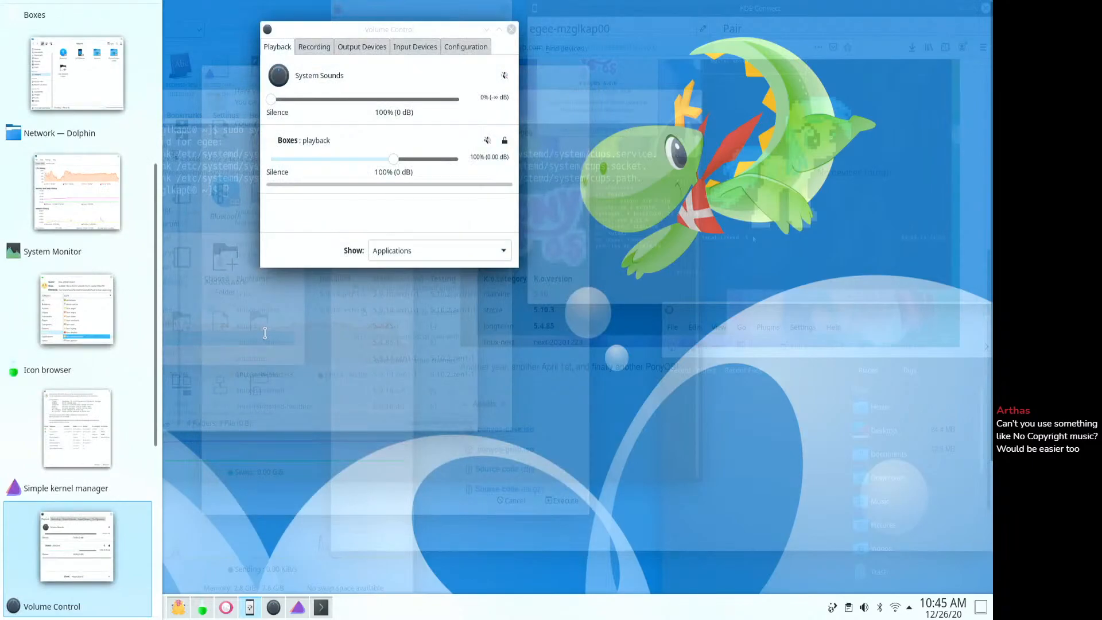
key("Tab")
key("Tab")
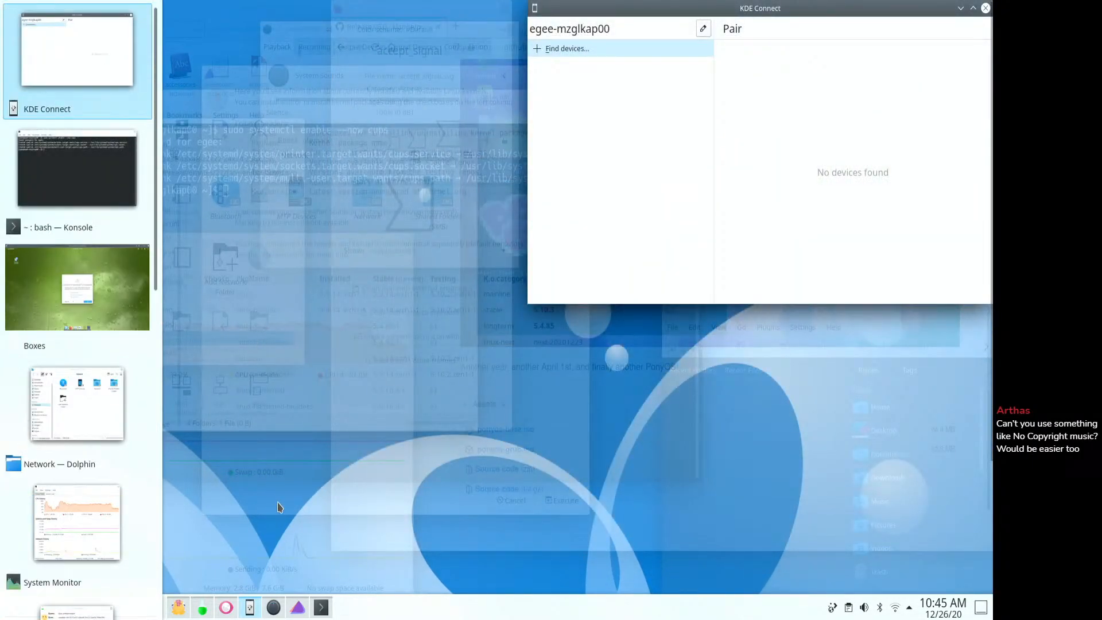
key("Tab")
key("Tab")
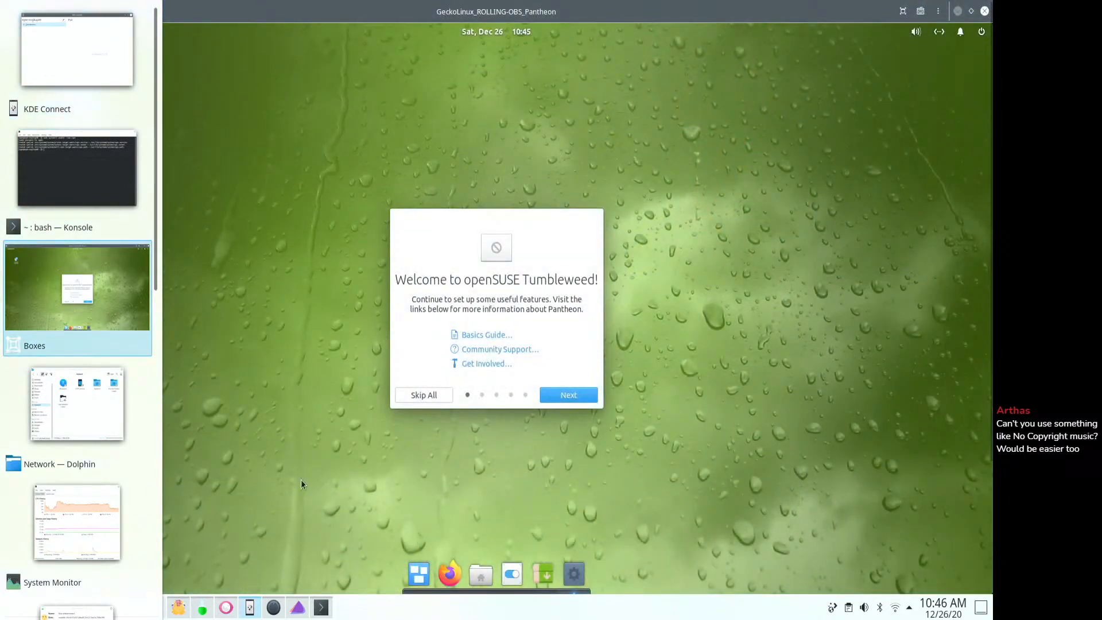
left_click(958, 11)
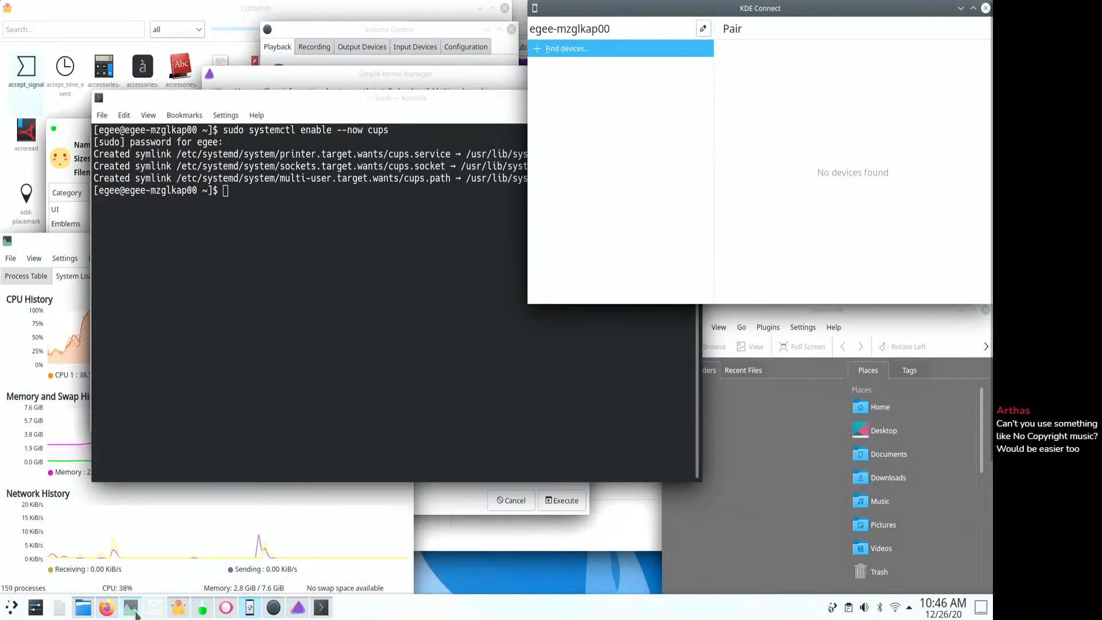
- Launch System Settings from the launcher search 'sett' and go to its Bluetooth page
mouse_move(127, 607)
key("super")
type("sett")
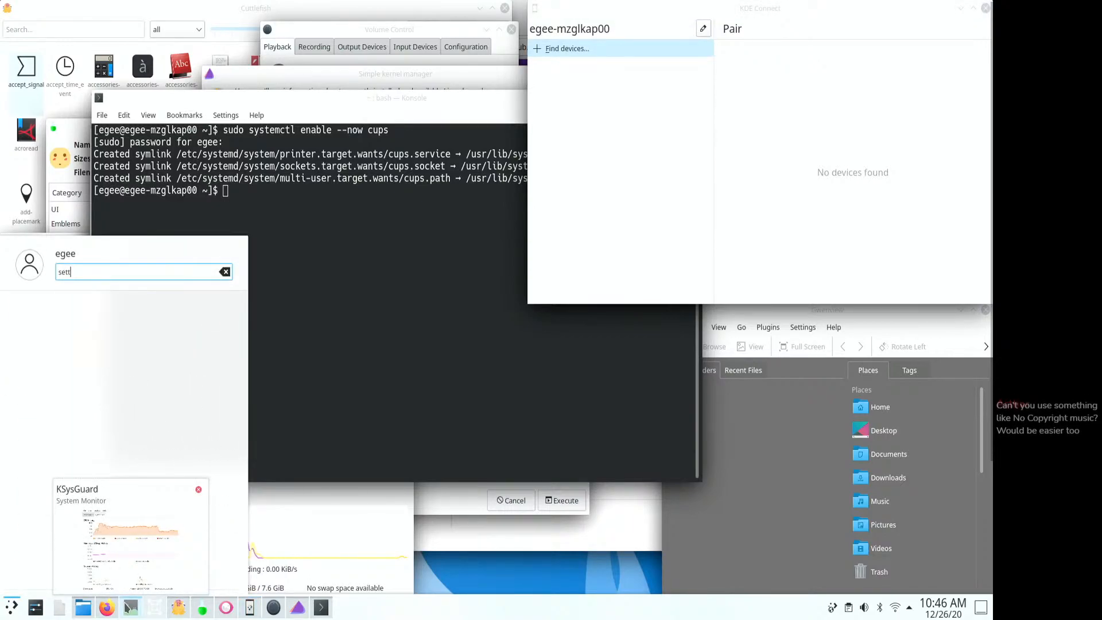
key("Return")
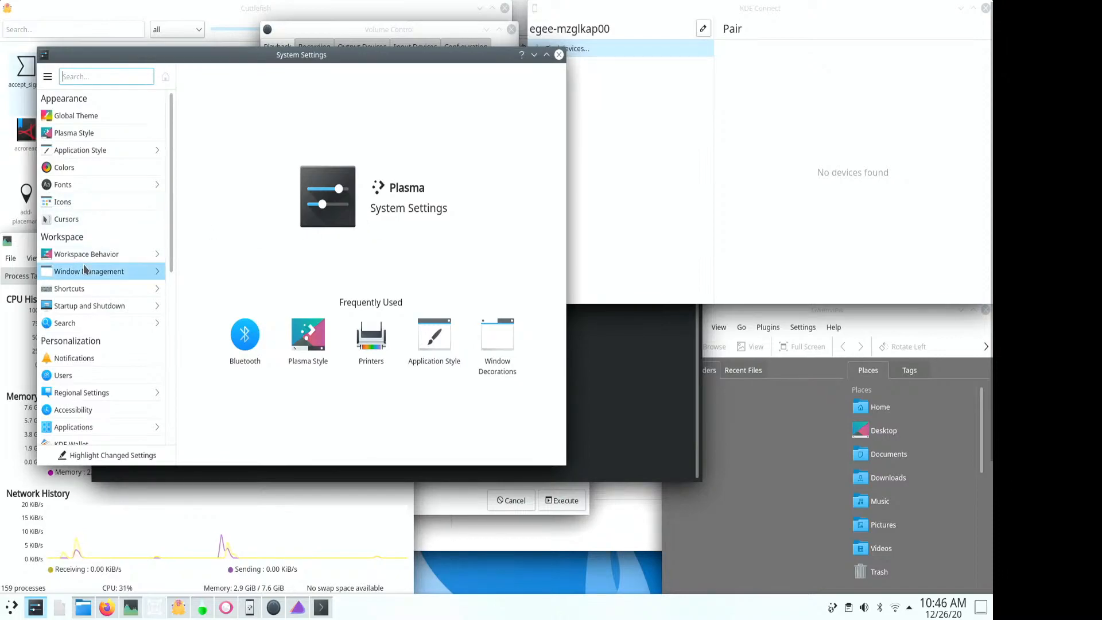
left_click(221, 337)
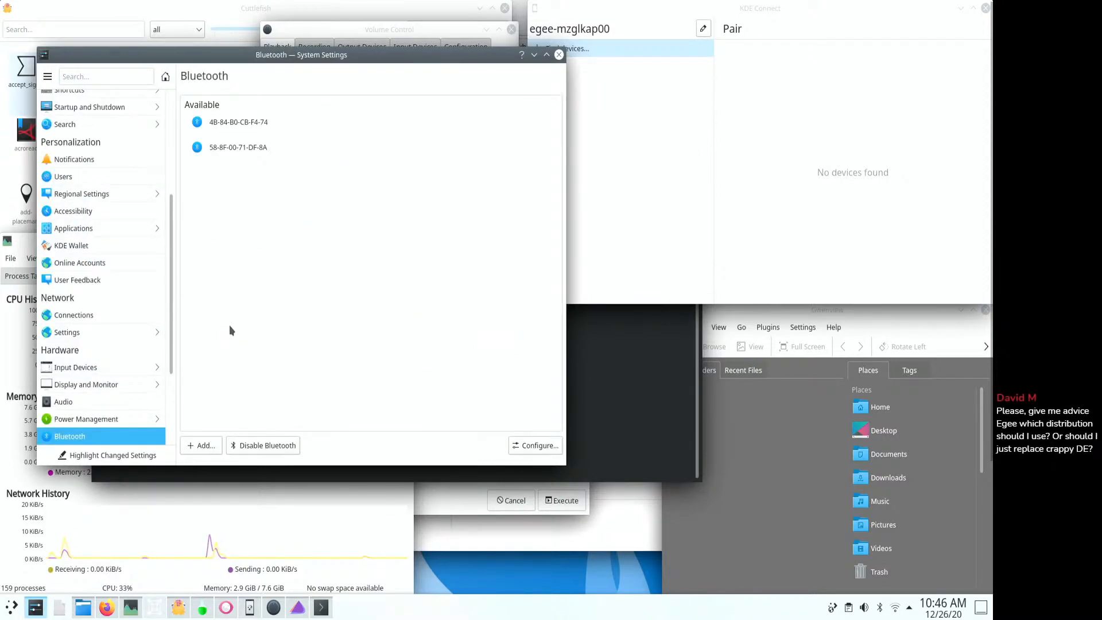
- Cancel the Add device wizard, disable and re-enable Bluetooth, then bring up Dolphin
left_click(202, 449)
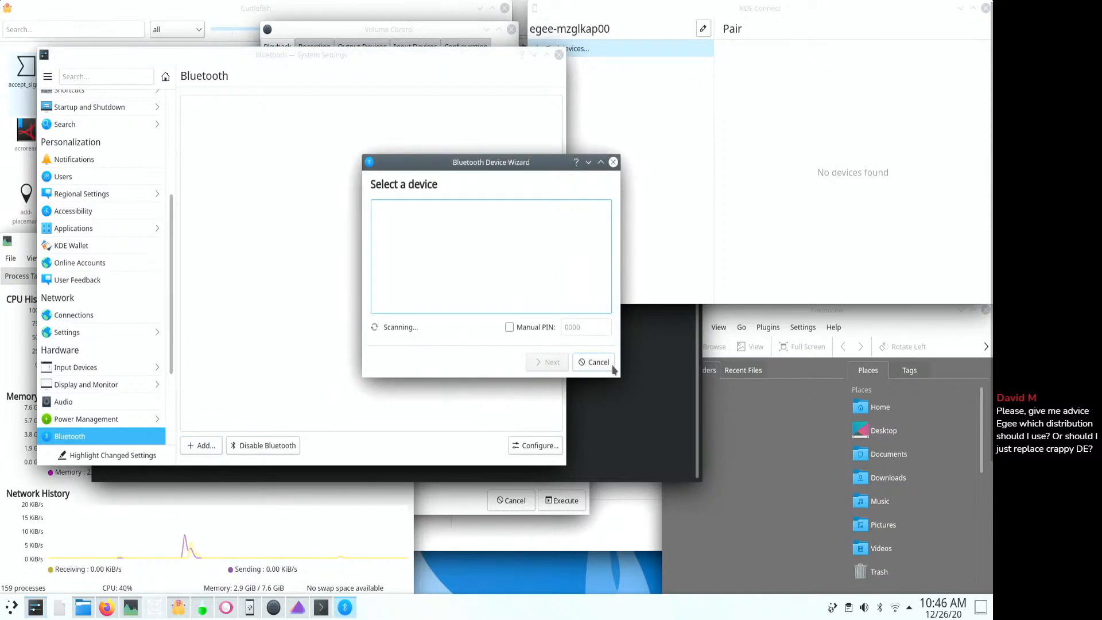
left_click(593, 361)
left_click(261, 450)
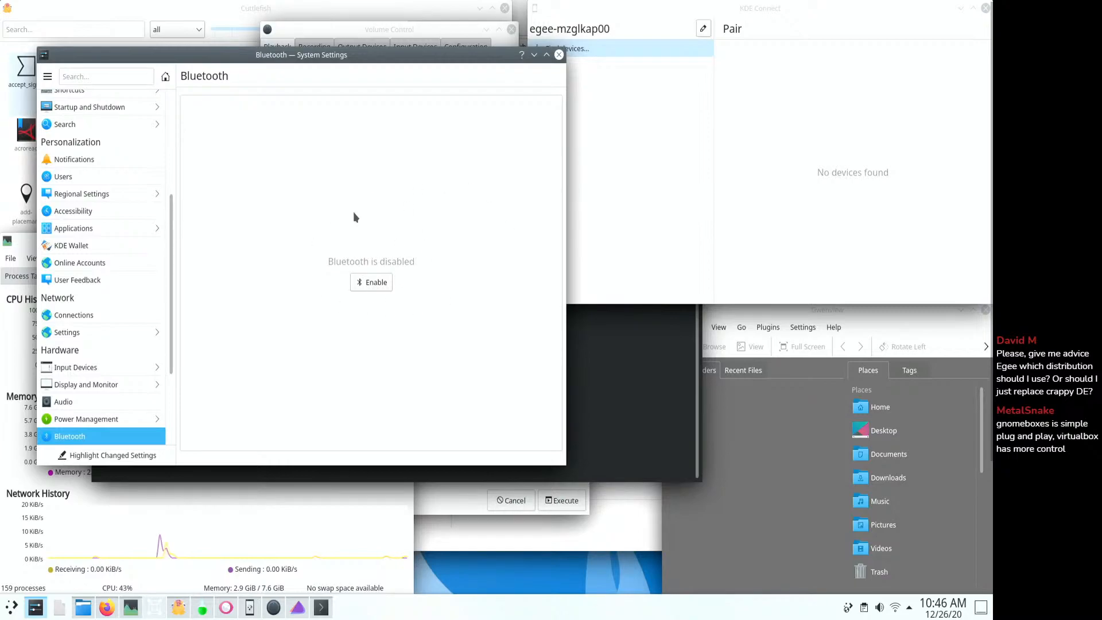
left_click(381, 285)
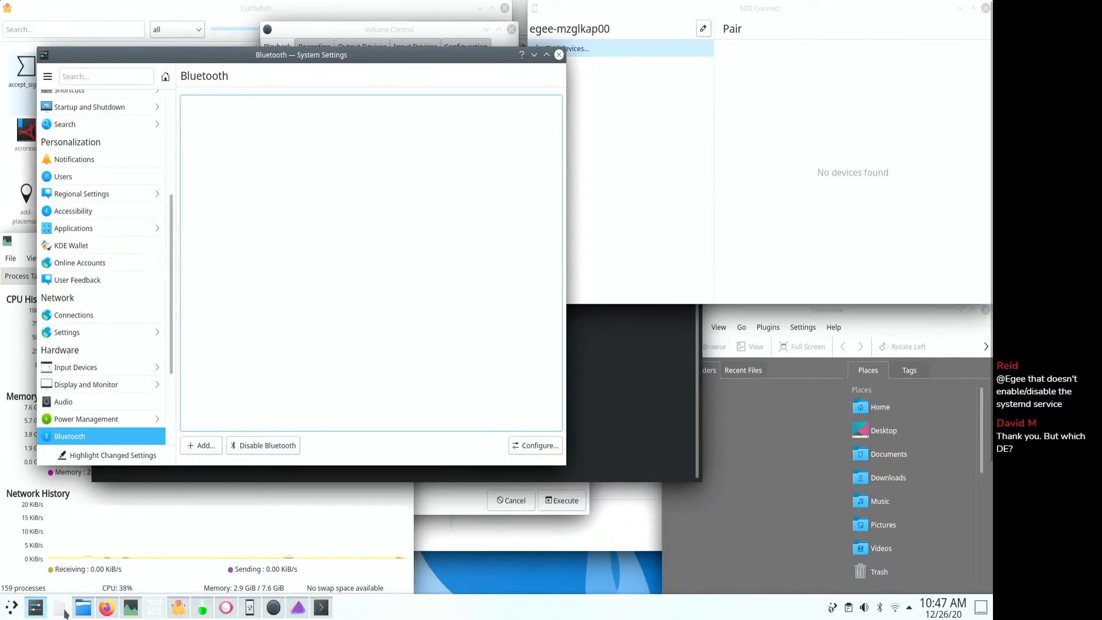
left_click(84, 611)
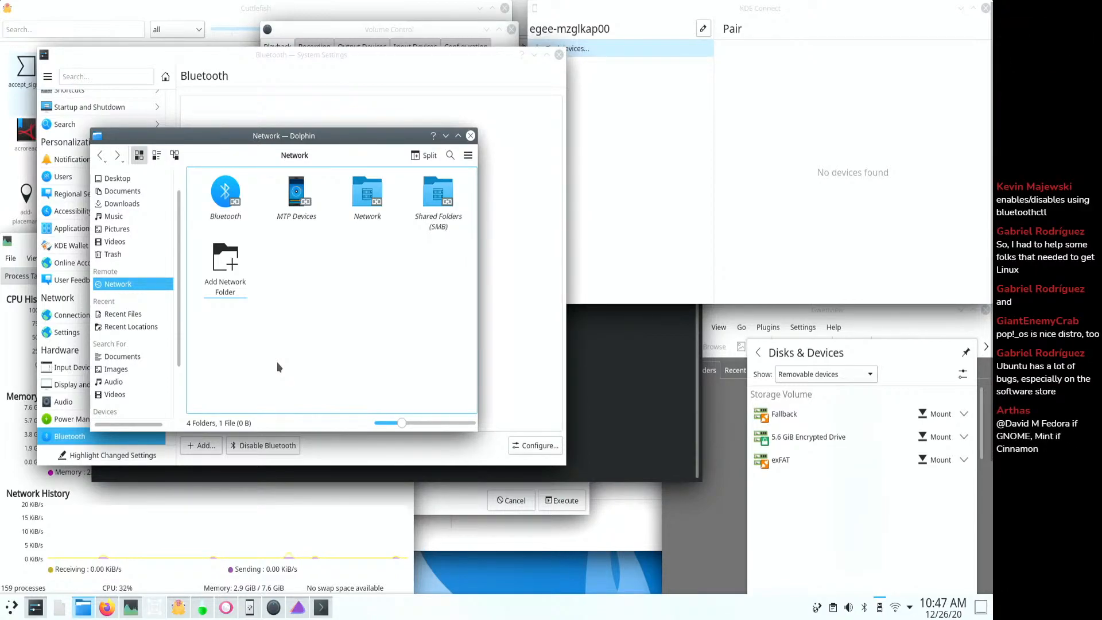
- Unlock the 5.6 GiB Encrypted Drive with its password, then browse the exFAT and Fallback drives
scroll(106, 353, "down", 2)
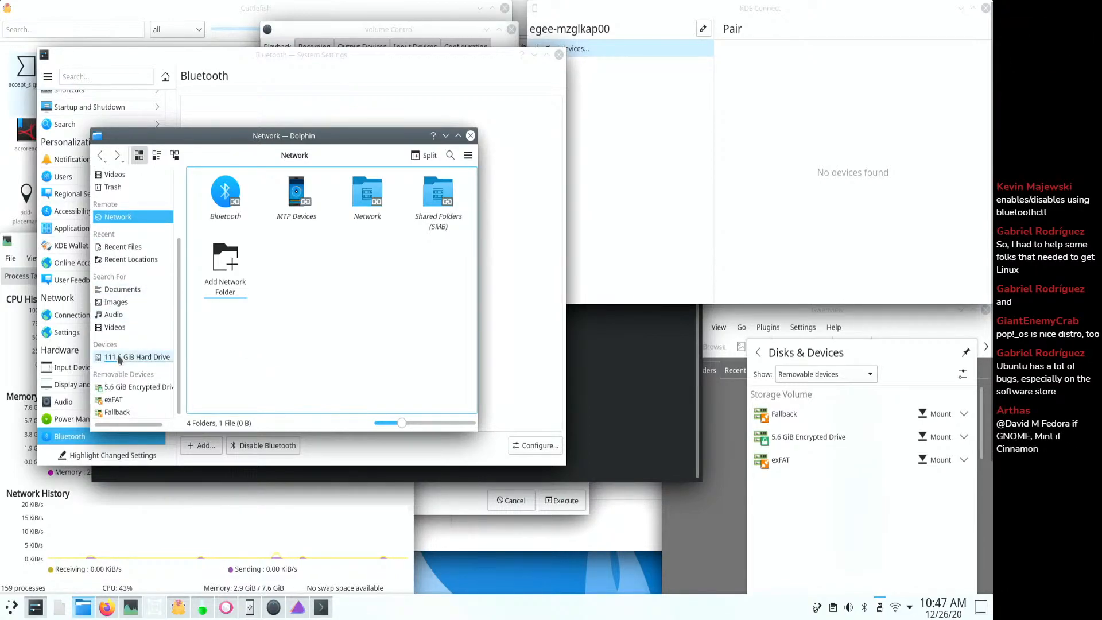
left_click(128, 388)
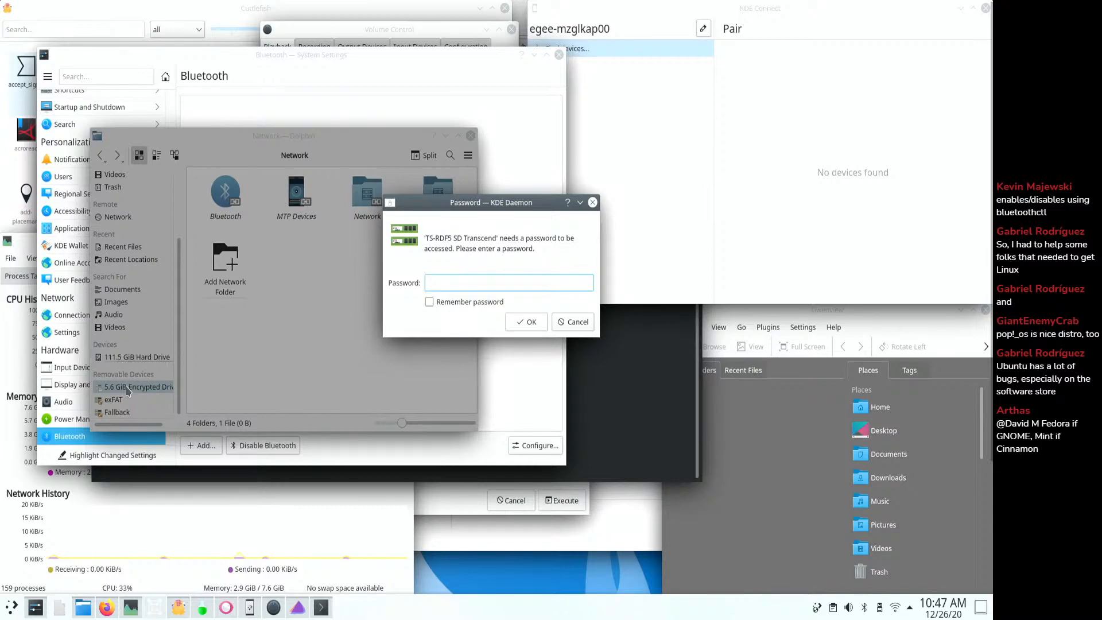
key("Return")
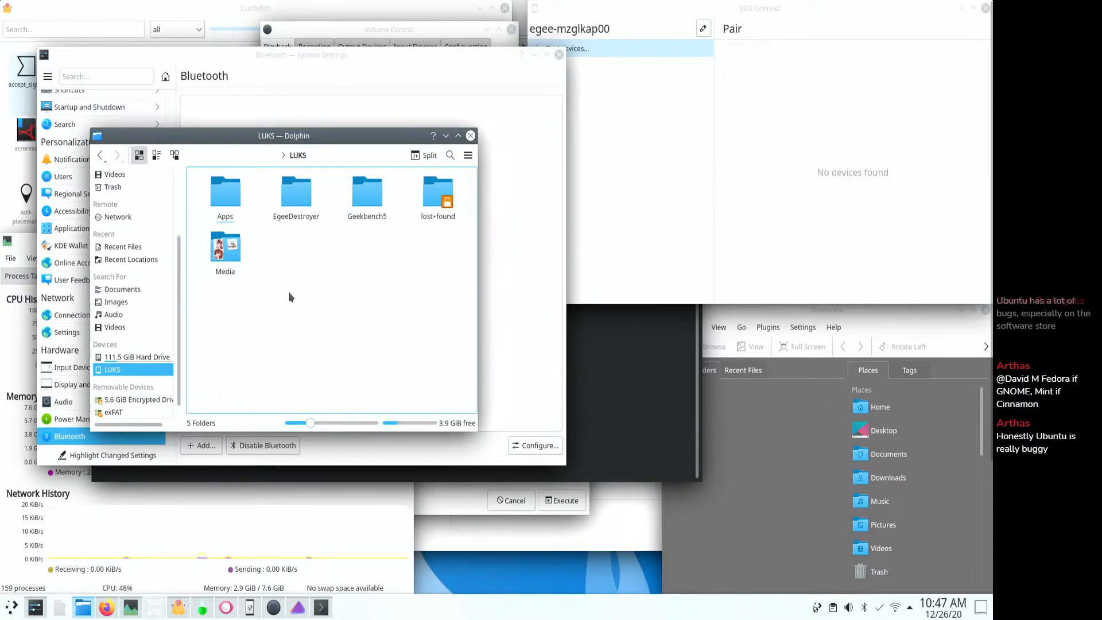
scroll(128, 399, "down", 1)
left_click(128, 398)
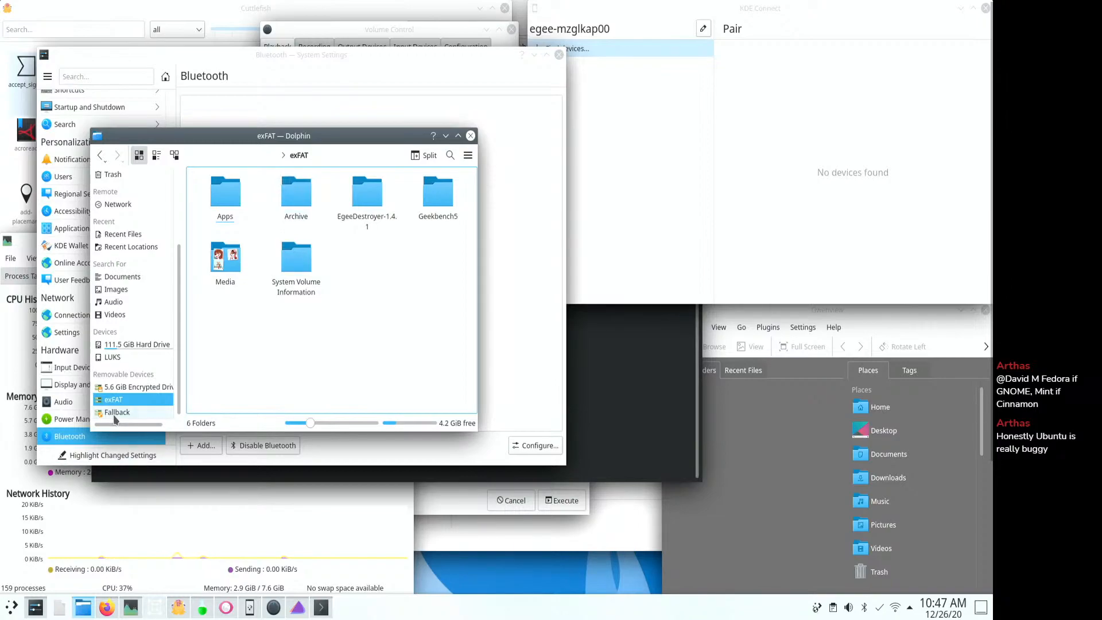
left_click(117, 413)
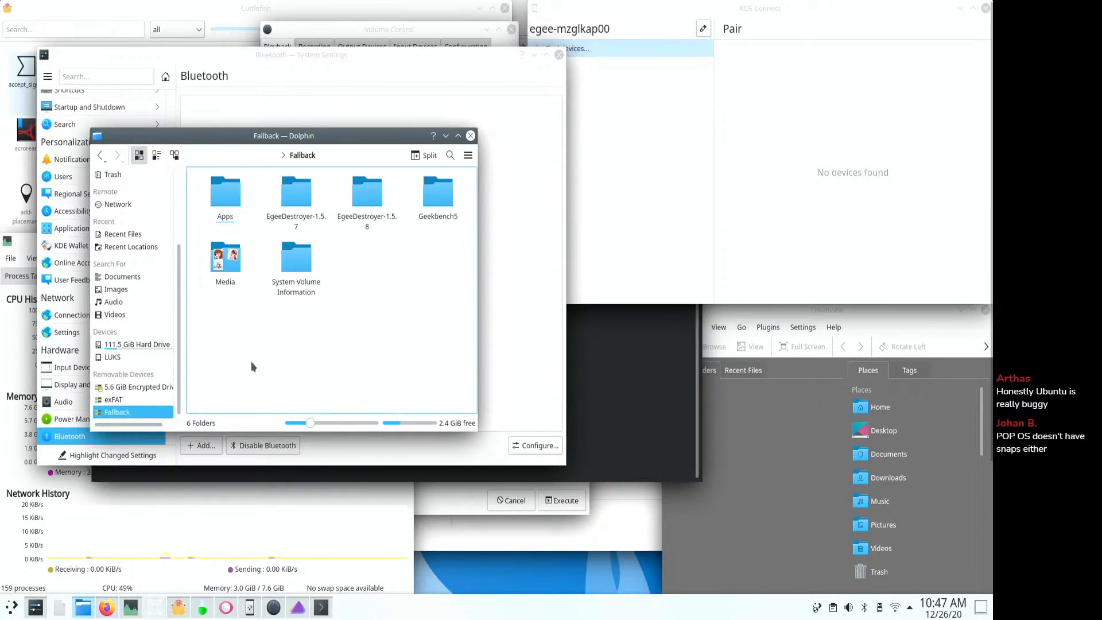
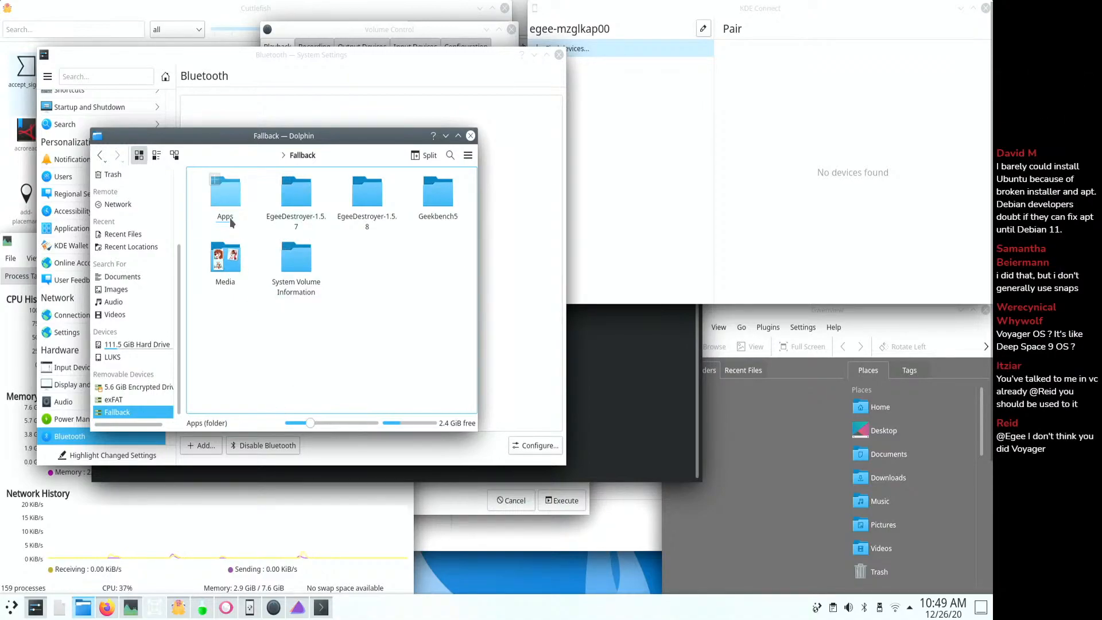
- Enter the Media folder in Fallback and try opening 1audio.ac3, which brings up the program chooser
left_click(227, 265)
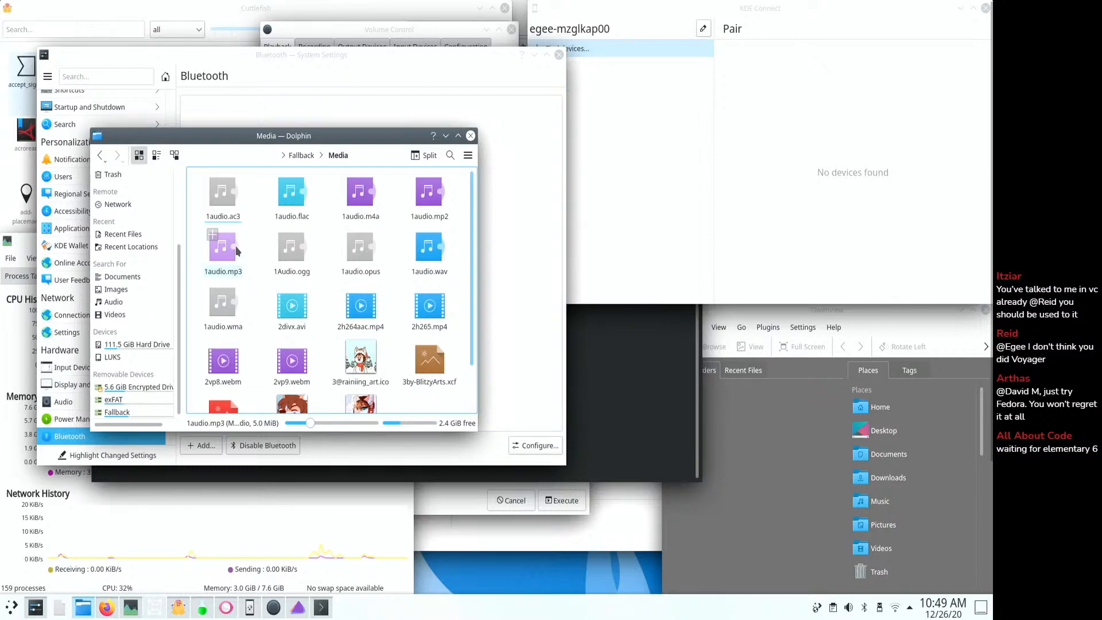
double_click(222, 203)
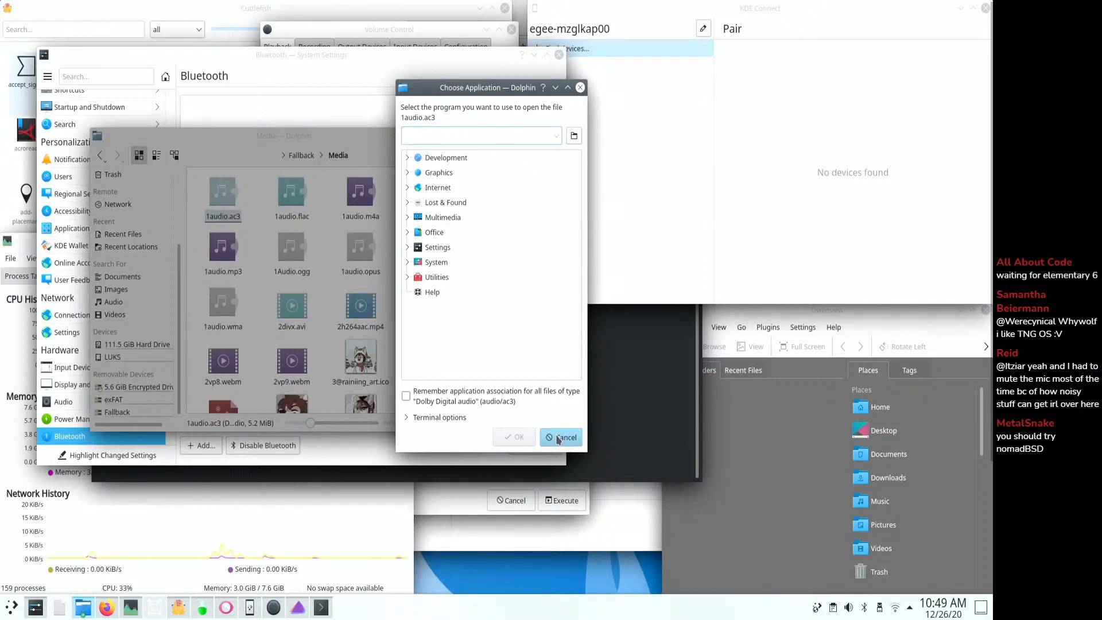
- Reopen 'Open With' for 1audio.ac3 and browse the Multimedia and Lost & Found program categories
left_click(552, 437)
right_click(223, 200)
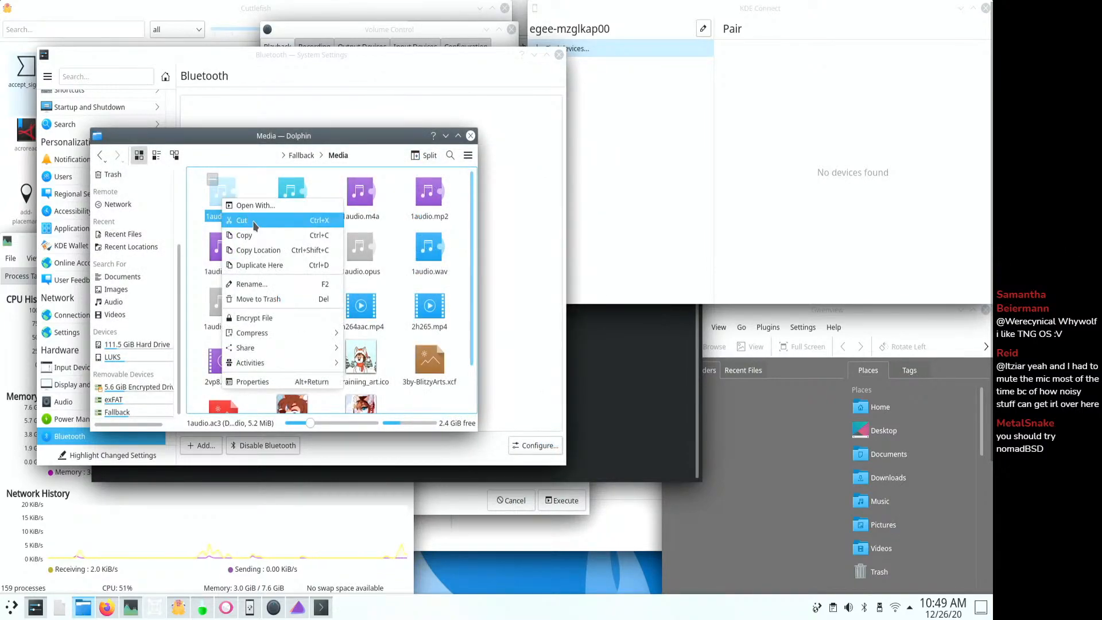
left_click(253, 205)
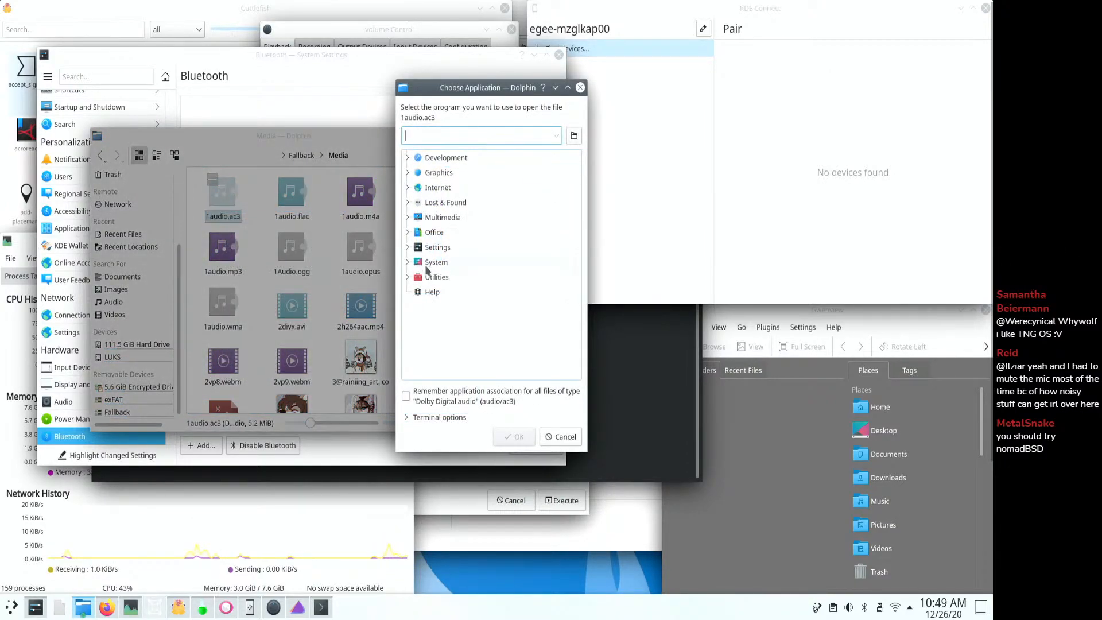
left_click(424, 217)
left_click(408, 218)
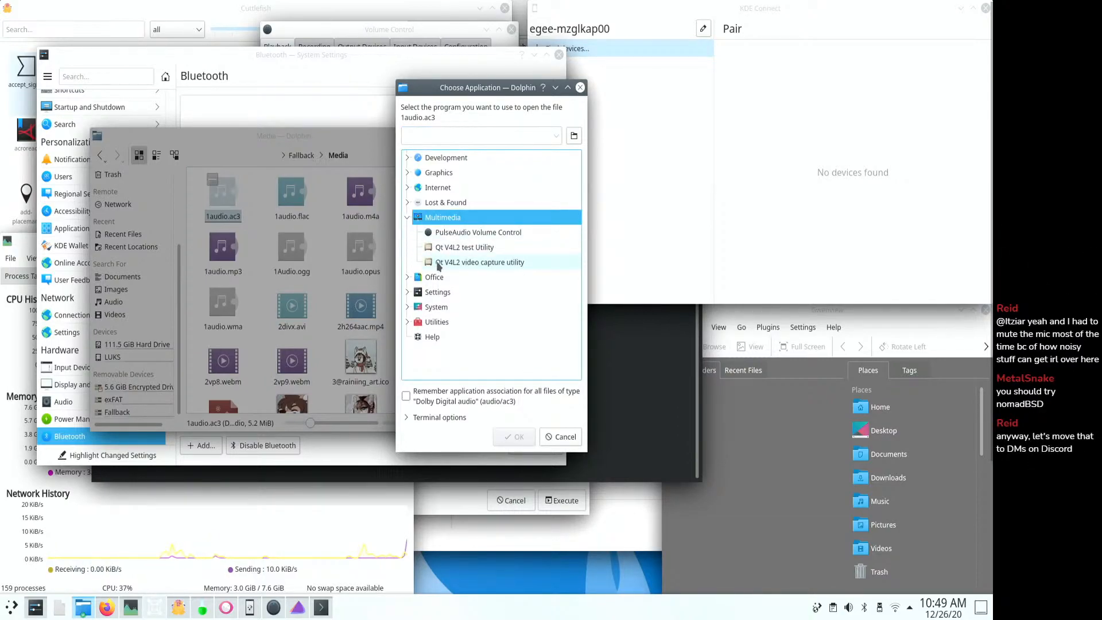
left_click(407, 203)
left_click(408, 202)
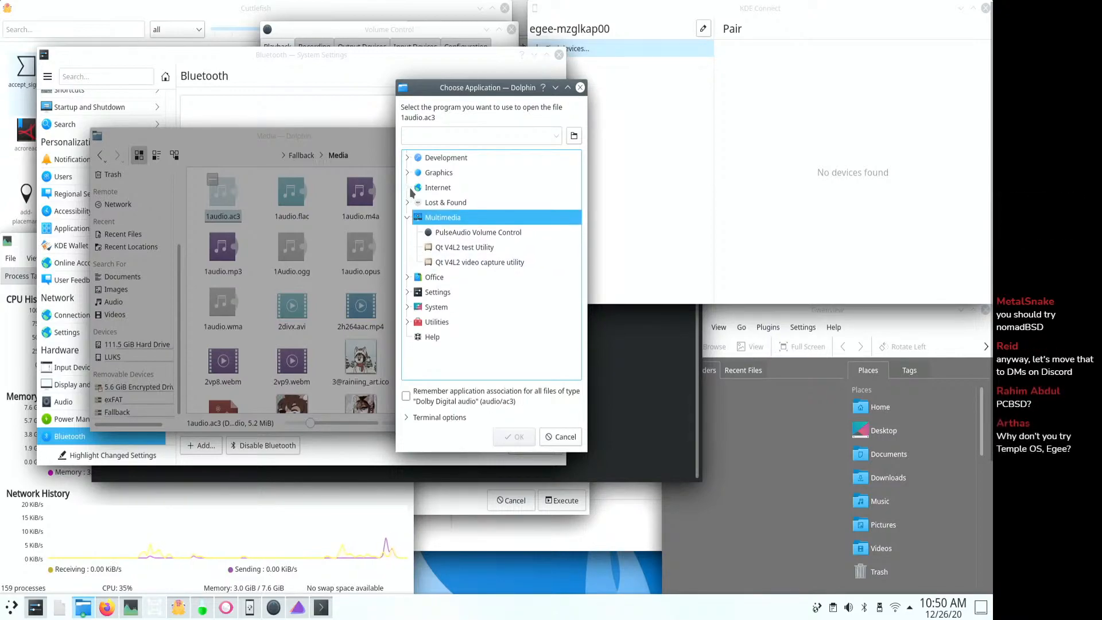
- Search the program chooser for 'media', then 'play', and close it without picking one
left_click(413, 137)
type("media")
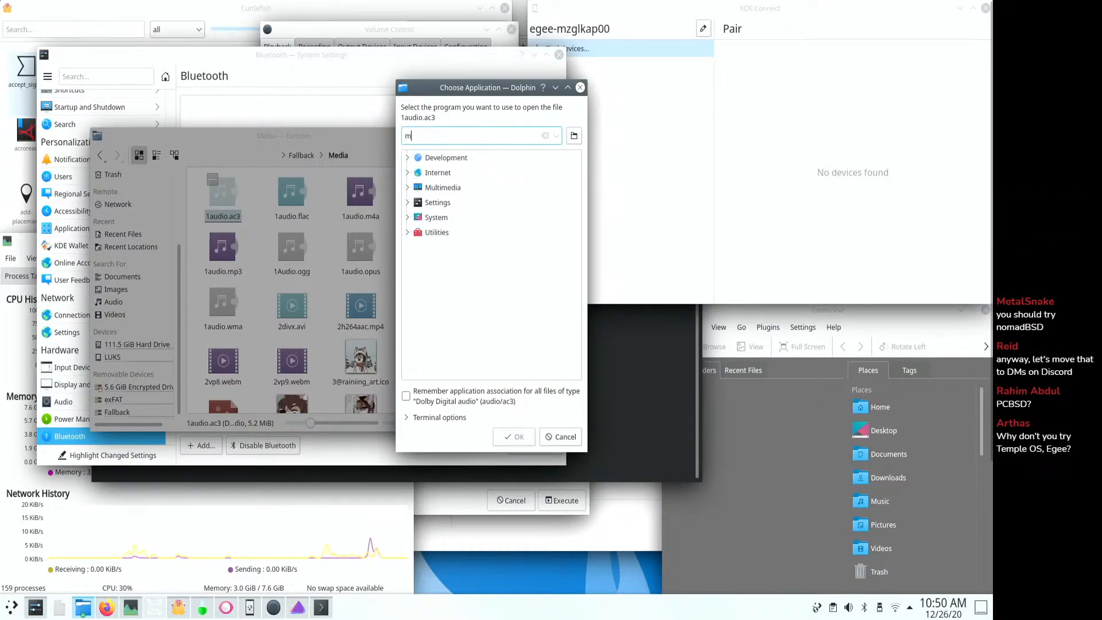
key("ctrl+a")
type("play")
key("Escape")
key("Escape")
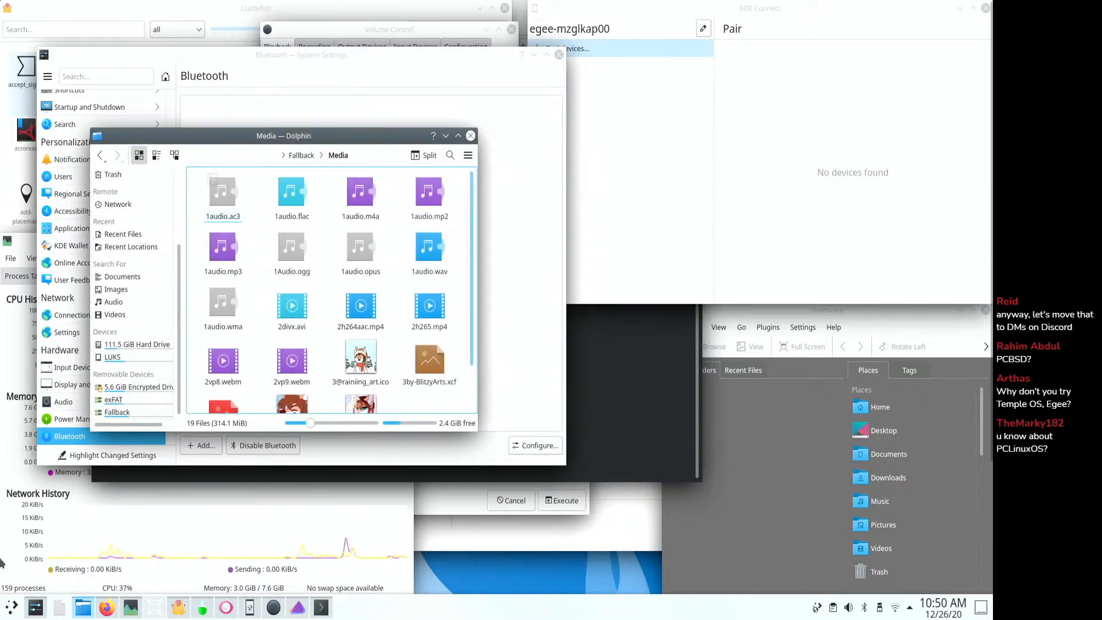
- Try opening 1audio.mp3 and check its actions list, which offers MPlayer Media Player, then dismiss it
left_click(224, 253)
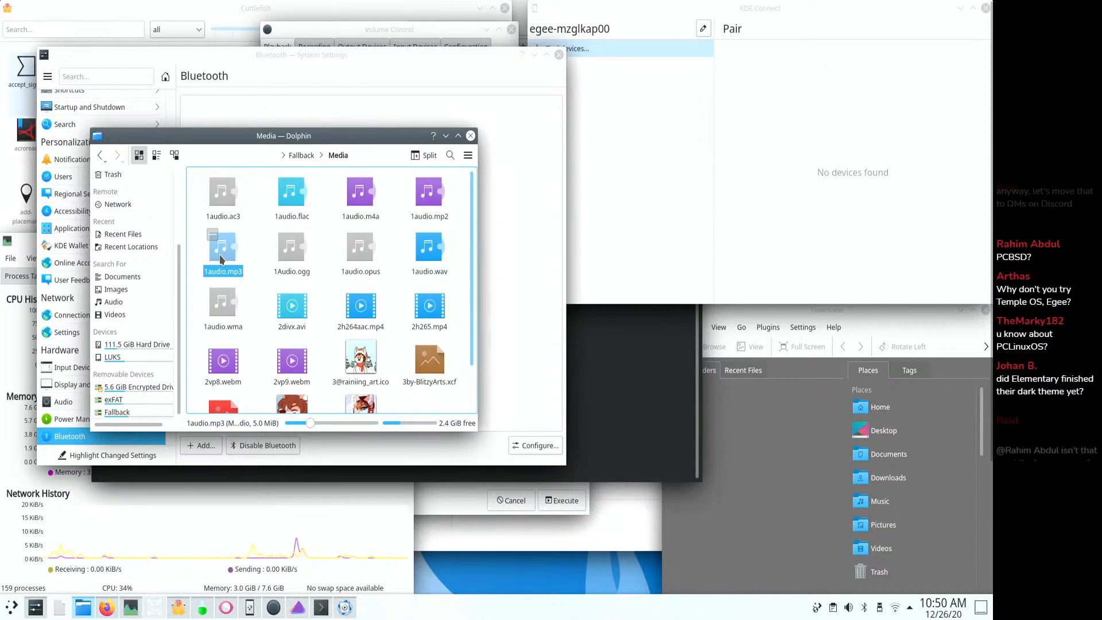
right_click(235, 258)
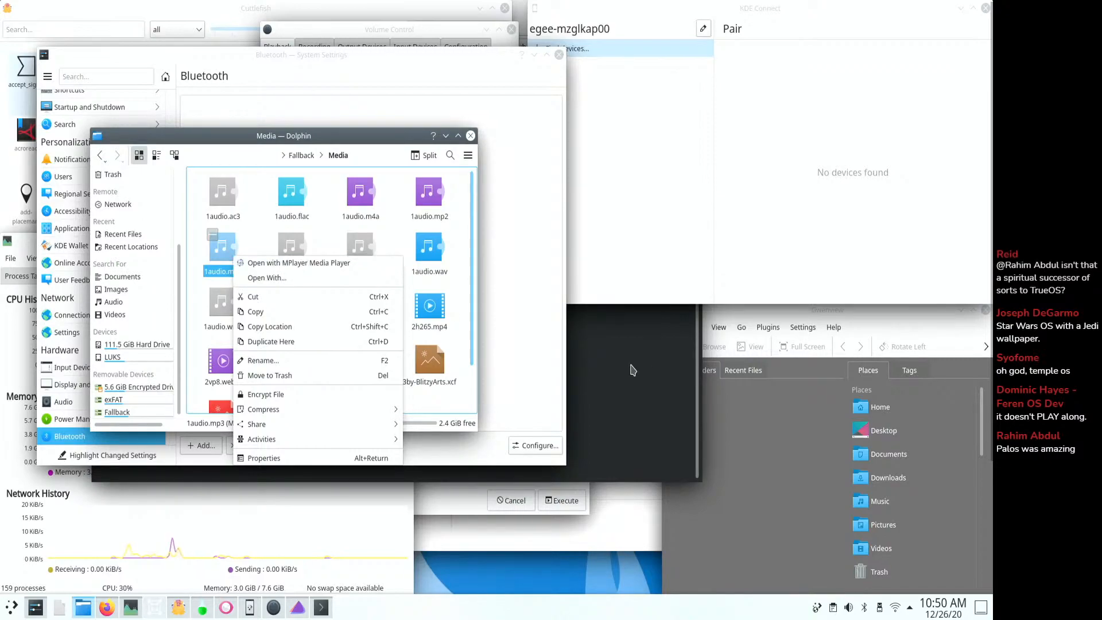
left_click(555, 362)
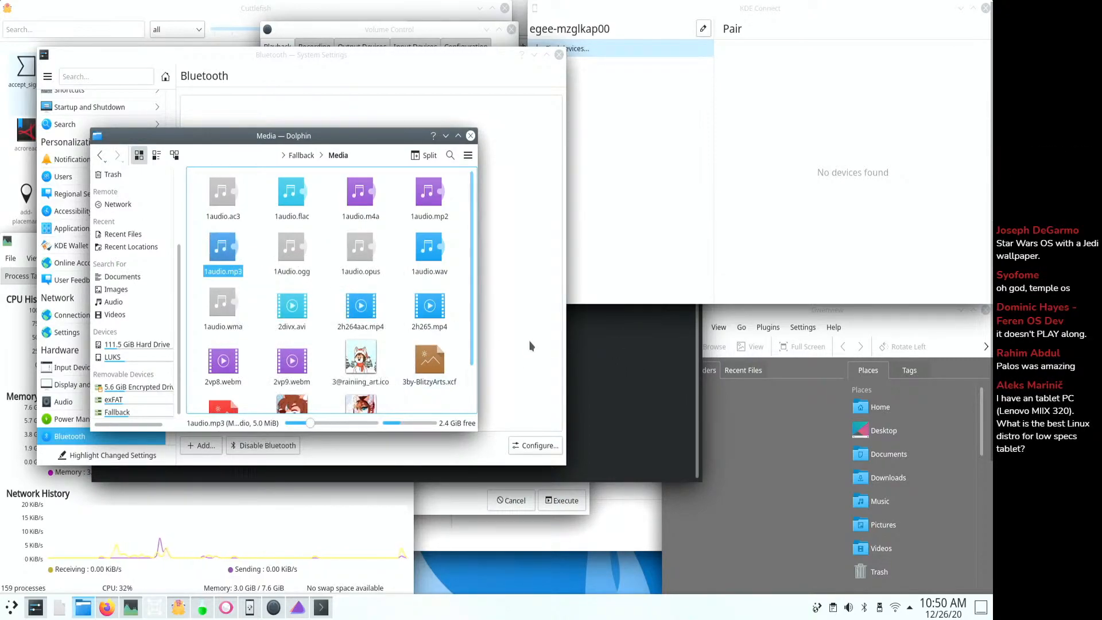
- Install extra/vlc with 'yay vlc', choosing option 2, entering the sudo password and confirming with y
left_click(598, 369)
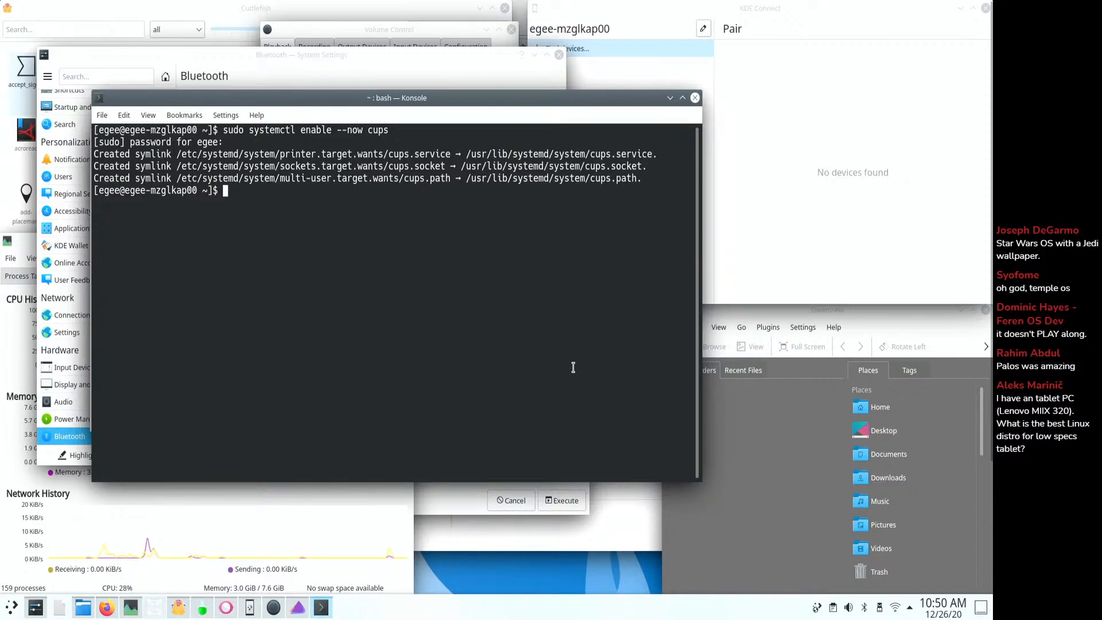
type("yay ")
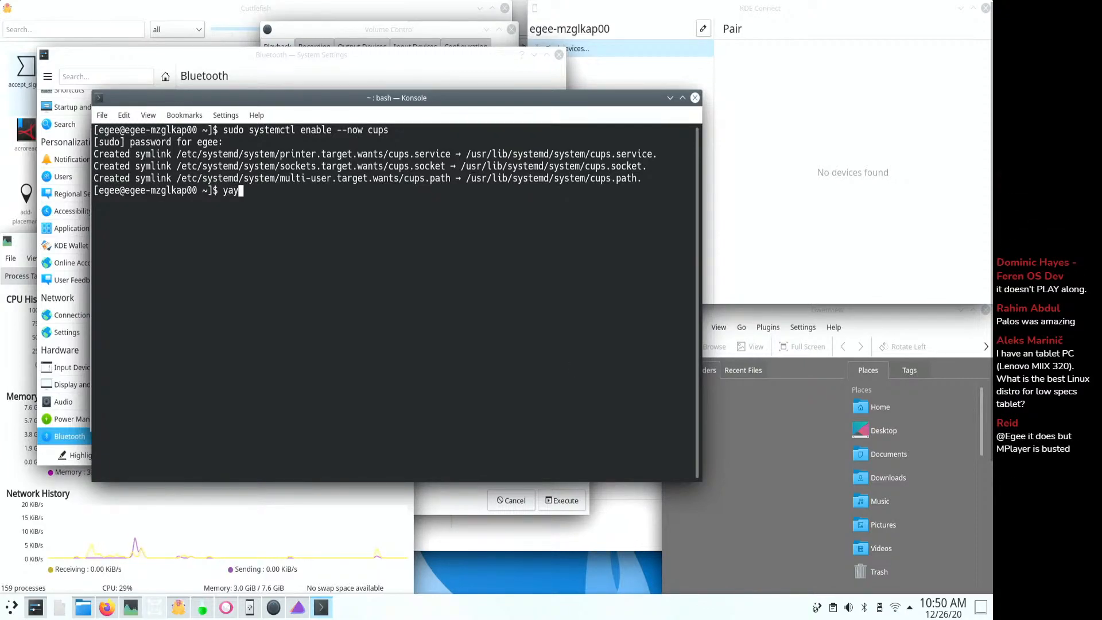
type("vlc")
key("Return")
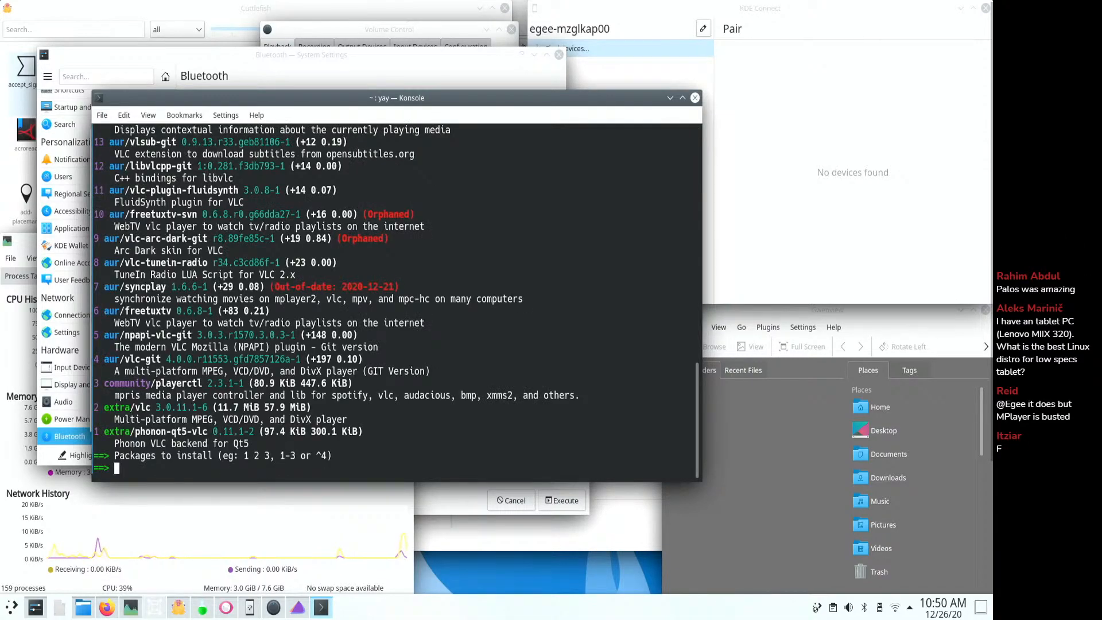
type("2")
key("Return")
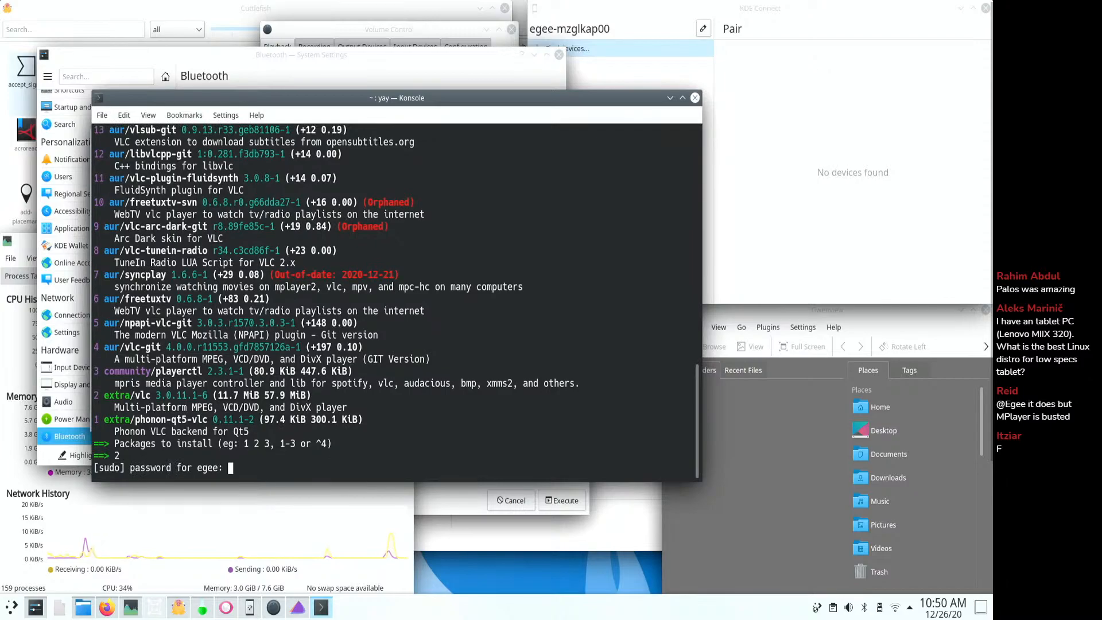
key("Return")
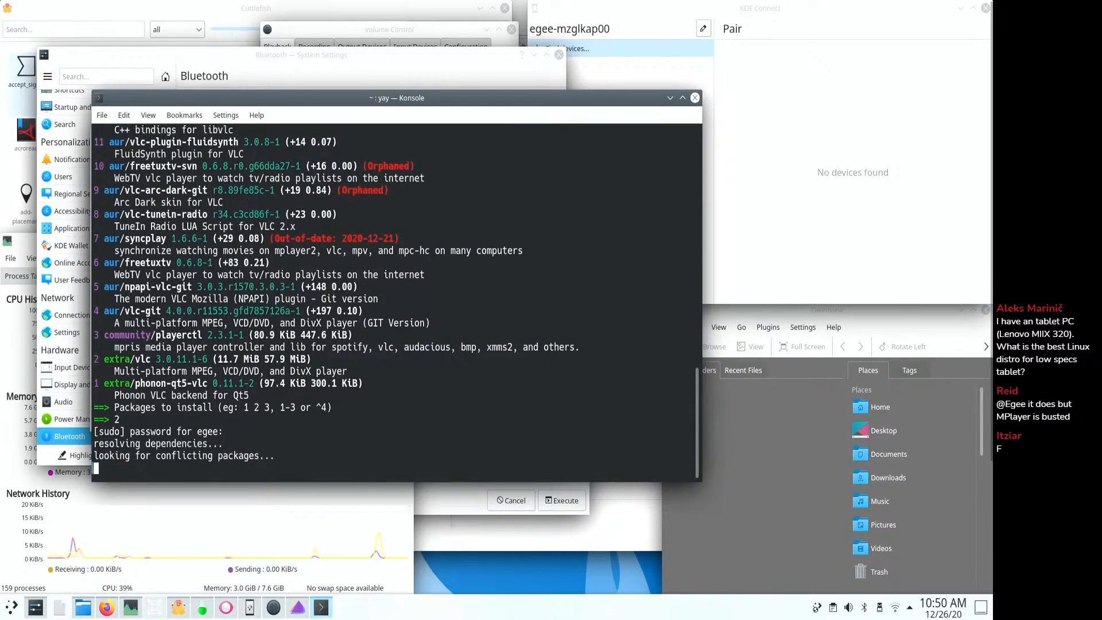
type("y")
key("Return")
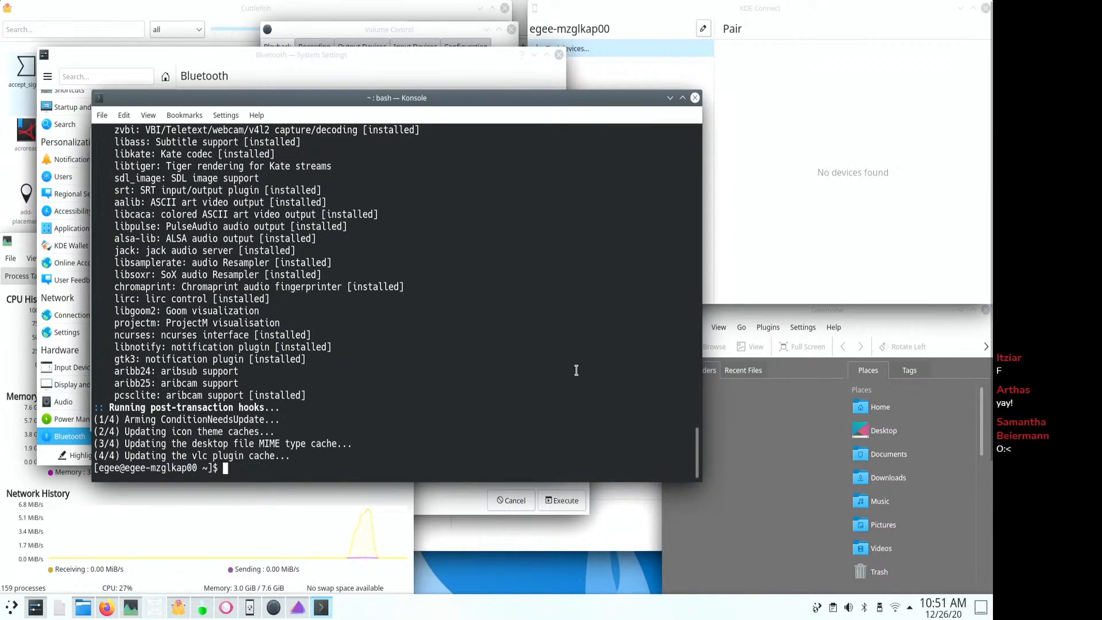
left_click(670, 98)
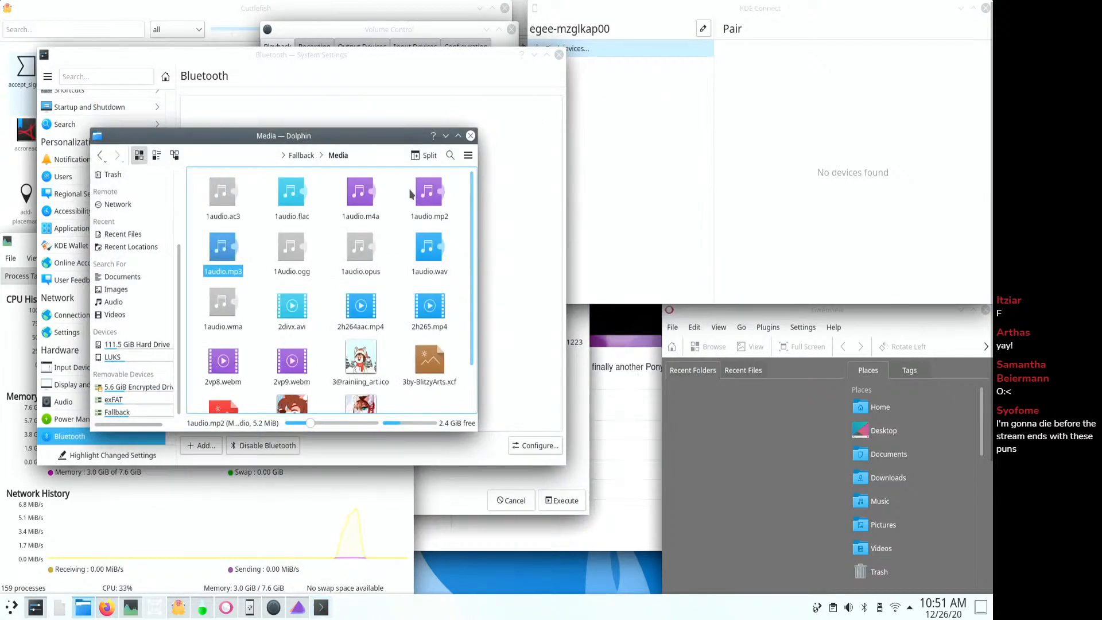
- Play 1audio.ac3 in VLC media player, accepting the privacy dialog, then close the player
left_click(256, 202)
right_click(227, 202)
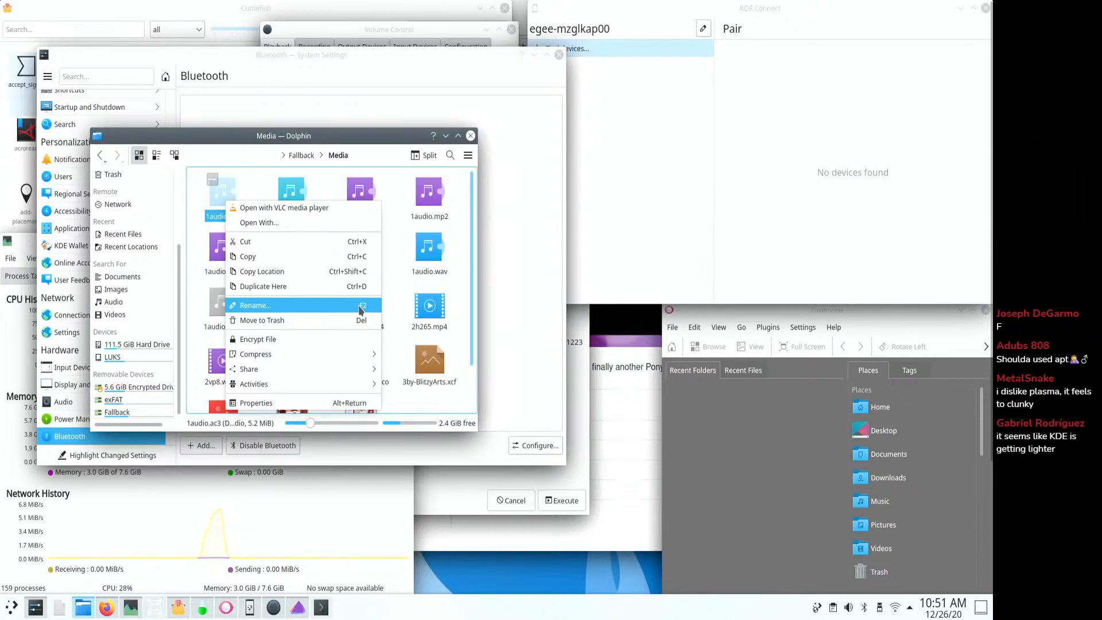
left_click(321, 209)
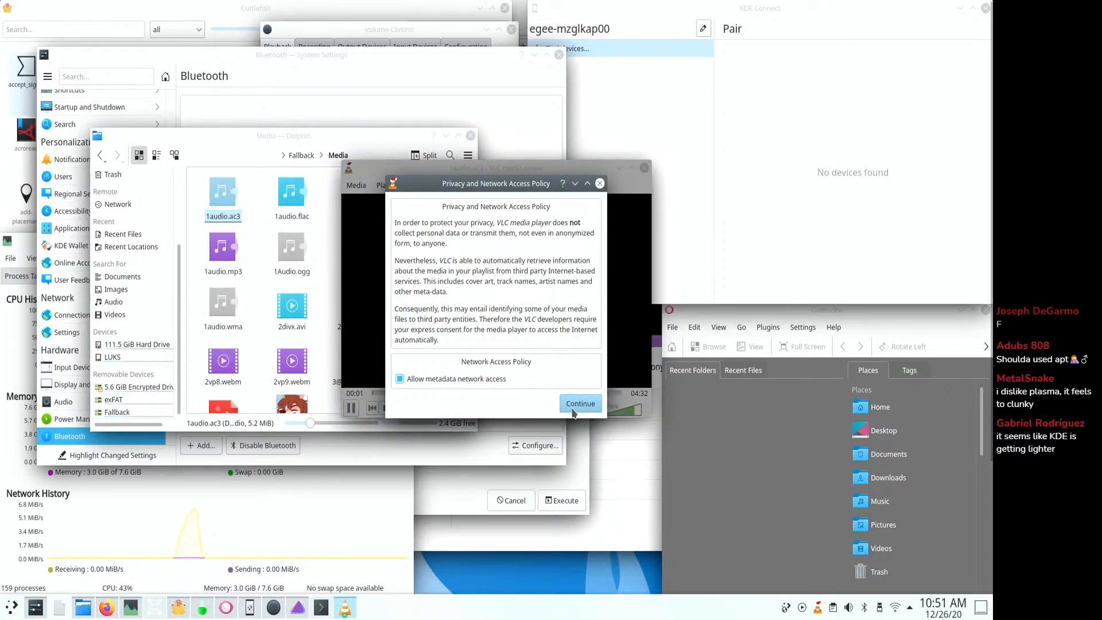
left_click(580, 403)
scroll(634, 415, "down", 1)
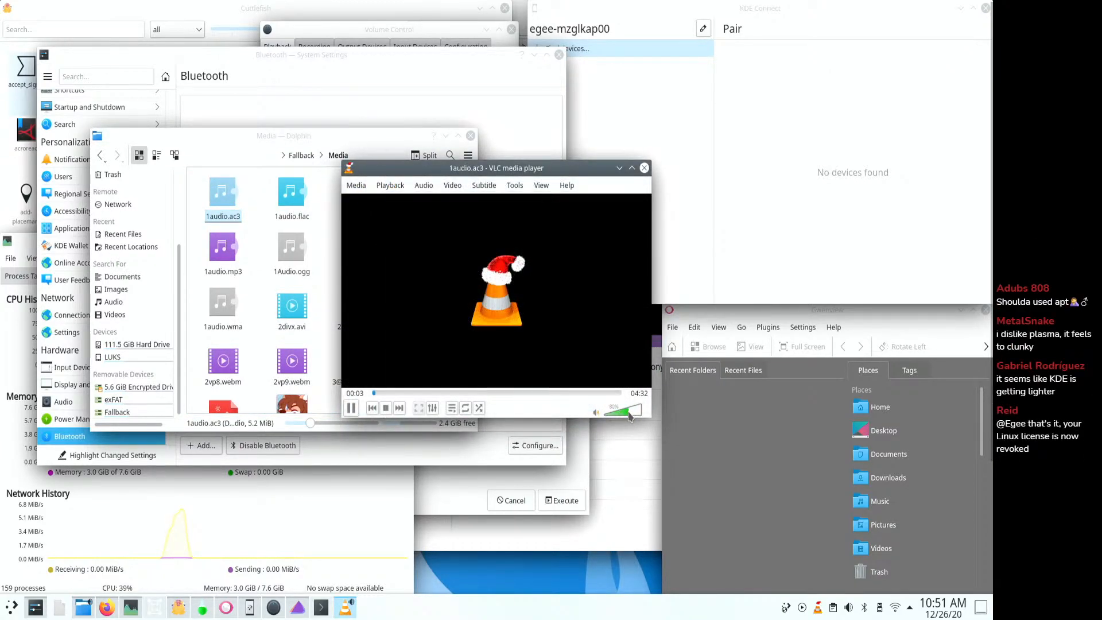
left_click(643, 168)
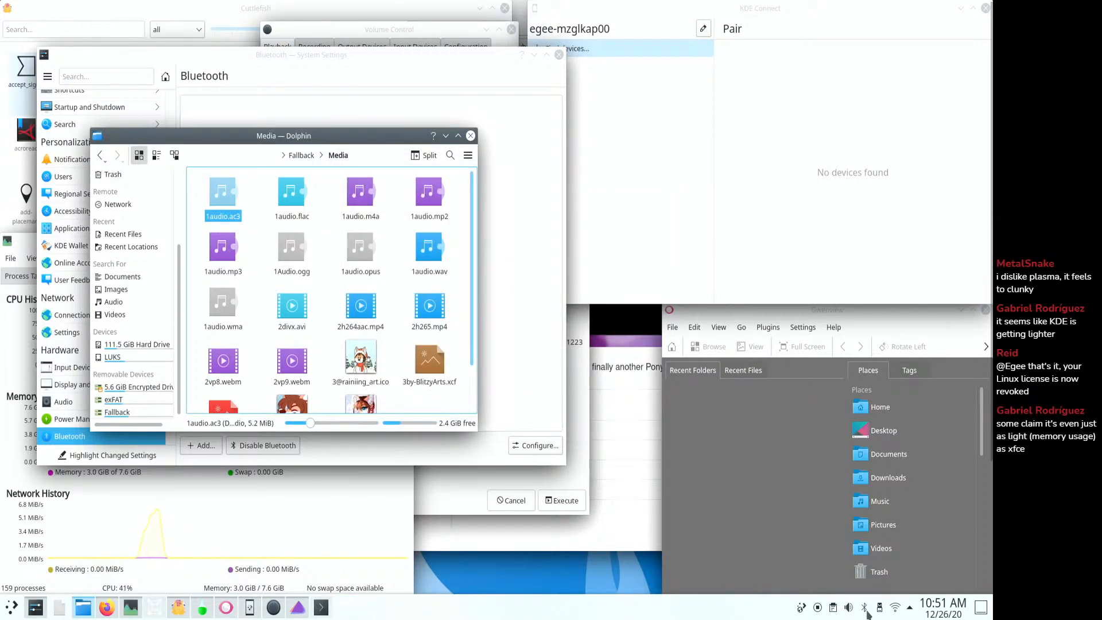
- Toggle muting on two audio devices in the tray volume controls
left_click(849, 607)
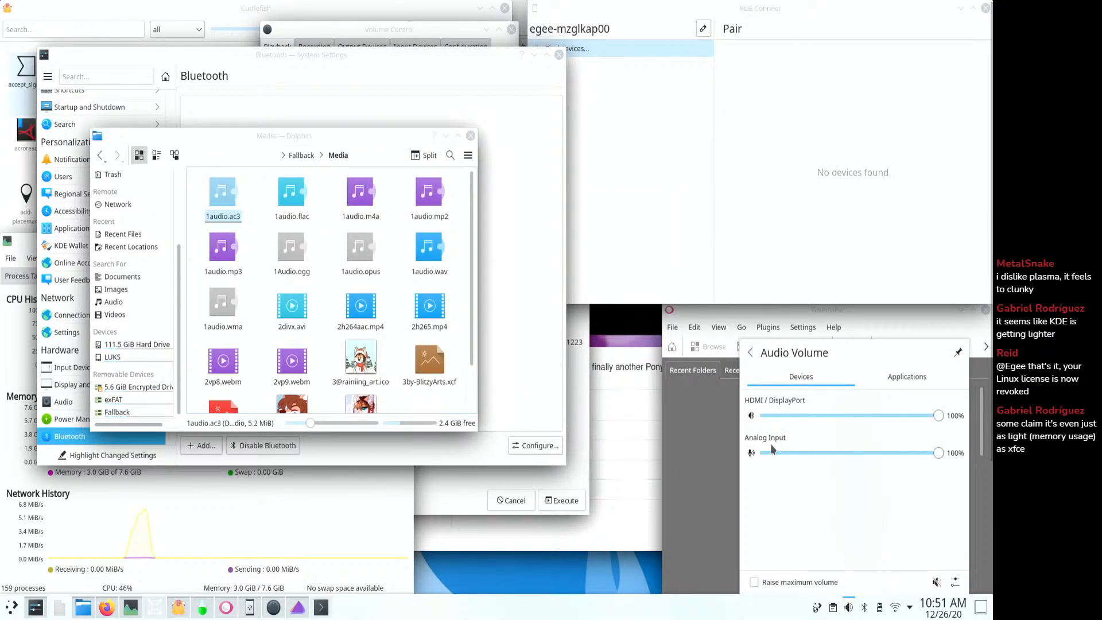
left_click(750, 416)
left_click(750, 453)
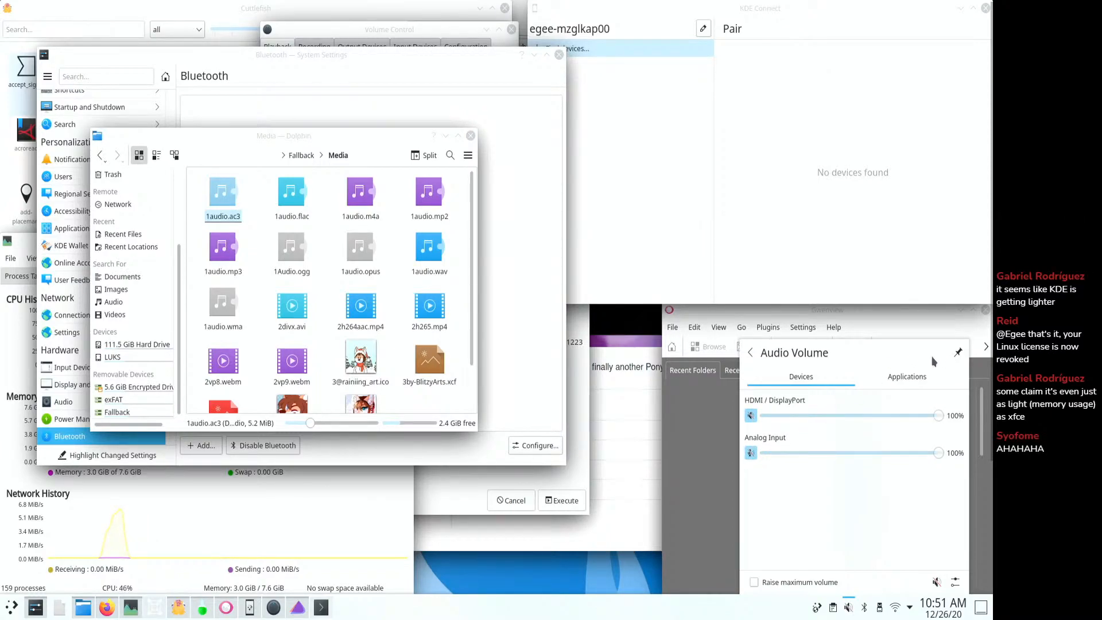
left_click(848, 610)
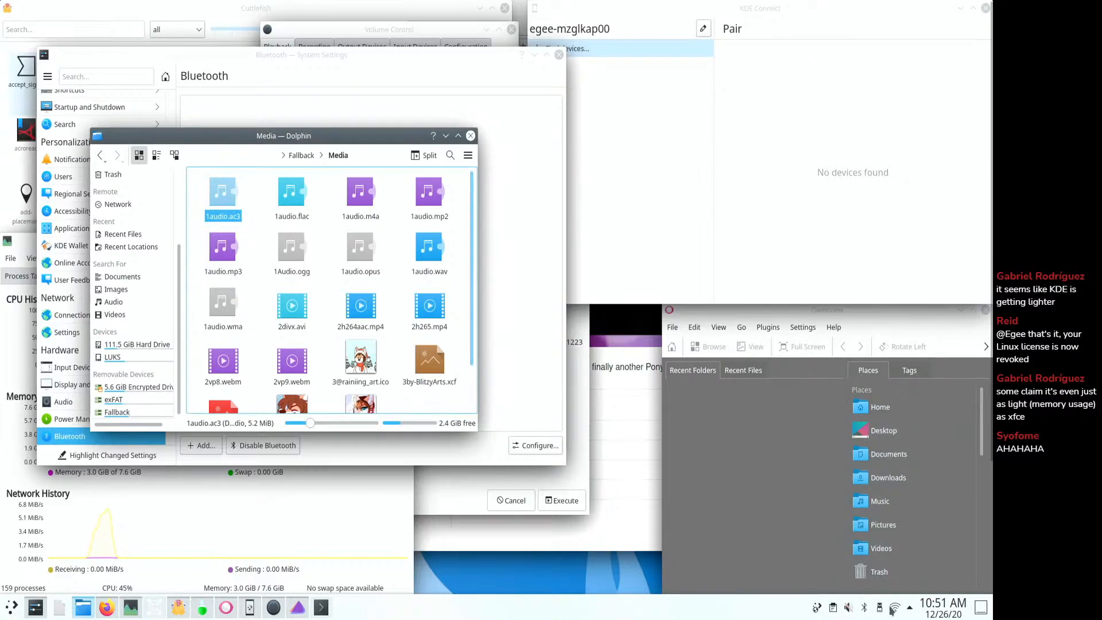
- Play 1audio.flac in VLC, minimize System Settings, and open 1audio.m4a in VLC
left_click(291, 196)
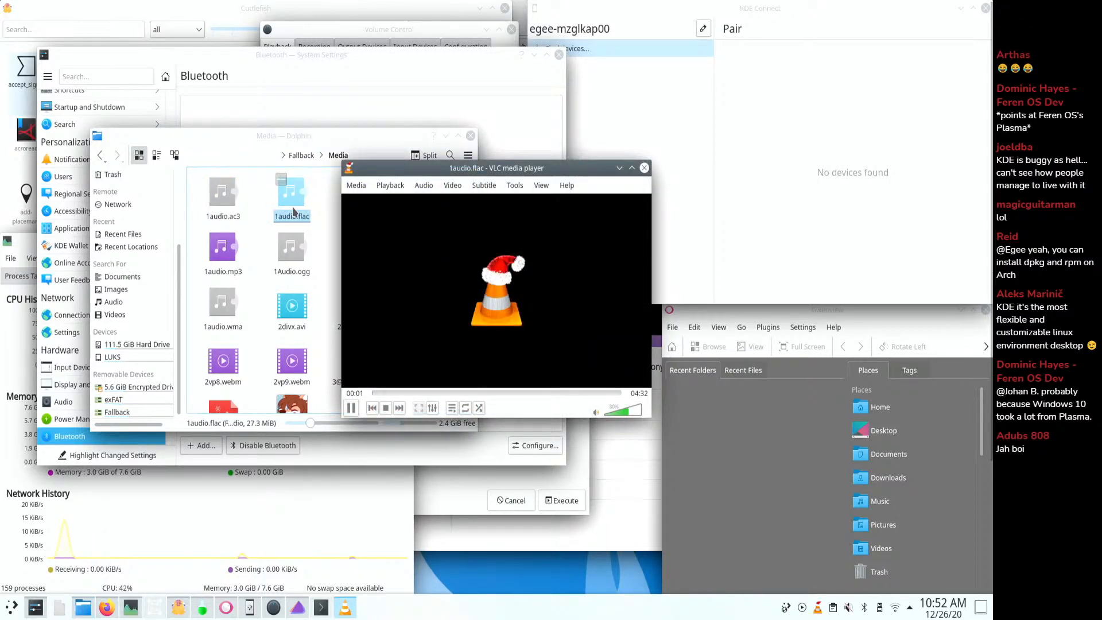
left_click(644, 168)
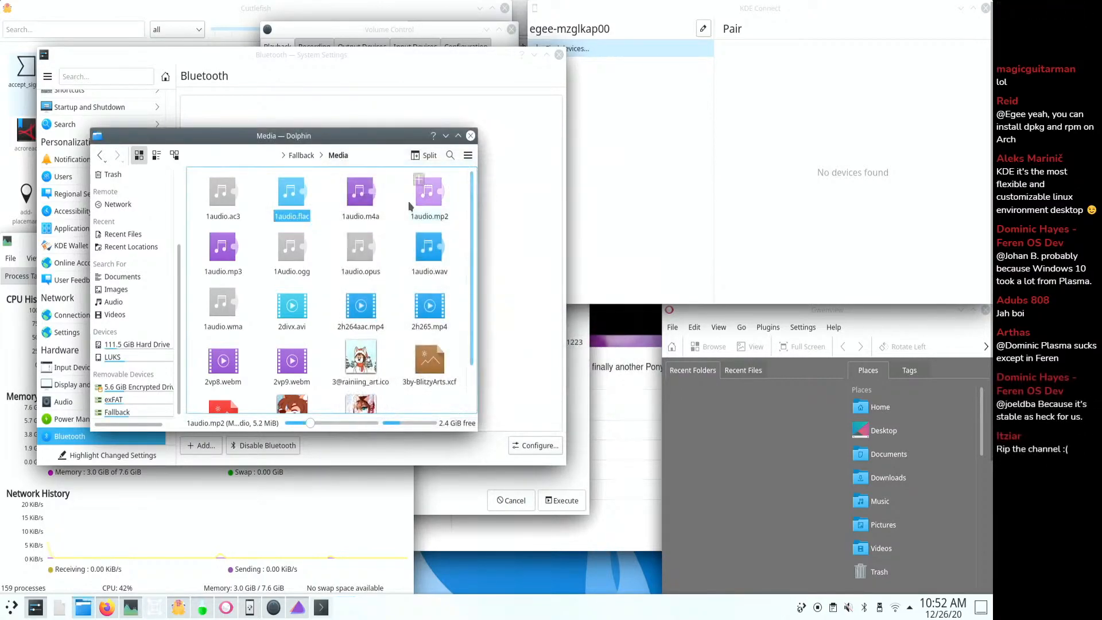
left_click(359, 198)
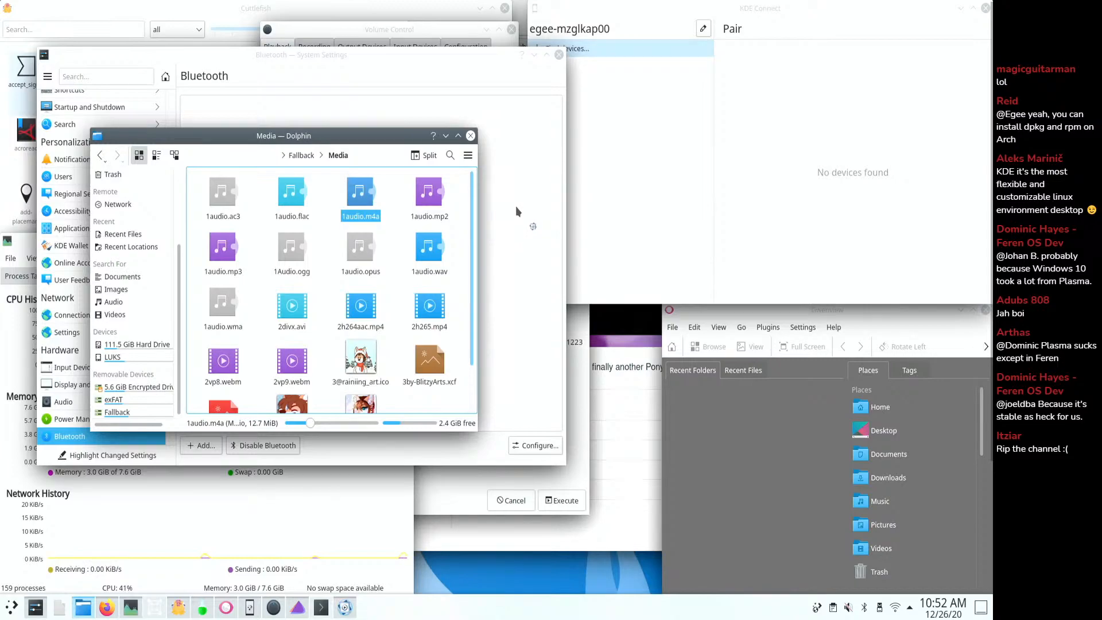
left_click(516, 205)
left_click(534, 55)
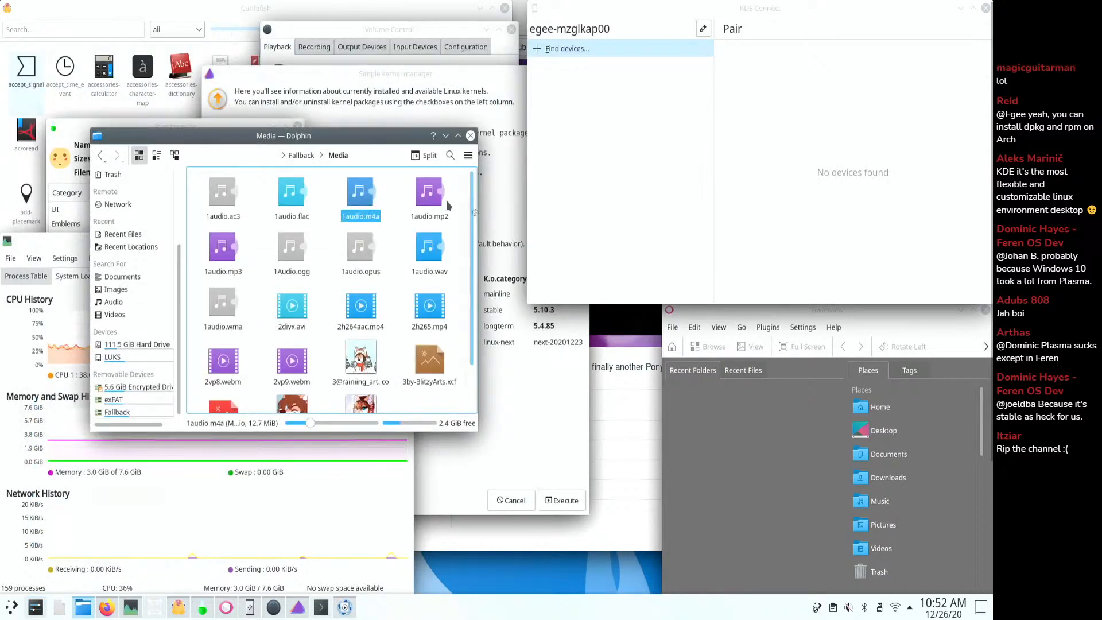
right_click(366, 202)
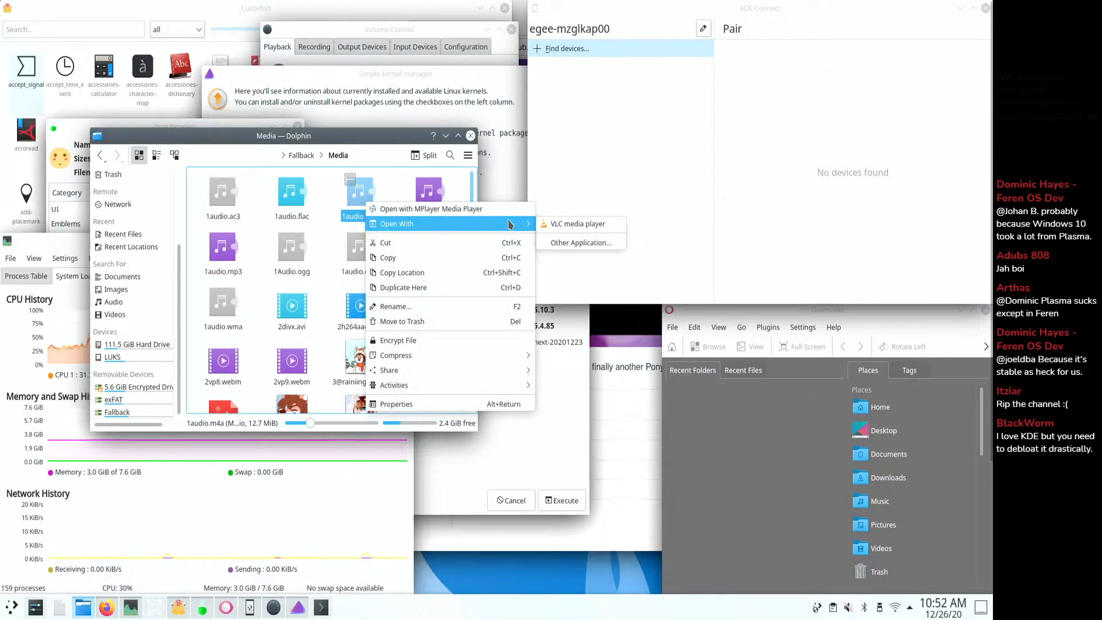
left_click(546, 224)
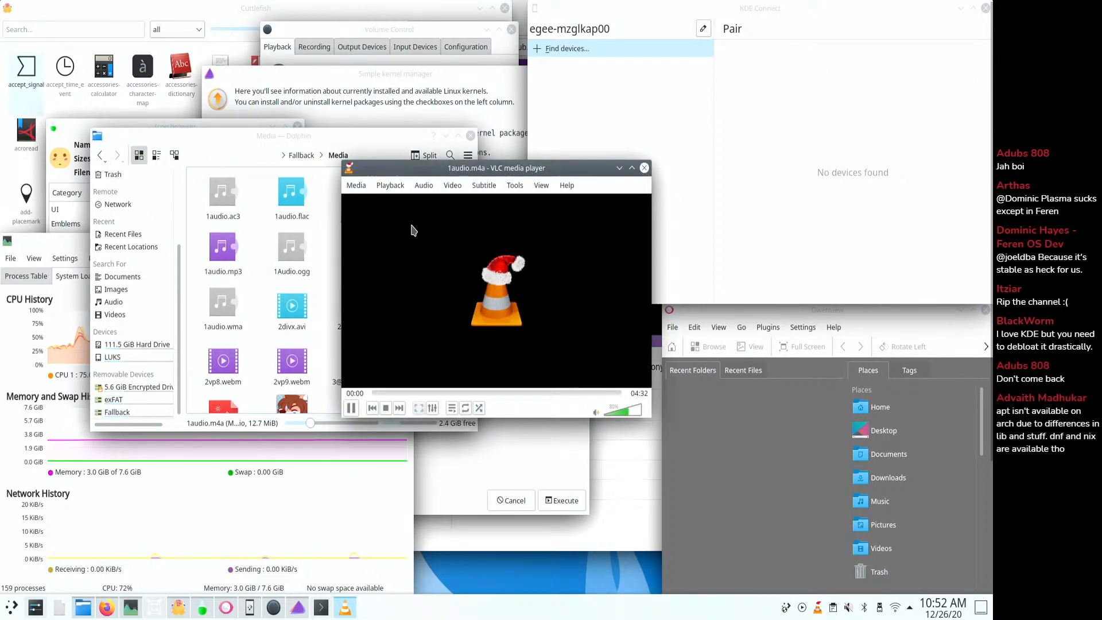
- Play 1audio.mp2, .mp3, .ogg, .opus, .wav and .wma in VLC in turn
left_click_drag(442, 171, 586, 141)
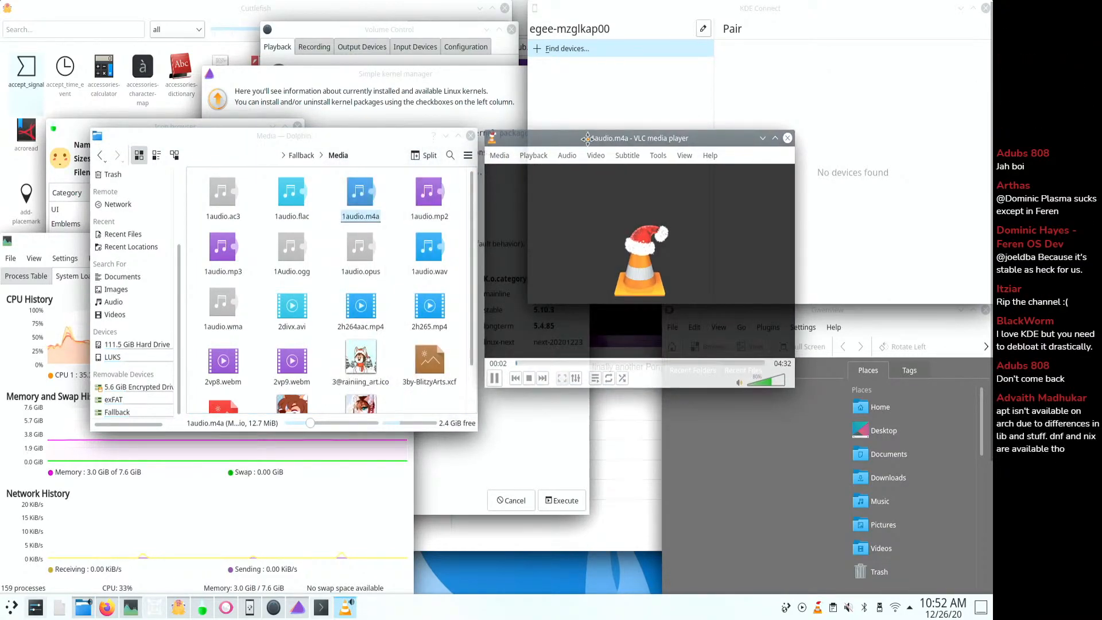
double_click(430, 201)
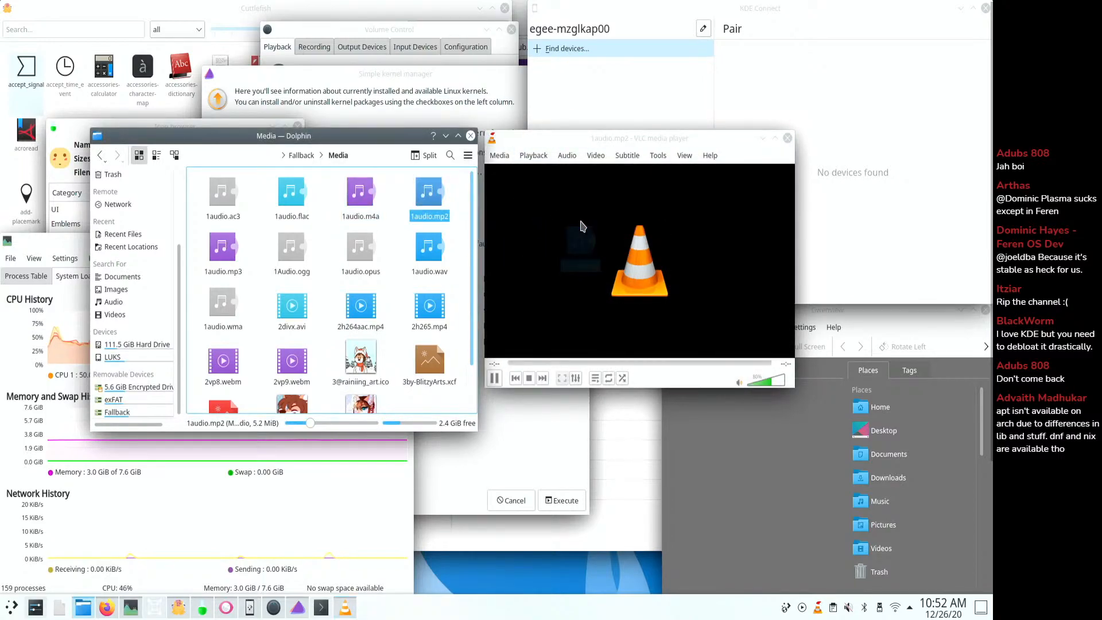
double_click(223, 247)
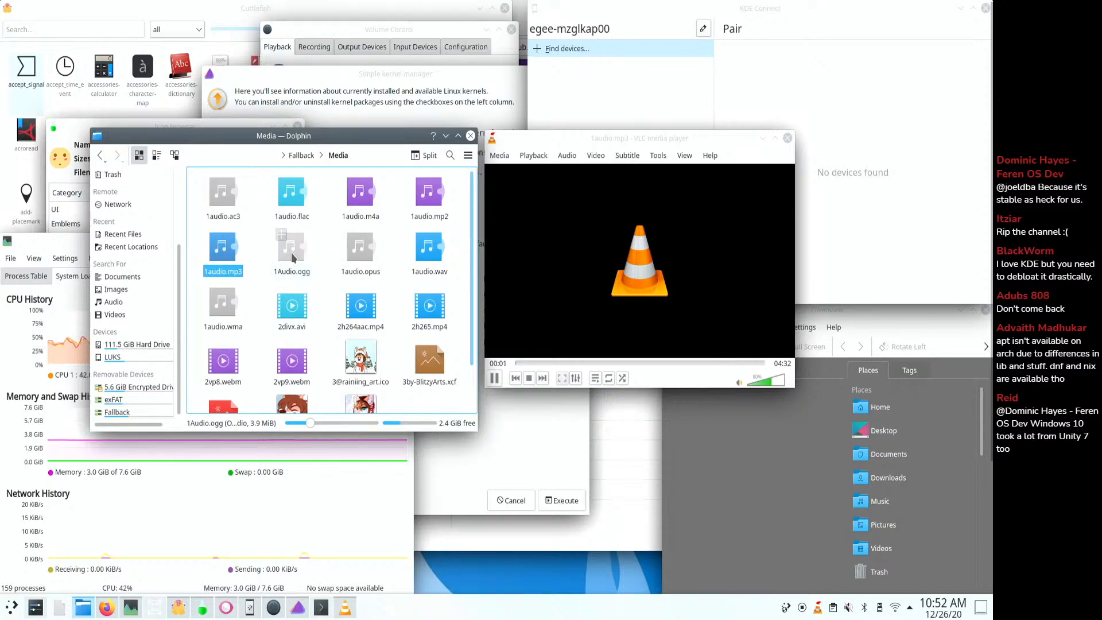
left_click_drag(295, 255, 641, 264)
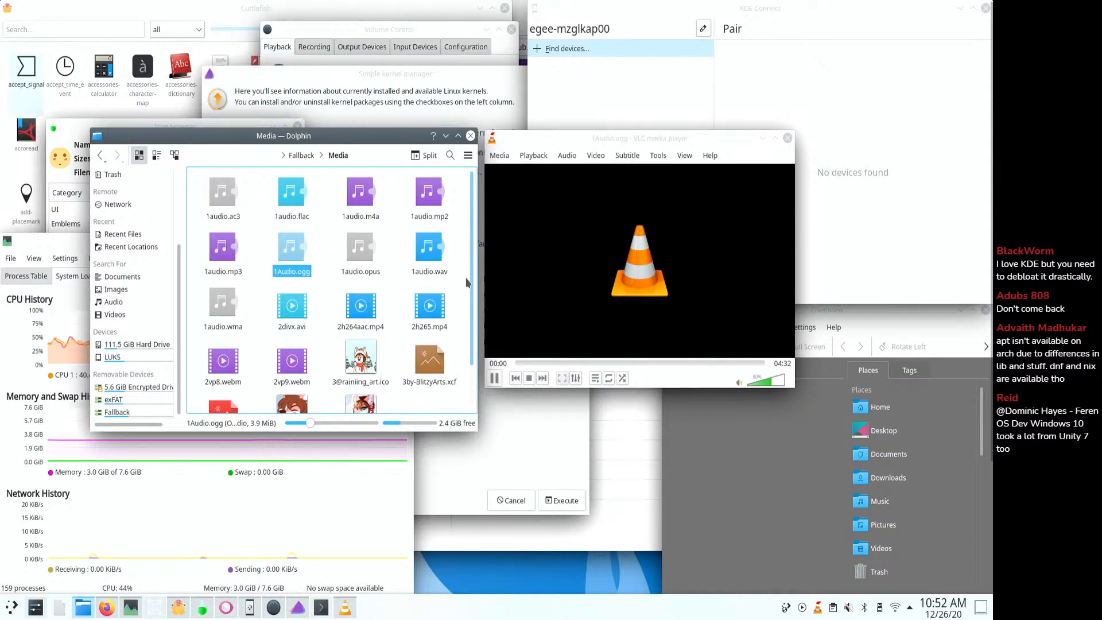
left_click_drag(362, 252, 546, 247)
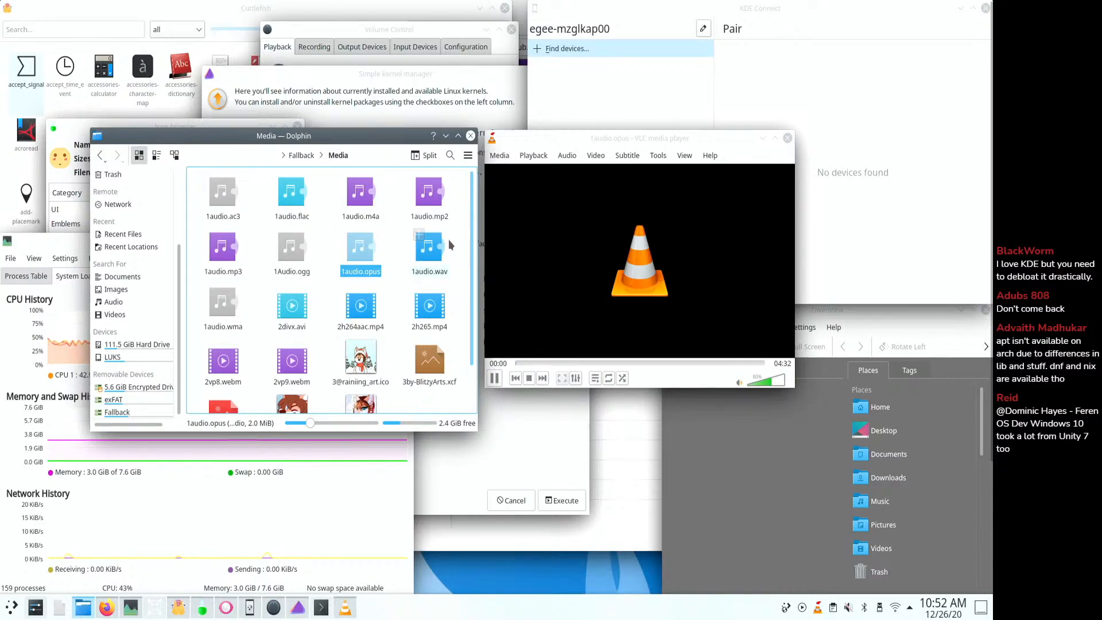
left_click_drag(433, 261, 565, 264)
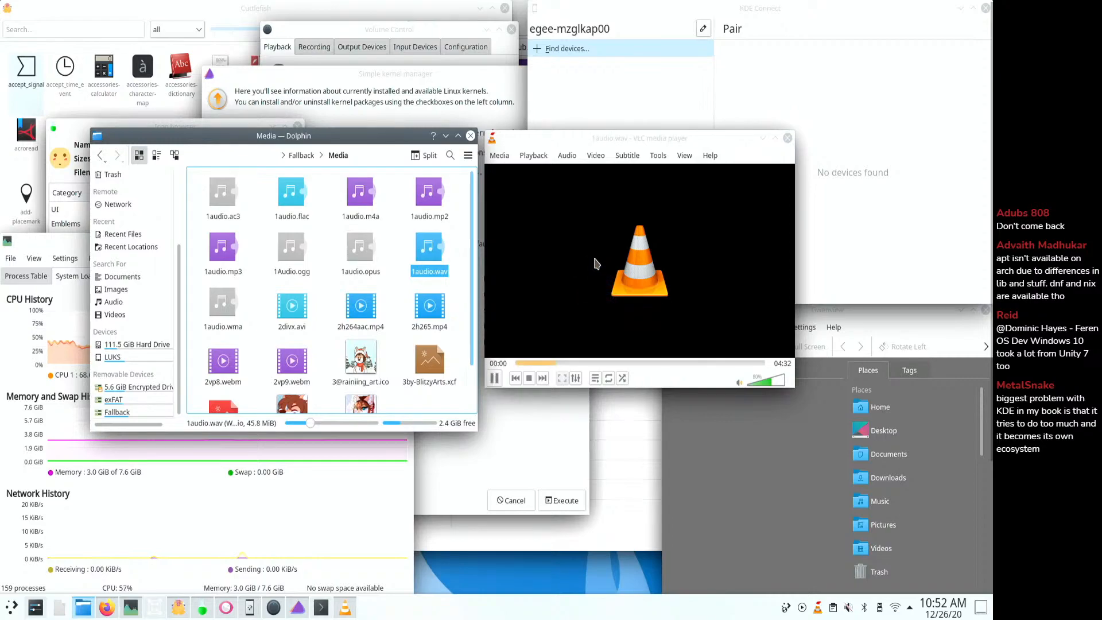
left_click_drag(229, 308, 649, 263)
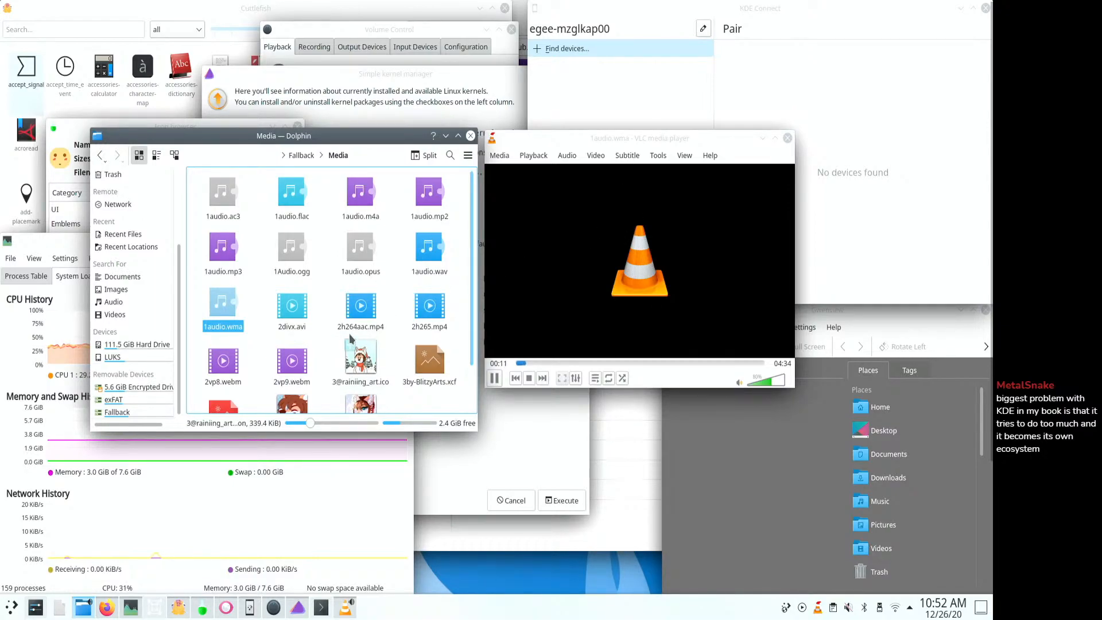
left_click(267, 316)
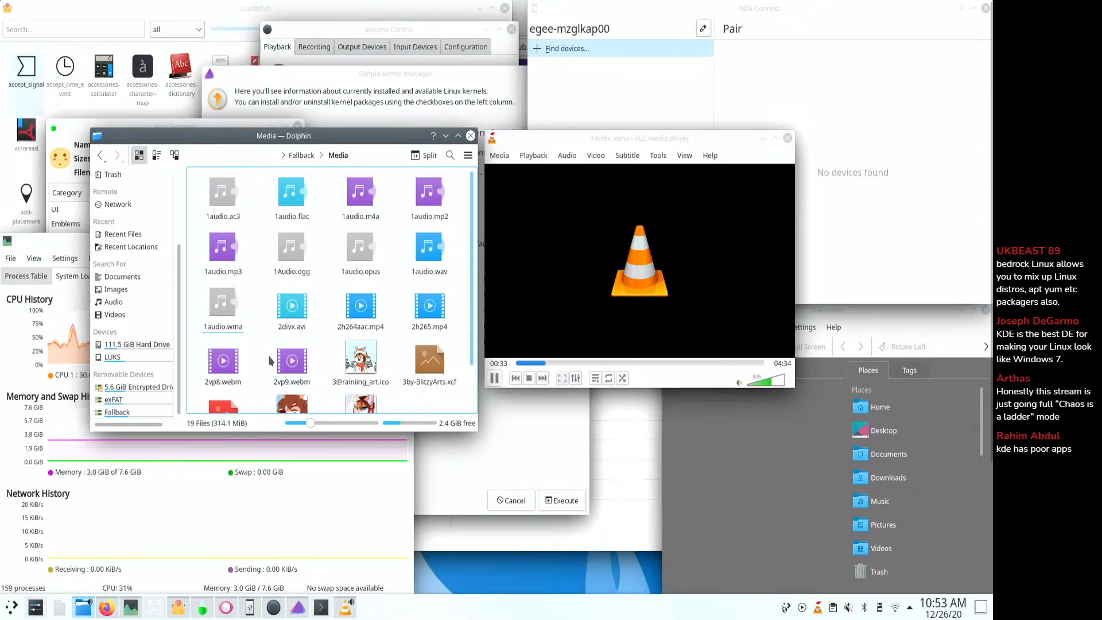
- Play 2divx.avi in VLC by dropping it on the player, then close it
left_click_drag(287, 293, 663, 240)
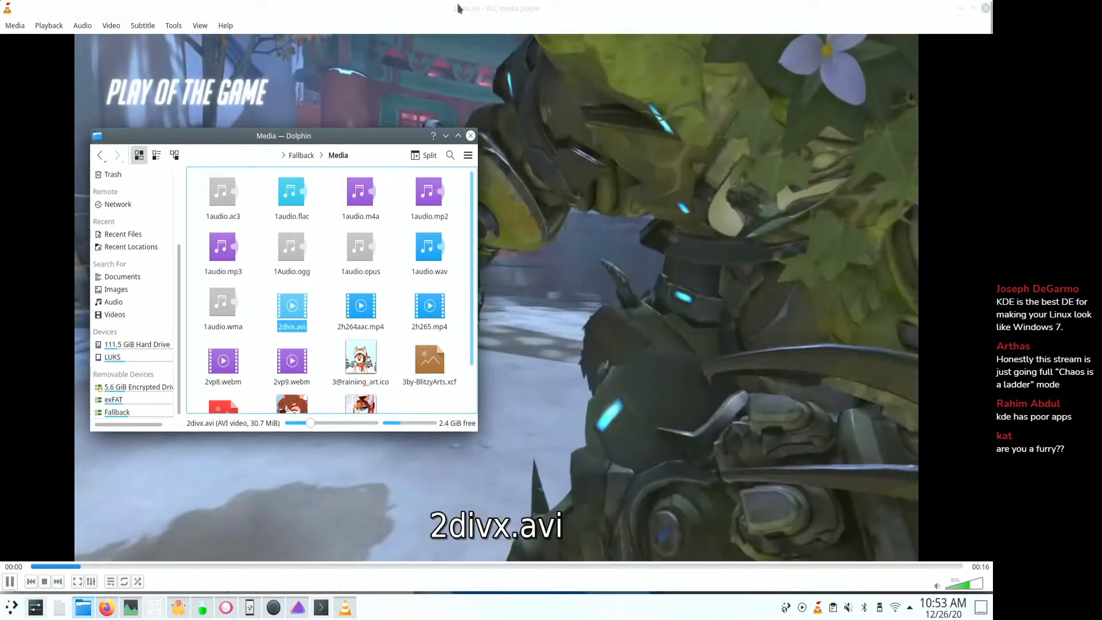
left_click(460, 11)
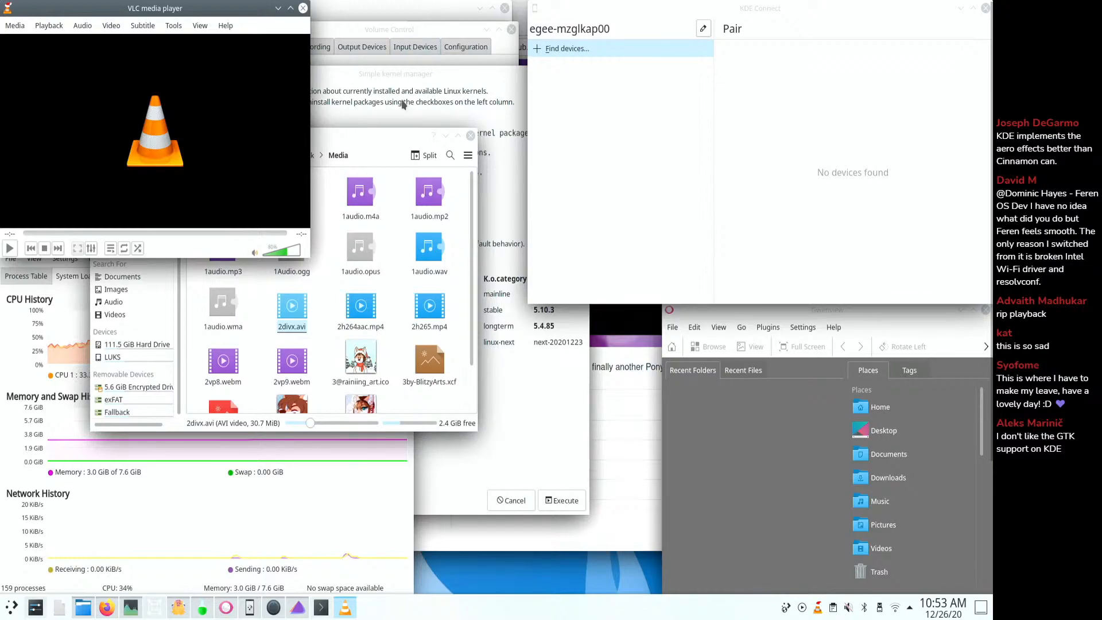
left_click(302, 8)
- Play 2h264aac.mp4 in VLC media player to its end, then close the player
right_click(357, 315)
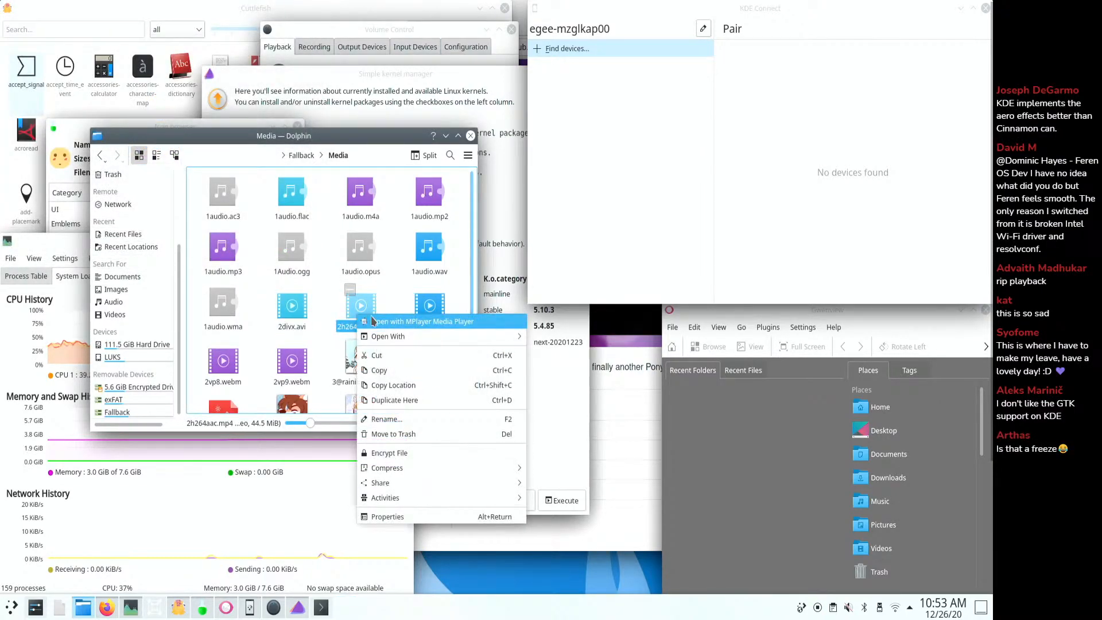
mouse_move(462, 338)
left_click(560, 337)
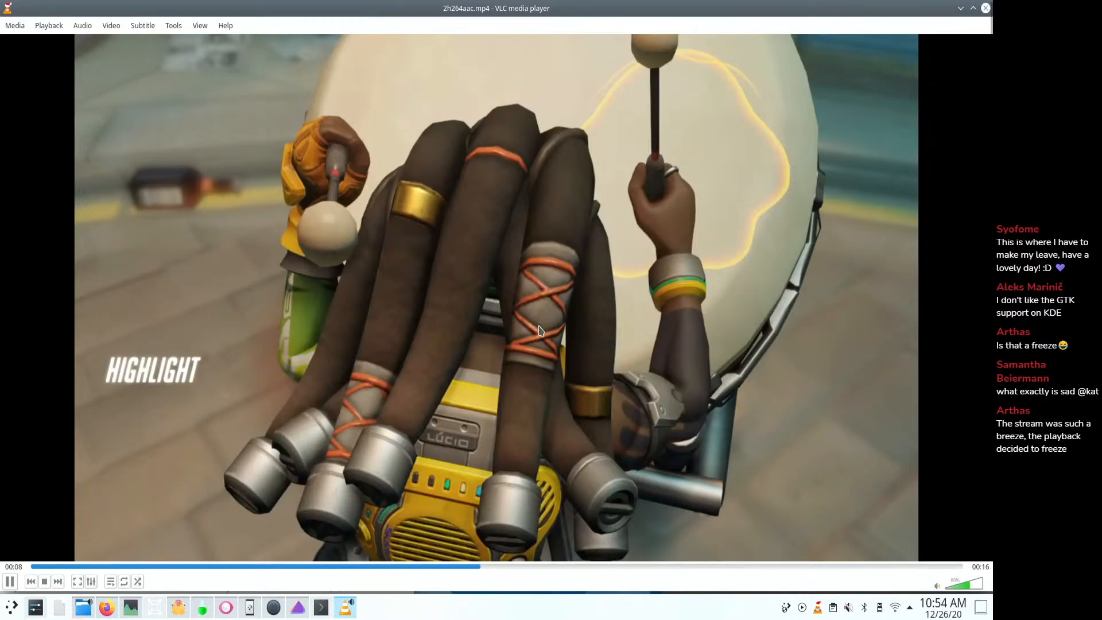
mouse_move(460, 8)
left_mouse_down()
mouse_move(441, 37)
mouse_move(460, 8)
left_mouse_up()
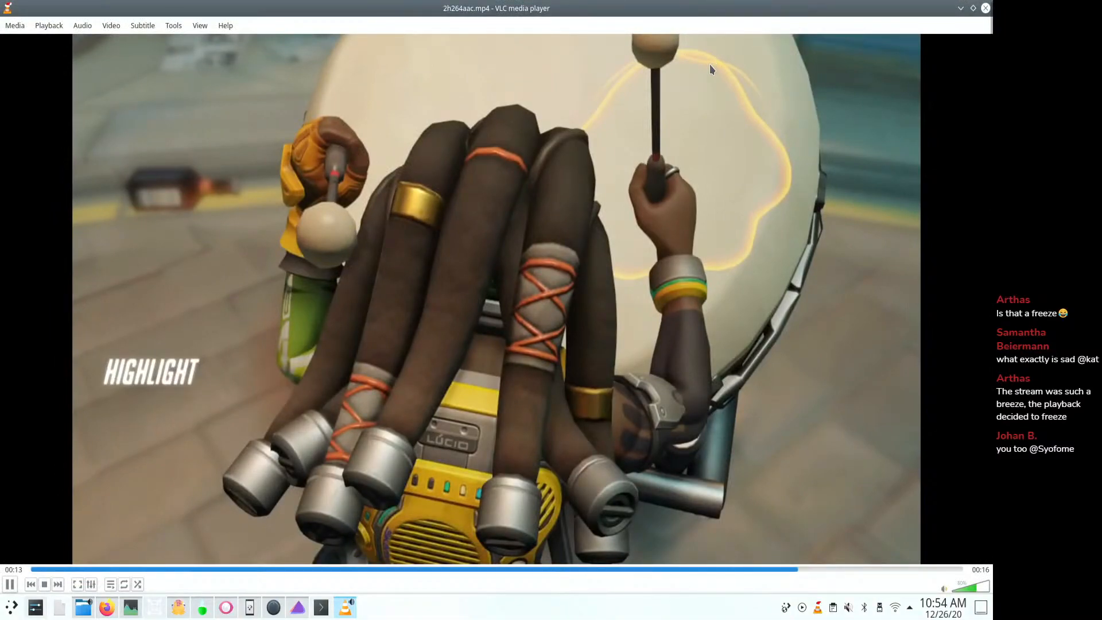
left_click(985, 8)
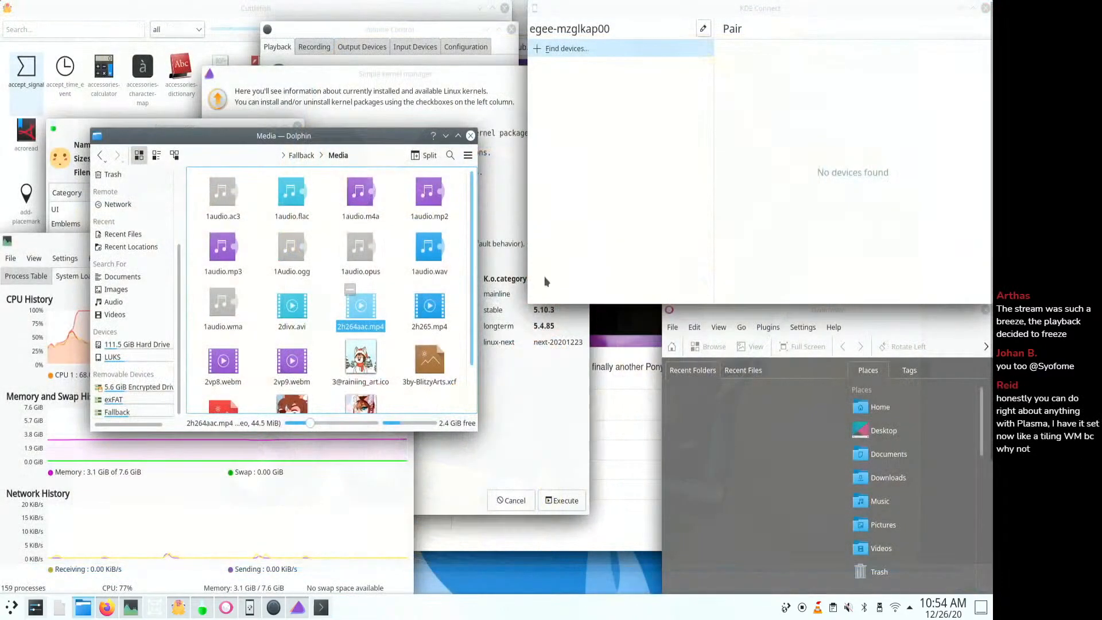
- Try twice to open 2h265.mp4 with VLC media player from its actions list
right_click(433, 313)
mouse_move(456, 335)
left_click(649, 336)
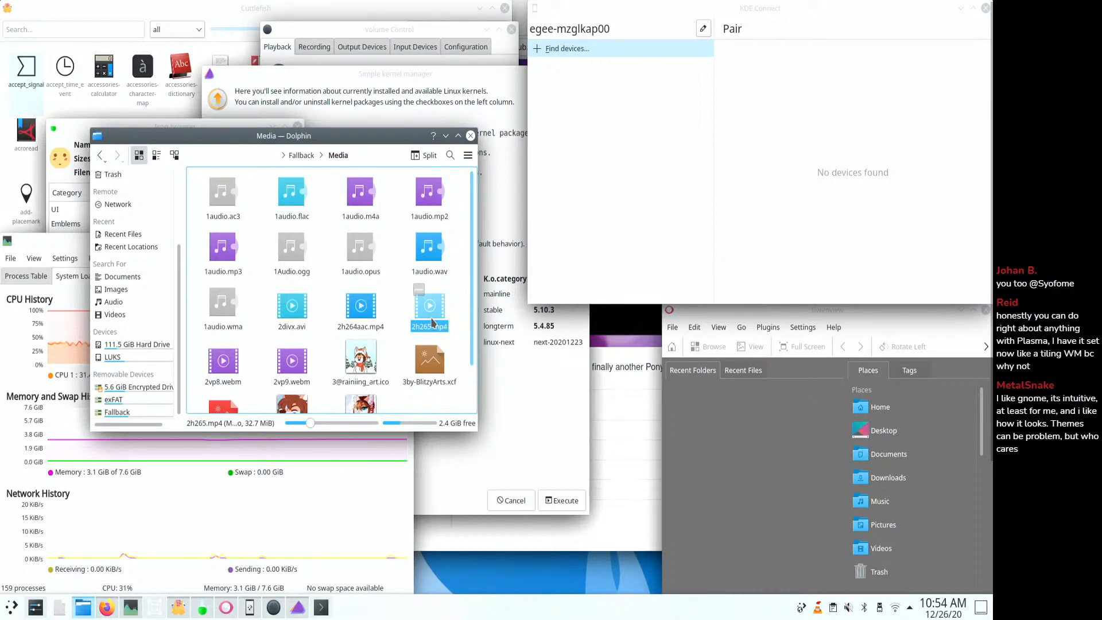
right_click(433, 315)
mouse_move(596, 344)
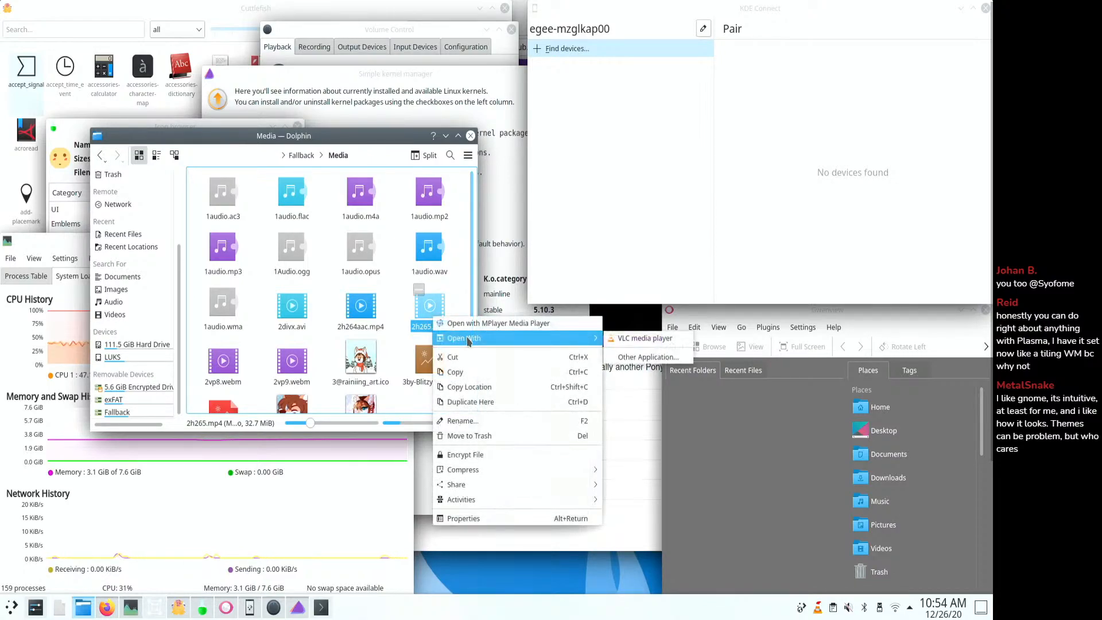
left_click(645, 338)
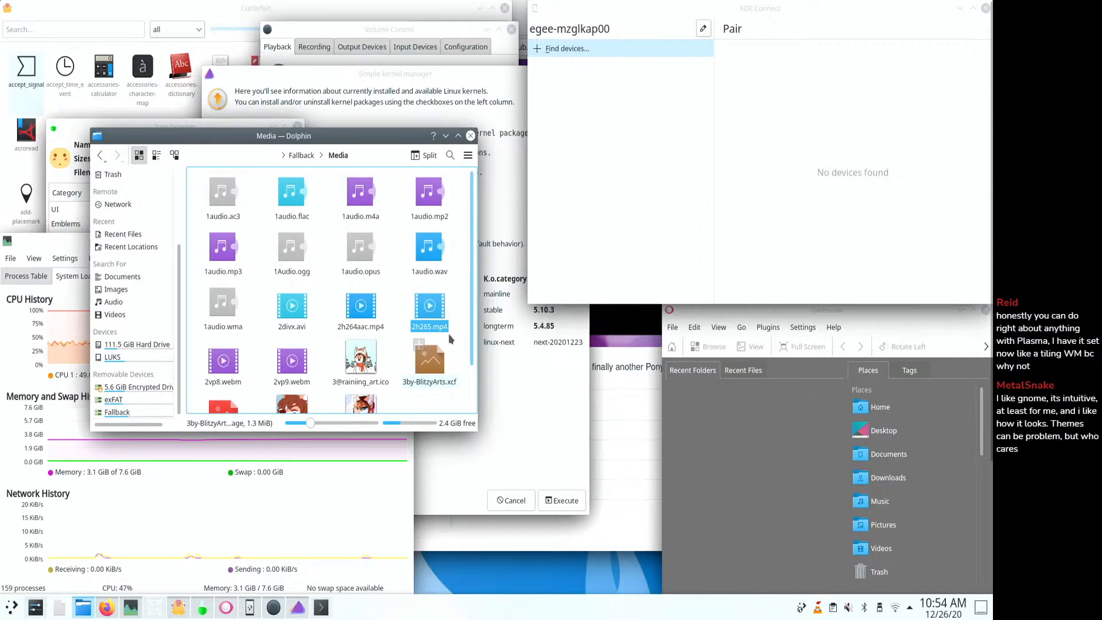
- Search 'vlc' in the application launcher, dismiss it, and bring the Firefox PonyOS page forward
type("valc")
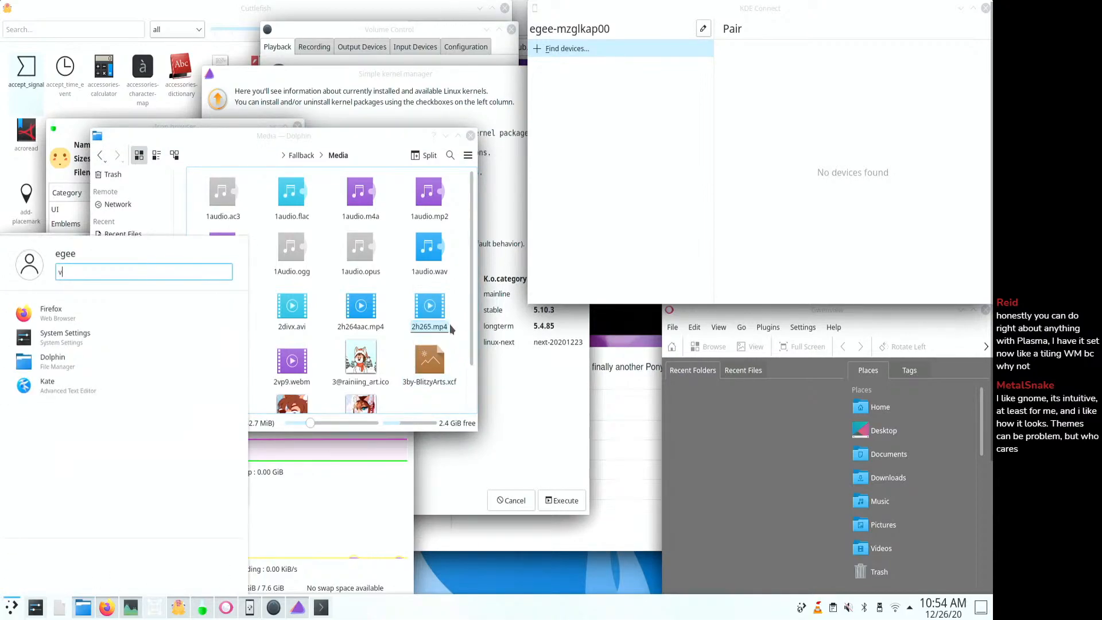
key("BackSpace")
key("BackSpace")
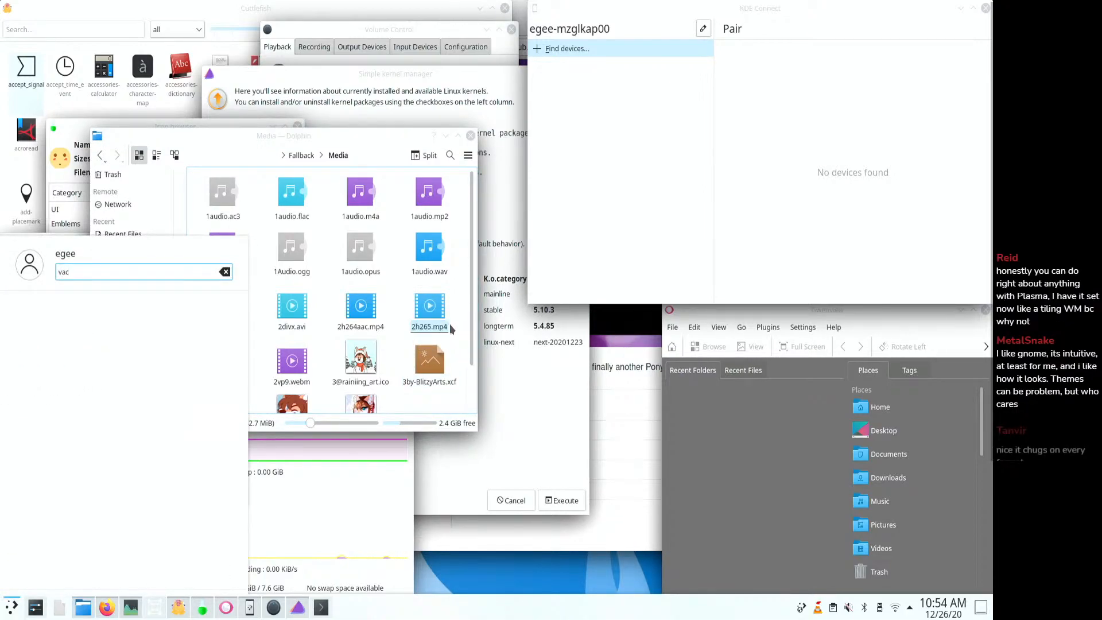
type("lc")
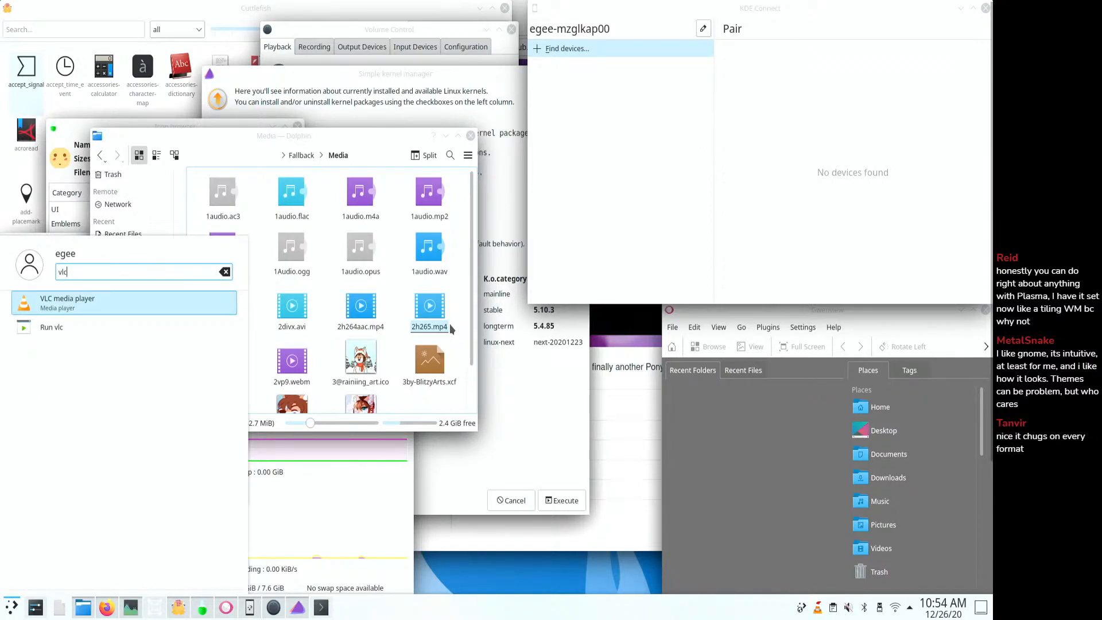
left_click(449, 324)
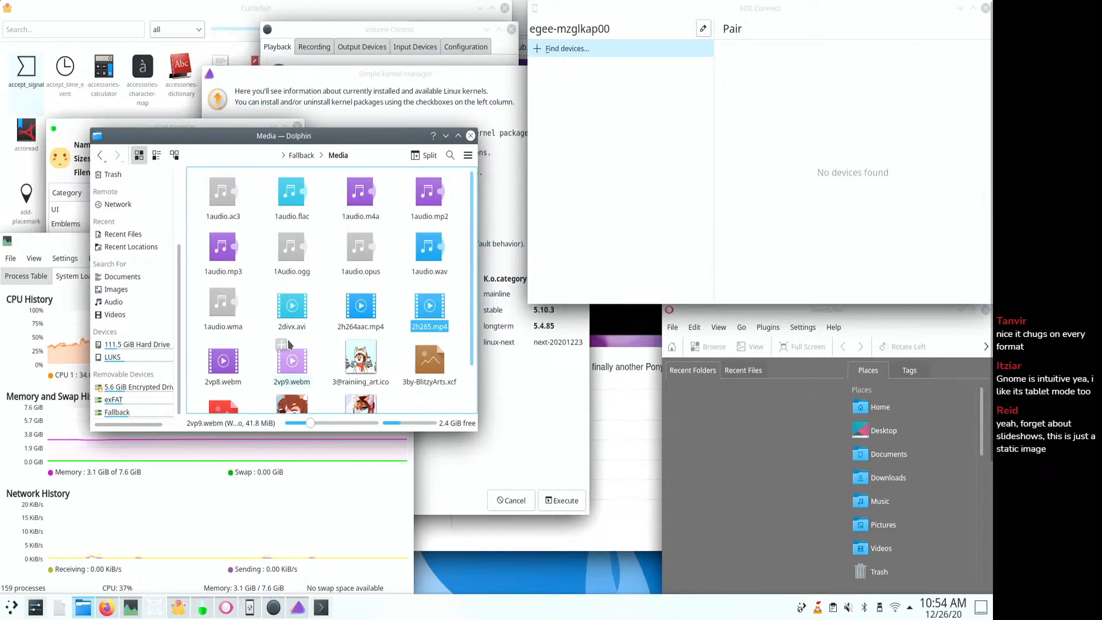
left_click(619, 332)
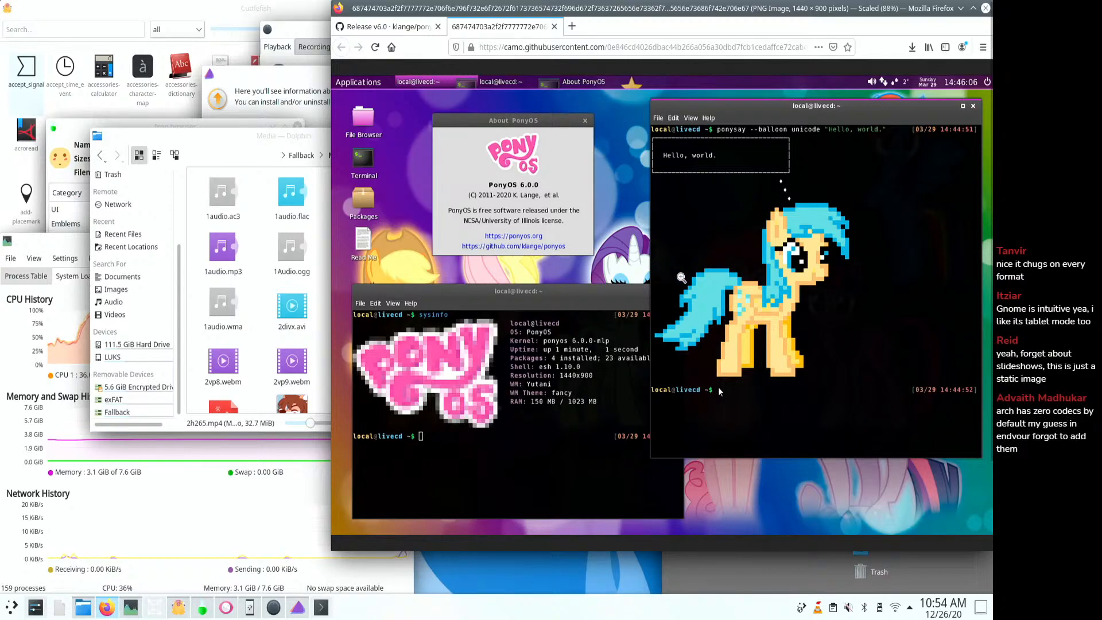
- Launch Konsole from the launcher and start VLC media player with the vlc command
key("super")
type("konsole")
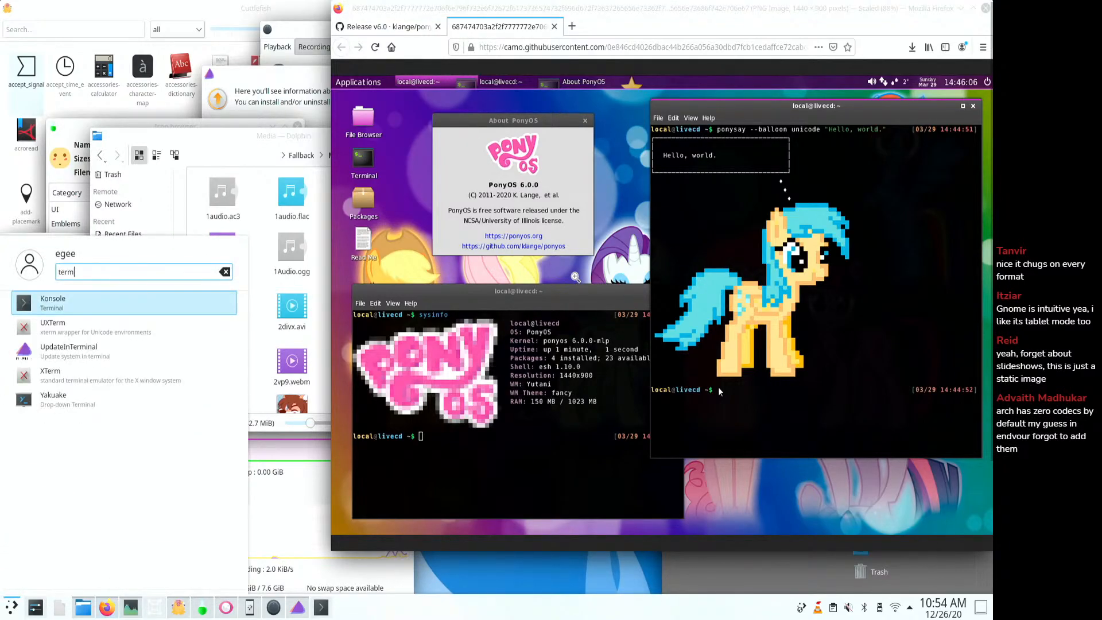
key("Return")
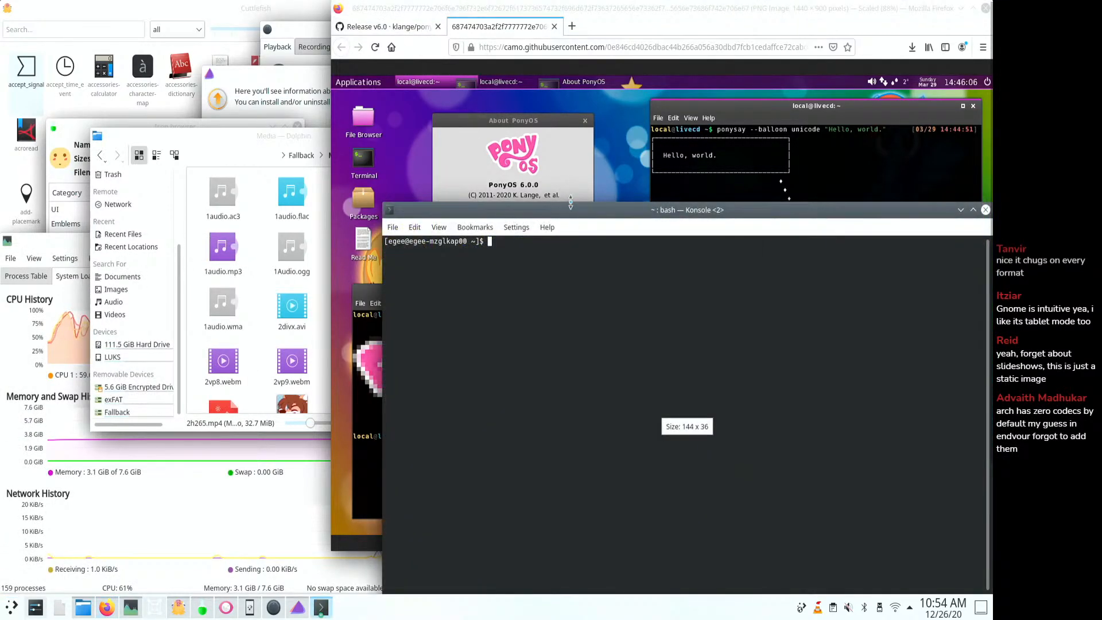
left_click_drag(572, 217, 531, 140)
type("vlc")
key("Return")
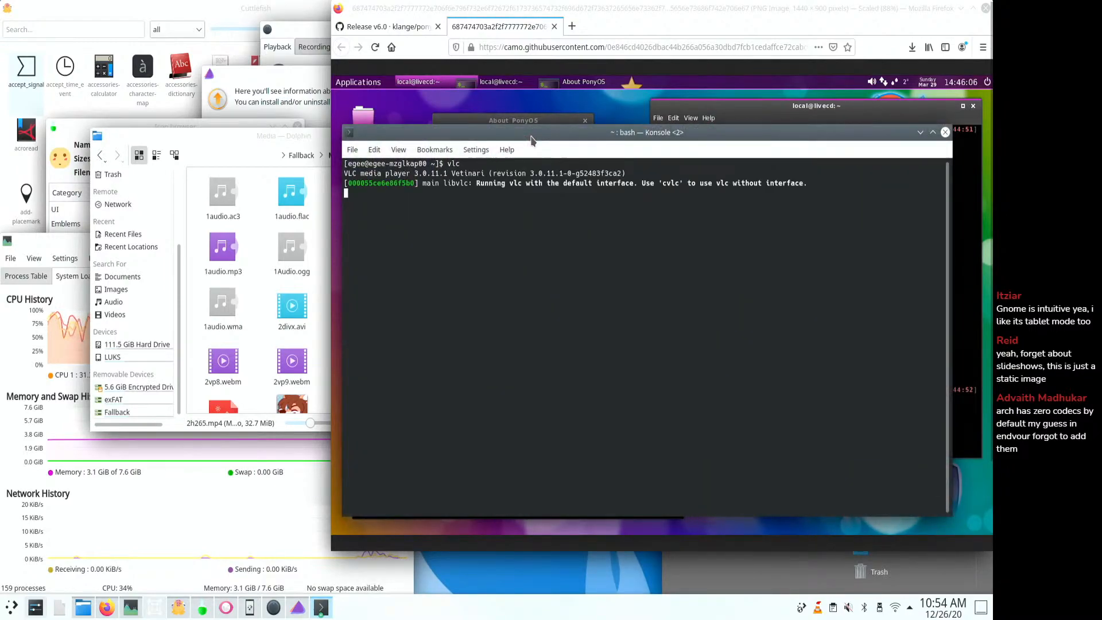
- Drop 2h265.mp4 from the Media folder onto the VLC window to play it
left_click_drag(174, 7, 486, 153)
left_click(293, 145)
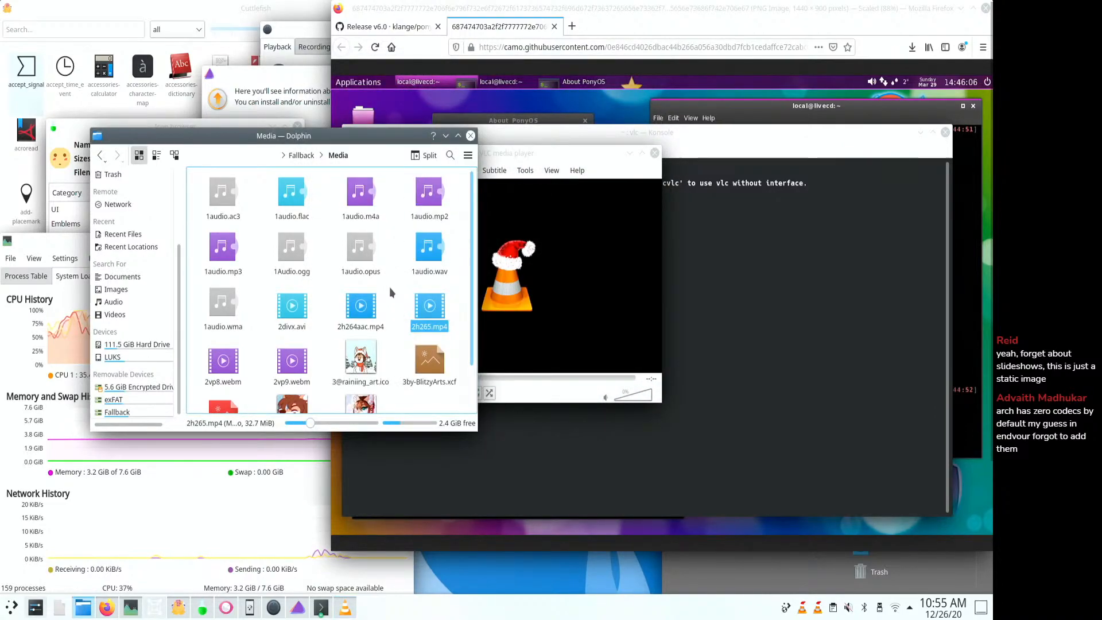
left_click_drag(429, 307, 534, 271)
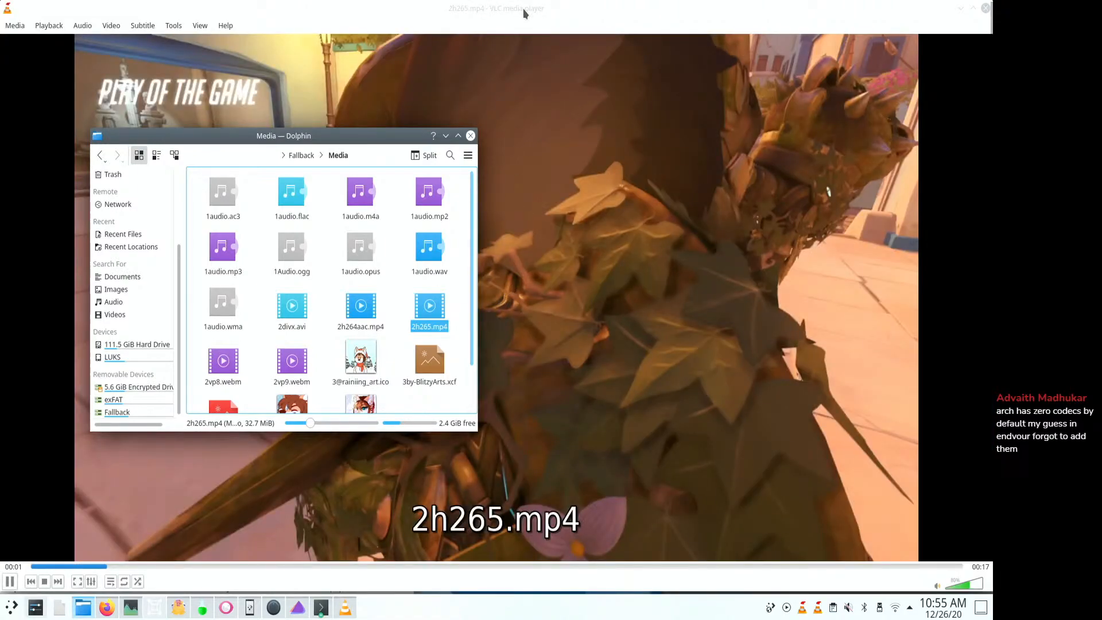
- Drop 2vp8.webm onto VLC to play it, switching between the player and the Konsole log
left_click(524, 12)
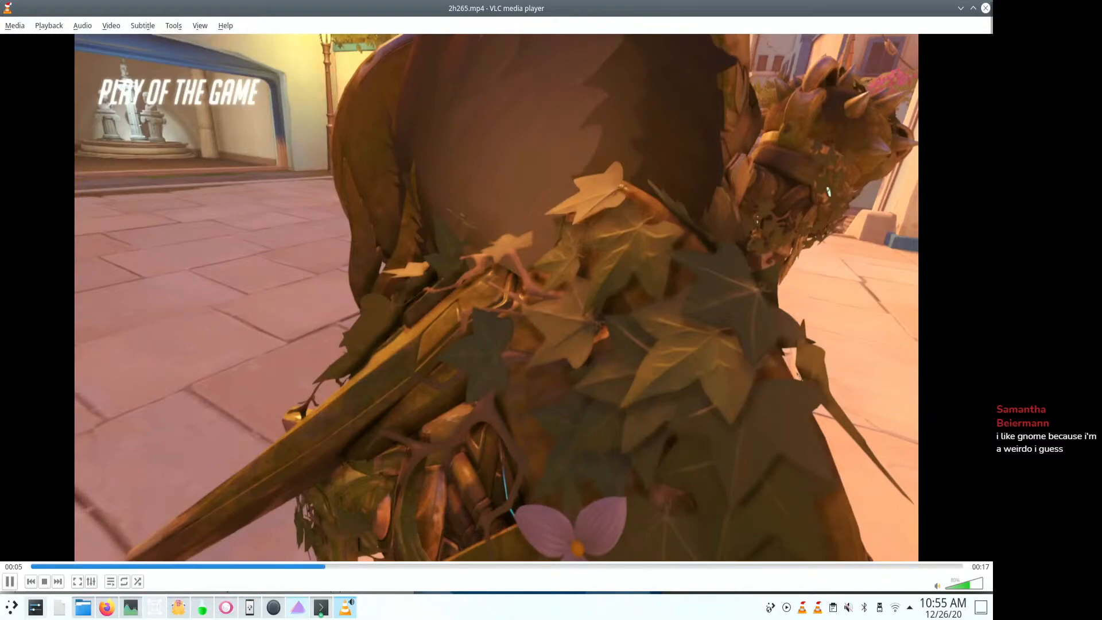
key("alt+Tab")
key("alt+Tab")
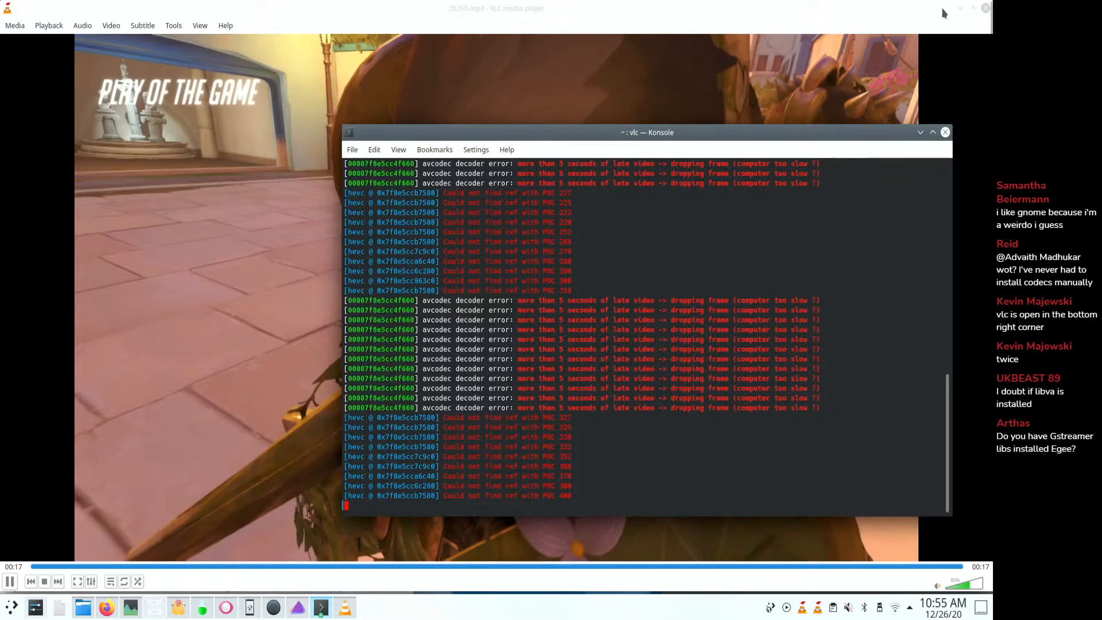
left_click(901, 7)
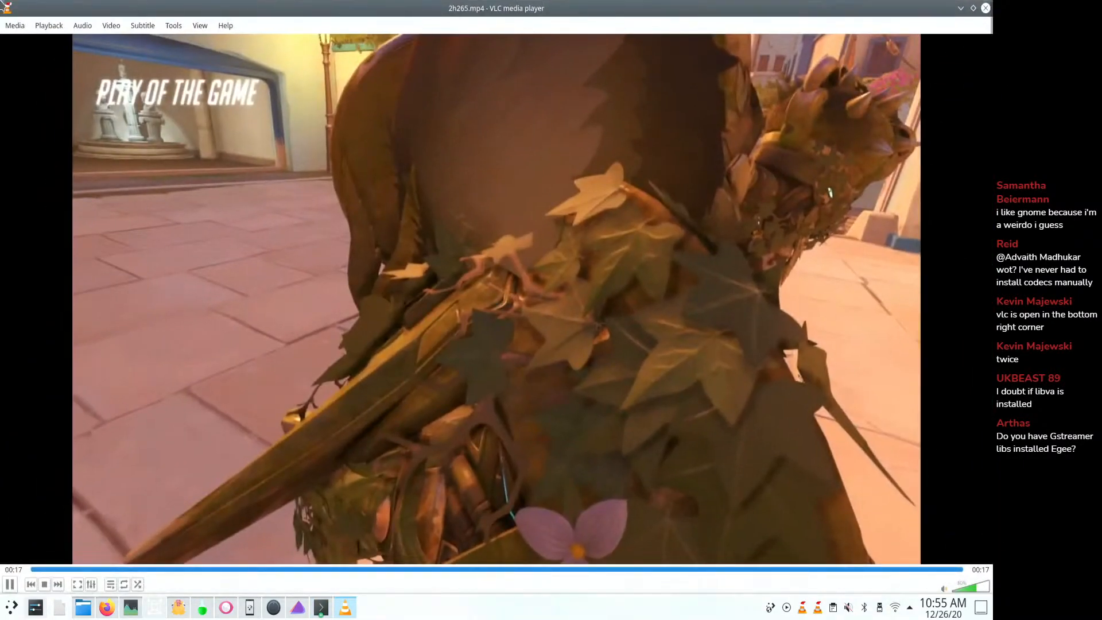
mouse_move(1, 2)
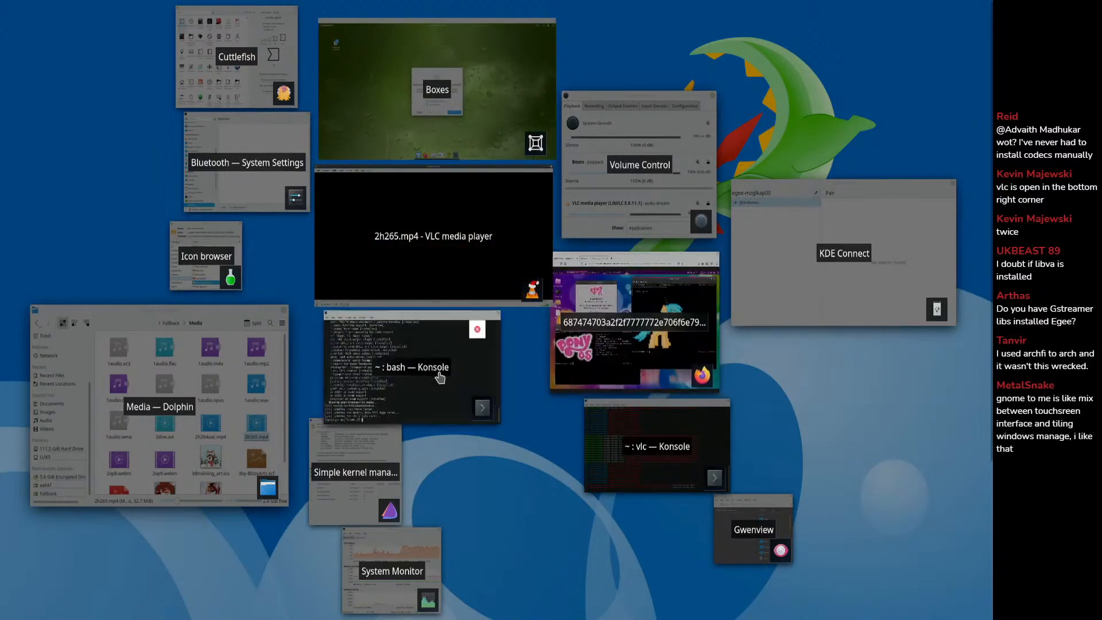
left_click(230, 399)
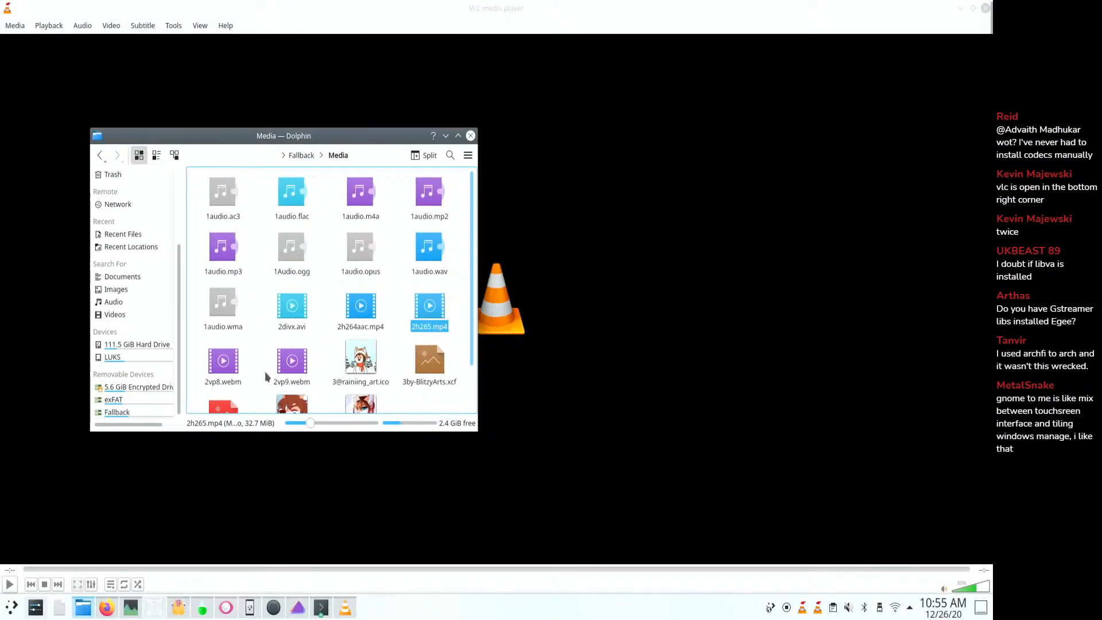
left_click_drag(223, 362, 760, 241)
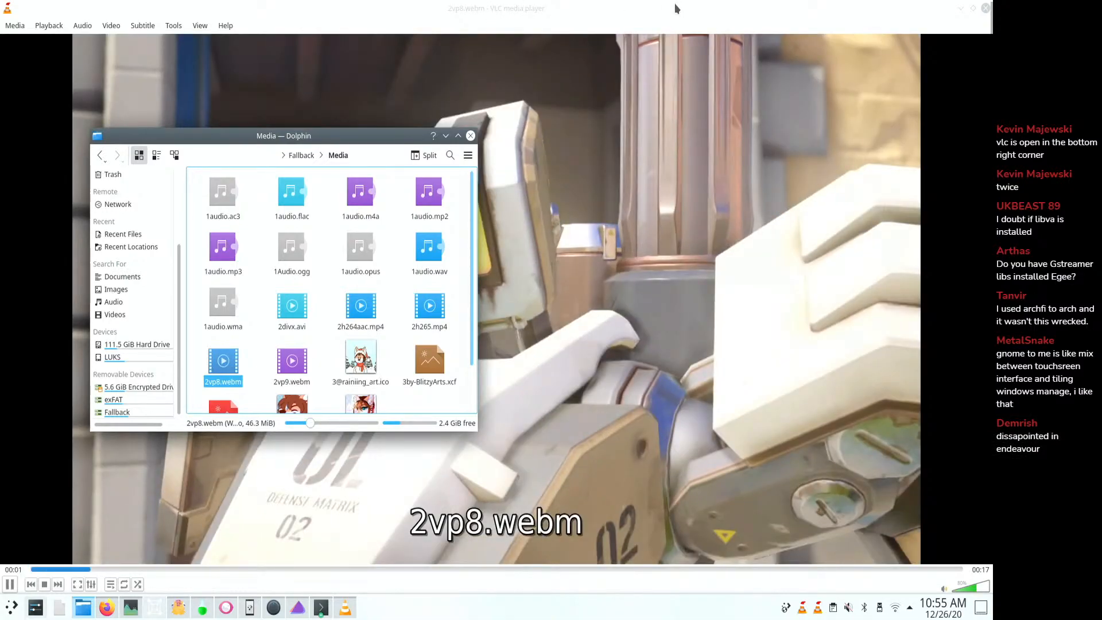
left_click(666, 21)
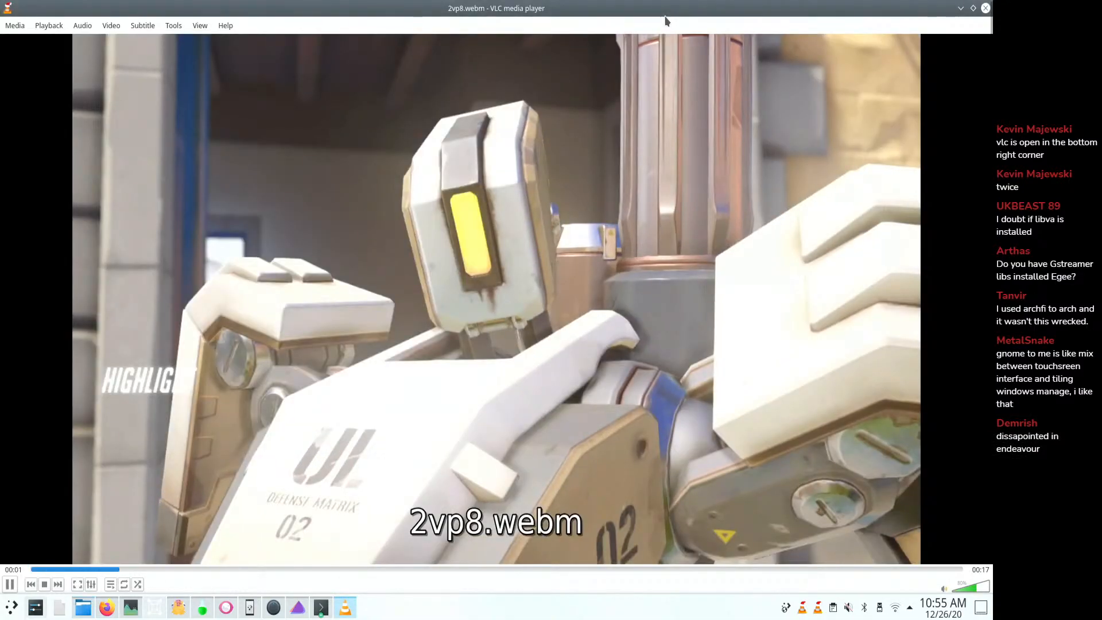
left_click(322, 607)
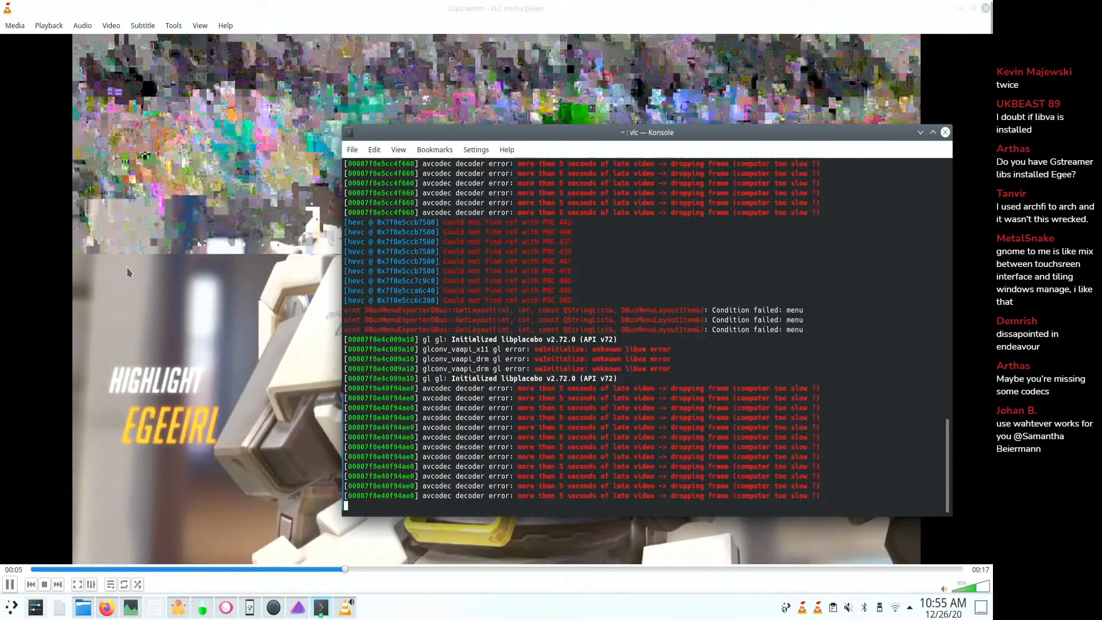
left_click(507, 36)
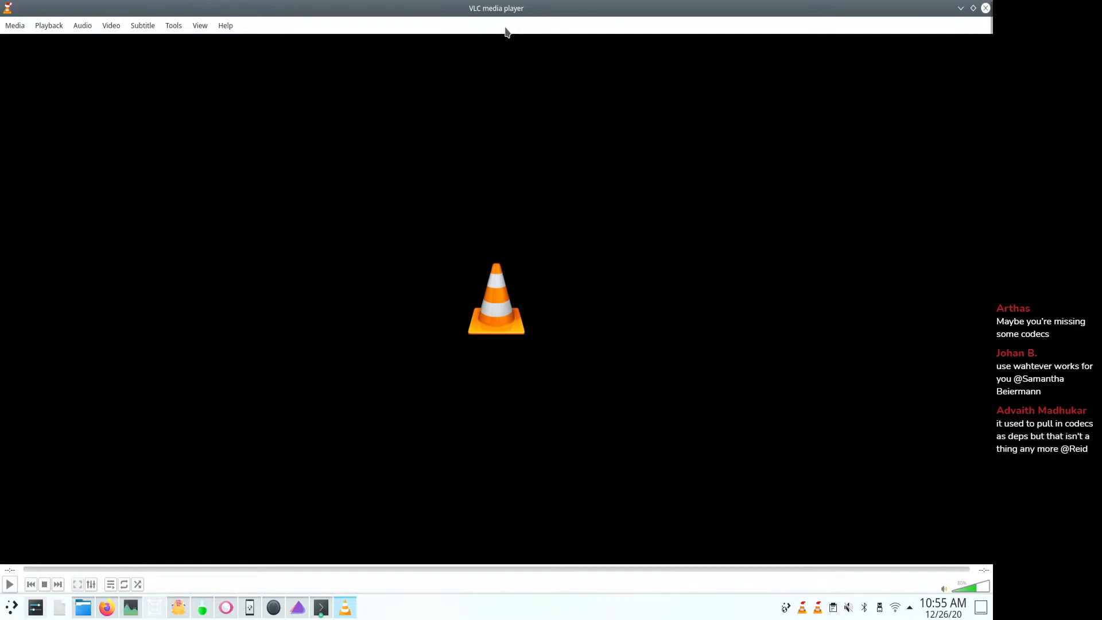
- Quit one of the two running VLC instances from its tray icon menu
right_click(803, 608)
right_click(818, 608)
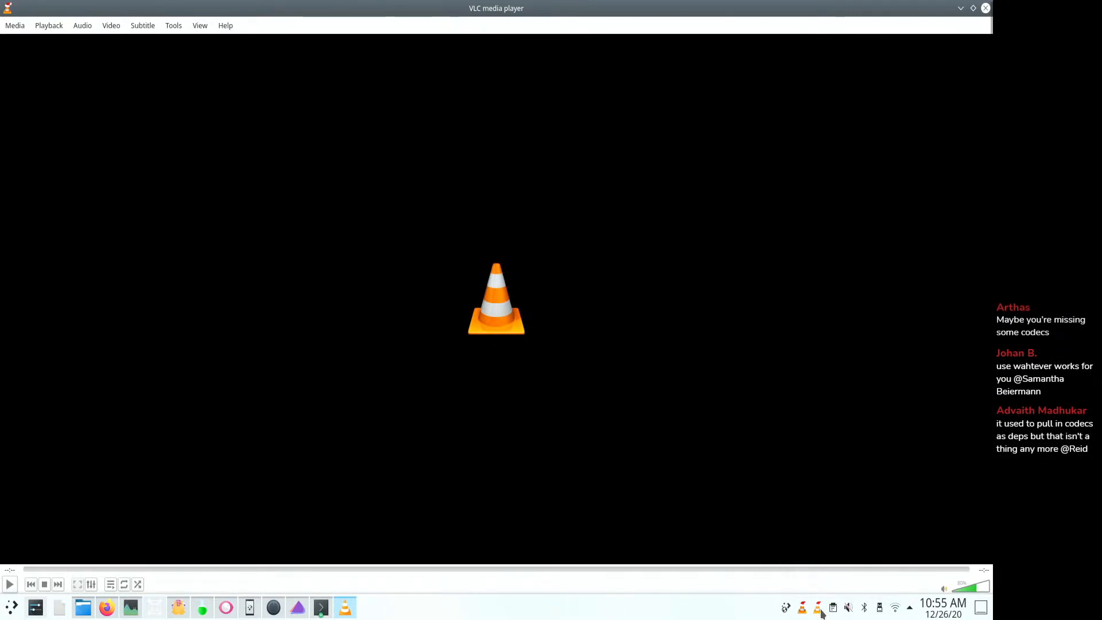
right_click(819, 608)
left_click(830, 589)
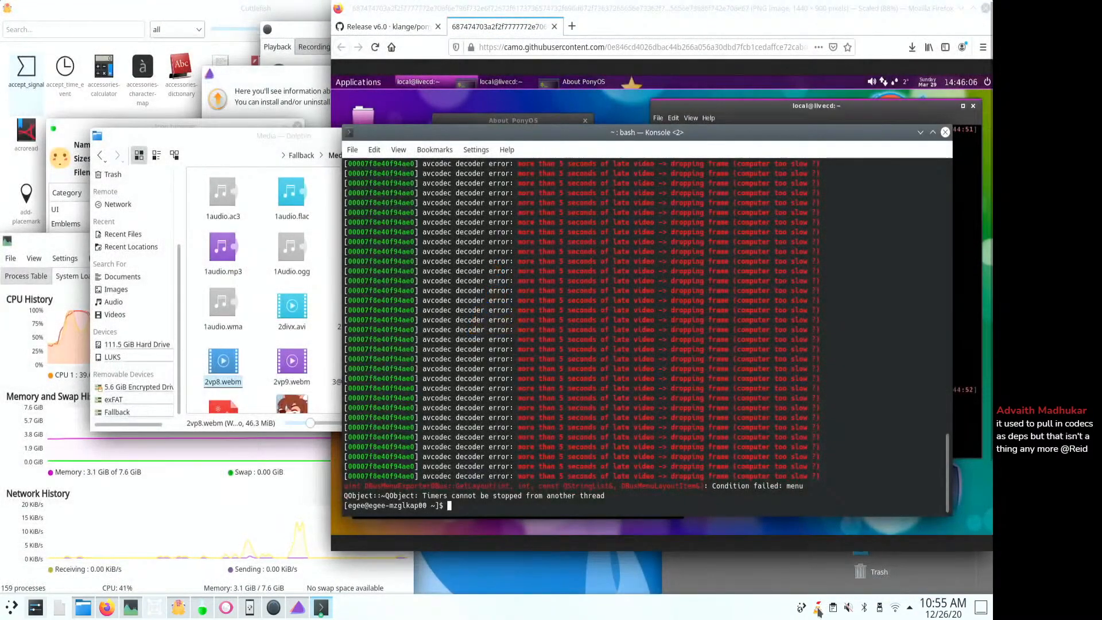
left_click(826, 589)
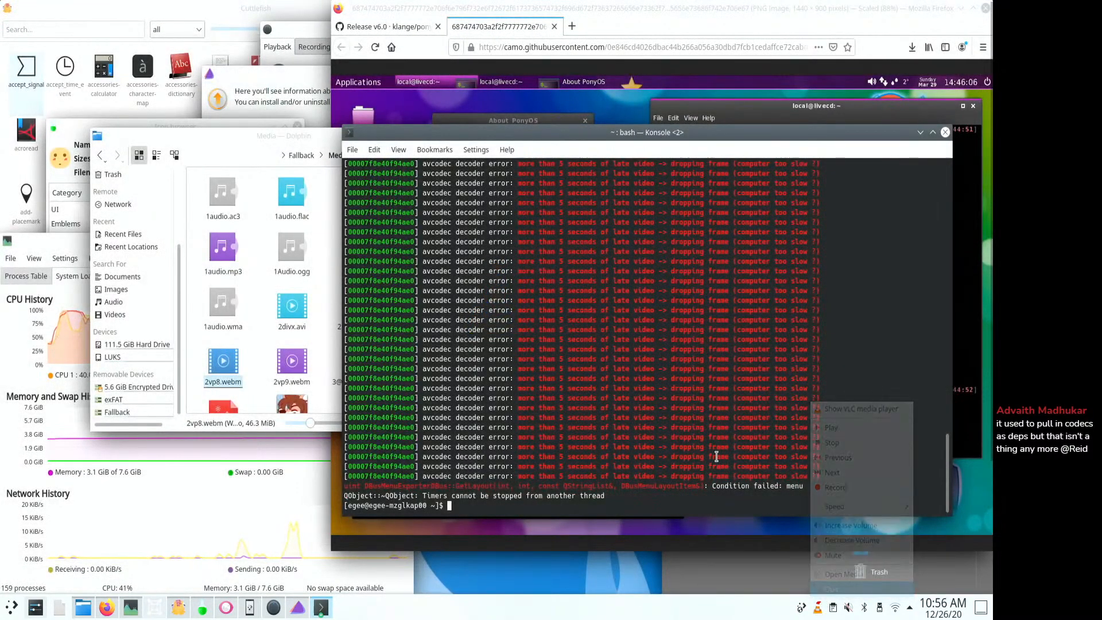
right_click(816, 610)
left_click(836, 590)
- Show the remaining VLC window, restore it from maximized, try quitting via Media, then raise Konsole
right_click(817, 608)
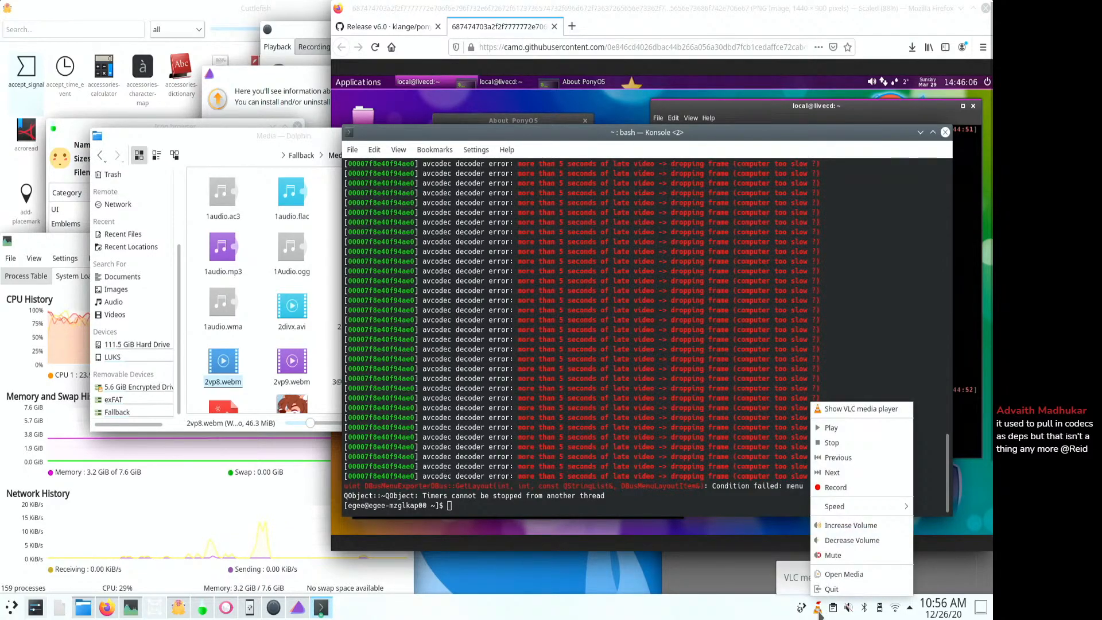
left_click(835, 411)
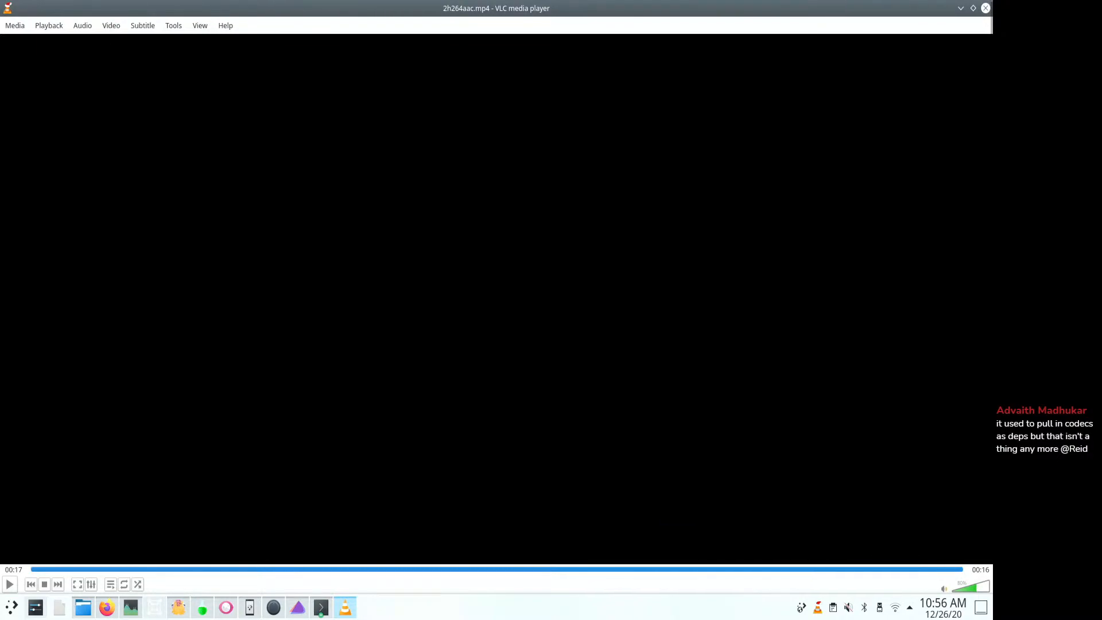
double_click(147, 5)
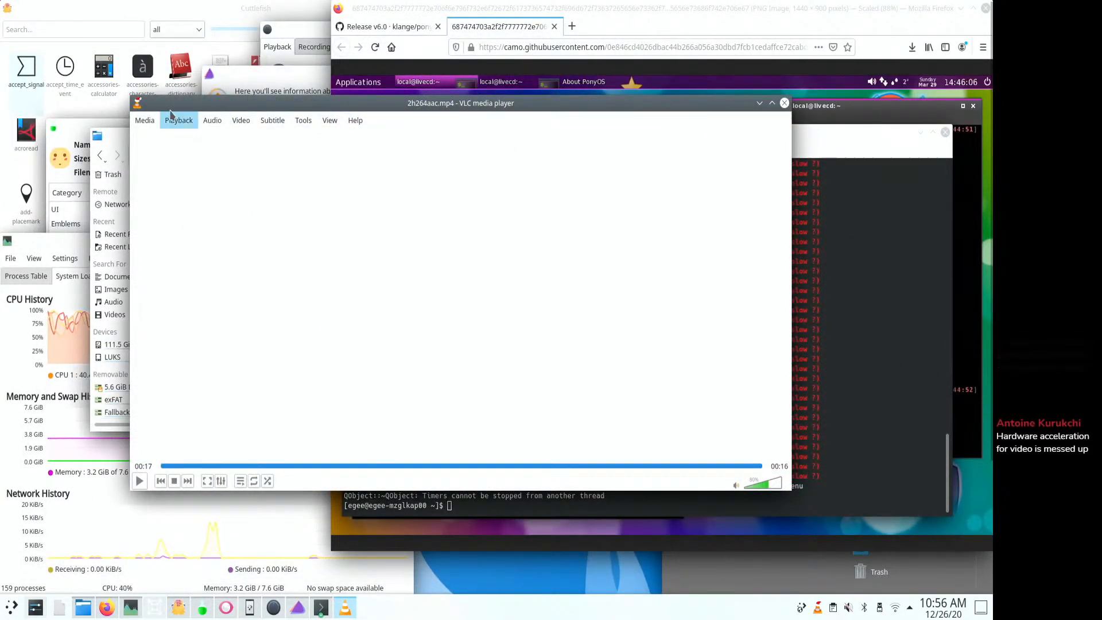
left_click(147, 122)
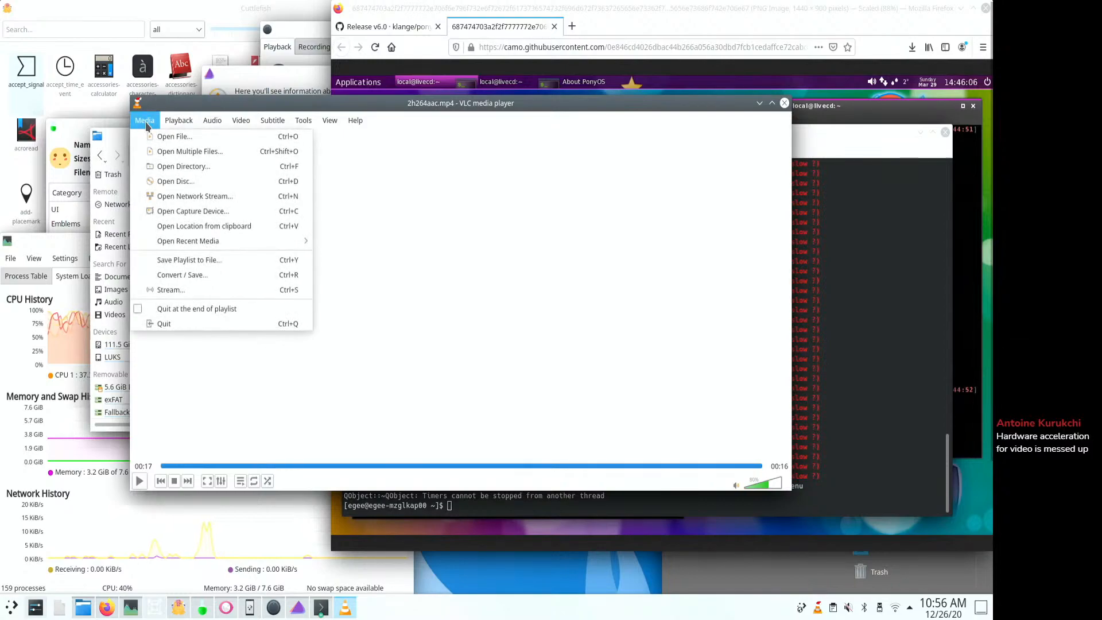
left_click(170, 332)
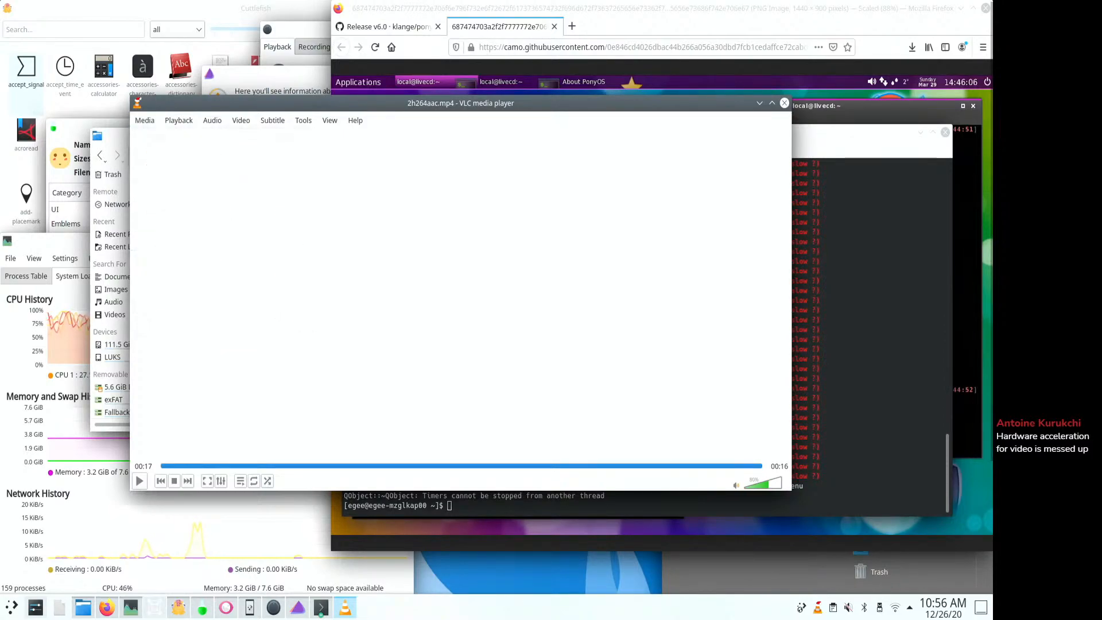
left_click(144, 121)
left_click(178, 324)
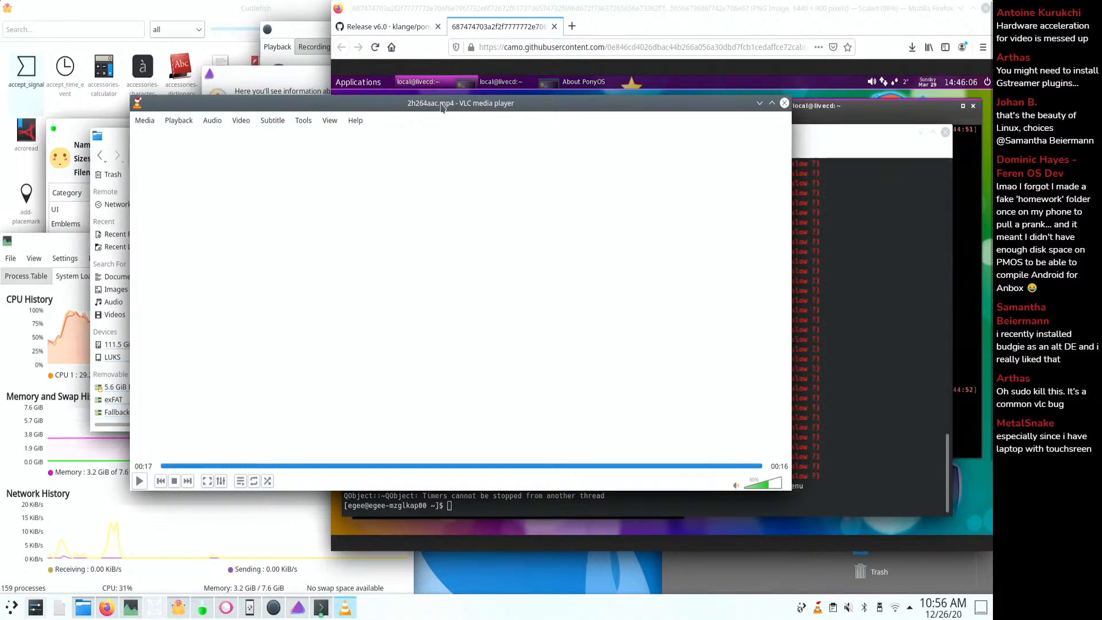
left_click(840, 204)
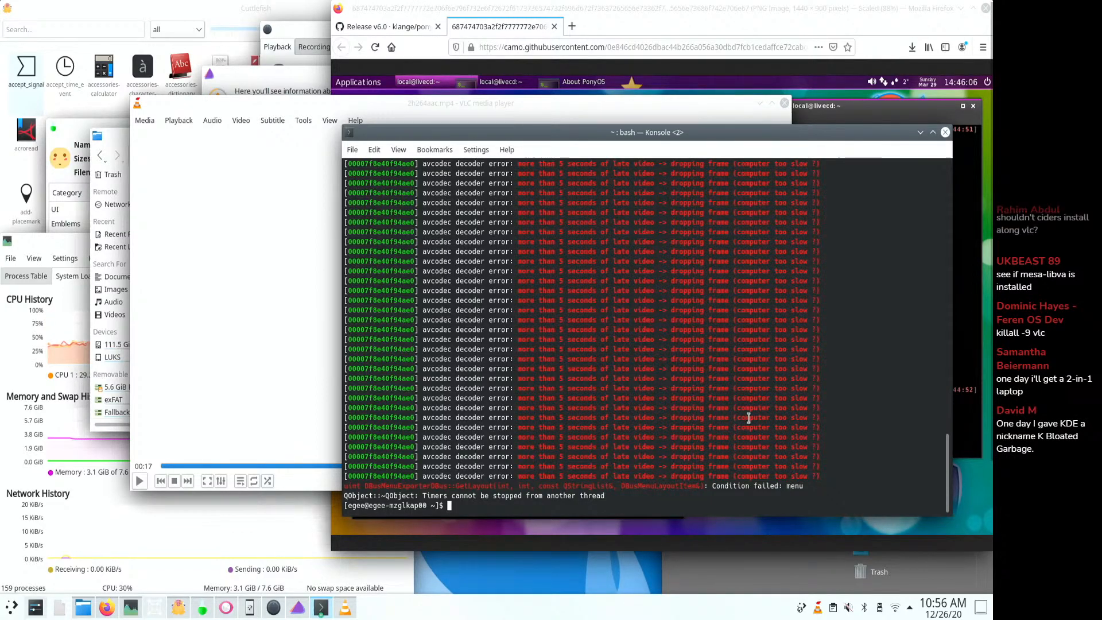
- Clear the terminal and run a yay search for mesa-libva
type("clear")
key("Return")
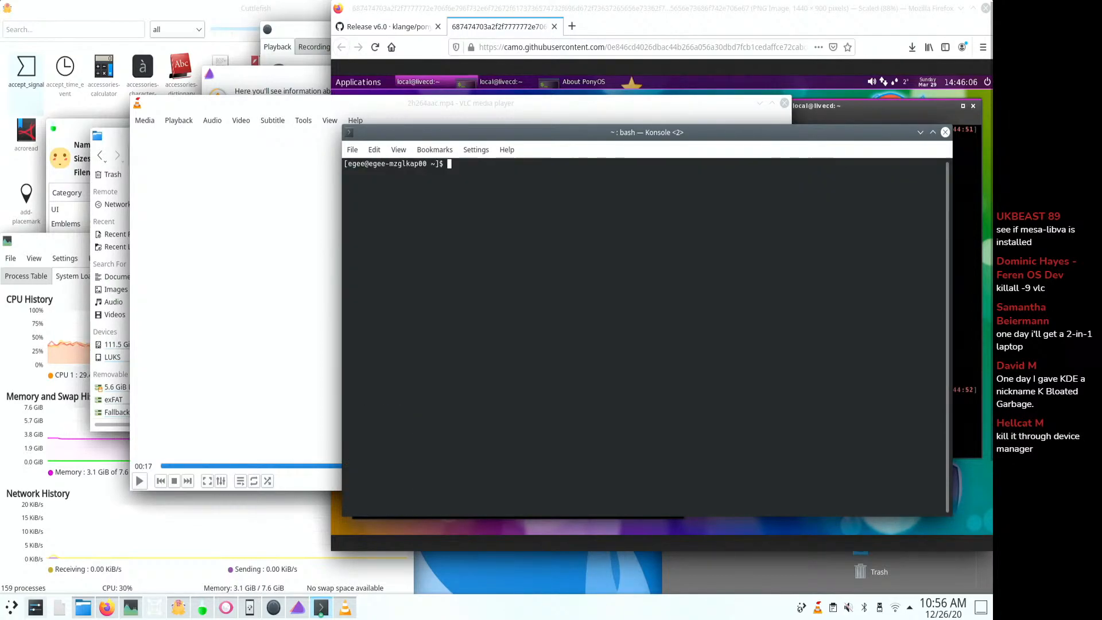
type("sudo")
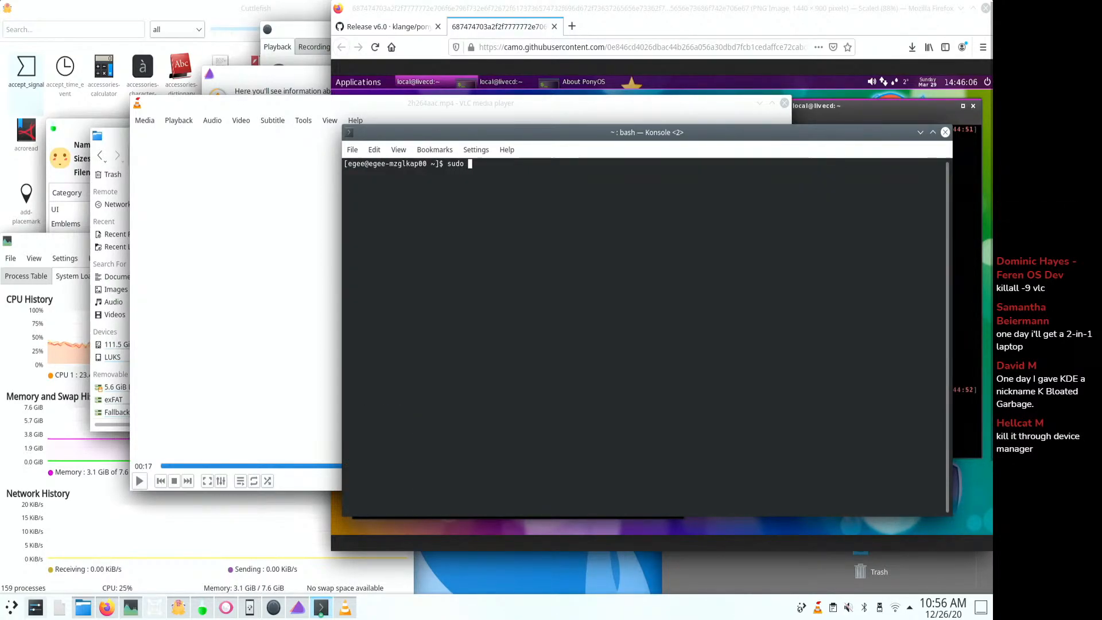
key("BackSpace")
key("BackSpace")
key("BackSpace")
key("BackSpace")
key("BackSpace")
type("y")
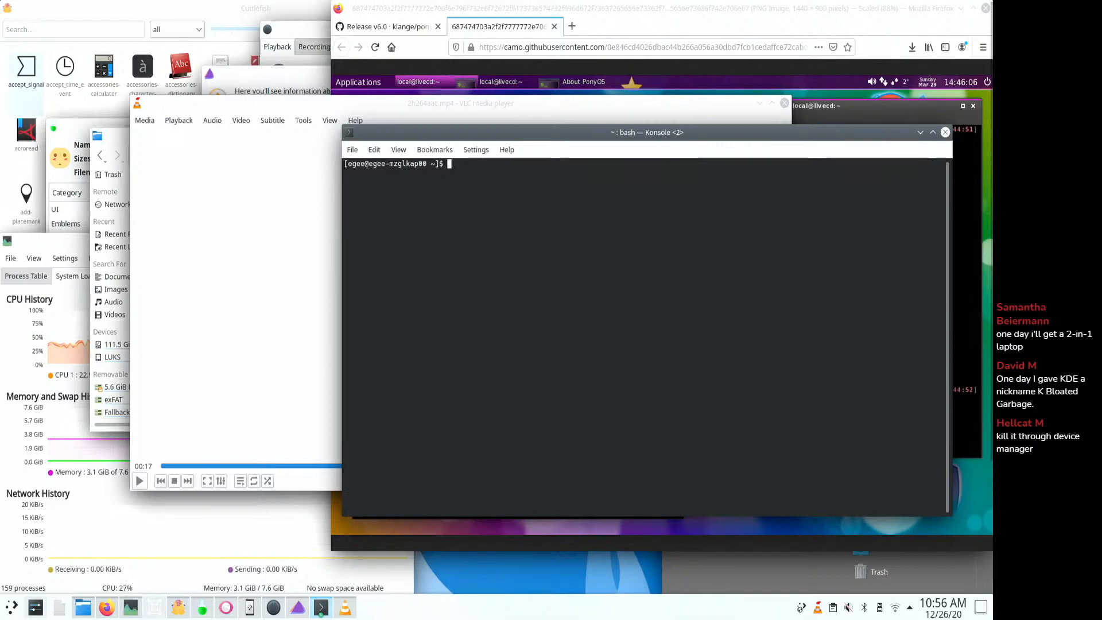
type("ay ")
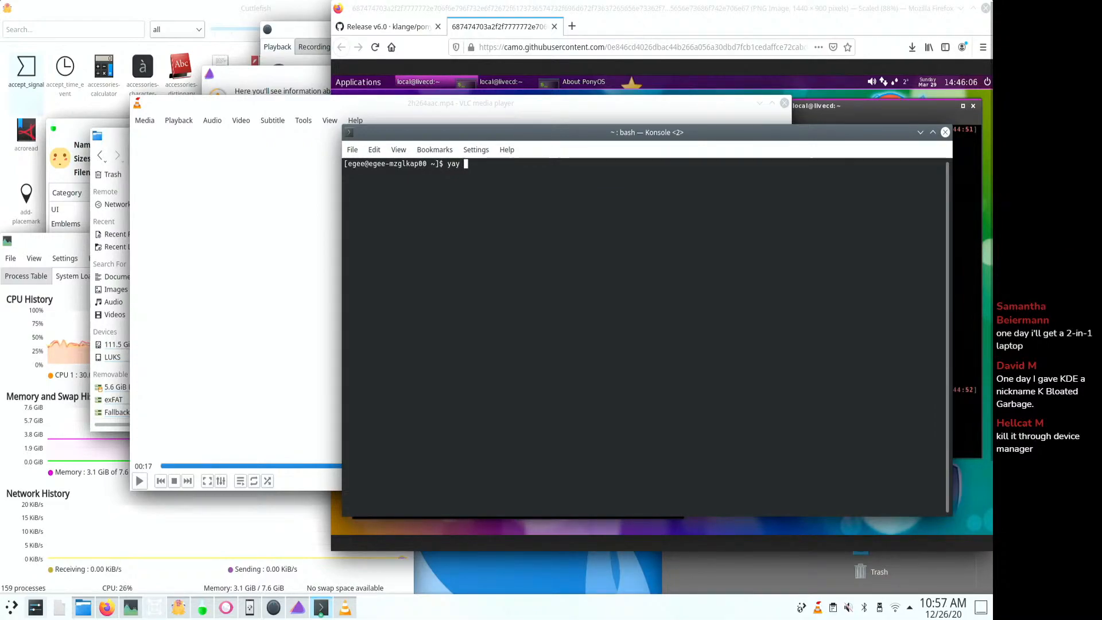
type(",e")
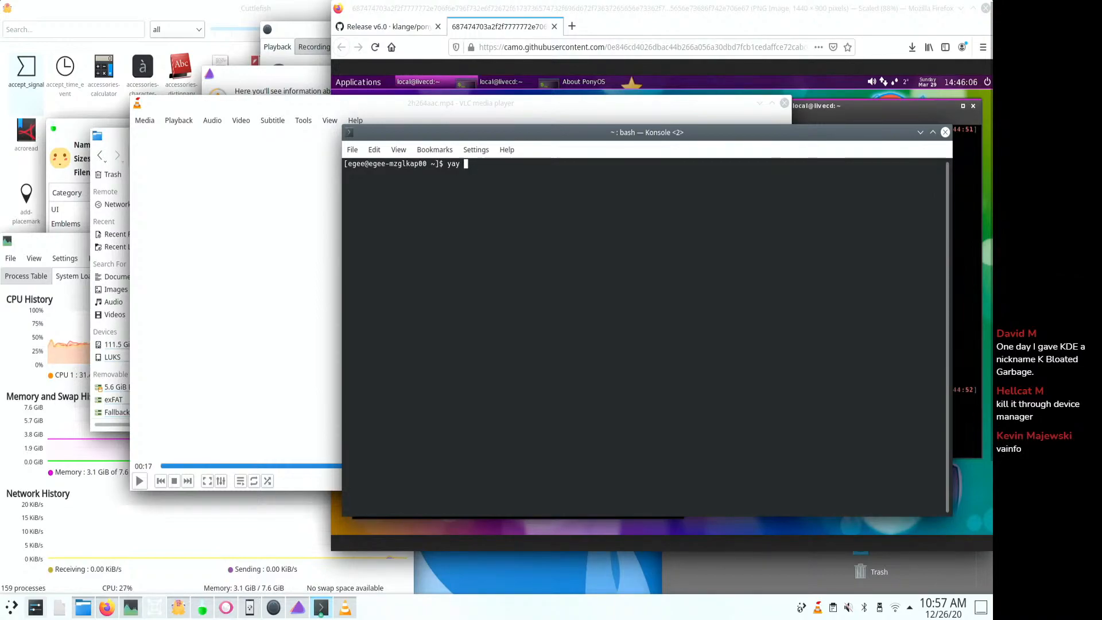
type("sa-libva")
key("Return")
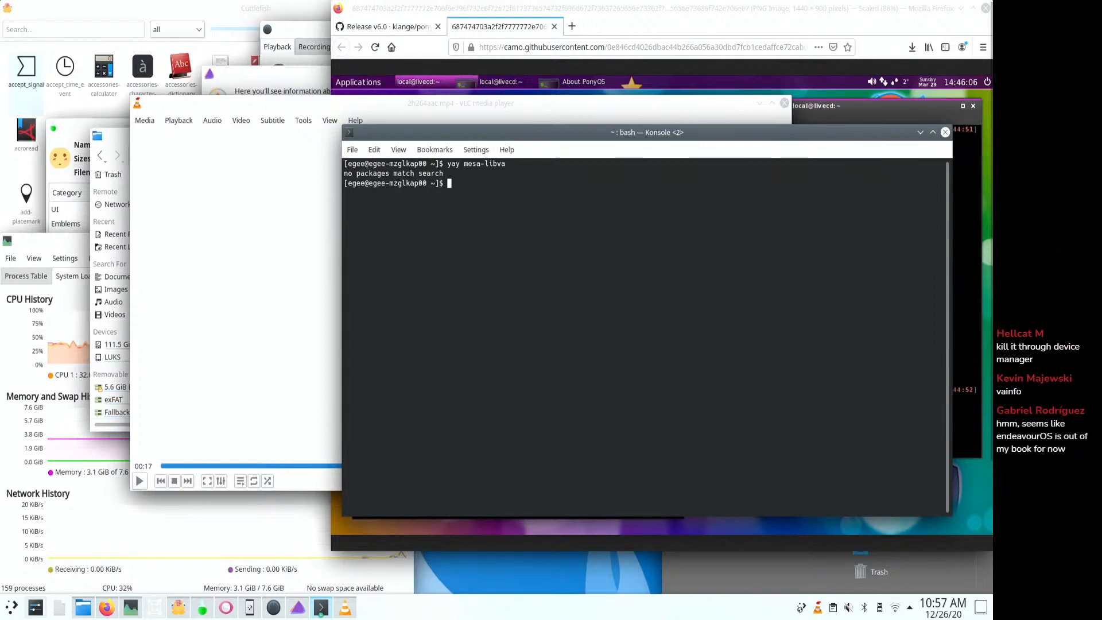
- Search for vainfo with yay, correcting the mistyped 'yat' command
key("Up")
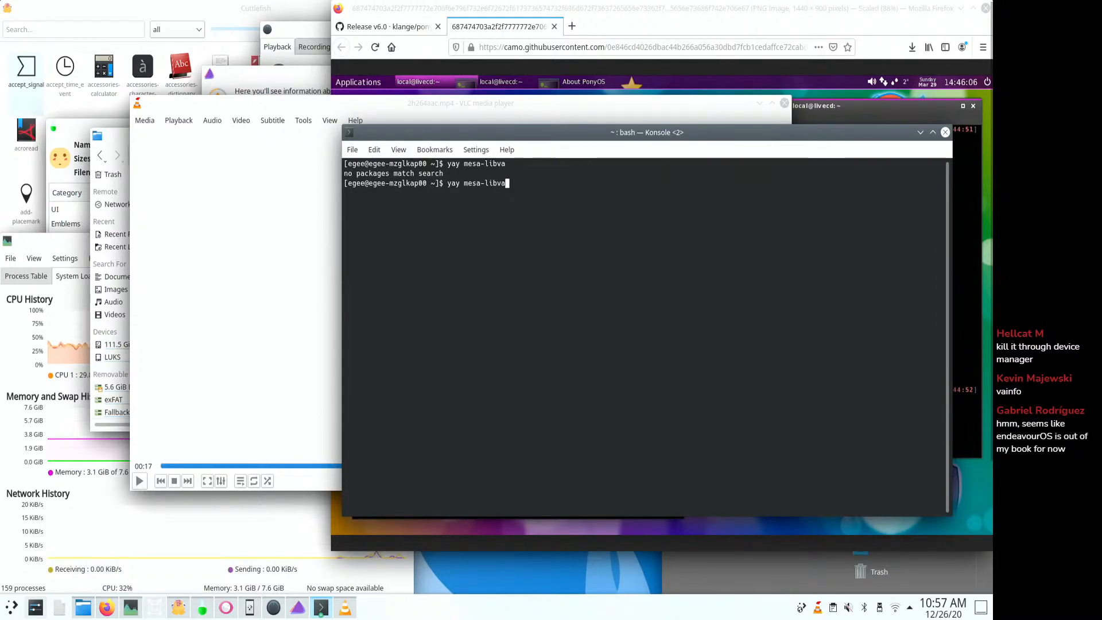
key("BackSpace")
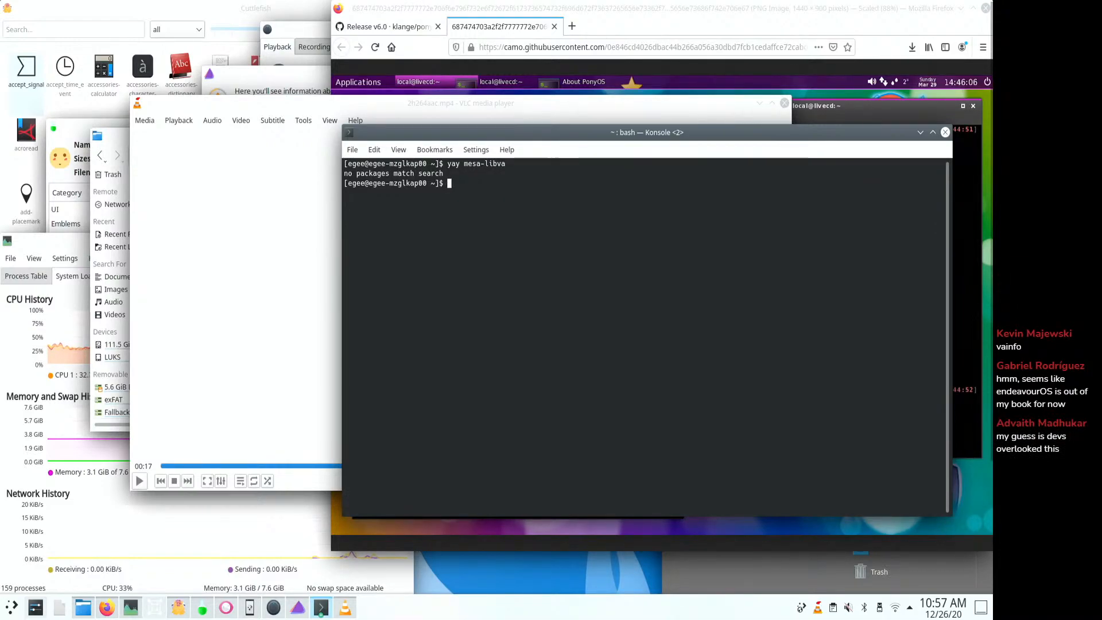
type("at vainfo")
key("Return")
key("Up")
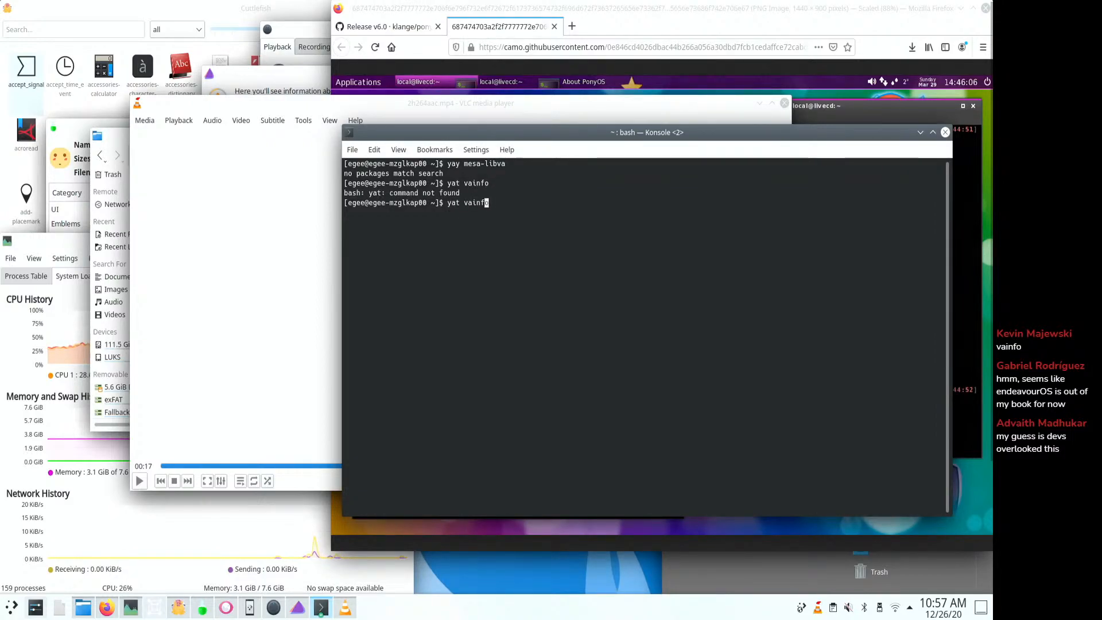
key("Left")
key("Left")
key("Left")
key("Left")
key("Left")
key("Left")
key("Left")
key("BackSpace")
type("y")
key("Return")
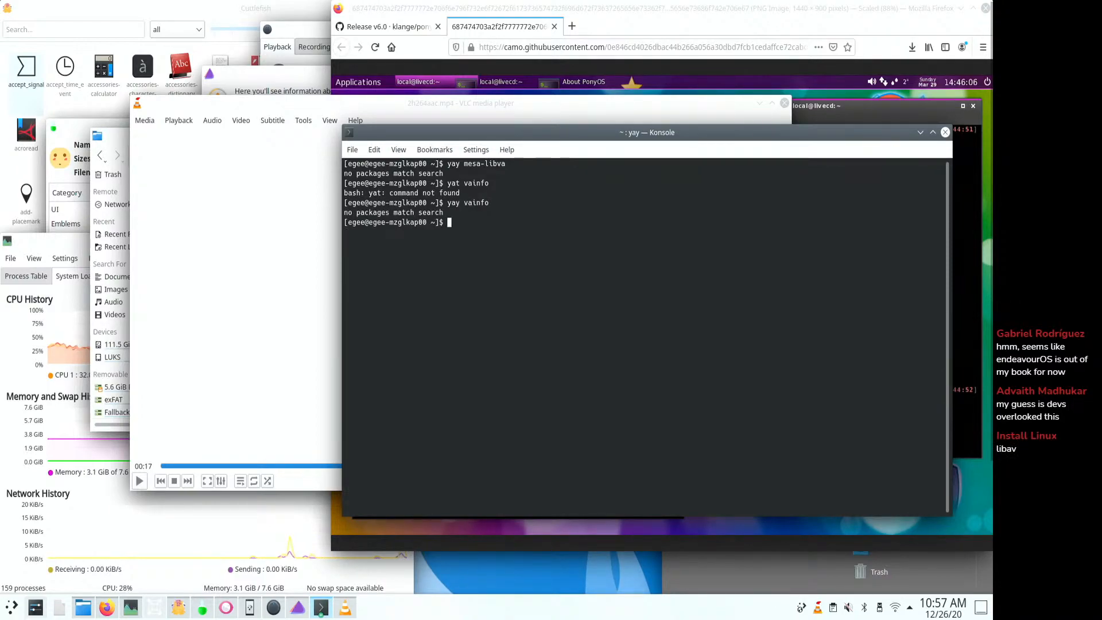
- Run yay libva, inspect the libva-intel-driver and lib32-libva results, then abort the prompt
type("sudo pacma")
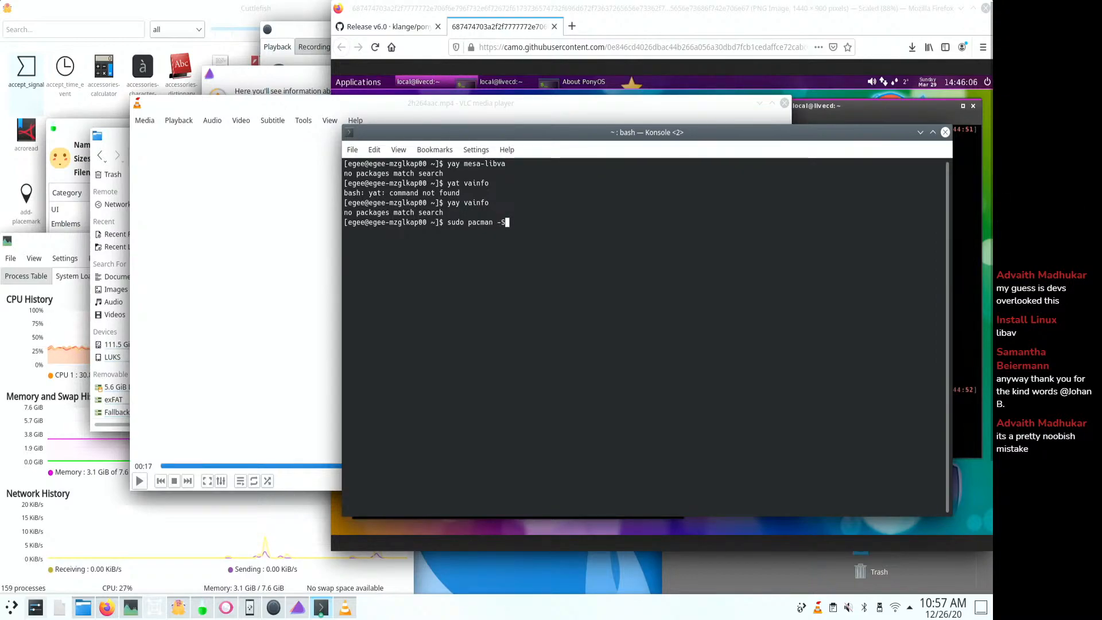
key("ctrl+u")
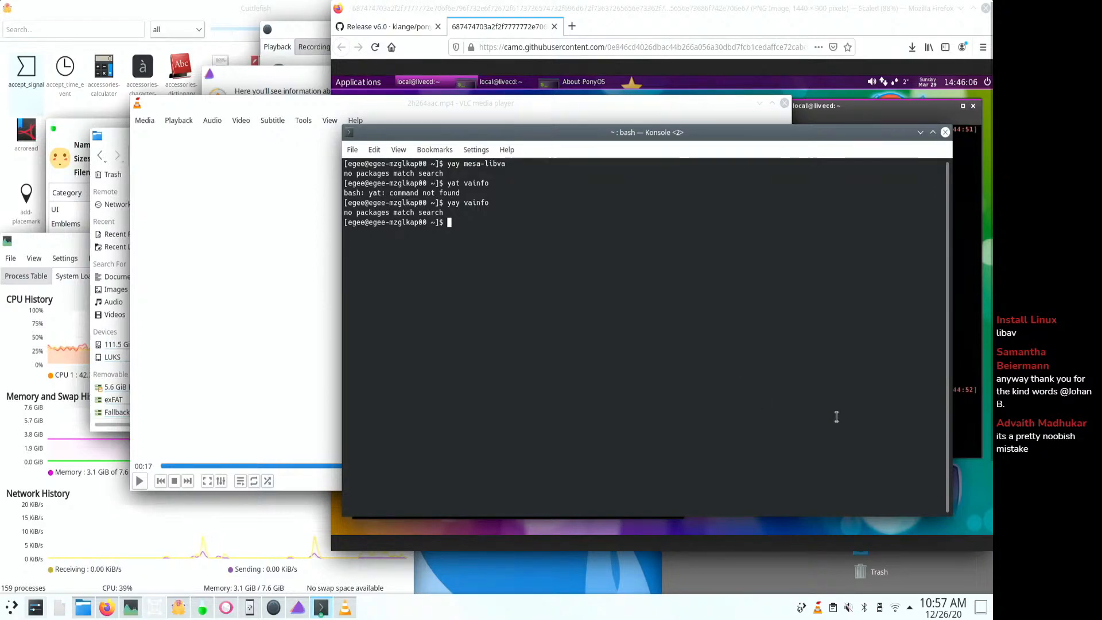
type("yay libva")
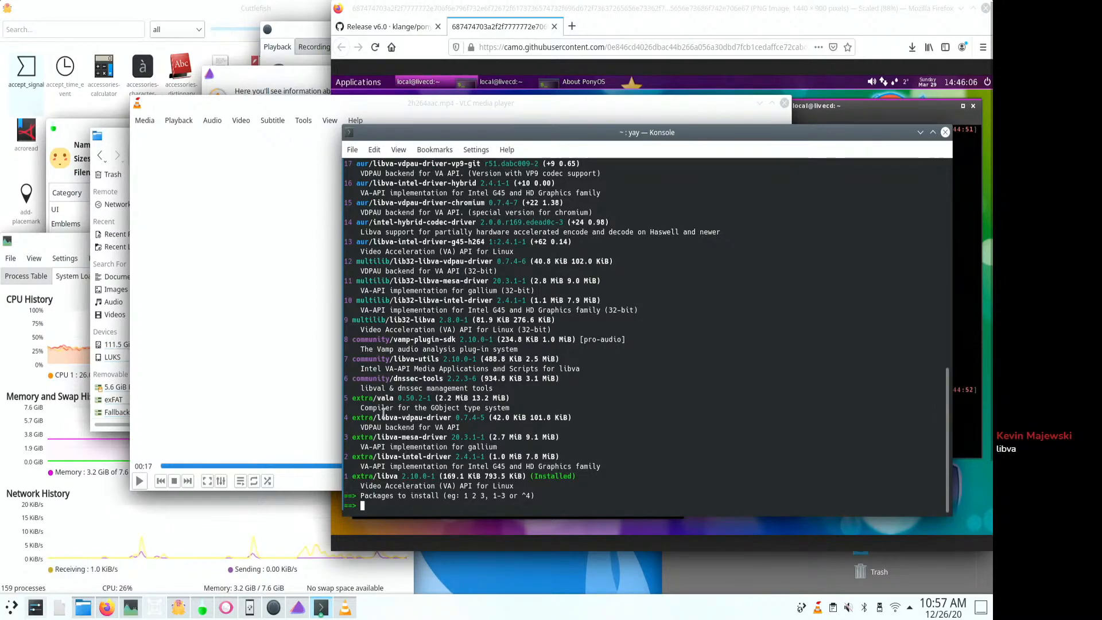
triple_click(375, 477)
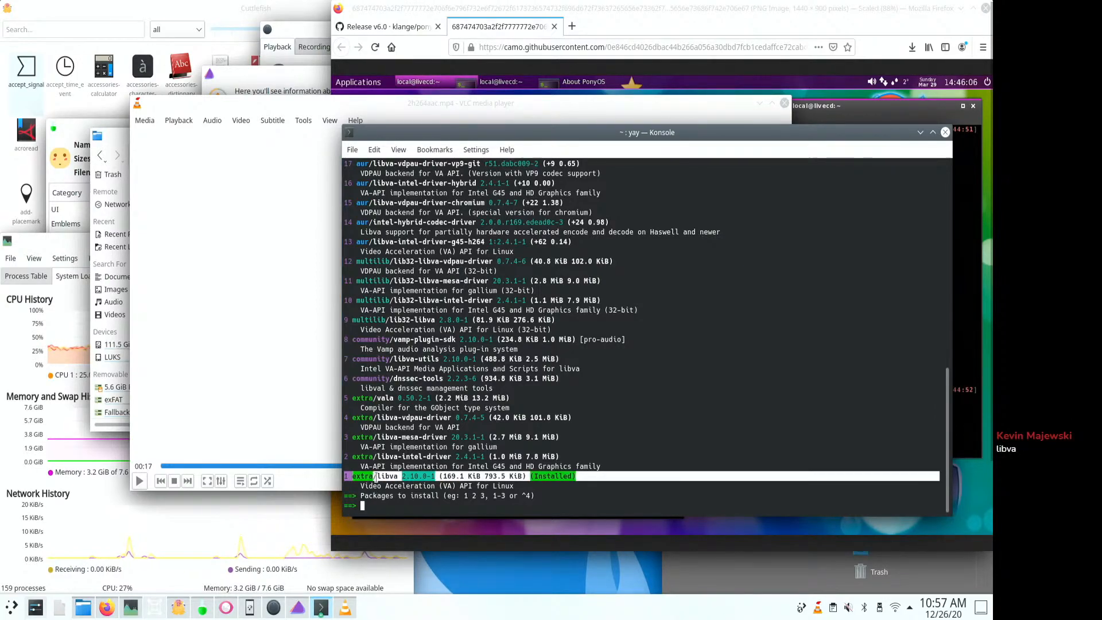
double_click(384, 457)
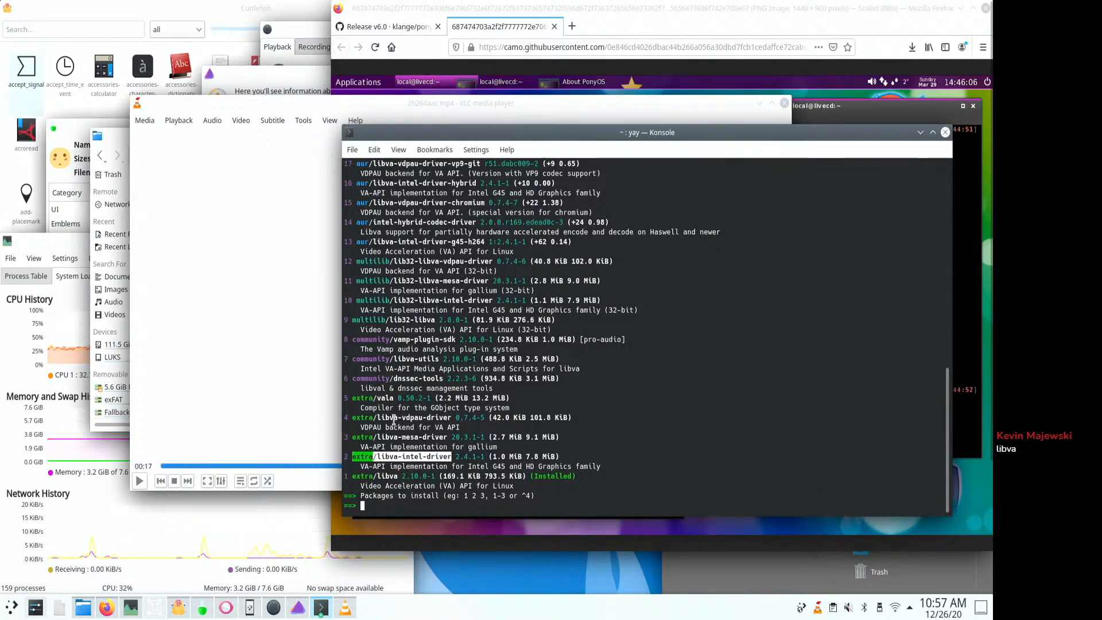
left_click(383, 400)
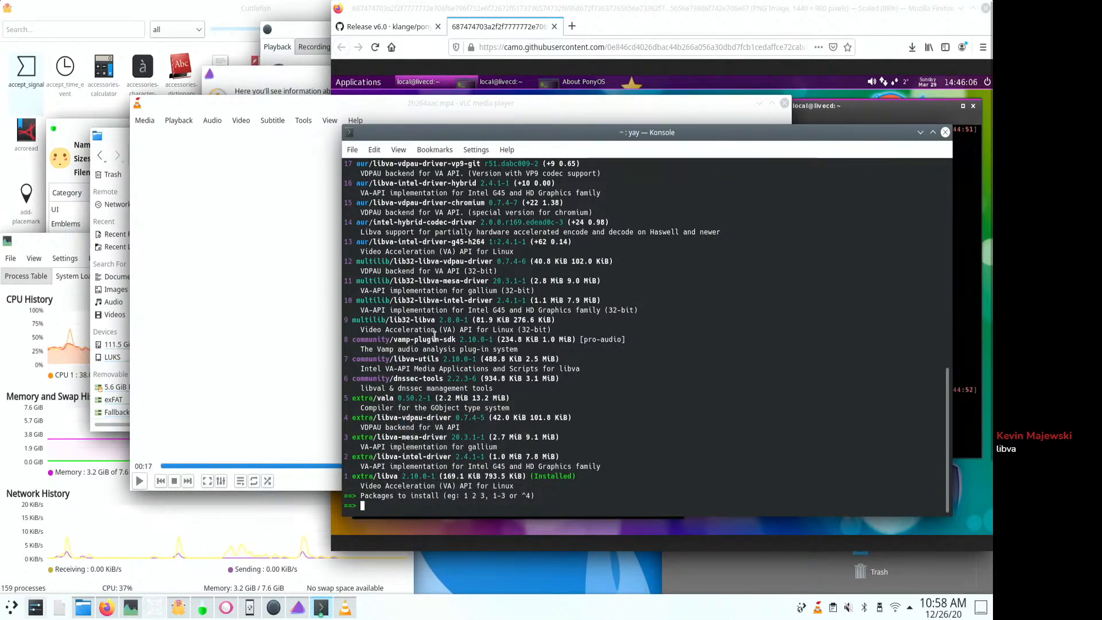
triple_click(421, 319)
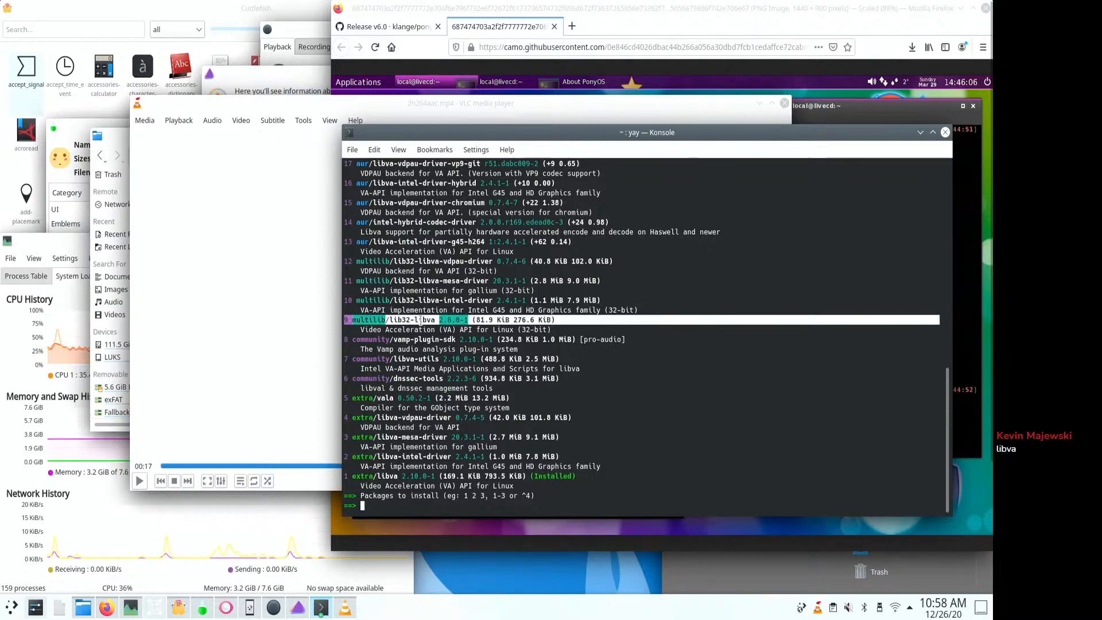
left_click(422, 320)
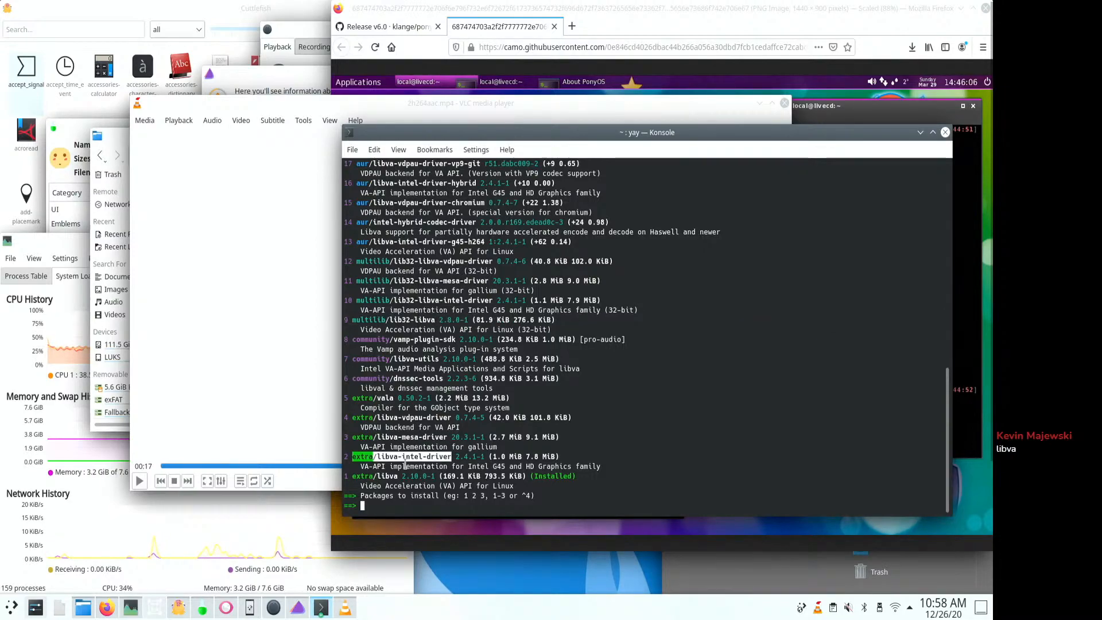
type("2")
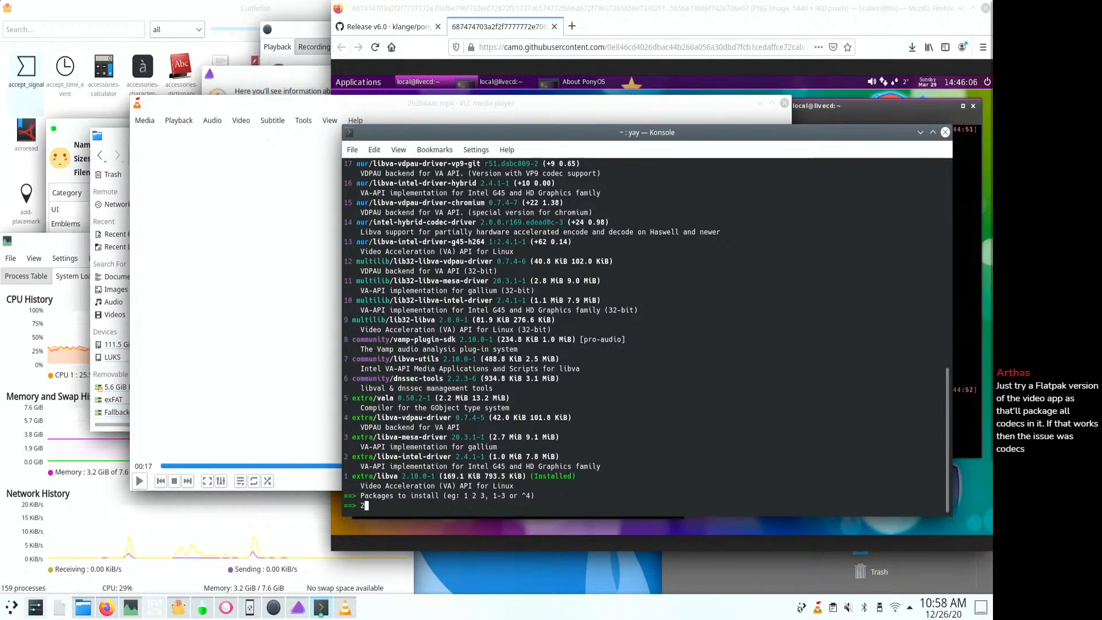
key("ctrl+c")
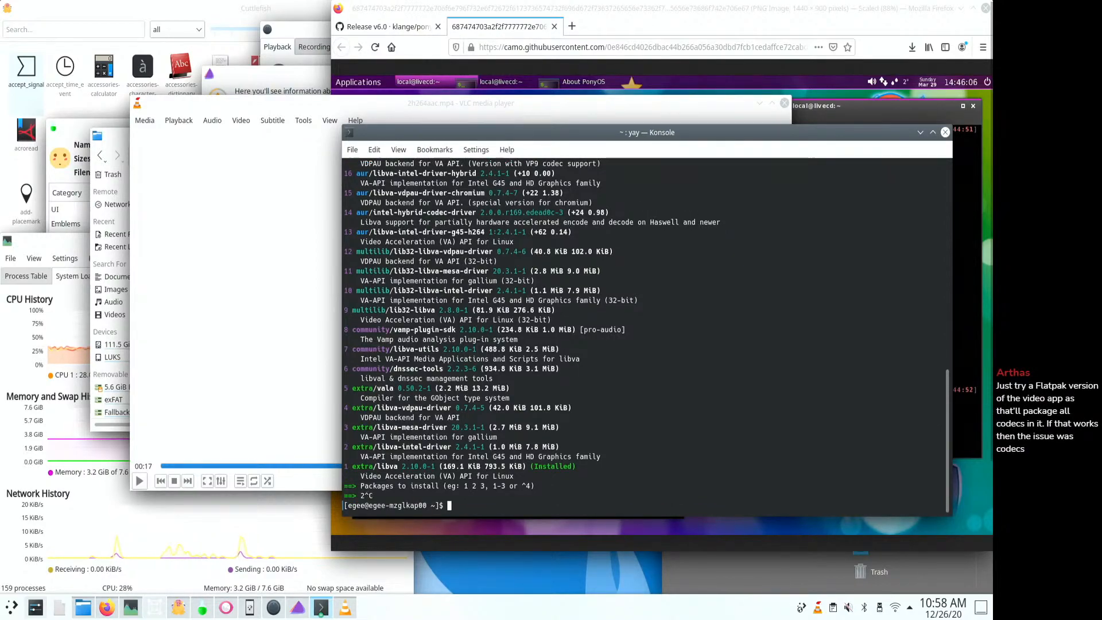
- Check vainfo, then pick package 2 in yay libva and confirm installing libva-intel-driver
type("vainfo")
key("Return")
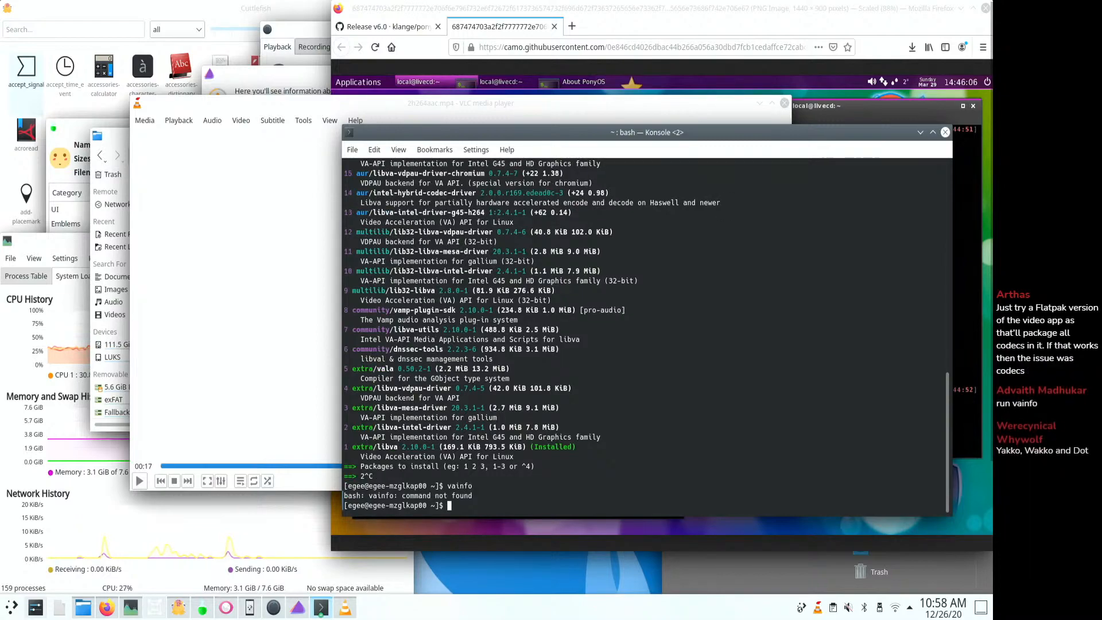
key("Return")
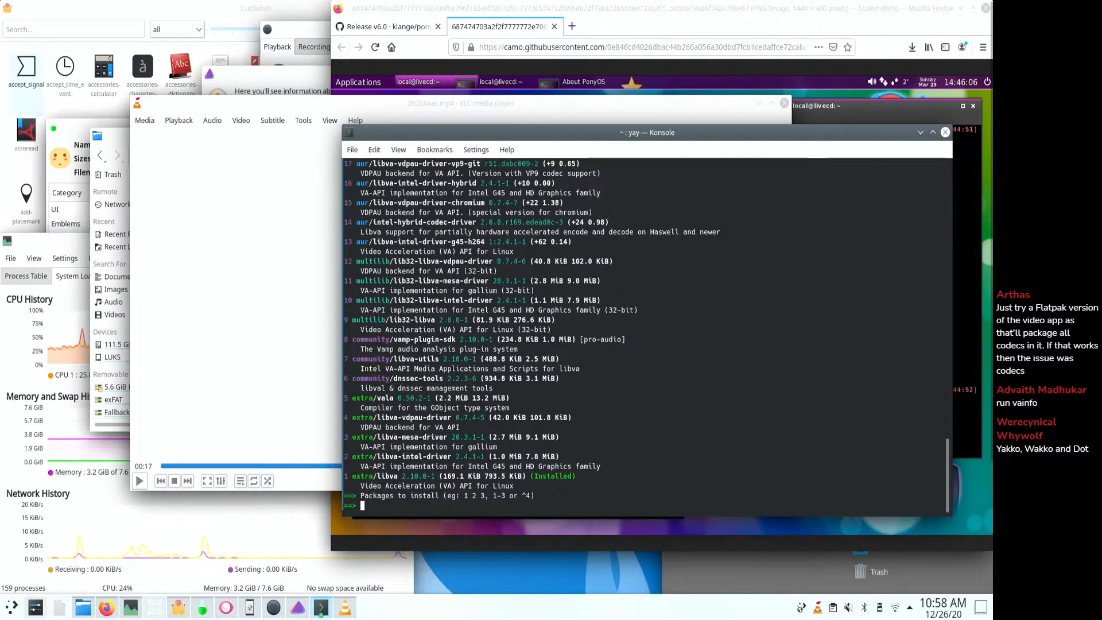
type("2")
key("Return")
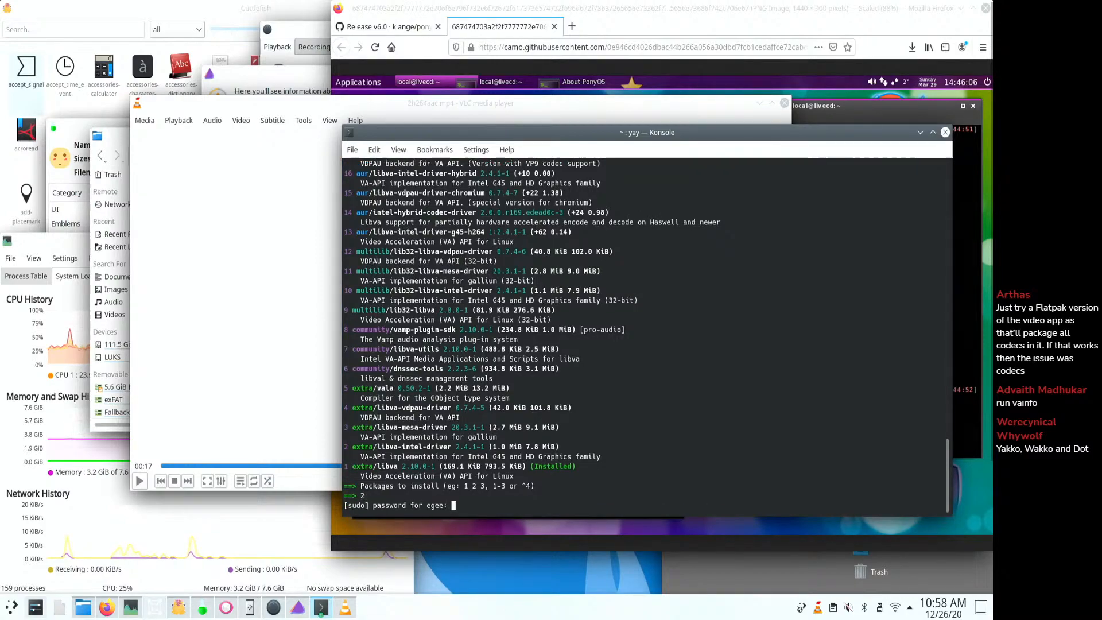
key("Return")
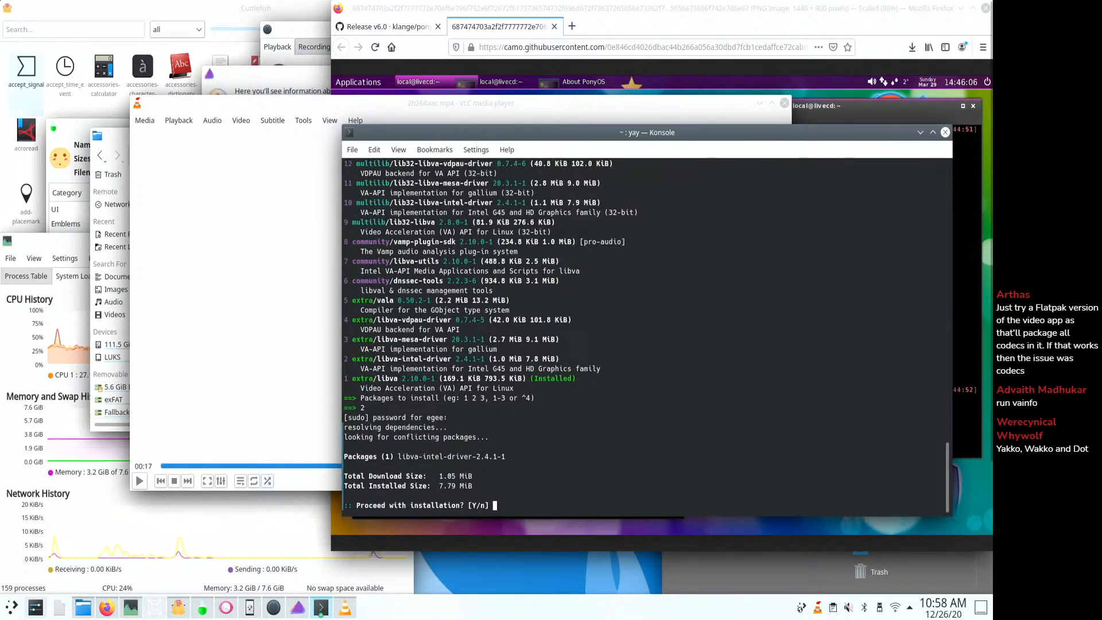
type("y")
key("Return")
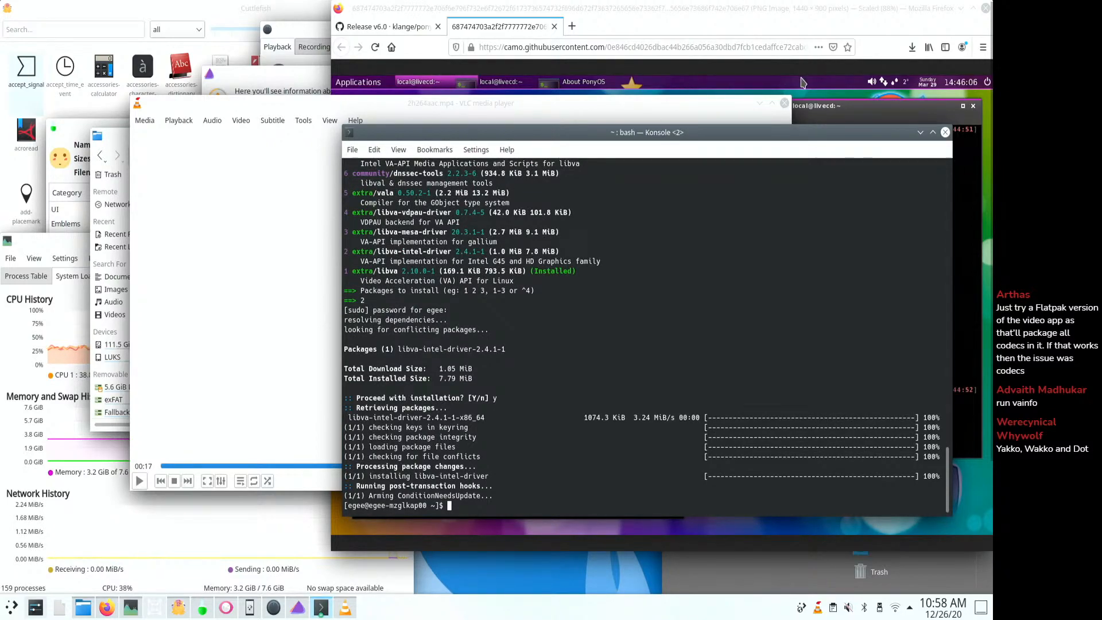
left_click(787, 103)
left_click(786, 104)
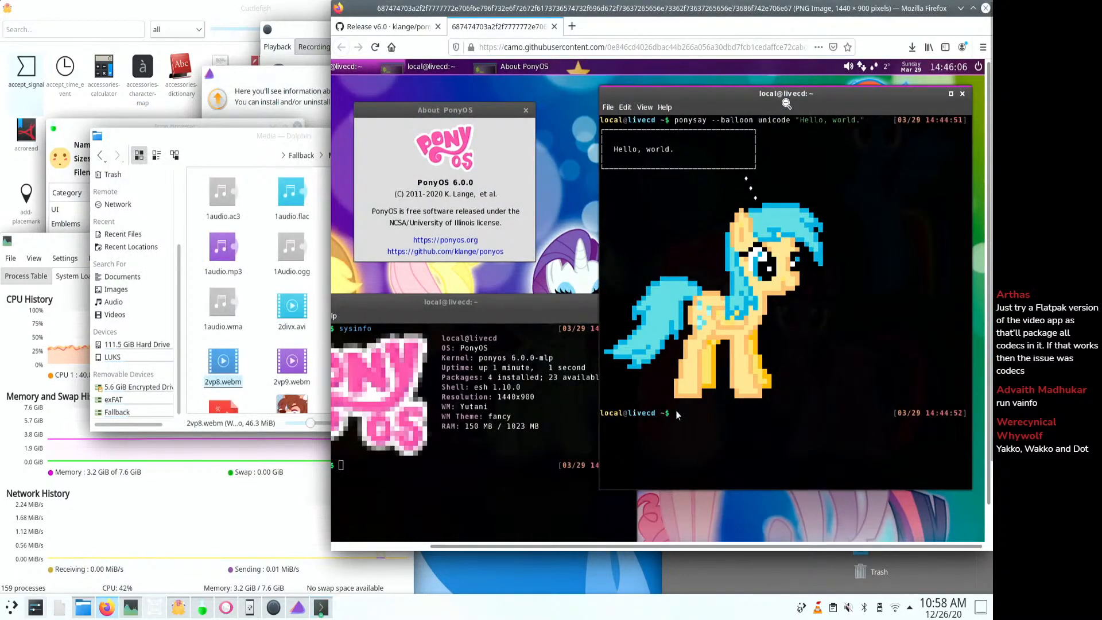
- Close the PonyOS screenshot tab, launch vlc from Konsole and play 2vp8.webm in it
left_click(787, 103)
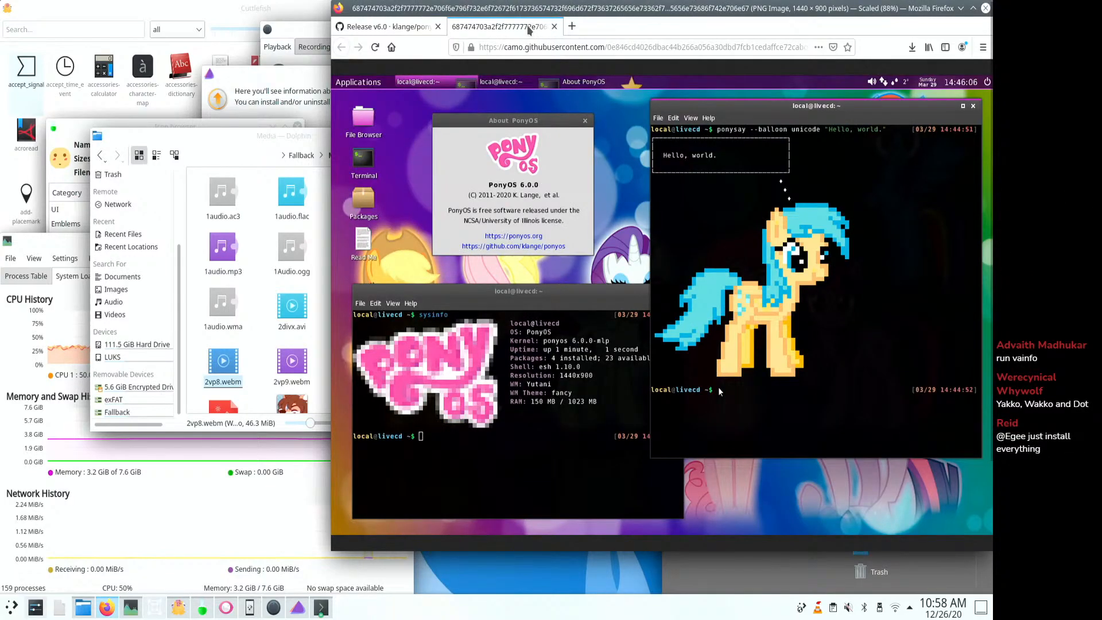
left_click(554, 27)
left_click(961, 8)
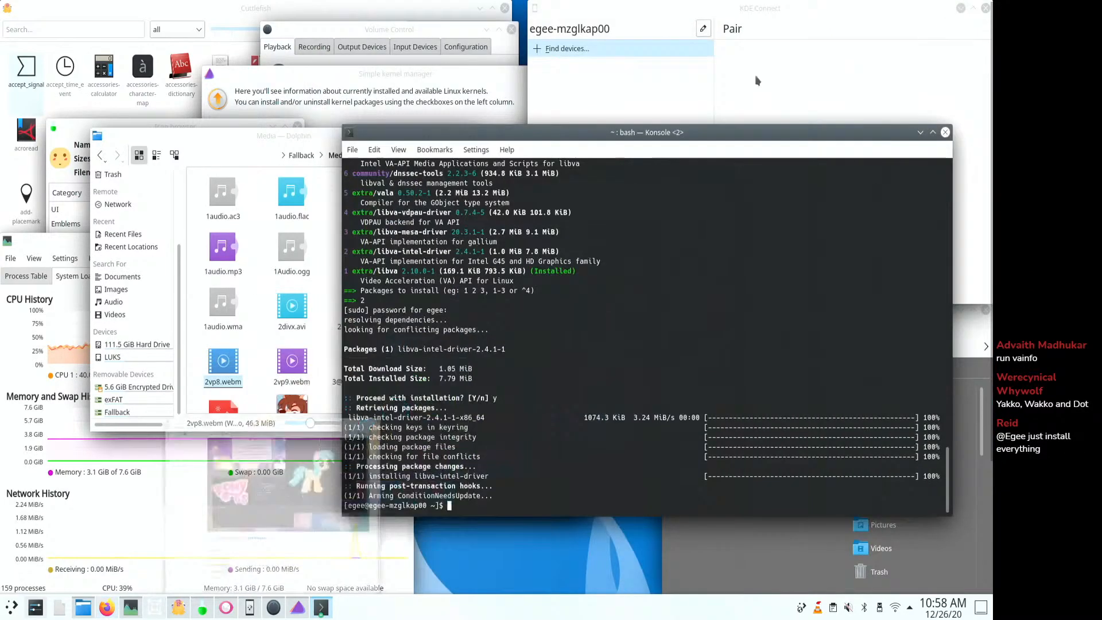
type("vlc")
key("Return")
key("alt+Tab")
key("alt+Tab")
key("alt+Tab")
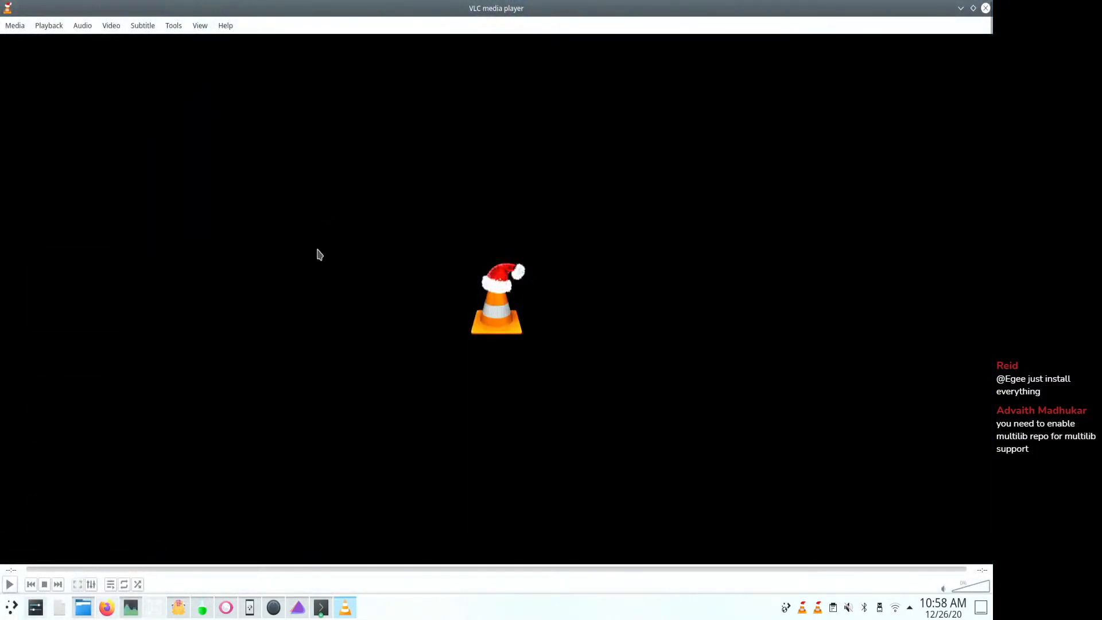
left_click(83, 607)
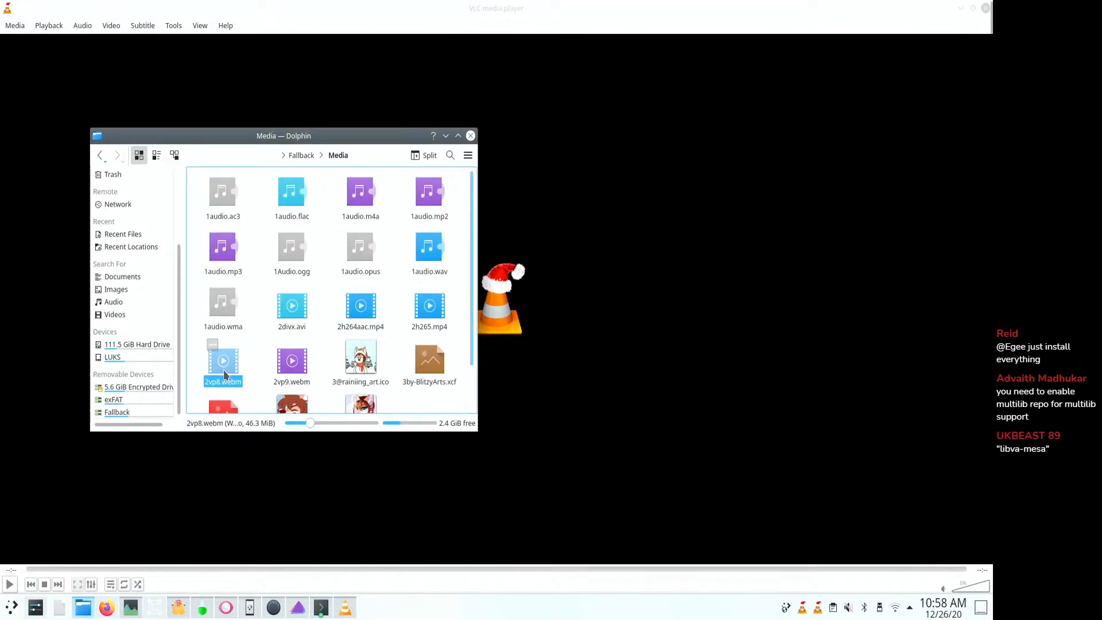
left_click_drag(616, 265, 617, 267)
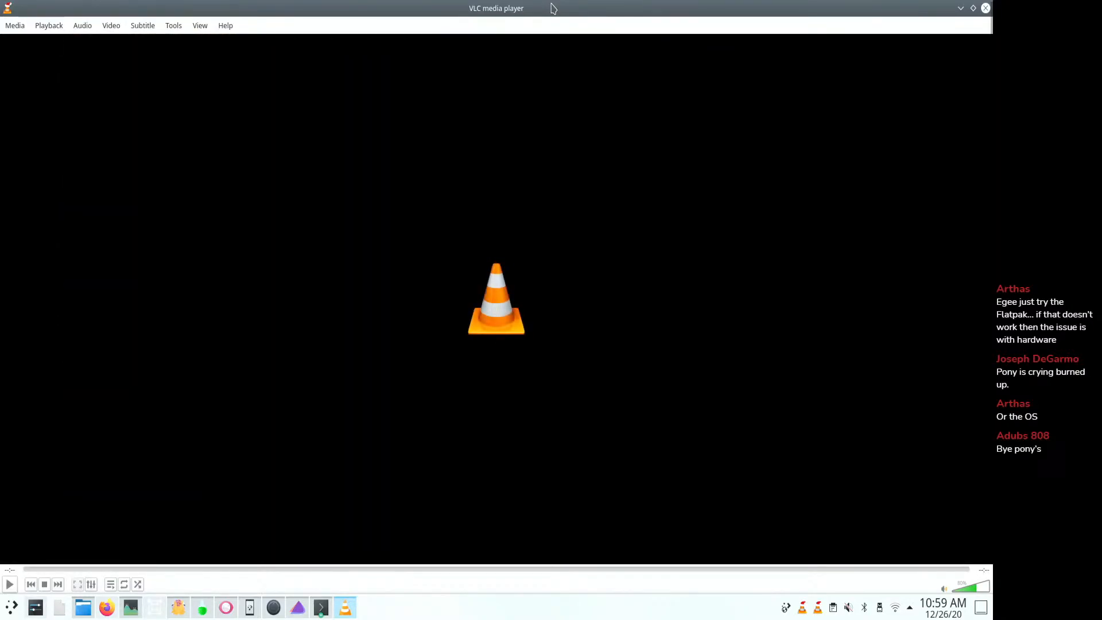
- Play 2divx.avi, 2h264aac.mp4, 2h265.mp4 and 2vp9.webm in VLC in turn
key("alt+Tab")
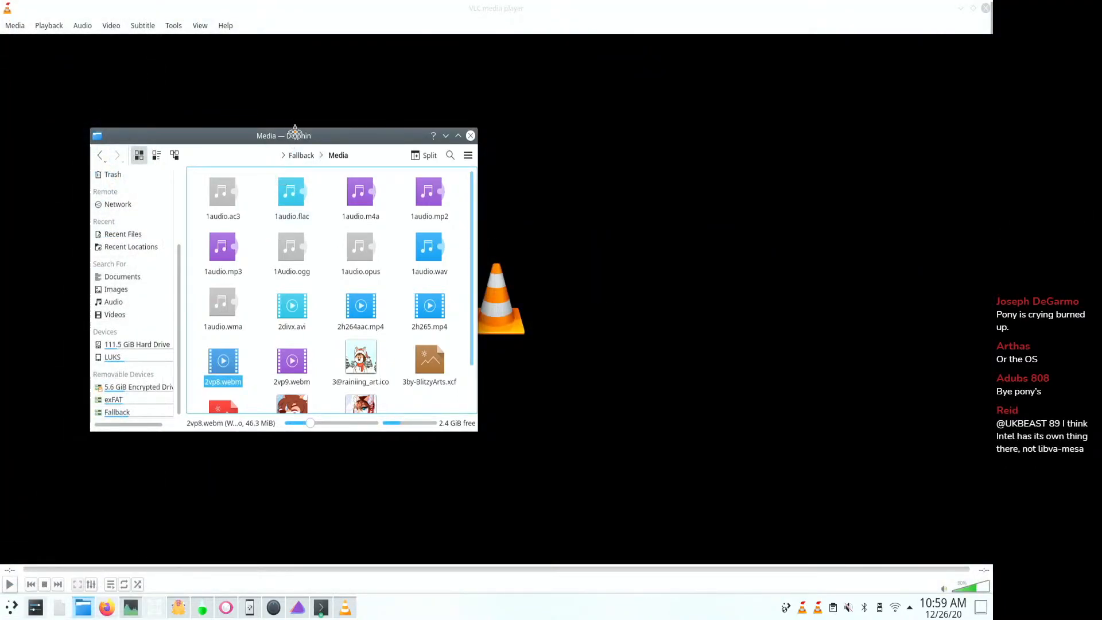
left_click_drag(294, 131, 672, 63)
left_click_drag(674, 245, 322, 269)
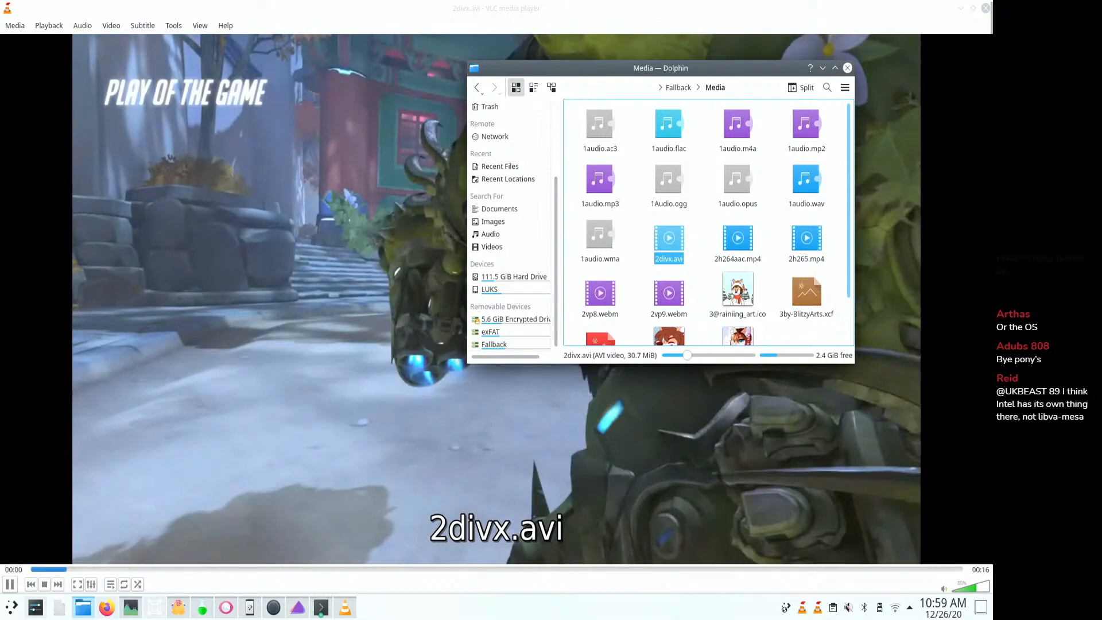
left_click(400, 13)
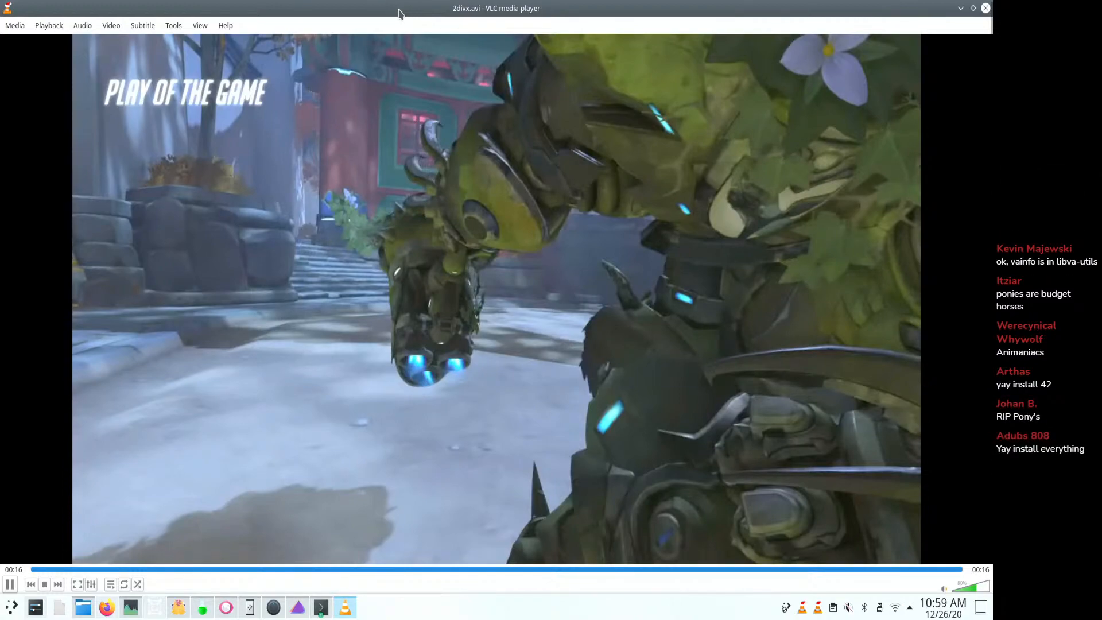
key("alt+Tab")
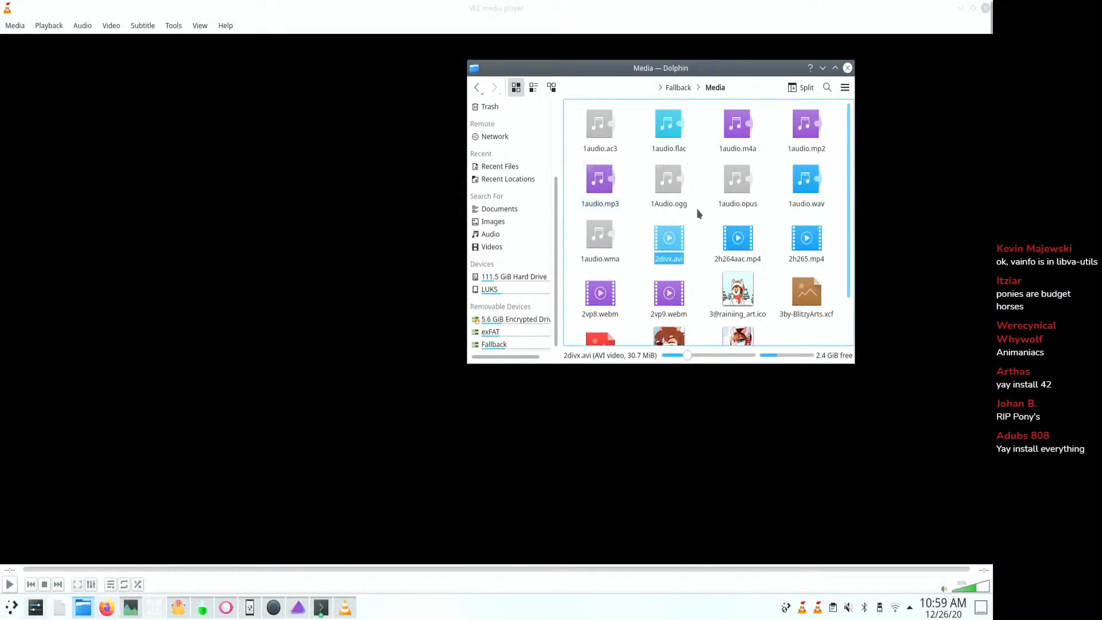
left_click_drag(741, 246, 264, 245)
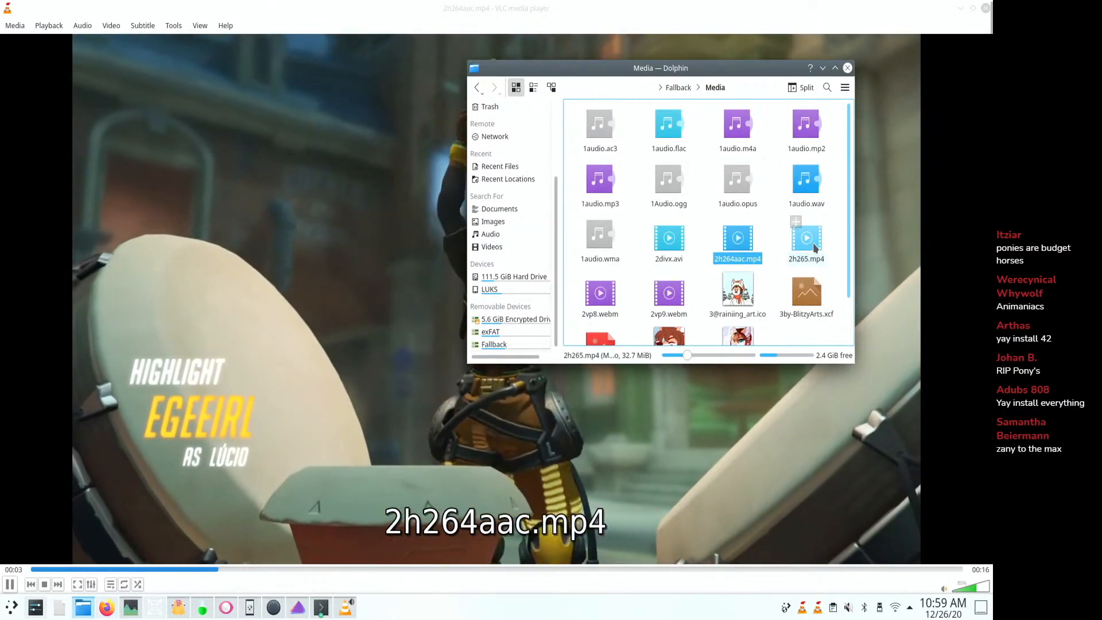
left_click_drag(815, 248, 380, 252)
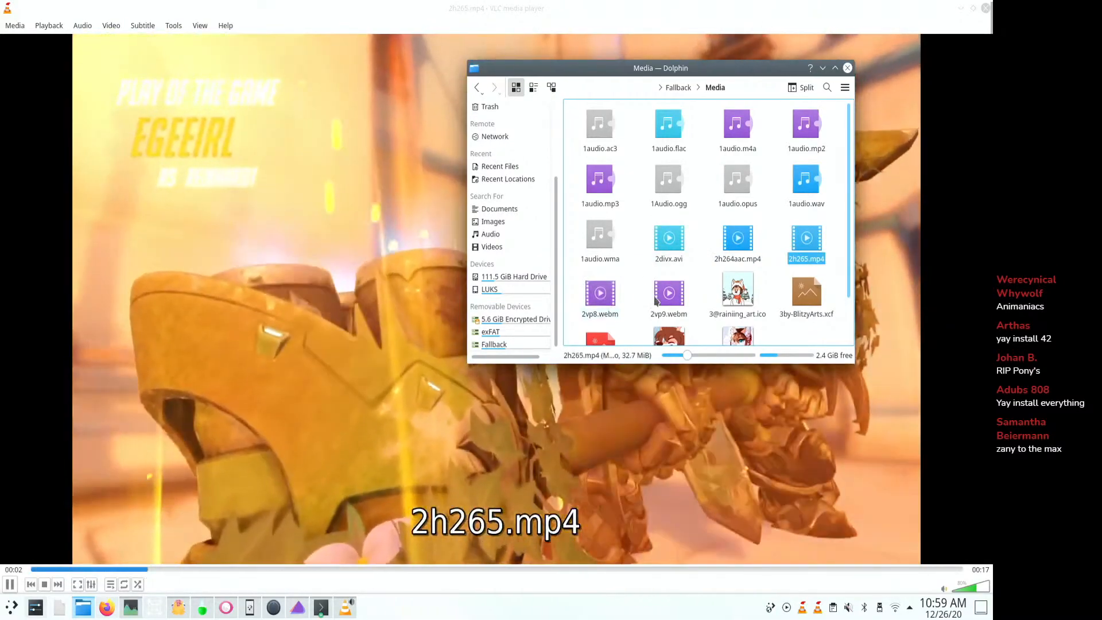
left_click_drag(668, 293, 344, 266)
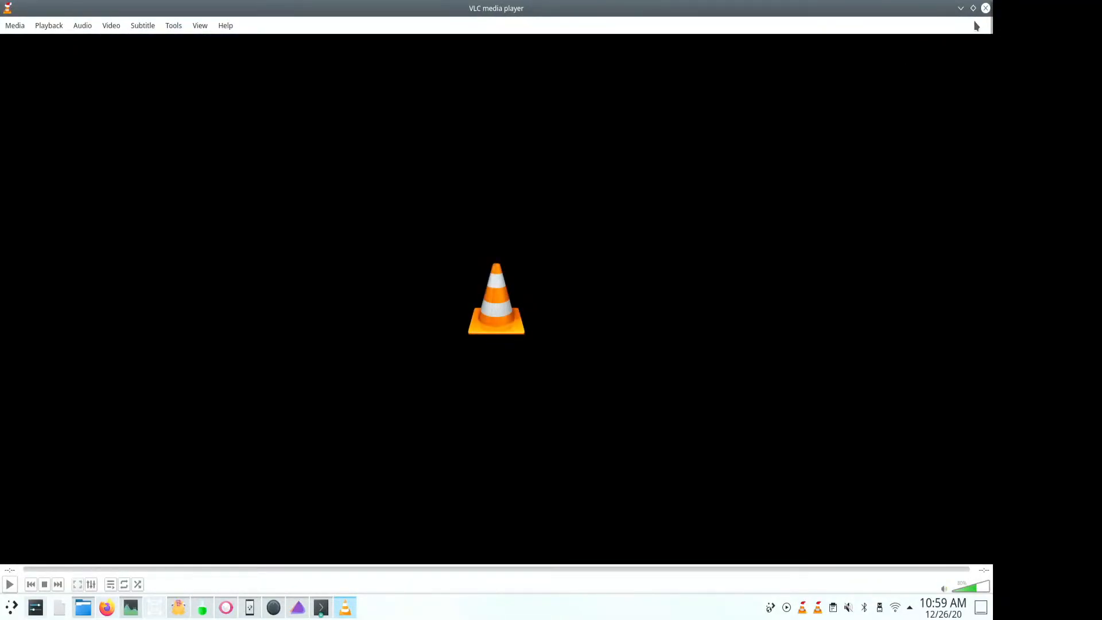
- Close VLC and open 2h264aac.mp4 with VLC media player from Dolphin's context menu
left_click(986, 8)
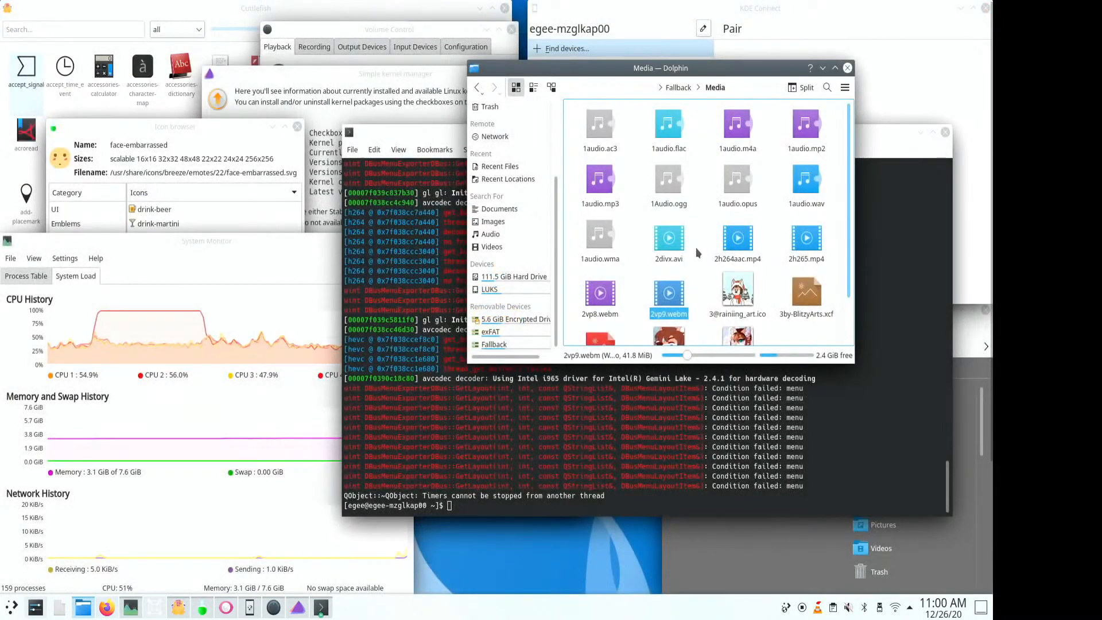
right_click(739, 248)
mouse_move(746, 267)
left_click(706, 266)
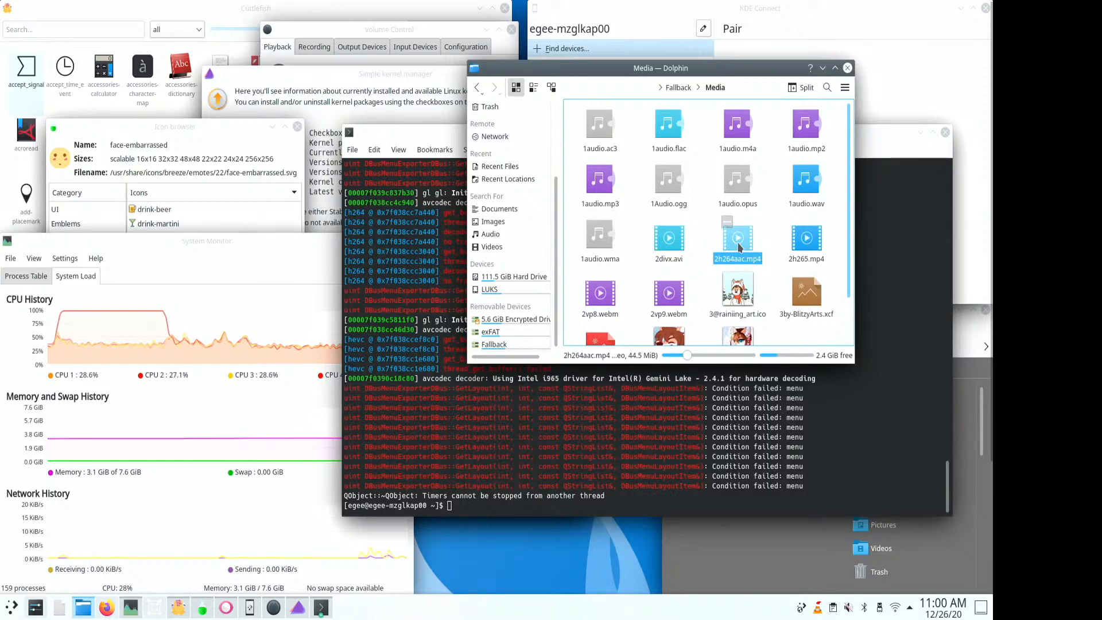
right_click(739, 248)
left_click(714, 268)
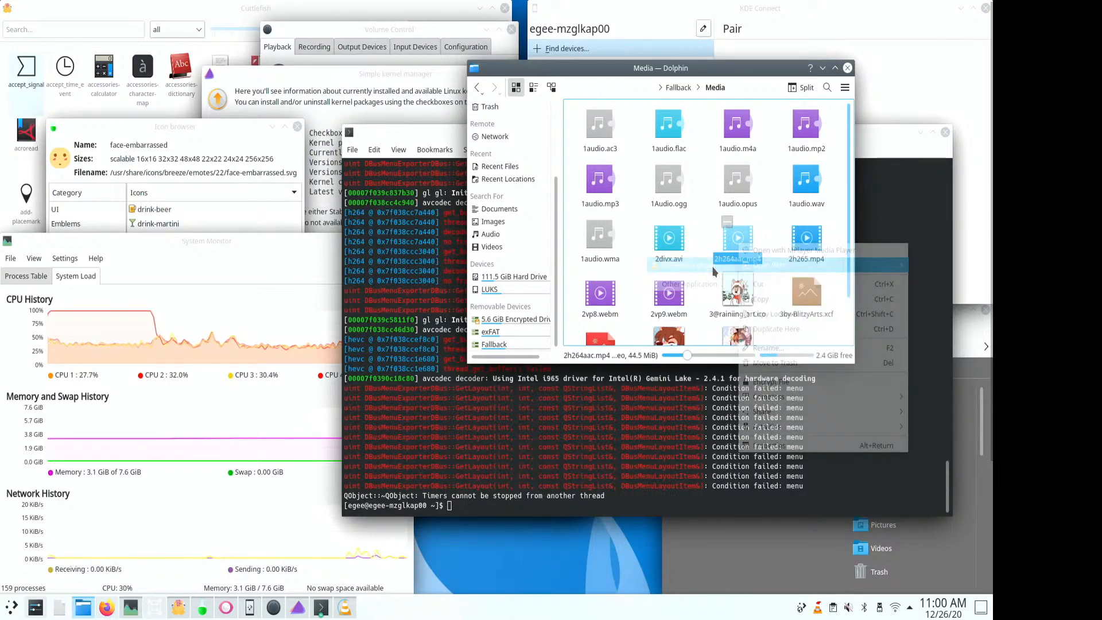
- Drag 2h264aac.mp4, then 2h265.mp4, into the video player and close it afterwards
left_click(785, 421)
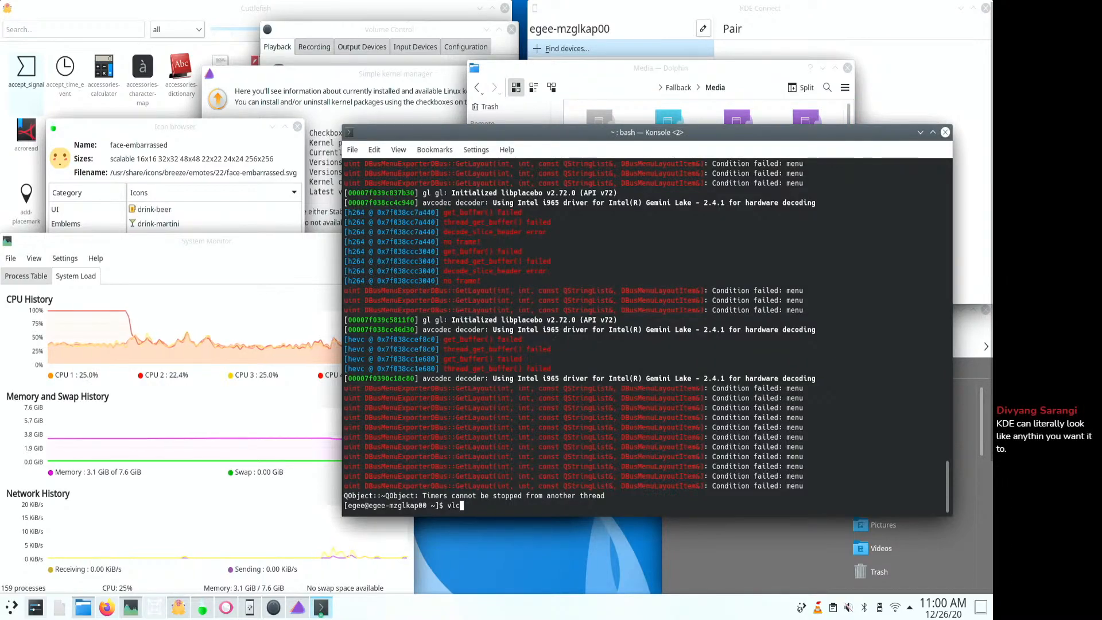
key("alt+Tab")
key("alt+Tab")
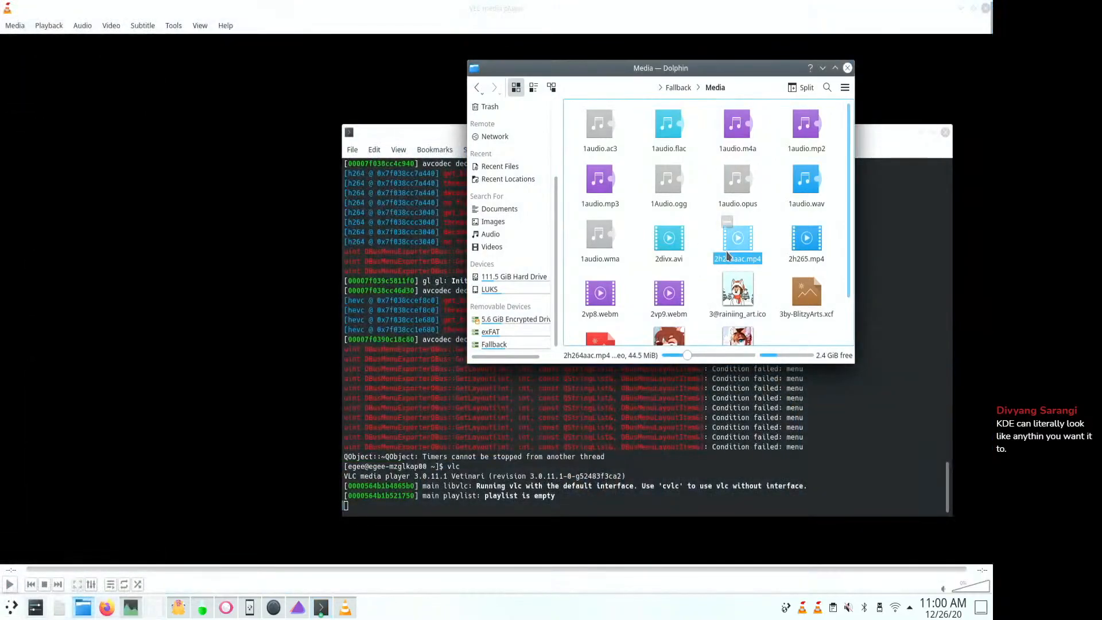
left_click_drag(738, 238, 43, 244)
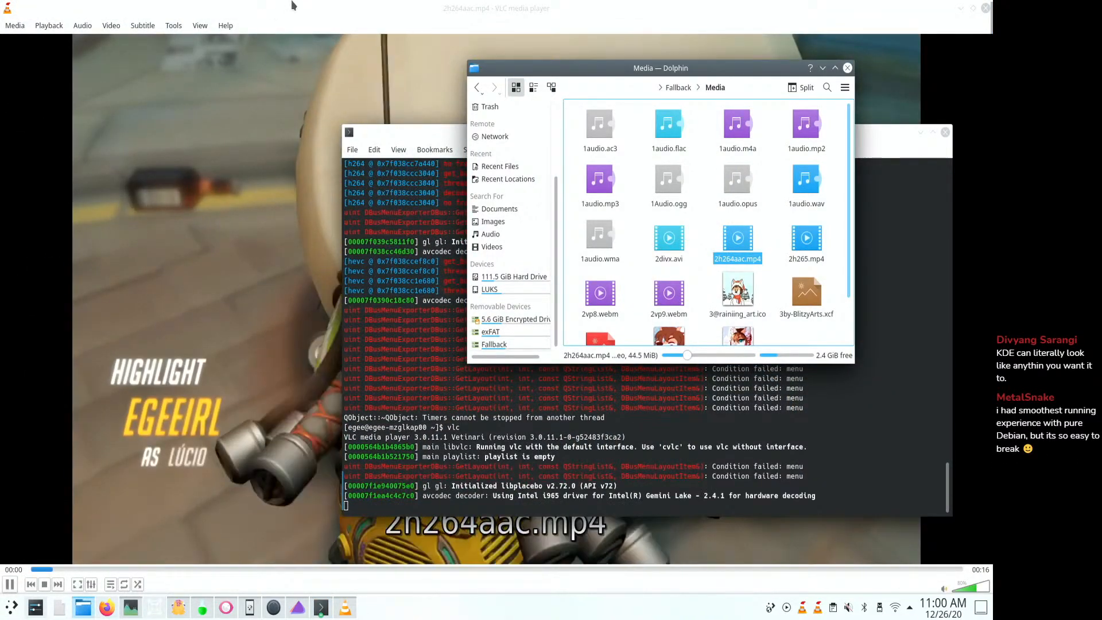
left_click(302, 9)
key("alt+Tab")
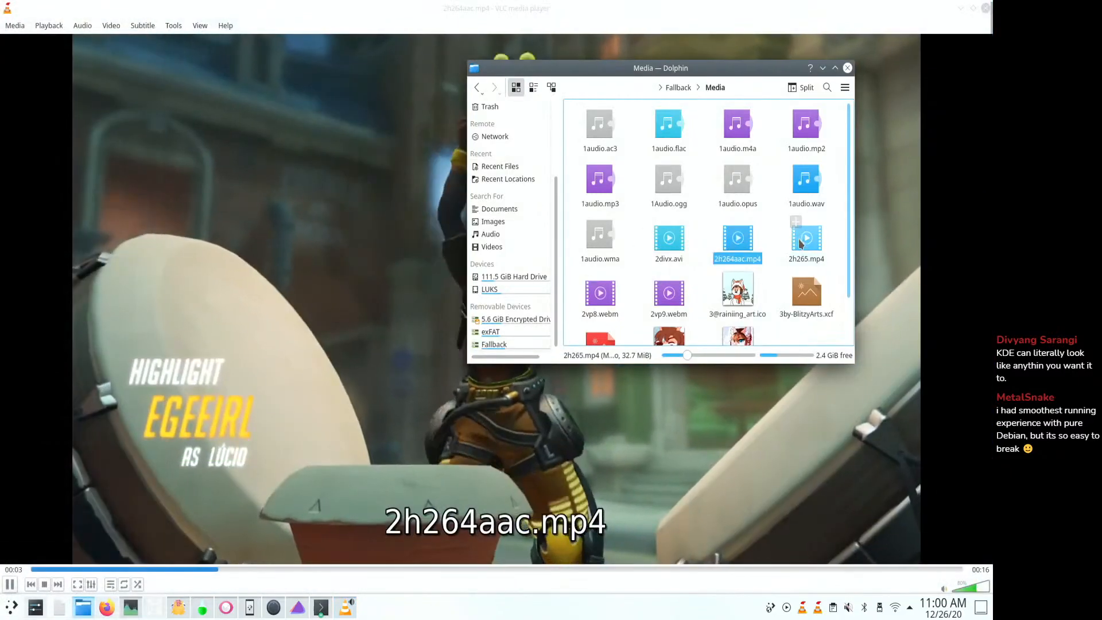
left_click_drag(801, 244, 338, 270)
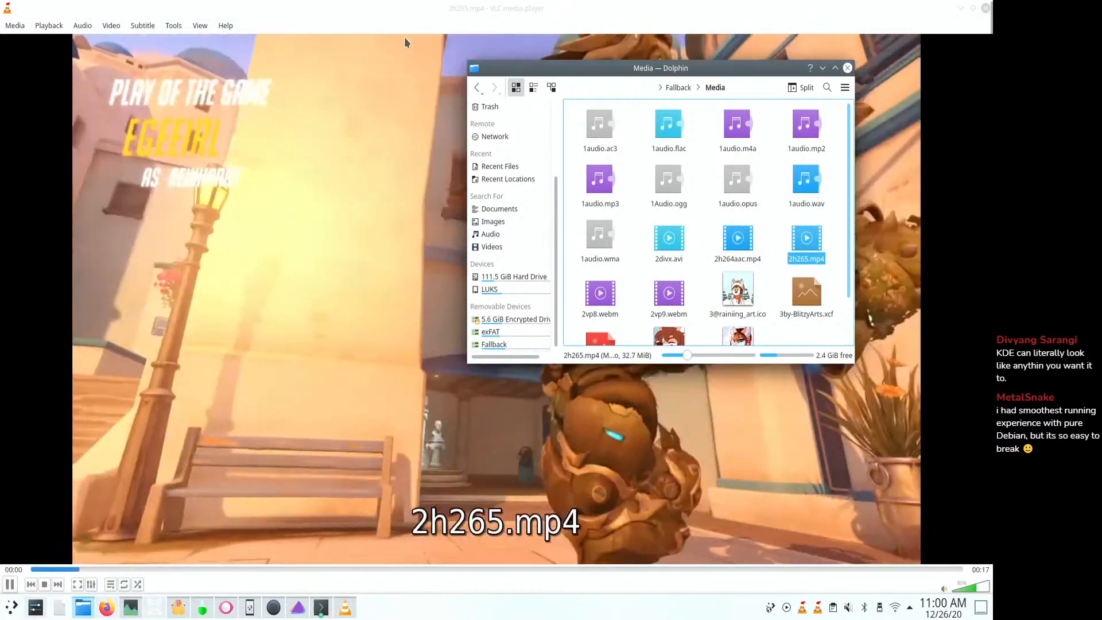
left_click(411, 7)
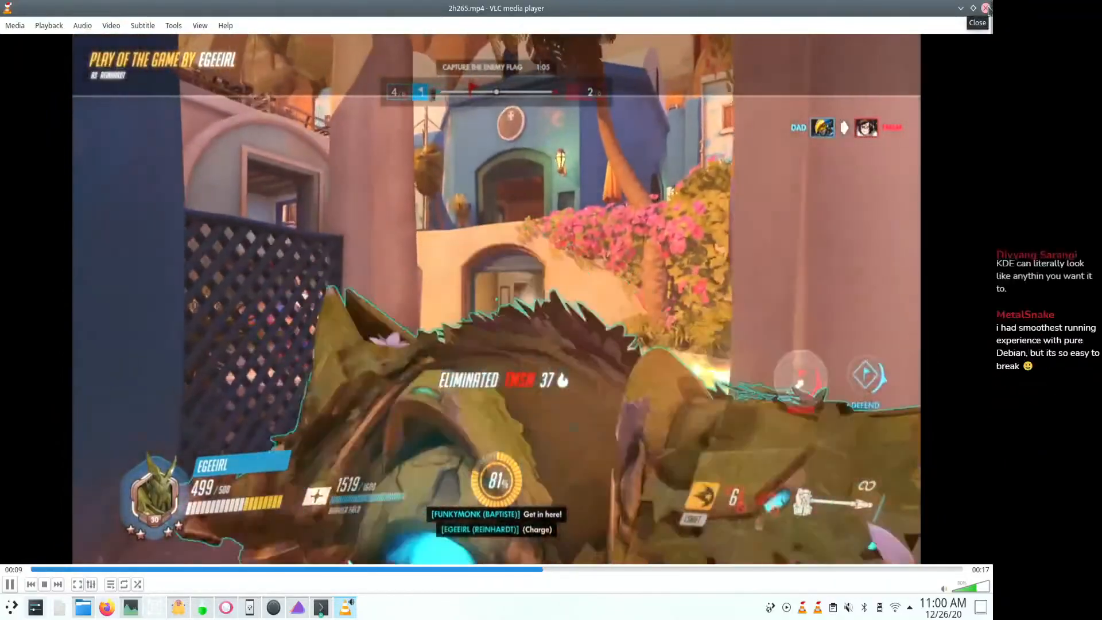
left_click(985, 8)
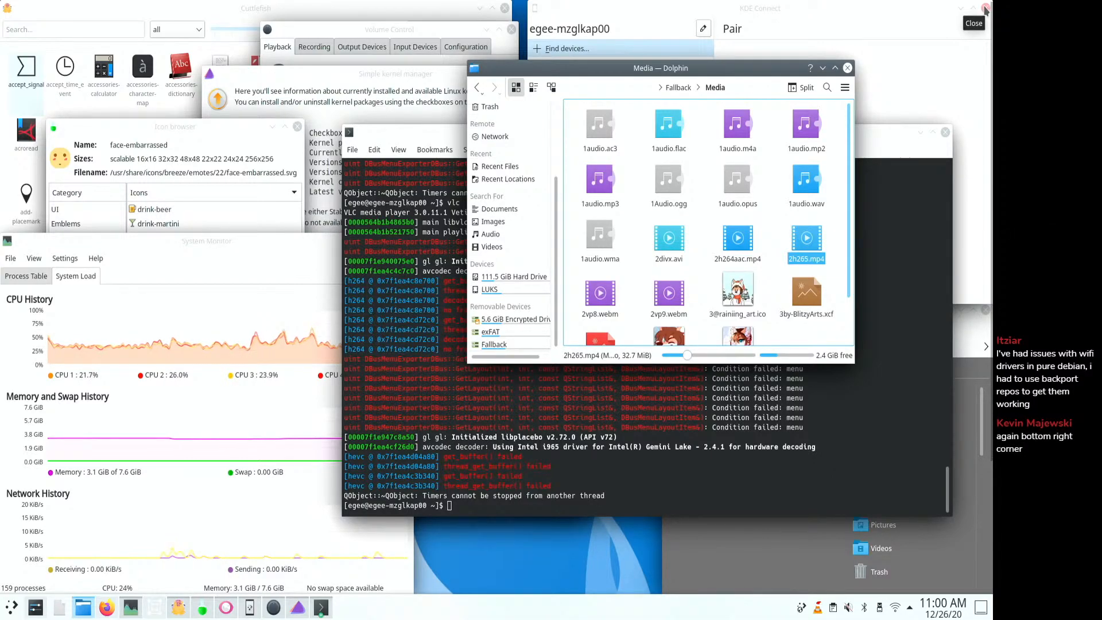
- Restore the video player from its system tray icon and check its tray menu
left_click(817, 610)
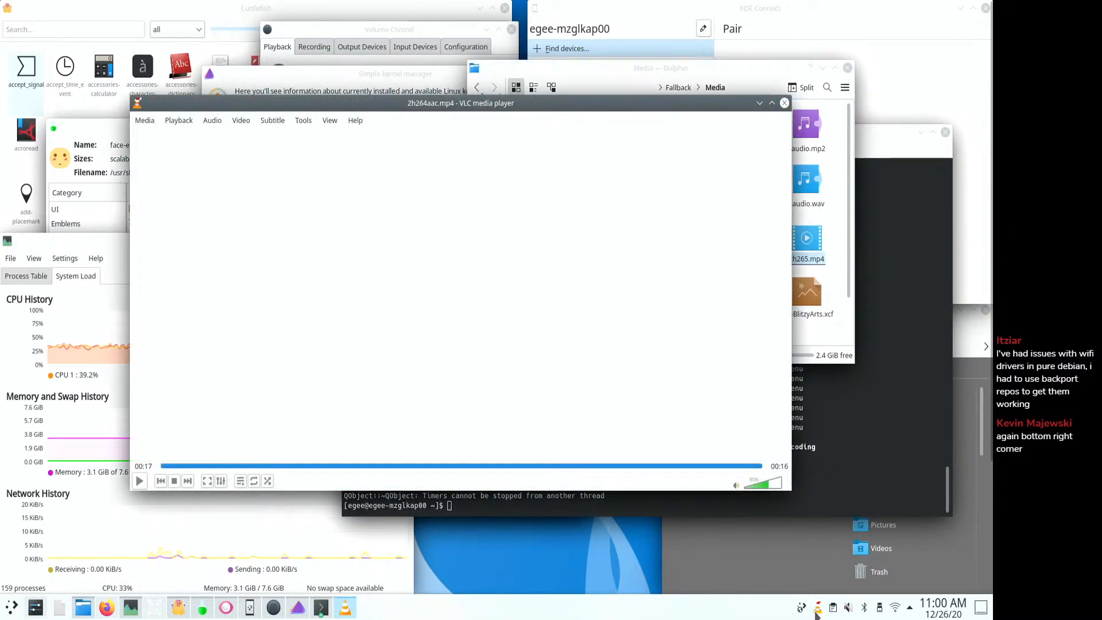
left_click_drag(440, 98, 359, 75)
left_click(705, 80)
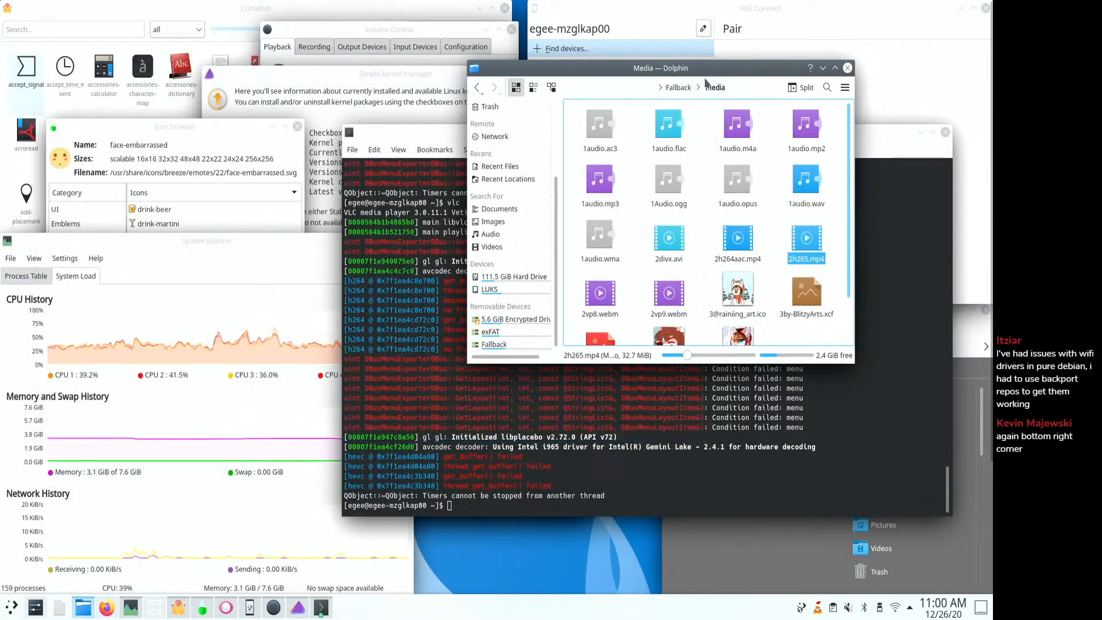
left_click(817, 610)
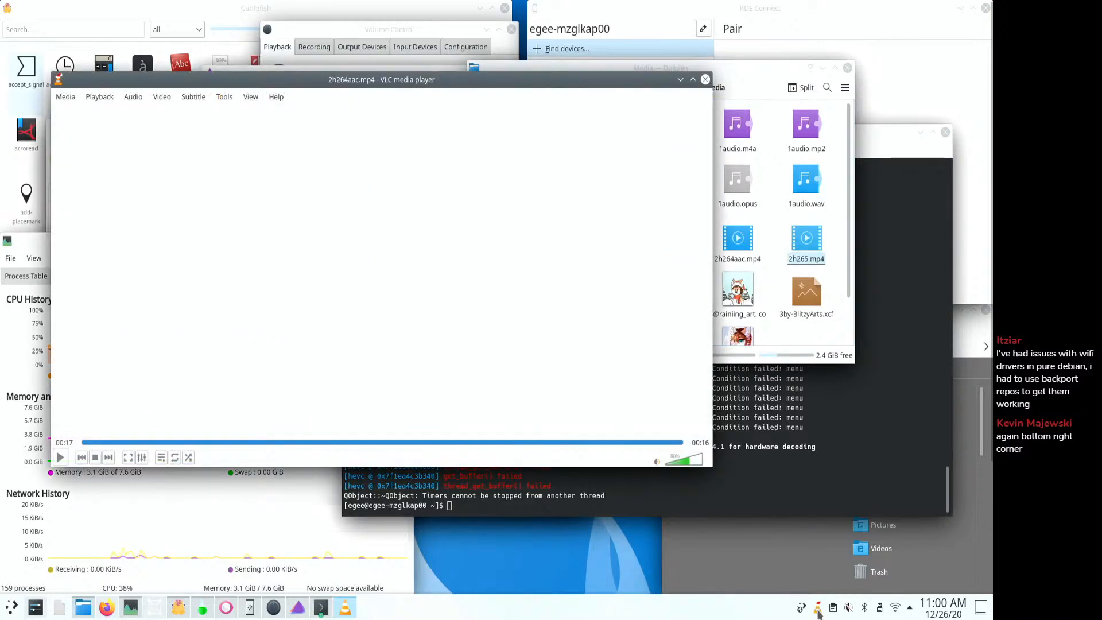
right_click(817, 611)
key("Escape")
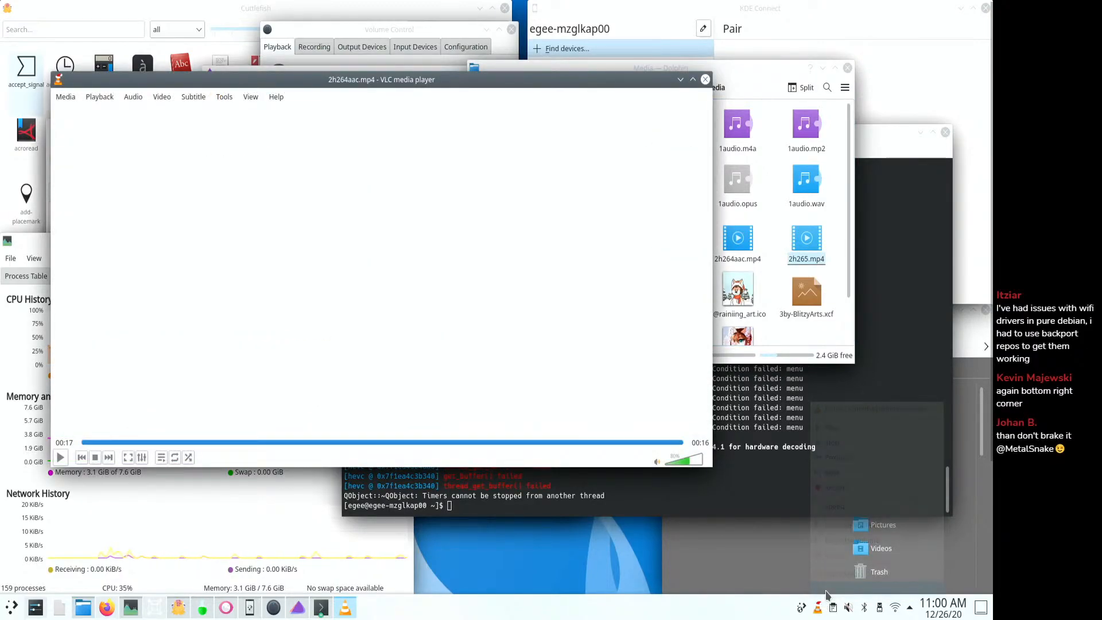
right_click(819, 610)
left_click(773, 578)
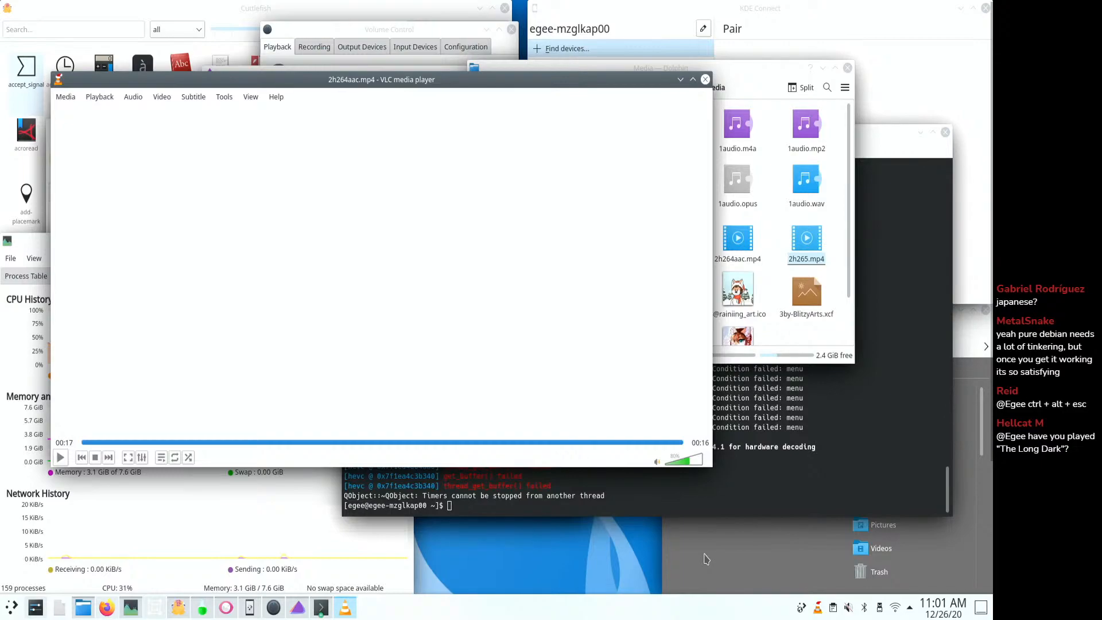
- Bring the Media folder forward and open 3by-BlitzyArts.xcf from further down the list
left_click(748, 69)
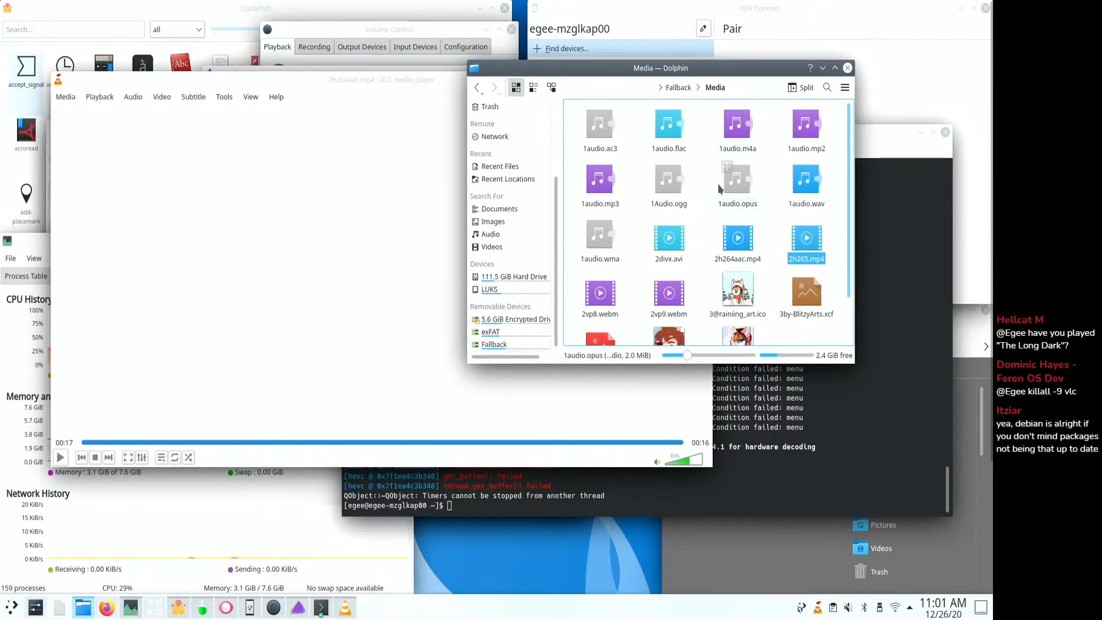
left_click_drag(663, 68, 305, 62)
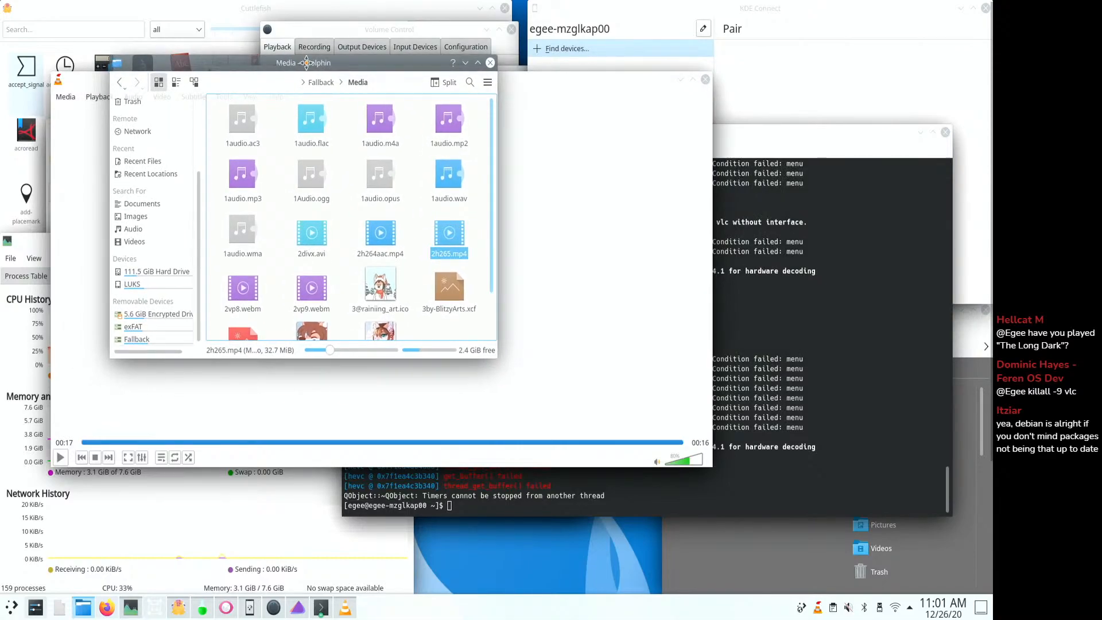
left_click(344, 283)
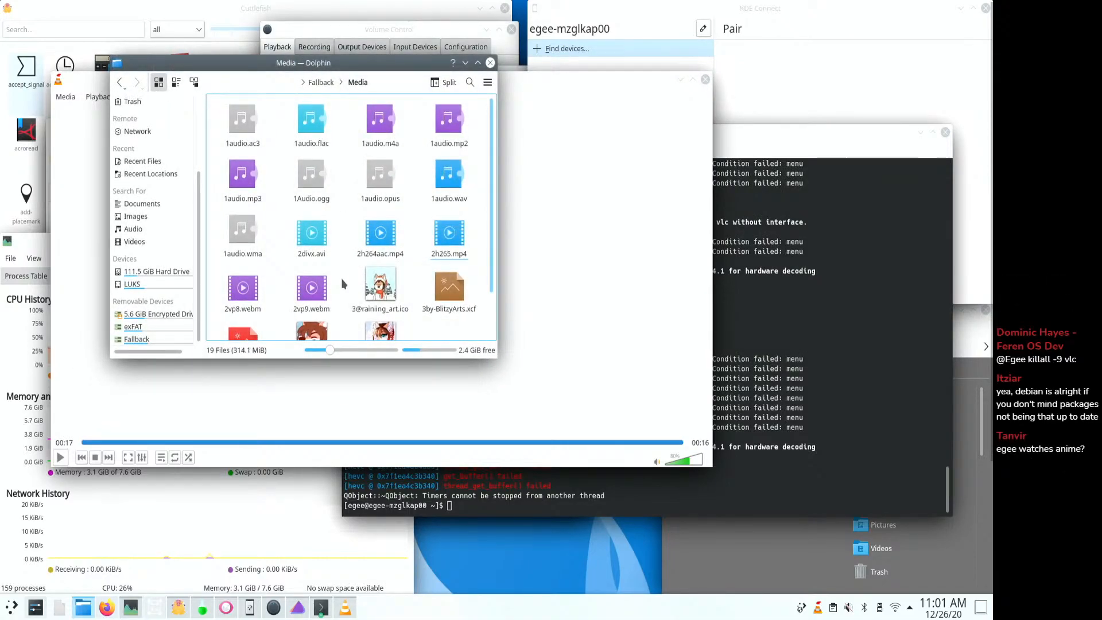
scroll(345, 283, "down", 1)
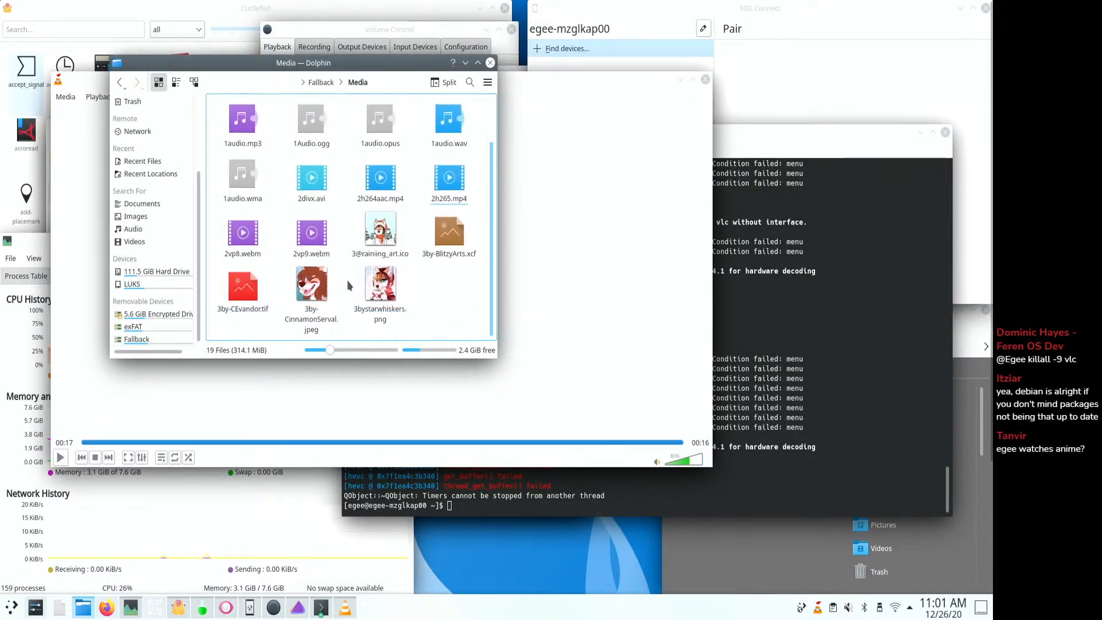
double_click(456, 247)
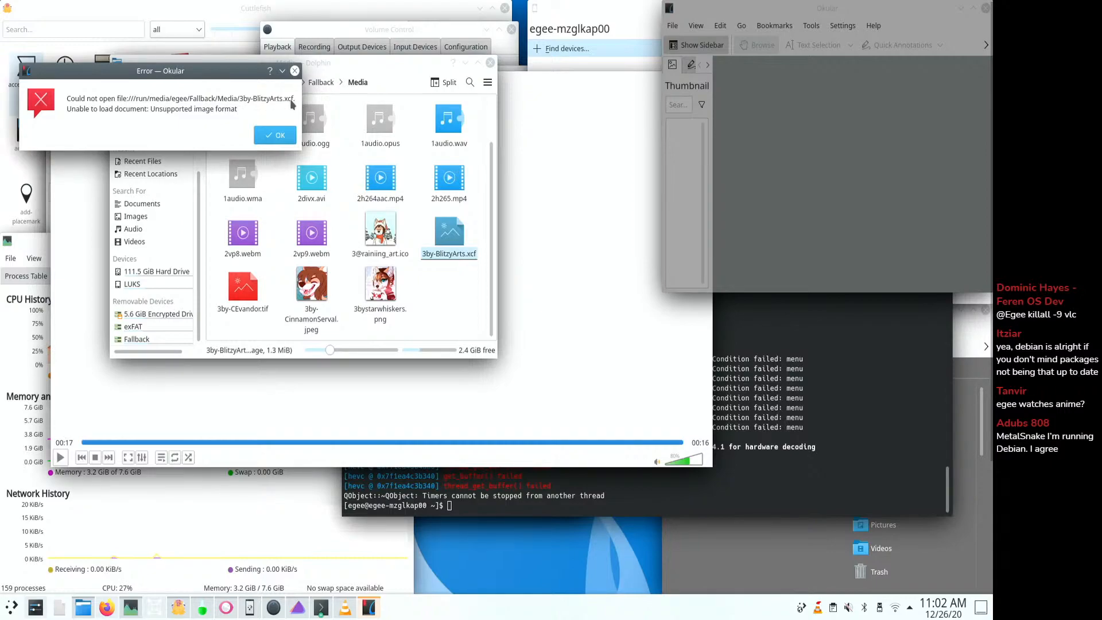
- Dismiss Okular's error, open 3by-CEvandor.tif in Gwenview, then return to the Fallback folder
left_click(275, 136)
left_click(247, 307)
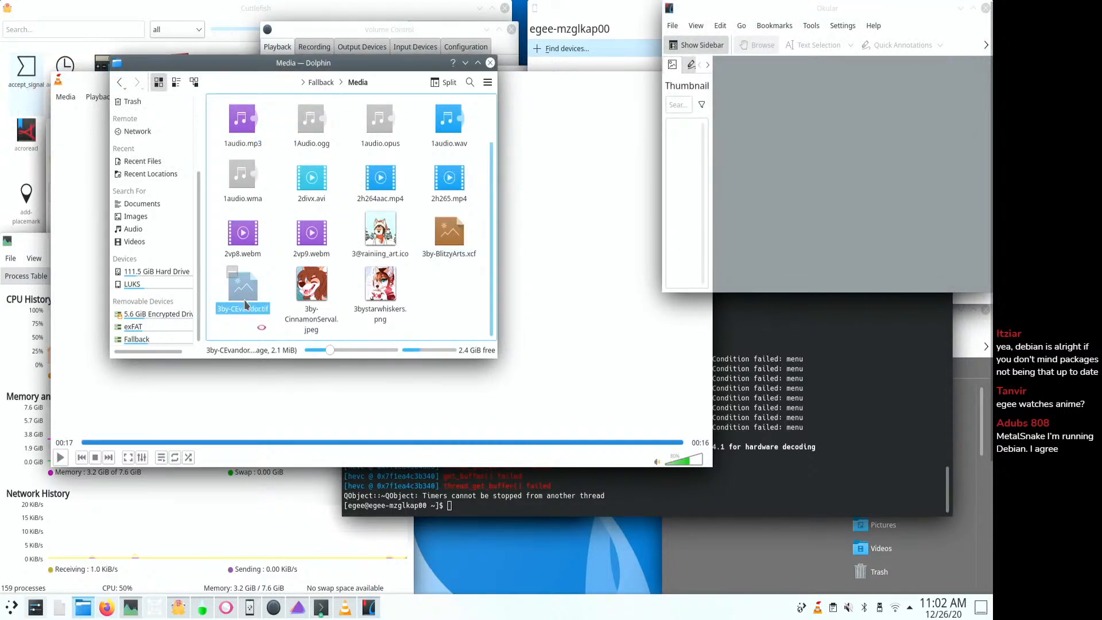
left_click_drag(711, 312, 365, 150)
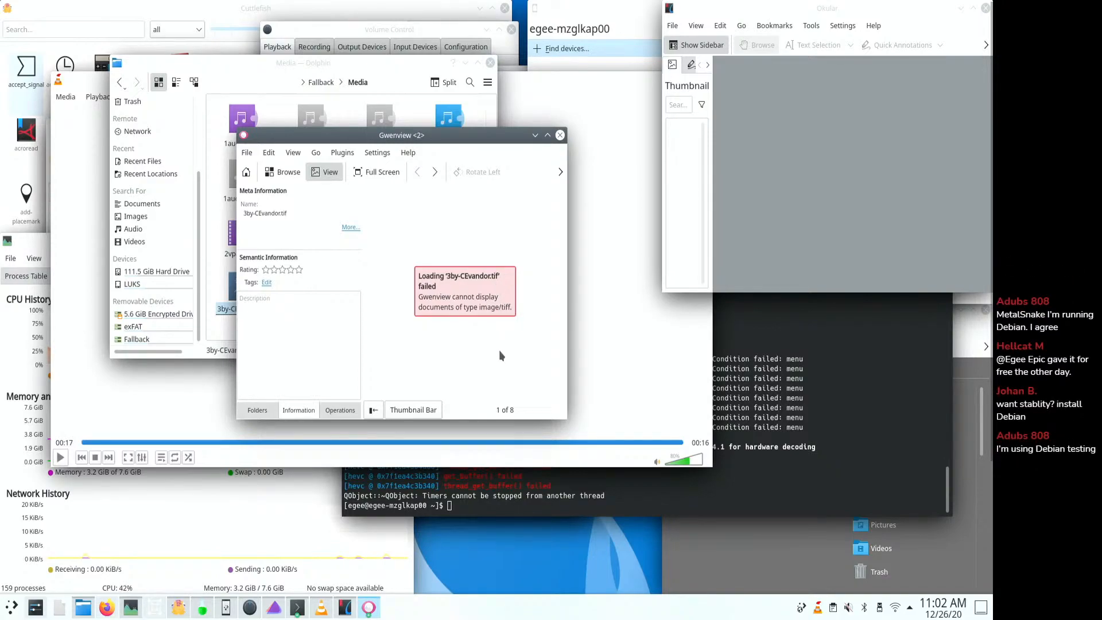
left_click(364, 70)
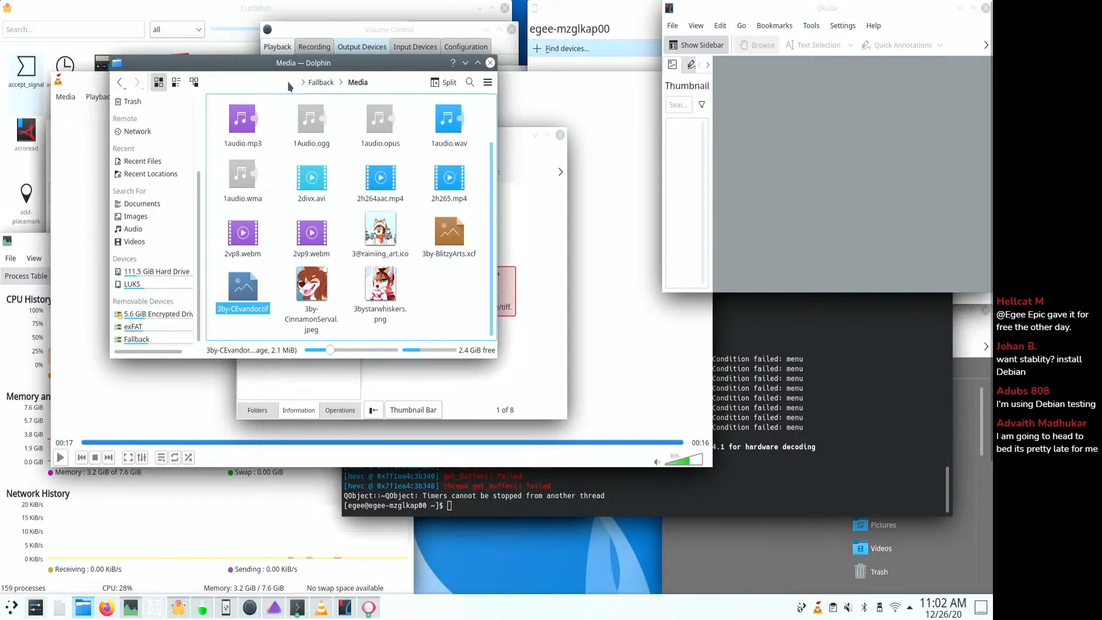
left_click(325, 84)
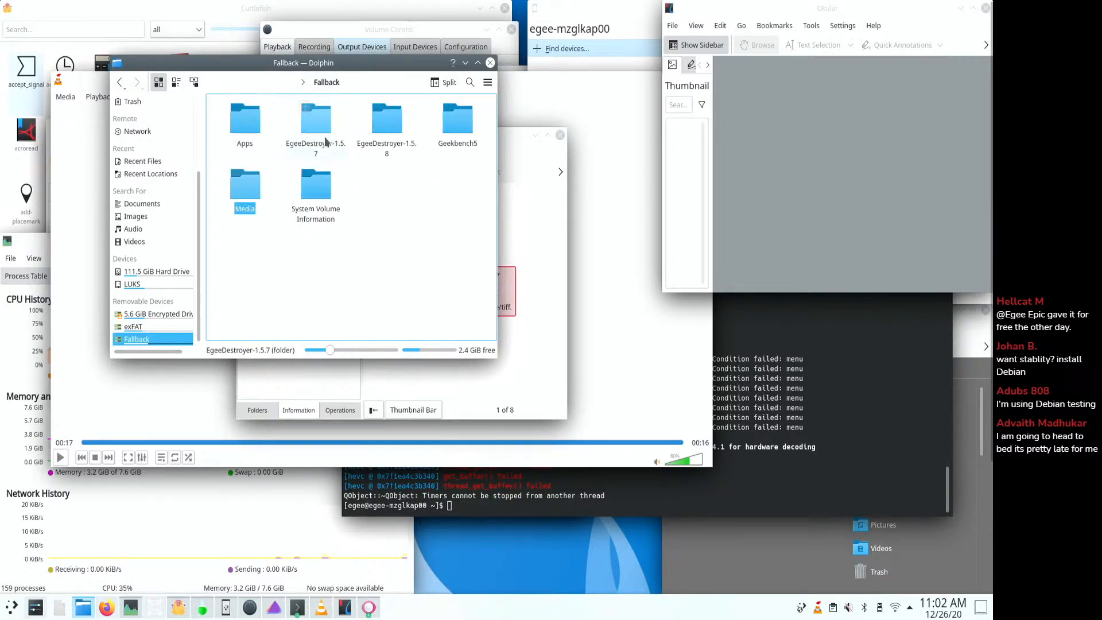
- Open the Apps folder and start the endless-sky AppImage, choosing Execute then Continue
left_click(392, 220)
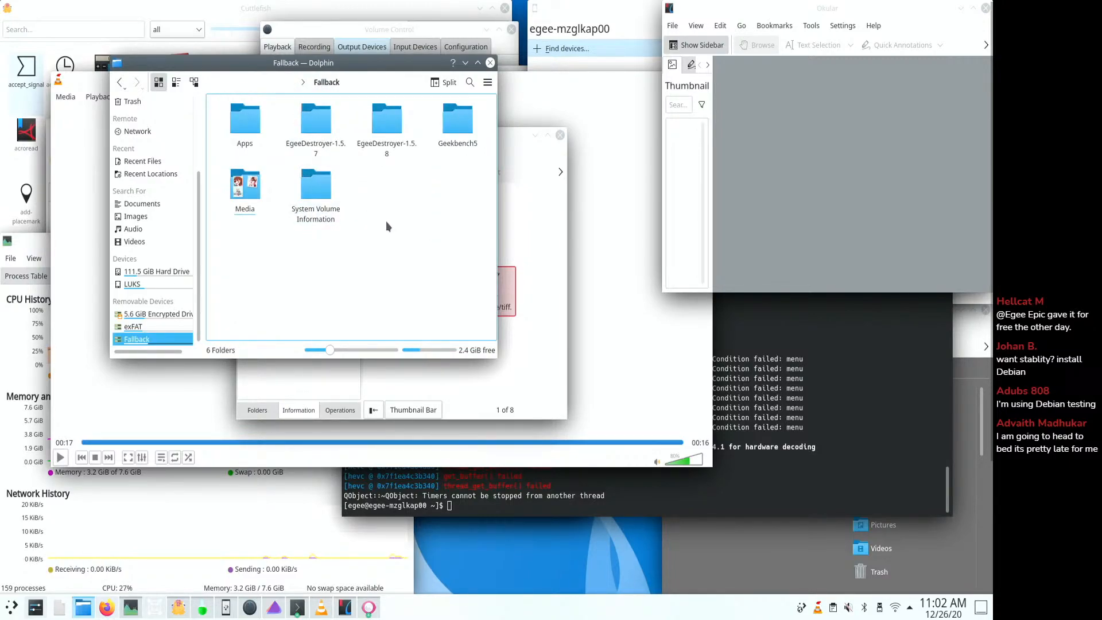
left_click(244, 120)
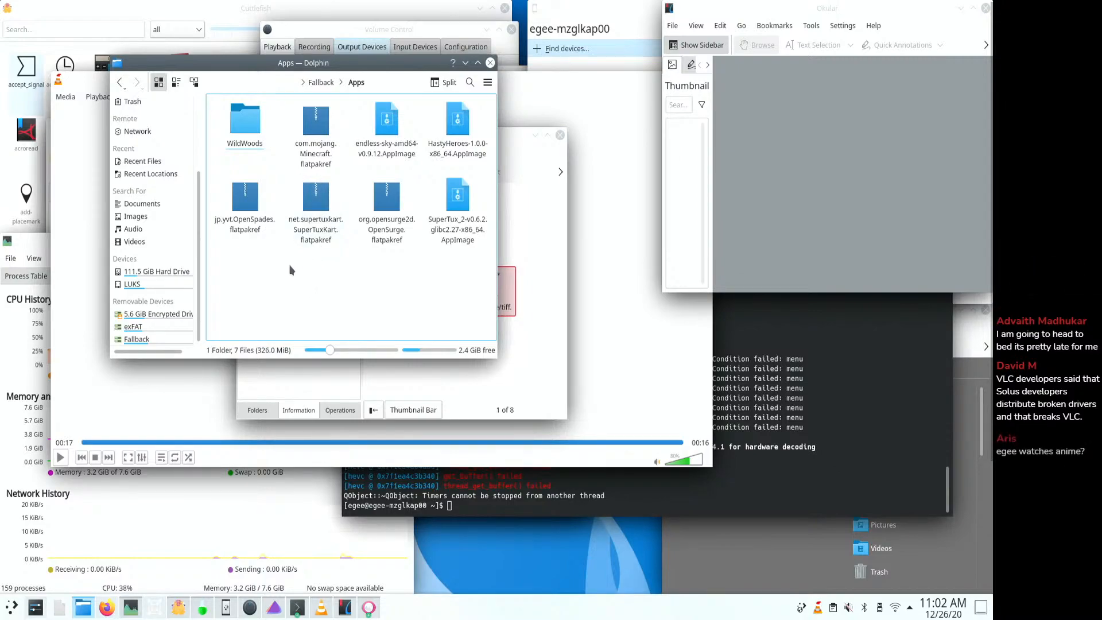
left_click(384, 147)
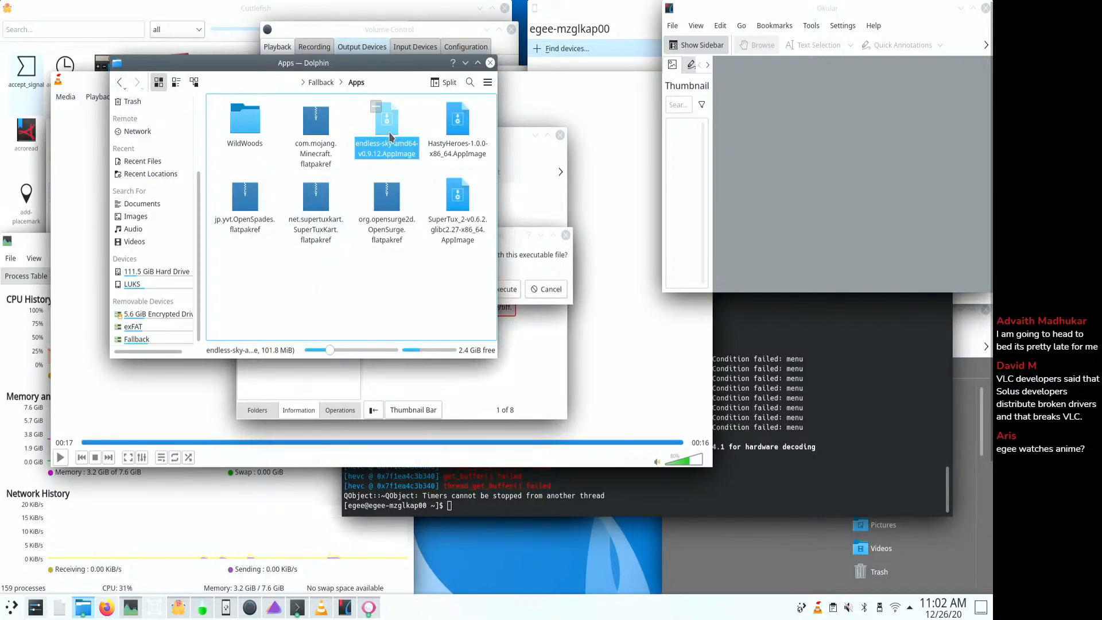
left_click(505, 289)
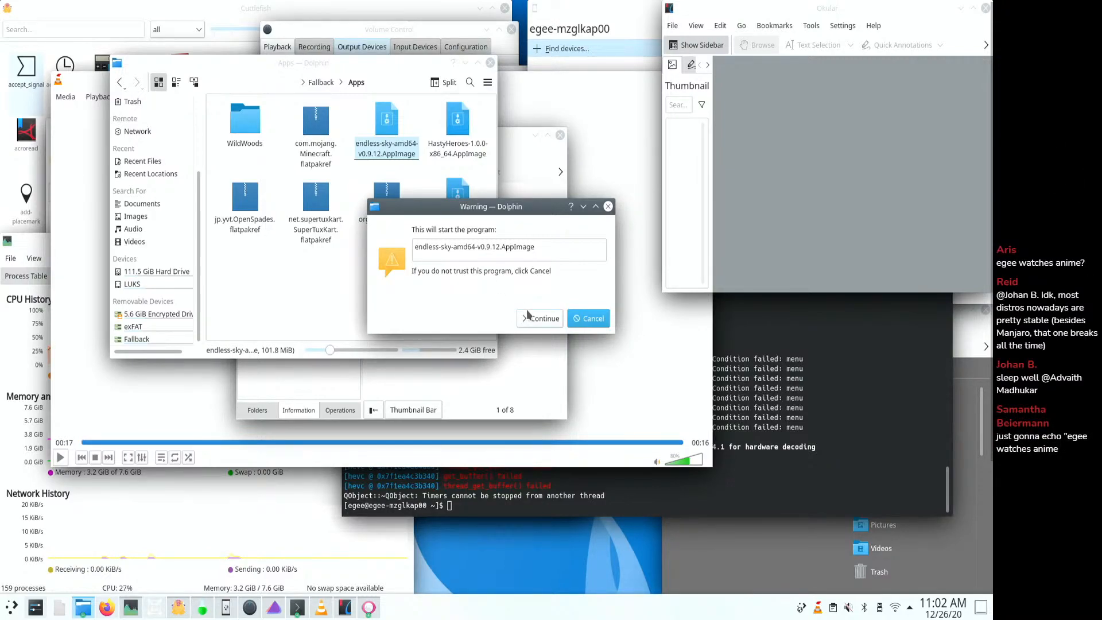
left_click(540, 320)
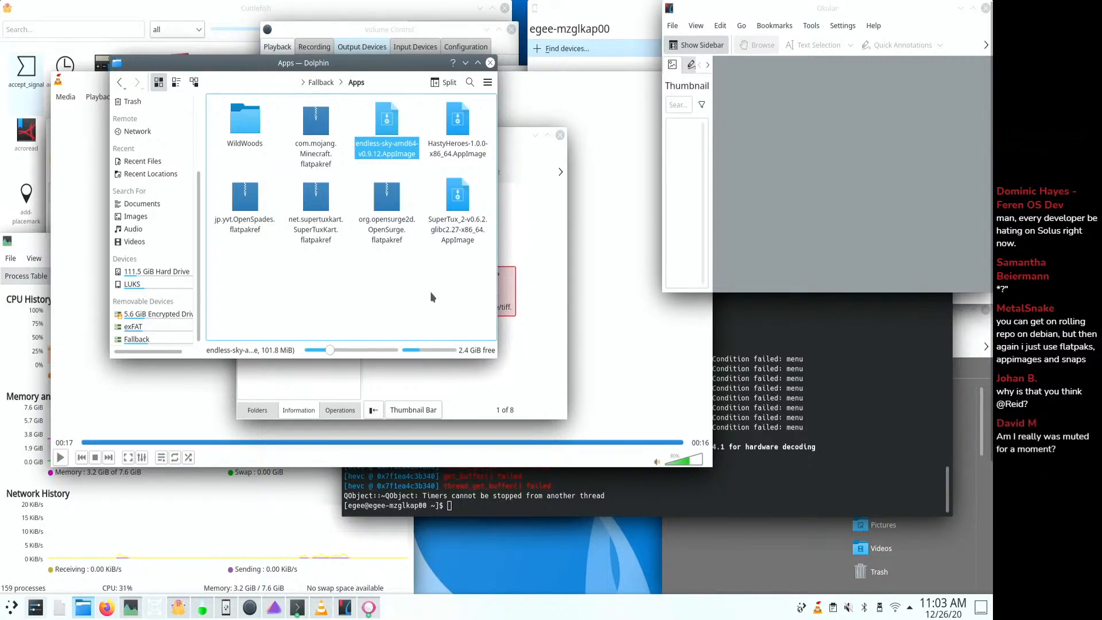
- Dismiss the file and folder context menus and bring the Konsole terminal forward
right_click(386, 137)
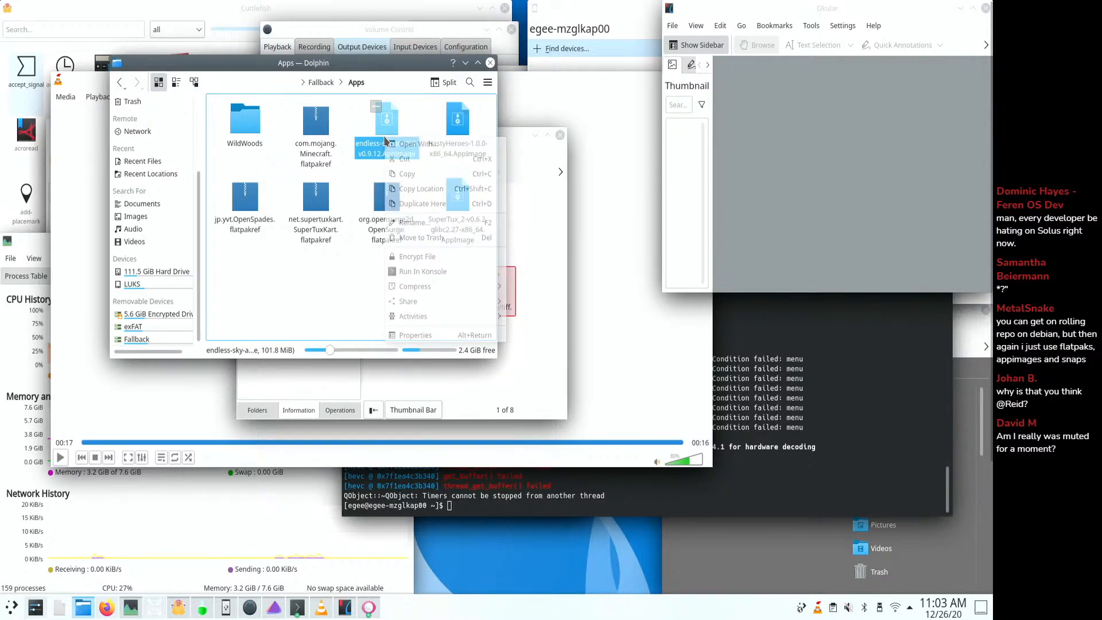
left_click(412, 118)
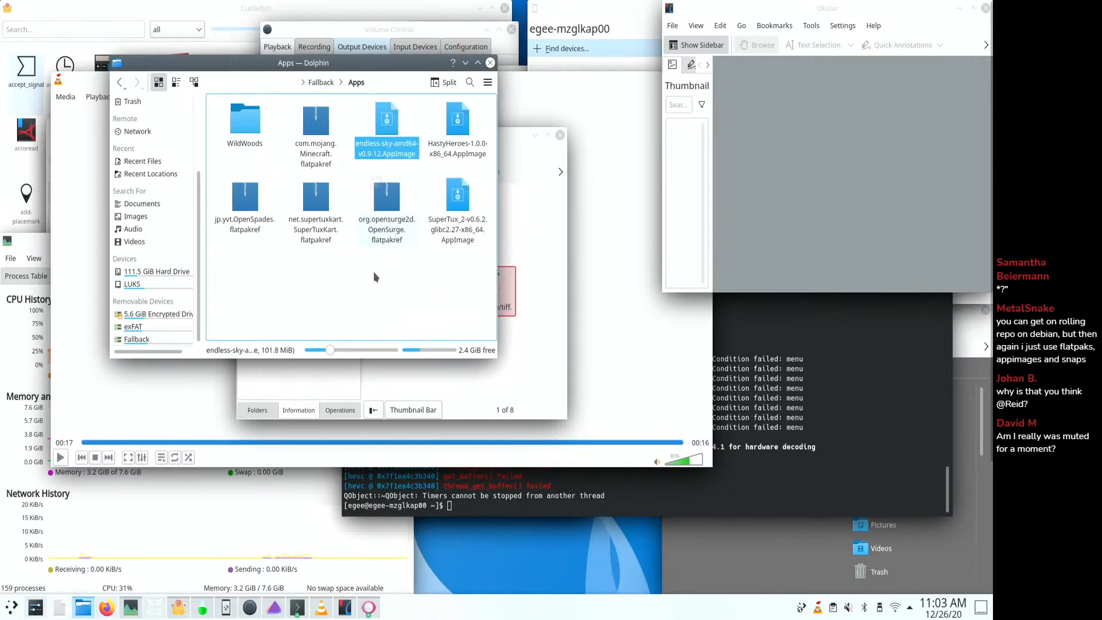
left_click(388, 312)
right_click(384, 302)
left_click(343, 301)
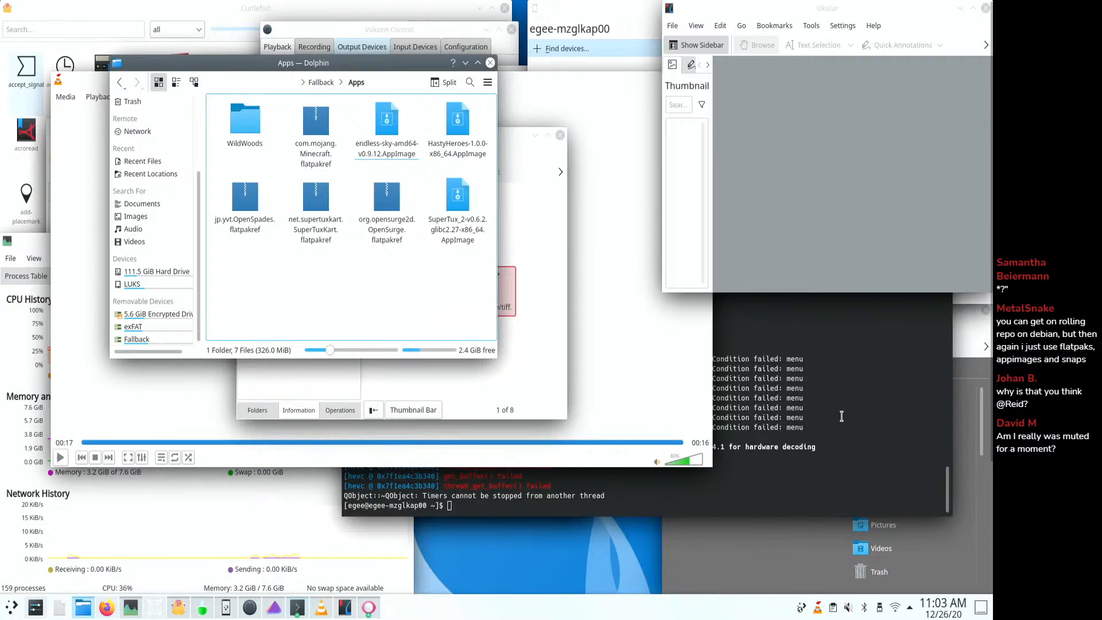
left_click(841, 416)
left_click(945, 132)
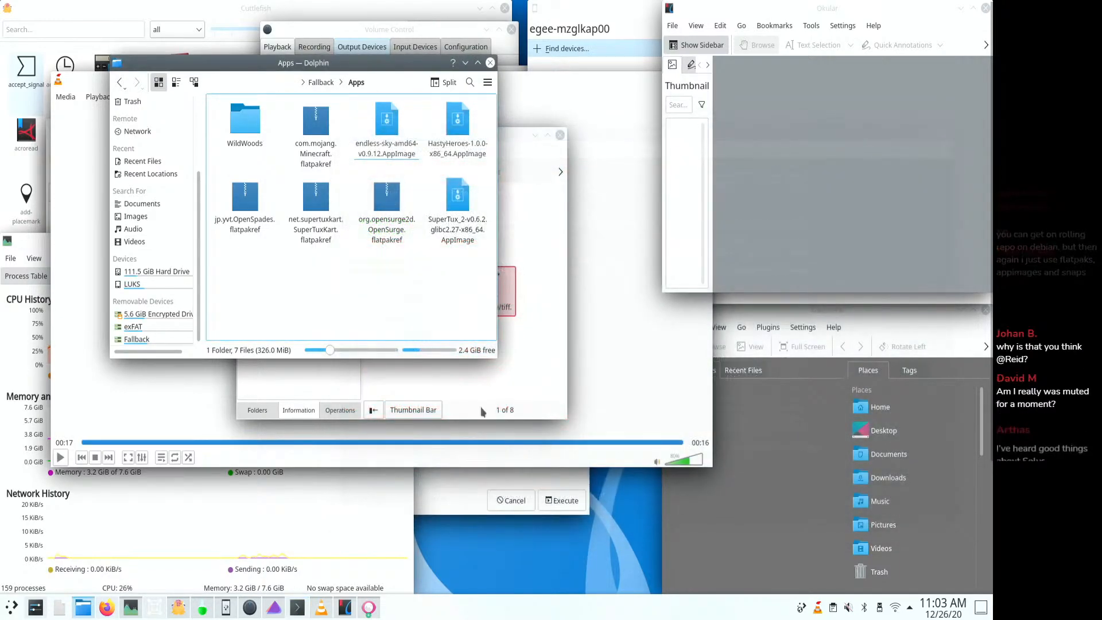
left_click(297, 607)
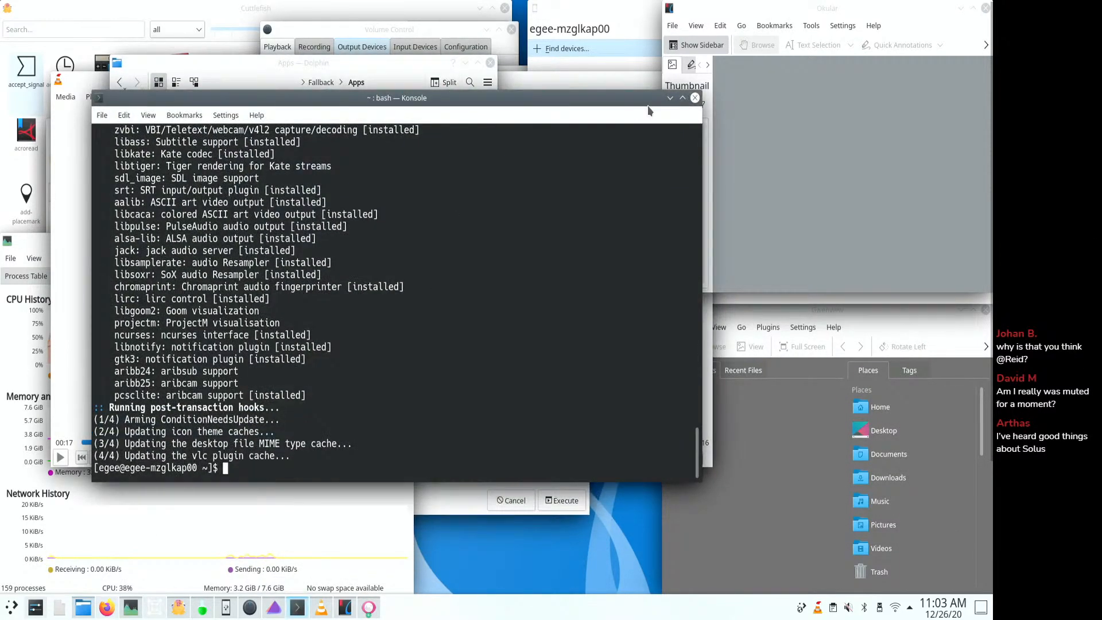
left_click(695, 97)
- Open a terminal in the Apps folder, list it, and run ./HastyHeroes-1.0.0-x86_64.AppImage
right_click(346, 308)
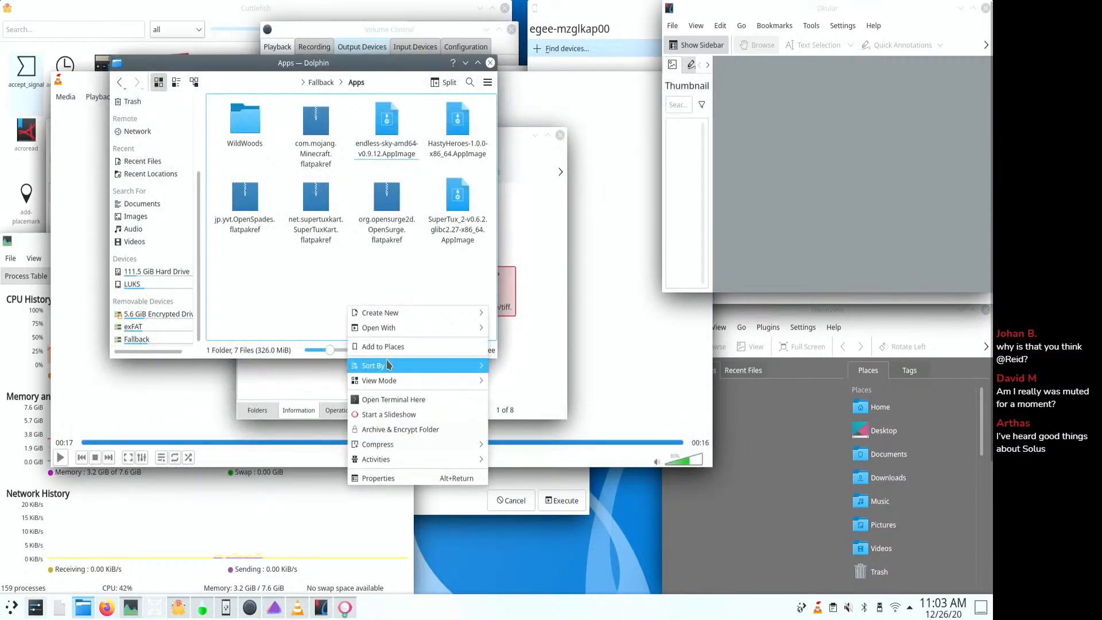
left_click(396, 403)
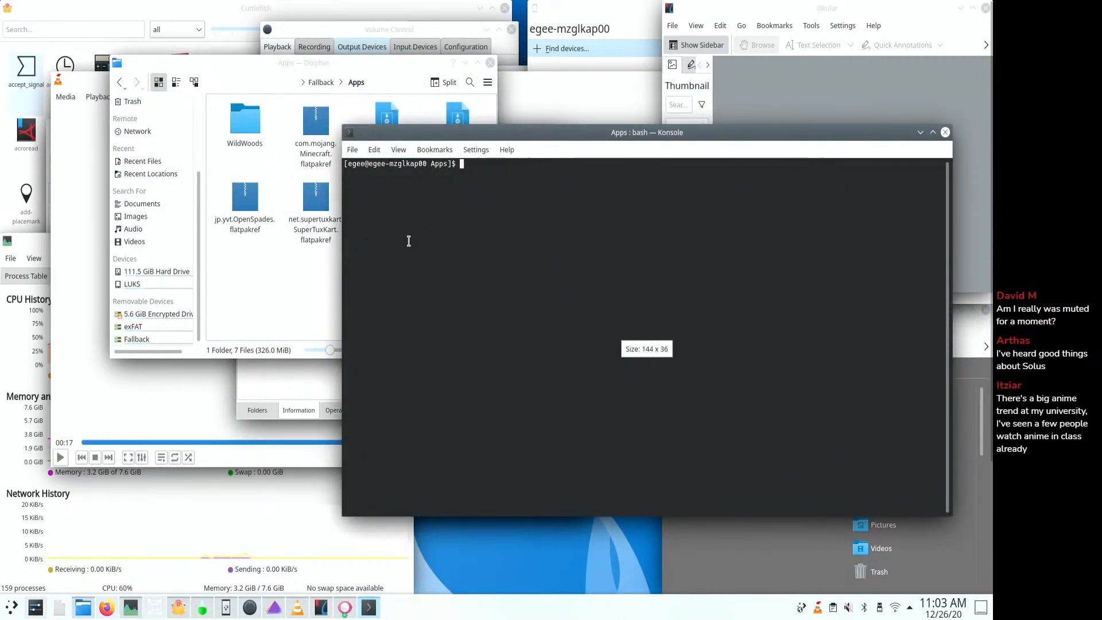
type("ls")
key("Return")
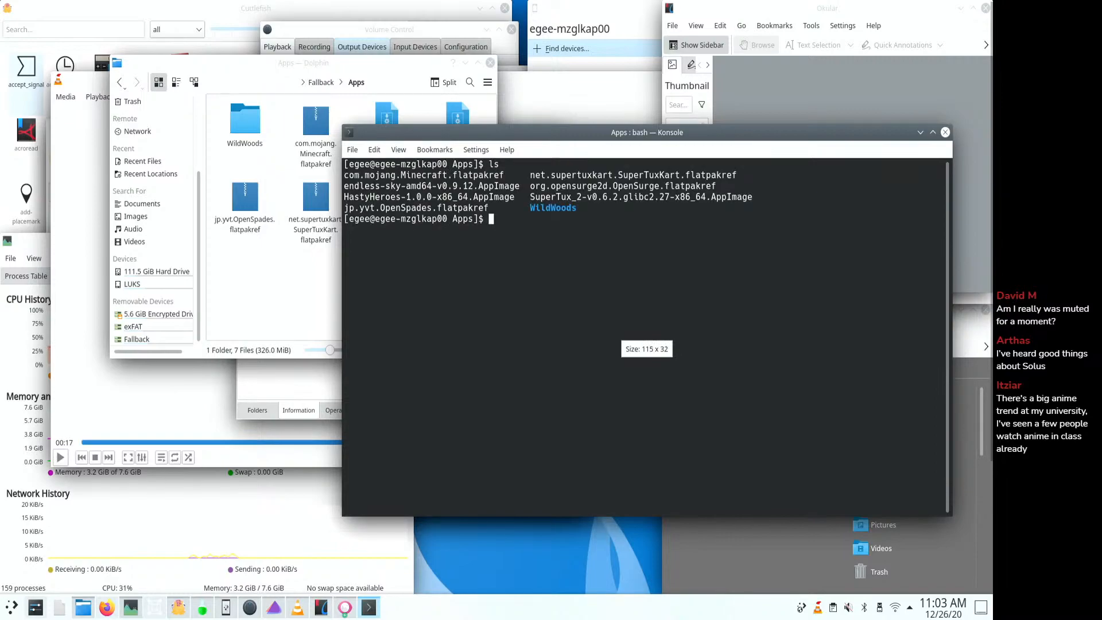
type("./")
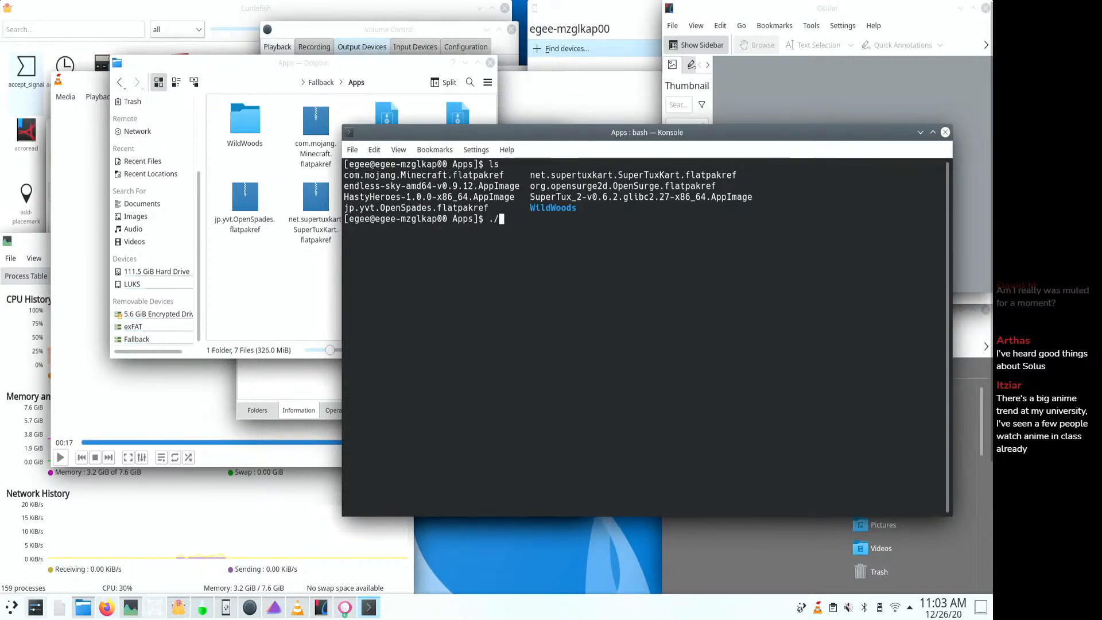
double_click(402, 197)
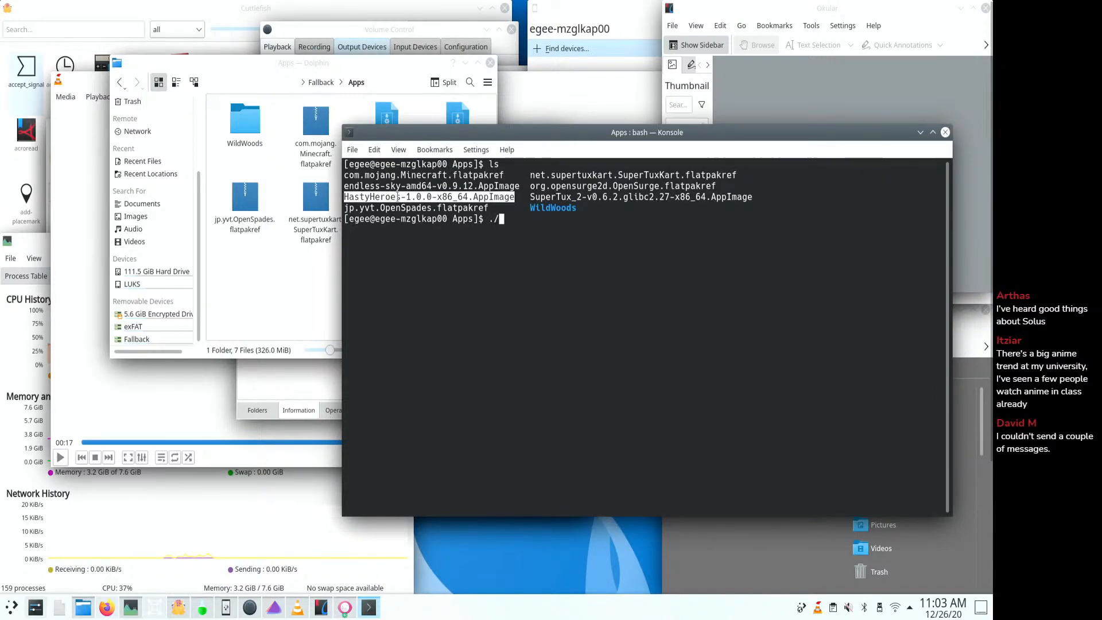
middle_click(402, 197)
key("Return")
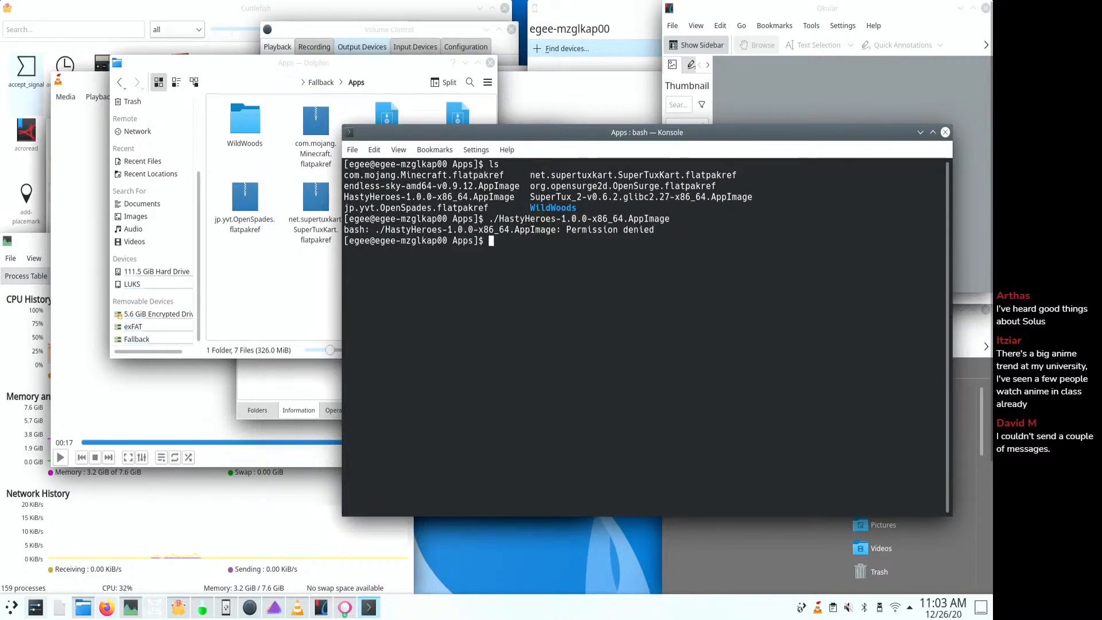
- Run chmod +x on HastyHeroes-1.0.0-x86_64.AppImage and launch it again
key("Up")
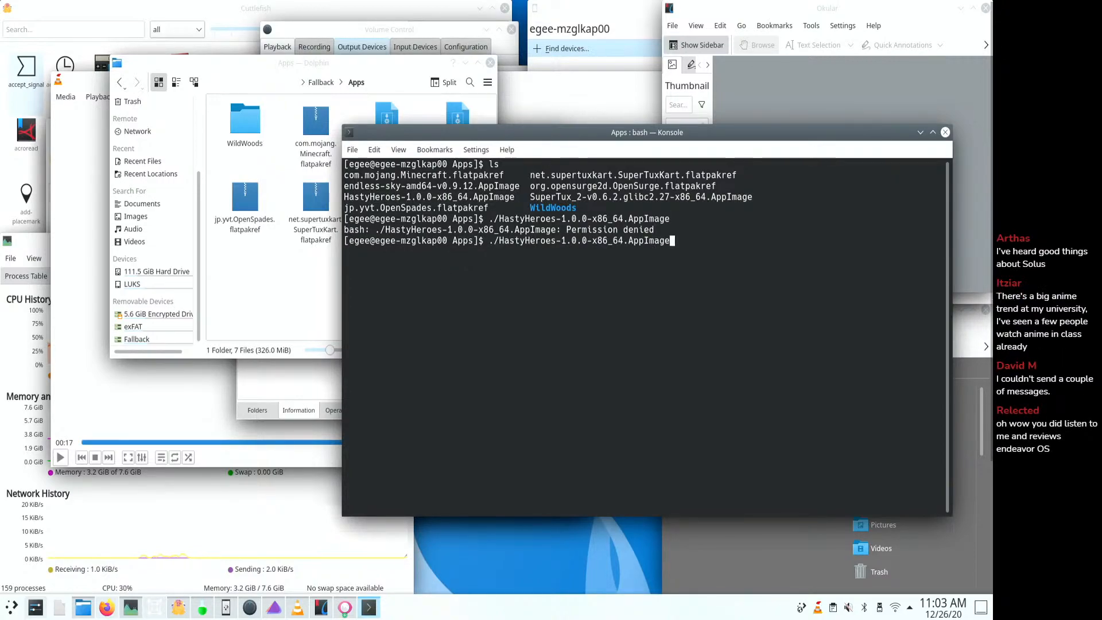
key("ctrl+u")
type("chmod +x")
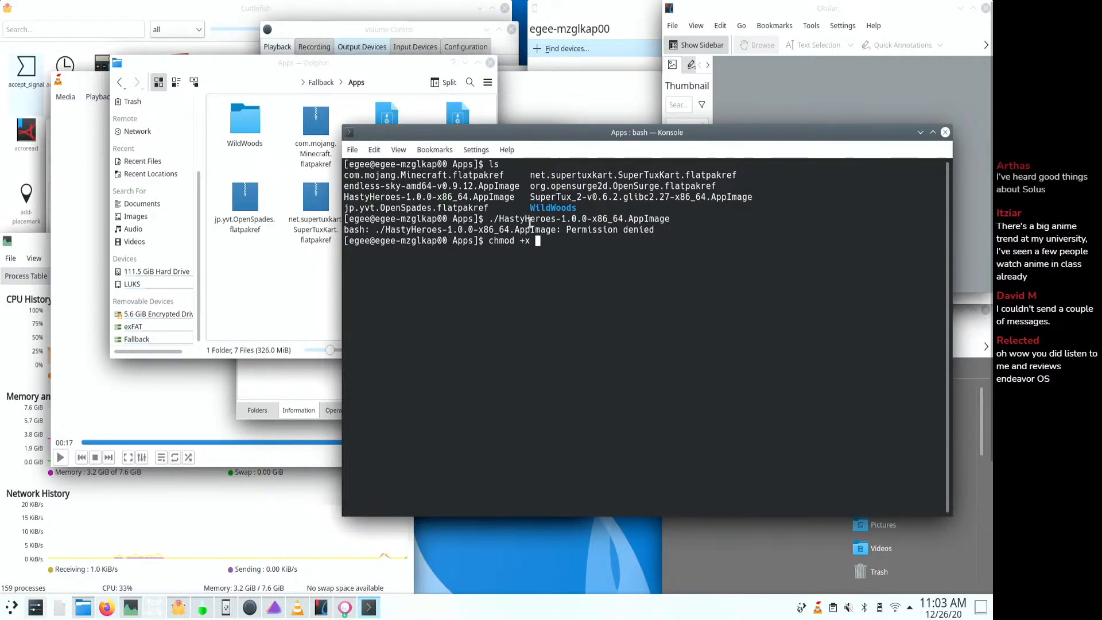
double_click(574, 219)
middle_click(547, 241)
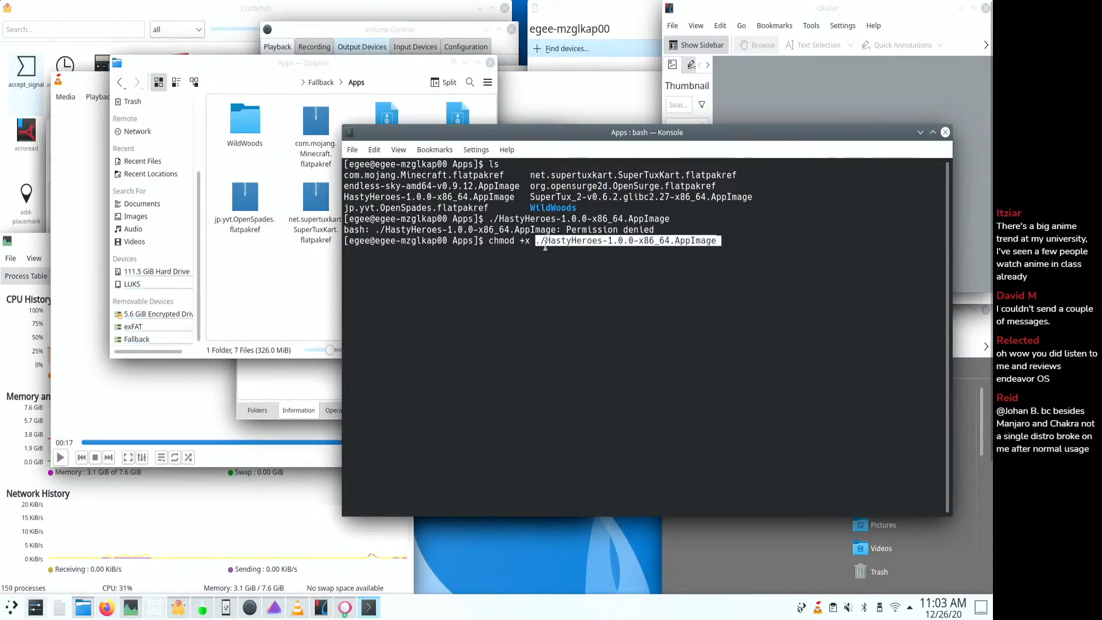
key("Left")
key("Left")
key("Left")
key("Left")
key("Left")
key("Left")
key("Left")
key("Left")
key("Left")
key("Left")
key("Left")
key("Left")
key("Left")
key("Left")
key("Left")
key("Left")
key("Left")
key("Left")
key("Left")
key("Left")
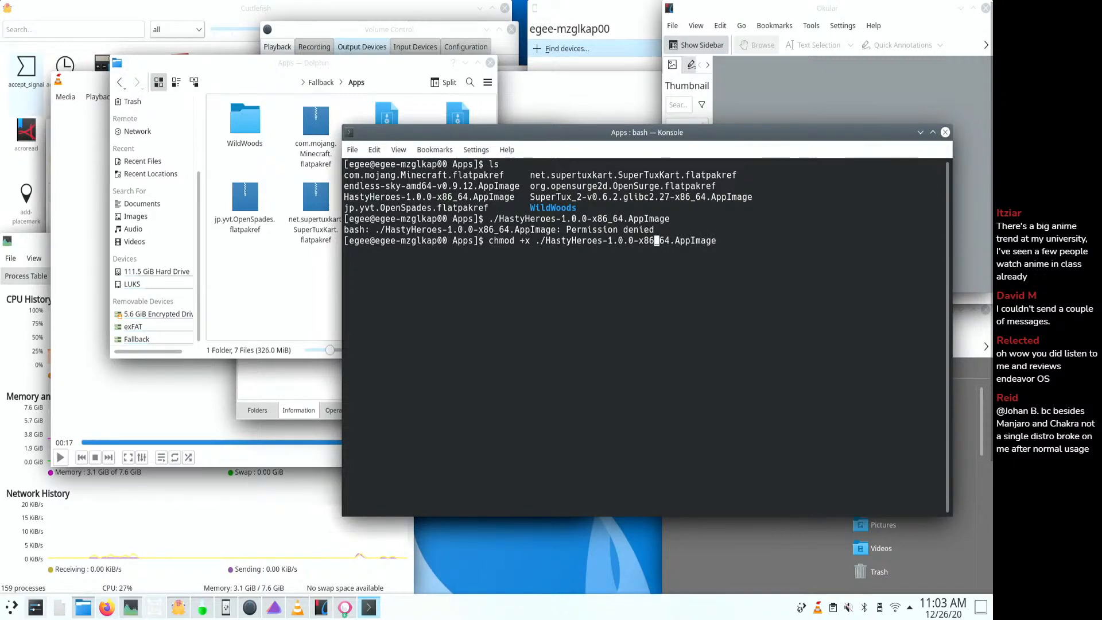
key("Left")
key("Left")
key("Left")
key("Left")
key("Left")
key("Left")
key("Left")
key("Left")
key("Left")
key("Left")
key("BackSpace")
key("Delete")
key("Return")
key("Up")
key("Up")
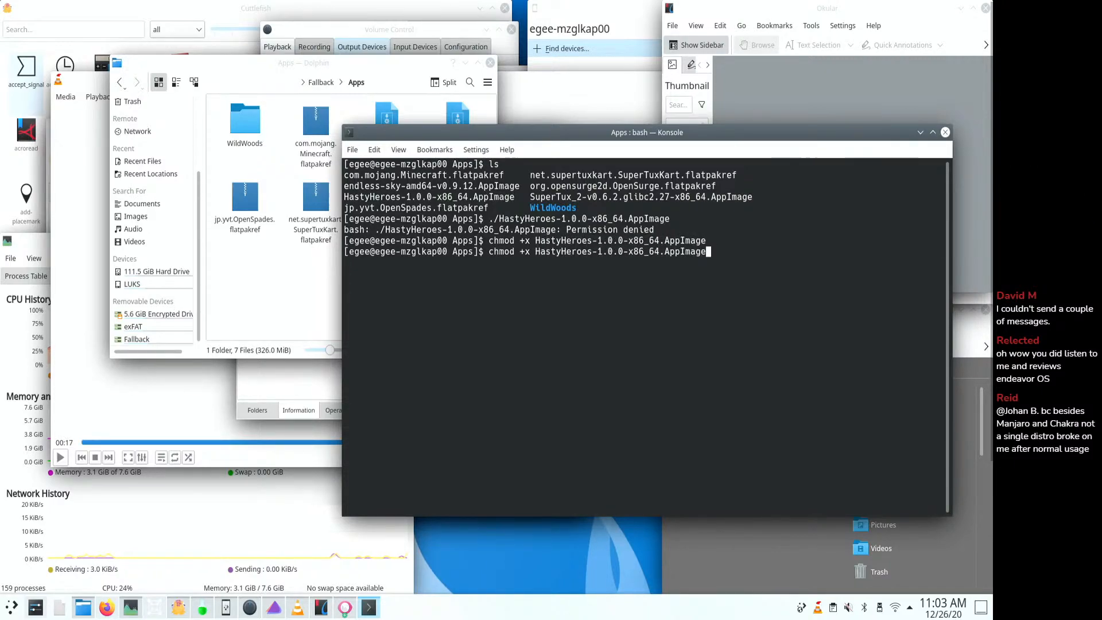
key("Return")
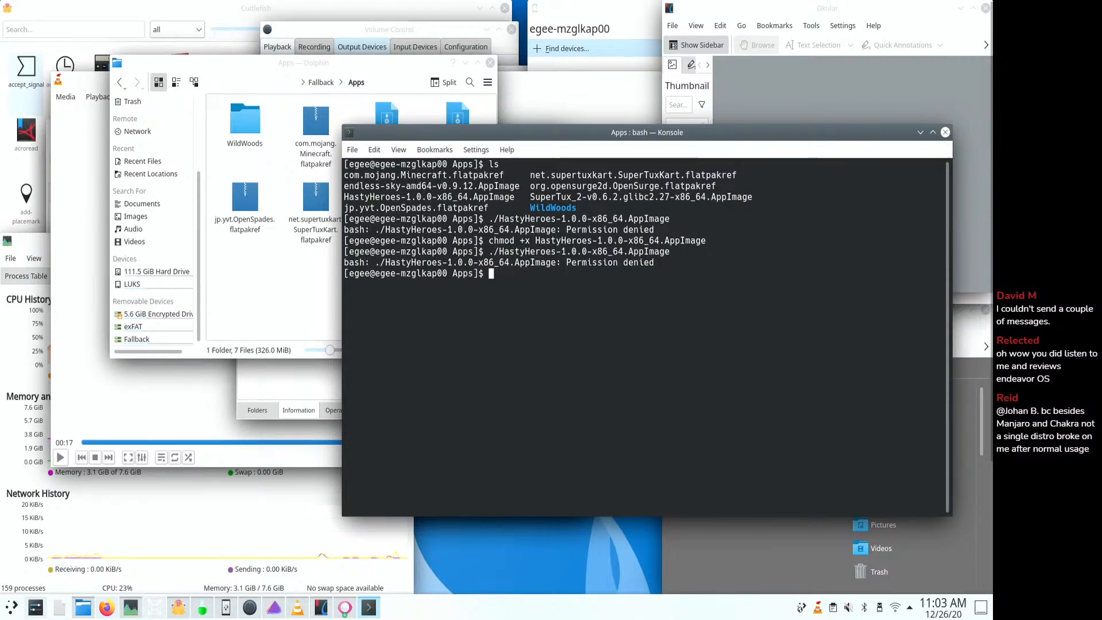
- Tick Is executable in the HastyHeroes AppImage's Properties › Permissions
left_click(291, 282)
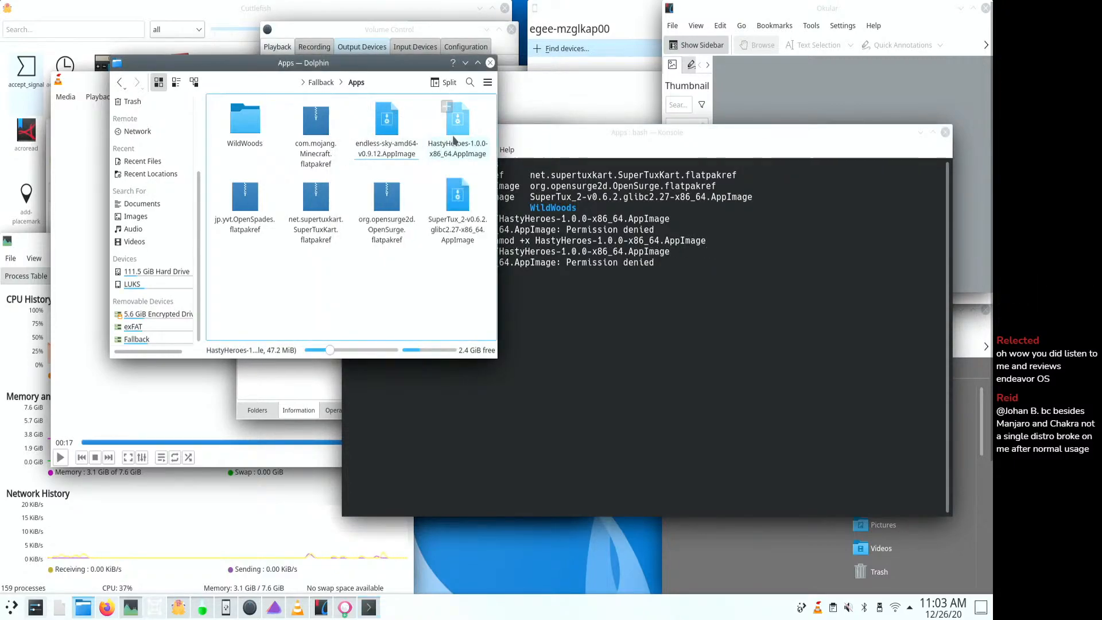
right_click(456, 133)
left_click(505, 324)
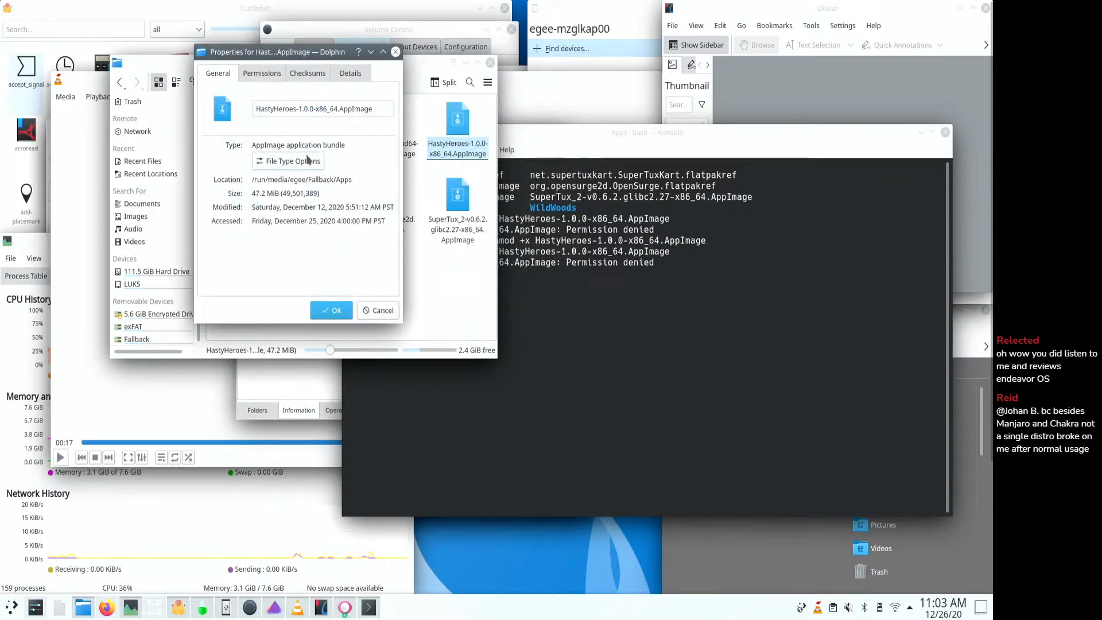
left_click(262, 73)
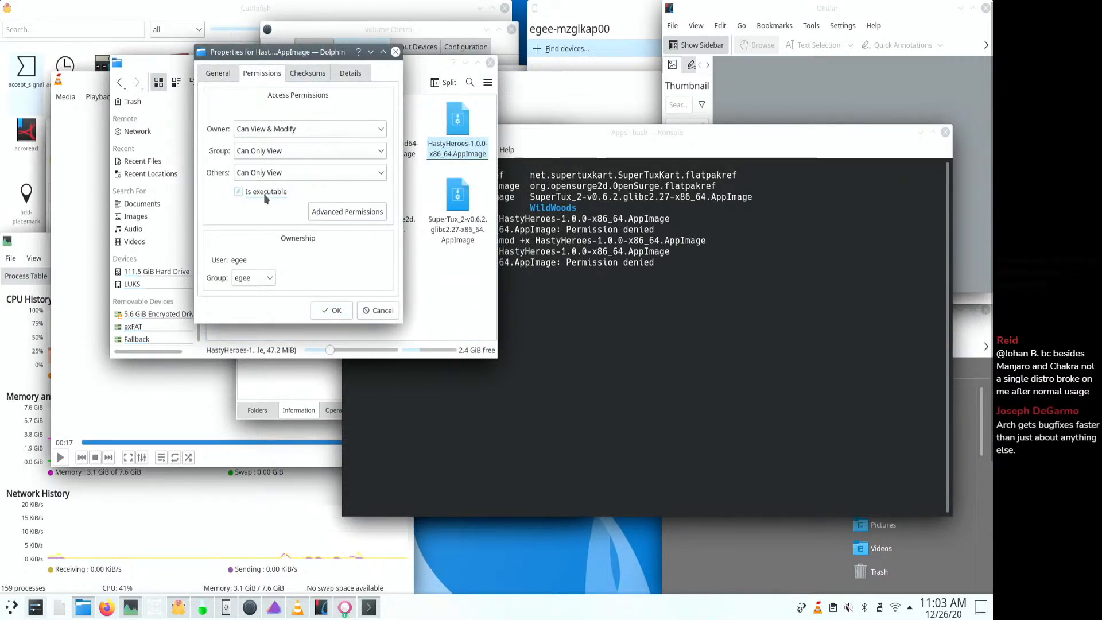
left_click(331, 310)
left_click(526, 243)
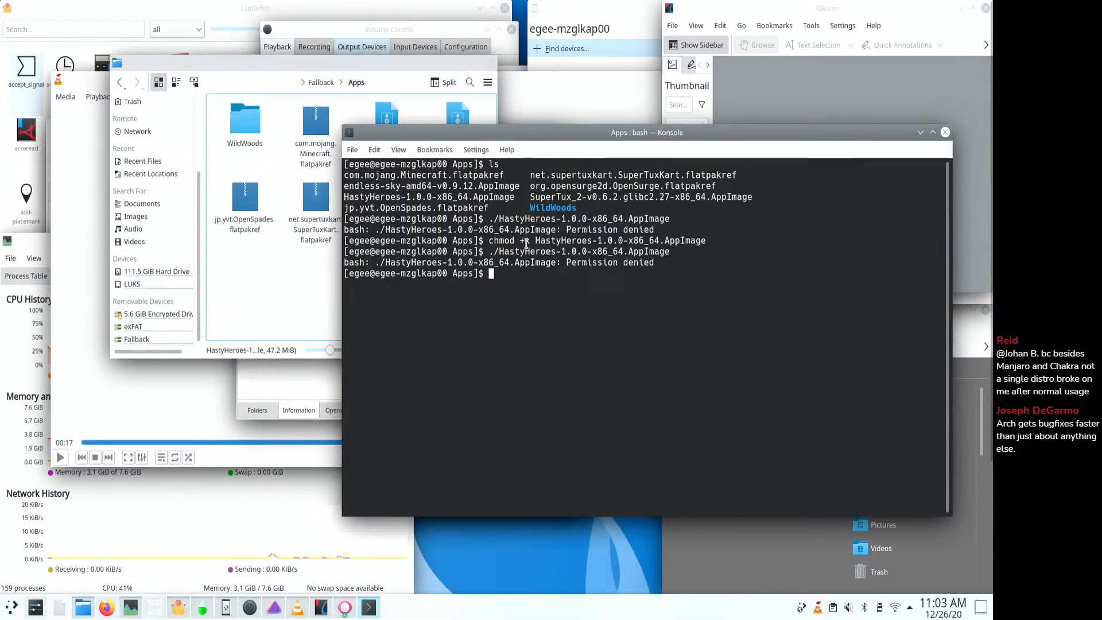
- Mark the endless-sky and SuperTux AppImages as executable in their Permissions settings
left_click(405, 97)
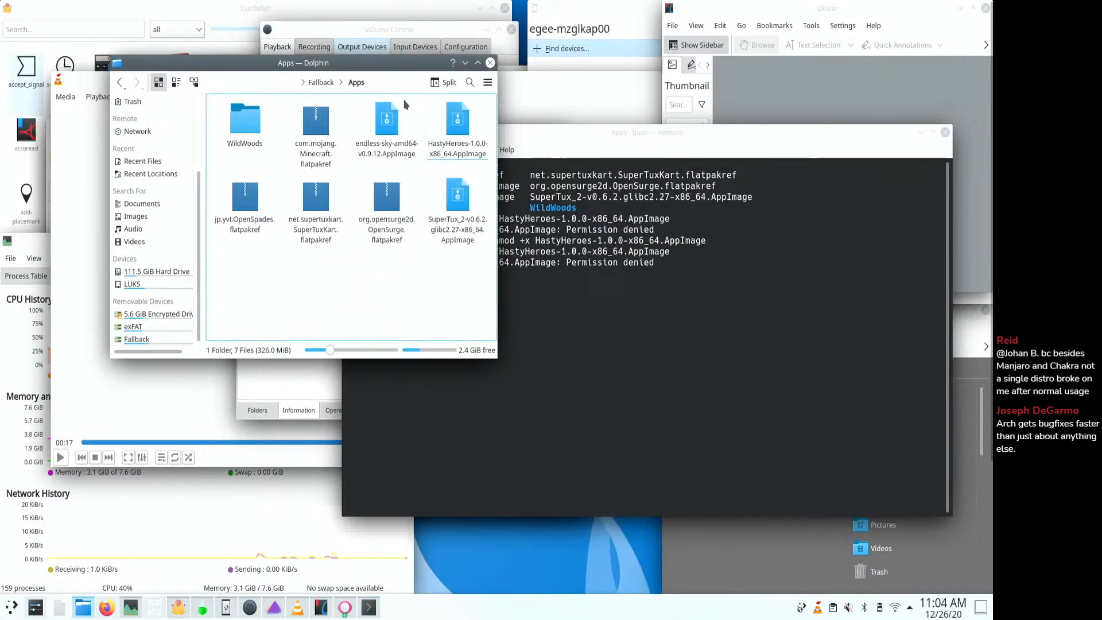
right_click(386, 143)
left_click(410, 332)
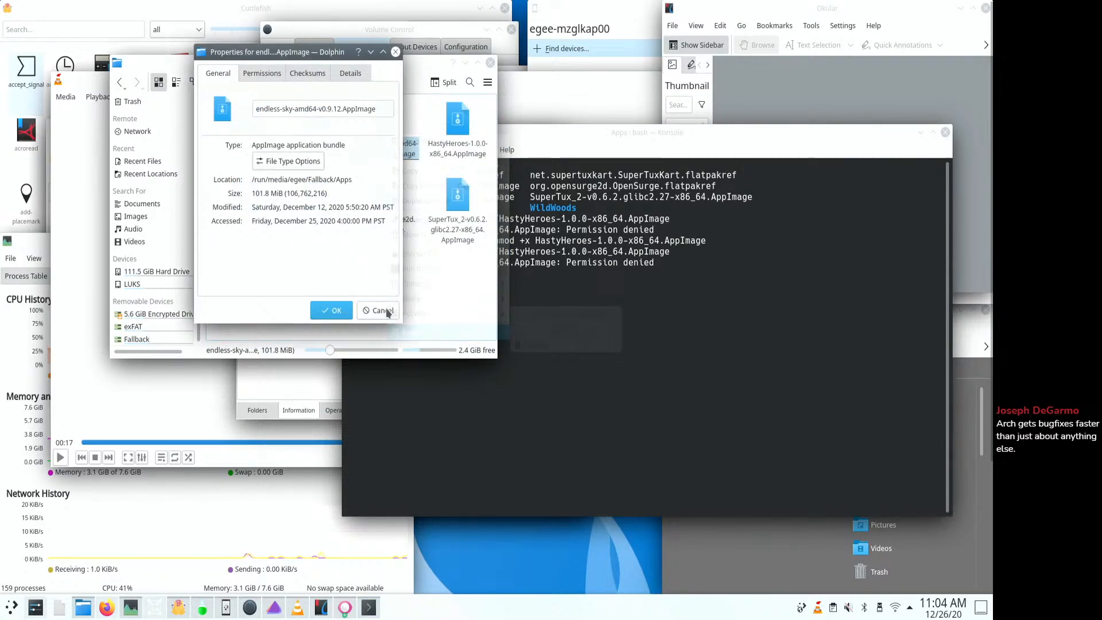
left_click(262, 73)
left_click(256, 193)
left_click(331, 310)
right_click(446, 218)
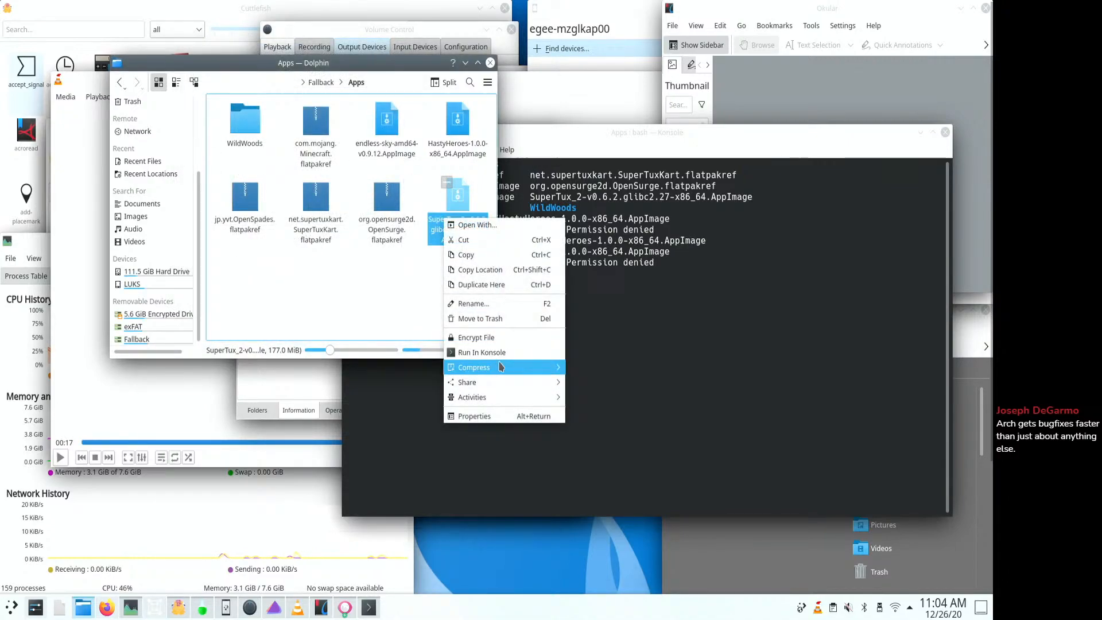
left_click(474, 416)
left_click(262, 73)
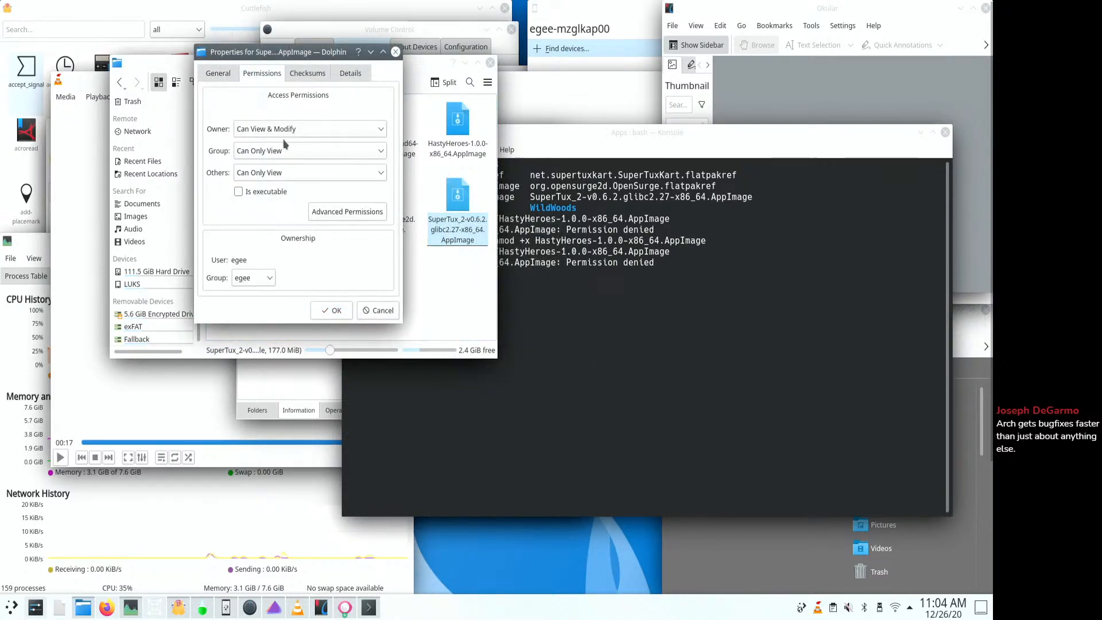
left_click(257, 193)
left_click(332, 310)
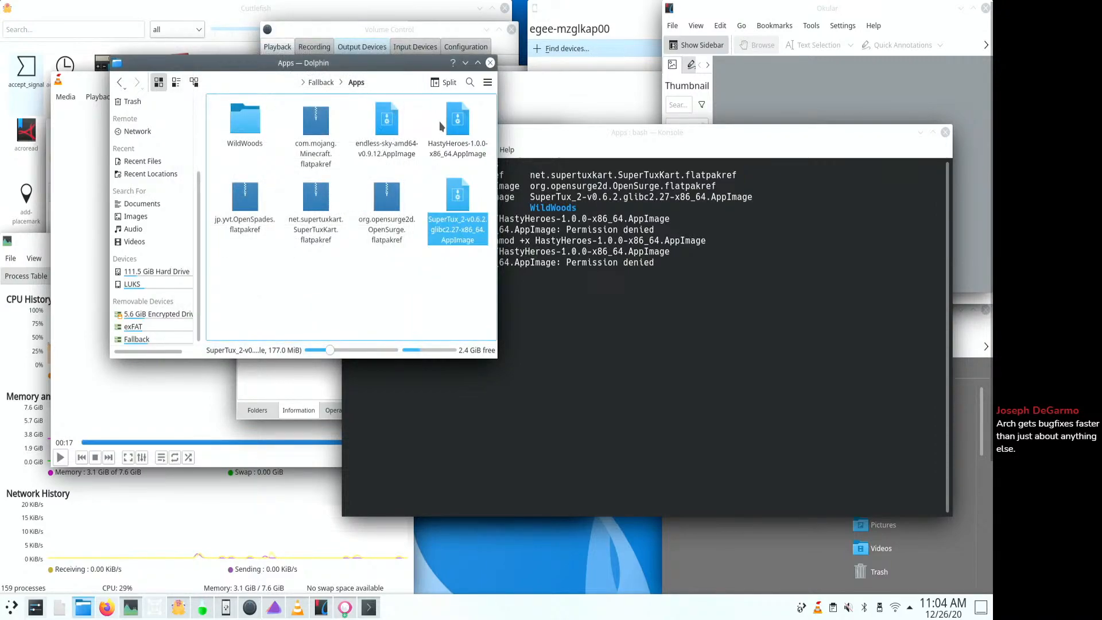
- Launch the endless-sky AppImage, choosing Execute and then Continue at the warning
left_click(386, 122)
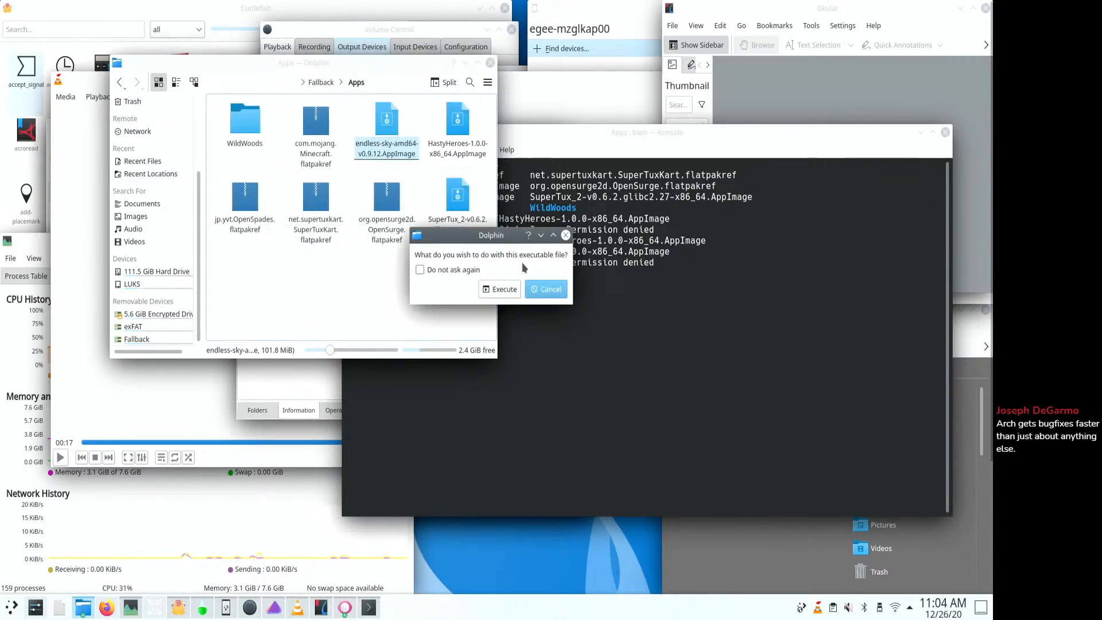
left_click(501, 289)
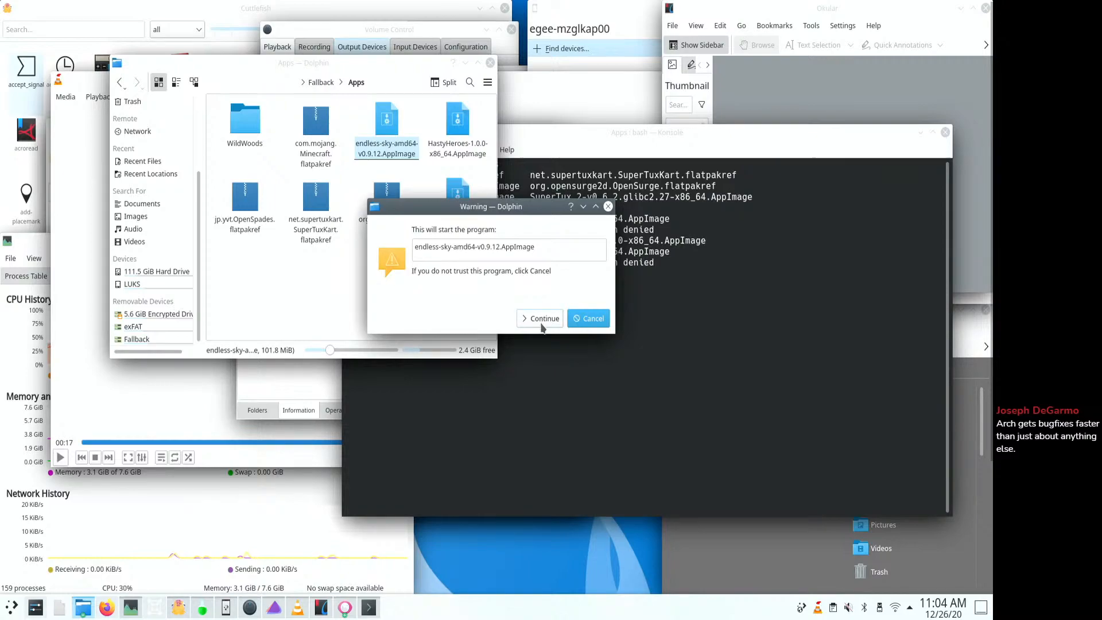
left_click(540, 320)
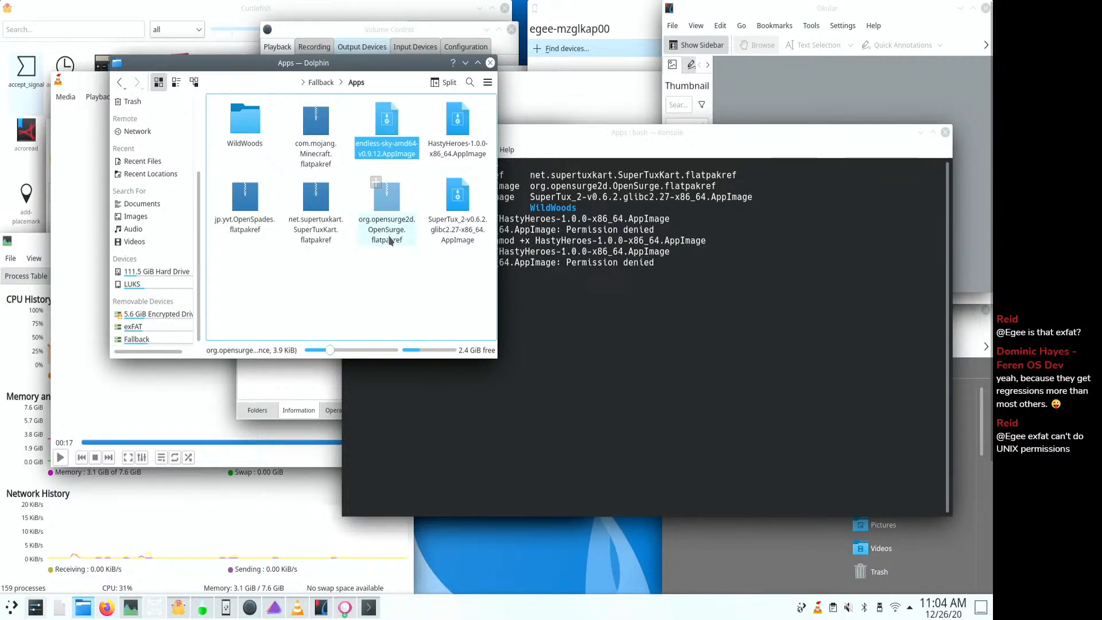
- Select everything in the Apps folder, then move to the Documents folder via Home
key("ctrl+a")
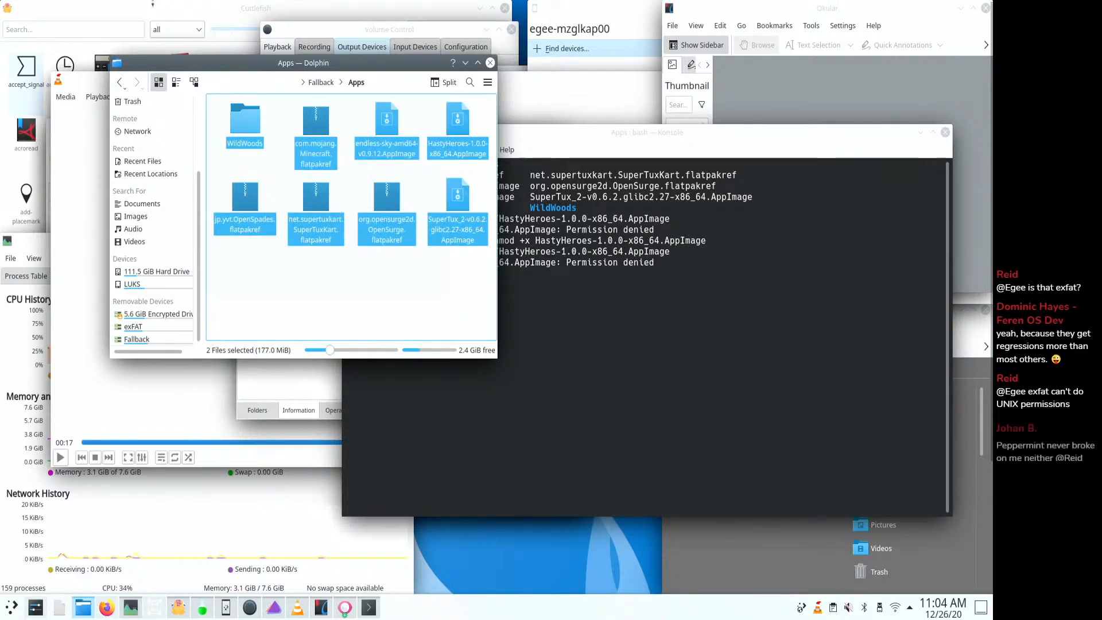
scroll(150, 210, "up", 3)
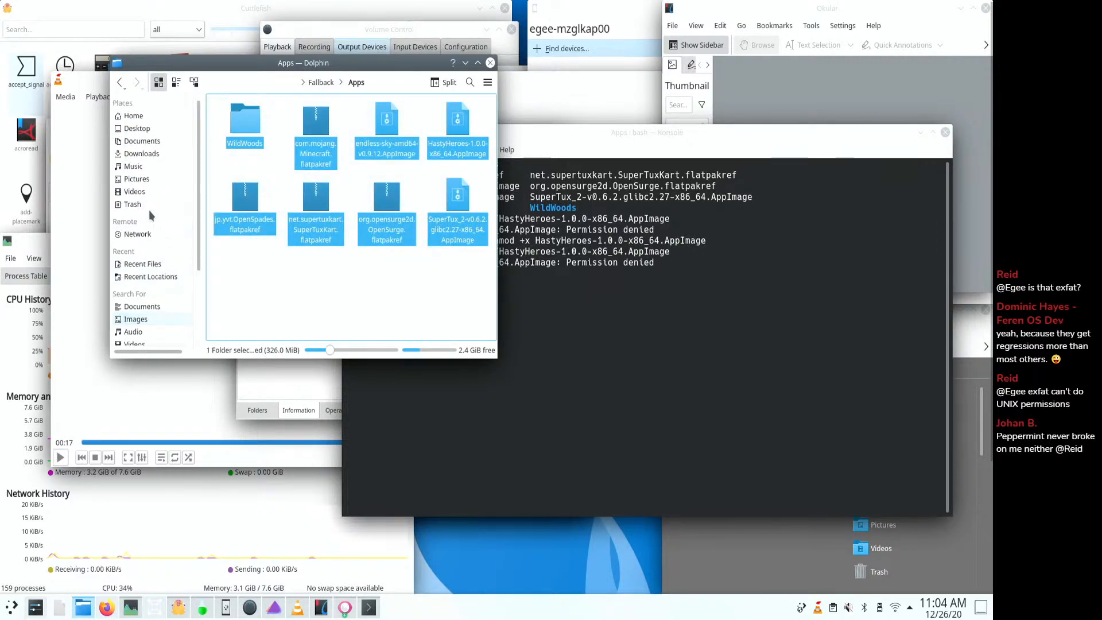
left_click(141, 117)
left_click(315, 121)
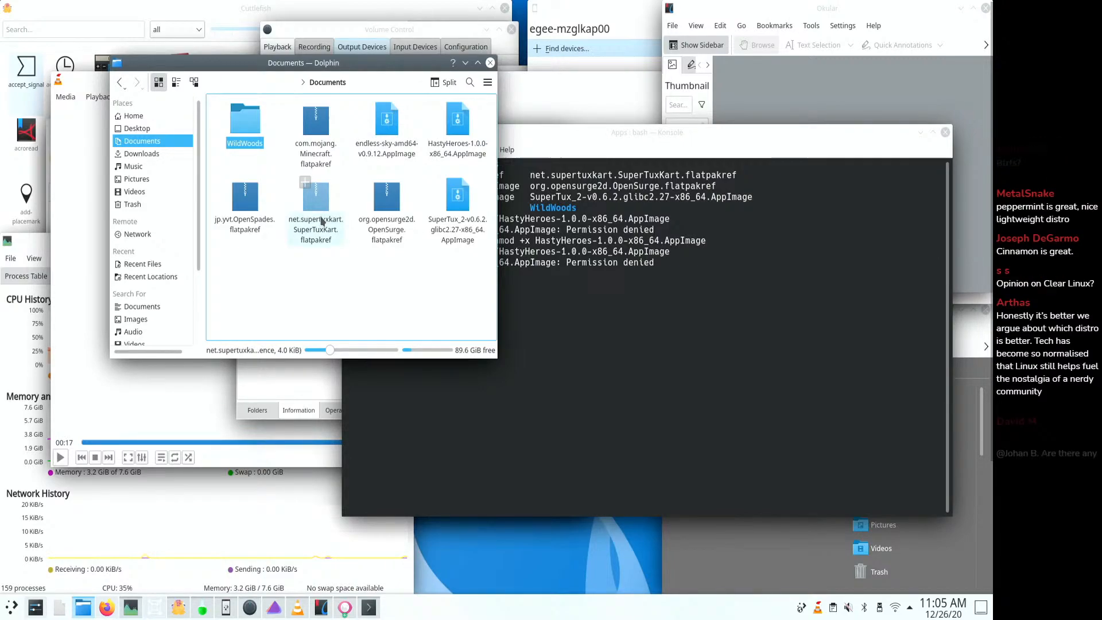
- Run the HastyHeroes AppImage from Documents, confirming execution and accepting system integration
left_click(298, 302)
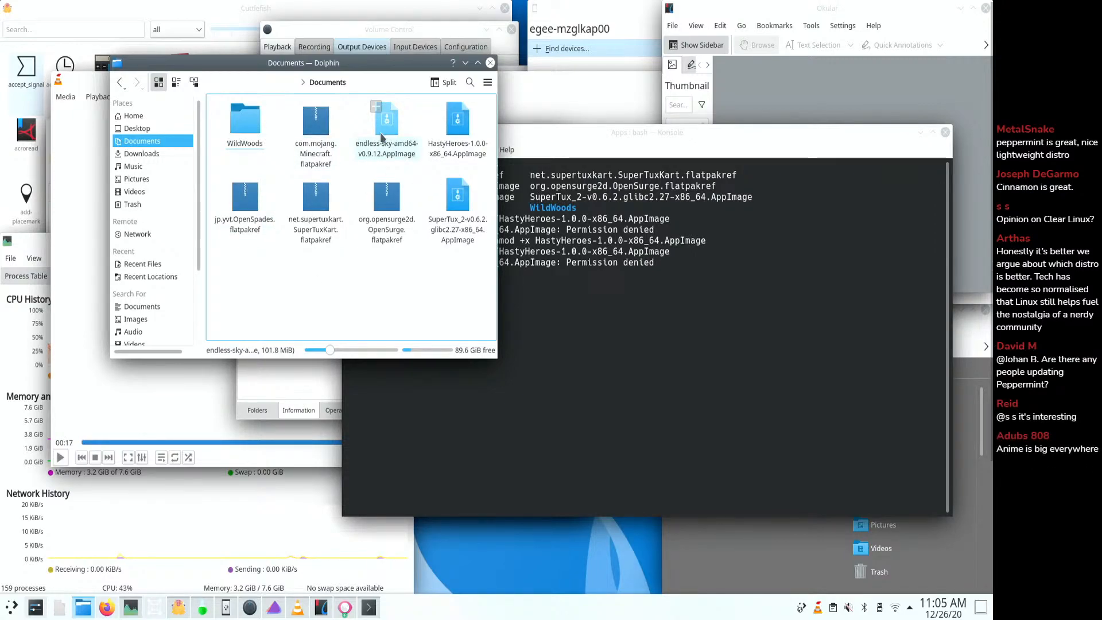
left_click(459, 122)
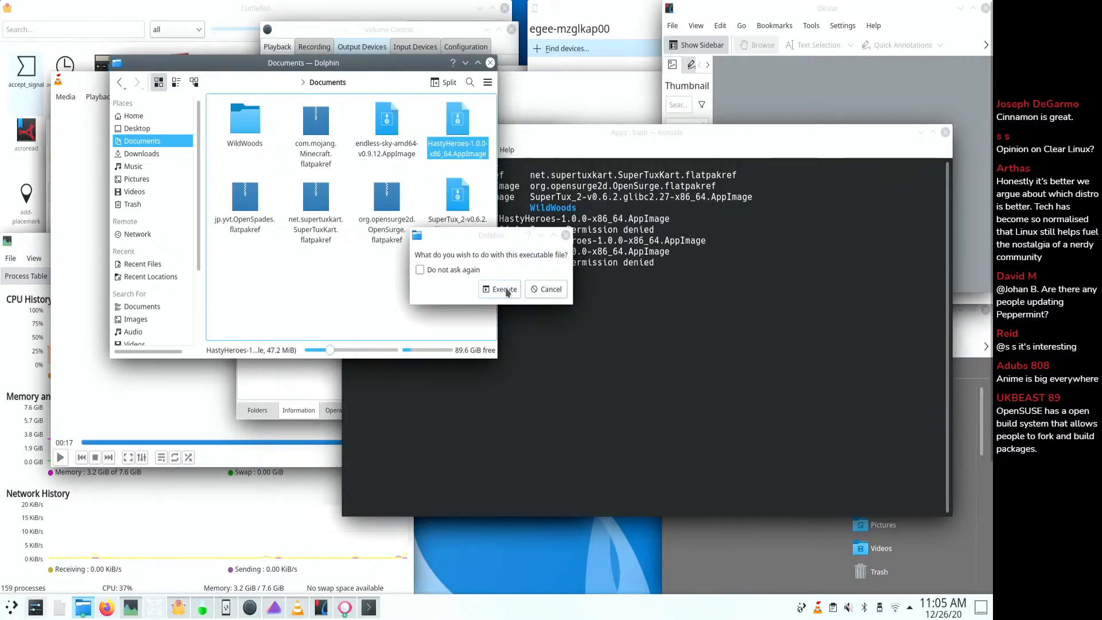
left_click(533, 323)
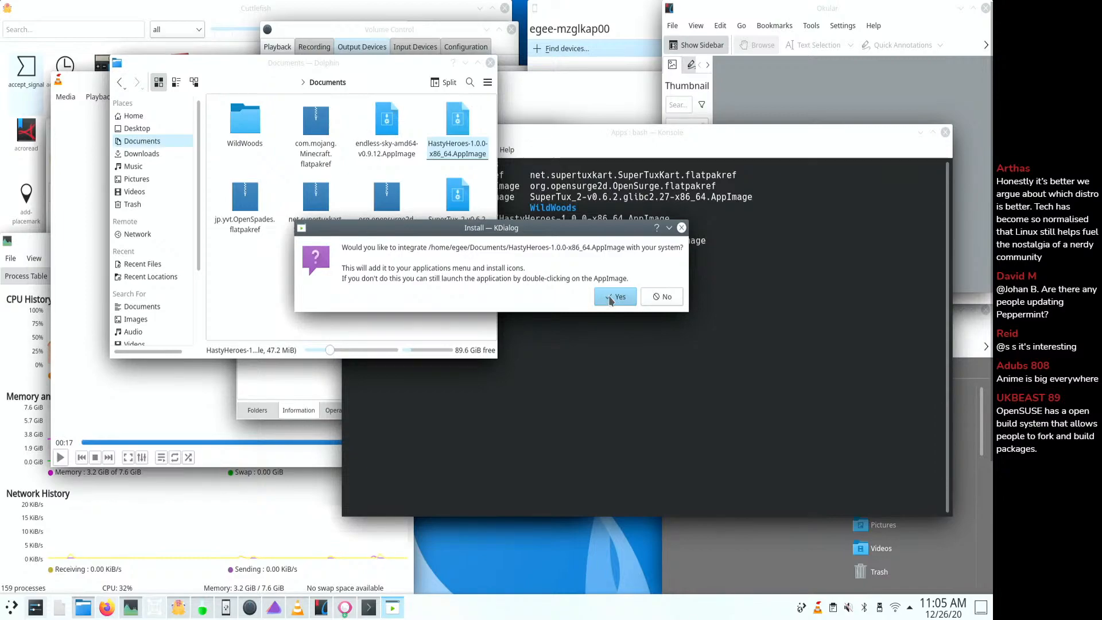
left_click(615, 296)
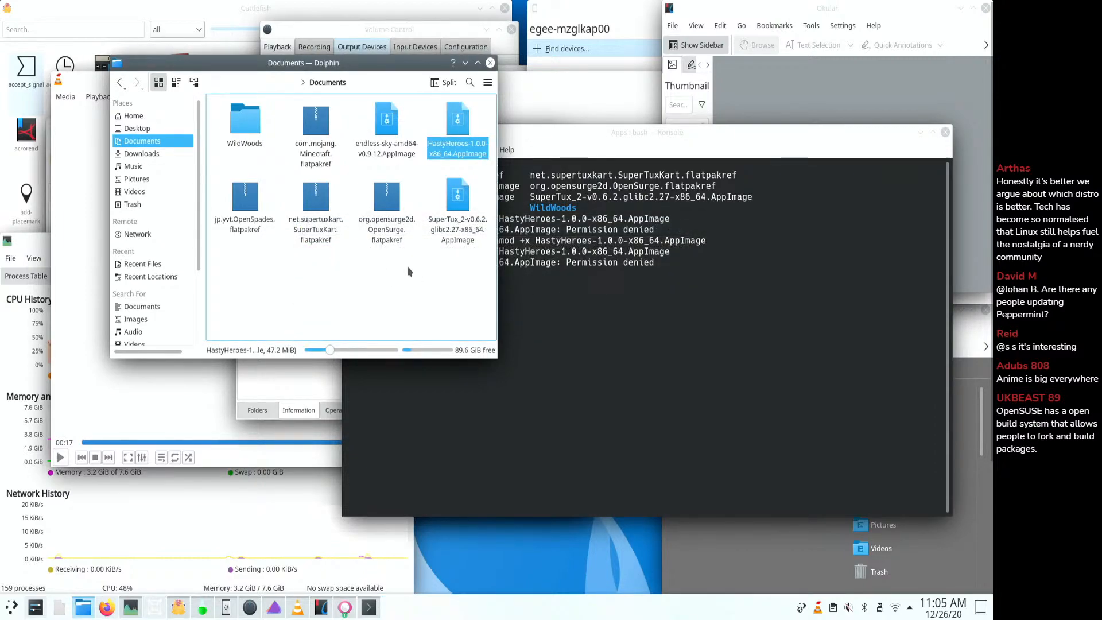
left_click(405, 283)
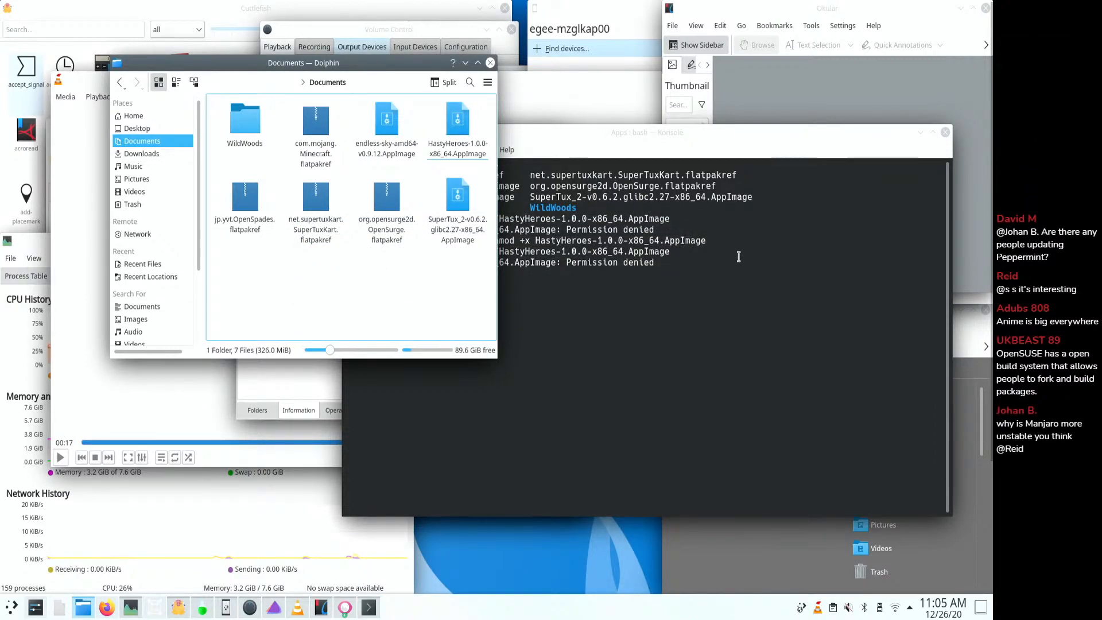
- Search 'hero' in the Application Launcher and launch the installed HastyHeroes
left_click(687, 260)
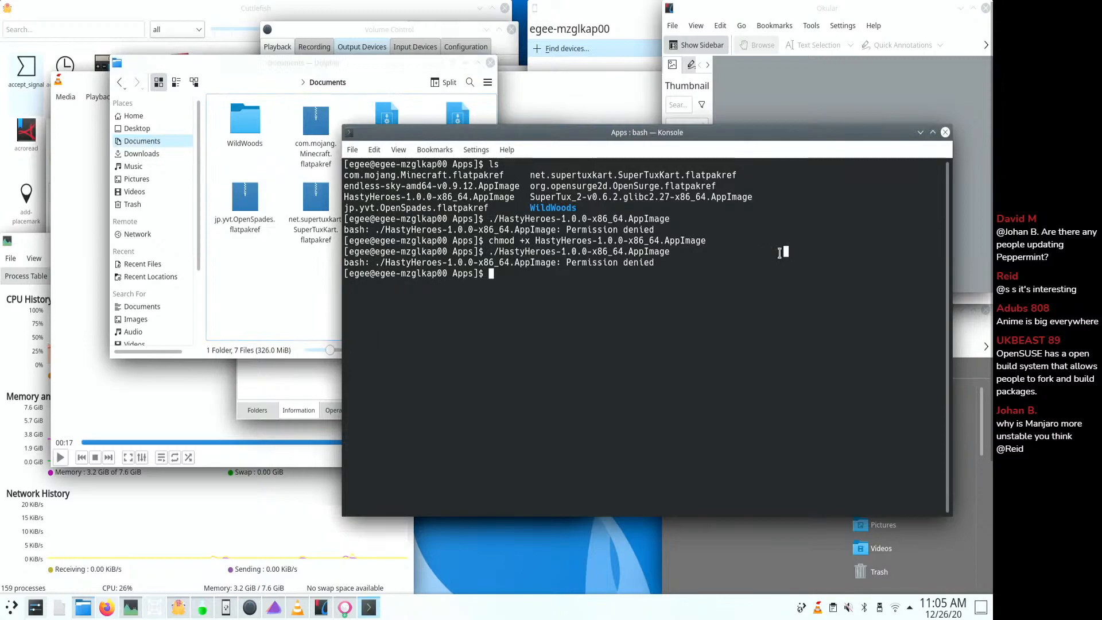
left_click(304, 320)
left_click(16, 613)
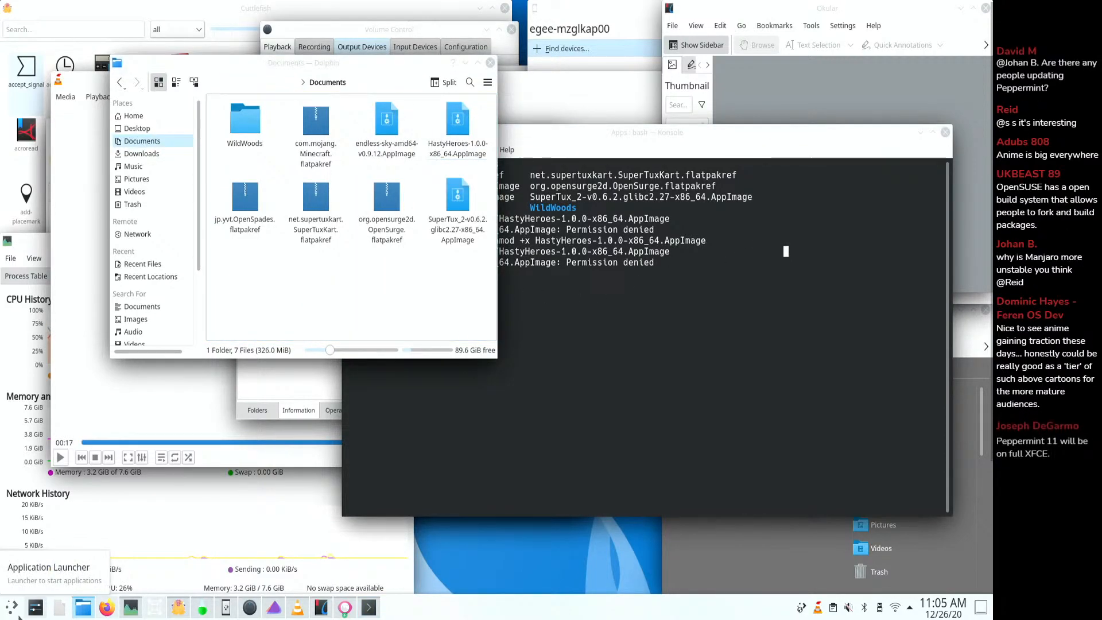
left_click(16, 612)
key("h")
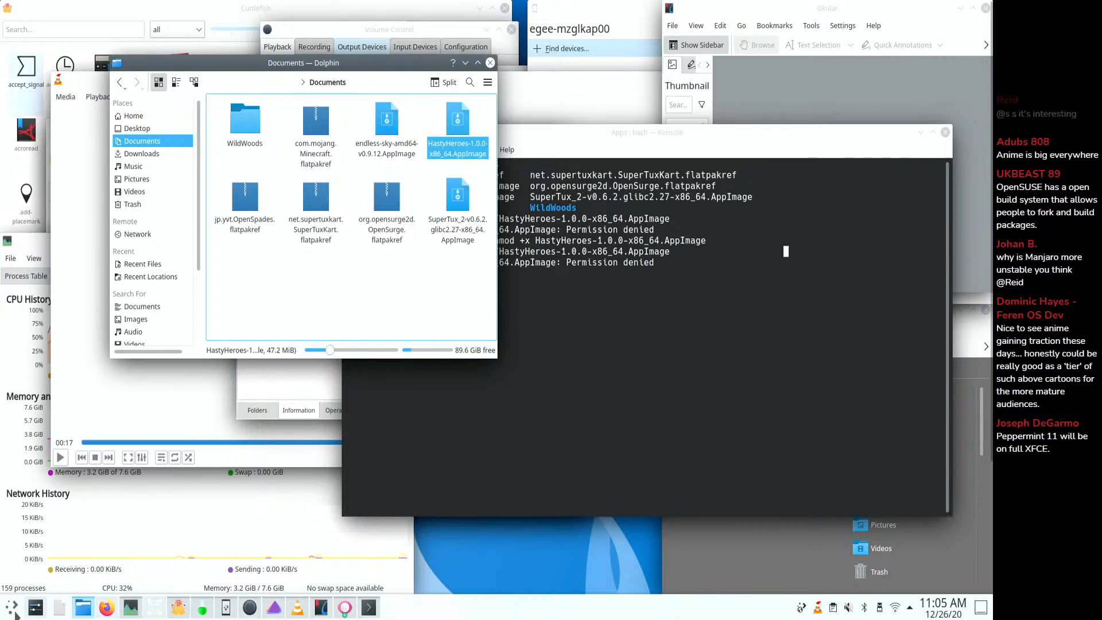
left_click(17, 613)
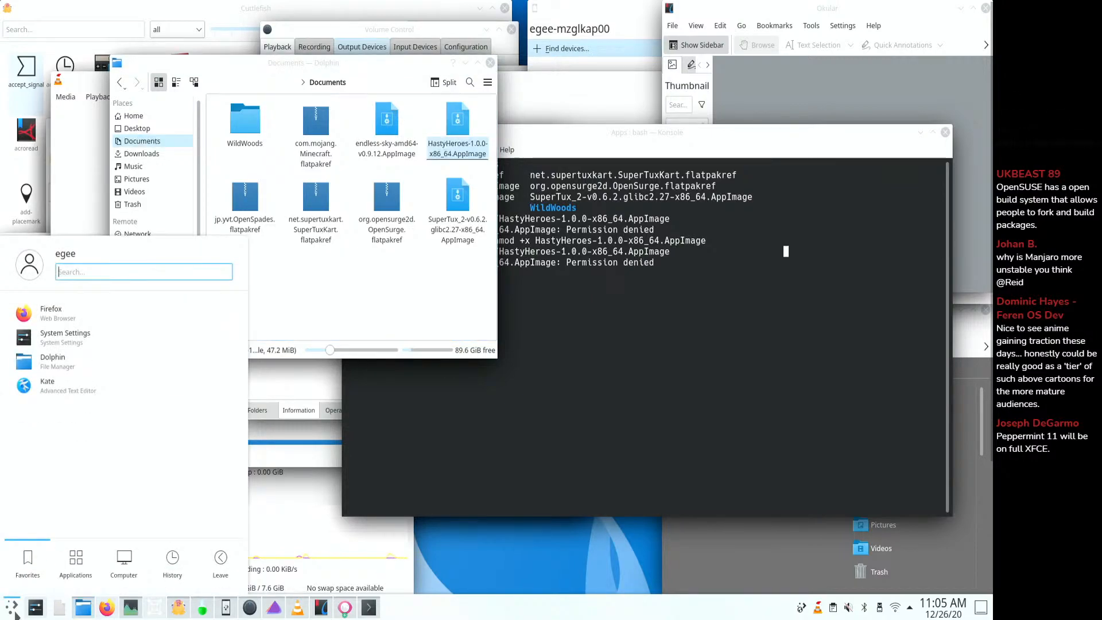
type("hero")
key("Return")
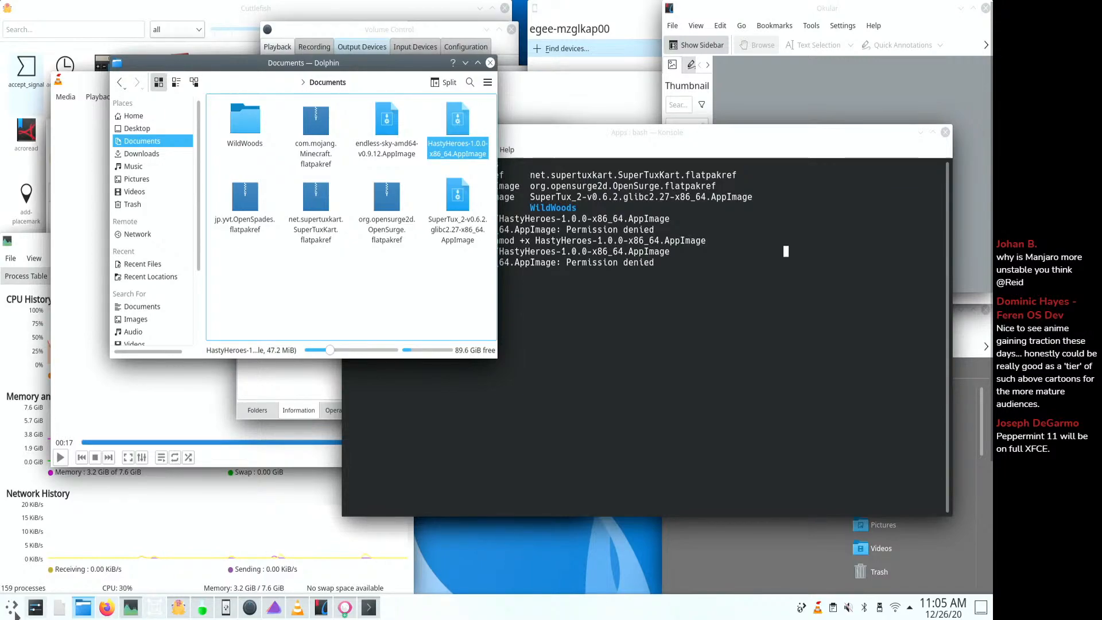
- Close the Konsole window that was open in the Apps folder
left_click(750, 395)
type("hash")
key("BackSpace")
key("BackSpace")
key("BackSpace")
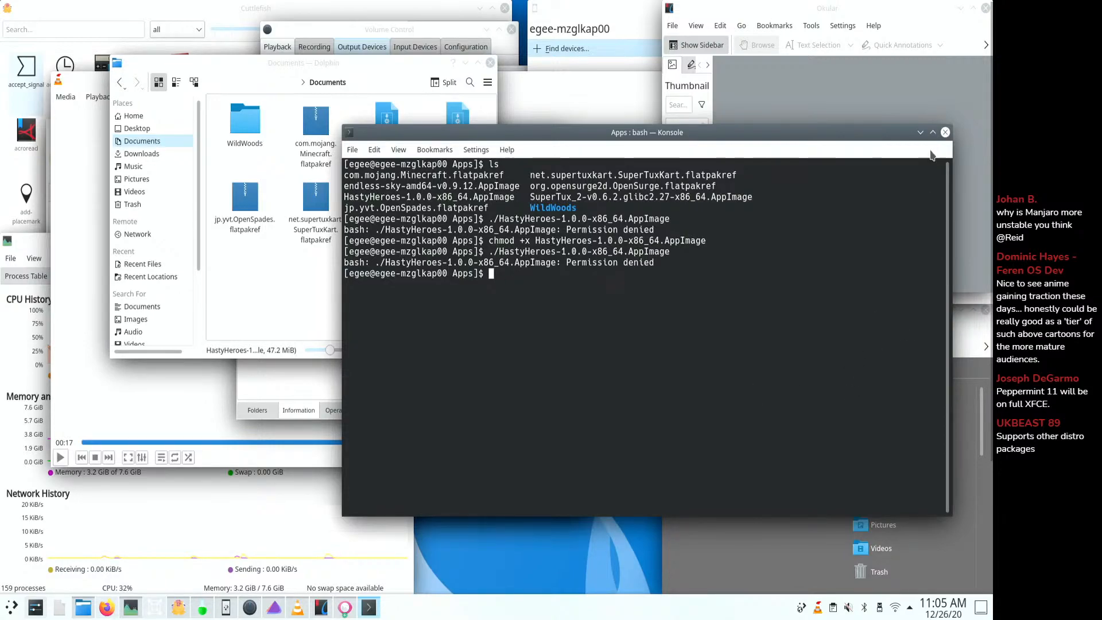
left_click(945, 132)
- Open a terminal in the Documents folder and enlarge its font with Ctrl++
right_click(344, 291)
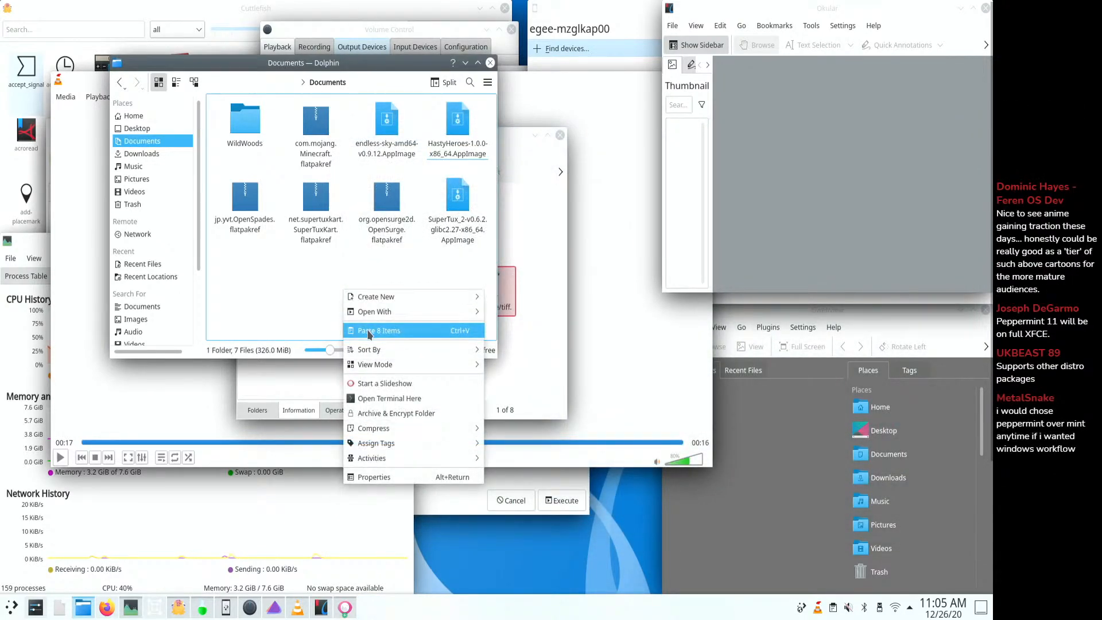
left_click(382, 398)
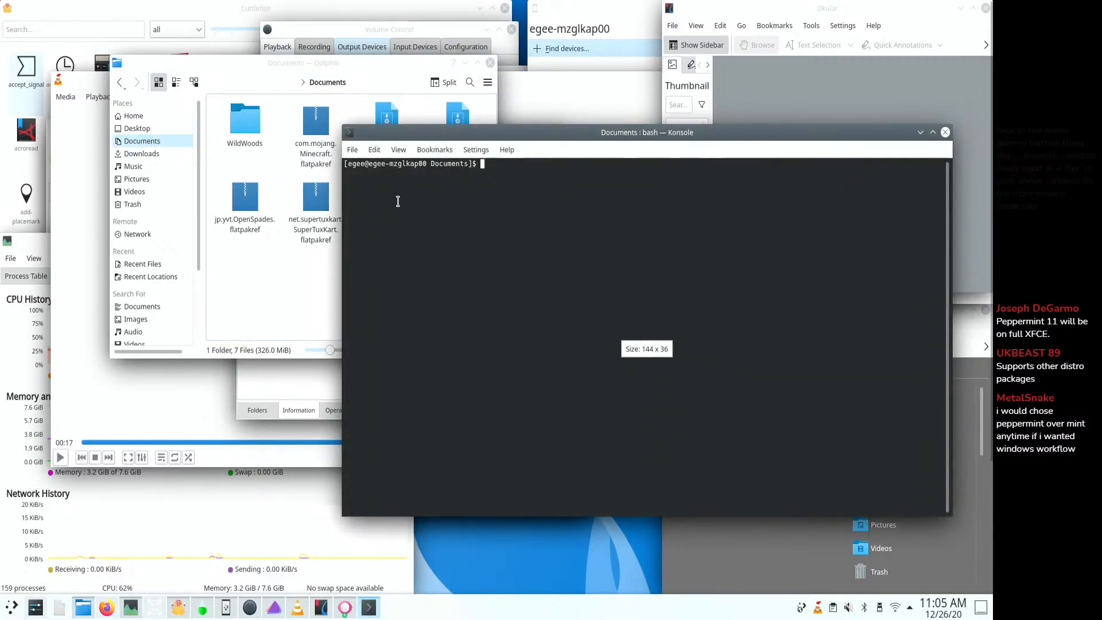
left_click_drag(477, 136, 433, 184)
key("ctrl+plus")
key("ctrl+plus")
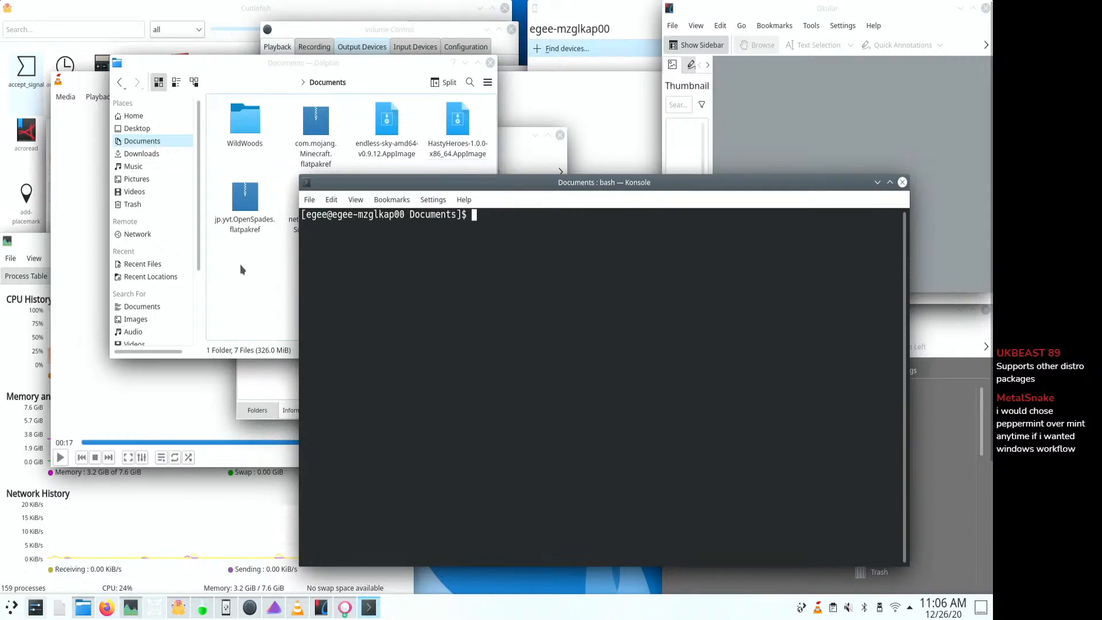
- Run ./HastyHeroes-1.0.0-x86_64.AppImage in the terminal, which ends in a segmentation fault
left_click(235, 298)
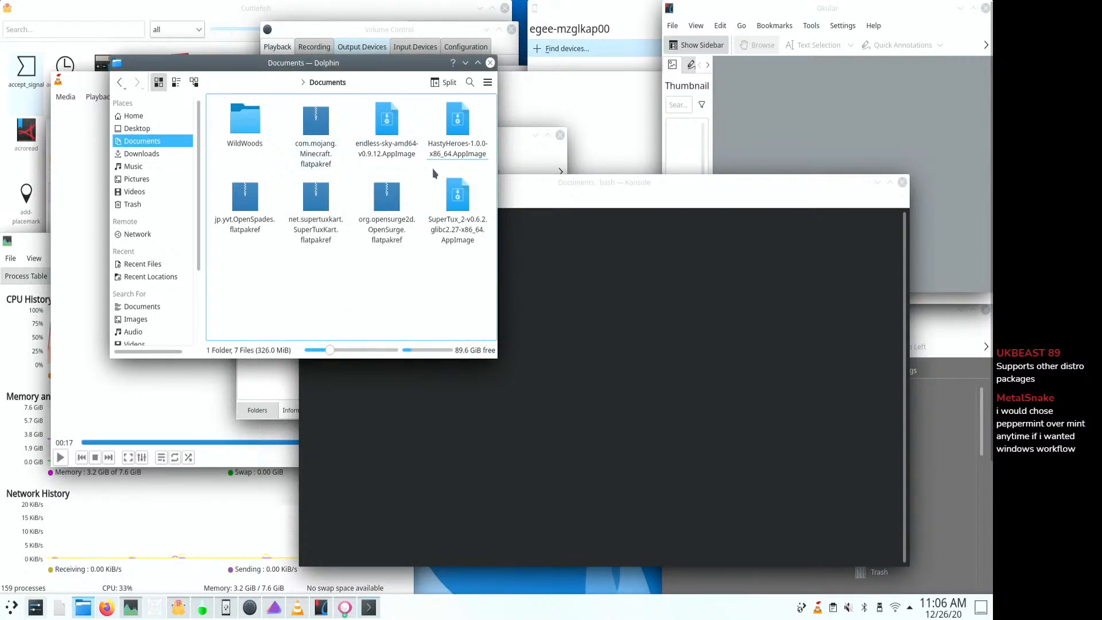
left_click(457, 138)
key("F2")
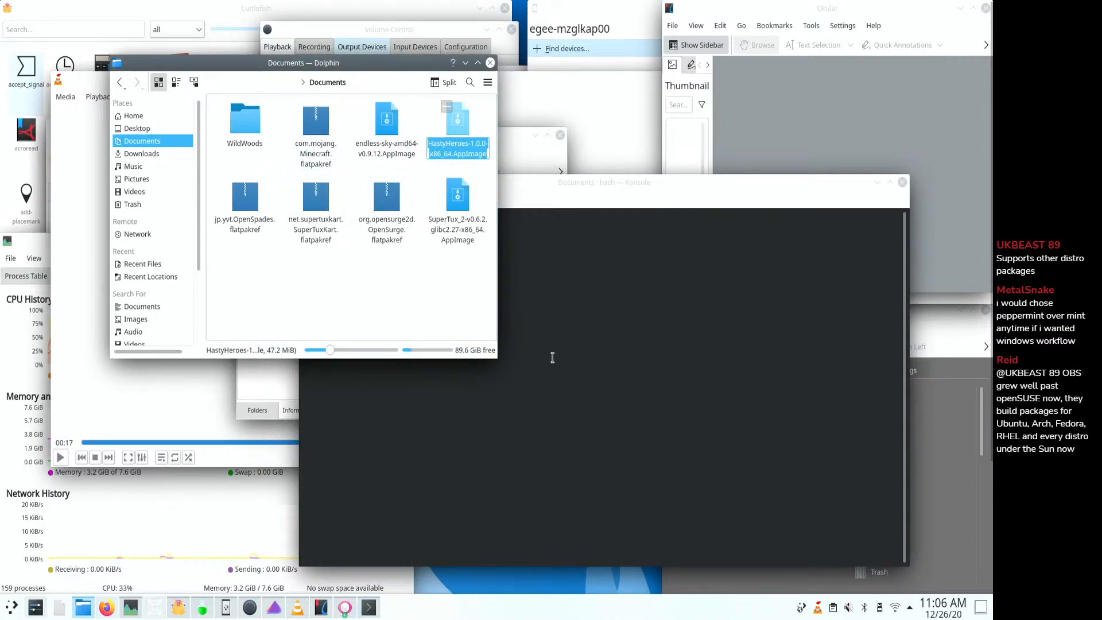
left_click(558, 295)
type("./H")
key("Tab")
key("Return")
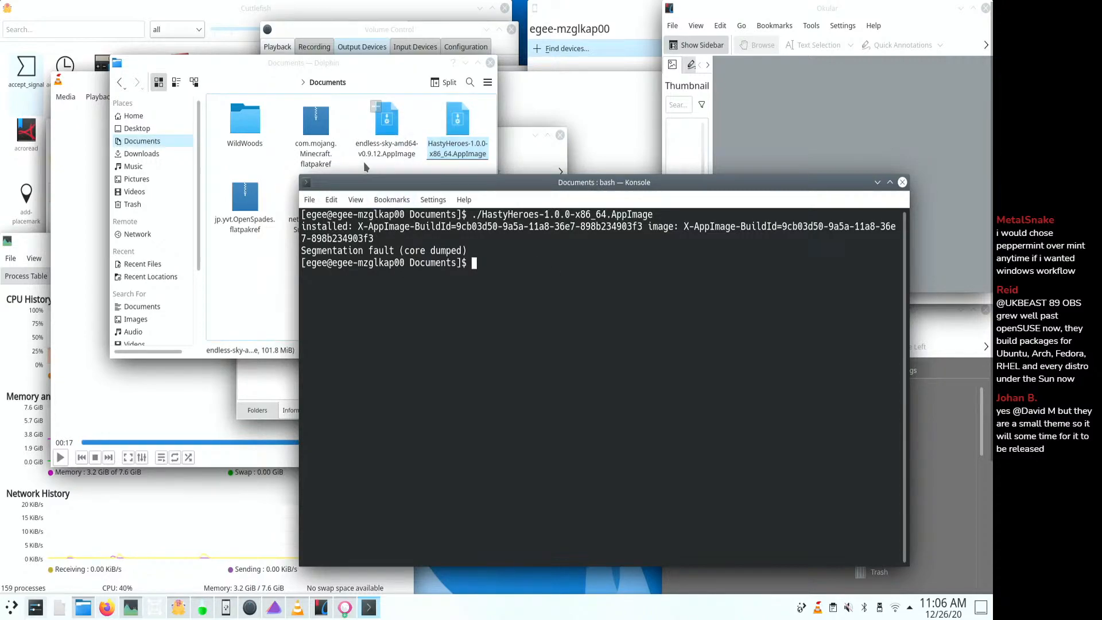
- Execute endless-sky-amd64-v0.9.12.AppImage from Documents, confirming the untrusted-program warning
left_click(387, 120)
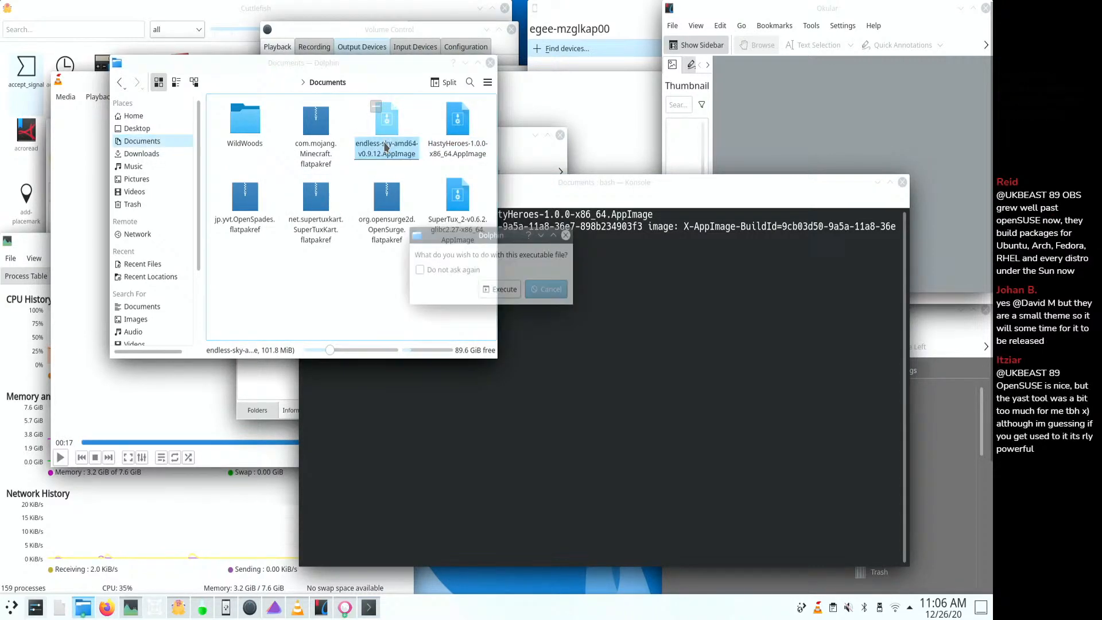
left_click(488, 290)
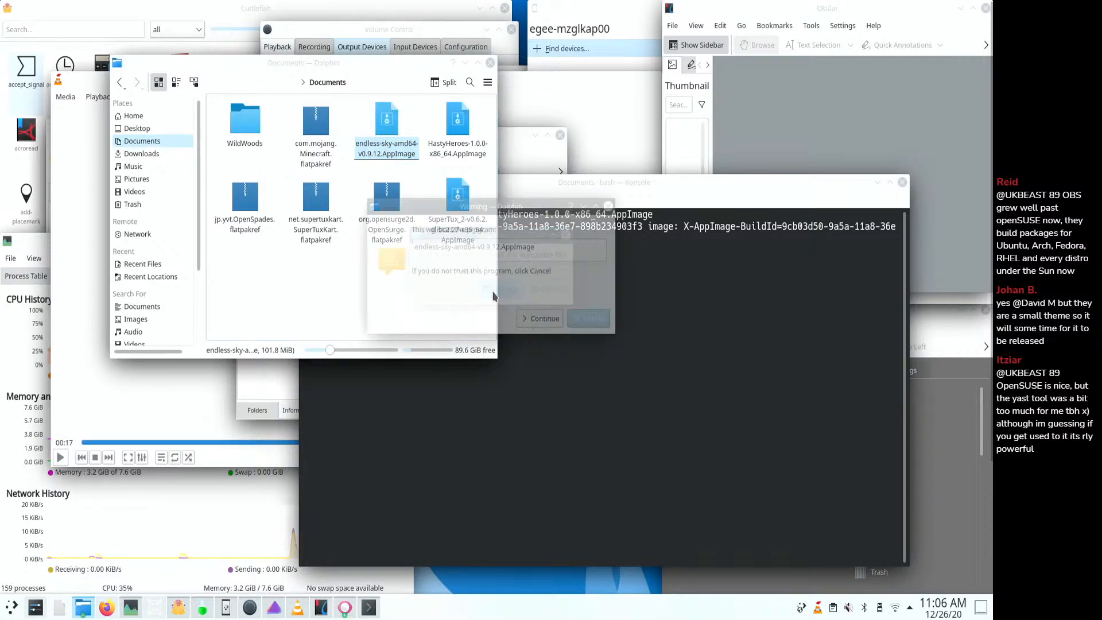
left_click(541, 319)
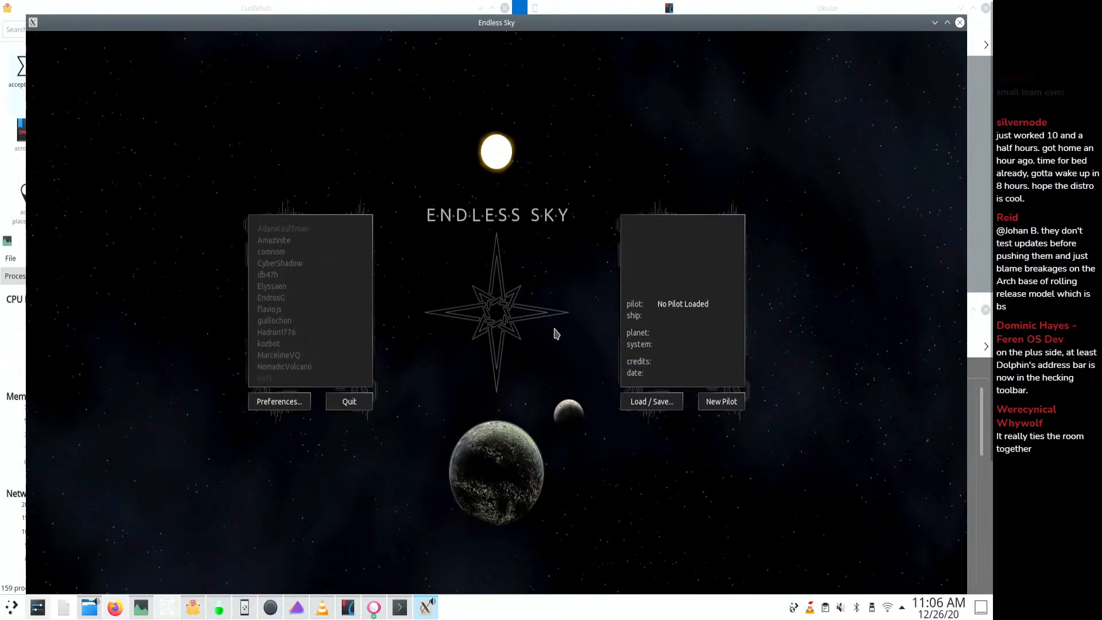
- Create a new pilot with first and last names and continue into the shipyard
left_click(718, 402)
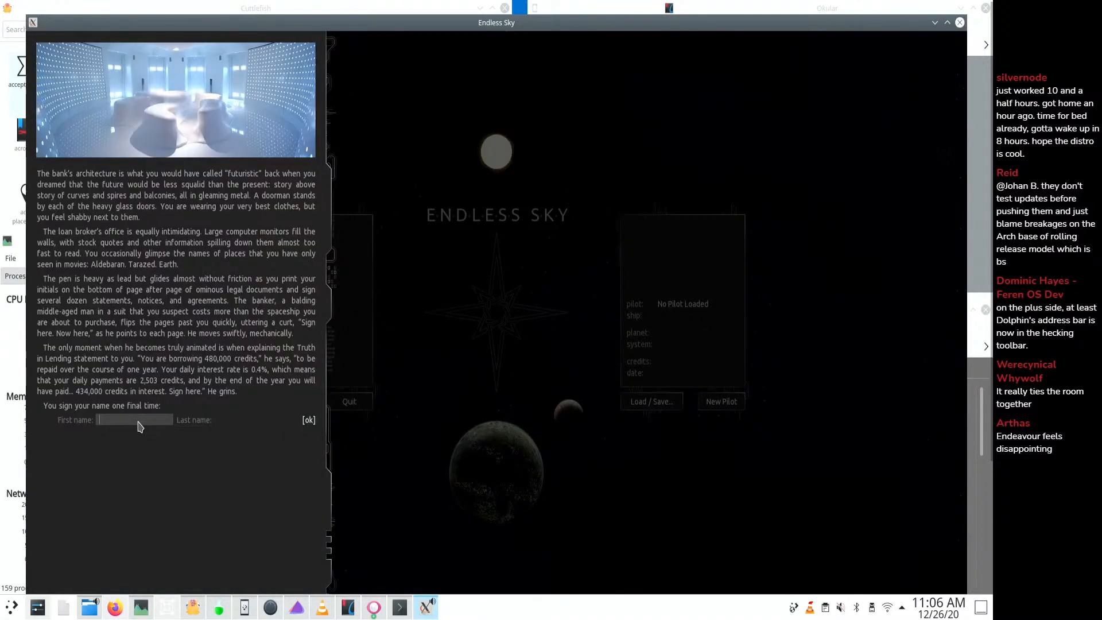
type("e")
key("Tab")
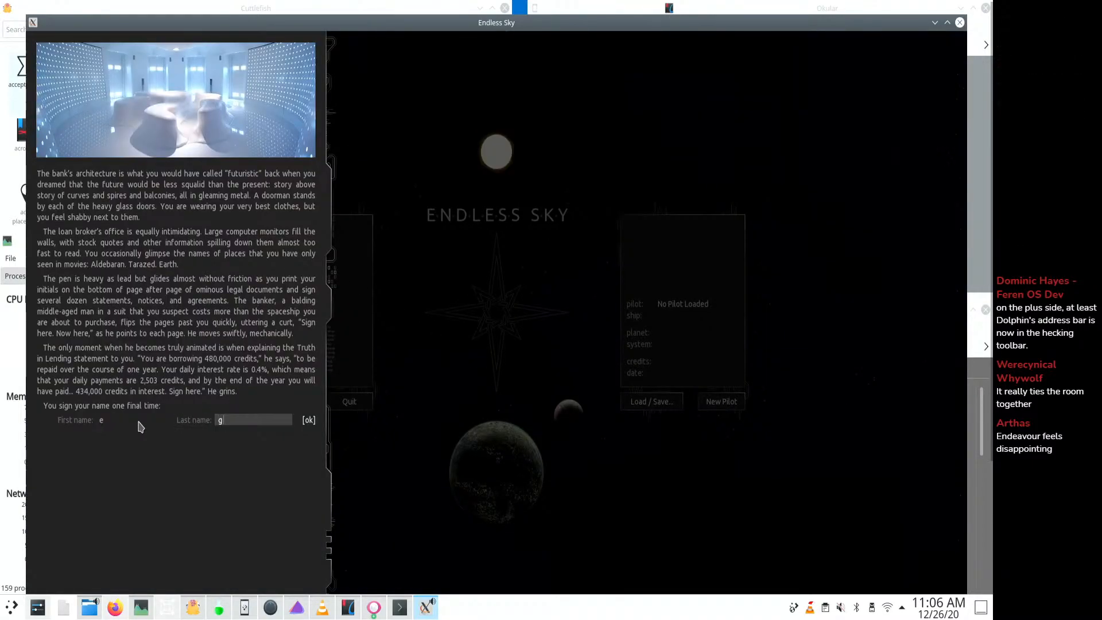
key("Return")
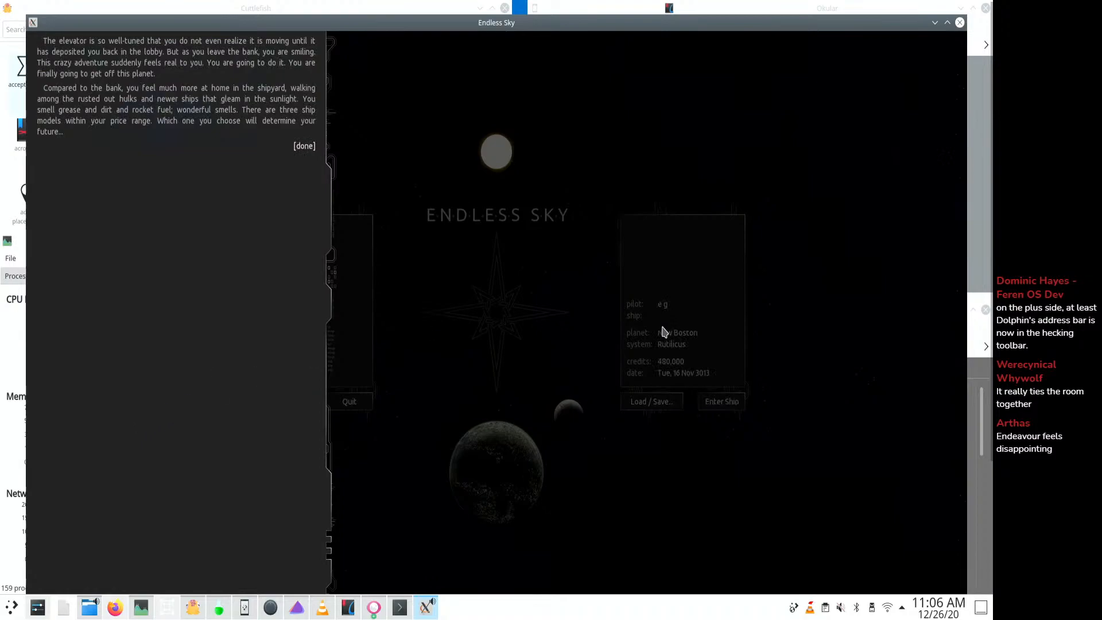
left_click(307, 148)
- Buy a Shuttle with the random name 'Borneo and Spades', leaving 131,000 credits
left_click(97, 505)
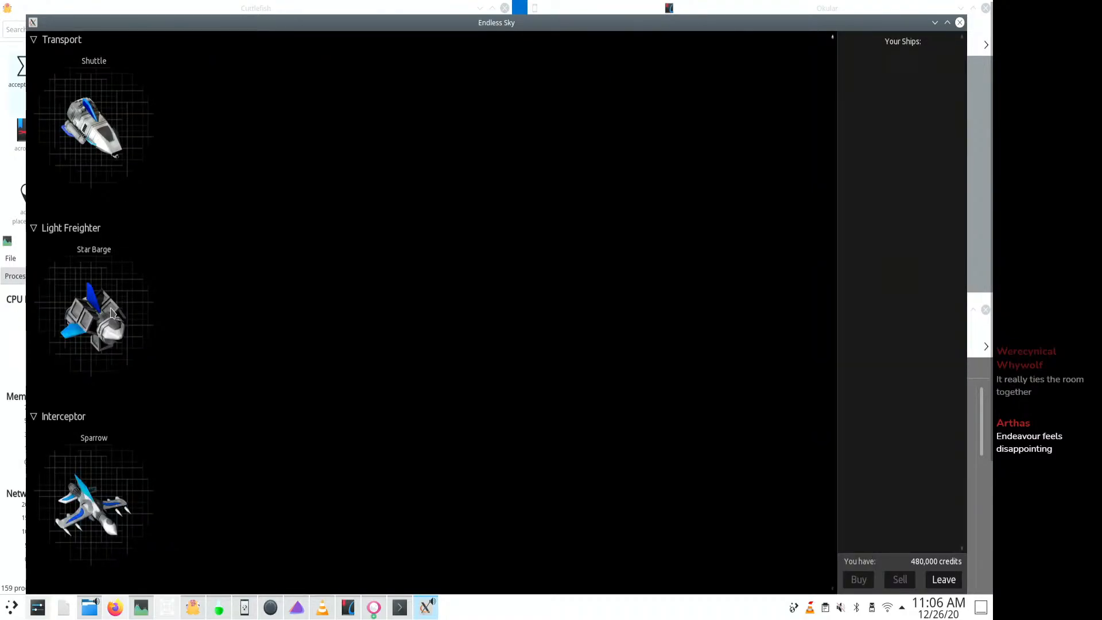
scroll(96, 501, "down", 4)
scroll(97, 503, "down", 3)
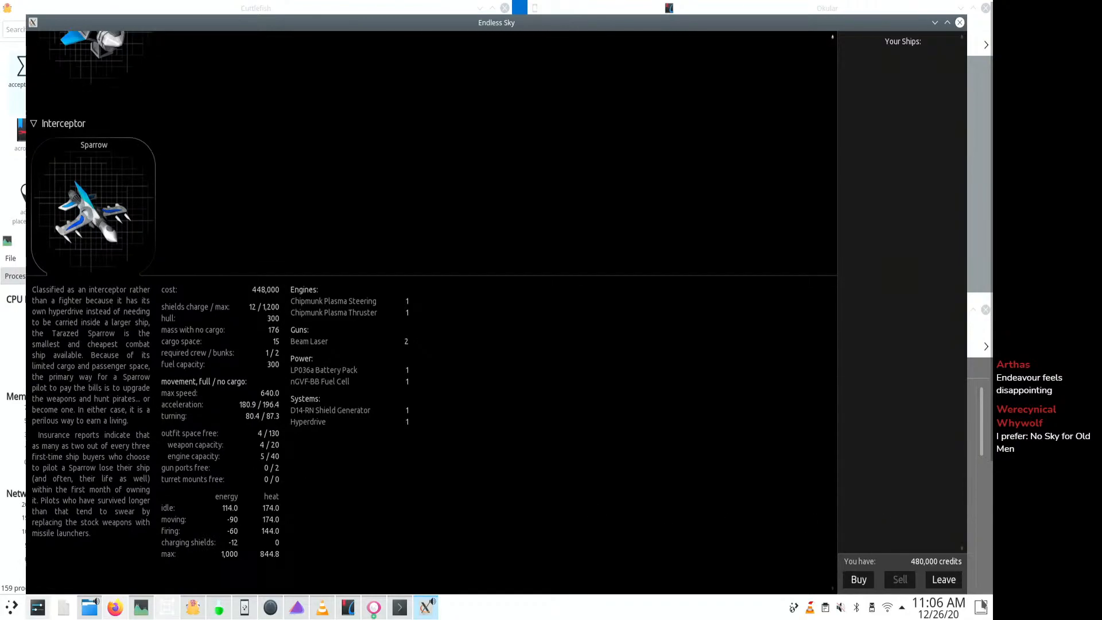
scroll(279, 296, "up", 10)
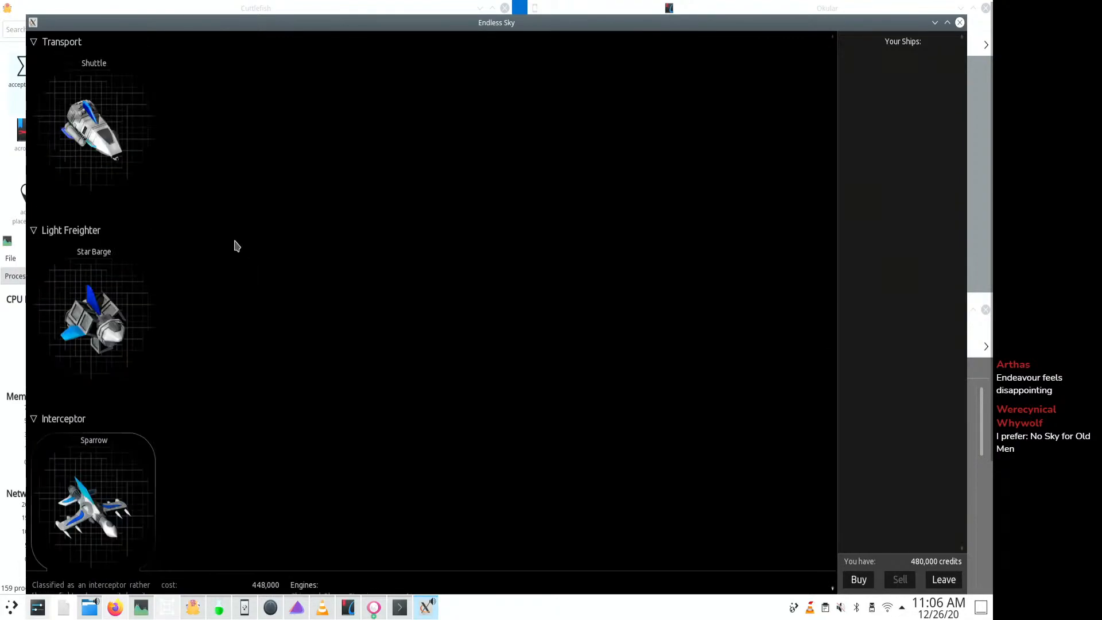
left_click(117, 145)
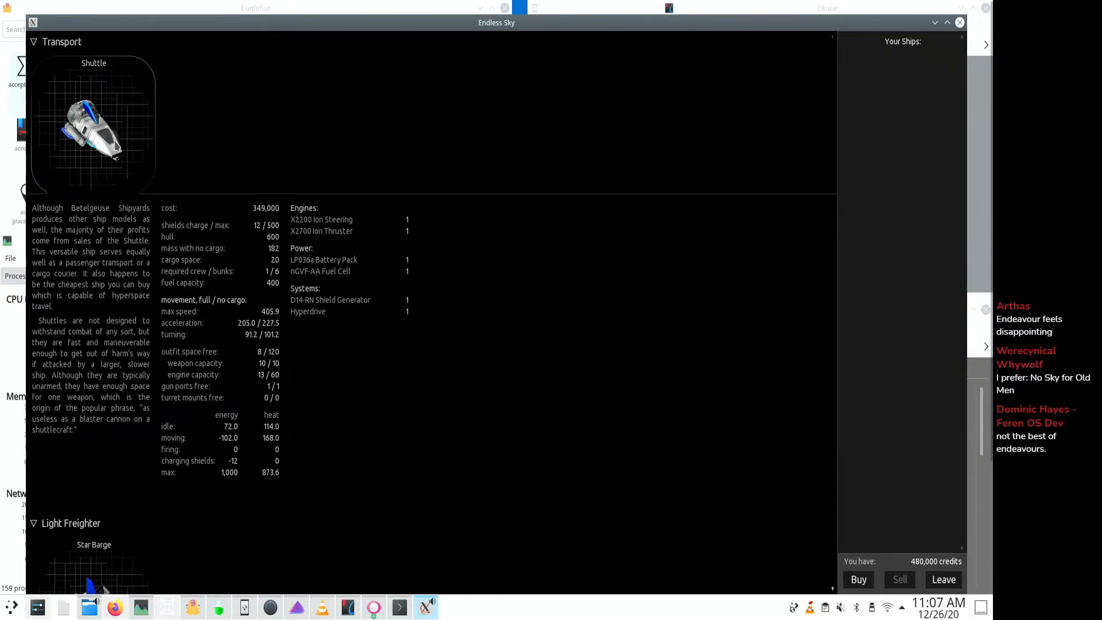
left_click(858, 579)
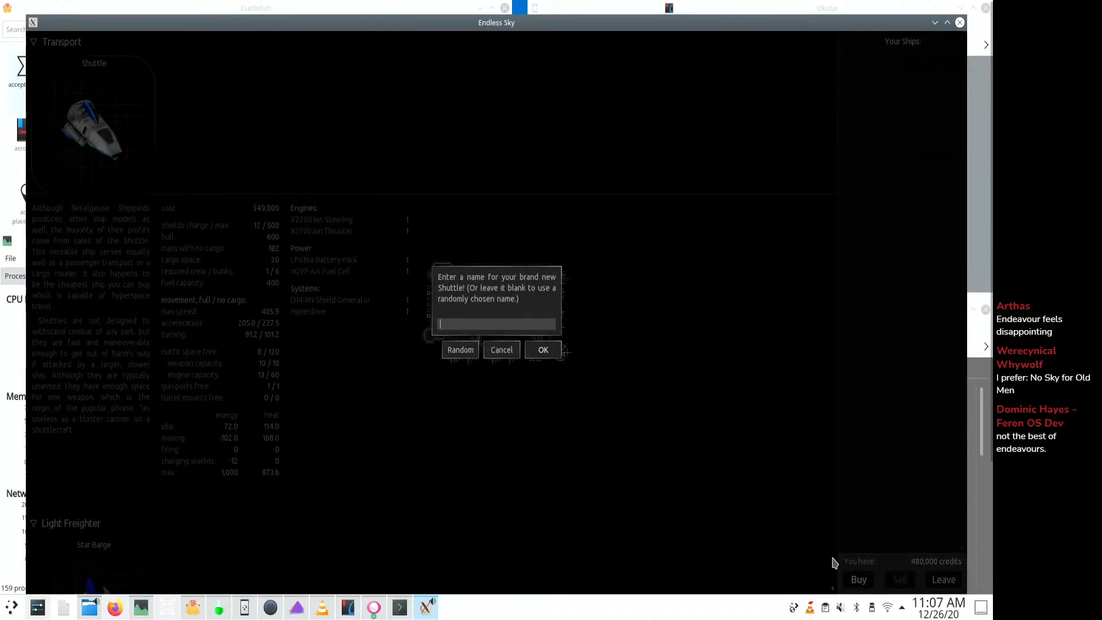
left_click(469, 352)
left_click(540, 361)
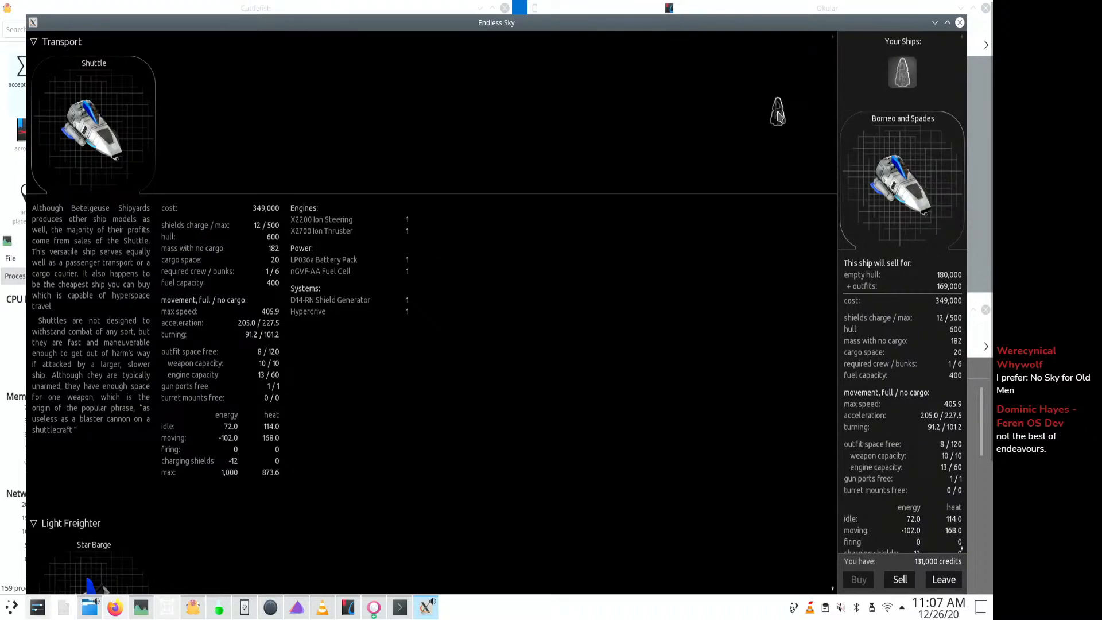
scroll(873, 398, "down", 2)
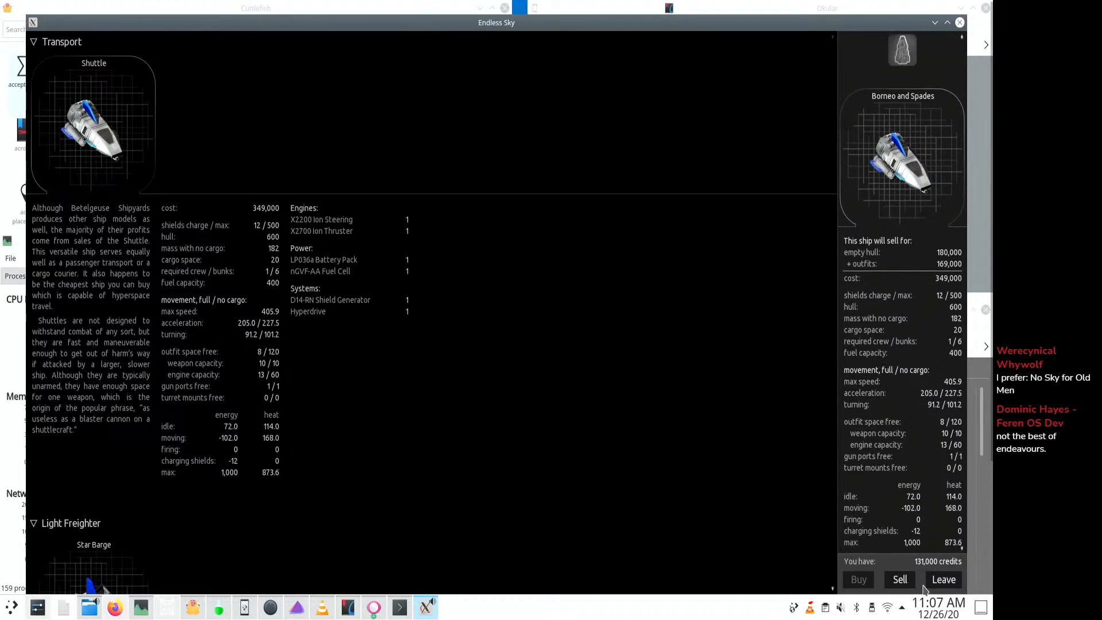
- Leave the shipyard and accept the old captain's offer in the conversation
left_click(944, 579)
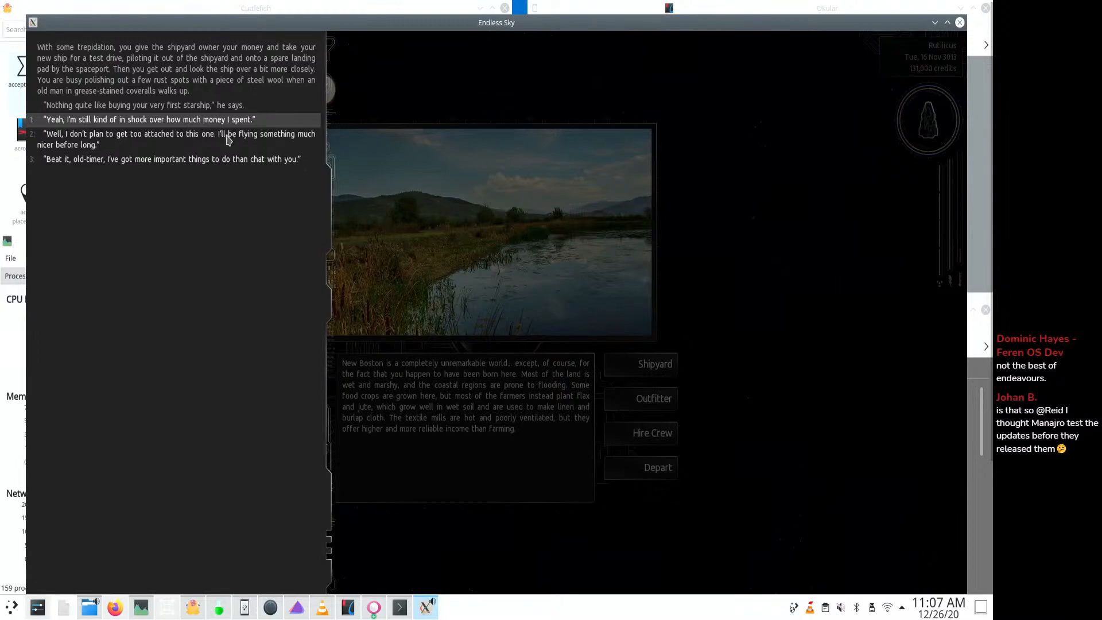
left_click(185, 119)
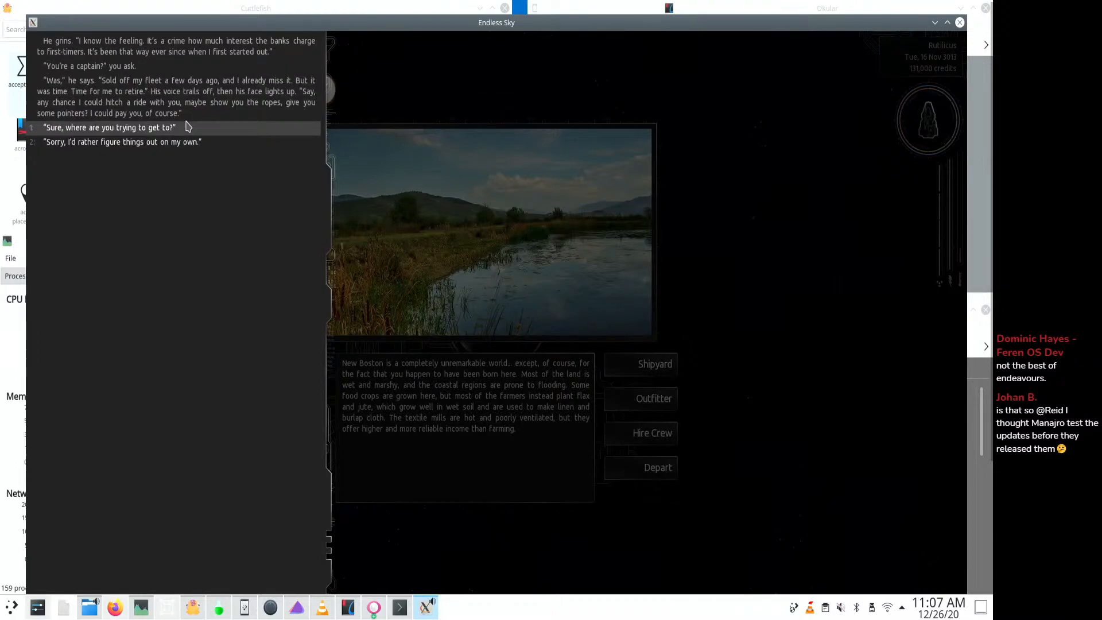
left_click(185, 127)
key("Return")
key("Return")
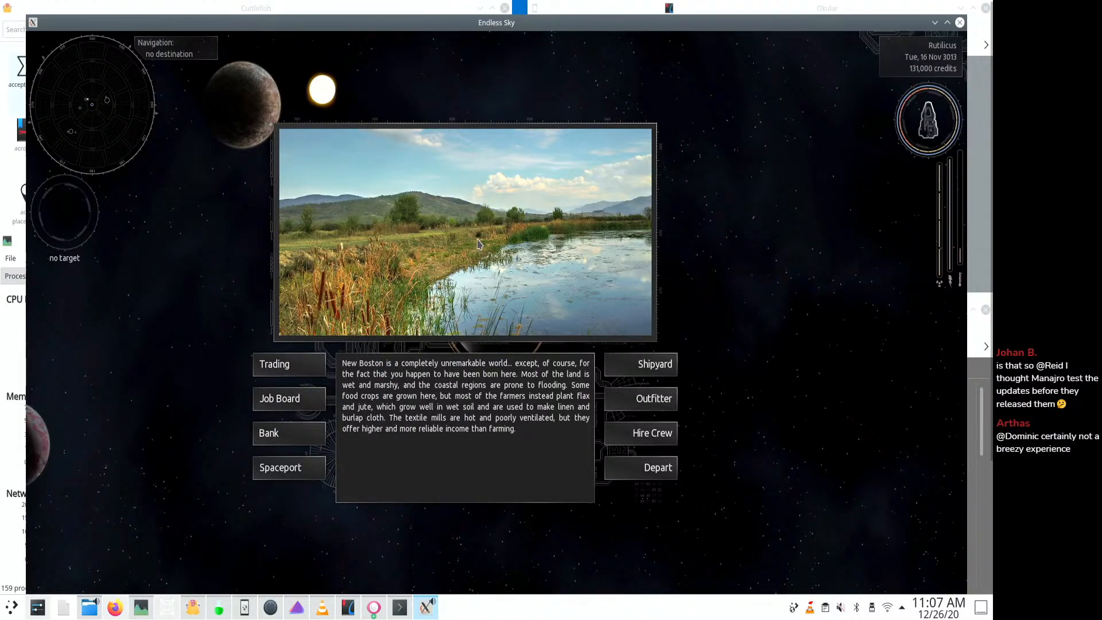
- Check the mortgage at the spaceport bank, then quit Endless Sky
left_click(293, 465)
left_click(302, 435)
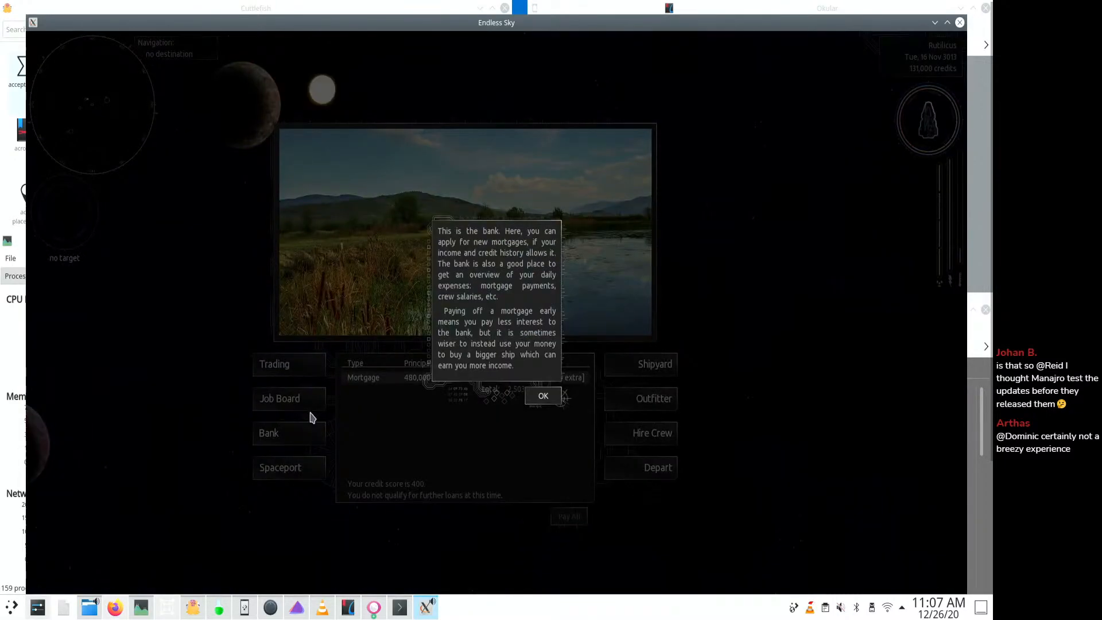
left_click(540, 397)
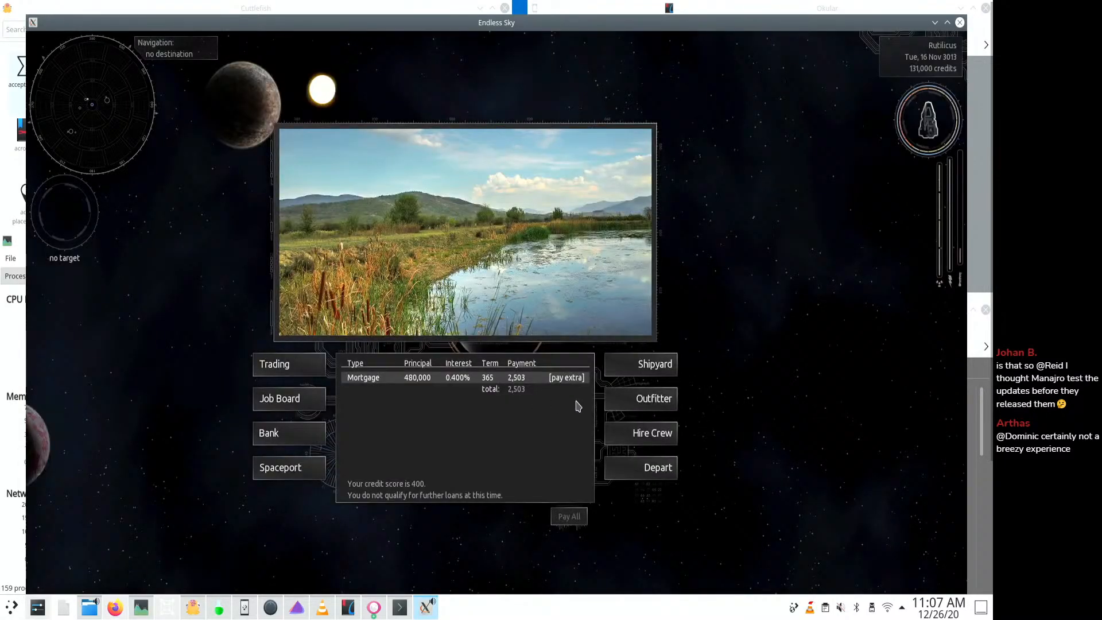
left_click(960, 22)
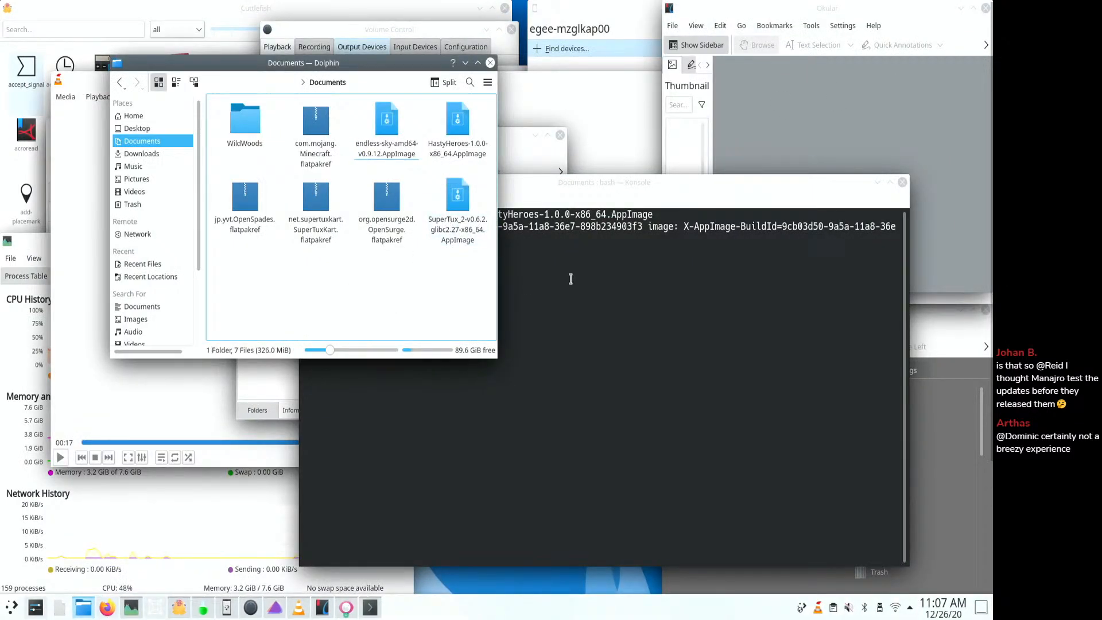
- Clear Konsole with Ctrl+L and run flatpak and snap, both reporting command not found
left_click(574, 292)
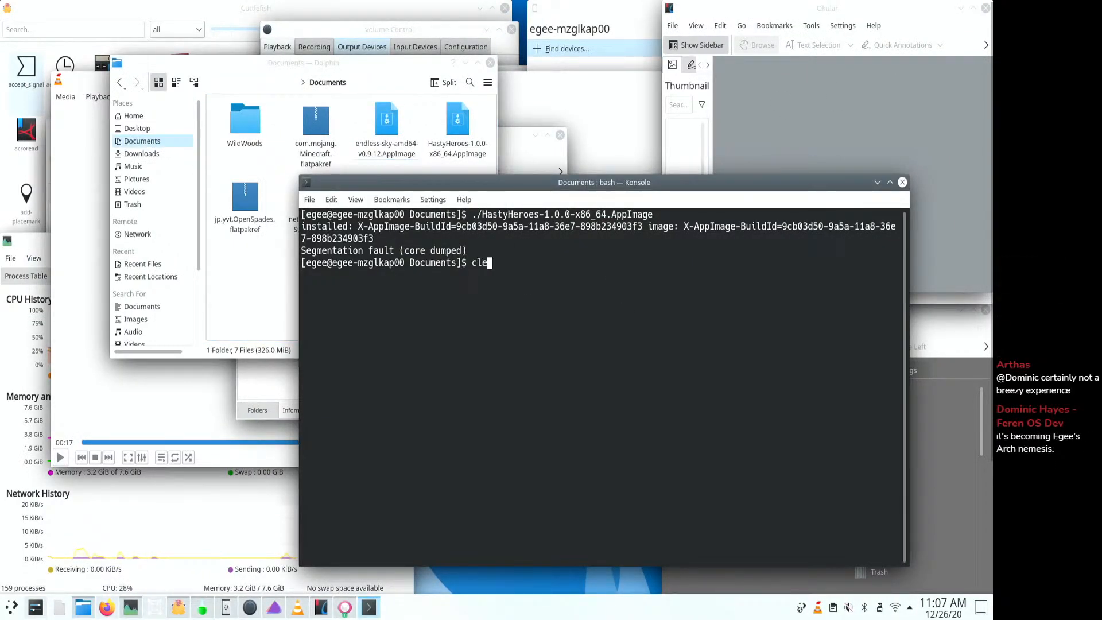
key("ctrl+l")
type("flatp")
type("pak")
key("Return")
type("snapd")
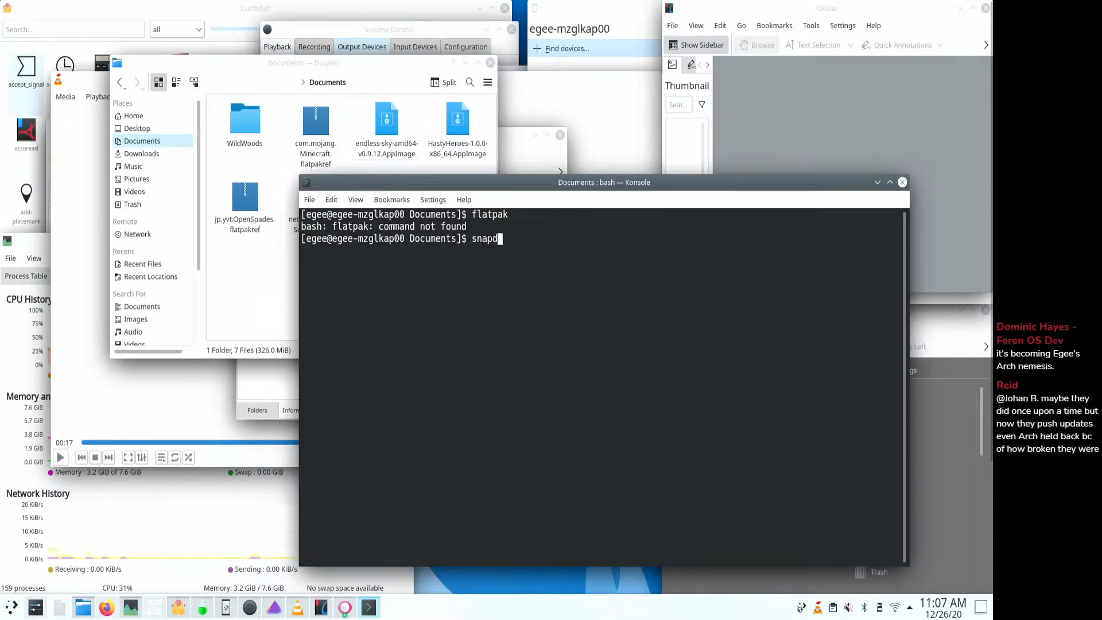
key("Return")
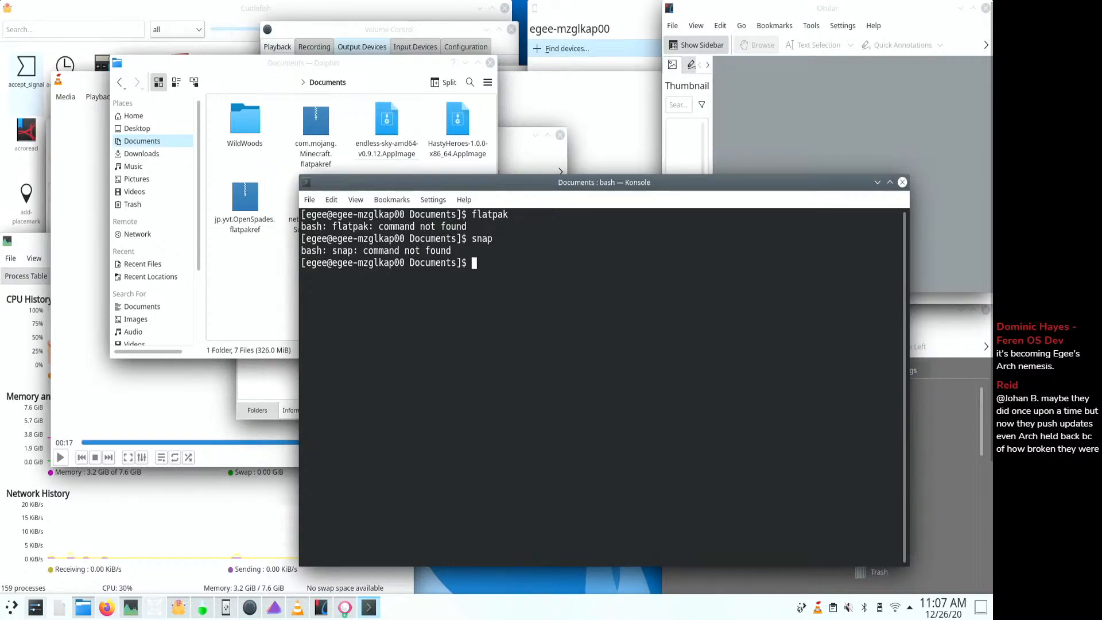
left_click(281, 288)
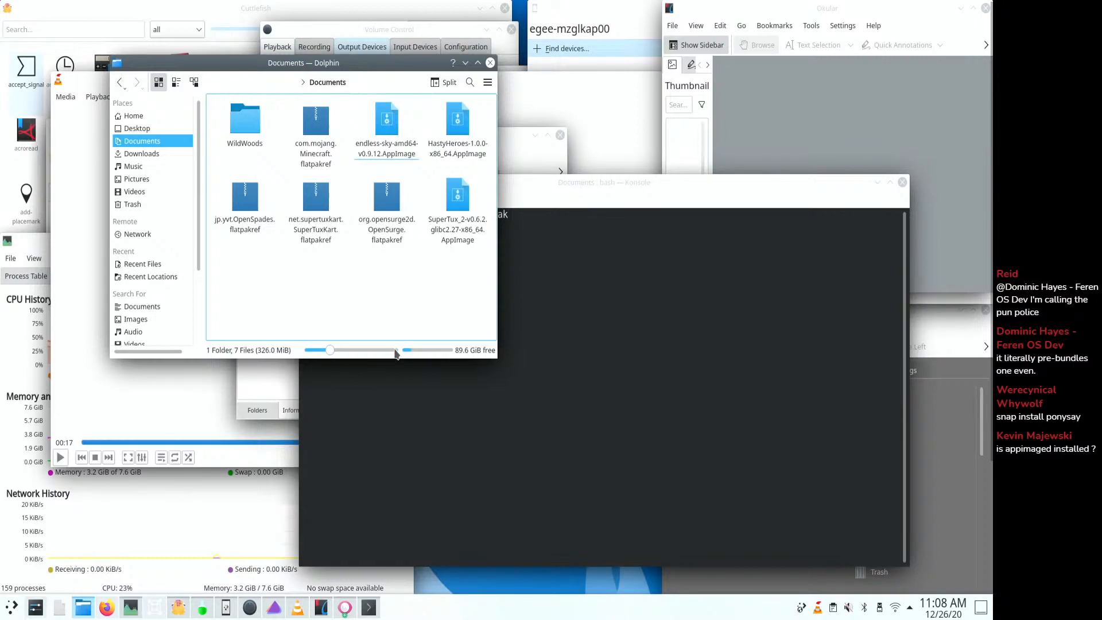
- Run systemctl status appimaged to check the appimaged service
left_click(567, 297)
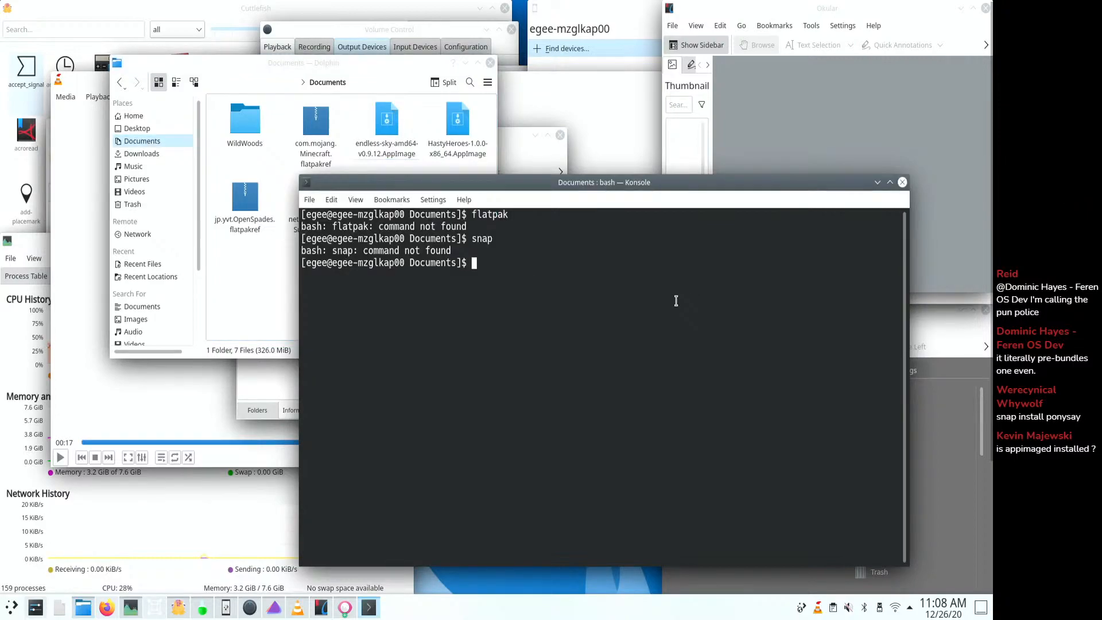
type("systemctl status appimaged")
key("Return")
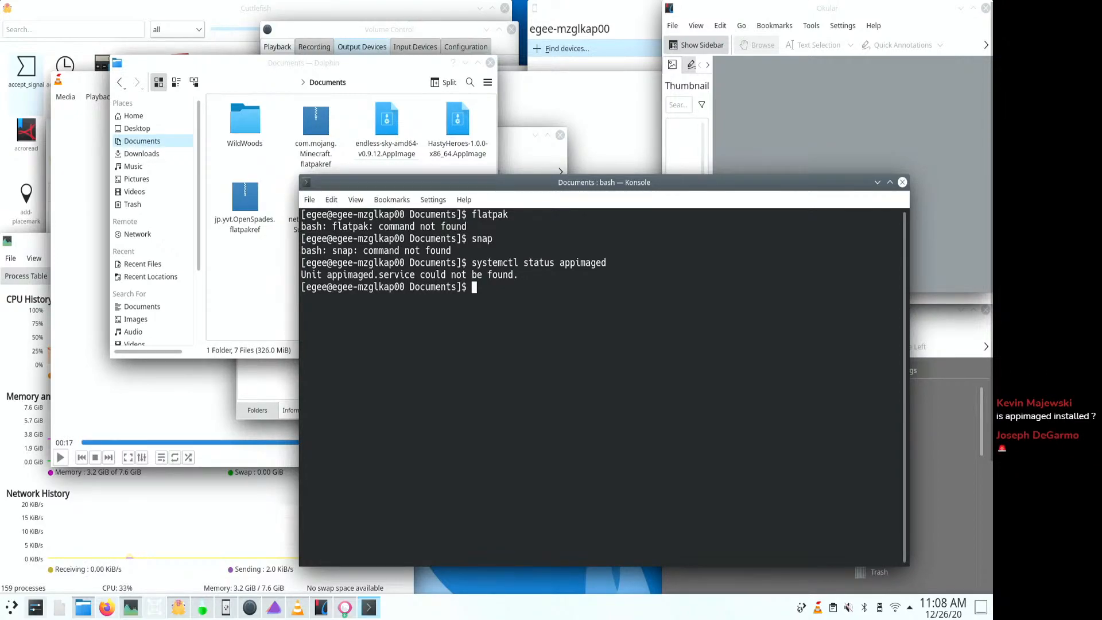
- Try sudo apt install snapd, entering the sudo password
type("sudo apt")
key("BackSpace")
key("BackSpace")
key("BackSpace")
key("BackSpace")
type("apt install snapd")
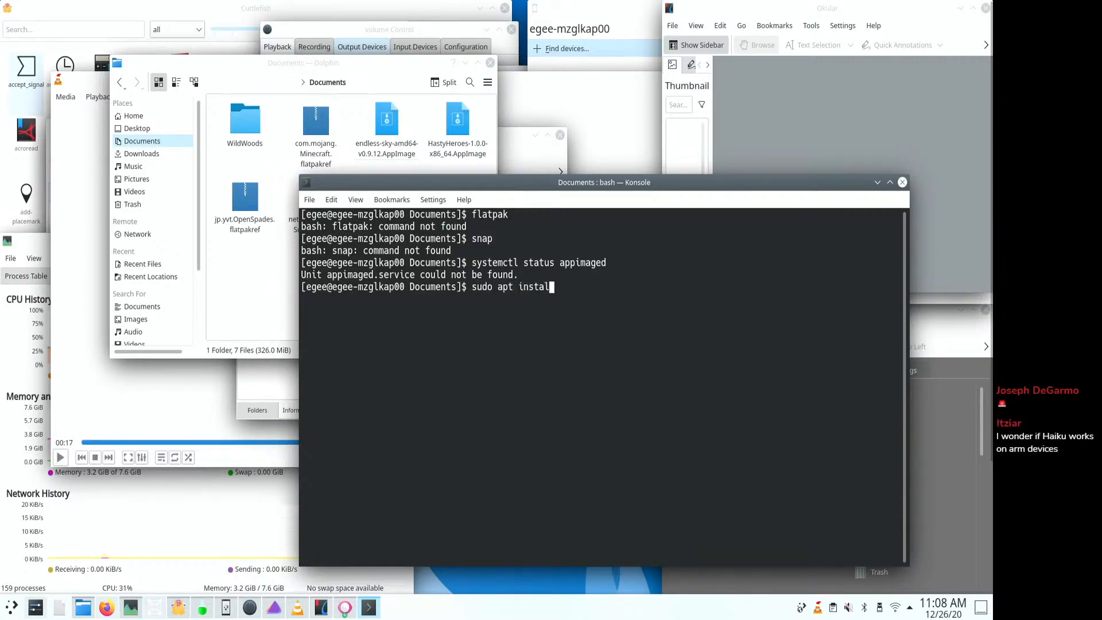
key("Return")
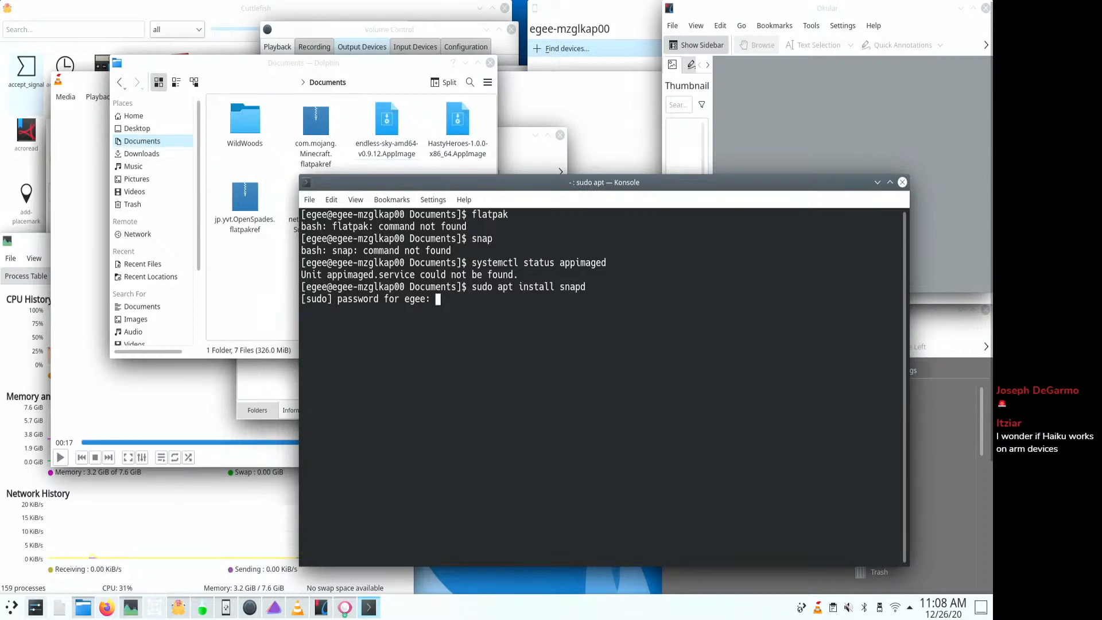
key("Return")
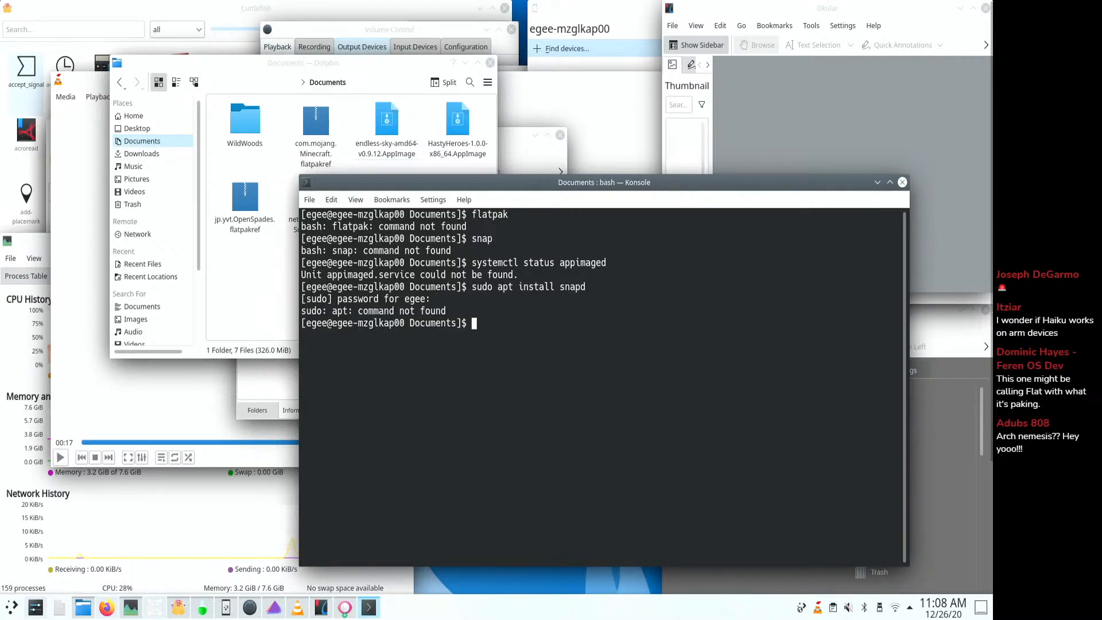
- Install snapd from the AUR with yay snapd, choosing package 1 and accepting defaults
type("yay snapd")
key("Return")
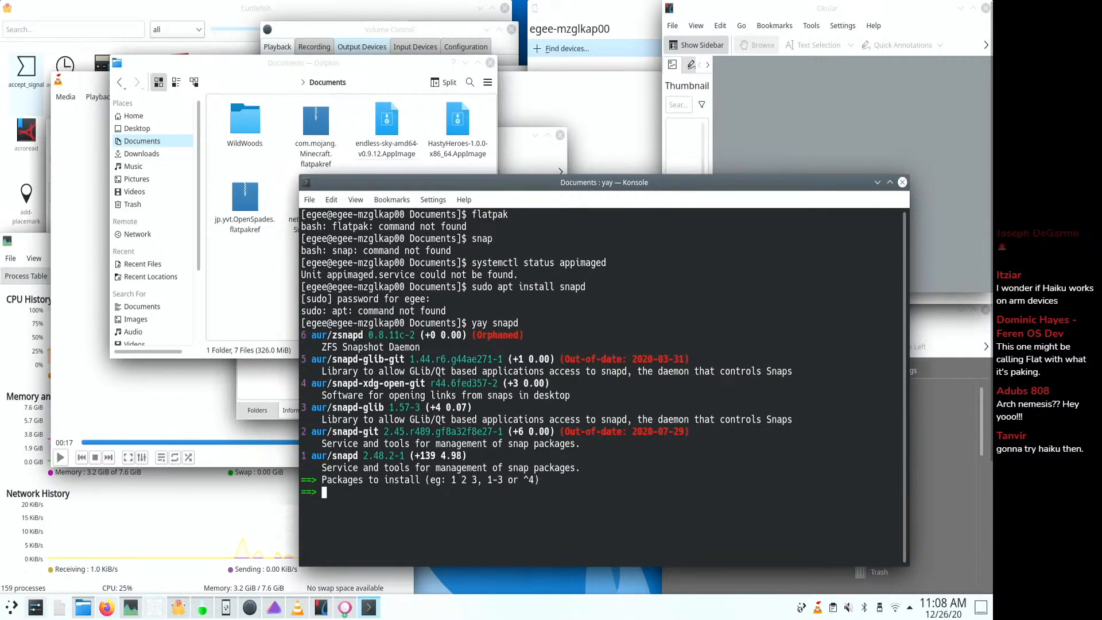
type("1")
key("Return")
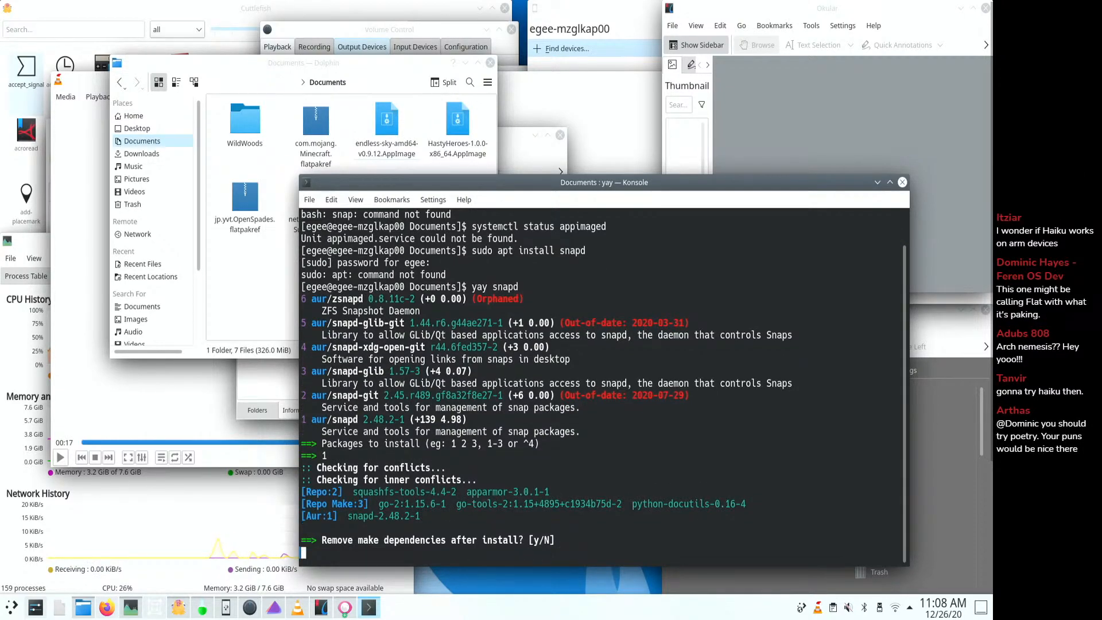
key("Return")
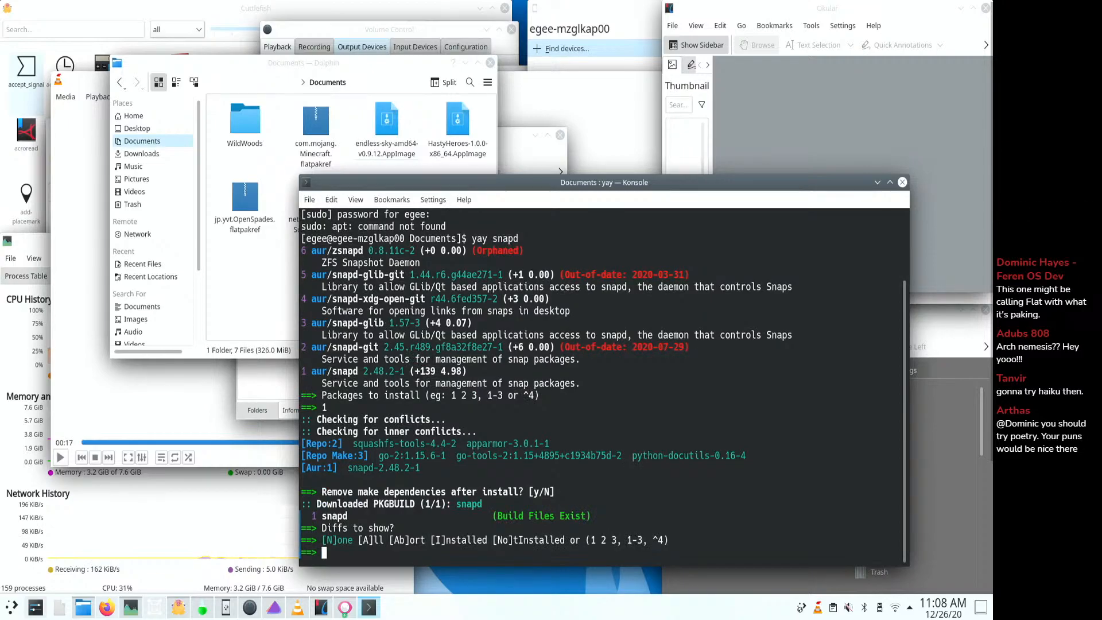
key("Return")
key("Return")
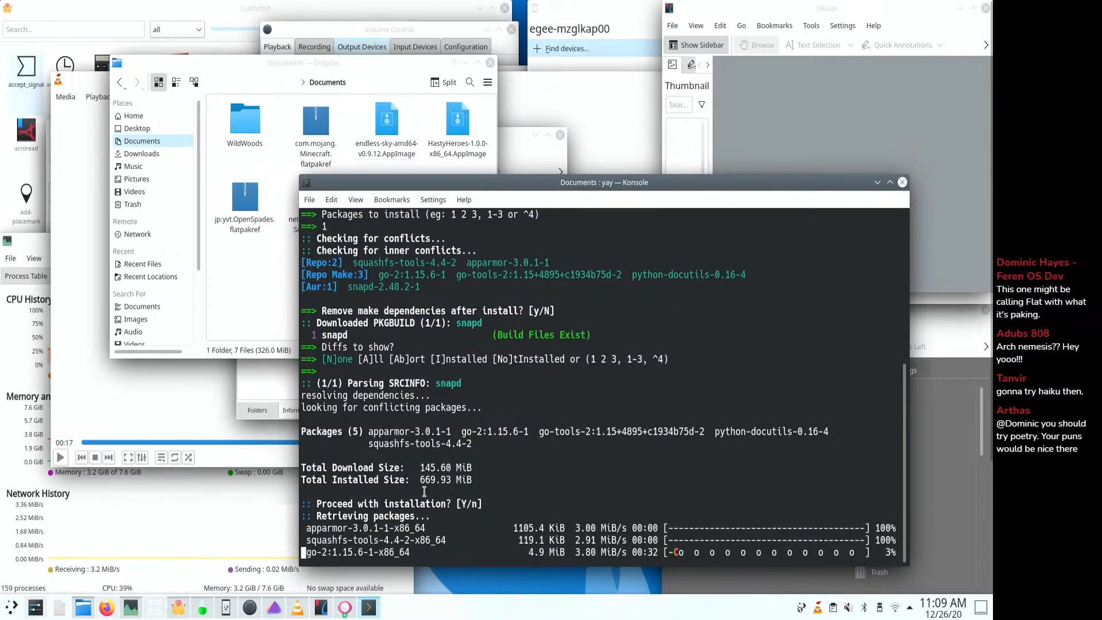
- Highlight the 669.93 installed size, then bring up Konsole's session menu
double_click(435, 479)
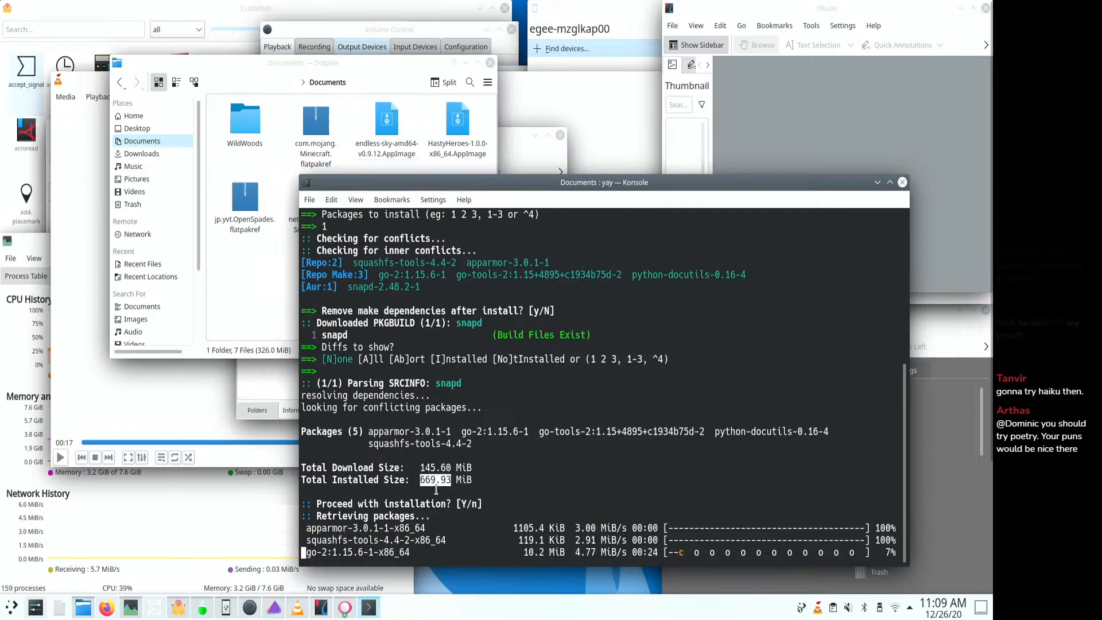
left_click(461, 544)
left_click(257, 305)
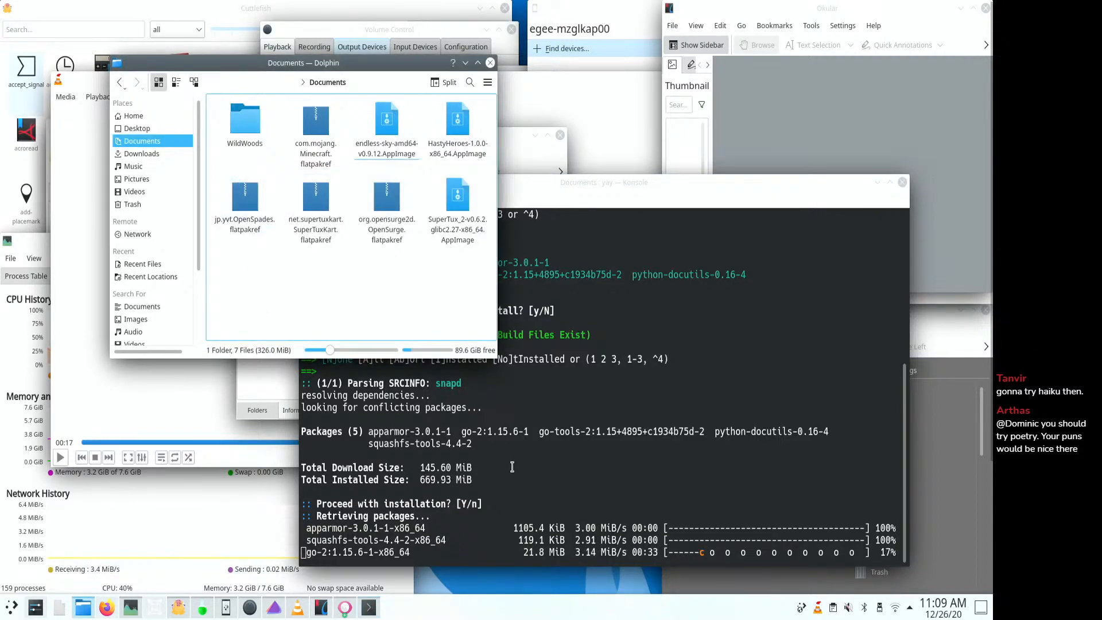
left_click(513, 466)
left_click(309, 199)
- In a new tab, change into WildWoods and list its files
left_click(335, 215)
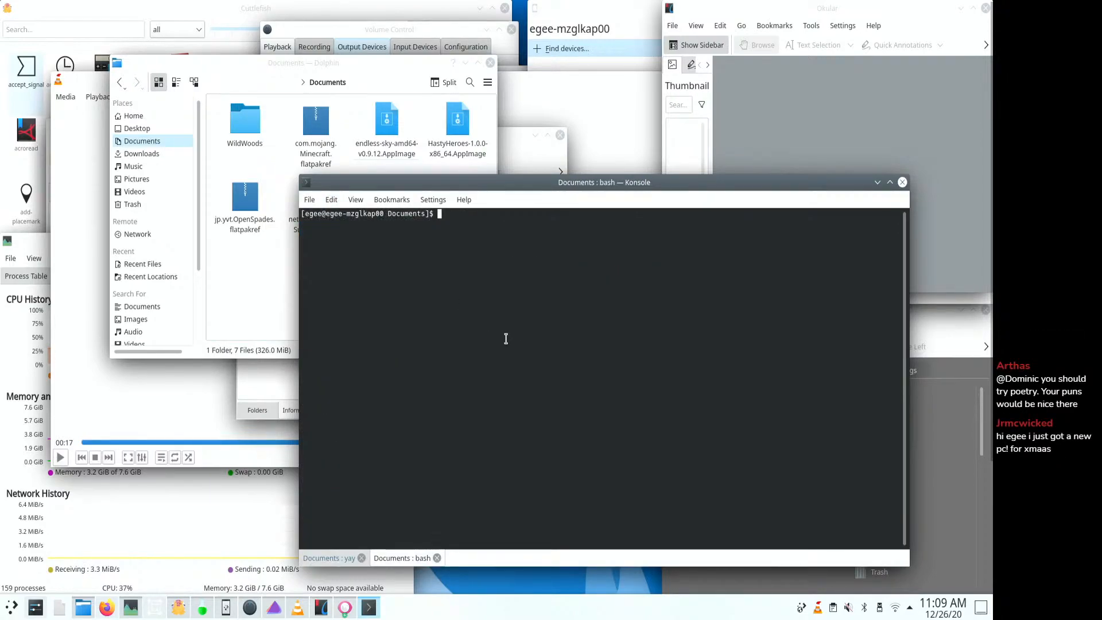
type("cd Wil")
key("Tab")
key("Return")
type("ls")
key("Return")
- Make Wild_Woods_Linux_2020_025_17_v0.016a.x86_64 executable with chmod +x
type("./Wild_Woods_Linux_2020_025_17_v0.016a_Data/")
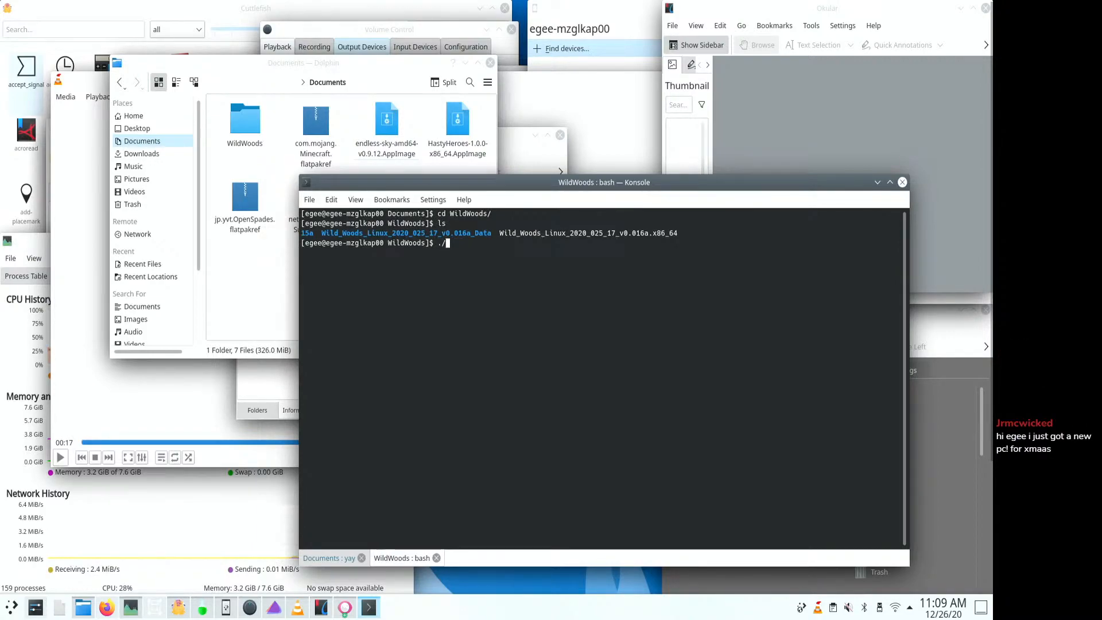
key("BackSpace")
key("BackSpace")
key("BackSpace")
key("BackSpace")
key("BackSpace")
key("BackSpace")
key("BackSpace")
key("BackSpace")
key("BackSpace")
key("BackSpace")
key("BackSpace")
key("BackSpace")
key("BackSpace")
key("BackSpace")
key("BackSpace")
key("BackSpace")
key("BackSpace")
key("BackSpace")
key("BackSpace")
key("BackSpace")
key("BackSpace")
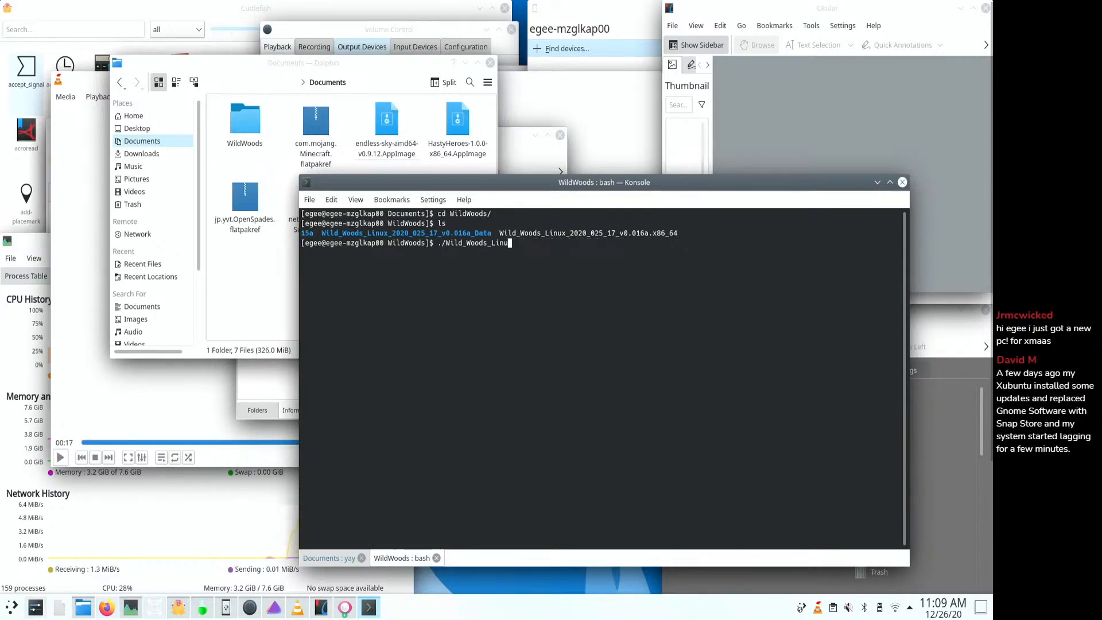
type("chmod +x Wild_Woods_Linux_2020_025_17_v0.016a")
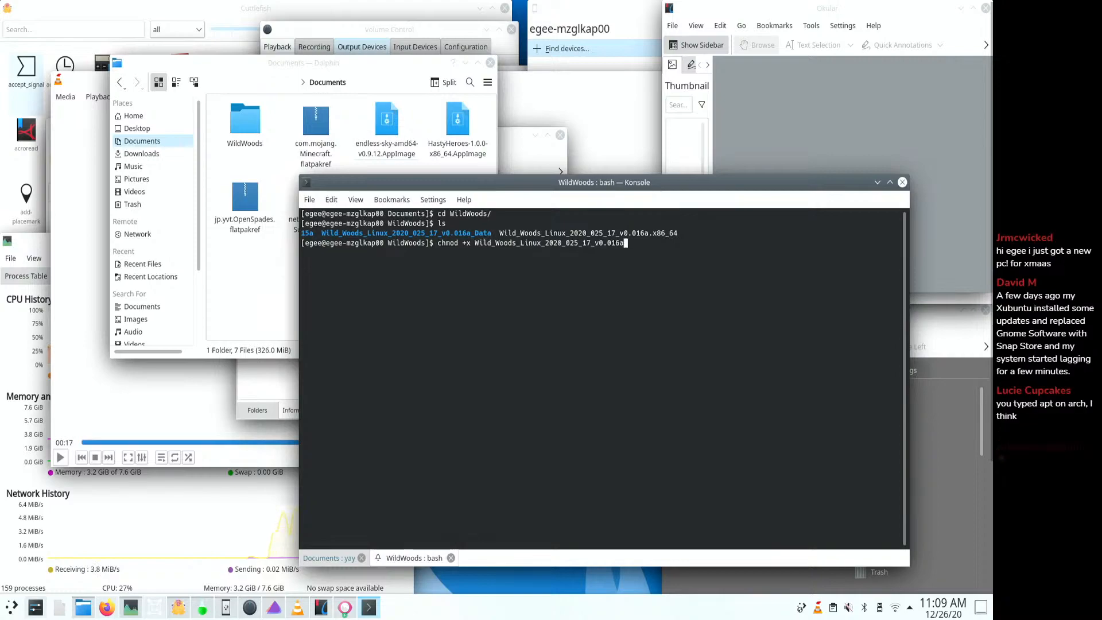
key("Return")
key("Up")
type(".x86_64")
key("Return")
- Launch ./Wild_Woods_Linux_2020_025_17_v0.016a.x86_64 to start the Wild Woods game
type("./Wild_Woods_Linux_2020_025_17_v0.016a")
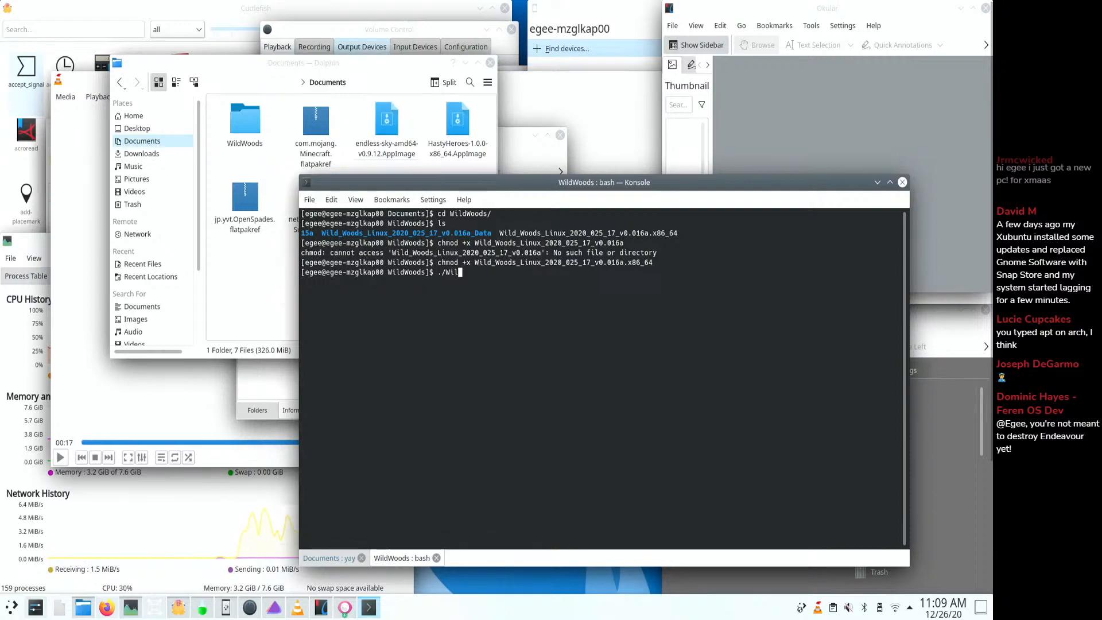
key("Return")
key("Up")
type(".x86_64")
key("Return")
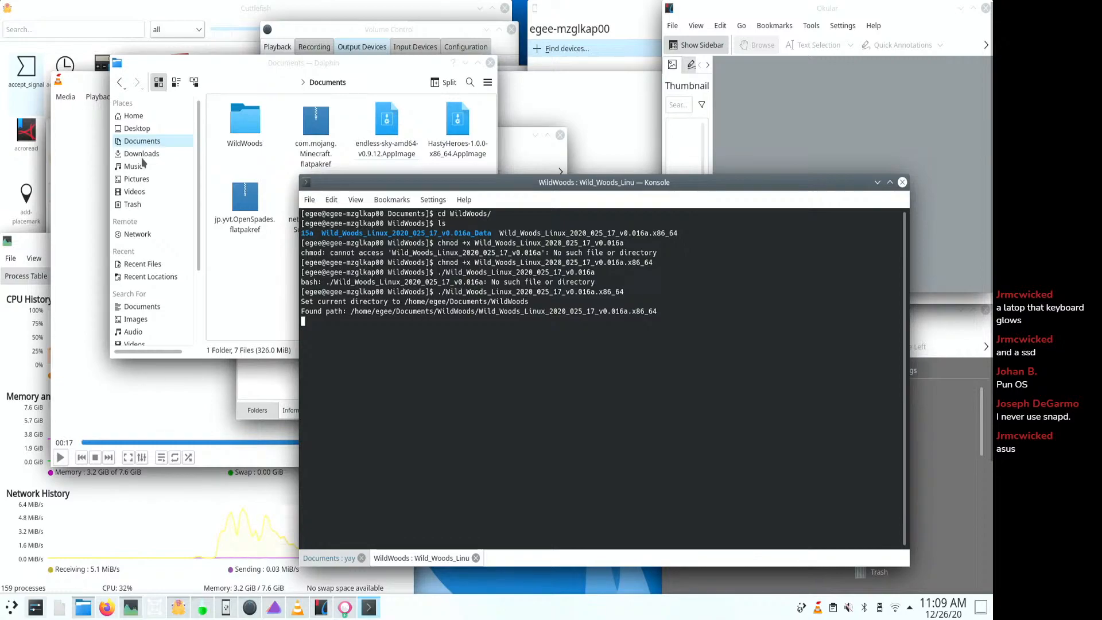
key("alt+Tab")
key("alt+Tab")
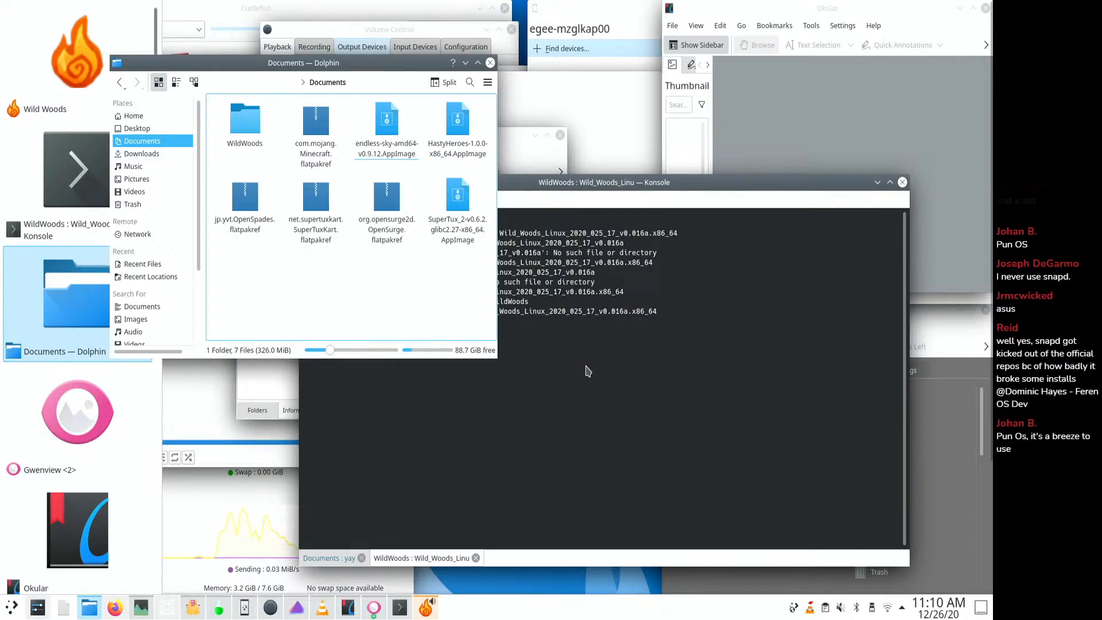
- Cycle windows with Alt+Tab to reach the Wild Woods title menu, then return to Dolphin
key("alt+Tab")
key("alt+Tab")
key("alt+Tab")
key("alt+Tab")
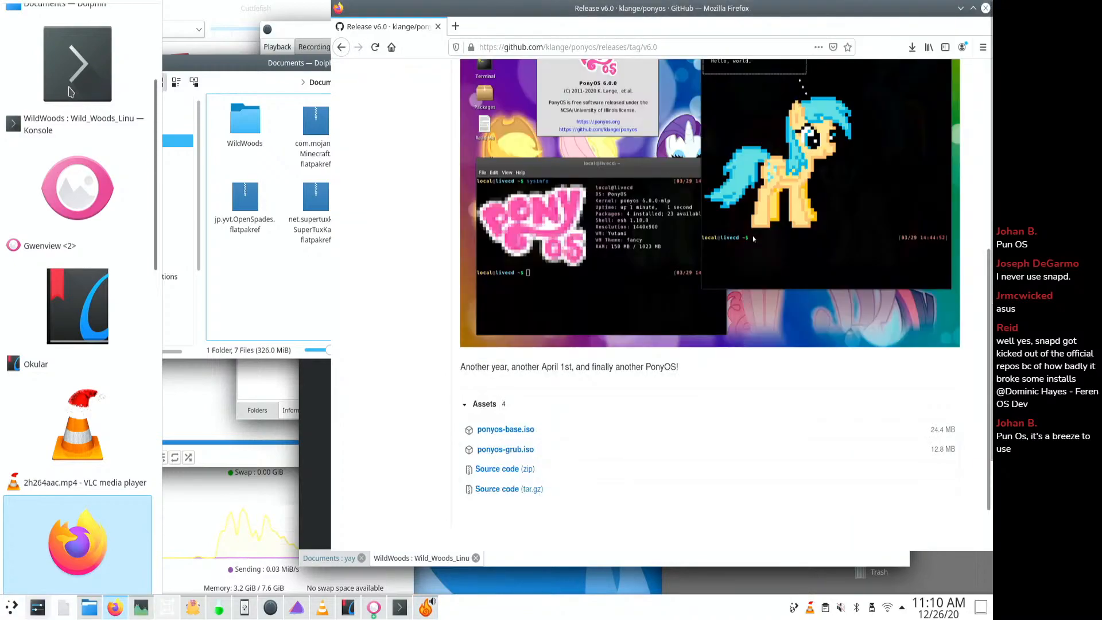
key("alt+Tab")
key("alt+Tab")
key("alt+Tab")
key("alt+Tab")
key("alt+Tab")
key("alt+Tab")
key("alt+Tab")
key("alt+Tab")
key("alt+Tab")
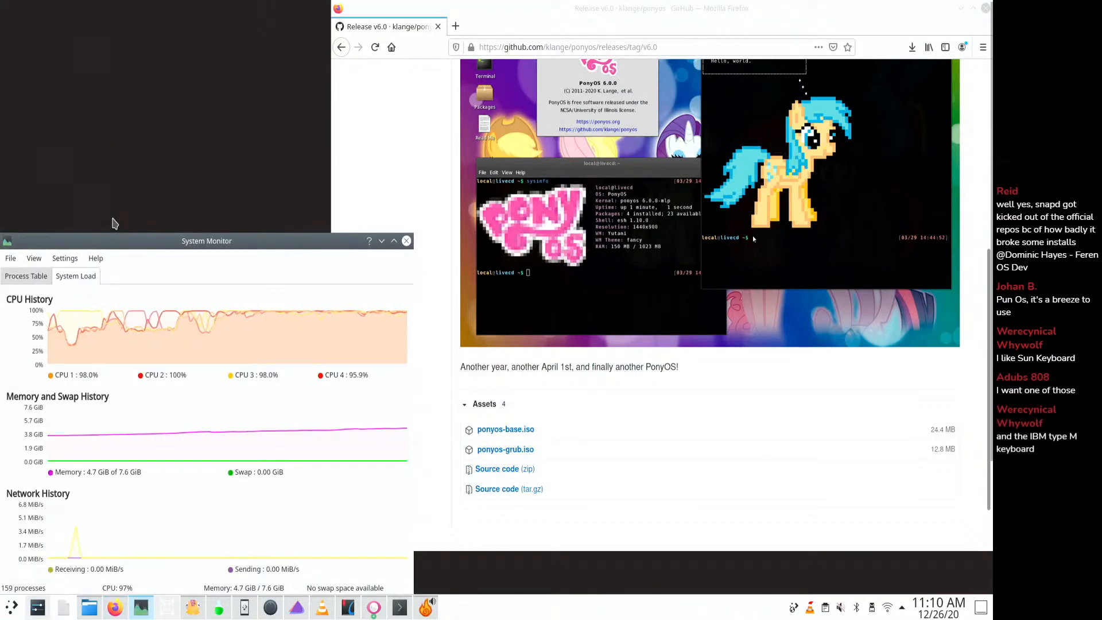
key("alt+Tab")
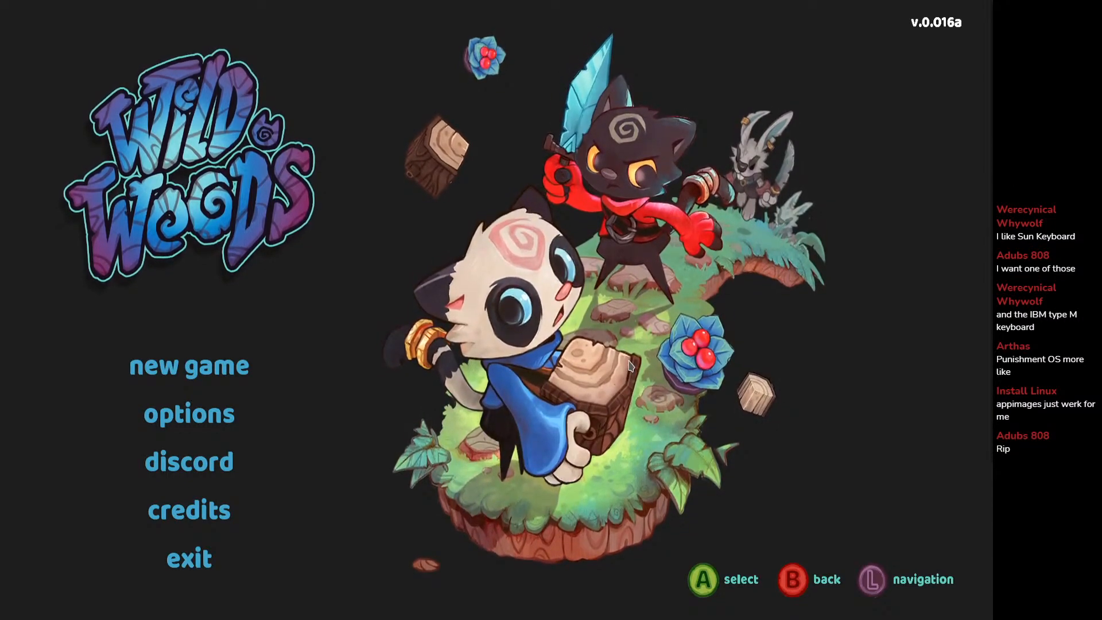
key("alt+Tab")
key("alt+Tab")
key("alt+Tab")
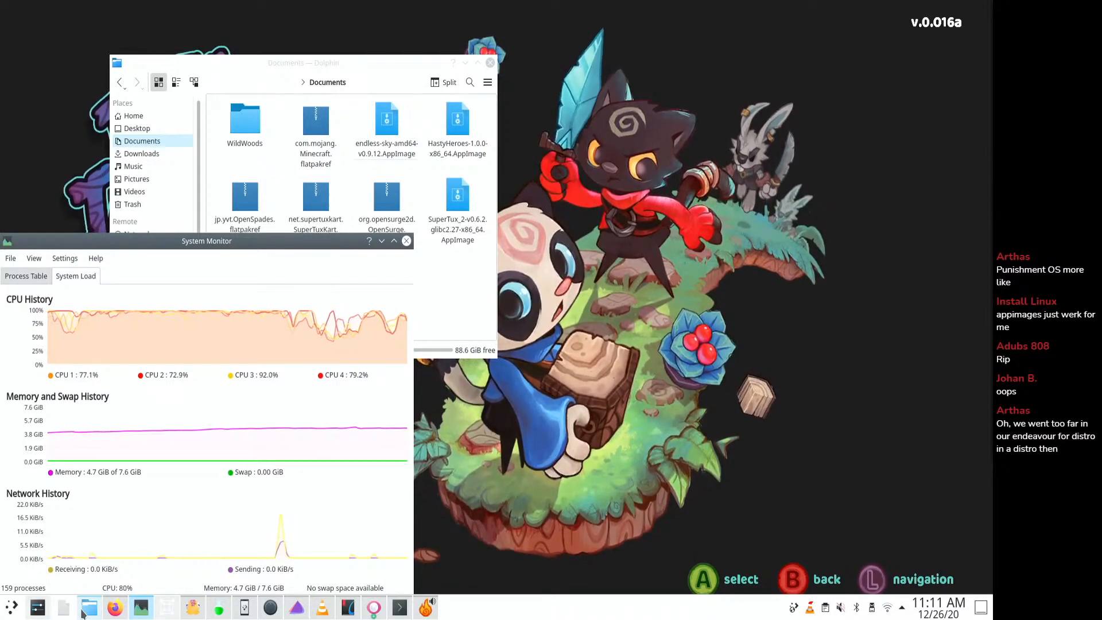
- Copy the EgeeDestroyer-1.5.8 and Geekbench5 folders from Fallback into Documents
left_click(89, 607)
scroll(172, 286, "down", 3)
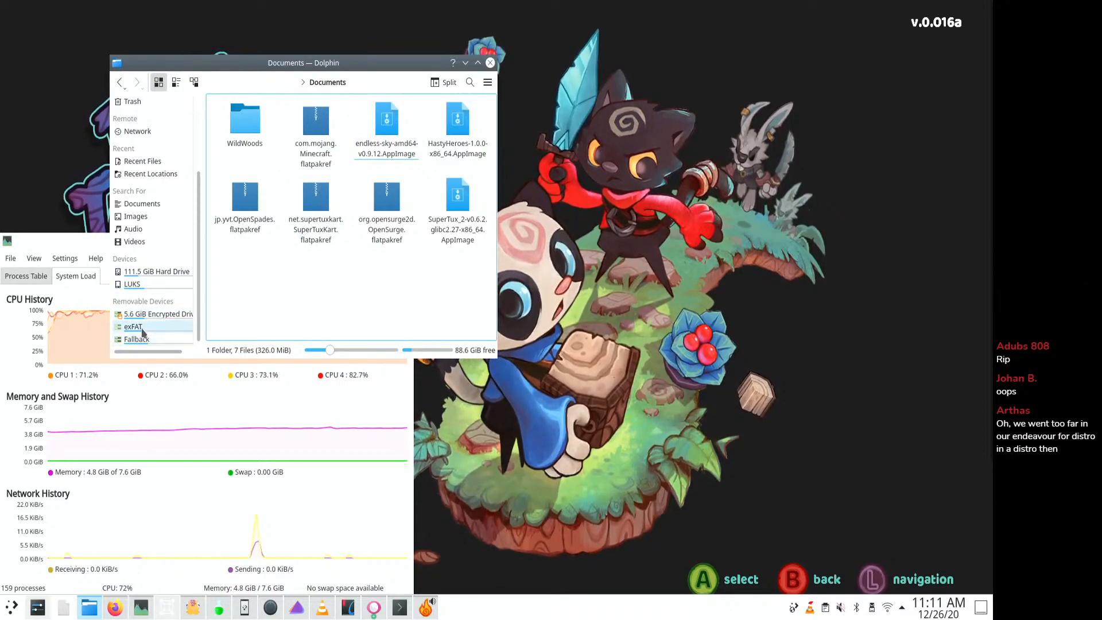
left_click(145, 340)
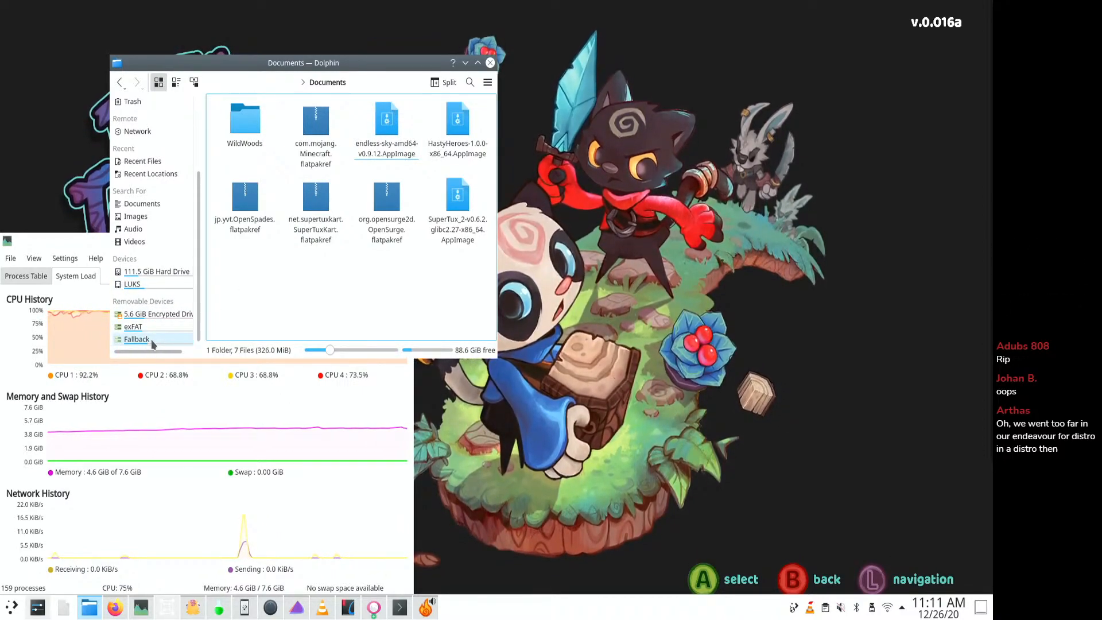
left_click(387, 122)
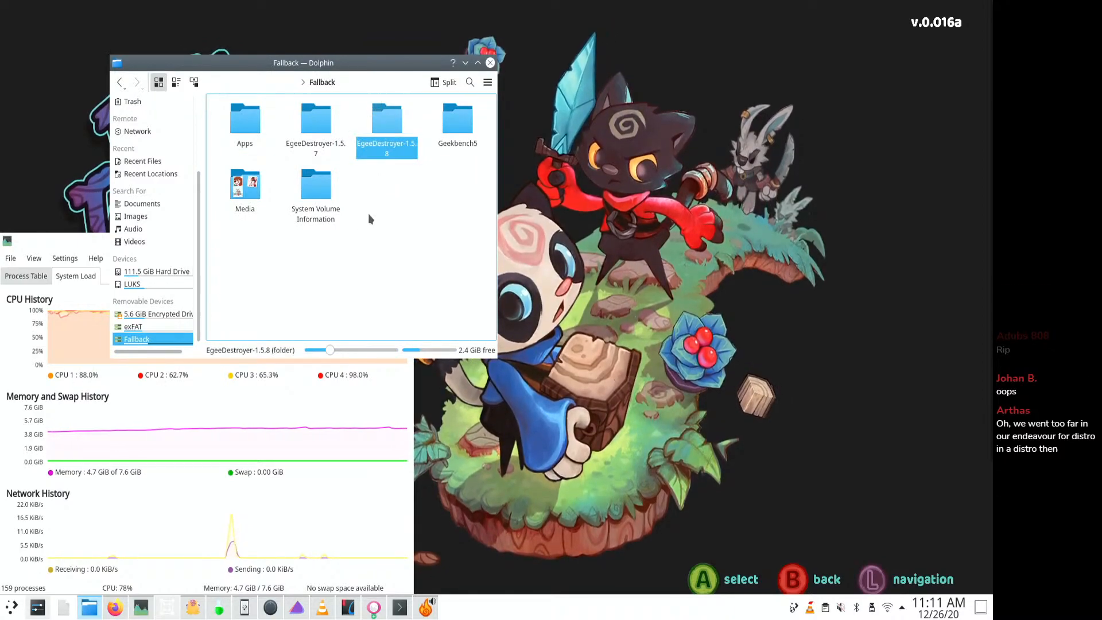
left_click(457, 122, "ctrl")
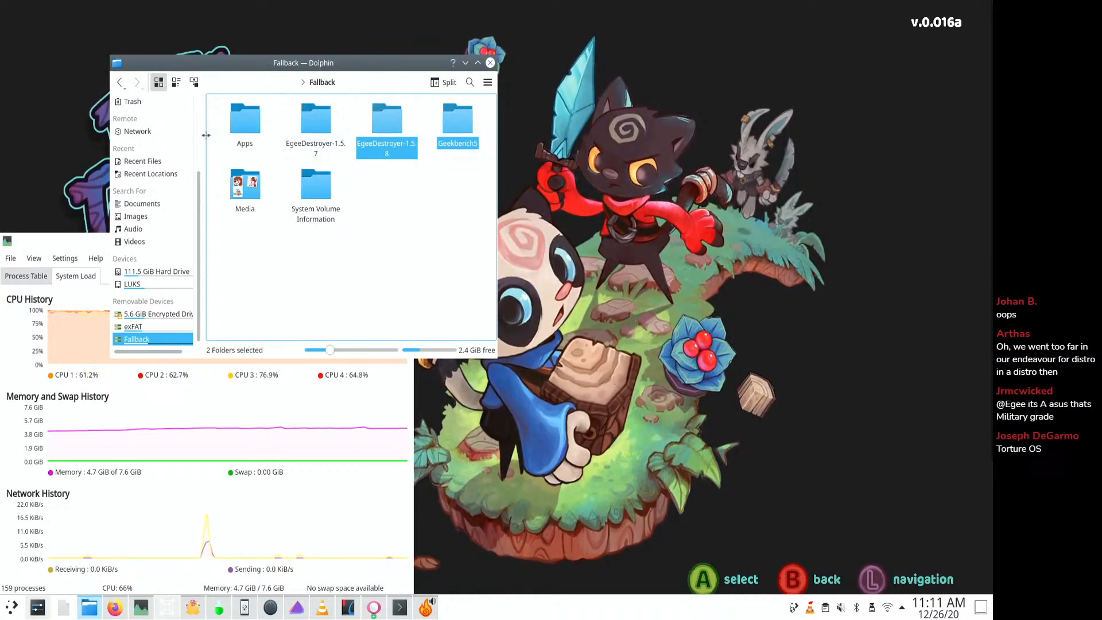
scroll(166, 158, "up", 3)
left_click(132, 116)
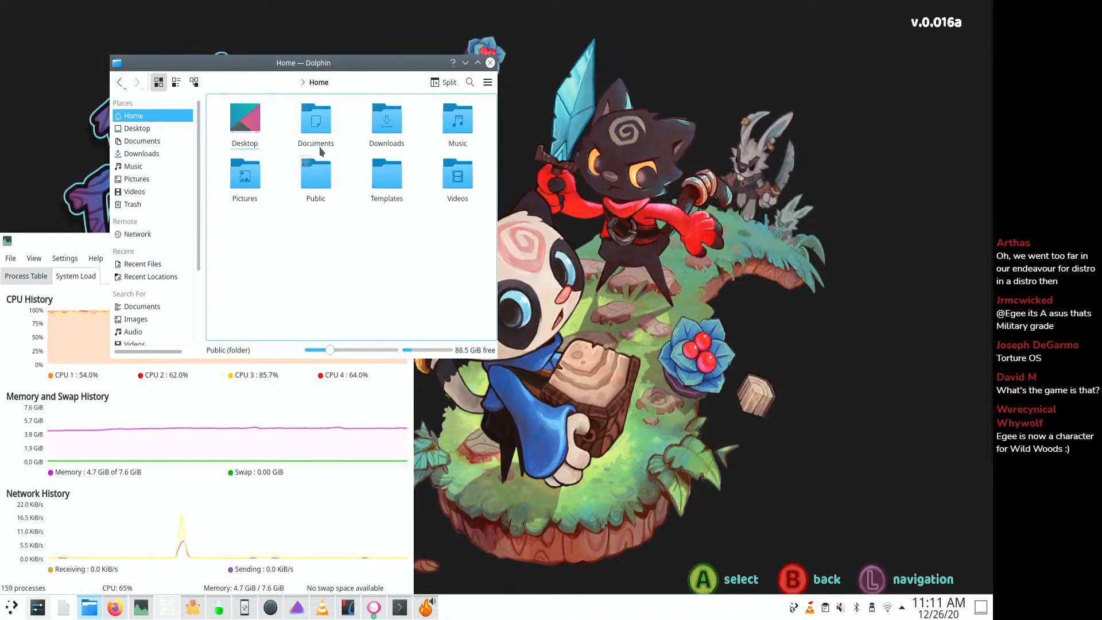
left_click(316, 120)
key("ctrl+v")
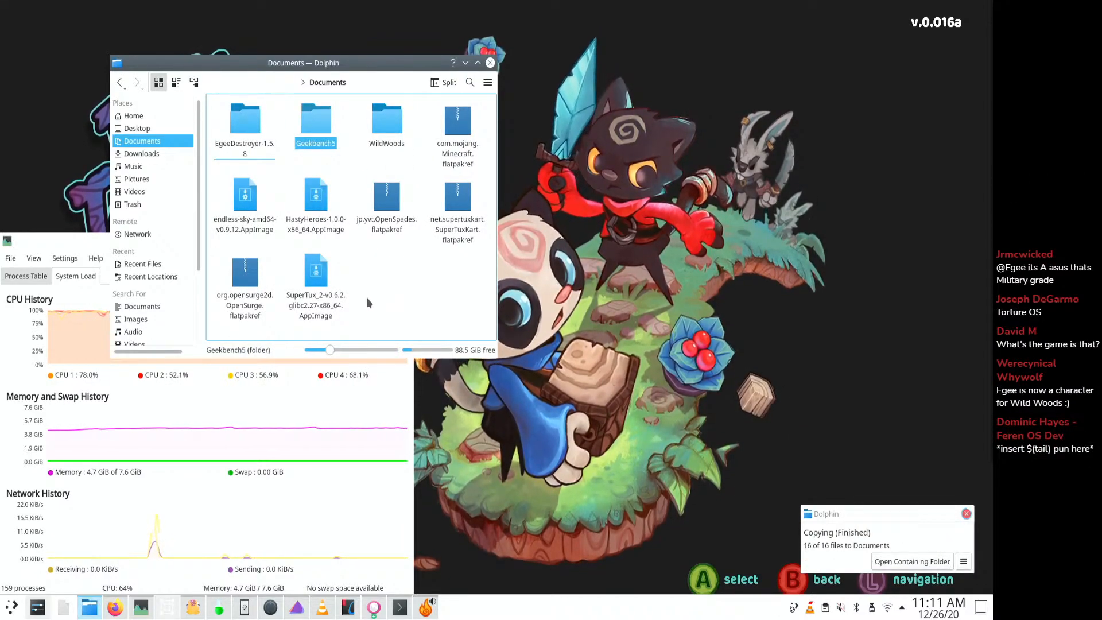
- Attempt Safely Remove on the Fallback drive from Dolphin's Places panel
scroll(164, 329, "down", 3)
right_click(179, 327)
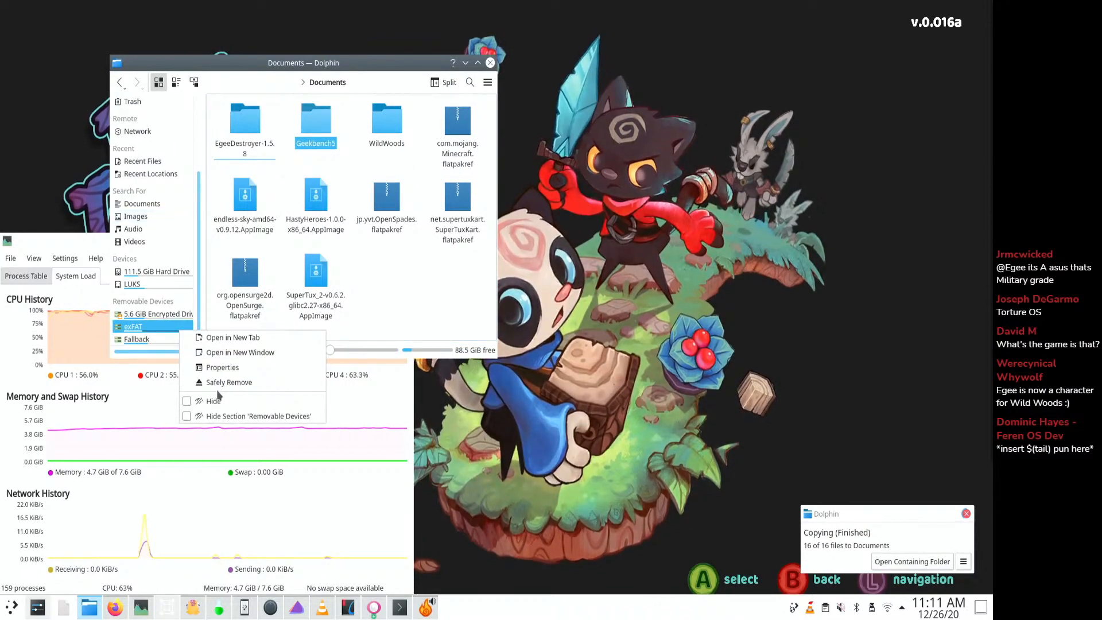
left_click(218, 382)
right_click(160, 339)
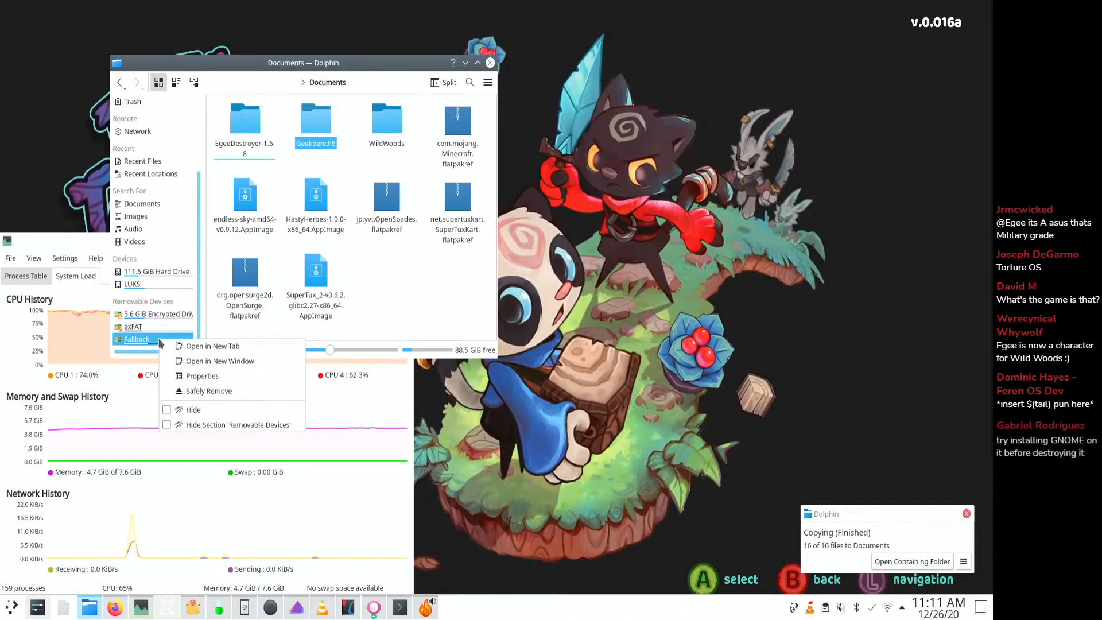
left_click(206, 391)
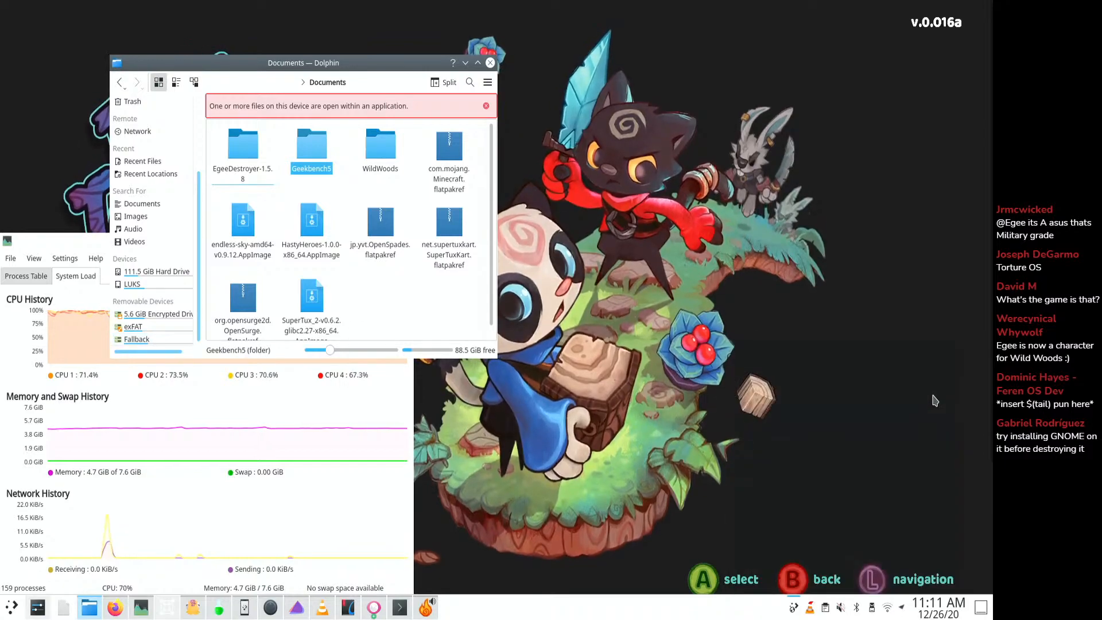
right_click(150, 339)
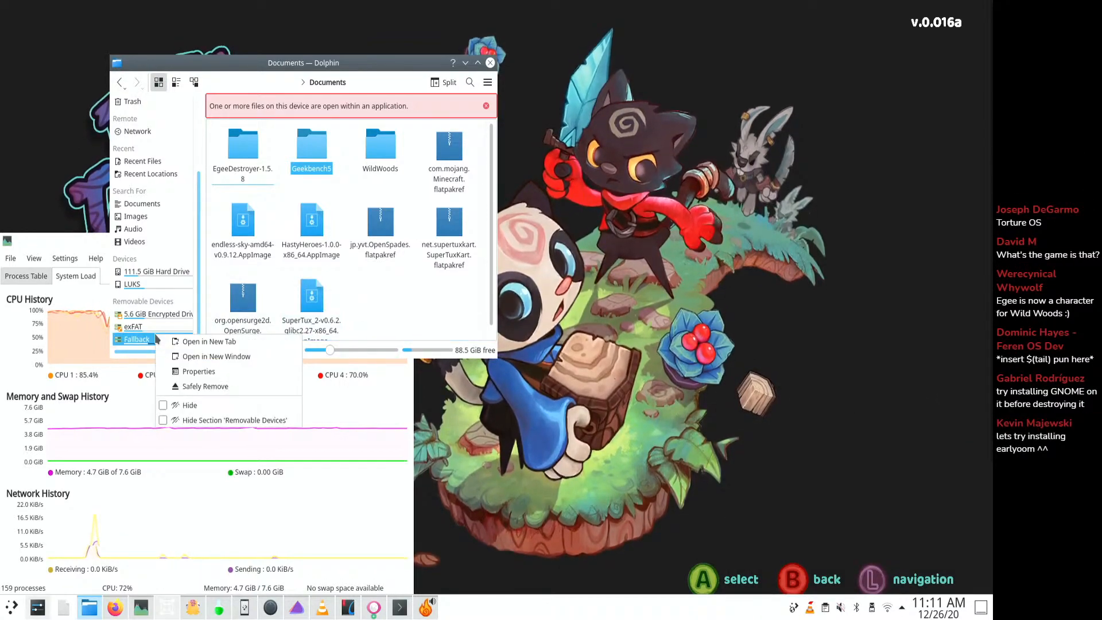
left_click(198, 390)
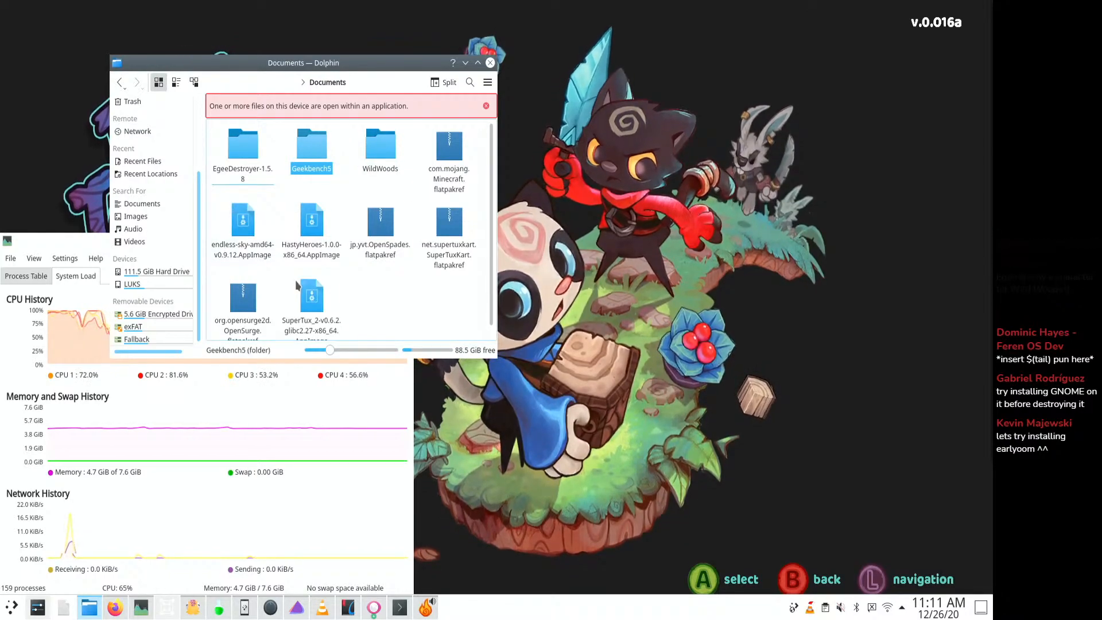
- Remove the 5.6 GiB Encrypted Drive via Disks & Devices, then close Dolphin
left_click(871, 606)
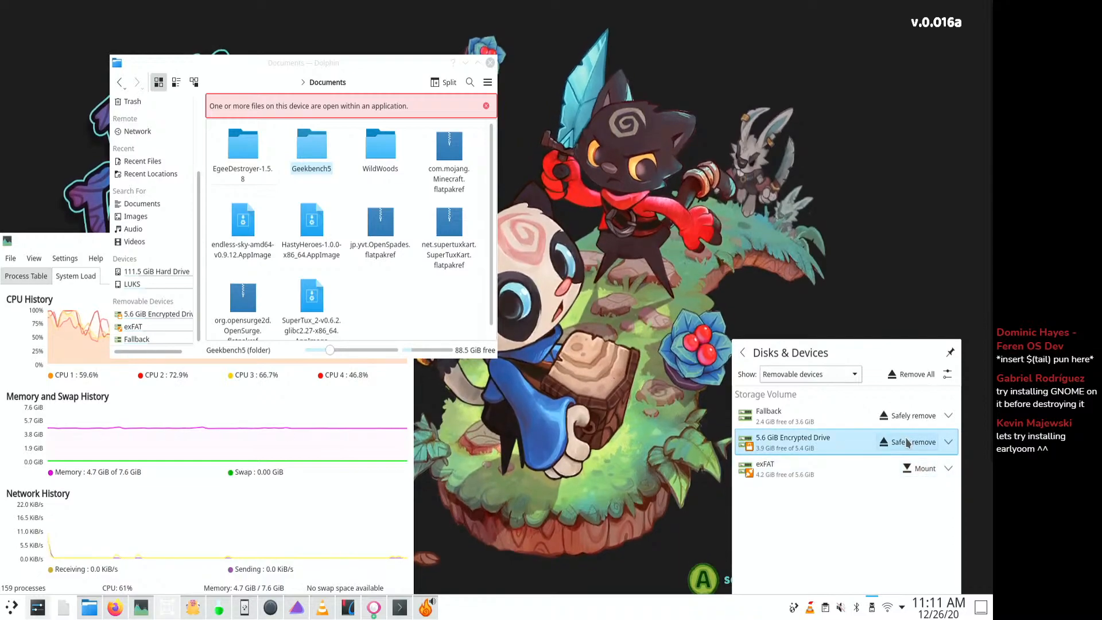
left_click(912, 442)
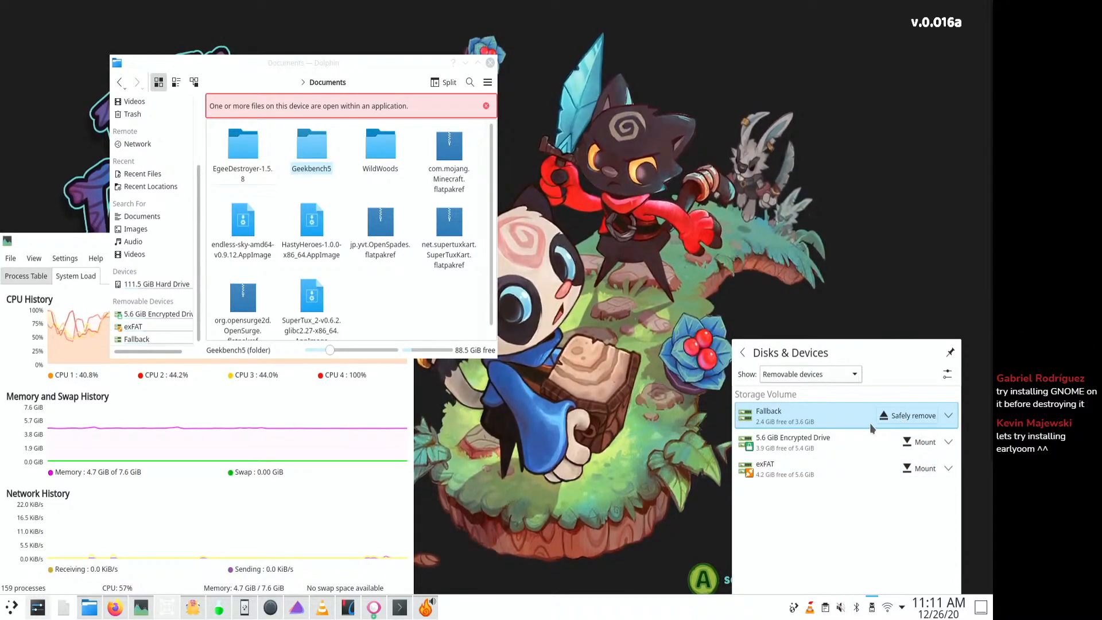
left_click(402, 335)
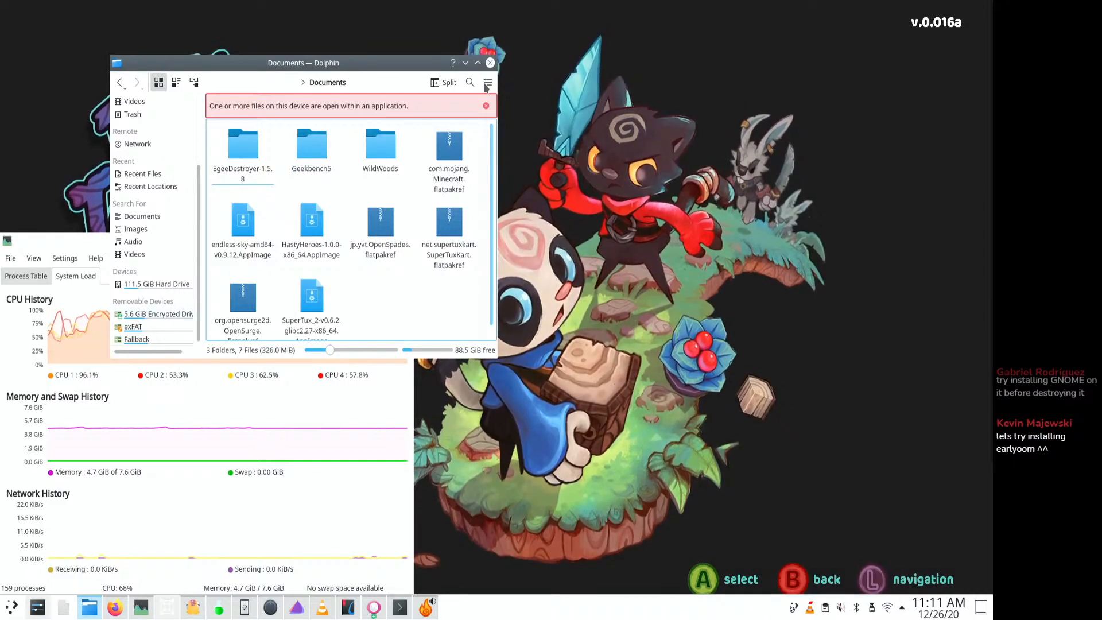
left_click(490, 61)
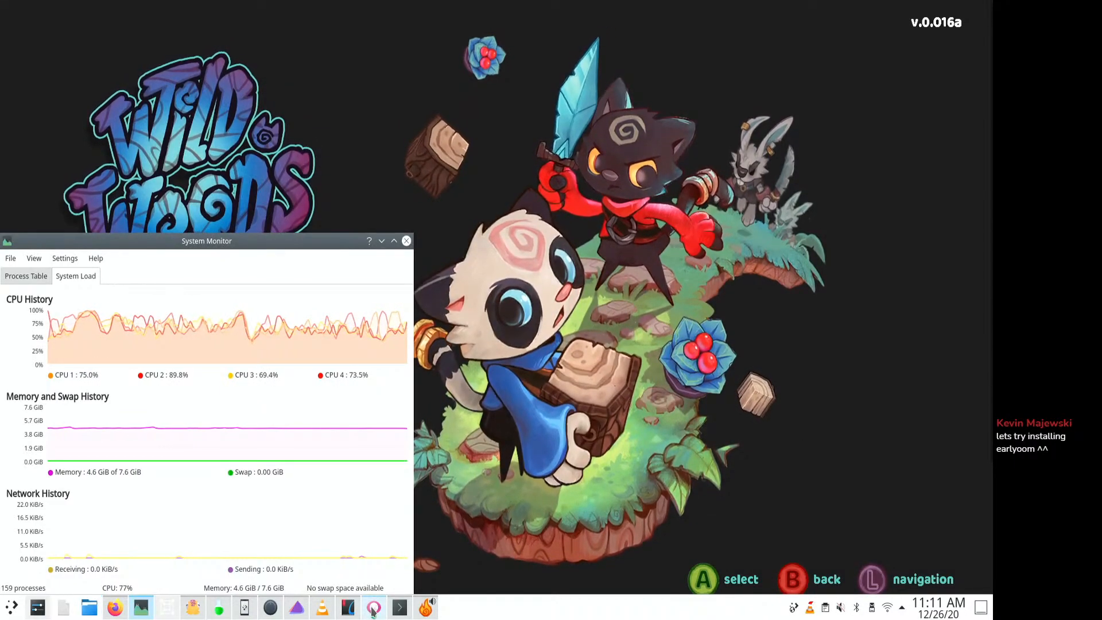
- Close the VLC window, keep Konsole open, and switch to the Documents : yay tab
right_click(323, 607)
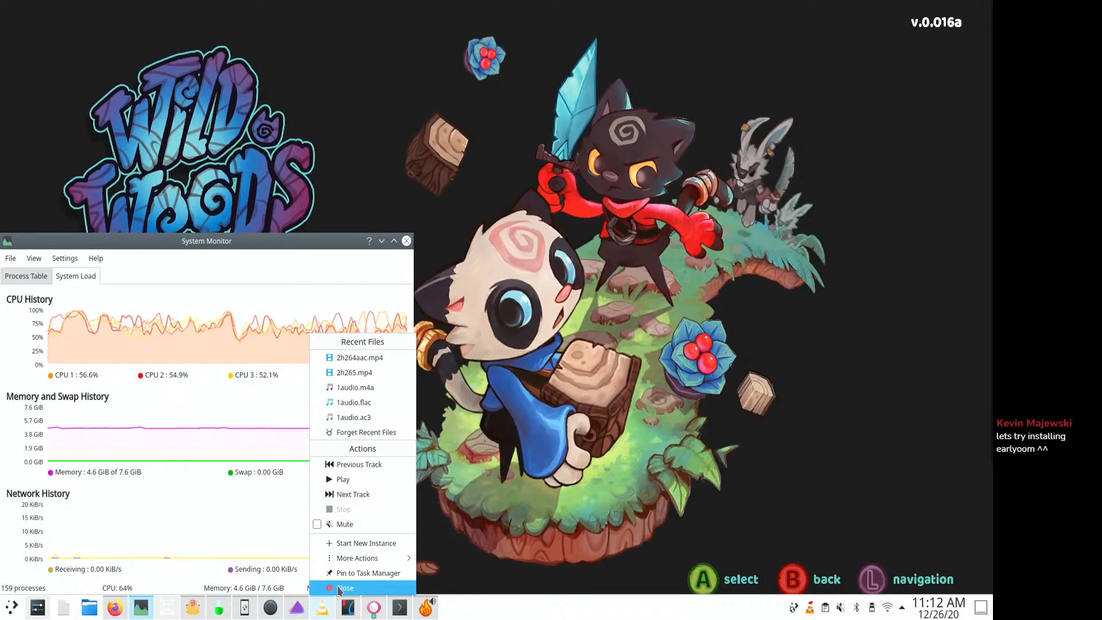
left_click(356, 583)
right_click(379, 607)
left_click(391, 573)
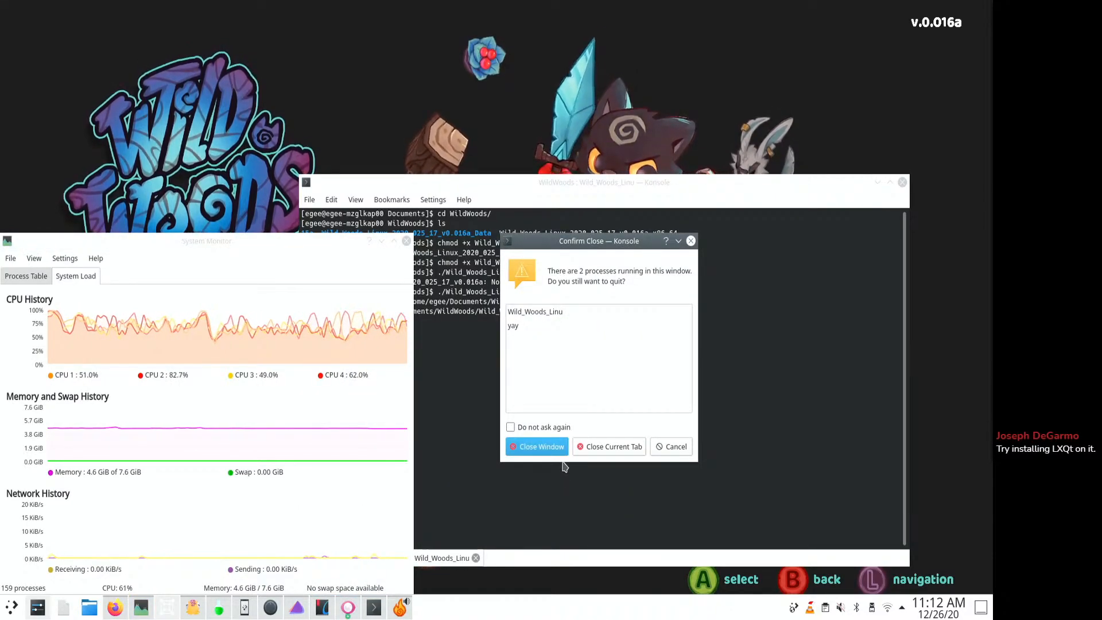
left_click(660, 447)
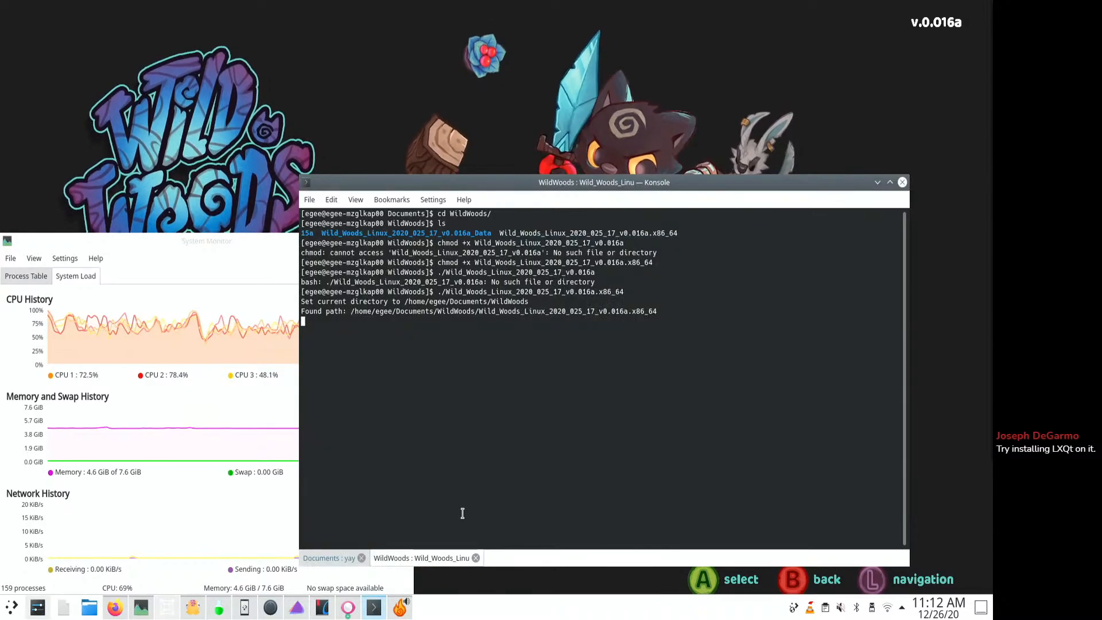
left_click(342, 560)
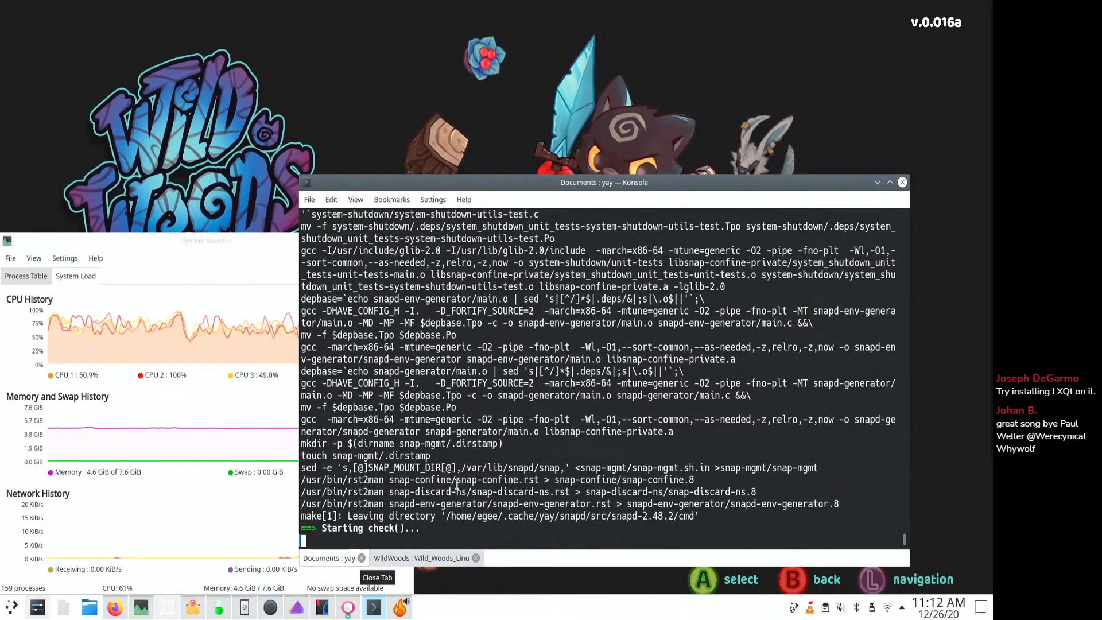
- Quit VLC from the tray, safely remove the Fallback drive, and return to Konsole
right_click(810, 607)
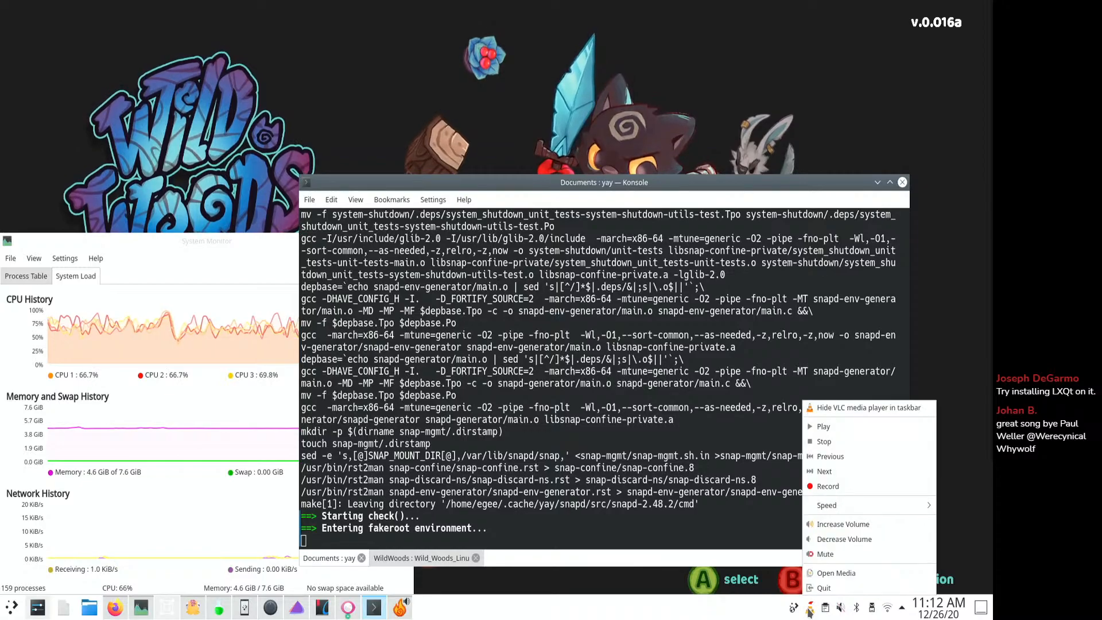
left_click(824, 588)
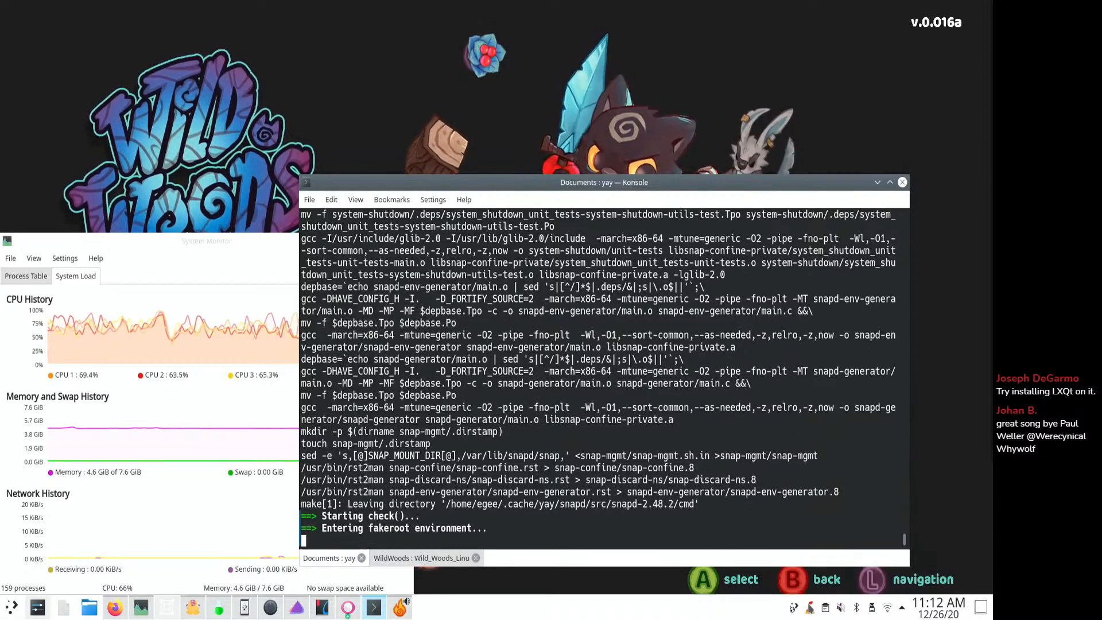
left_click(872, 607)
left_click(907, 418)
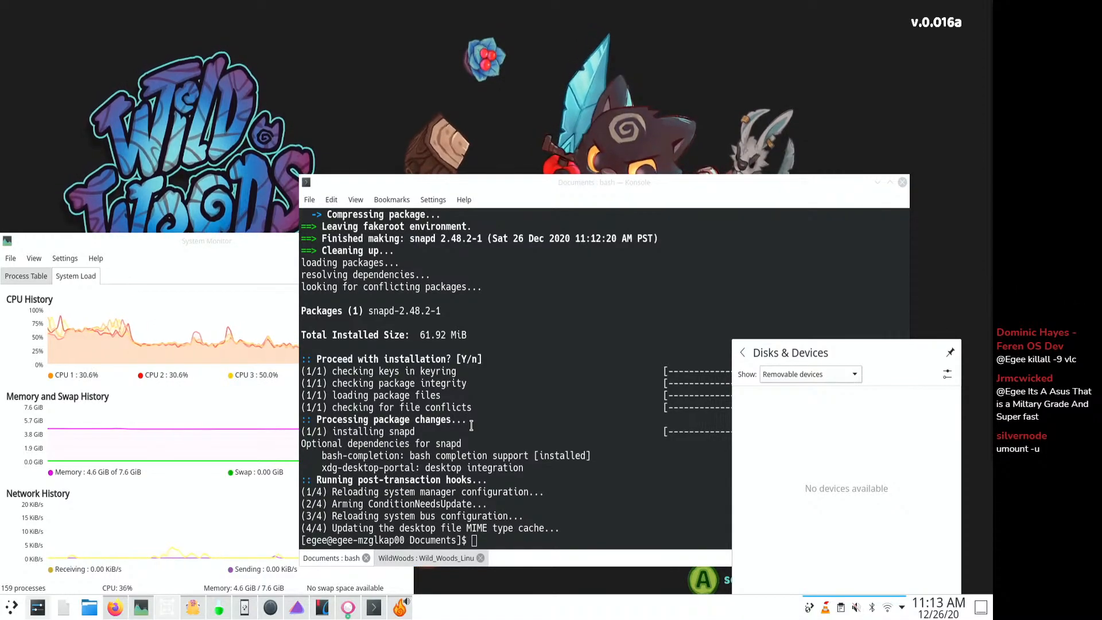
left_click(386, 18)
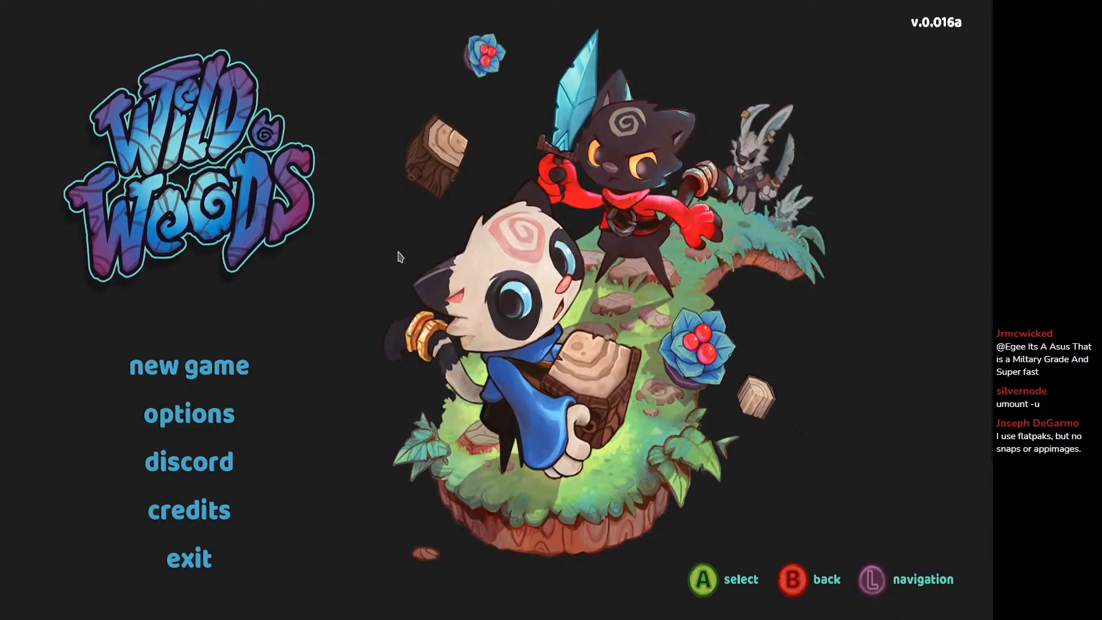
key("alt+Tab")
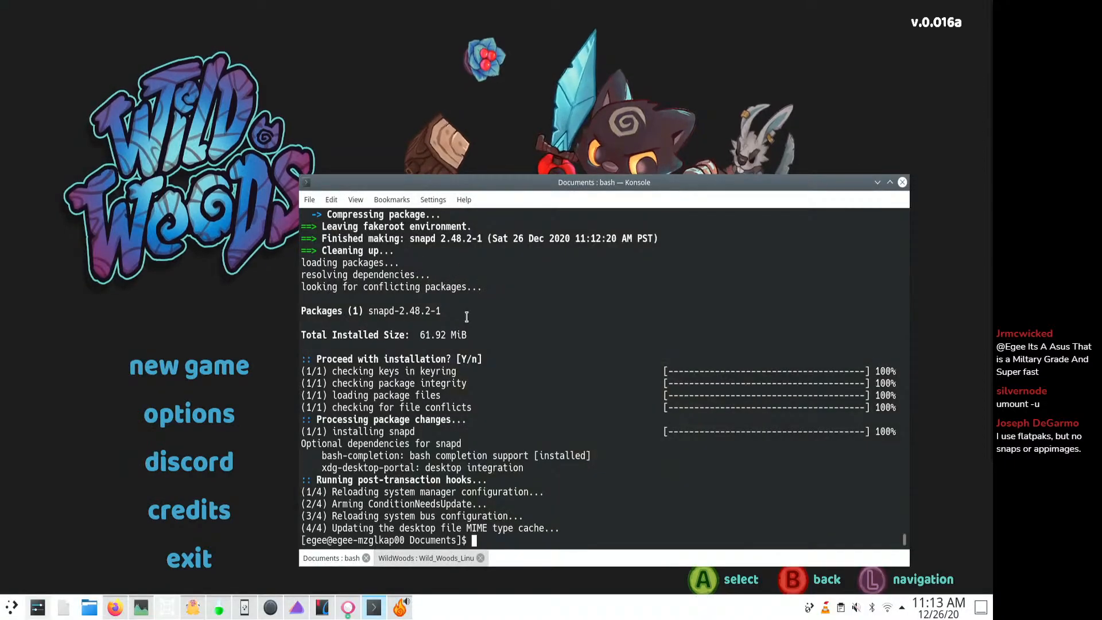
- In Dolphin's Documents › WildWoods folder, execute Wild_Woods_Linux_2020_025_17_v0.016a.x86_64
left_click(426, 558)
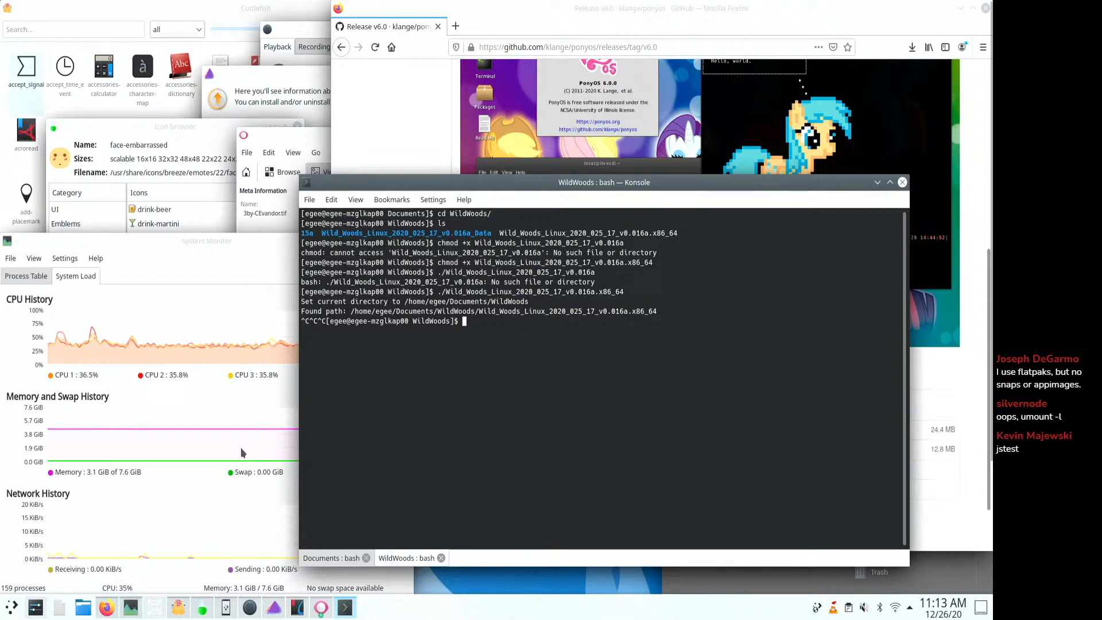
left_click(85, 609)
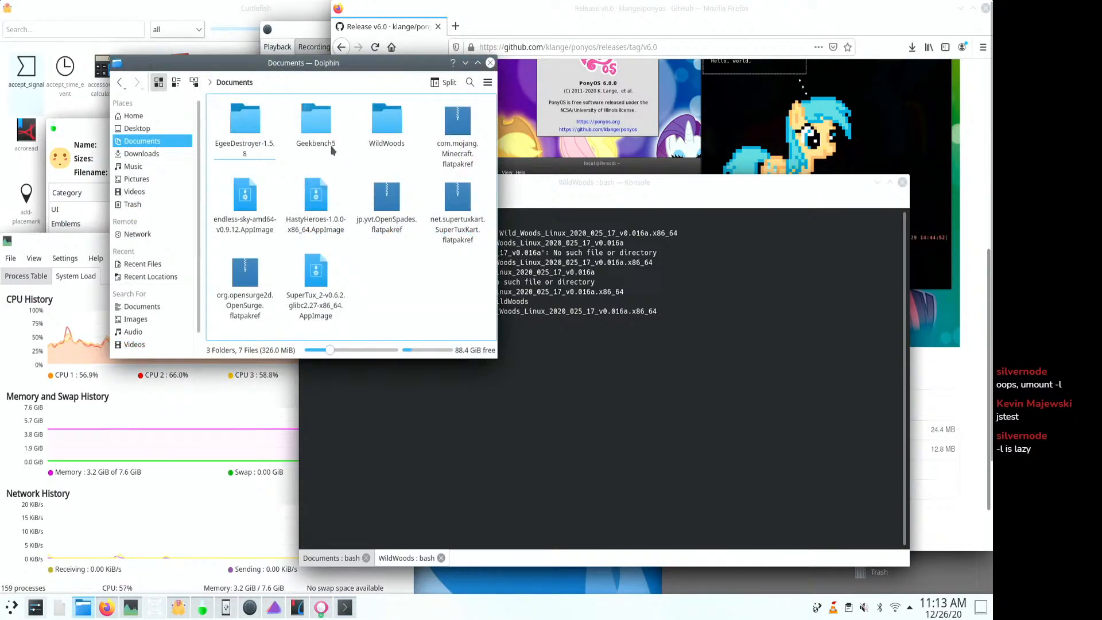
left_click(386, 121)
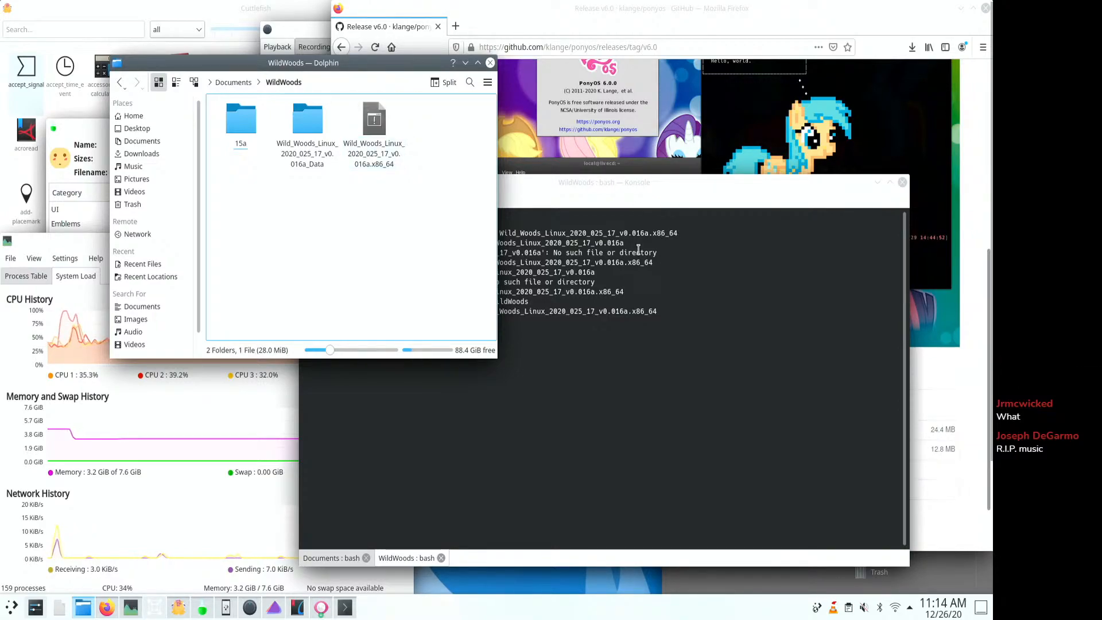
left_click(376, 146)
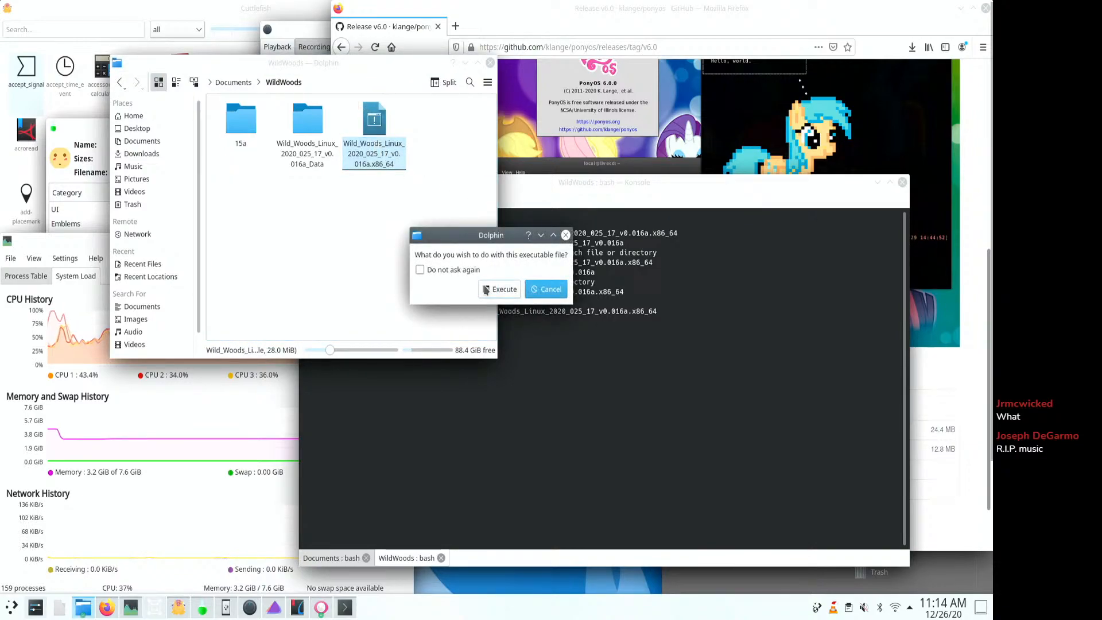
left_click(490, 288)
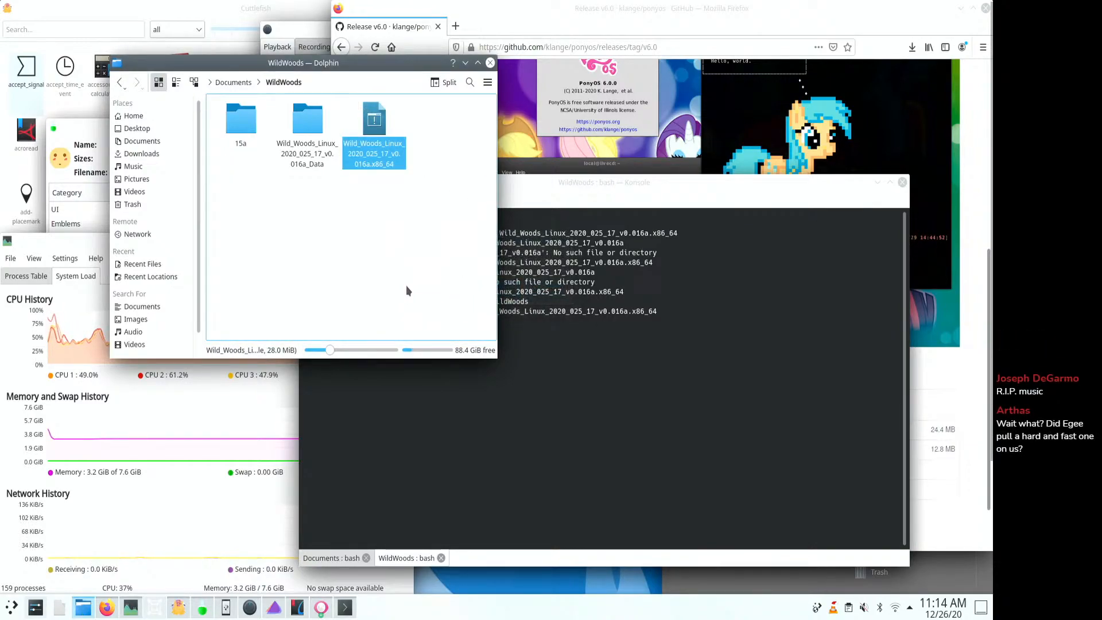